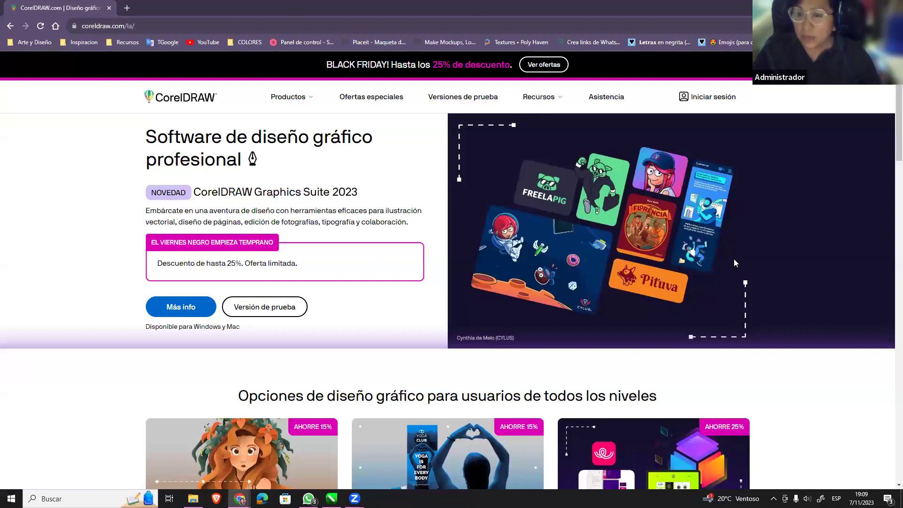
Browse the coreldraw.com home page and open the Productos menu listing CorelDRAW products.
{"action": "scroll", "coordinate": [495, 266], "scroll_direction": "down", "scroll_amount": 8}
{"action": "scroll", "coordinate": [471, 188], "scroll_direction": "up", "scroll_amount": 8}
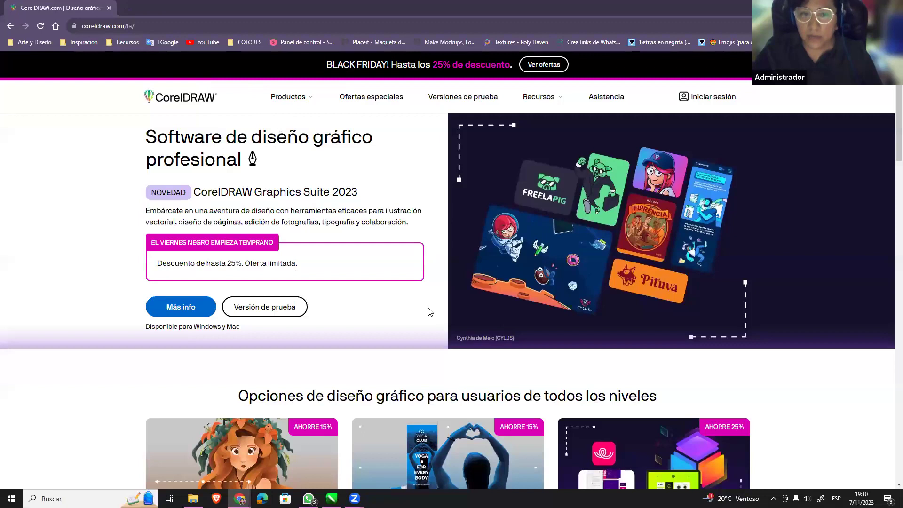
{"action": "scroll", "coordinate": [440, 363], "scroll_direction": "down", "scroll_amount": 5}
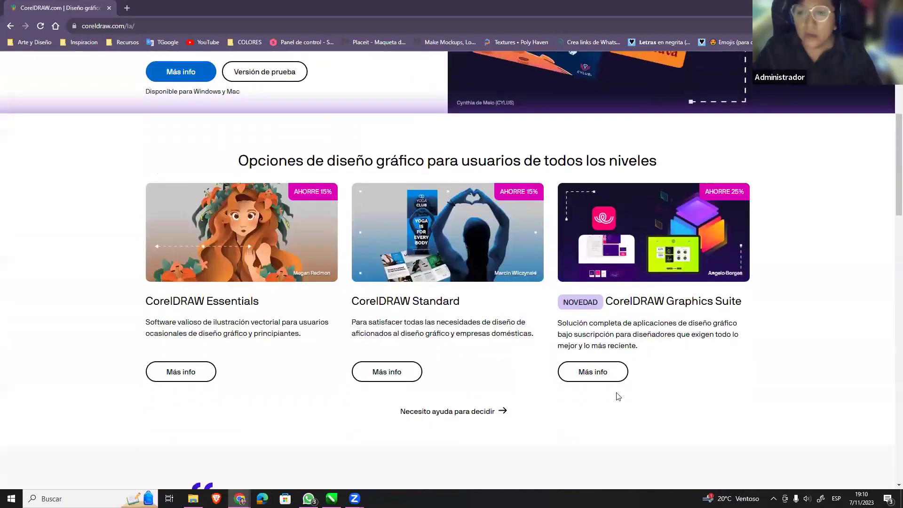
{"action": "scroll", "coordinate": [745, 301], "scroll_direction": "down", "scroll_amount": 3}
{"action": "scroll", "coordinate": [676, 287], "scroll_direction": "down", "scroll_amount": 3}
{"action": "scroll", "coordinate": [612, 263], "scroll_direction": "down", "scroll_amount": 7}
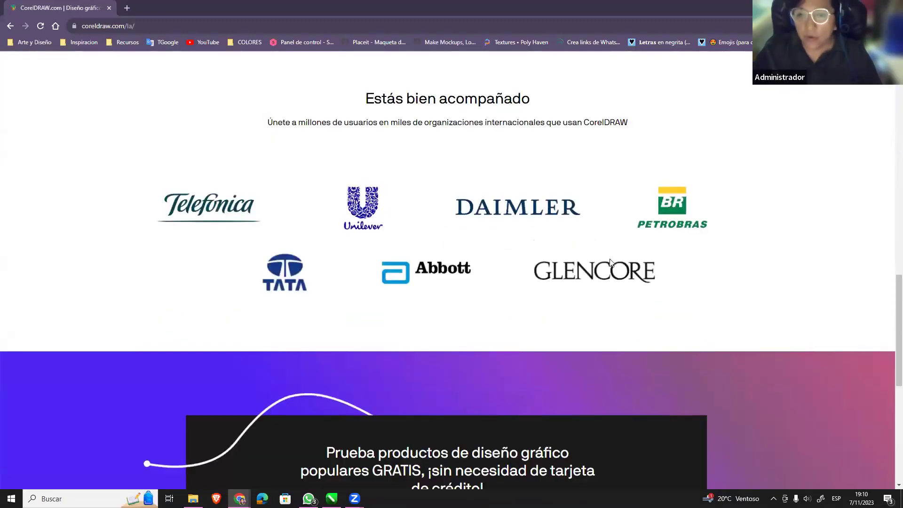
{"action": "scroll", "coordinate": [606, 257], "scroll_direction": "down", "scroll_amount": 7}
{"action": "scroll", "coordinate": [605, 256], "scroll_direction": "up", "scroll_amount": 10}
{"action": "scroll", "coordinate": [605, 256], "scroll_direction": "up", "scroll_amount": 8}
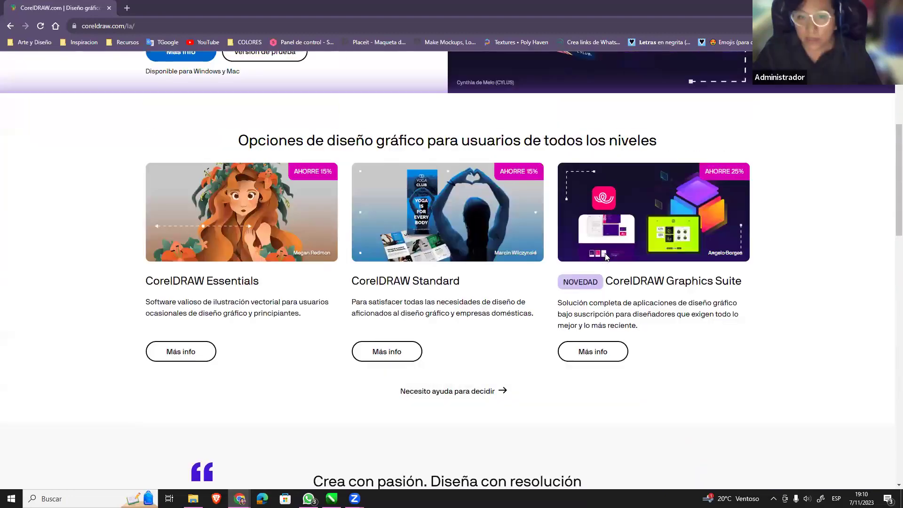
{"action": "scroll", "coordinate": [605, 256], "scroll_direction": "up", "scroll_amount": 5}
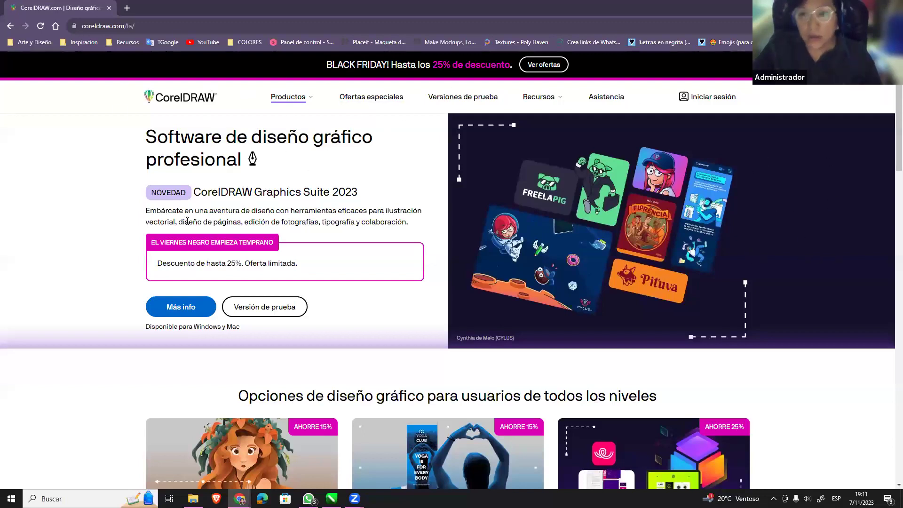
{"action": "left_click", "coordinate": [310, 103]}
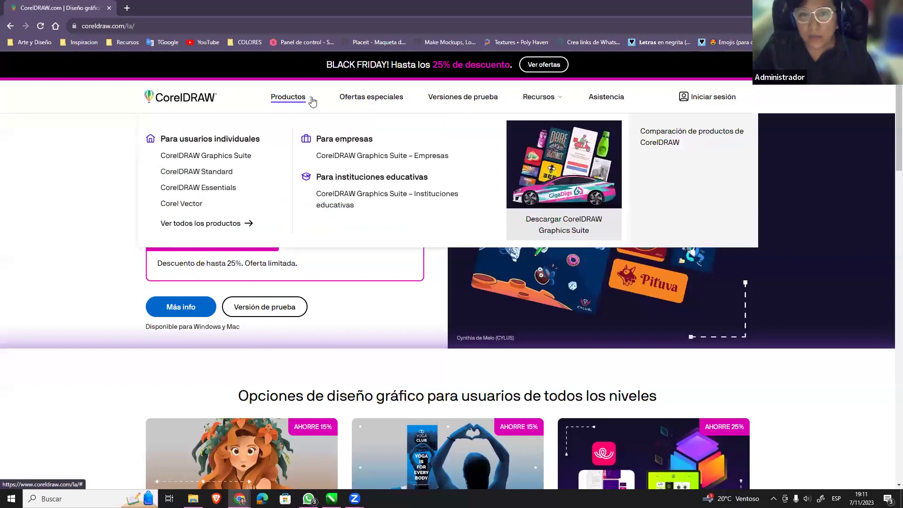
Go to the CorelDRAW Graphics Suite product page and scroll its Descripción general section.
{"action": "left_click", "coordinate": [220, 155]}
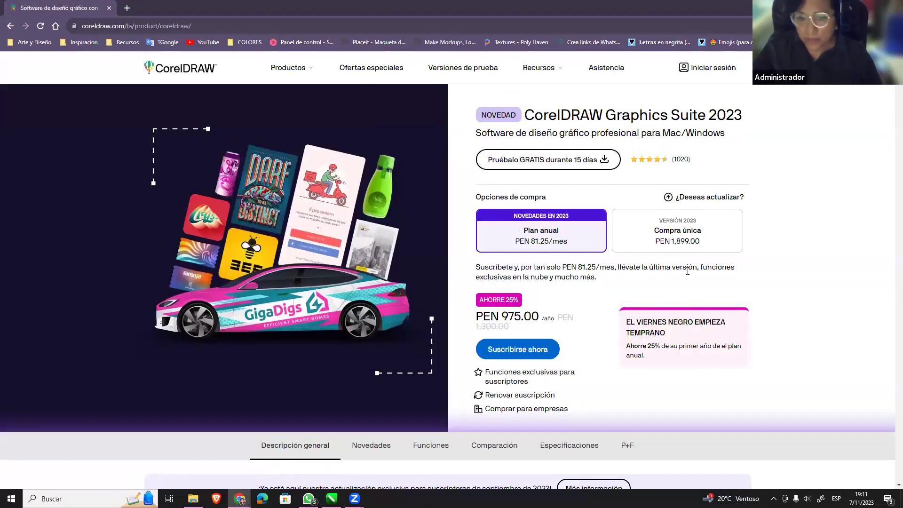
{"action": "scroll", "coordinate": [299, 170], "scroll_direction": "down", "scroll_amount": 4}
{"action": "scroll", "coordinate": [299, 170], "scroll_direction": "up", "scroll_amount": 4}
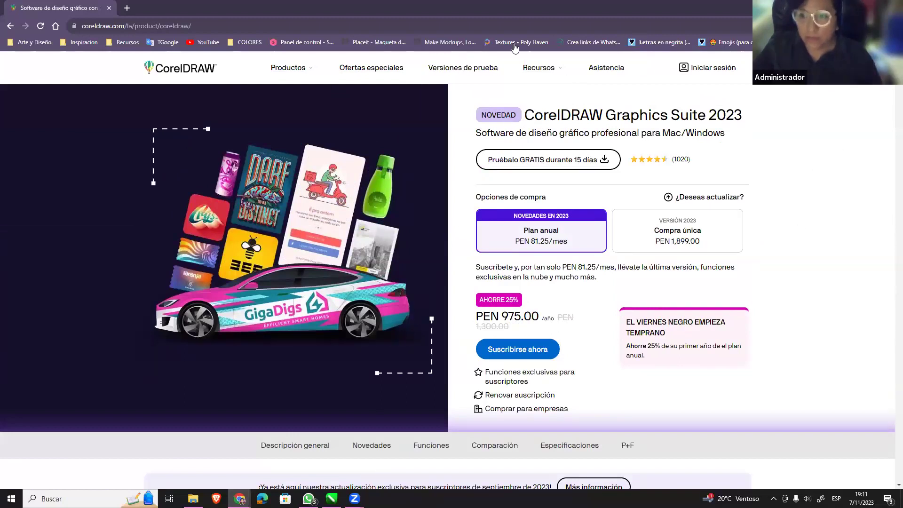
{"action": "scroll", "coordinate": [539, 295], "scroll_direction": "down", "scroll_amount": 3}
{"action": "scroll", "coordinate": [526, 282], "scroll_direction": "down", "scroll_amount": 1}
{"action": "scroll", "coordinate": [508, 269], "scroll_direction": "down", "scroll_amount": 3}
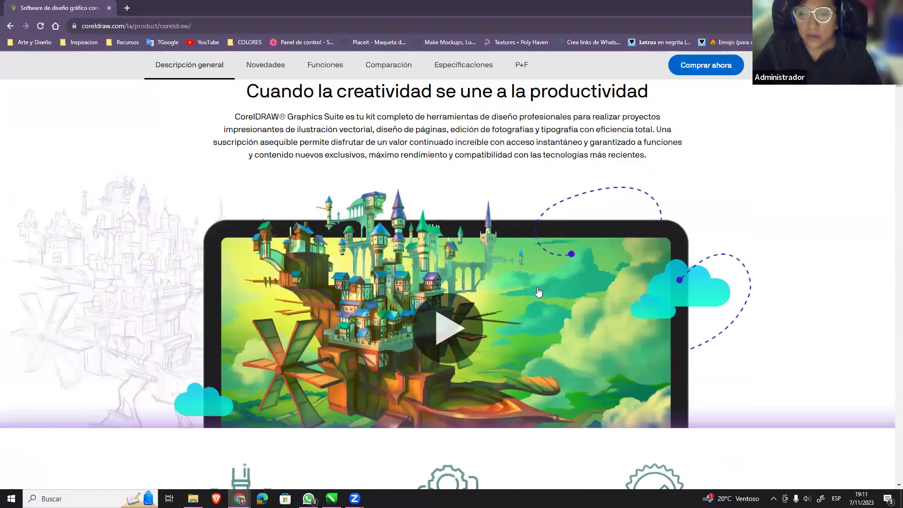
{"action": "scroll", "coordinate": [480, 246], "scroll_direction": "down", "scroll_amount": 3}
{"action": "scroll", "coordinate": [486, 294], "scroll_direction": "down", "scroll_amount": 3}
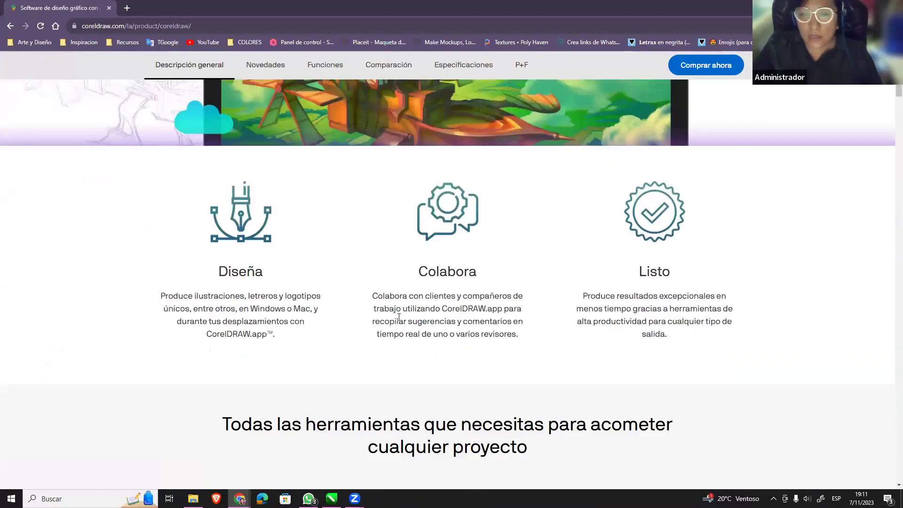
{"action": "scroll", "coordinate": [333, 310], "scroll_direction": "up", "scroll_amount": 3}
{"action": "scroll", "coordinate": [333, 308], "scroll_direction": "down", "scroll_amount": 3}
{"action": "scroll", "coordinate": [541, 323], "scroll_direction": "down", "scroll_amount": 3}
{"action": "scroll", "coordinate": [532, 313], "scroll_direction": "down", "scroll_amount": 5}
{"action": "scroll", "coordinate": [527, 308], "scroll_direction": "up", "scroll_amount": 2}
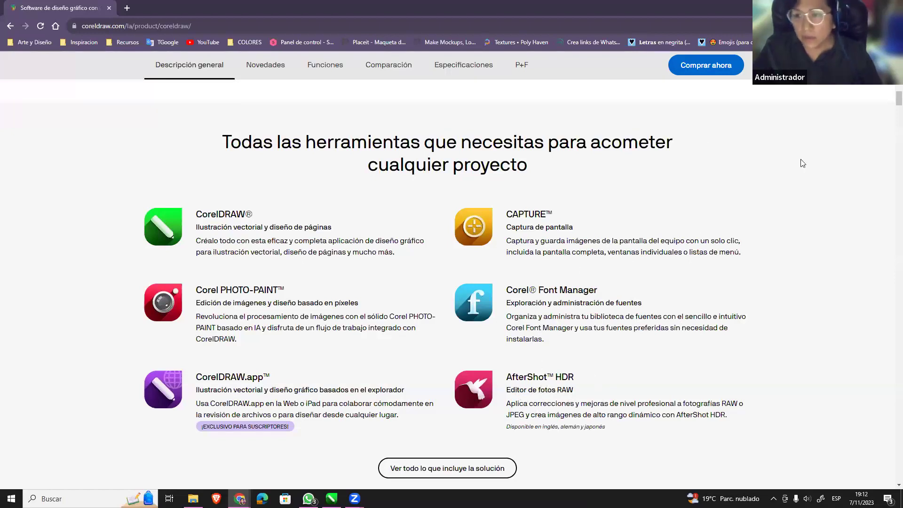
Scroll past the included tools list down to the Novedades section.
{"action": "scroll", "coordinate": [504, 443], "scroll_direction": "up", "scroll_amount": 4}
{"action": "scroll", "coordinate": [504, 443], "scroll_direction": "up", "scroll_amount": 6}
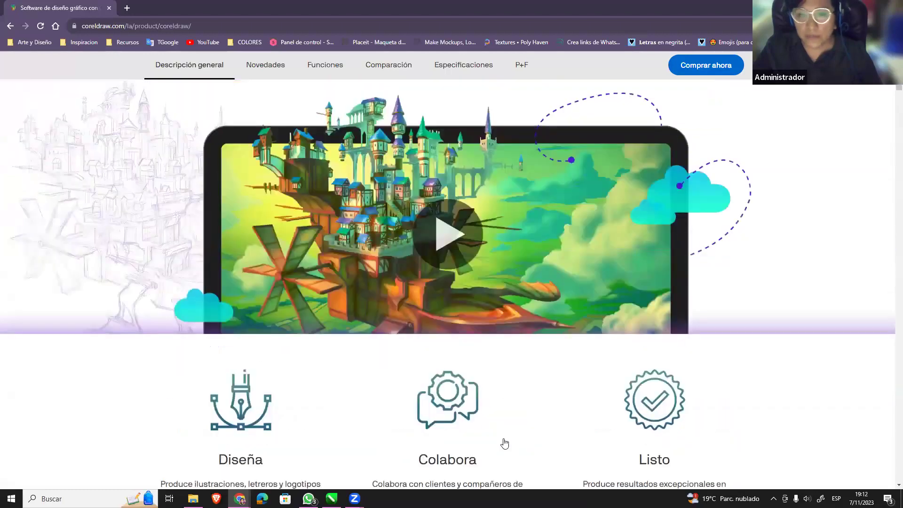
{"action": "scroll", "coordinate": [504, 444], "scroll_direction": "up", "scroll_amount": 6}
{"action": "scroll", "coordinate": [505, 444], "scroll_direction": "down", "scroll_amount": 3}
{"action": "scroll", "coordinate": [505, 443], "scroll_direction": "down", "scroll_amount": 5}
{"action": "scroll", "coordinate": [505, 443], "scroll_direction": "down", "scroll_amount": 4}
{"action": "scroll", "coordinate": [506, 440], "scroll_direction": "up", "scroll_amount": 2}
{"action": "scroll", "coordinate": [506, 440], "scroll_direction": "up", "scroll_amount": 5}
{"action": "scroll", "coordinate": [506, 440], "scroll_direction": "down", "scroll_amount": 10}
{"action": "scroll", "coordinate": [505, 438], "scroll_direction": "down", "scroll_amount": 5}
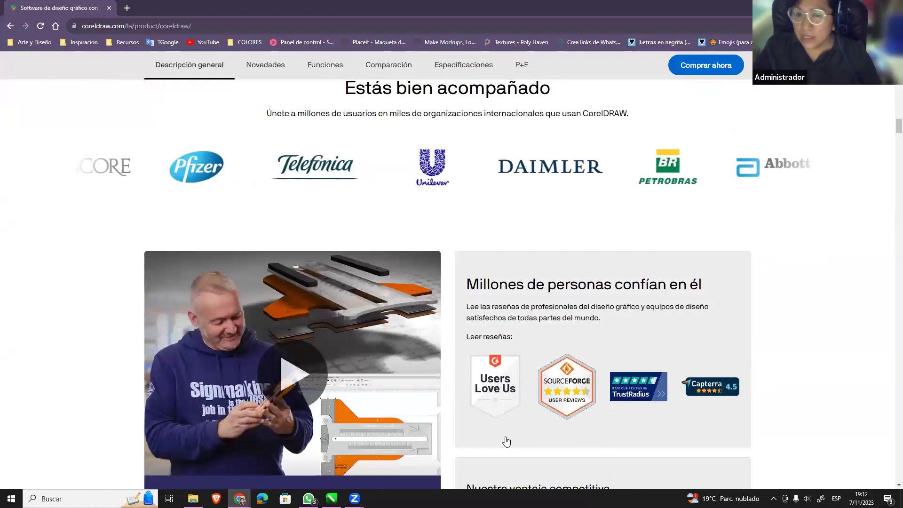
{"action": "scroll", "coordinate": [505, 438], "scroll_direction": "down", "scroll_amount": 3}
{"action": "scroll", "coordinate": [506, 436], "scroll_direction": "down", "scroll_amount": 8}
{"action": "scroll", "coordinate": [575, 420], "scroll_direction": "down", "scroll_amount": 8}
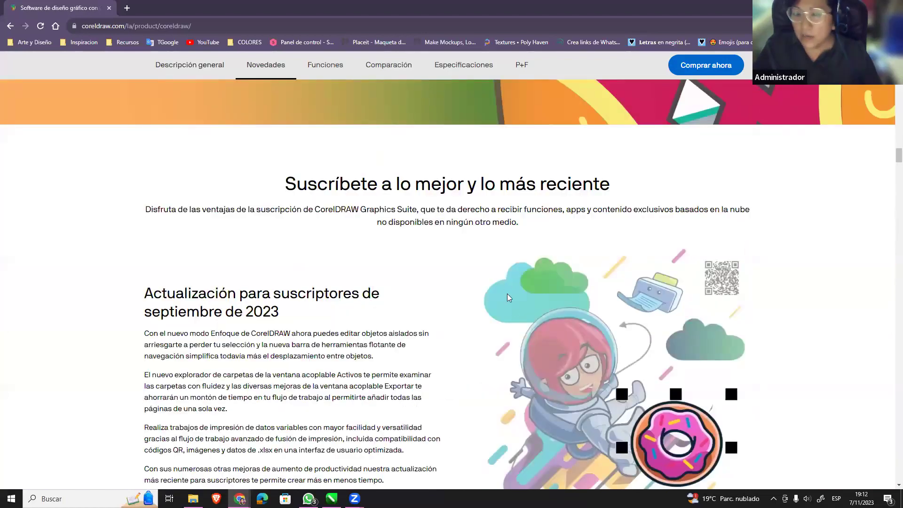
{"action": "scroll", "coordinate": [510, 301], "scroll_direction": "down", "scroll_amount": 4}
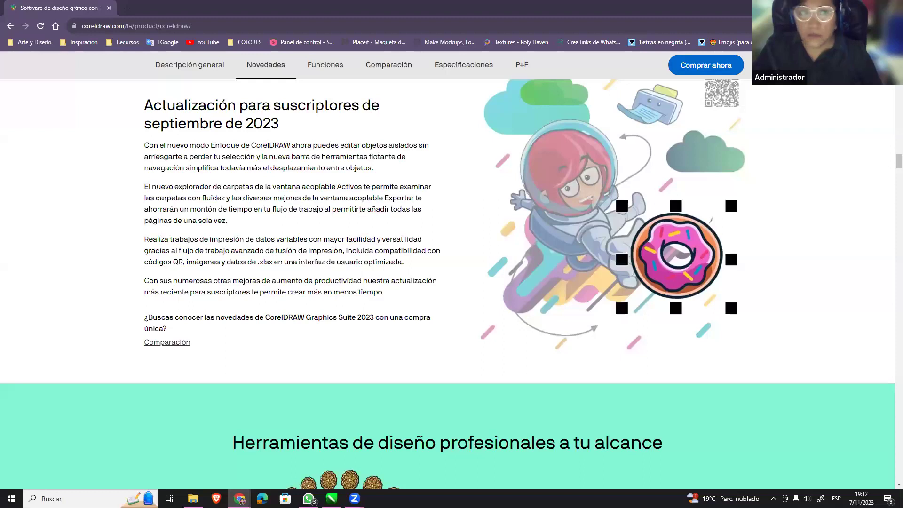
Minimize Chrome to the desktop and launch CorelDRAW from its desktop shortcut.
{"action": "key", "text": "super+d"}
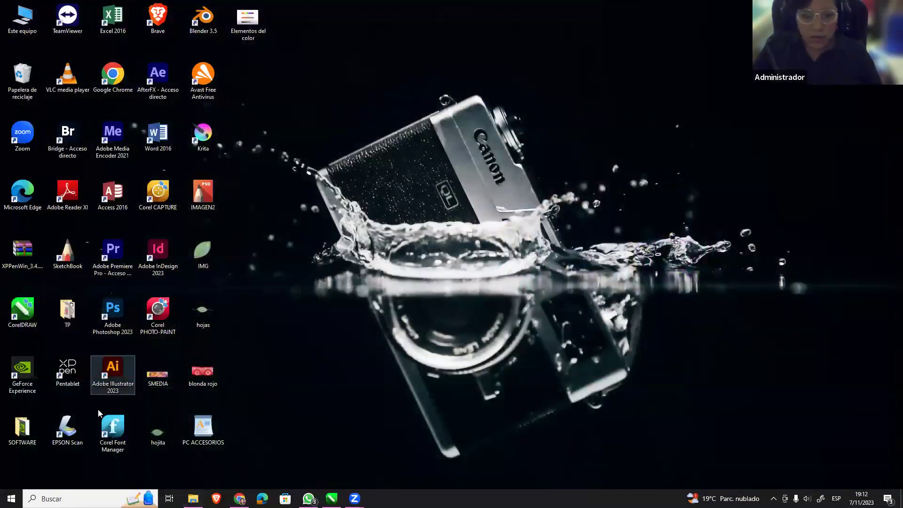
{"action": "left_click", "coordinate": [22, 311]}
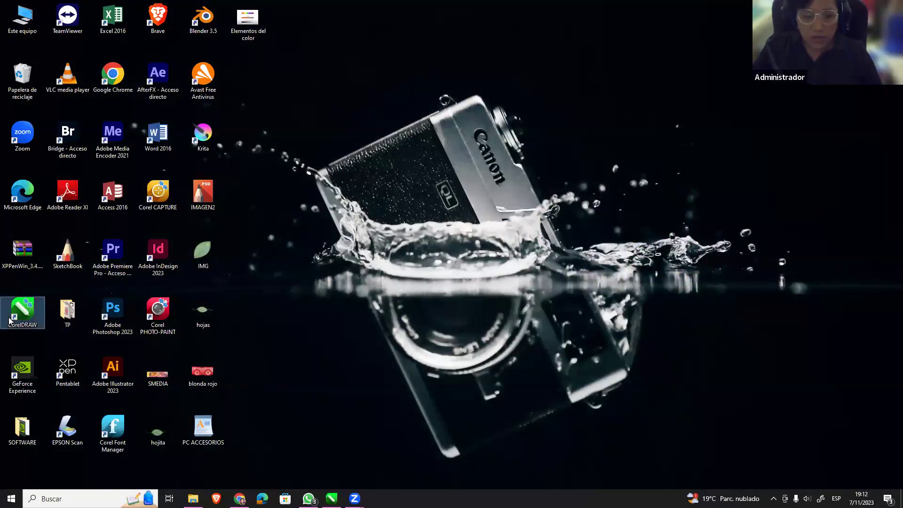
{"action": "left_click", "coordinate": [160, 330]}
{"action": "left_click", "coordinate": [126, 431]}
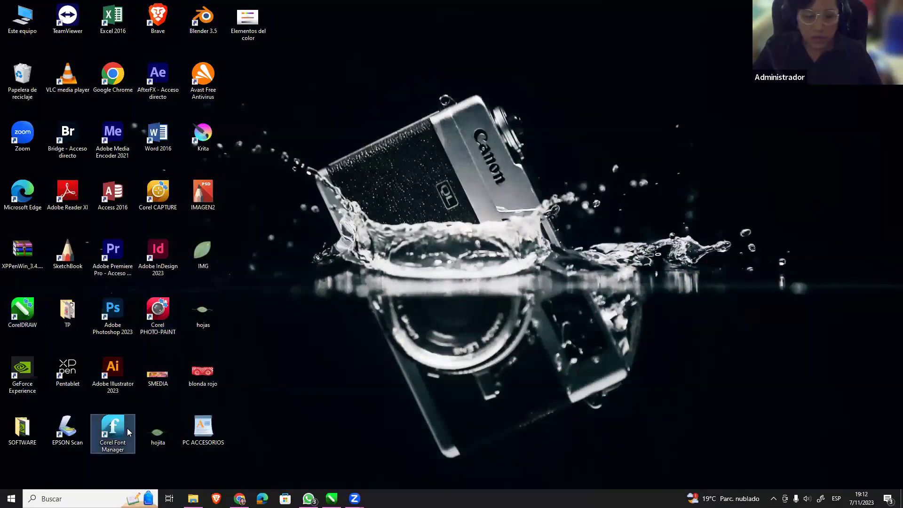
{"action": "left_click", "coordinate": [164, 195]}
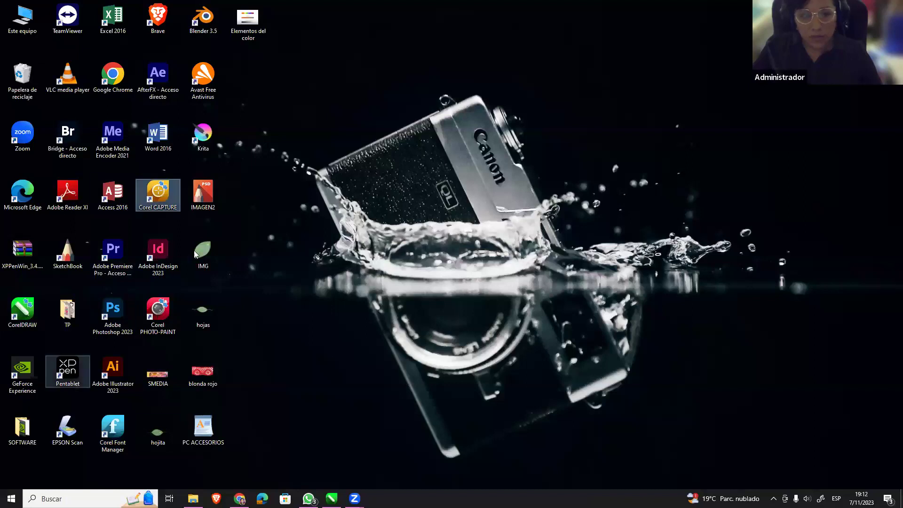
{"action": "left_click", "coordinate": [363, 256]}
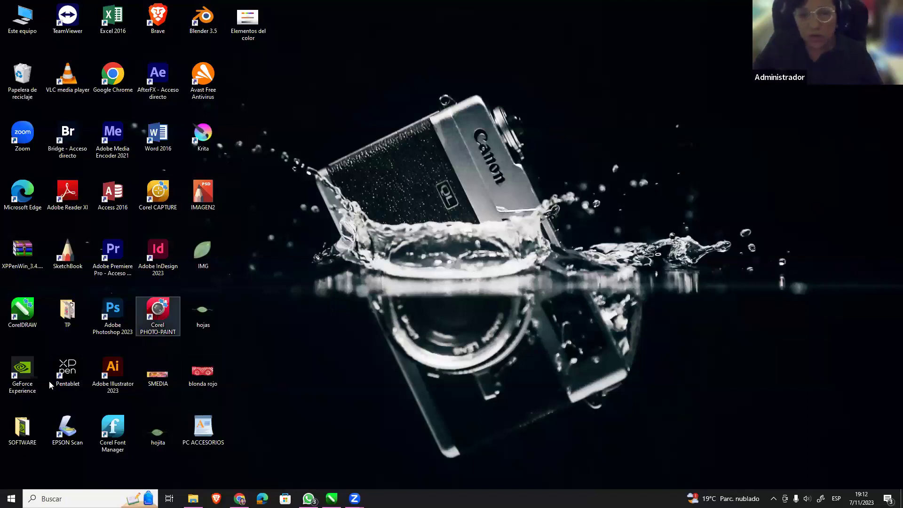
{"action": "left_click", "coordinate": [27, 314]}
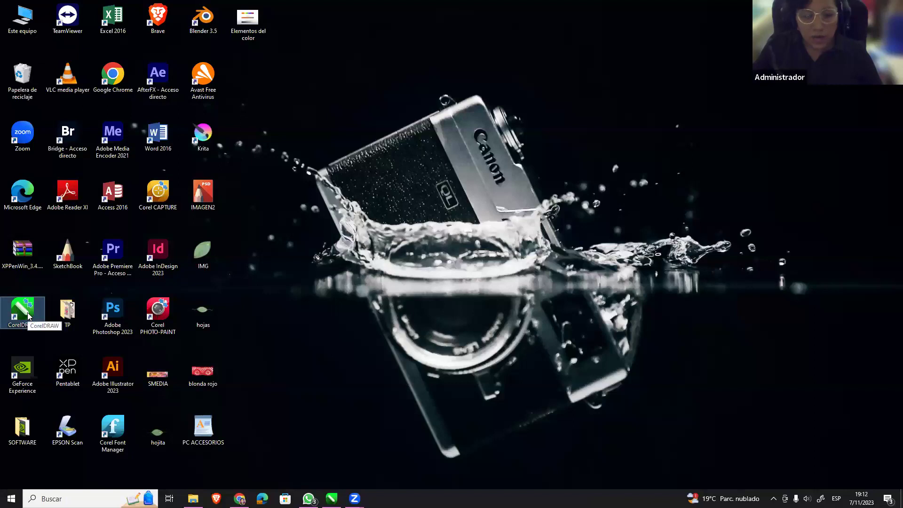
{"action": "double_click", "coordinate": [37, 318]}
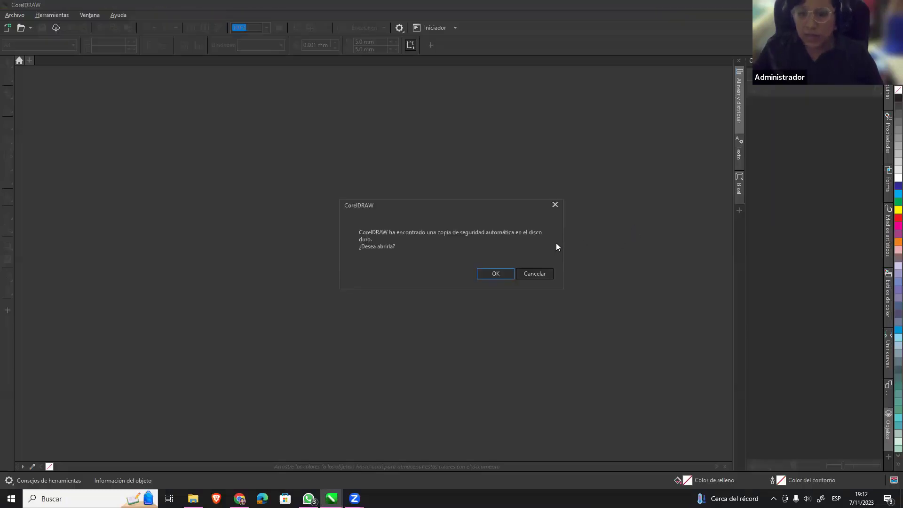
Cancel the auto-backup recovery dialog so the Tutoriales start screen loads.
{"action": "left_click", "coordinate": [531, 276]}
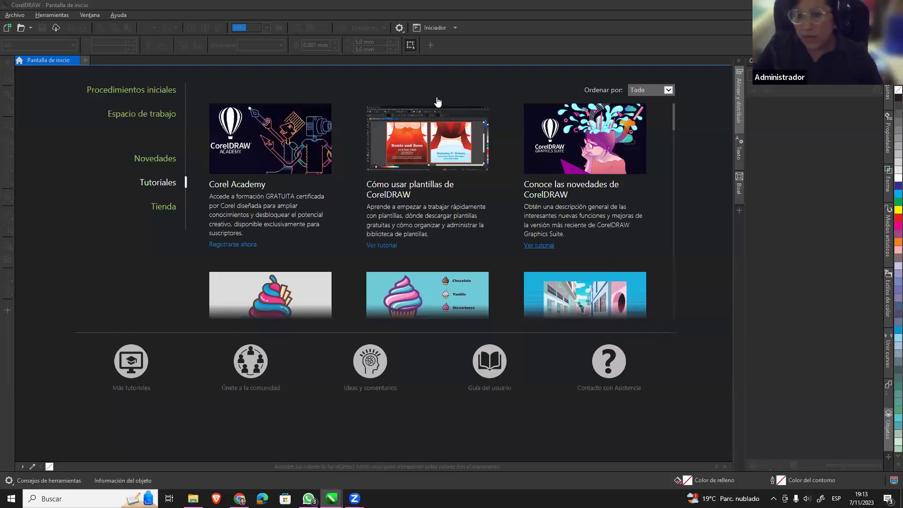
Set the Tema to Luz under Aspecto in Personalización options and confirm.
{"action": "left_click", "coordinate": [401, 28]}
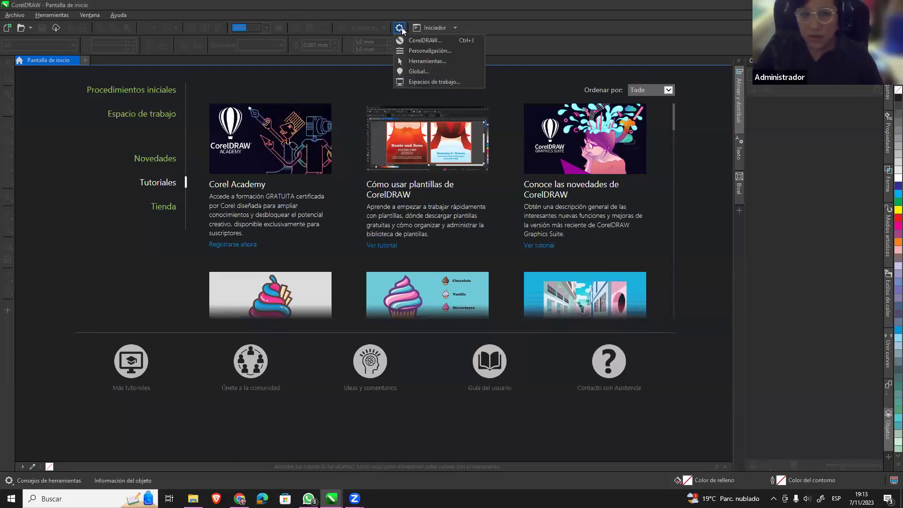
{"action": "left_click", "coordinate": [400, 28]}
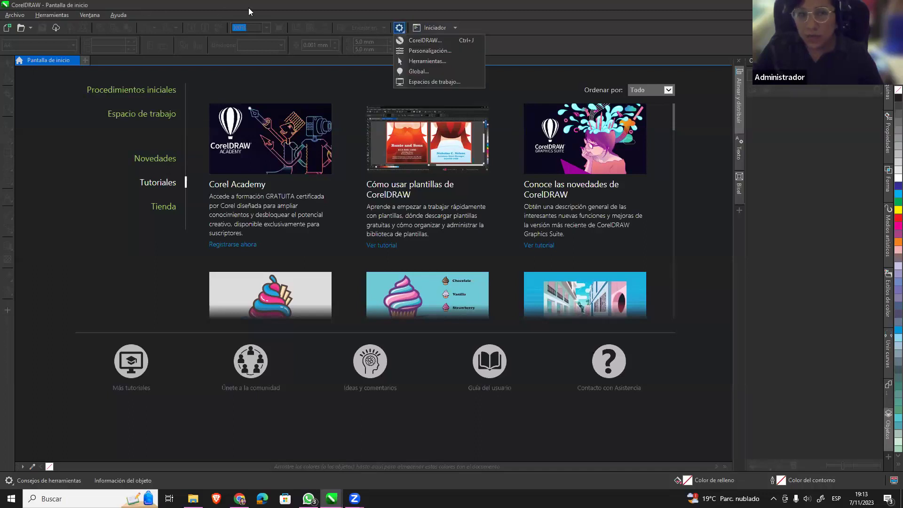
{"action": "left_click", "coordinate": [400, 28]}
{"action": "left_click", "coordinate": [400, 29]}
{"action": "left_click", "coordinate": [451, 52]}
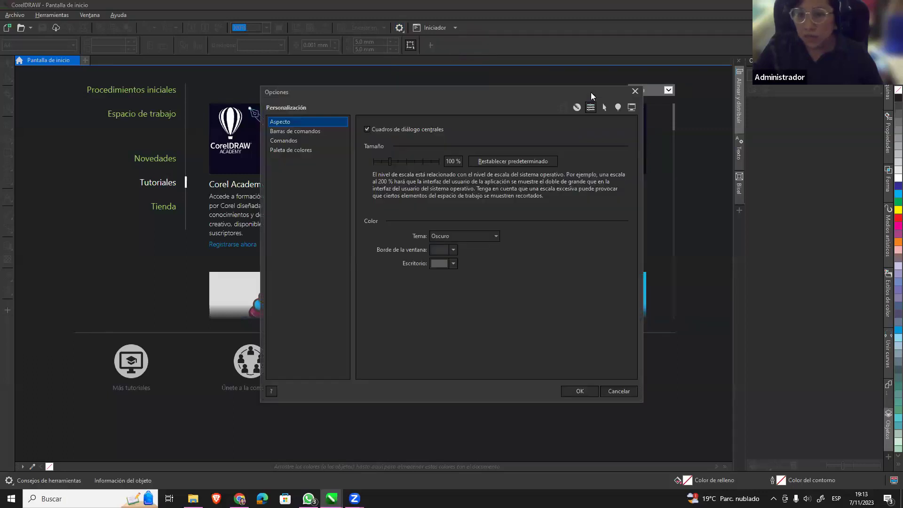
{"action": "left_click", "coordinate": [485, 232]}
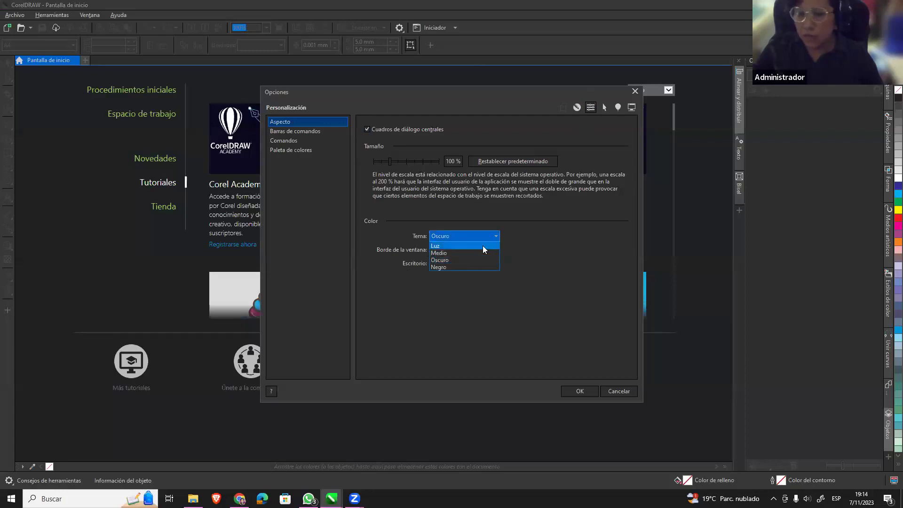
{"action": "left_click", "coordinate": [482, 245]}
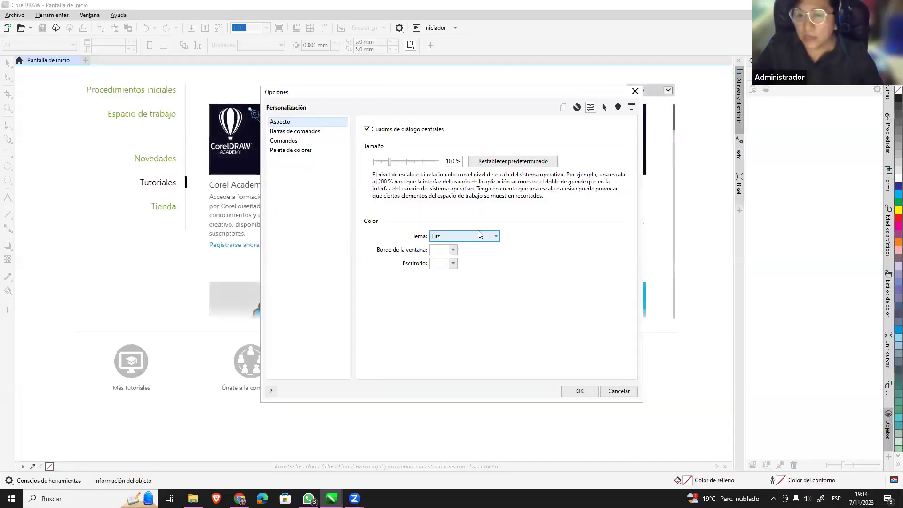
{"action": "left_click", "coordinate": [580, 390]}
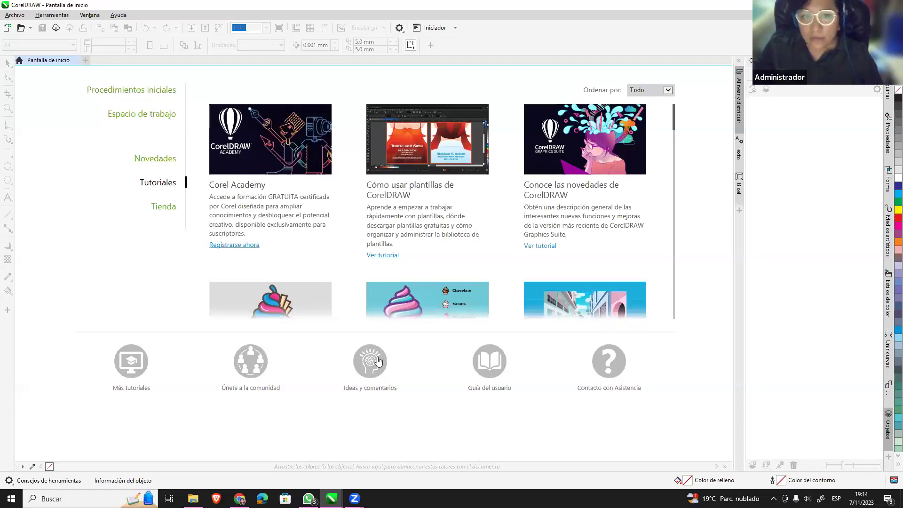
Scroll the Tutoriales cards, then show the Procedimientos iniciales page with recent files.
{"action": "scroll", "coordinate": [621, 182], "scroll_direction": "down", "scroll_amount": 1}
{"action": "scroll", "coordinate": [619, 221], "scroll_direction": "down", "scroll_amount": 3}
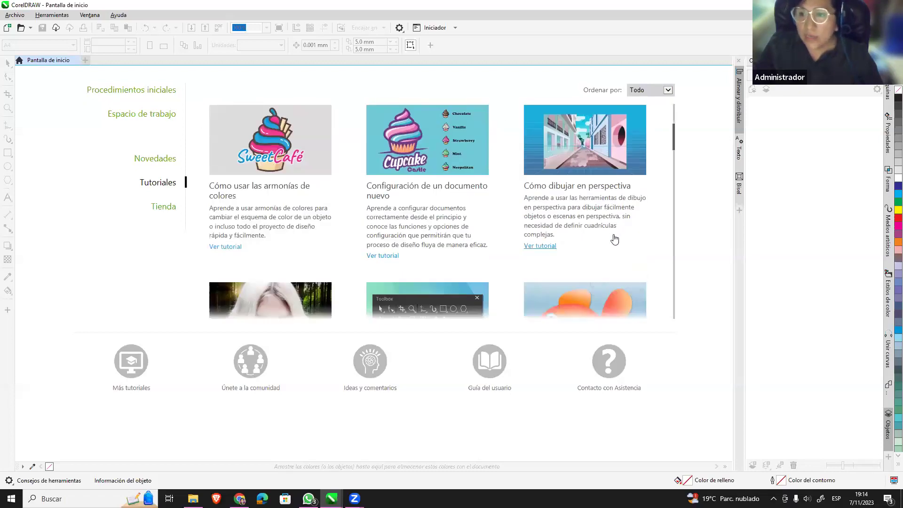
{"action": "scroll", "coordinate": [611, 240], "scroll_direction": "down", "scroll_amount": 4}
{"action": "scroll", "coordinate": [586, 226], "scroll_direction": "down", "scroll_amount": 4}
{"action": "scroll", "coordinate": [584, 256], "scroll_direction": "up", "scroll_amount": 4}
{"action": "scroll", "coordinate": [581, 255], "scroll_direction": "up", "scroll_amount": 4}
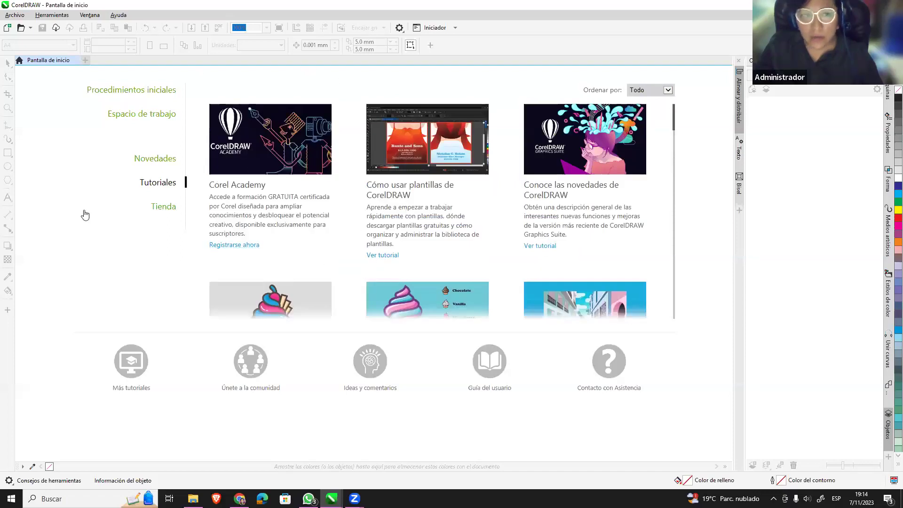
{"action": "left_click", "coordinate": [118, 91]}
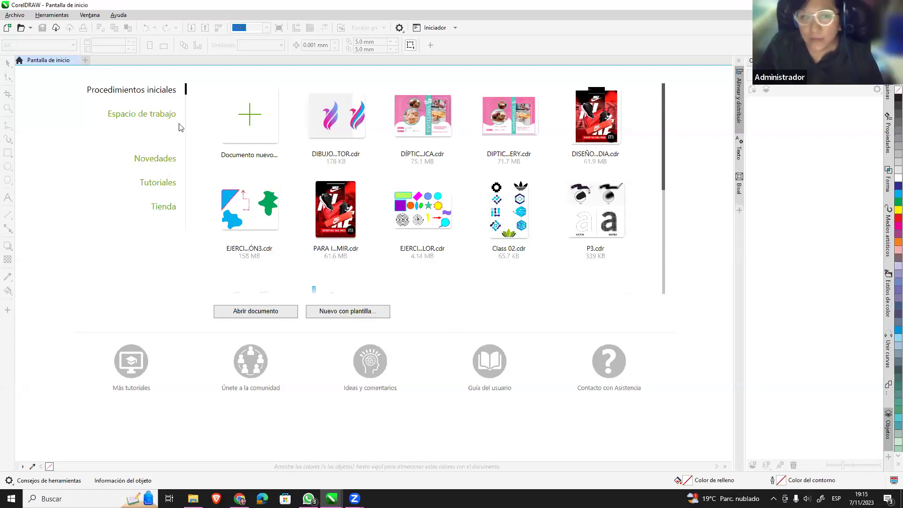
Show the Espacio de trabajo page listing Estándar, Función táctil and Especialidad layouts.
{"action": "left_click", "coordinate": [144, 117]}
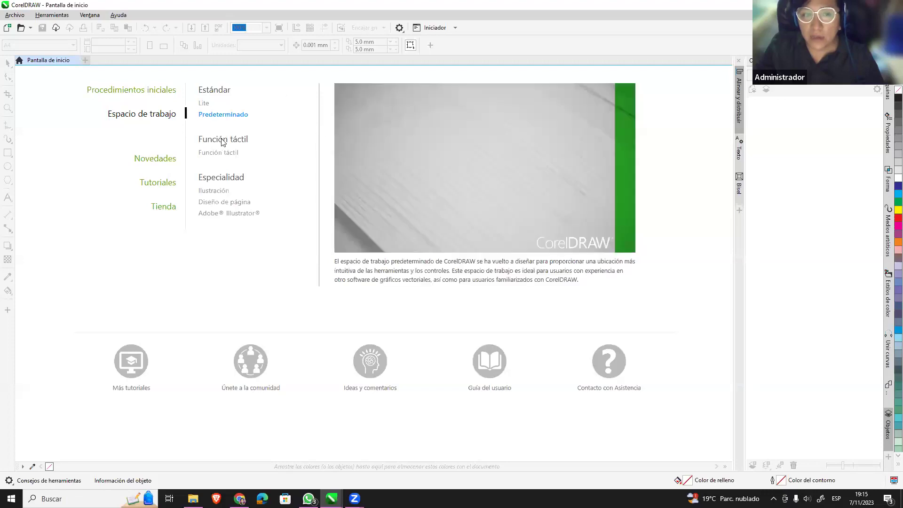
{"action": "mouse_move", "coordinate": [298, 137]}
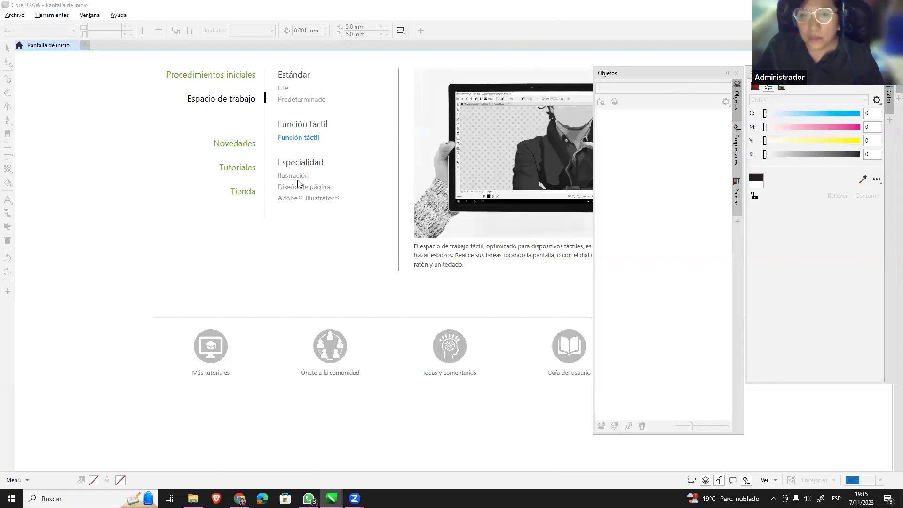
{"action": "mouse_move", "coordinate": [292, 175]}
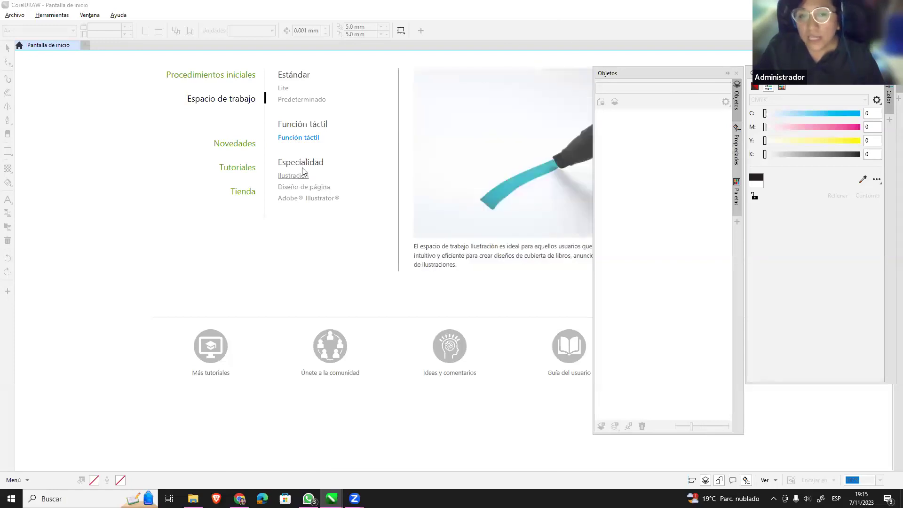
Try Ilustración, Diseño de página and Adobe Illustrator workspaces, restore Predeterminado, then show Novedades.
{"action": "left_click", "coordinate": [288, 179]}
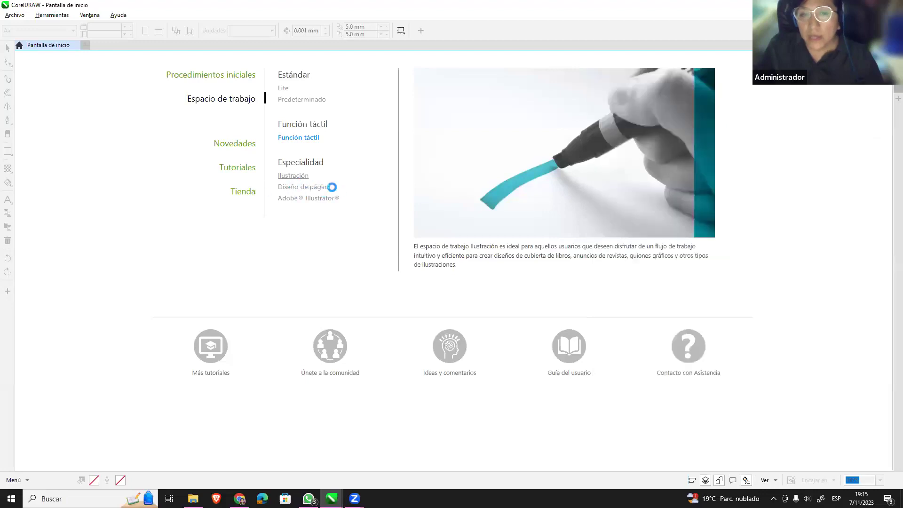
{"action": "left_click", "coordinate": [239, 206]}
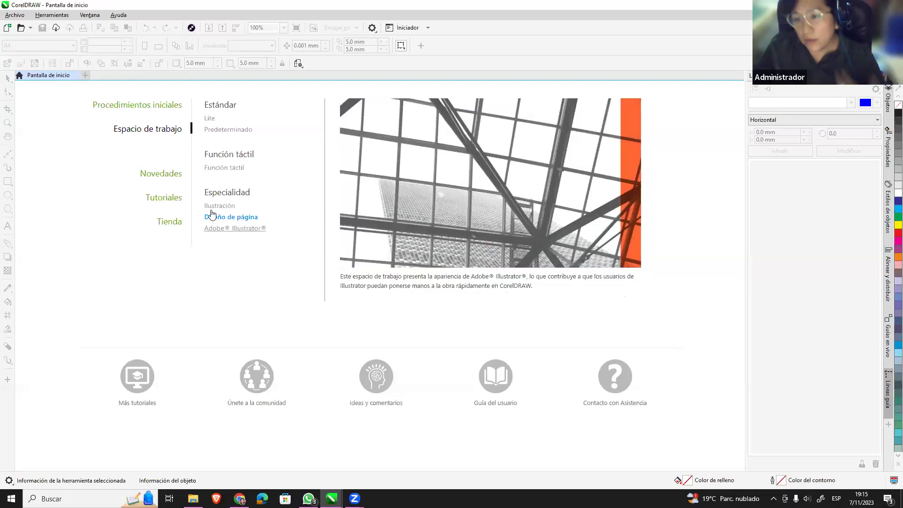
{"action": "left_click", "coordinate": [233, 229]}
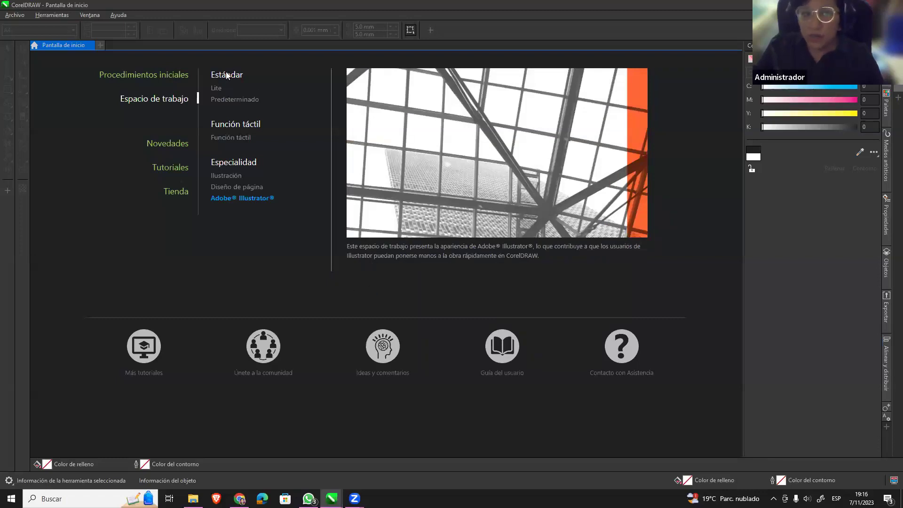
{"action": "left_click", "coordinate": [238, 100]}
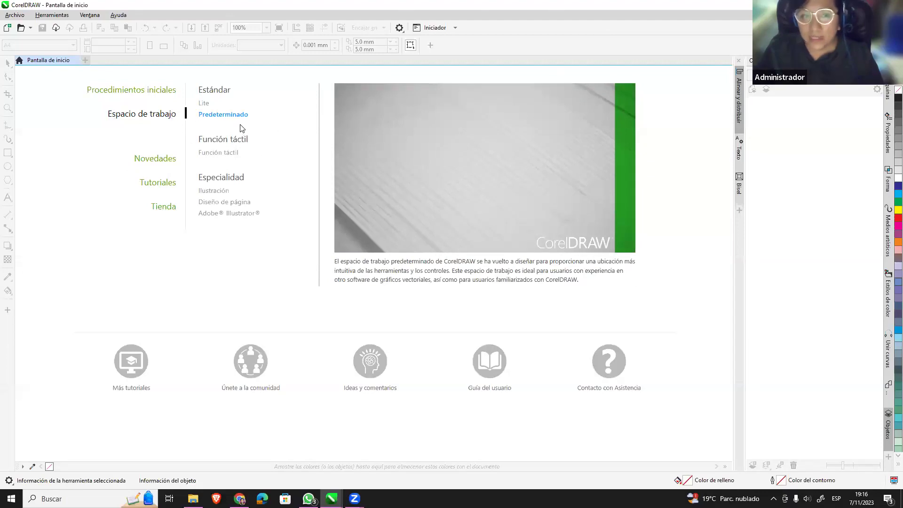
{"action": "left_click", "coordinate": [157, 159]}
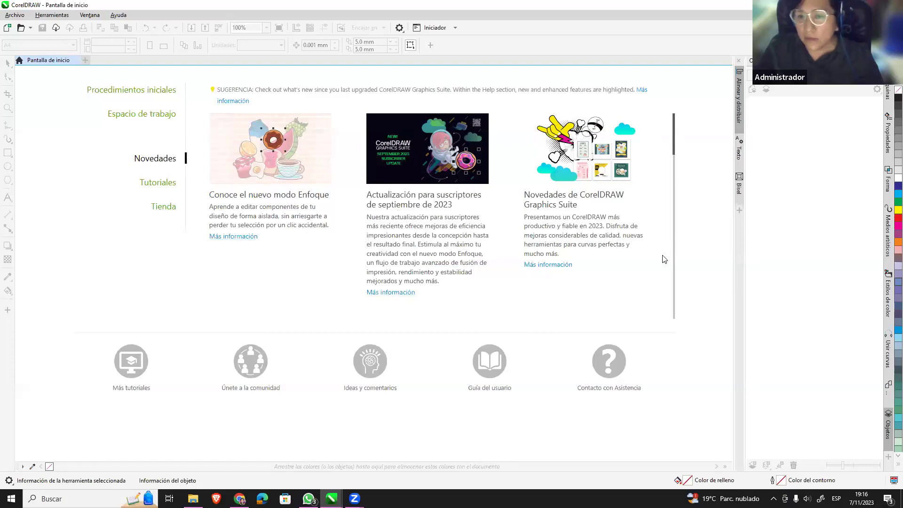
Scroll through the Novedades items on the start screen.
{"action": "scroll", "coordinate": [662, 259], "scroll_direction": "down", "scroll_amount": 5}
{"action": "scroll", "coordinate": [336, 224], "scroll_direction": "down", "scroll_amount": 1}
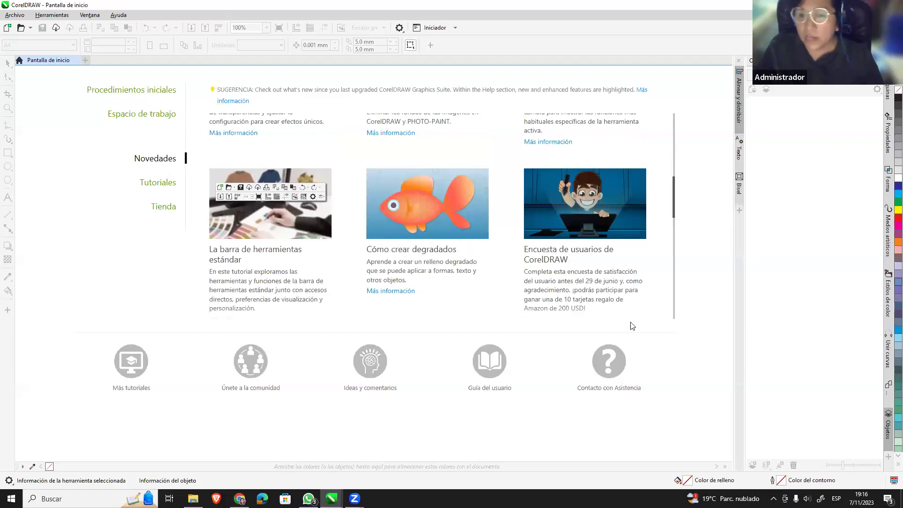
{"action": "scroll", "coordinate": [541, 259], "scroll_direction": "down", "scroll_amount": 3}
{"action": "scroll", "coordinate": [377, 230], "scroll_direction": "down", "scroll_amount": 3}
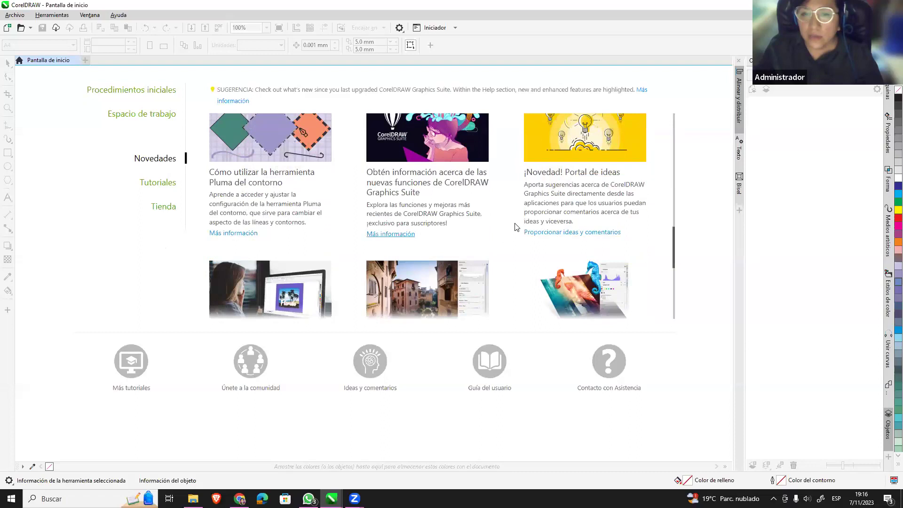
{"action": "scroll", "coordinate": [565, 264], "scroll_direction": "down", "scroll_amount": 3}
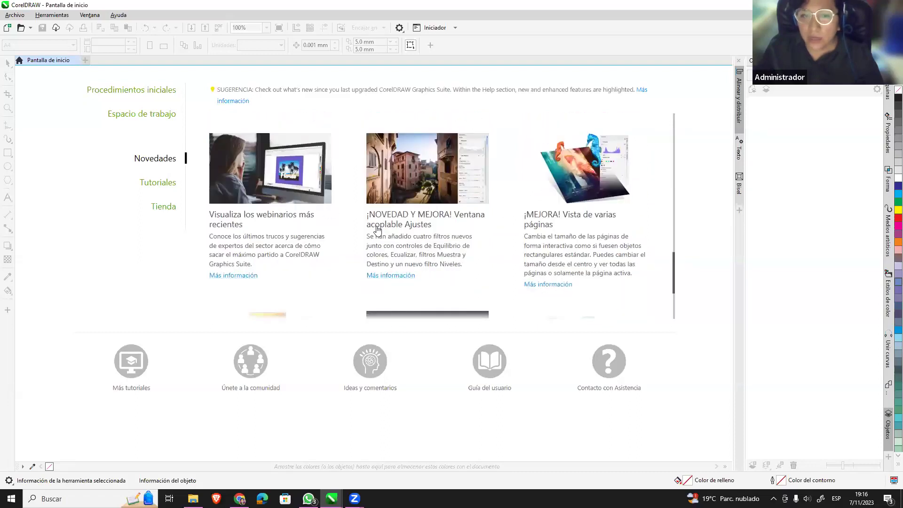
Show the Tutoriales collection and scroll through its tutorial cards.
{"action": "left_click", "coordinate": [158, 183]}
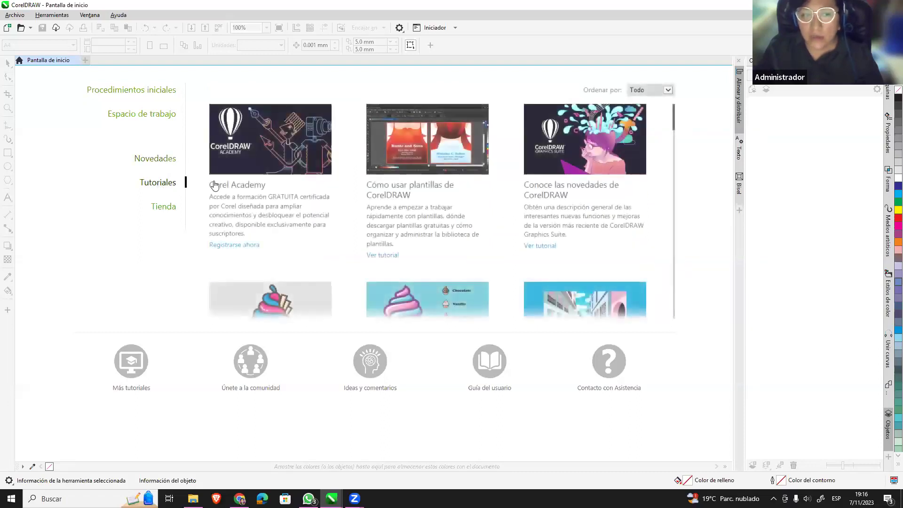
{"action": "scroll", "coordinate": [588, 216], "scroll_direction": "down", "scroll_amount": 3}
{"action": "scroll", "coordinate": [517, 212], "scroll_direction": "down", "scroll_amount": 3}
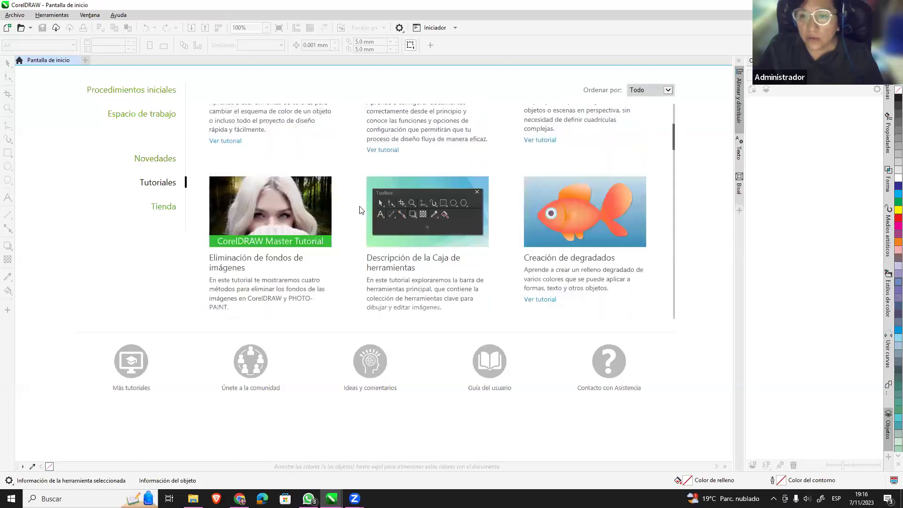
{"action": "scroll", "coordinate": [394, 204], "scroll_direction": "up", "scroll_amount": 3}
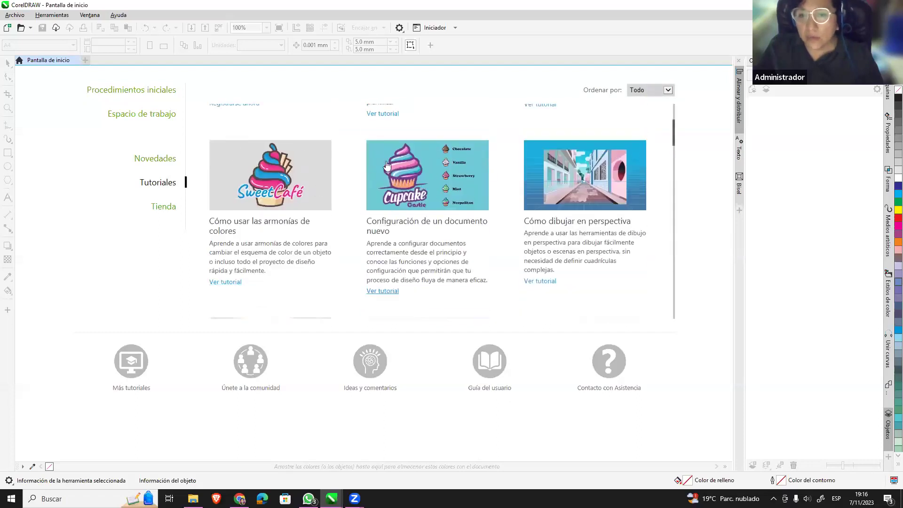
{"action": "scroll", "coordinate": [522, 194], "scroll_direction": "down", "scroll_amount": 3}
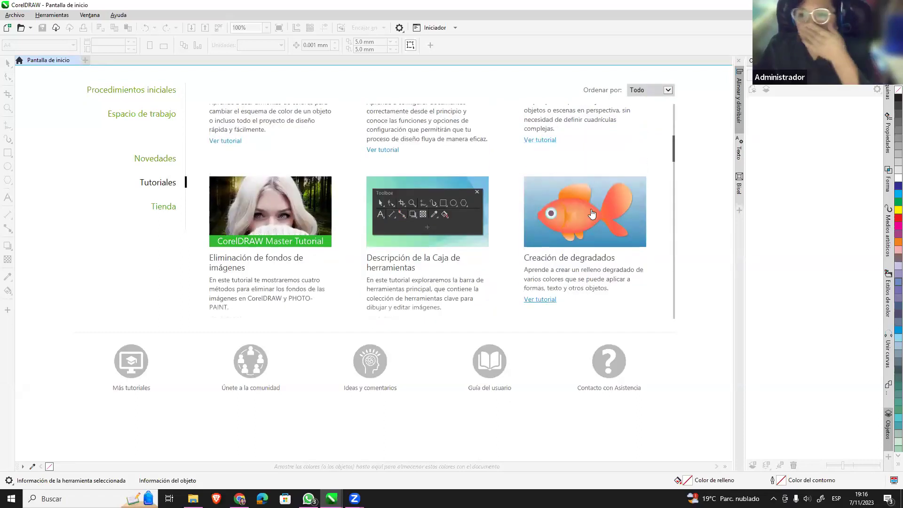
{"action": "scroll", "coordinate": [591, 215], "scroll_direction": "up", "scroll_amount": 2}
{"action": "scroll", "coordinate": [579, 216], "scroll_direction": "down", "scroll_amount": 3}
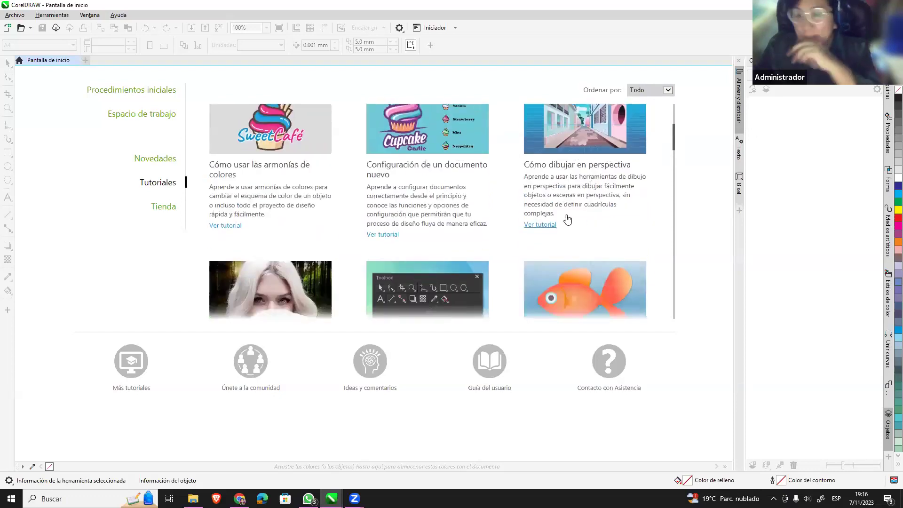
{"action": "scroll", "coordinate": [476, 166], "scroll_direction": "down", "scroll_amount": 3}
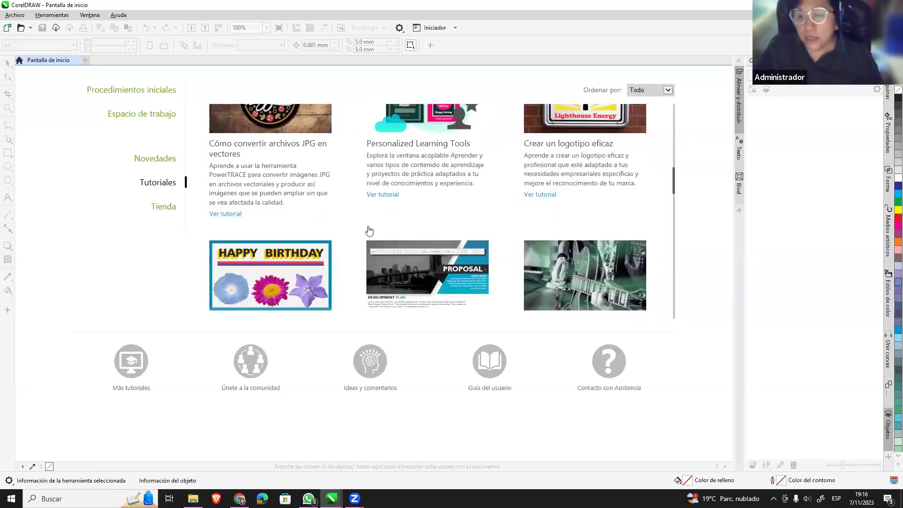
{"action": "scroll", "coordinate": [370, 231], "scroll_direction": "down", "scroll_amount": 3}
{"action": "scroll", "coordinate": [368, 229], "scroll_direction": "down", "scroll_amount": 3}
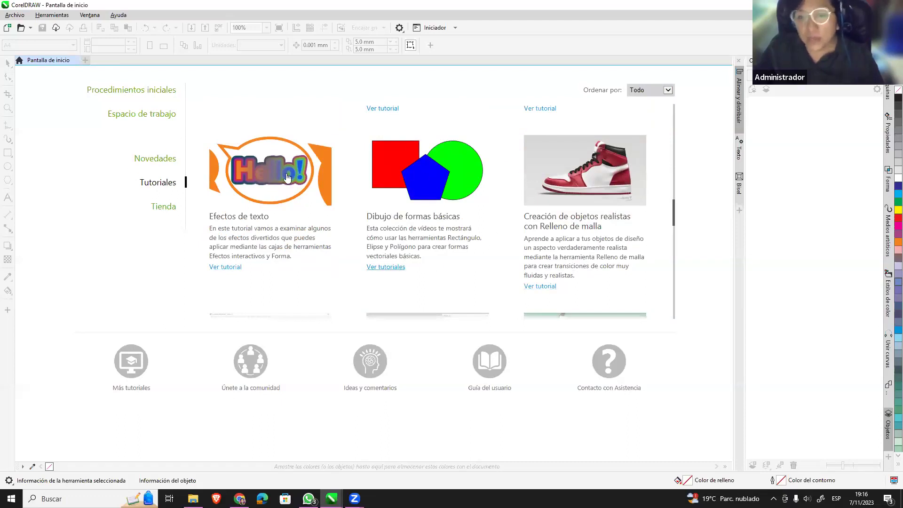
{"action": "left_click", "coordinate": [179, 207]}
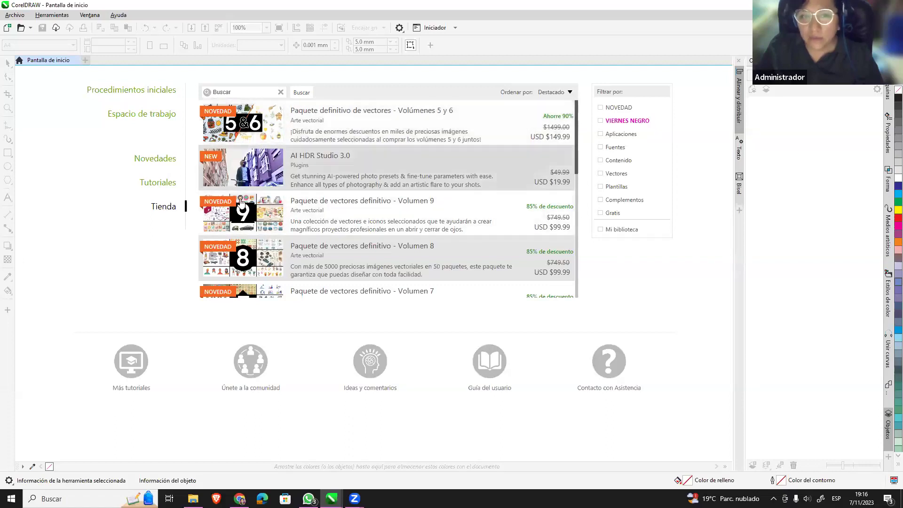
Scroll the Tienda list to the Volume 6, camisetas and Paquete otoñal vector packs.
{"action": "scroll", "coordinate": [305, 223], "scroll_direction": "down", "scroll_amount": 2}
{"action": "scroll", "coordinate": [303, 230], "scroll_direction": "down", "scroll_amount": 5}
{"action": "scroll", "coordinate": [304, 240], "scroll_direction": "up", "scroll_amount": 2}
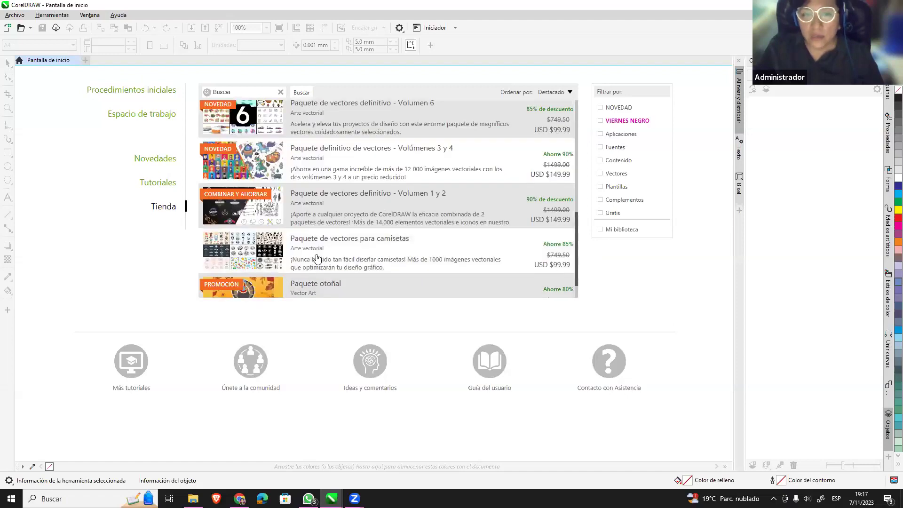
{"action": "scroll", "coordinate": [303, 249], "scroll_direction": "up", "scroll_amount": 5}
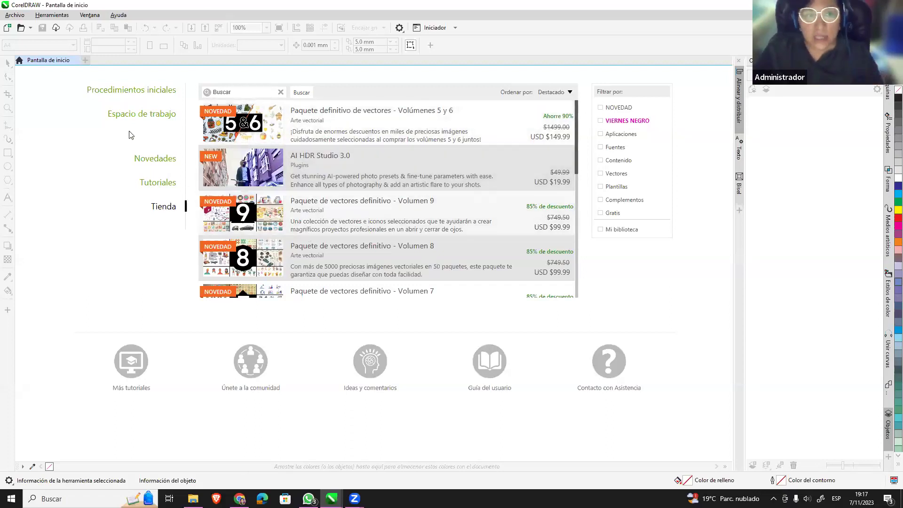
Look over the Archivo file menu, dismiss it, then open it again.
{"action": "left_click", "coordinate": [14, 15]}
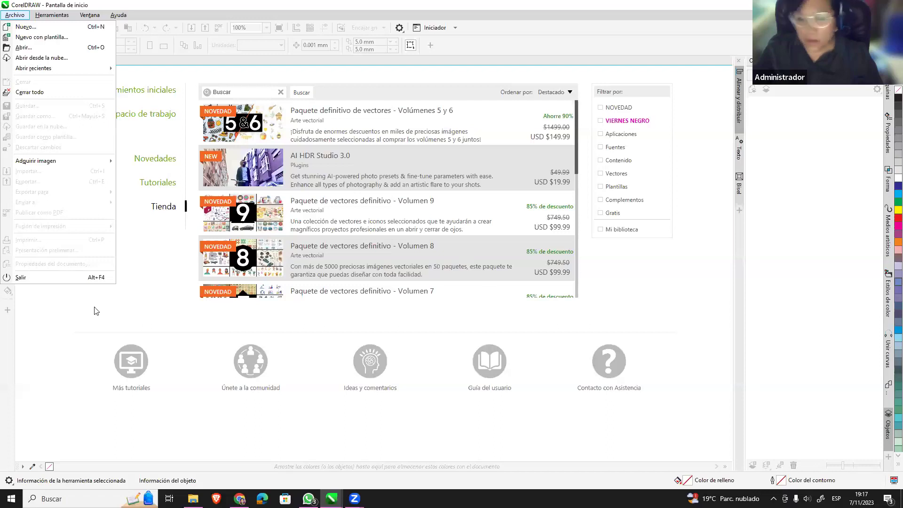
{"action": "left_click", "coordinate": [65, 333]}
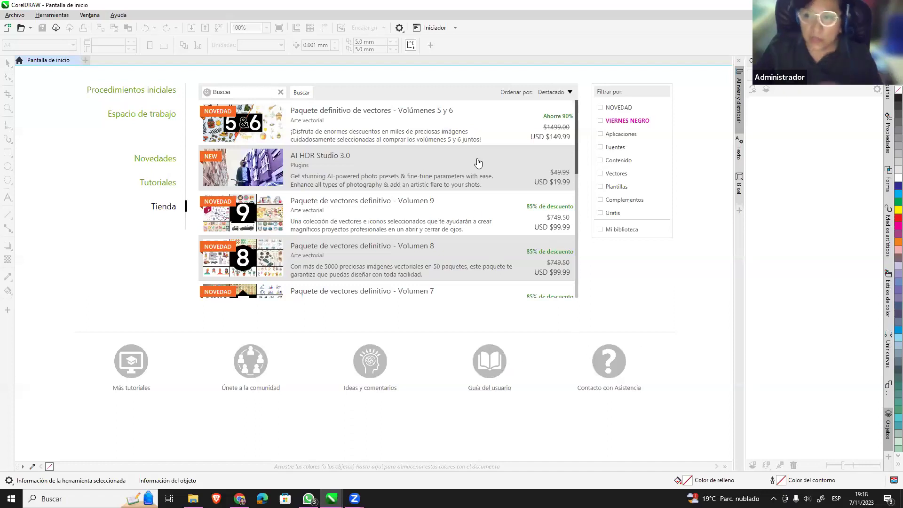
{"action": "left_click", "coordinate": [11, 17]}
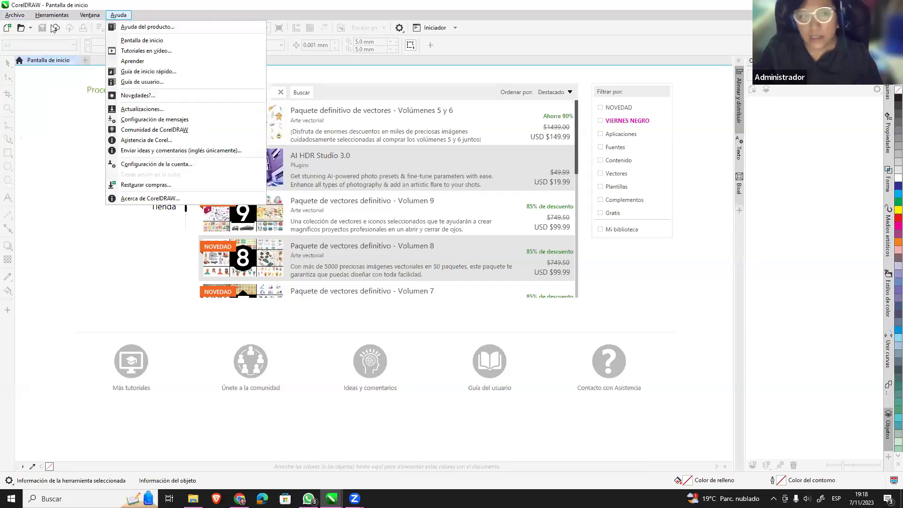
Browse the Archivo and neighbouring menus, then close them, leaving the Tienda page showing.
{"action": "left_click", "coordinate": [19, 15]}
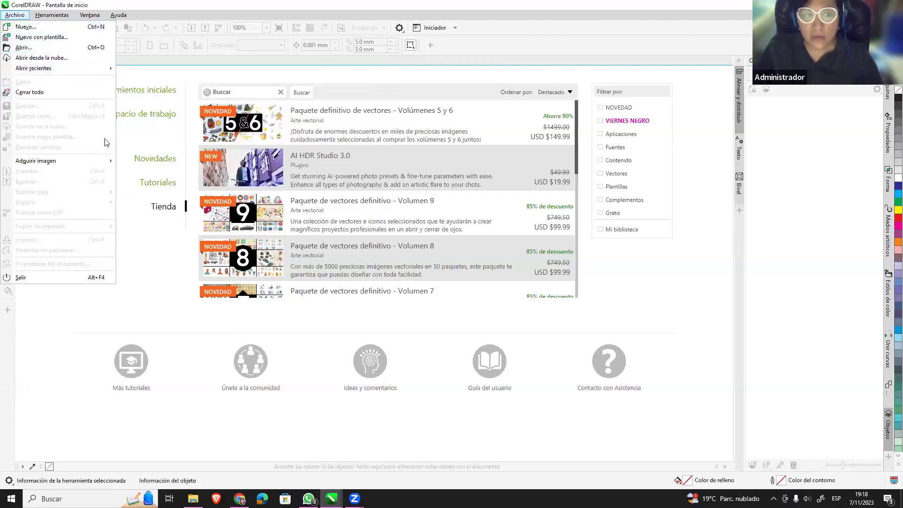
{"action": "key", "text": "Escape"}
{"action": "key", "text": "Down"}
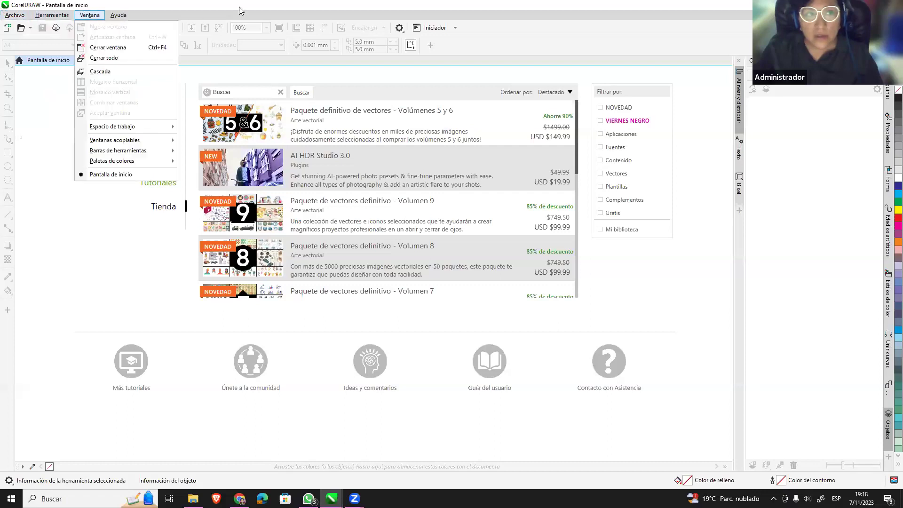
{"action": "key", "text": "Escape"}
{"action": "left_click", "coordinate": [13, 15]}
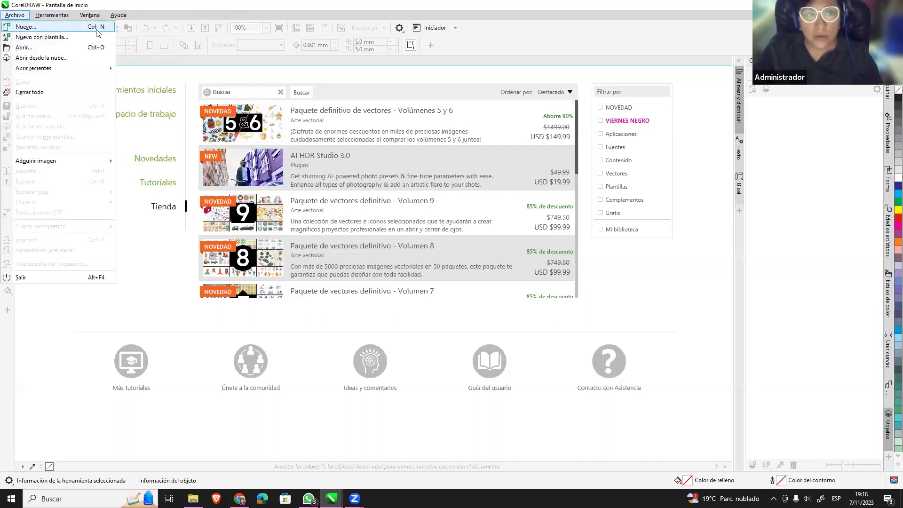
{"action": "left_click", "coordinate": [278, 449]}
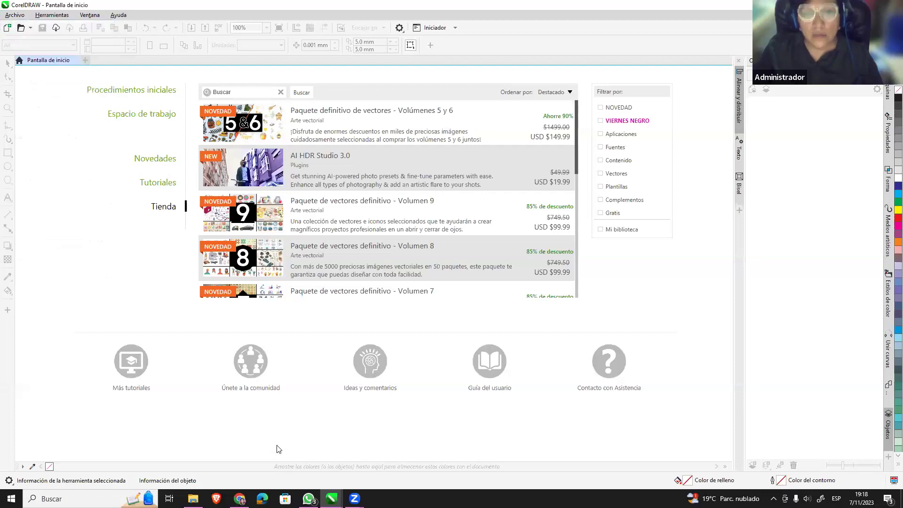
{"action": "left_click", "coordinate": [6, 31]}
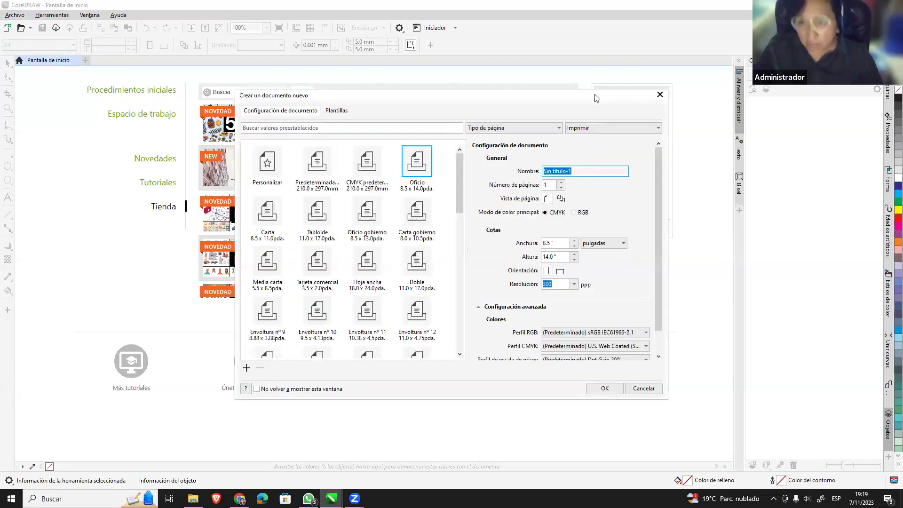
{"action": "left_click", "coordinate": [660, 95]}
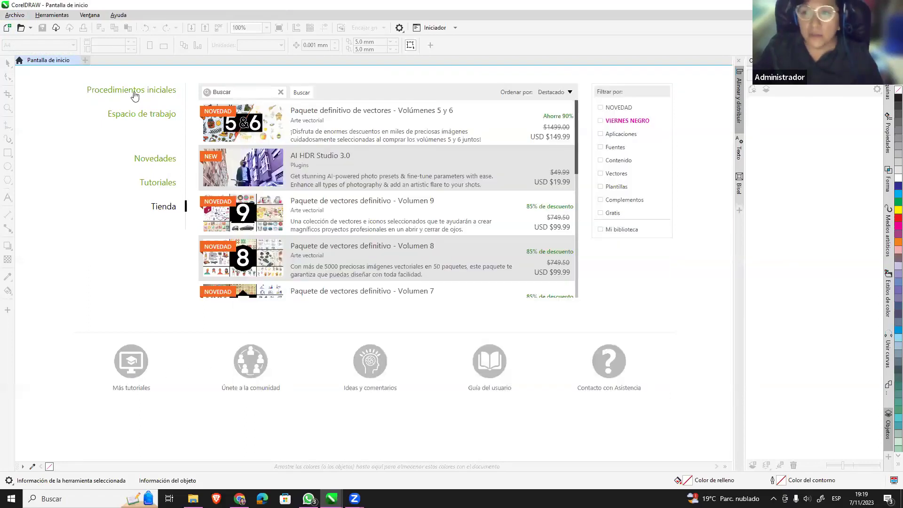
{"action": "left_click", "coordinate": [6, 28]}
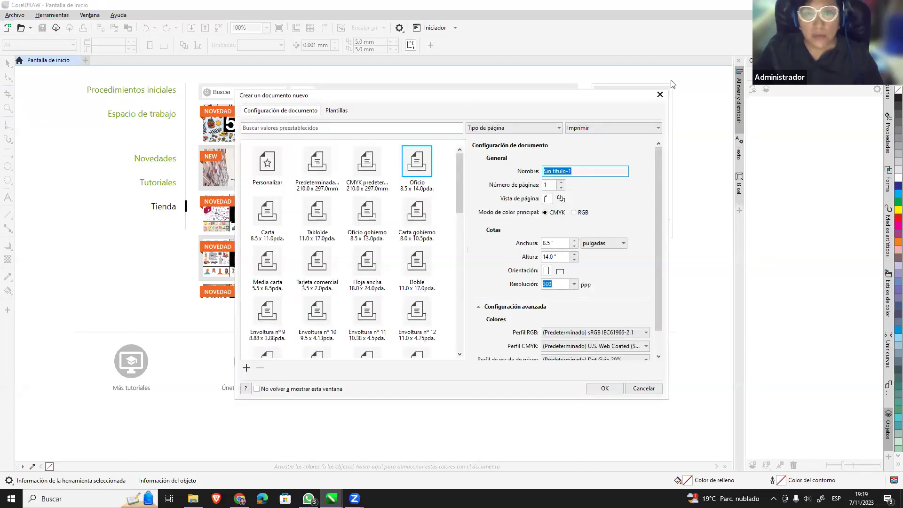
{"action": "left_click", "coordinate": [660, 95]}
{"action": "left_click", "coordinate": [16, 13]}
{"action": "left_click", "coordinate": [41, 27]}
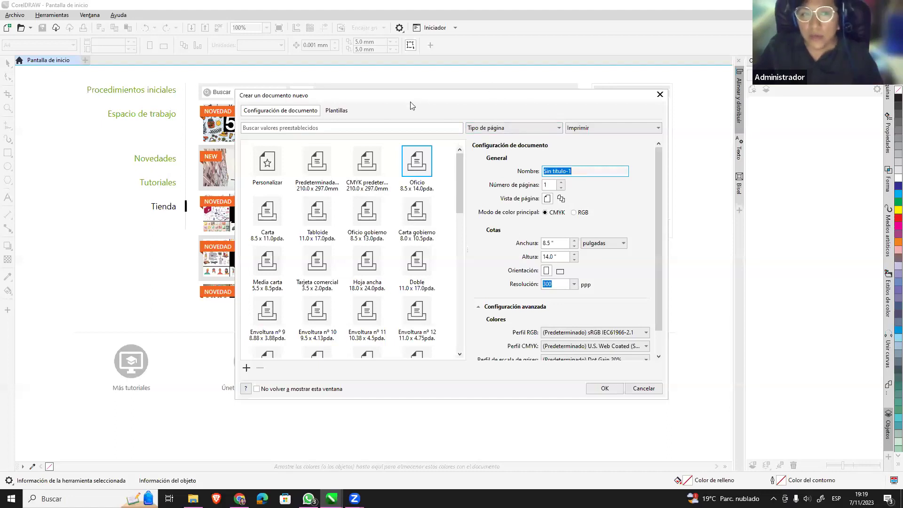
{"action": "left_click_drag", "start_coordinate": [410, 102], "coordinate": [365, 87]}
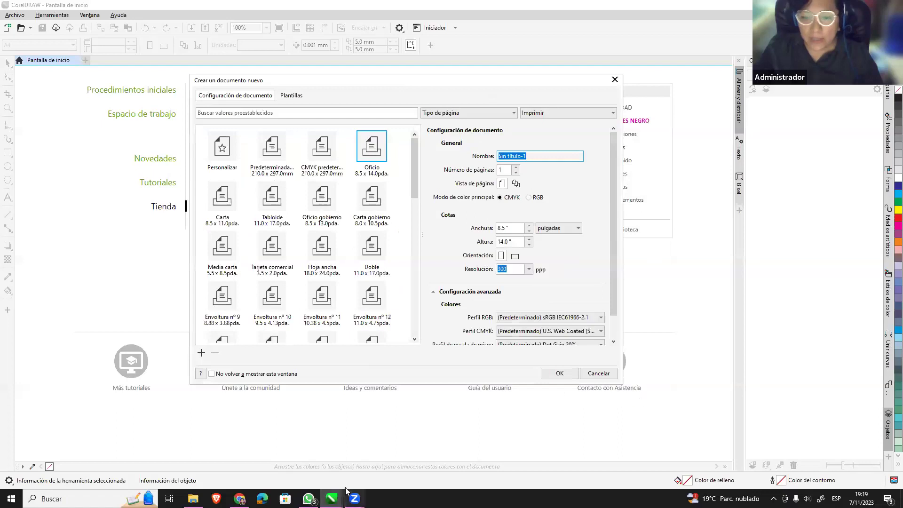
Bring up the FRANZ folder window from the taskbar, then minimise it.
{"action": "left_click", "coordinate": [193, 499]}
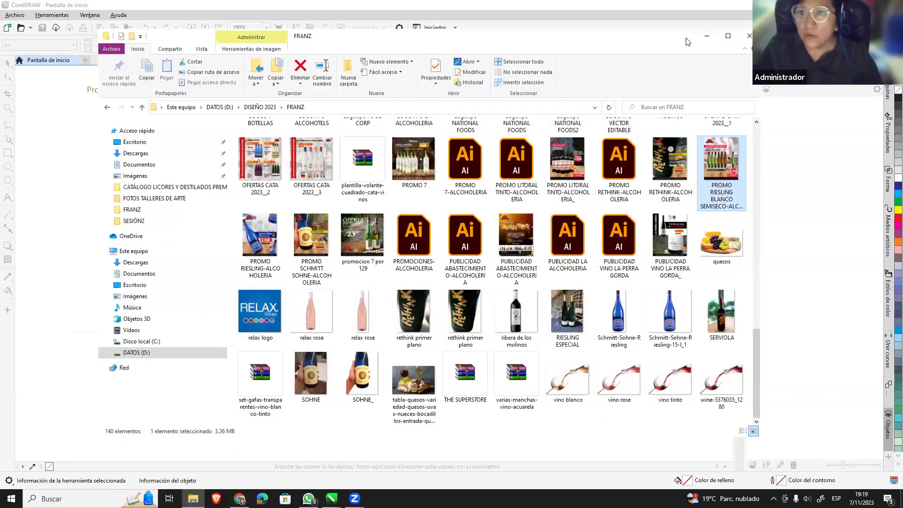
{"action": "left_click", "coordinate": [749, 35]}
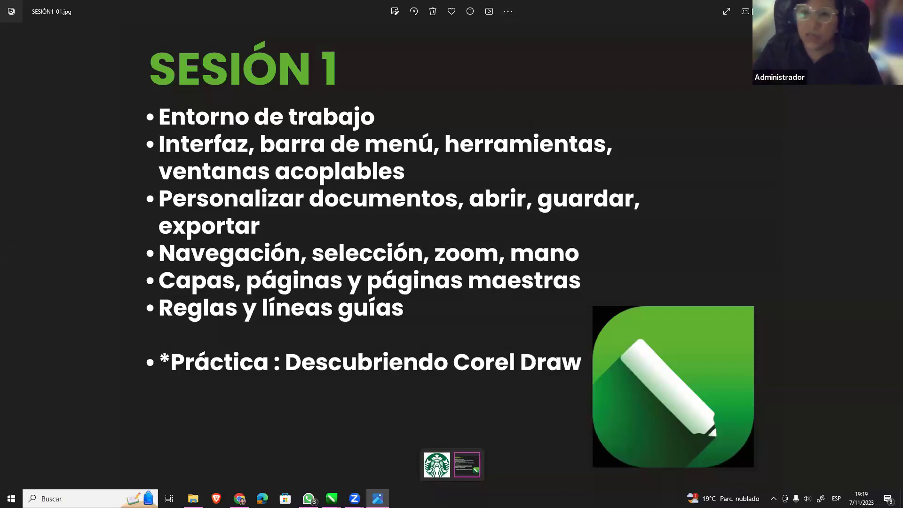
{"action": "key", "text": "F11"}
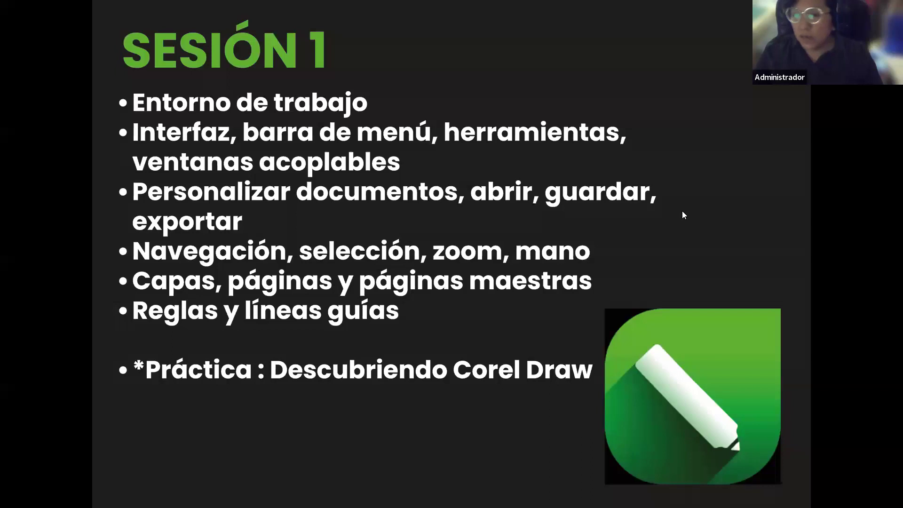
{"action": "key", "text": "Escape"}
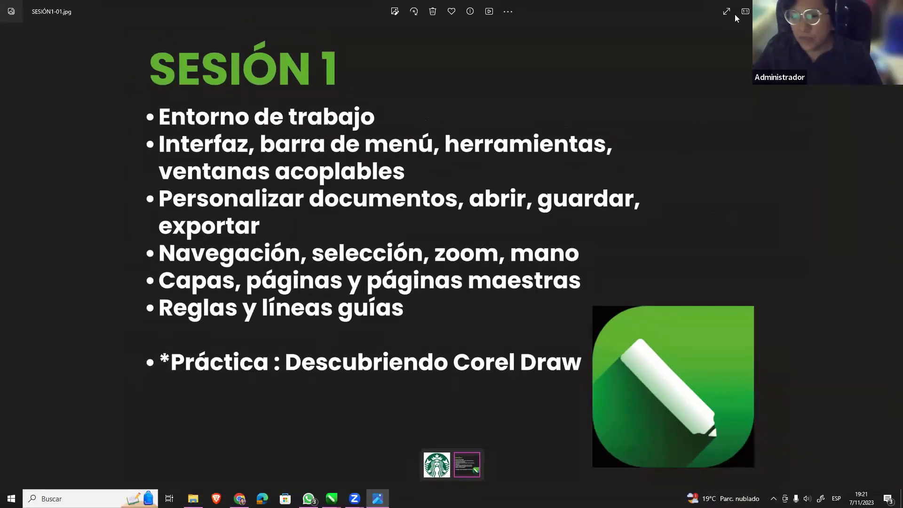
Return to CorelDRAW and enlarge the Crear un documento nuevo dialog.
{"action": "key", "text": "alt+Tab"}
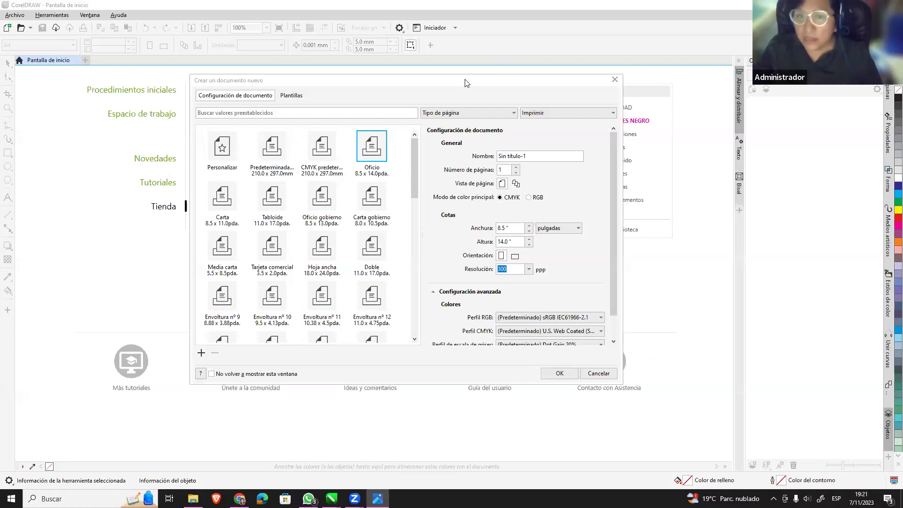
{"action": "left_click_drag", "start_coordinate": [473, 85], "coordinate": [475, 88]}
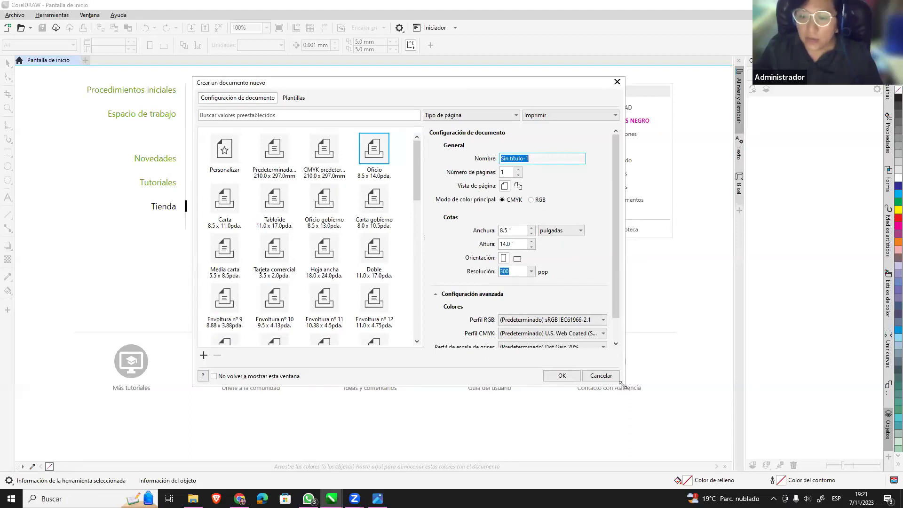
{"action": "left_click_drag", "start_coordinate": [621, 384], "coordinate": [687, 439]}
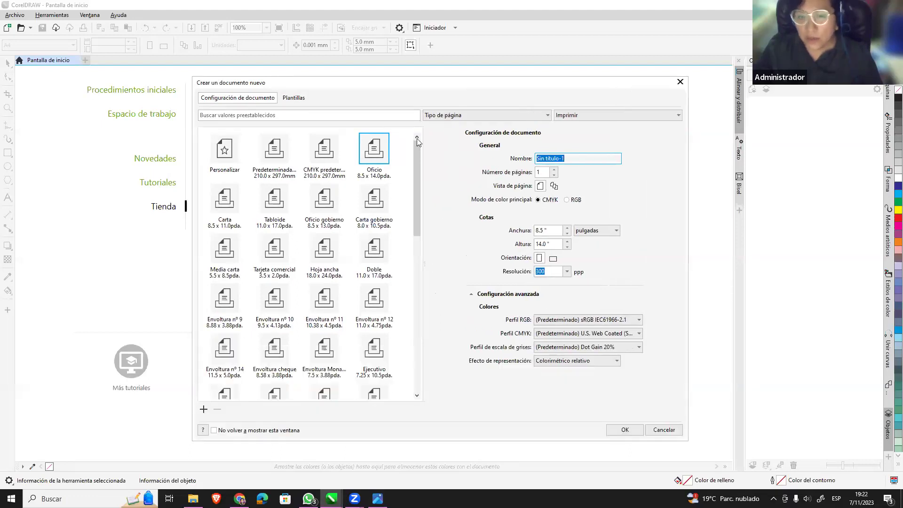
{"action": "mouse_move", "coordinate": [418, 150]}
{"action": "left_mouse_down"}
{"action": "mouse_move", "coordinate": [423, 169]}
{"action": "mouse_move", "coordinate": [427, 120]}
{"action": "left_mouse_up"}
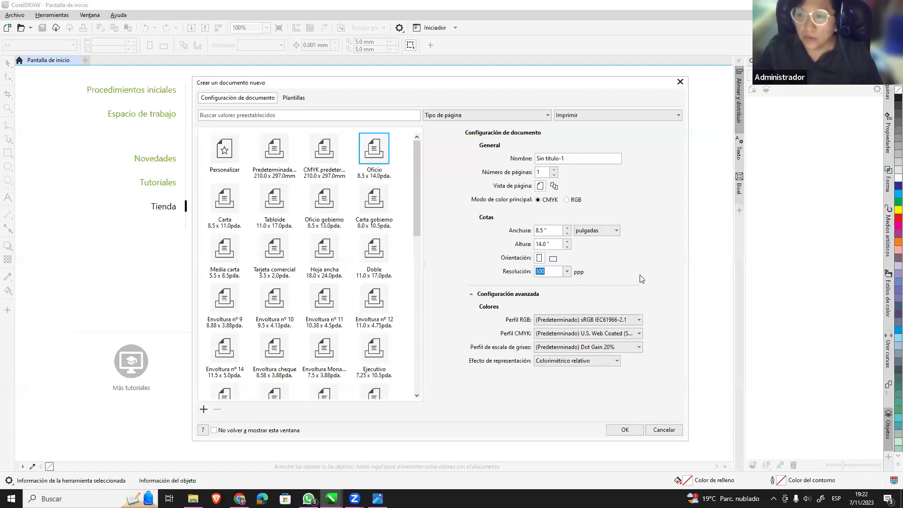
{"action": "mouse_move", "coordinate": [415, 148]}
{"action": "left_mouse_down"}
{"action": "mouse_move", "coordinate": [416, 168]}
{"action": "mouse_move", "coordinate": [417, 149]}
{"action": "left_mouse_up"}
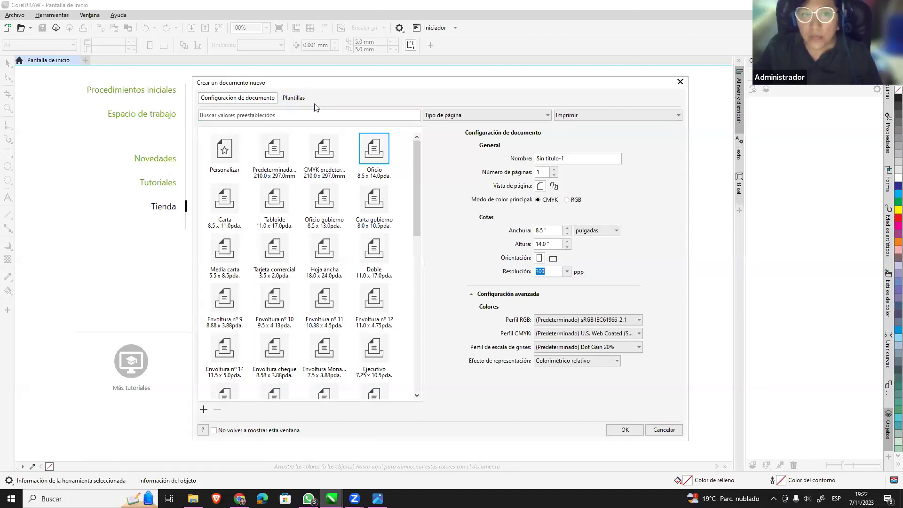
{"action": "left_click", "coordinate": [293, 99]}
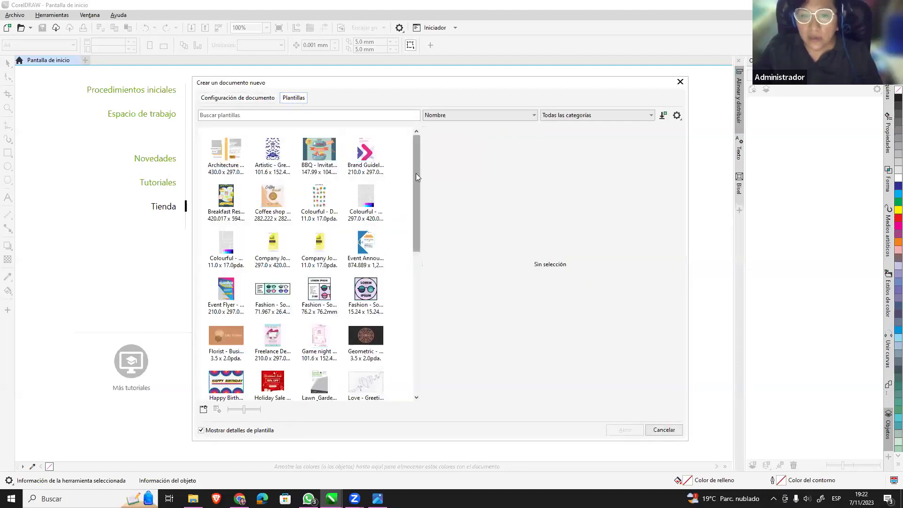
{"action": "left_click_drag", "start_coordinate": [415, 174], "coordinate": [420, 268]}
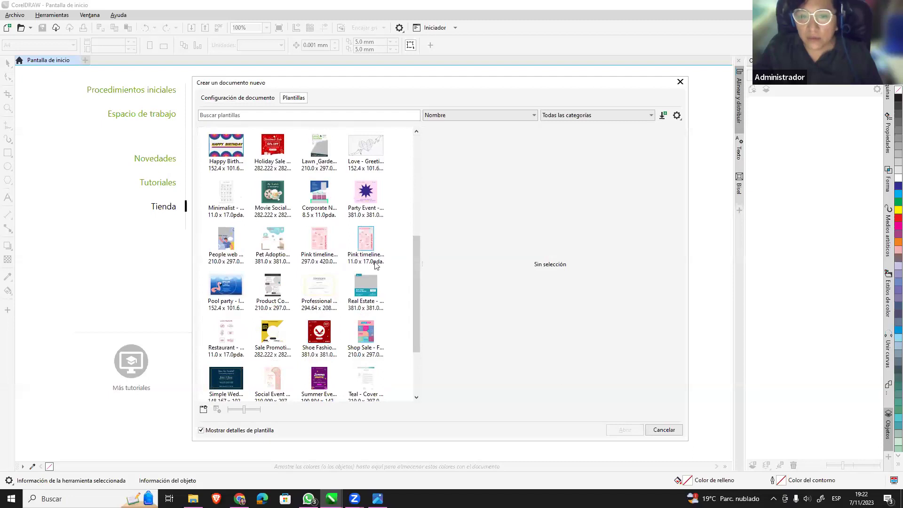
{"action": "left_click_drag", "start_coordinate": [416, 263], "coordinate": [416, 146]}
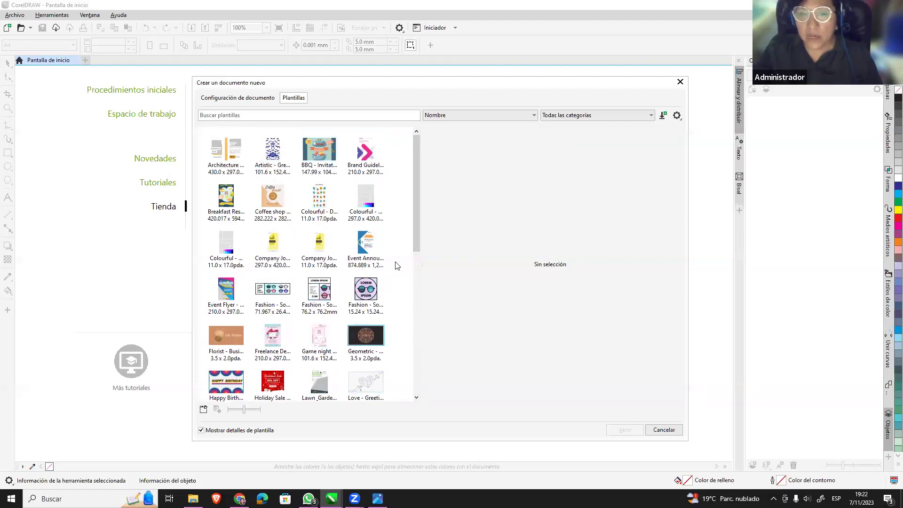
{"action": "left_click", "coordinate": [245, 101]}
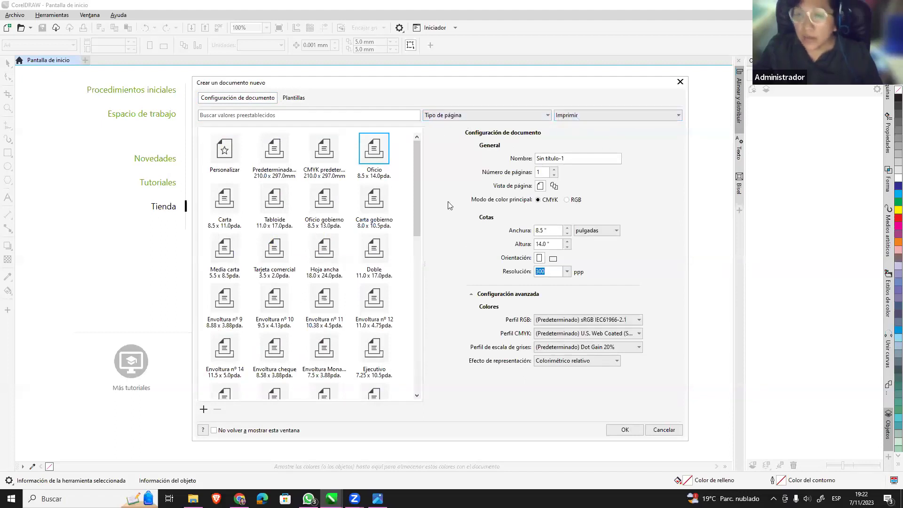
Sort page presets by Usados más recientemente, then bring up the category choices.
{"action": "left_click", "coordinate": [485, 118]}
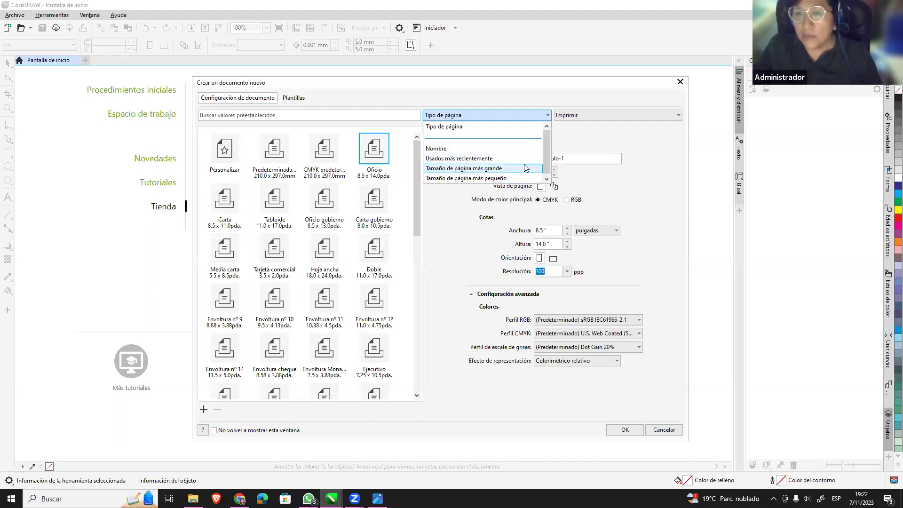
{"action": "left_click", "coordinate": [469, 159]}
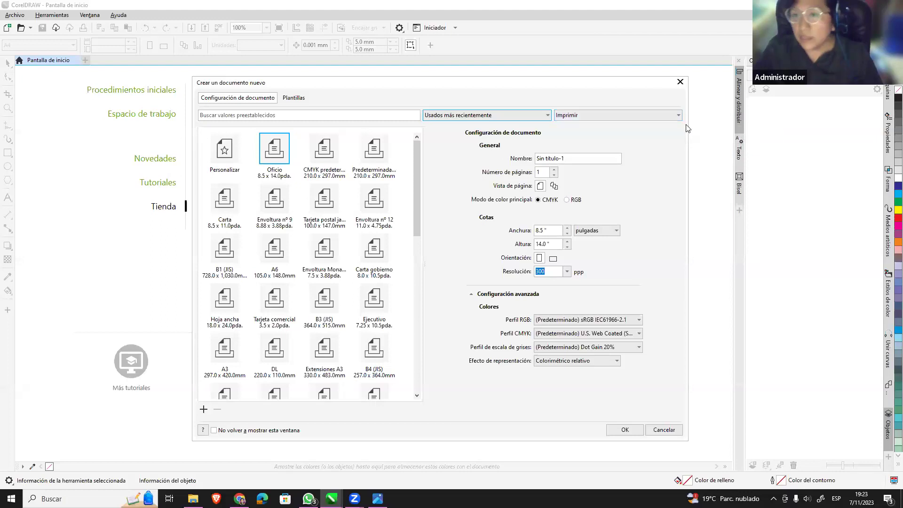
{"action": "left_click", "coordinate": [680, 115]}
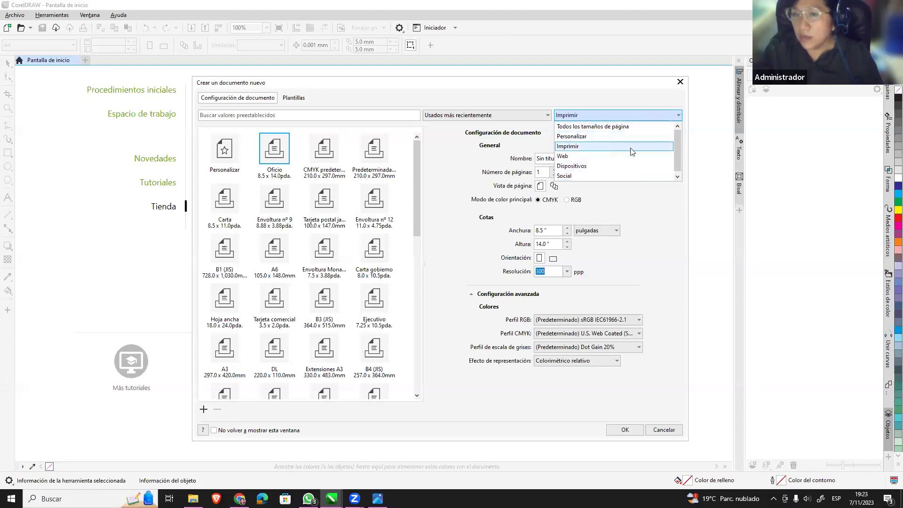
{"action": "left_click", "coordinate": [603, 150]}
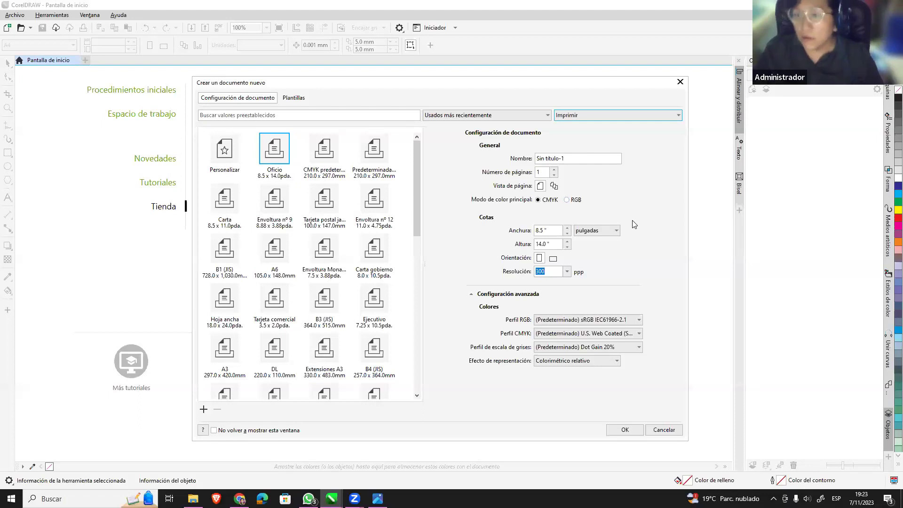
{"action": "left_click", "coordinate": [643, 115]}
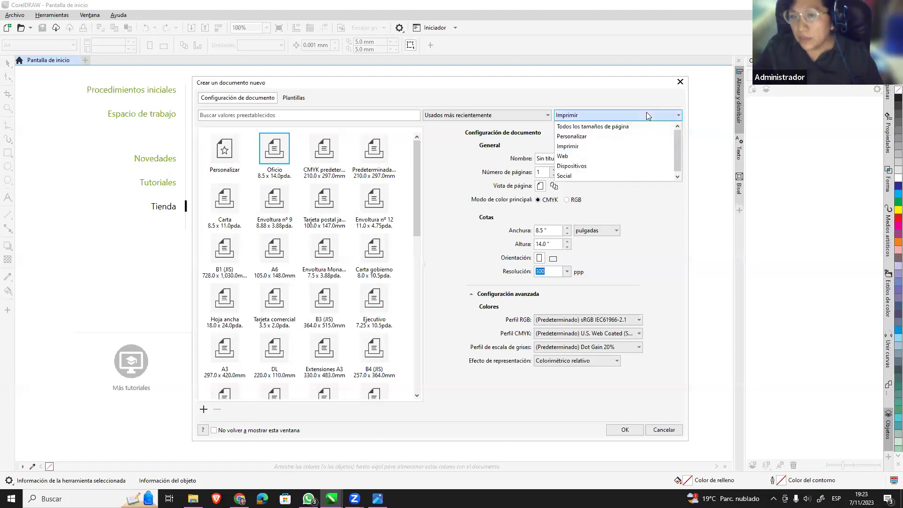
{"action": "left_click", "coordinate": [580, 158]}
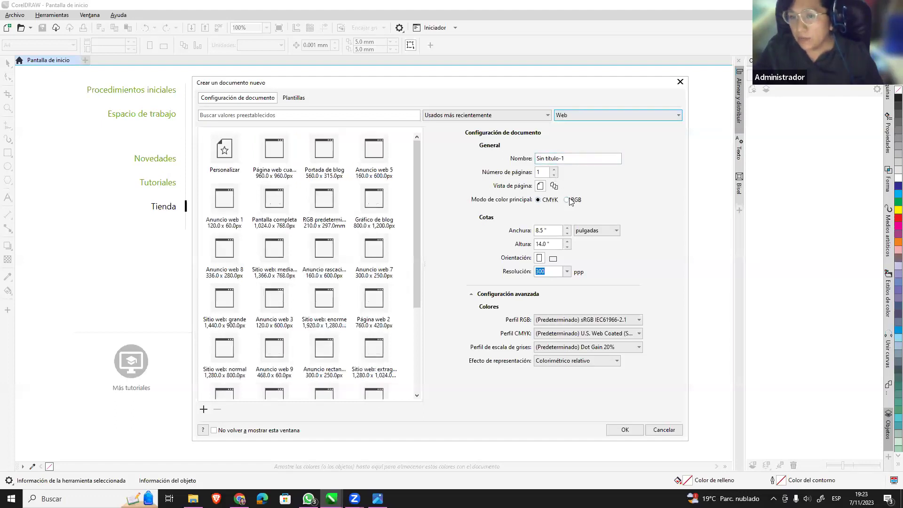
{"action": "left_click", "coordinate": [604, 115]}
{"action": "left_click", "coordinate": [586, 175]}
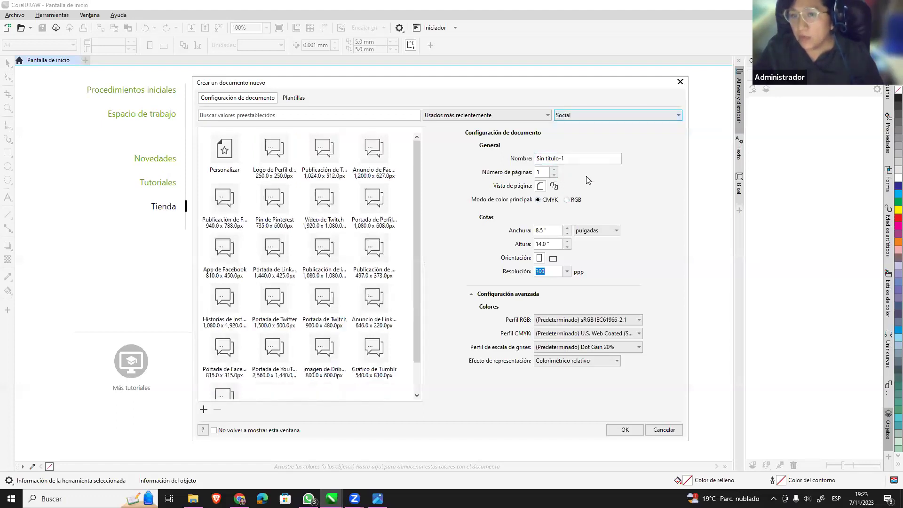
{"action": "left_click", "coordinate": [567, 200]}
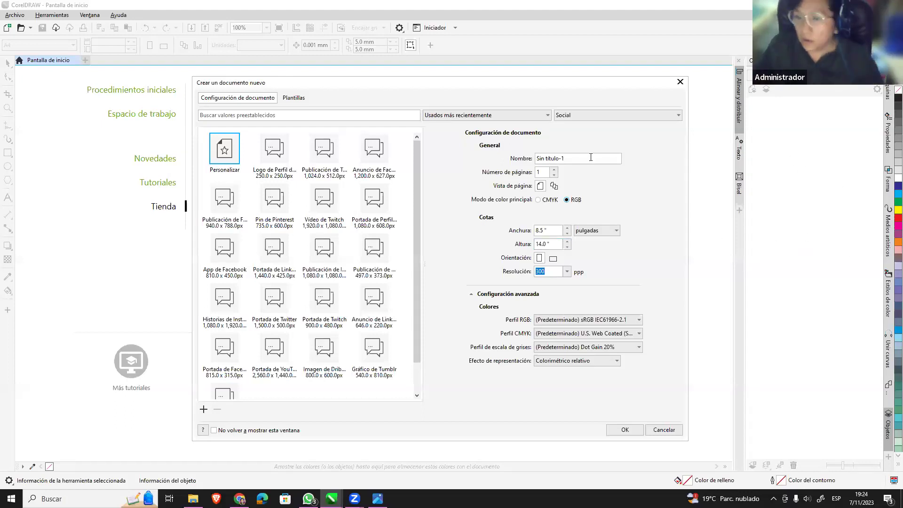
{"action": "left_click", "coordinate": [538, 200]}
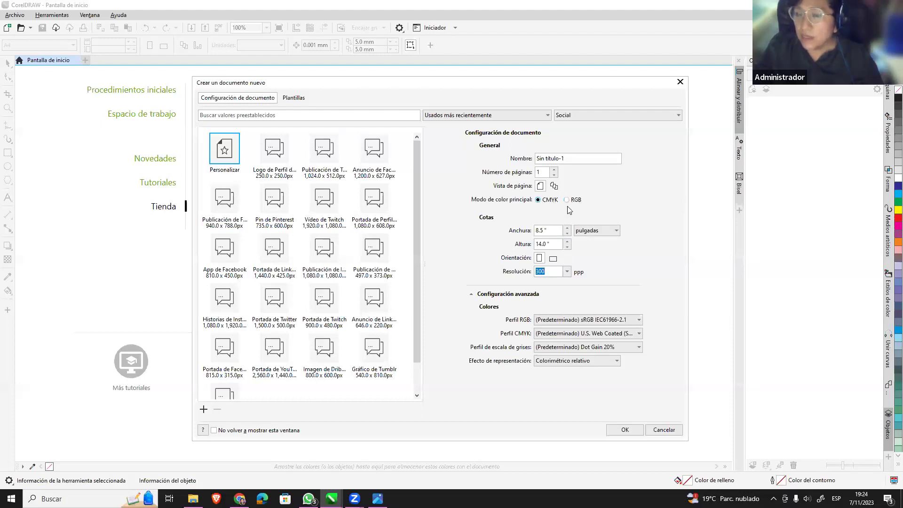
{"action": "left_click", "coordinate": [602, 117]}
{"action": "left_click", "coordinate": [599, 144]}
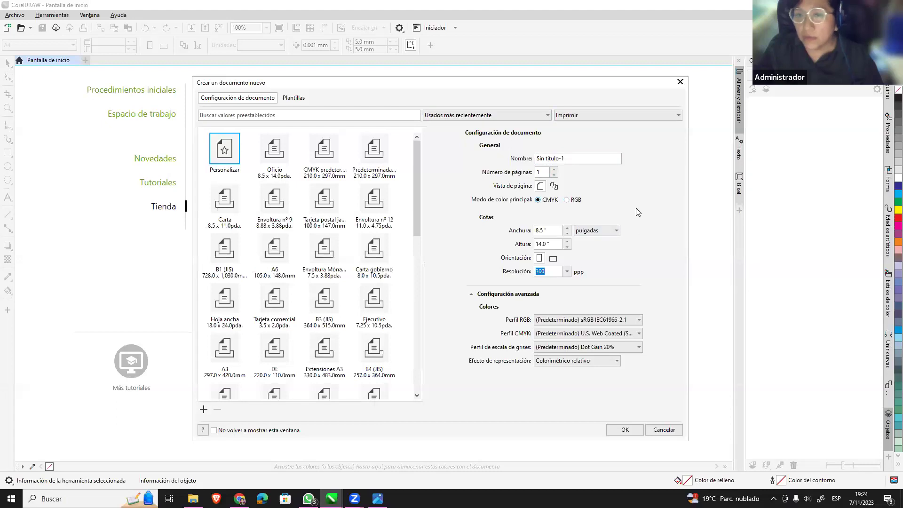
Preview the Imprimir presets Oficio, Carta, A6 and A5, then switch the list to Social.
{"action": "left_click", "coordinate": [618, 114]}
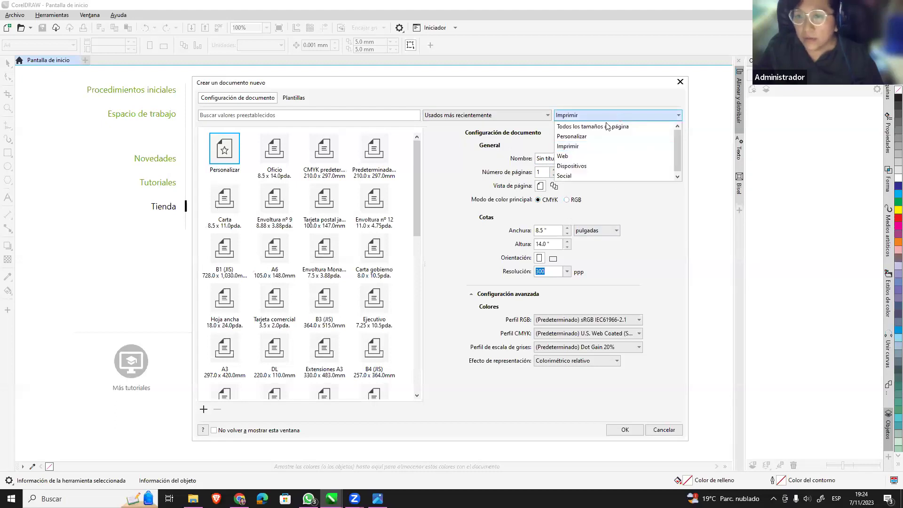
{"action": "left_click", "coordinate": [575, 146]}
{"action": "left_click", "coordinate": [276, 172]}
{"action": "left_click", "coordinate": [220, 208]}
{"action": "left_click", "coordinate": [280, 259]}
{"action": "scroll", "coordinate": [332, 345], "scroll_direction": "down", "scroll_amount": 5}
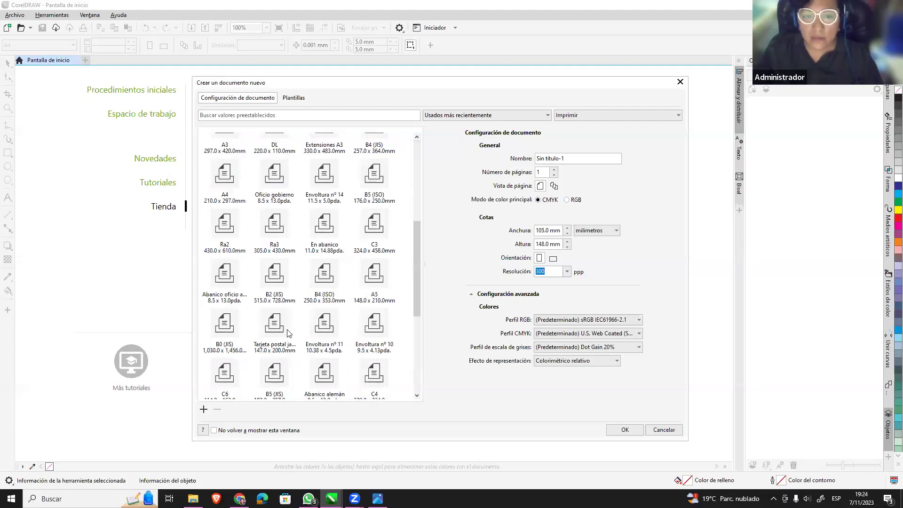
{"action": "left_click", "coordinate": [376, 277]}
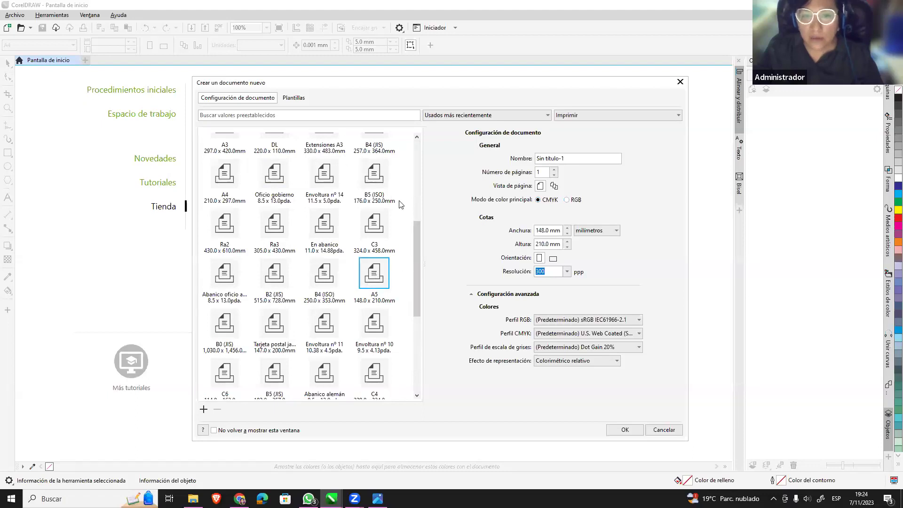
{"action": "left_click_drag", "start_coordinate": [415, 231], "coordinate": [415, 151]}
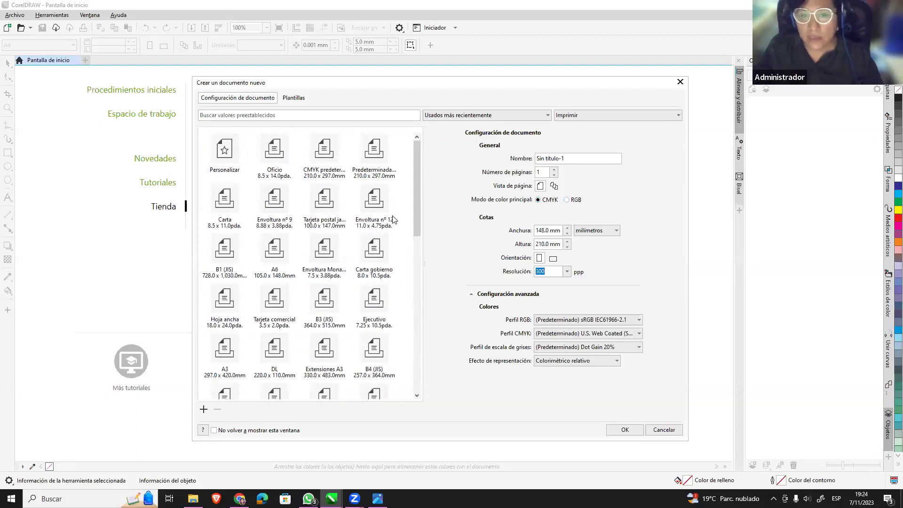
{"action": "left_click", "coordinate": [590, 114]}
{"action": "left_click", "coordinate": [592, 174]}
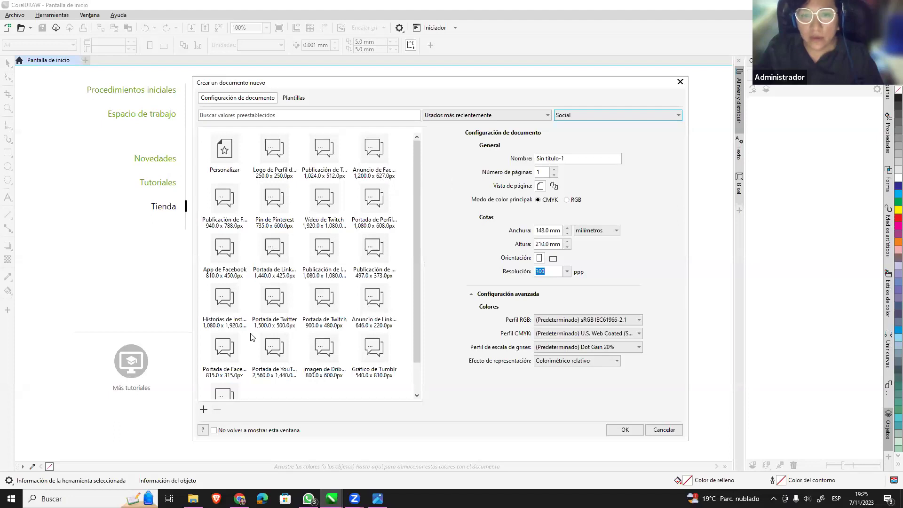
Choose the Web preset Pantalla completa (1024 × 768 px, RGB, 96 ppp), then return to Imprimir.
{"action": "scroll", "coordinate": [414, 189], "scroll_direction": "down", "scroll_amount": 2}
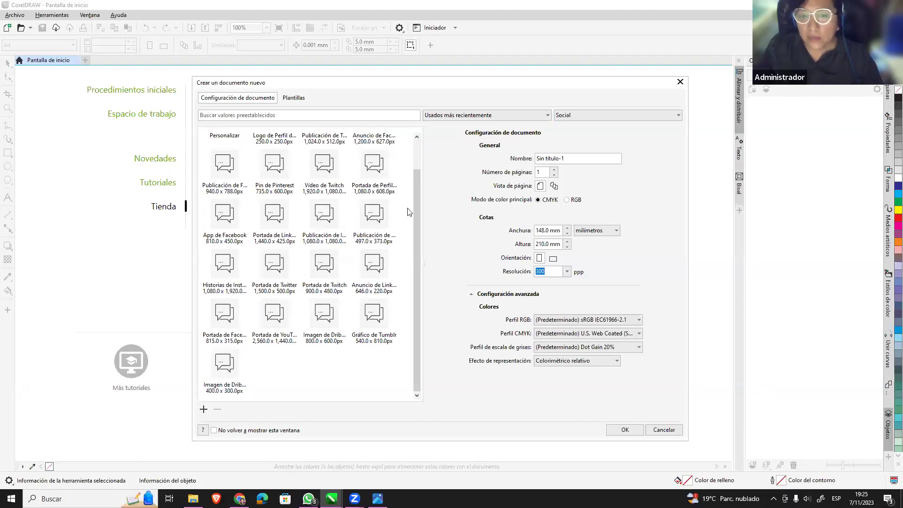
{"action": "scroll", "coordinate": [412, 237], "scroll_direction": "up", "scroll_amount": 2}
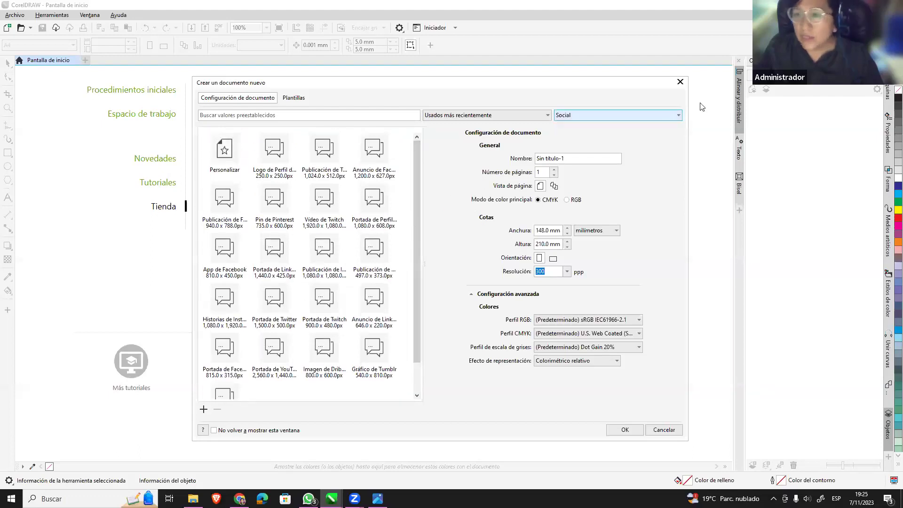
{"action": "left_click", "coordinate": [641, 116]}
{"action": "left_click", "coordinate": [599, 158]}
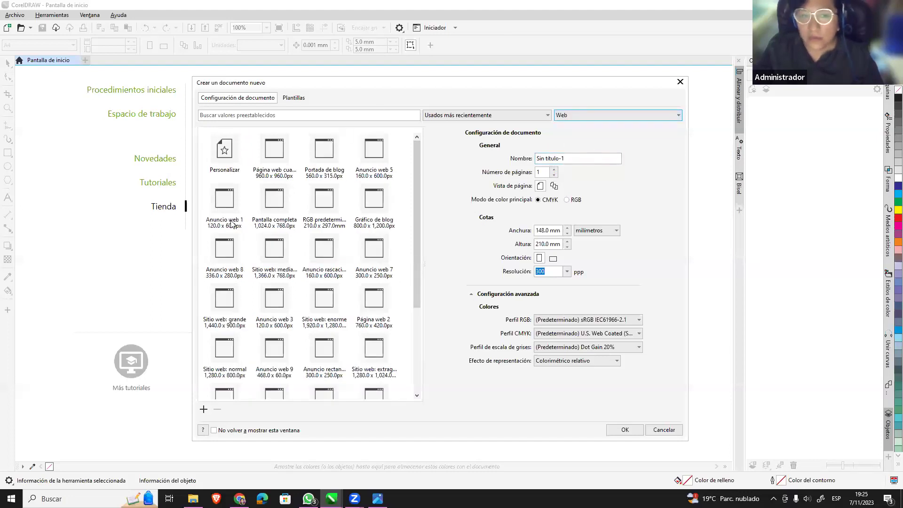
{"action": "left_click", "coordinate": [277, 230]}
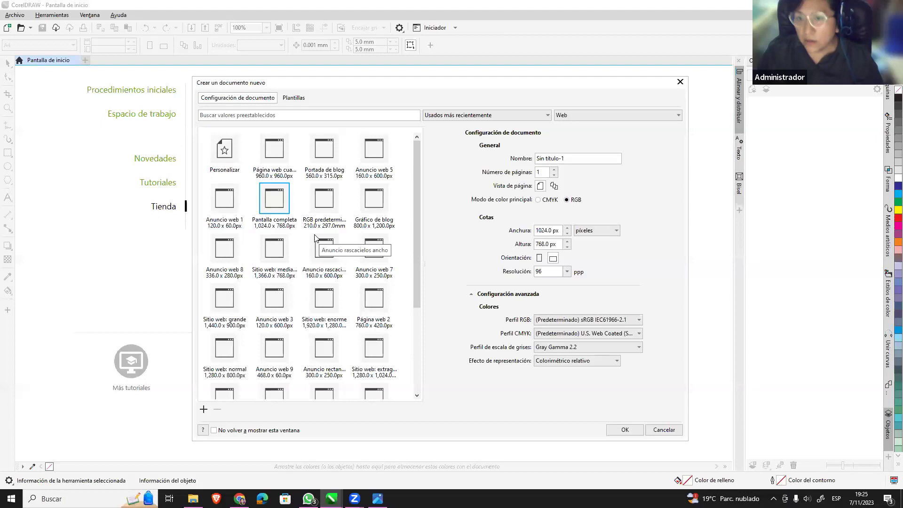
{"action": "left_click", "coordinate": [574, 115]}
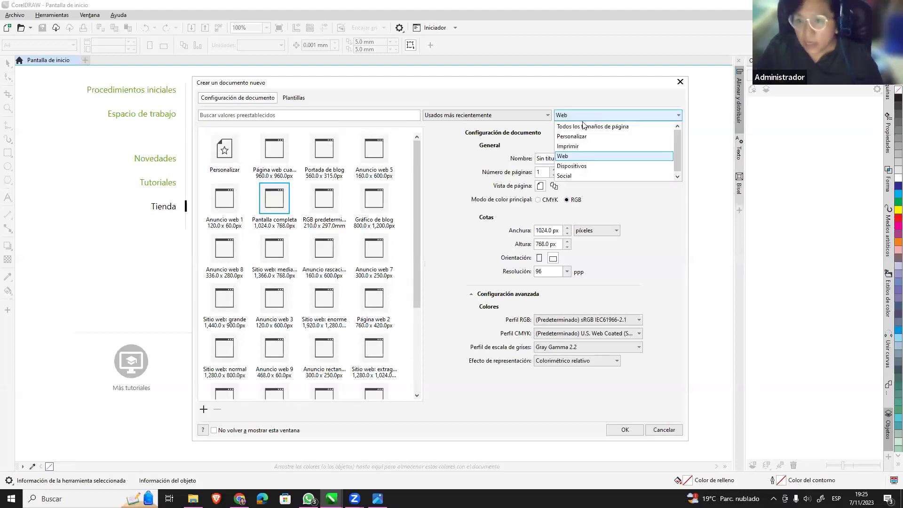
{"action": "left_click", "coordinate": [579, 148]}
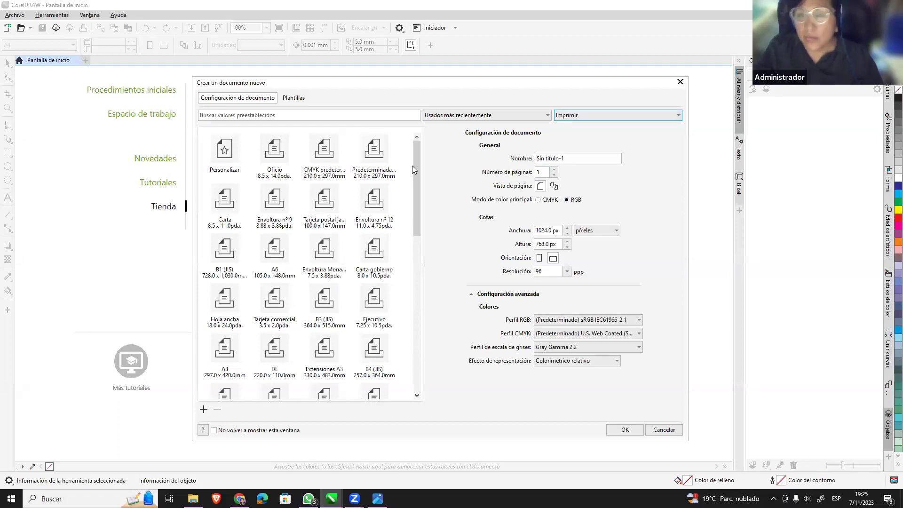
Change the page measurement units to centímetros, then to milímetros.
{"action": "left_click_drag", "start_coordinate": [415, 218], "coordinate": [425, 138]}
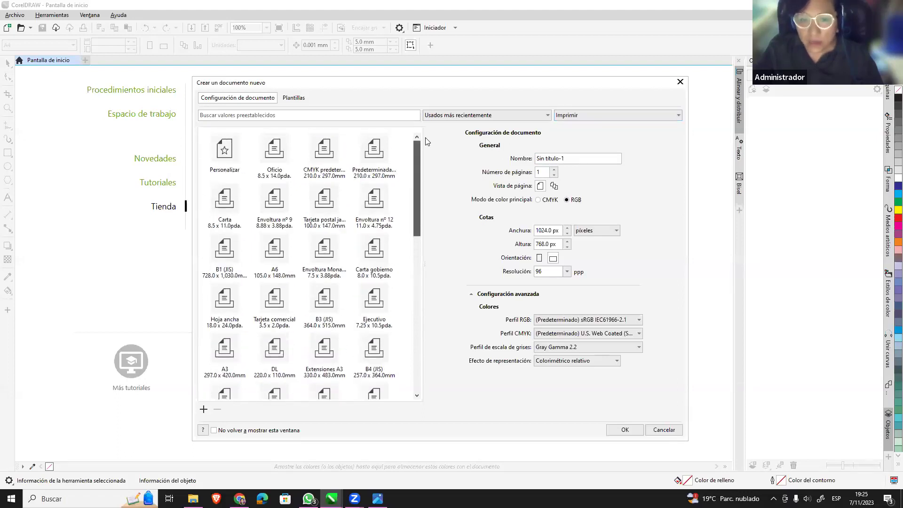
{"action": "left_click", "coordinate": [591, 231]}
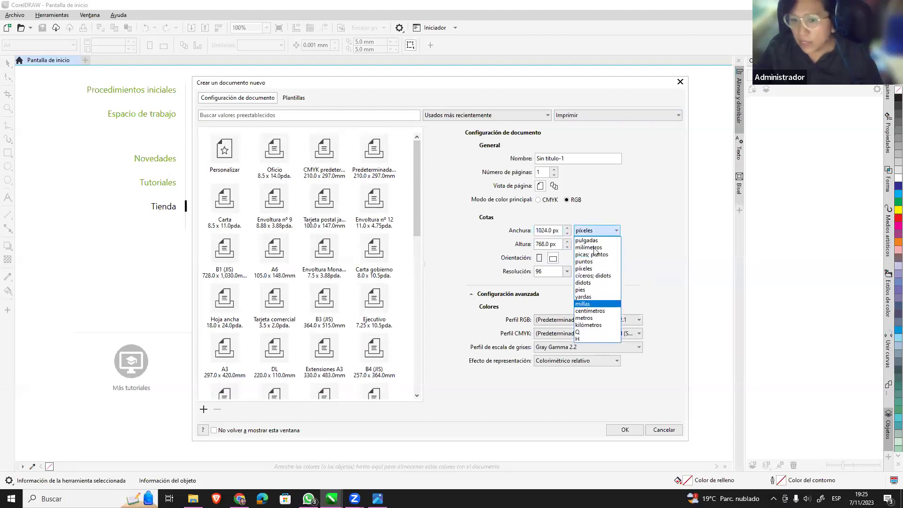
{"action": "left_click", "coordinate": [590, 311]}
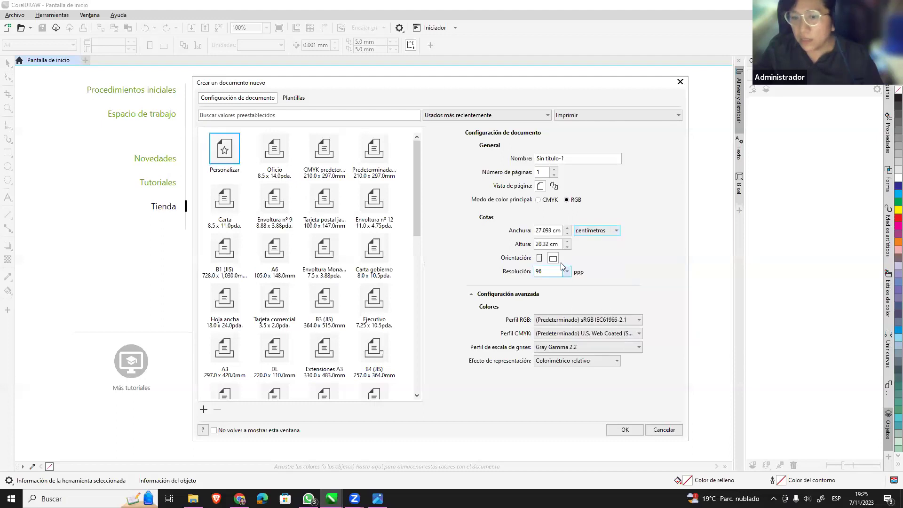
{"action": "left_click", "coordinate": [606, 230]}
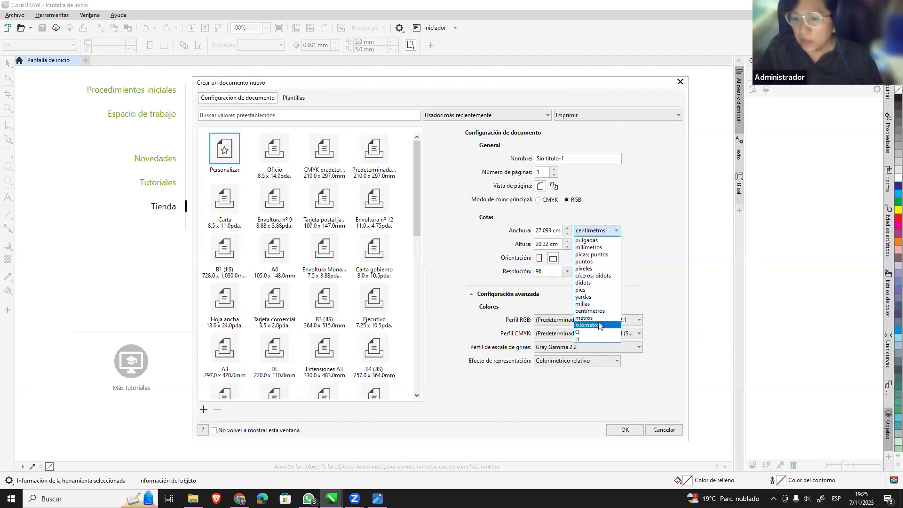
{"action": "left_click", "coordinate": [590, 248]}
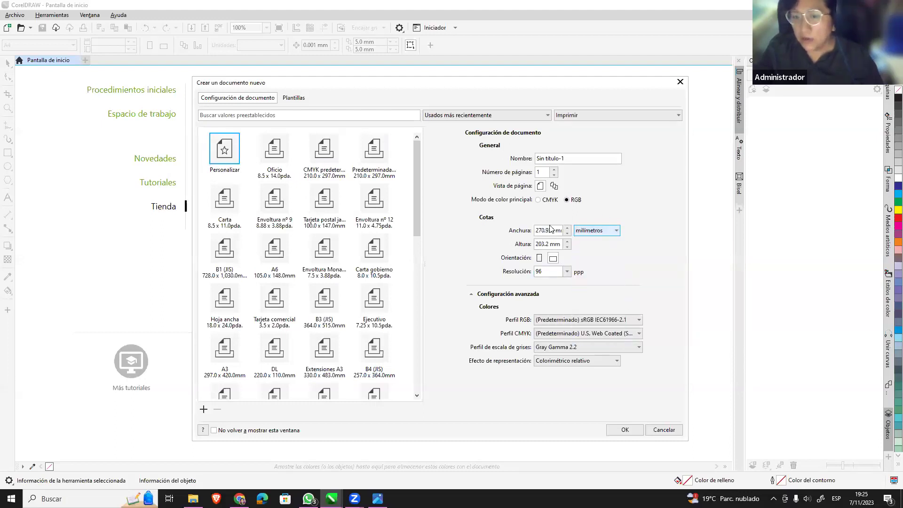
Enter 200 for width and height, then pick Tarjeta postal (100 × 147 mm) and Personalizar.
{"action": "left_click_drag", "start_coordinate": [551, 230], "coordinate": [648, 246]}
{"action": "type", "text": "200"}
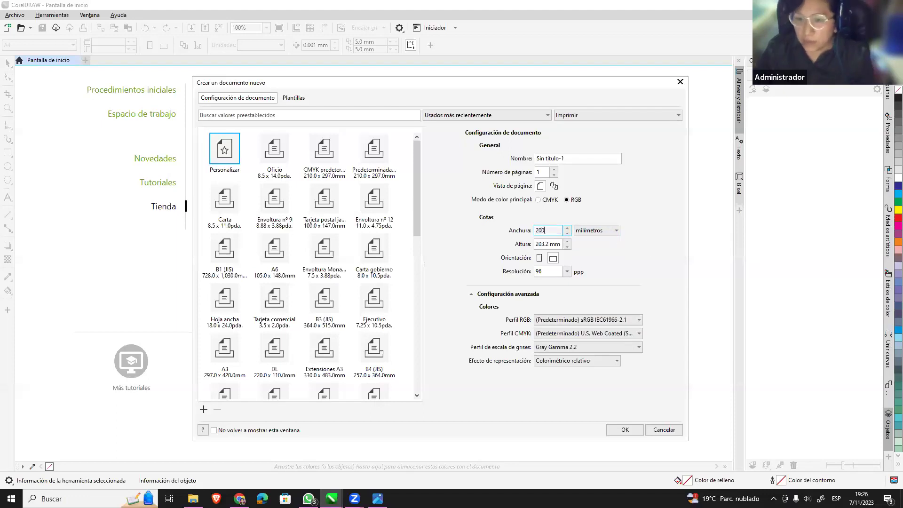
{"action": "key", "text": "Tab"}
{"action": "type", "text": "200"}
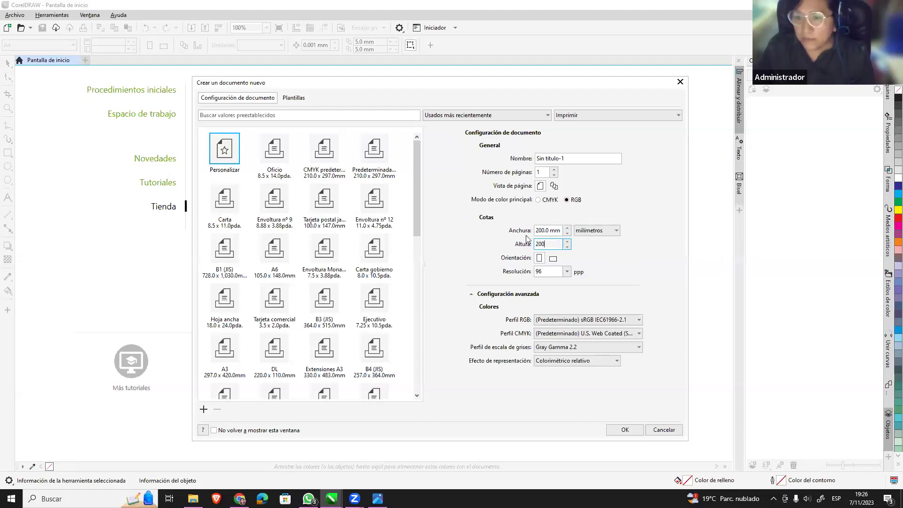
{"action": "left_click", "coordinate": [349, 226]}
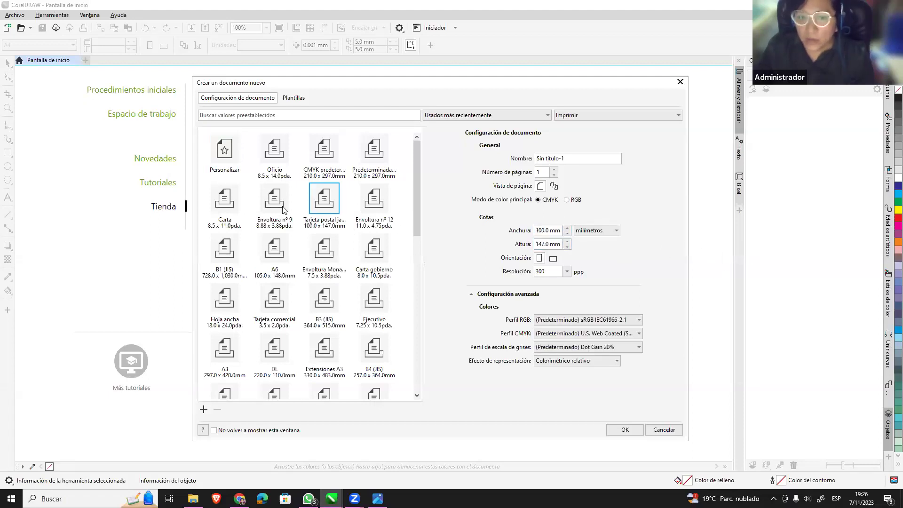
{"action": "left_click", "coordinate": [223, 159]}
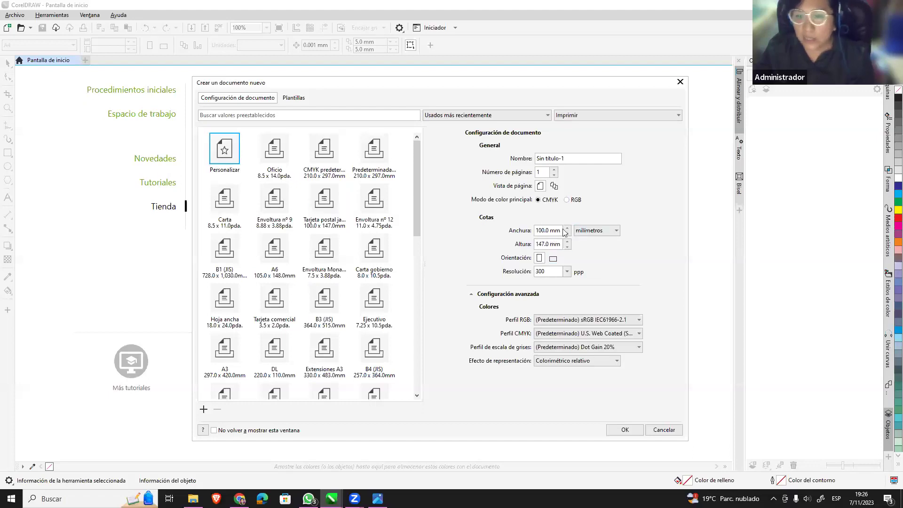
{"action": "left_click_drag", "start_coordinate": [537, 230], "coordinate": [589, 231]}
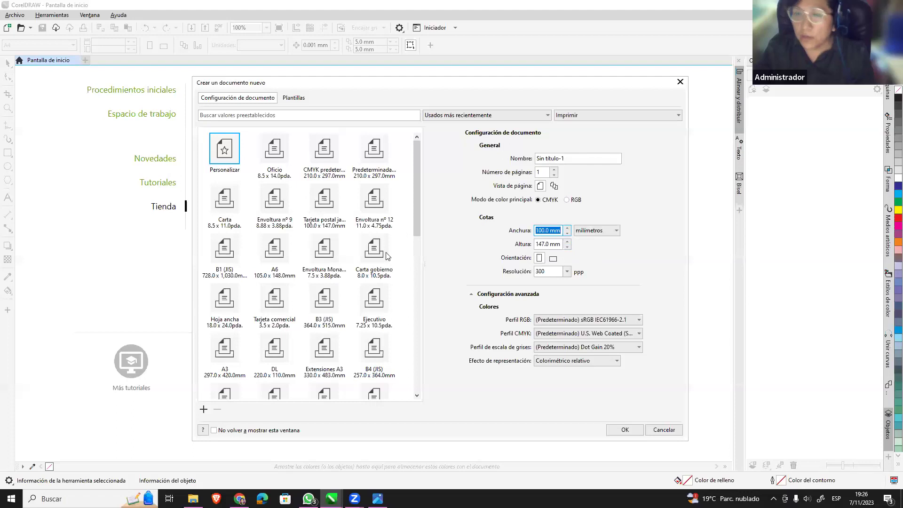
Scroll the preset list and choose A4, 210 × 297 mm.
{"action": "left_click_drag", "start_coordinate": [417, 196], "coordinate": [418, 263]}
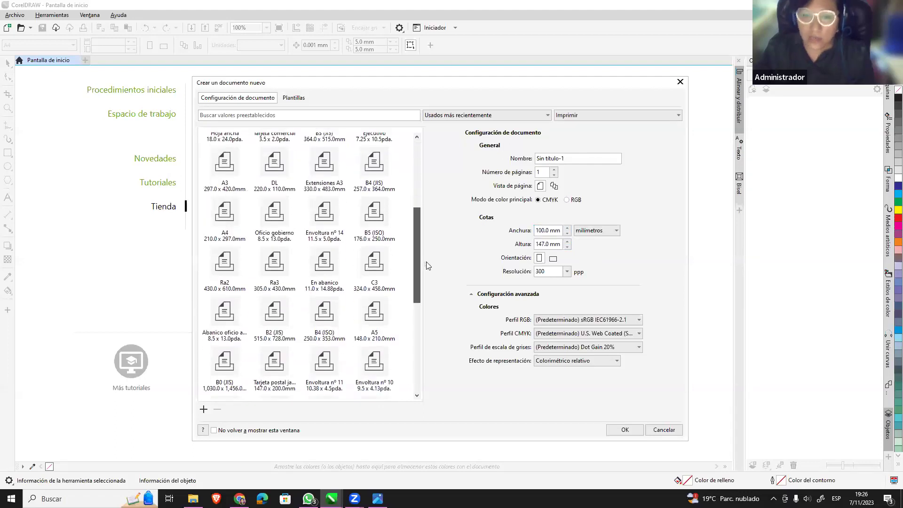
{"action": "left_click", "coordinate": [231, 219]}
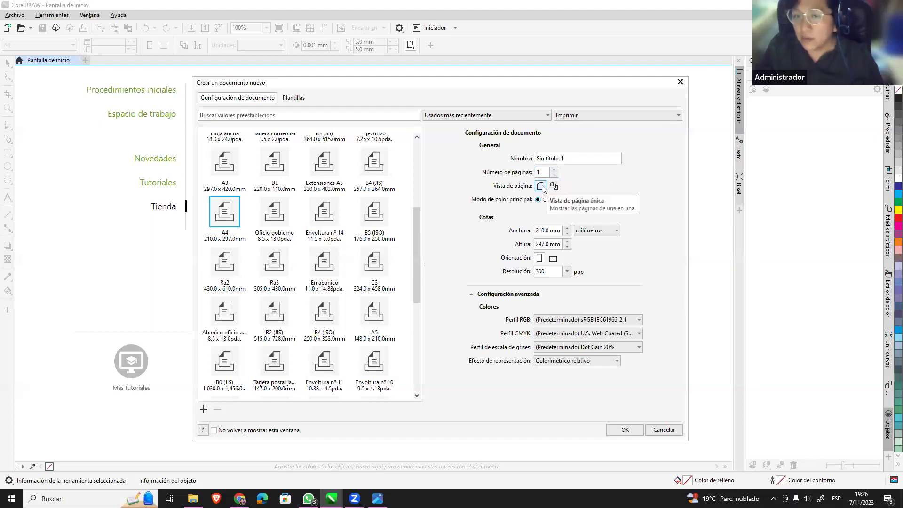
Raise the page count to 4 and set the page view to show all pages.
{"action": "left_click", "coordinate": [553, 174]}
{"action": "left_click", "coordinate": [554, 171]}
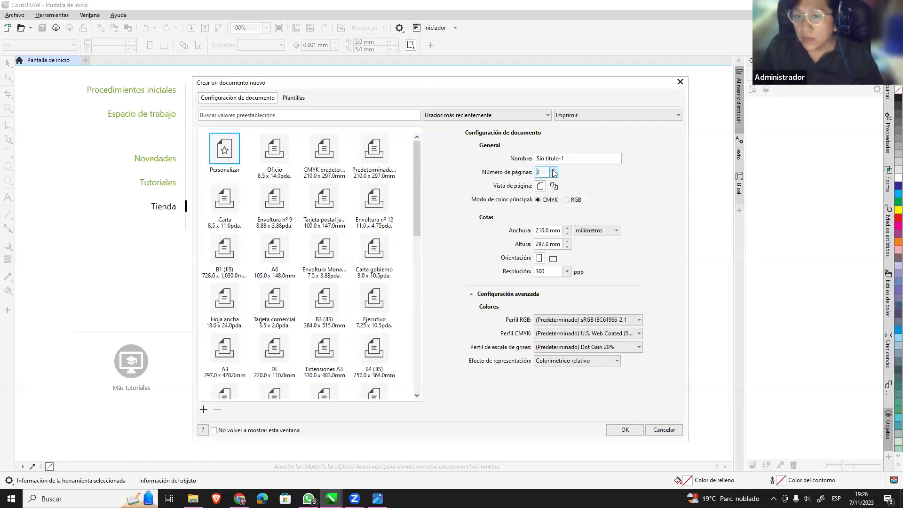
{"action": "left_click", "coordinate": [554, 170]}
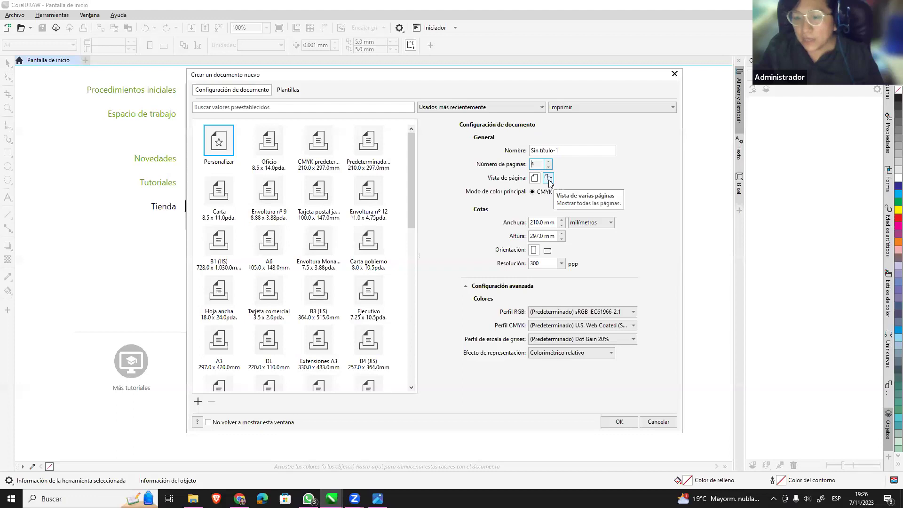
{"action": "left_click", "coordinate": [549, 180]}
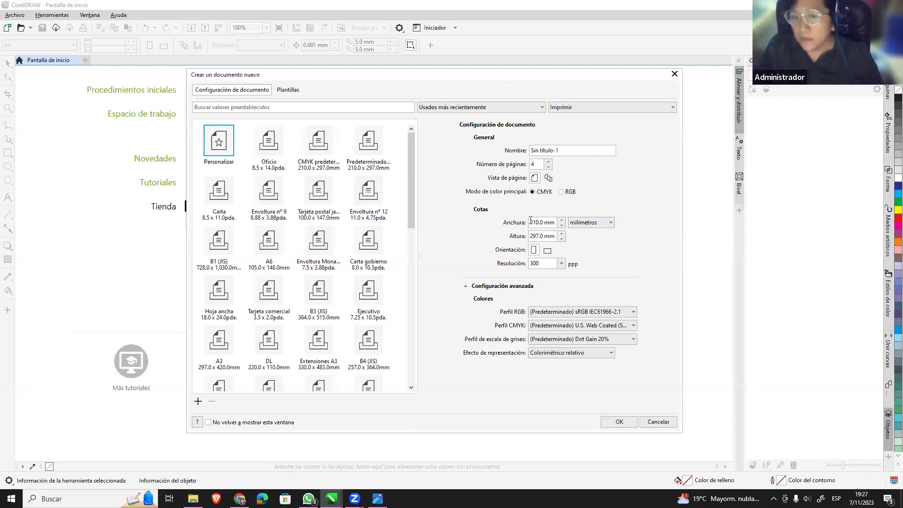
{"action": "left_click", "coordinate": [595, 224]}
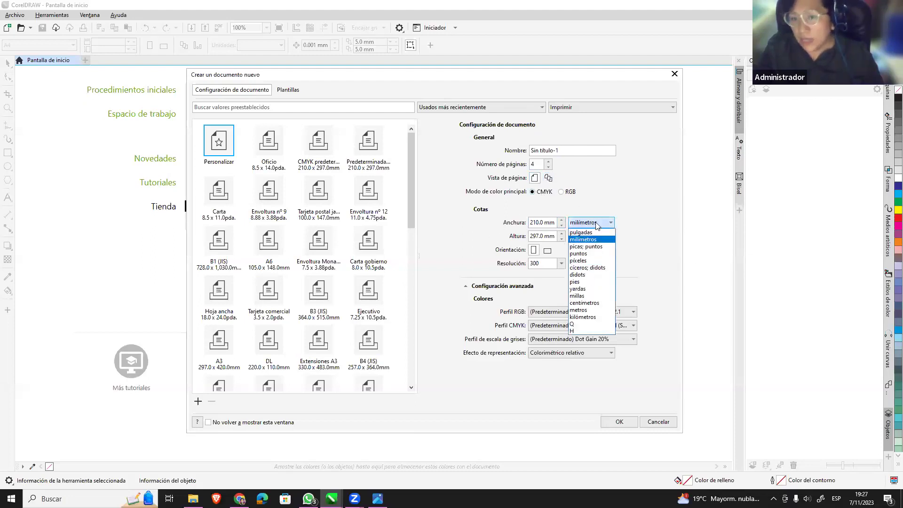
{"action": "left_click", "coordinate": [632, 239]}
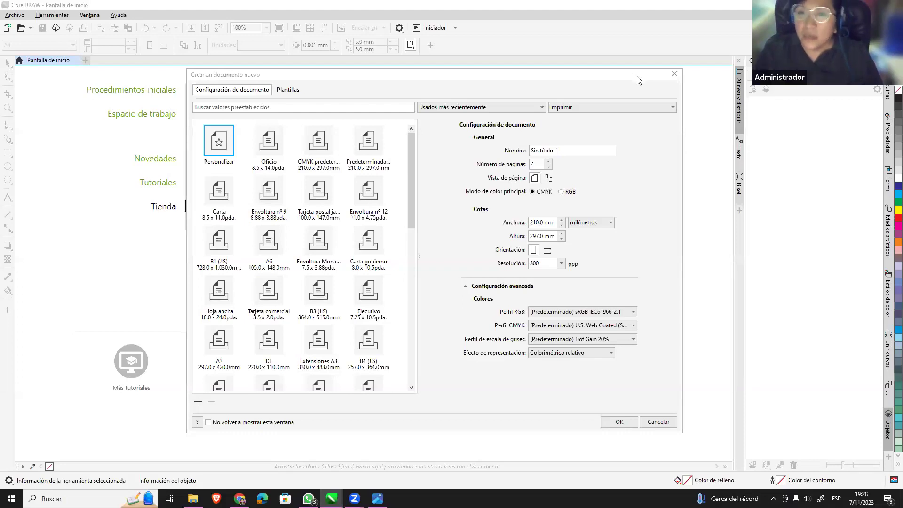
{"action": "left_click_drag", "start_coordinate": [635, 78], "coordinate": [622, 84]}
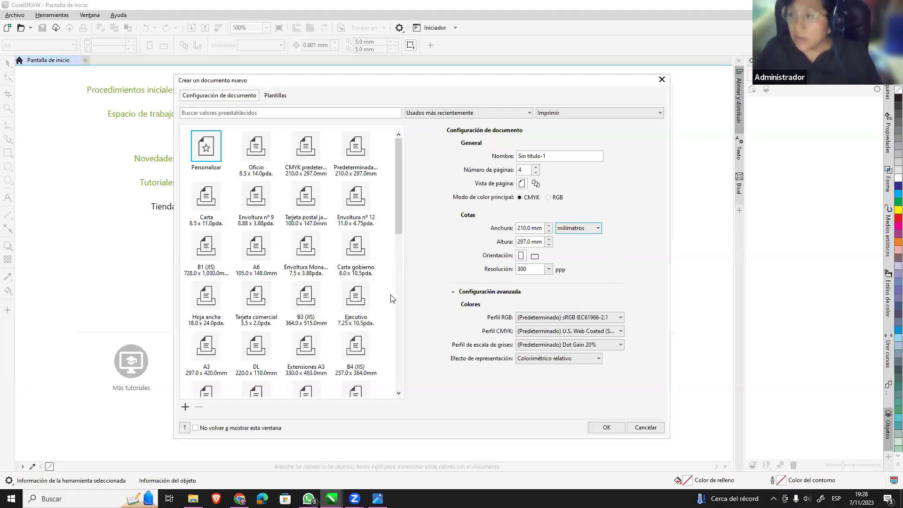
{"action": "left_click", "coordinate": [528, 269]}
{"action": "double_click", "coordinate": [527, 269]}
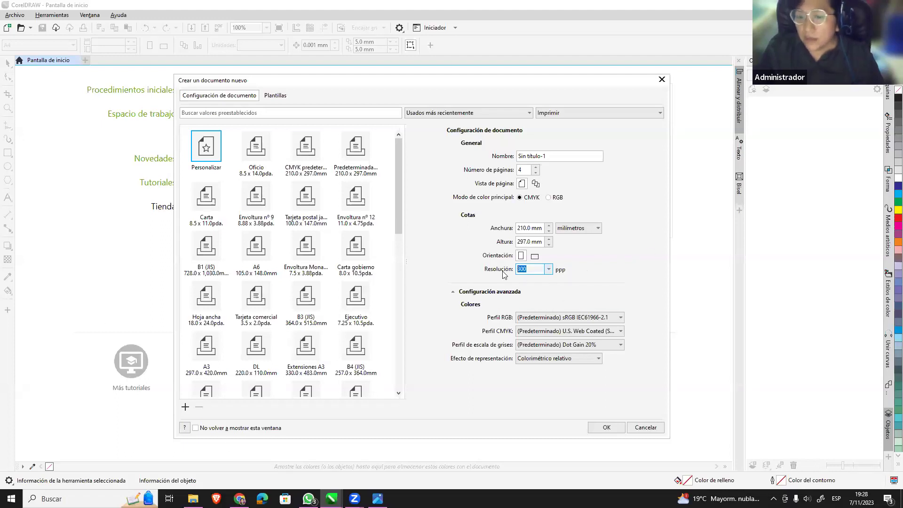
Review the resolution choices and keep the four-page A4 document at 300 dpi.
{"action": "left_click", "coordinate": [549, 269]}
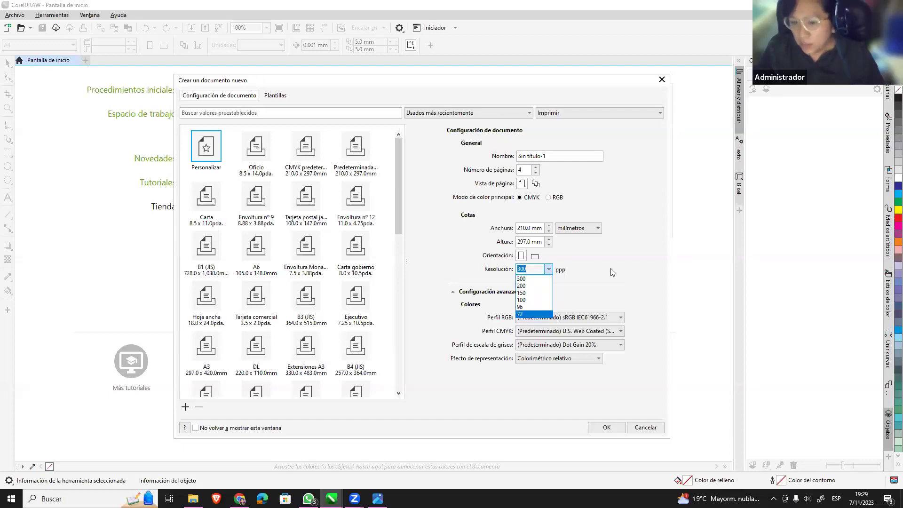
{"action": "left_click", "coordinate": [626, 262]}
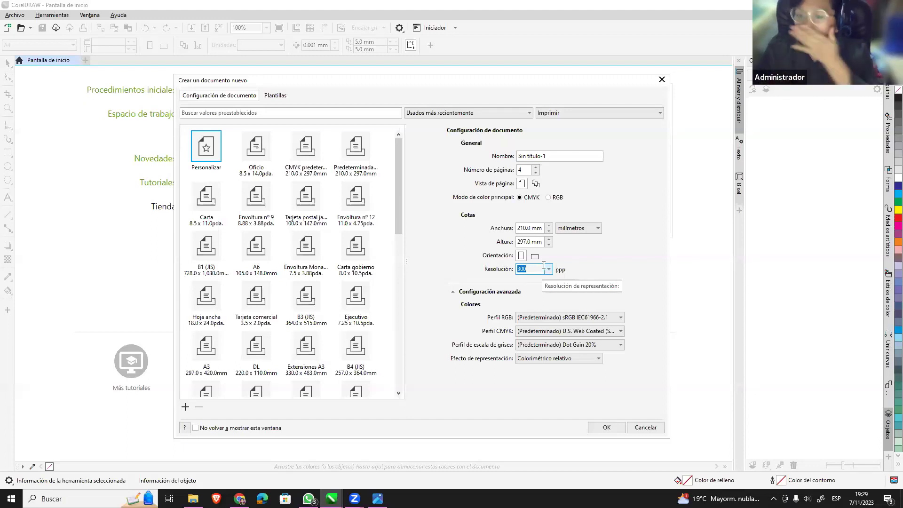
{"action": "left_click", "coordinate": [548, 269]}
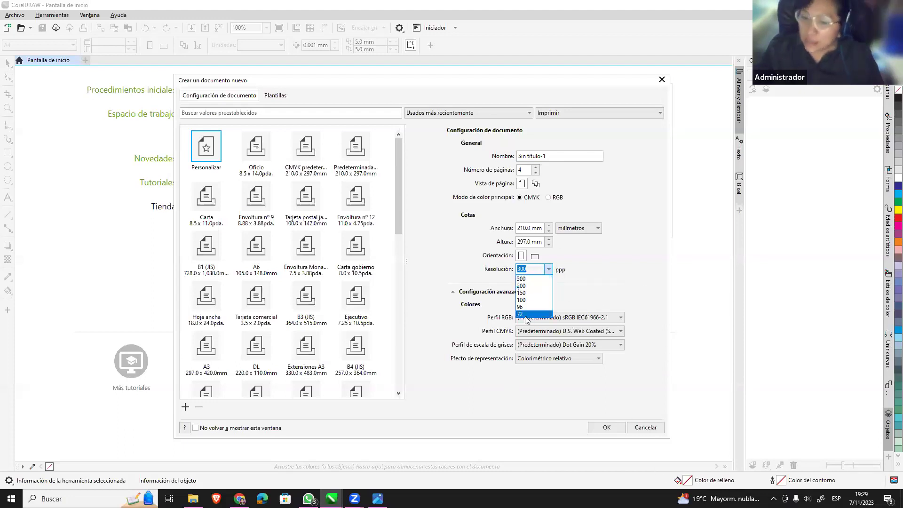
{"action": "left_click", "coordinate": [652, 193]}
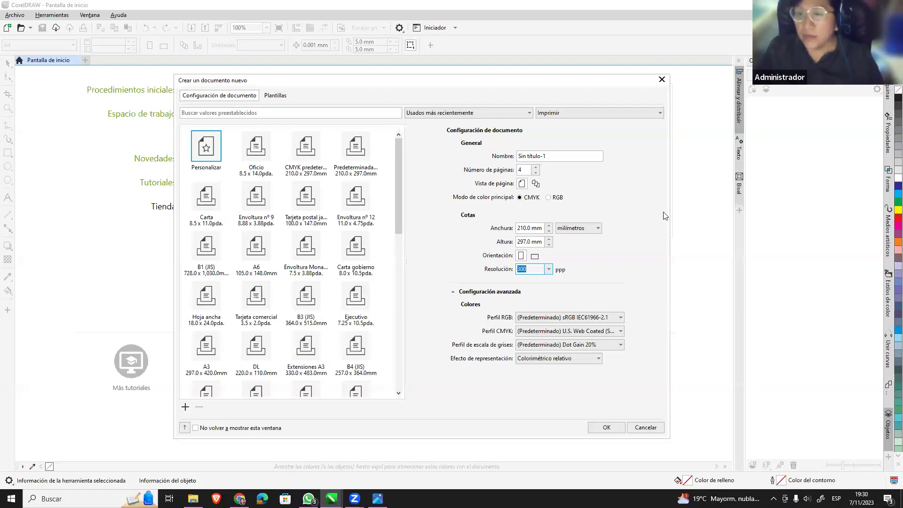
{"action": "left_click", "coordinate": [549, 269]}
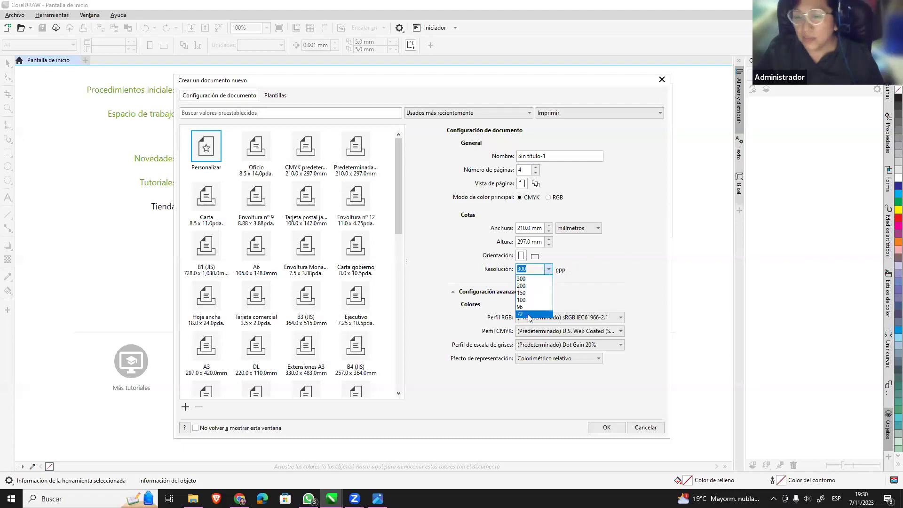
{"action": "left_click", "coordinate": [652, 246]}
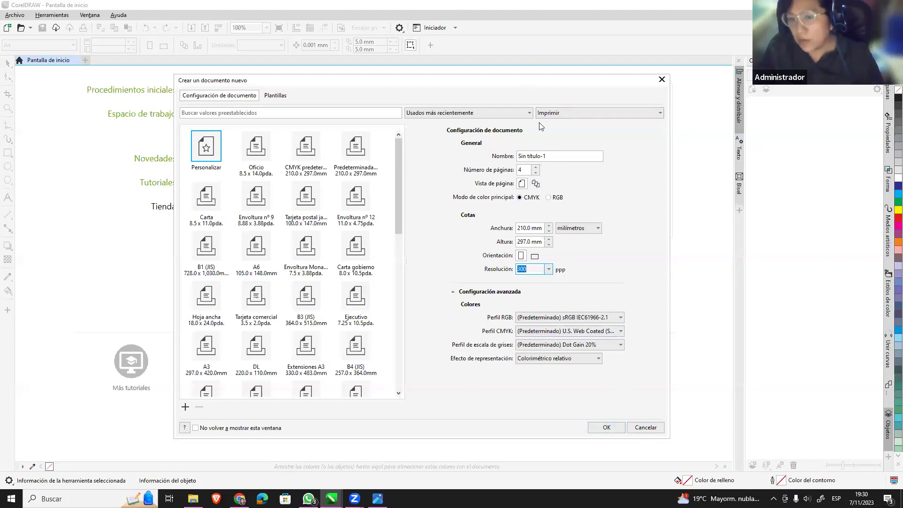
Name the document INTRODUCCIÓN and create it.
{"action": "left_click", "coordinate": [550, 157]}
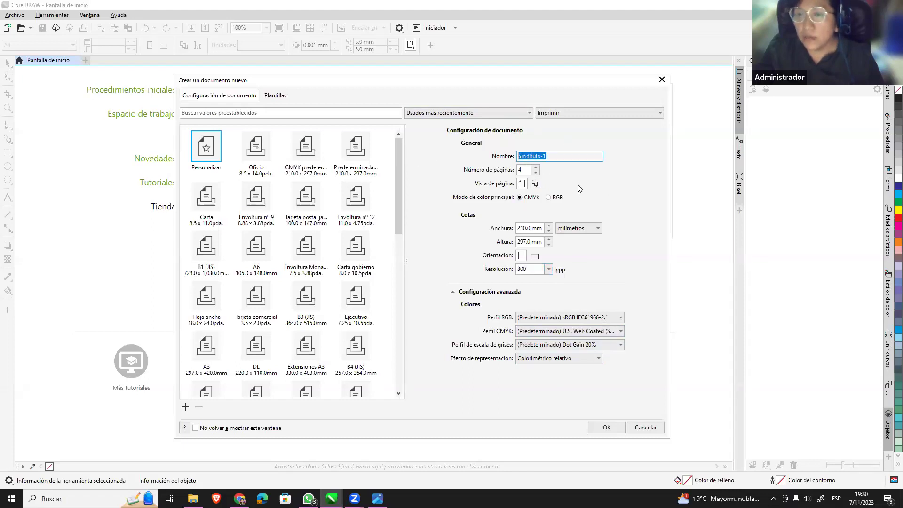
{"action": "type", "text": "INTR"}
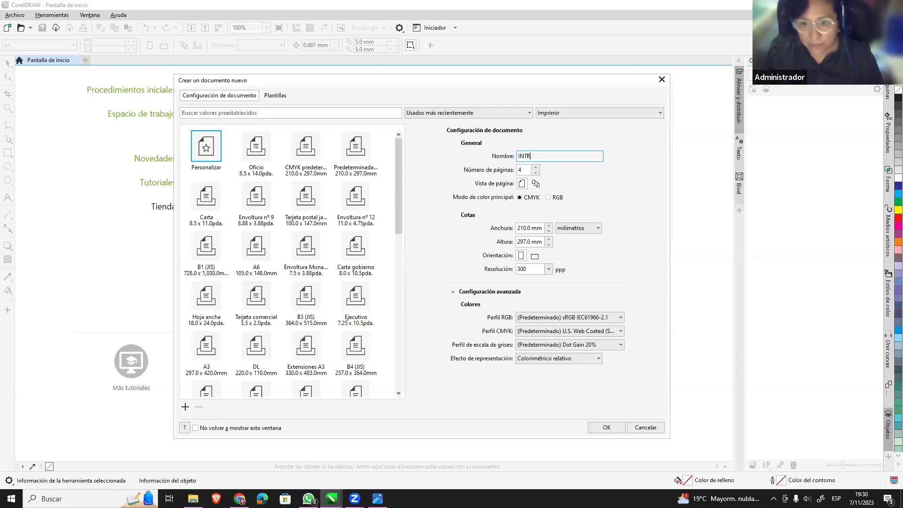
{"action": "type", "text": "IODDUCCIÓN"}
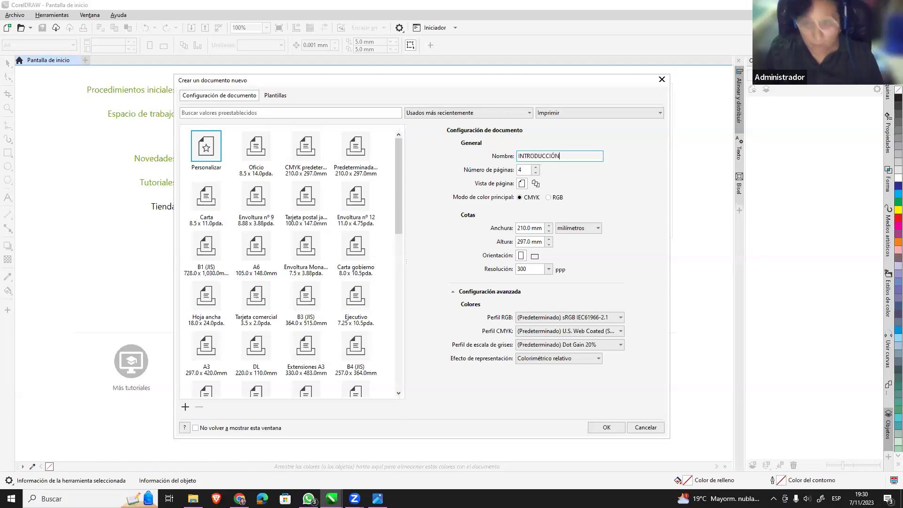
{"action": "left_click", "coordinate": [607, 427]}
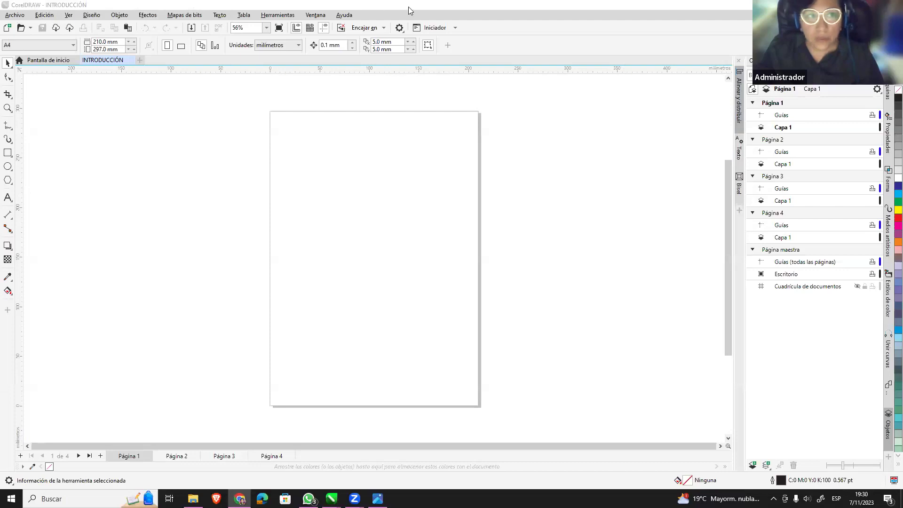
{"action": "left_click", "coordinate": [447, 16]}
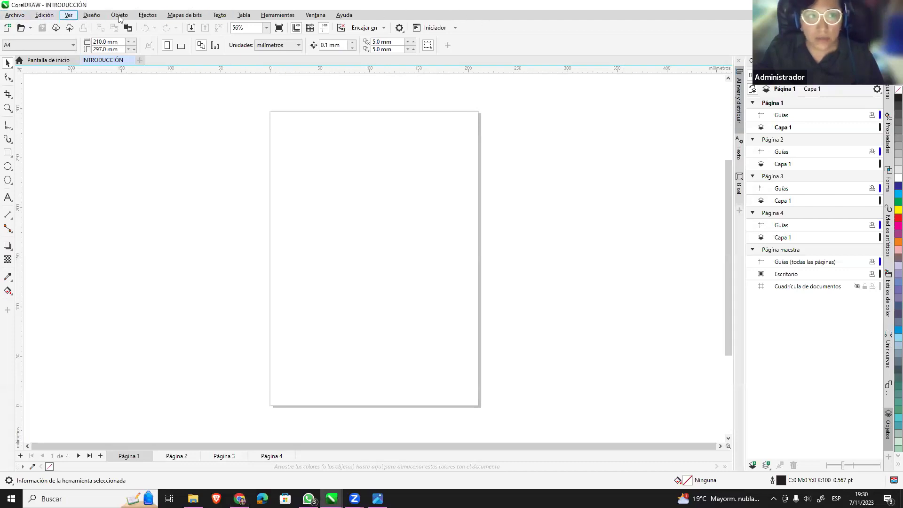
{"action": "left_click", "coordinate": [15, 15]}
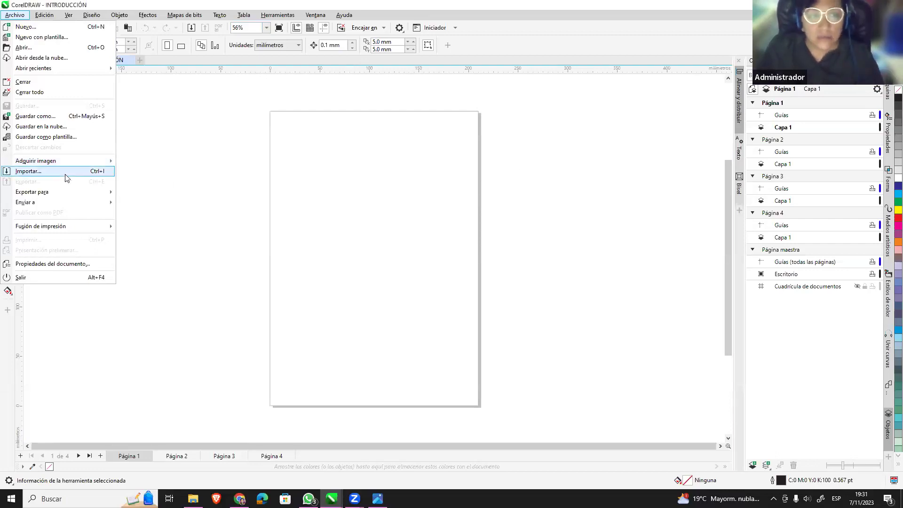
{"action": "key", "text": "Escape"}
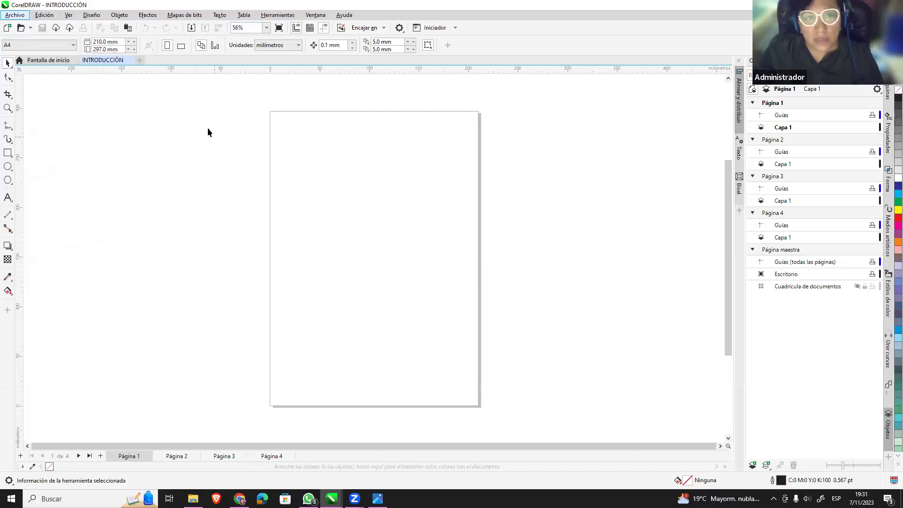
{"action": "left_click", "coordinate": [21, 15]}
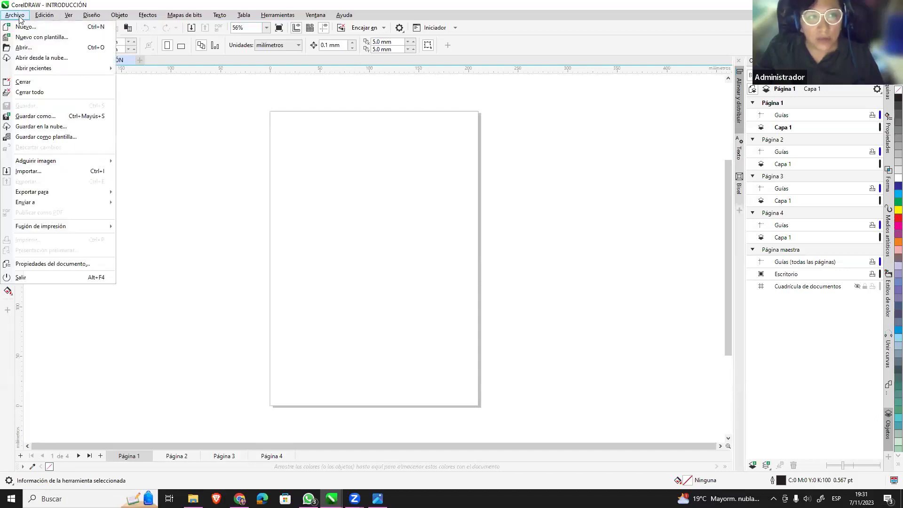
{"action": "key", "text": "Escape"}
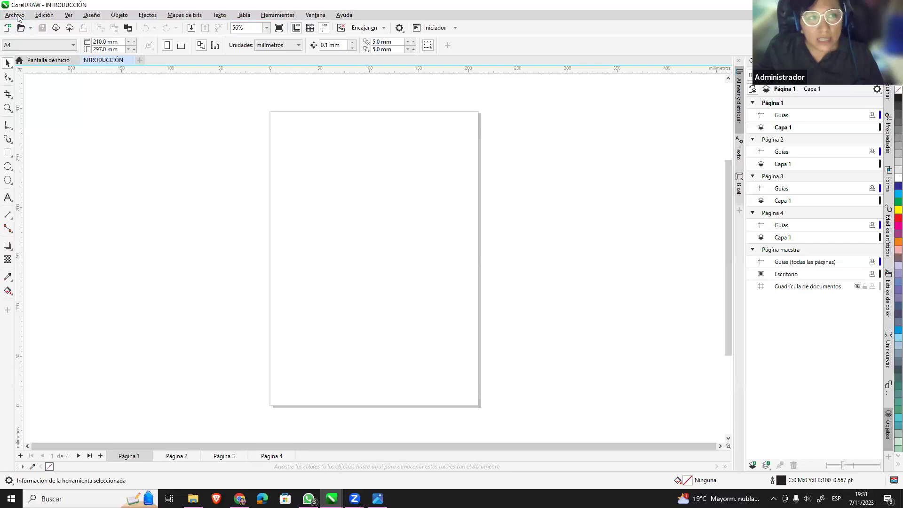
{"action": "left_click", "coordinate": [17, 17]}
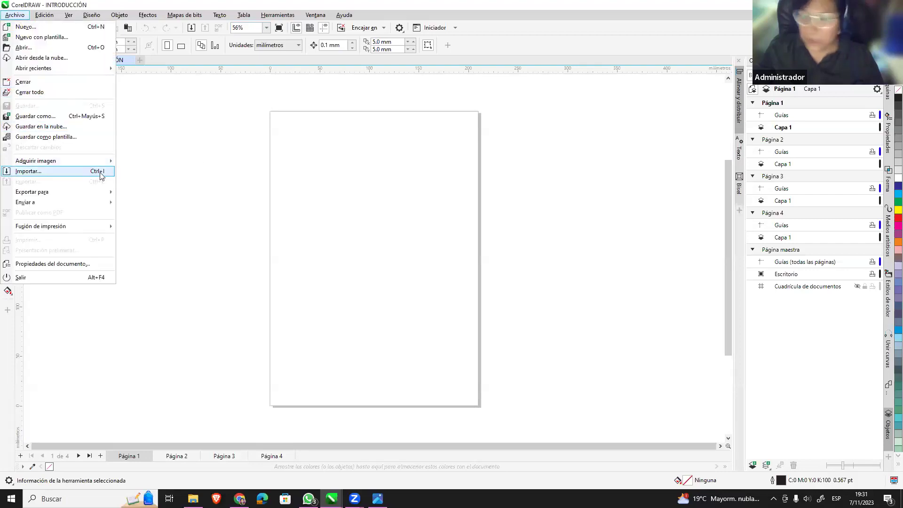
{"action": "left_click", "coordinate": [311, 193]}
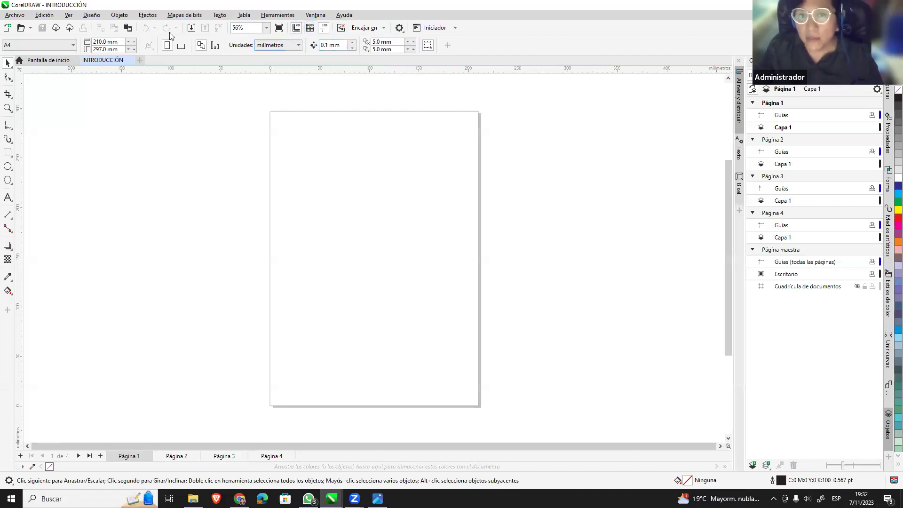
{"action": "left_click", "coordinate": [21, 16]}
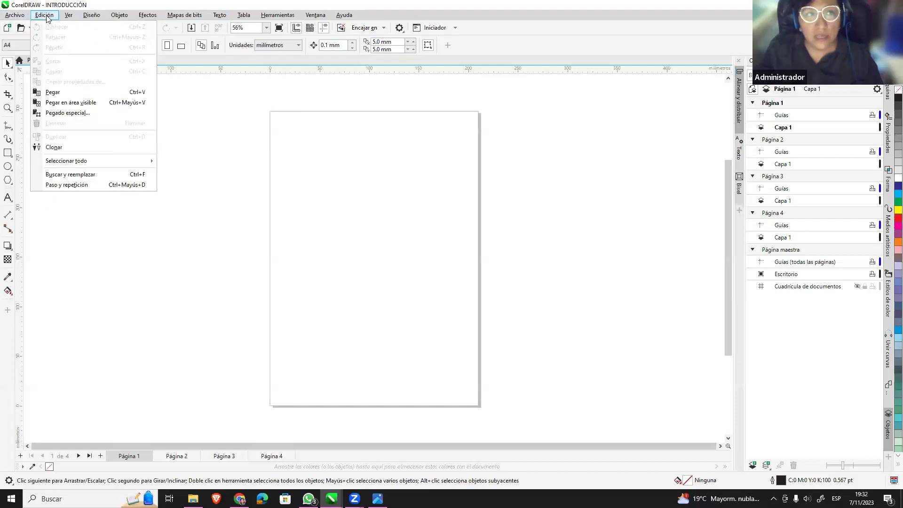
{"action": "key", "text": "Escape"}
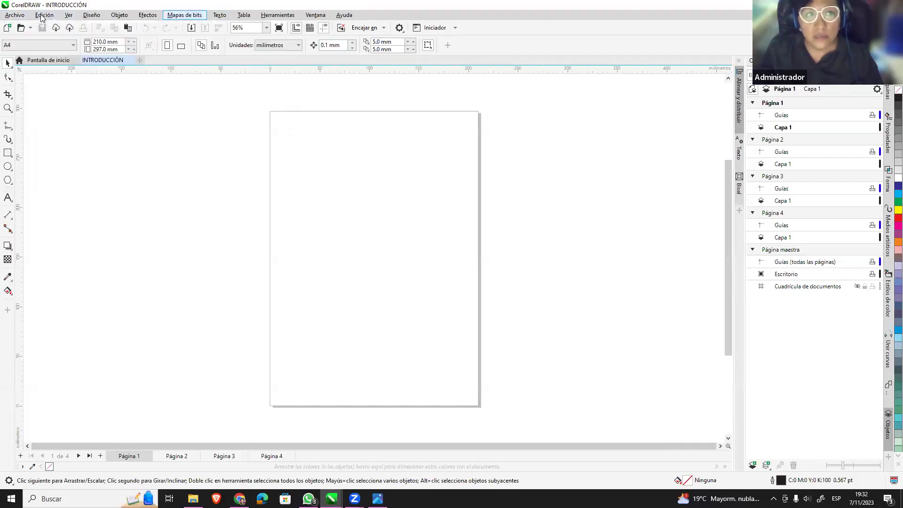
{"action": "left_click", "coordinate": [41, 15]}
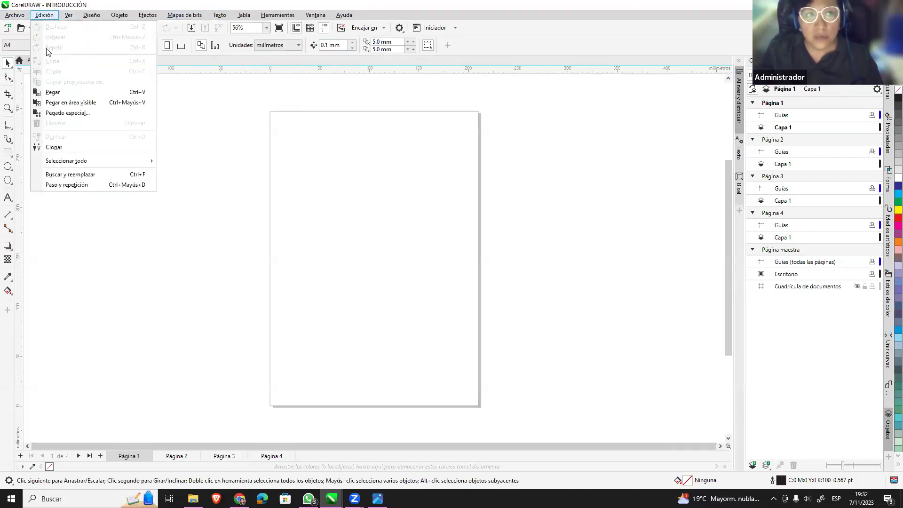
{"action": "left_click", "coordinate": [283, 135]}
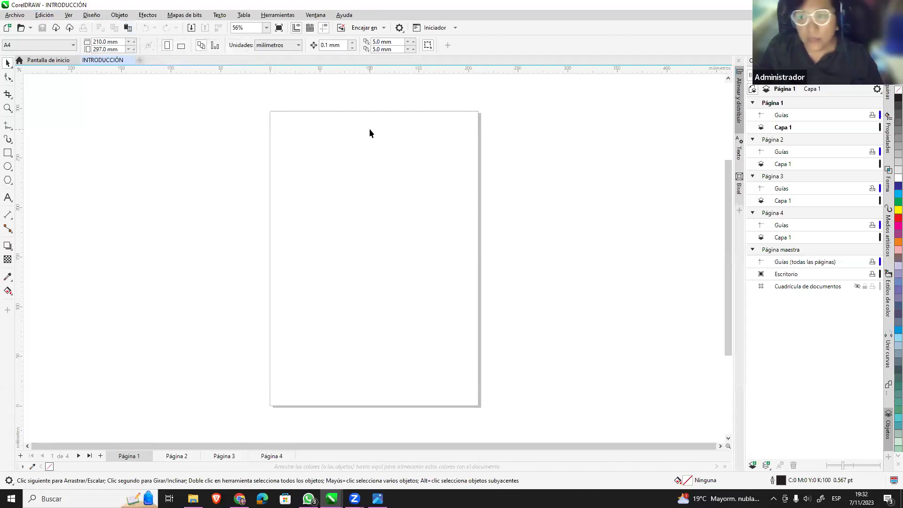
{"action": "left_click", "coordinate": [13, 14]}
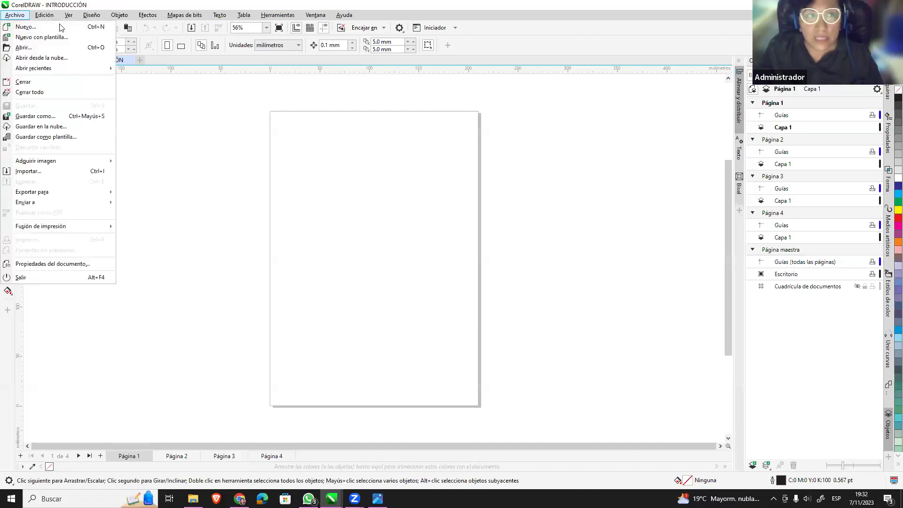
{"action": "left_click", "coordinate": [266, 132]}
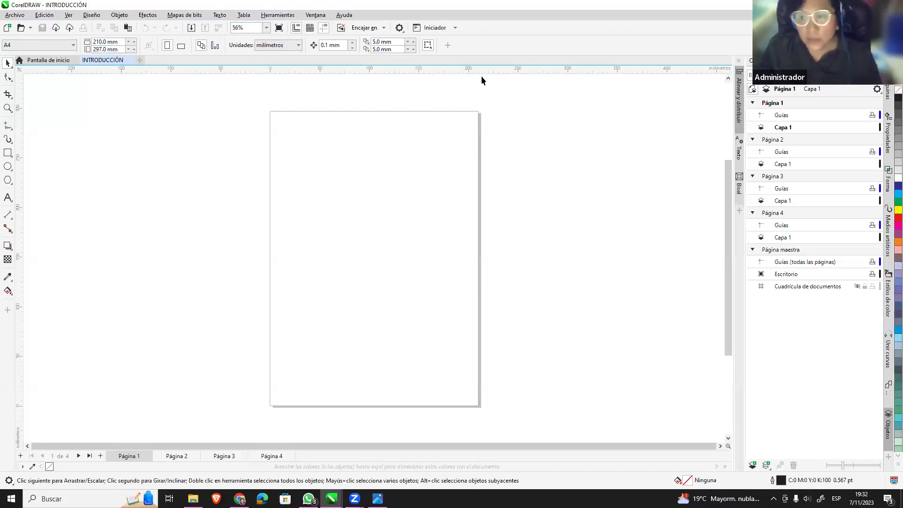
{"action": "left_click", "coordinate": [14, 15]}
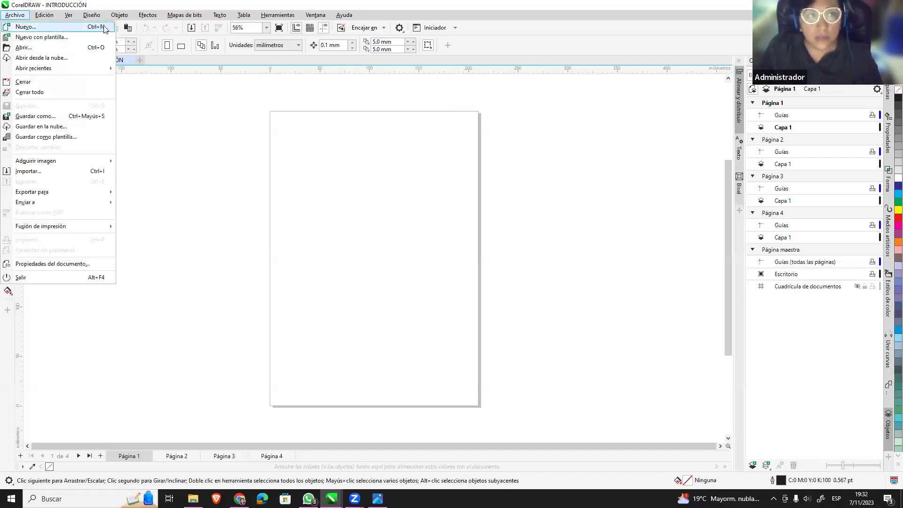
{"action": "left_click", "coordinate": [14, 15]}
{"action": "left_click", "coordinate": [21, 15]}
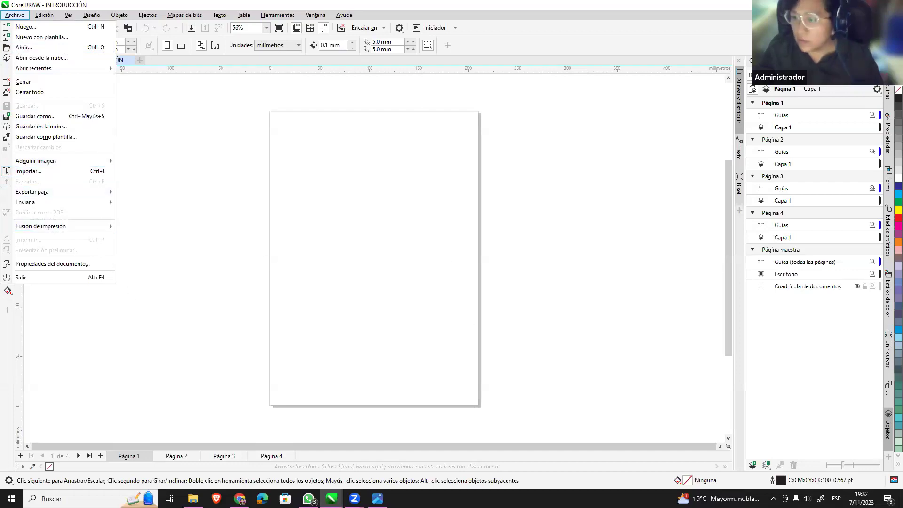
{"action": "key", "text": "alt+Tab"}
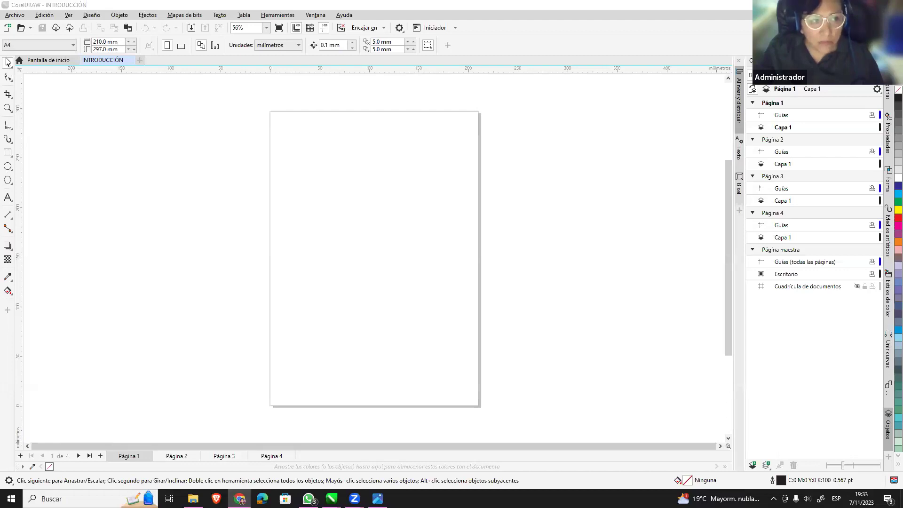
{"action": "key", "text": "alt+Tab"}
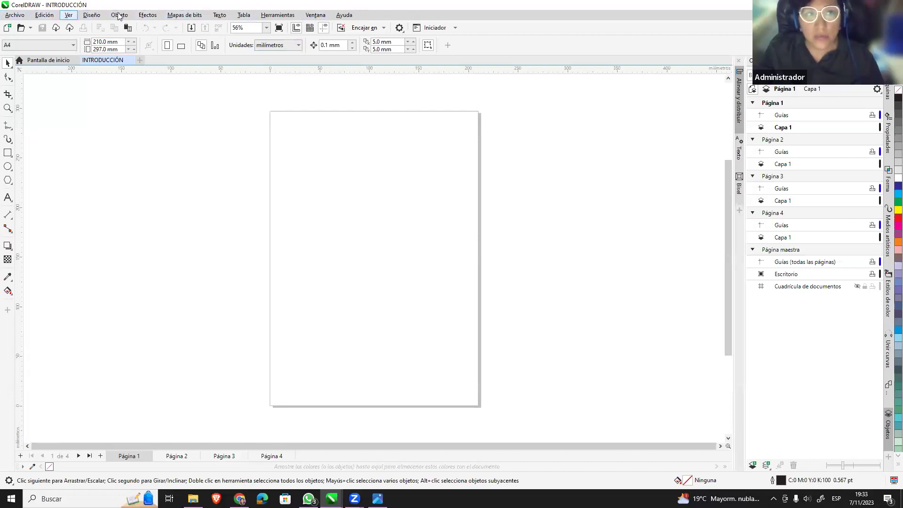
{"action": "left_click", "coordinate": [17, 15]}
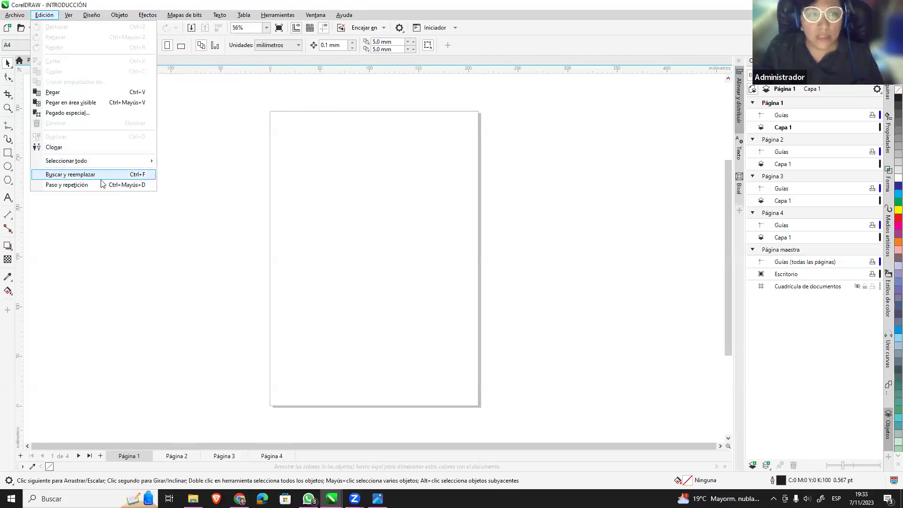
{"action": "key", "text": "Escape"}
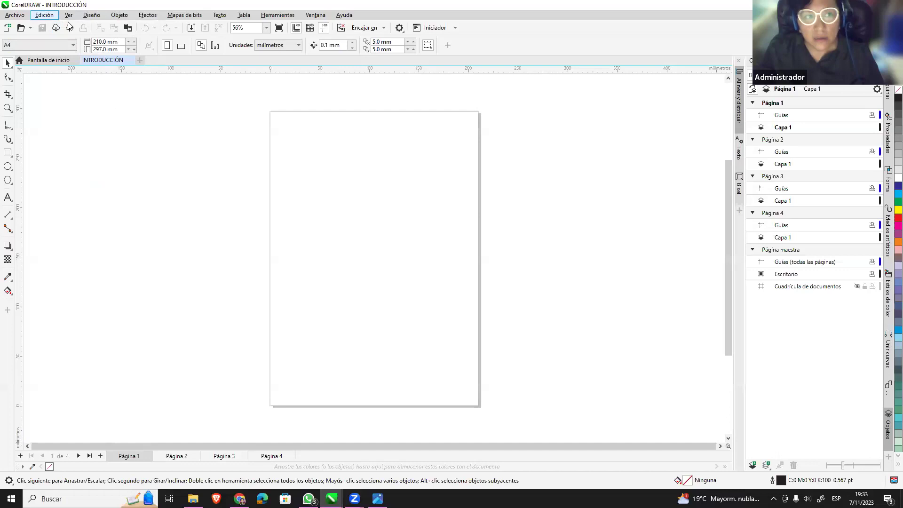
{"action": "left_click", "coordinate": [70, 15]}
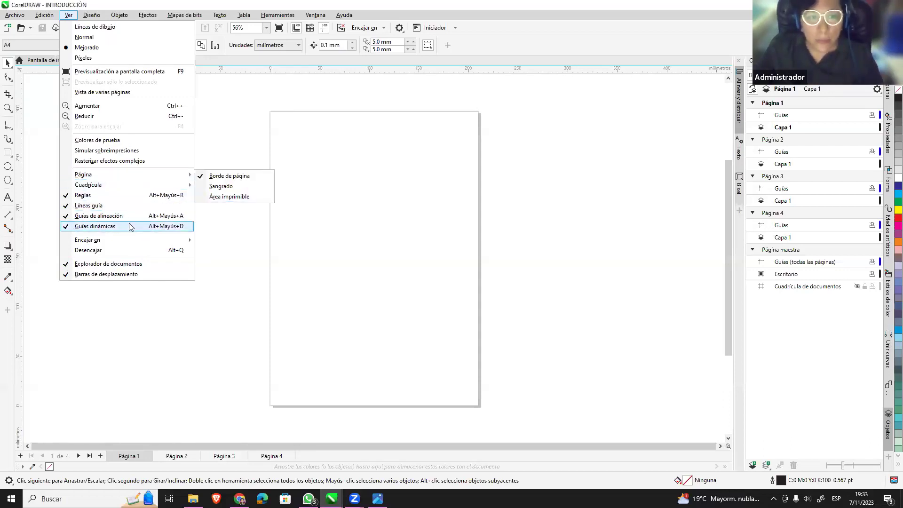
{"action": "mouse_move", "coordinate": [127, 185]}
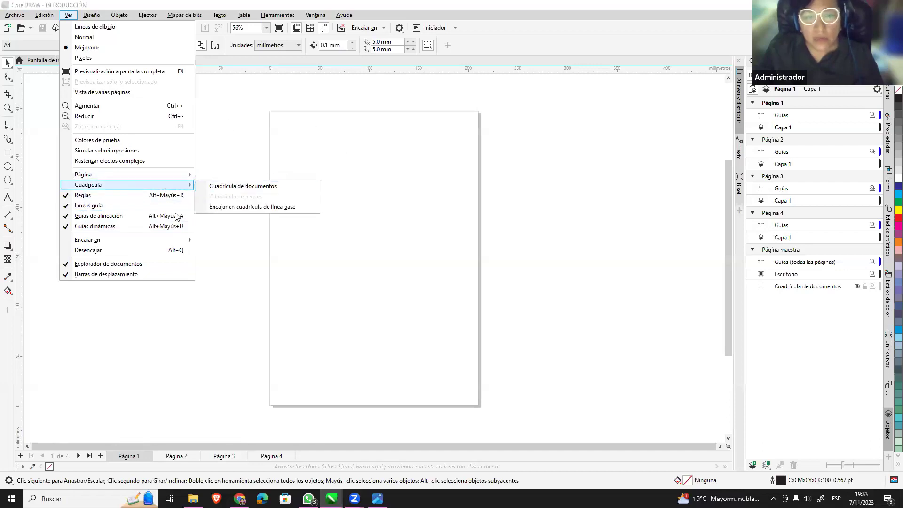
{"action": "left_click", "coordinate": [69, 12]}
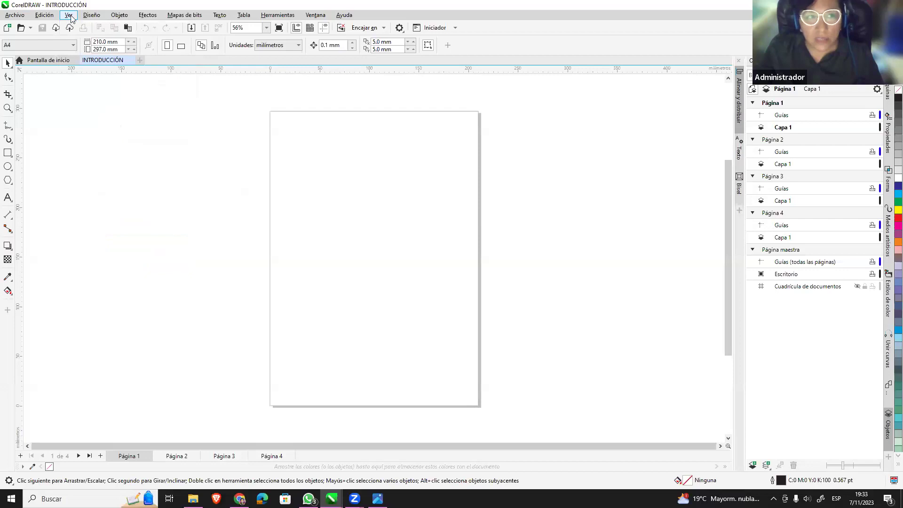
{"action": "left_click", "coordinate": [69, 15]}
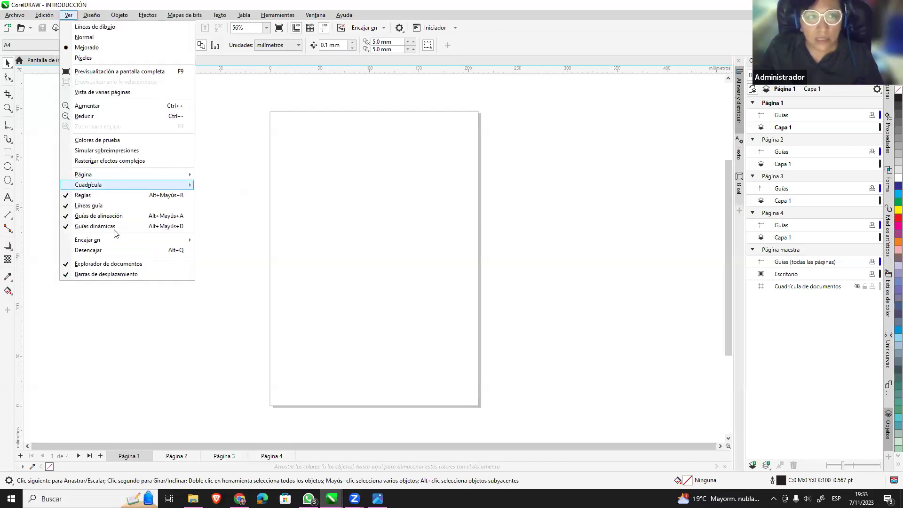
{"action": "left_click", "coordinate": [311, 28]}
Show the grid and place a horizontal guideline at the top margin, with guidelines visible.
{"action": "left_click", "coordinate": [311, 28]}
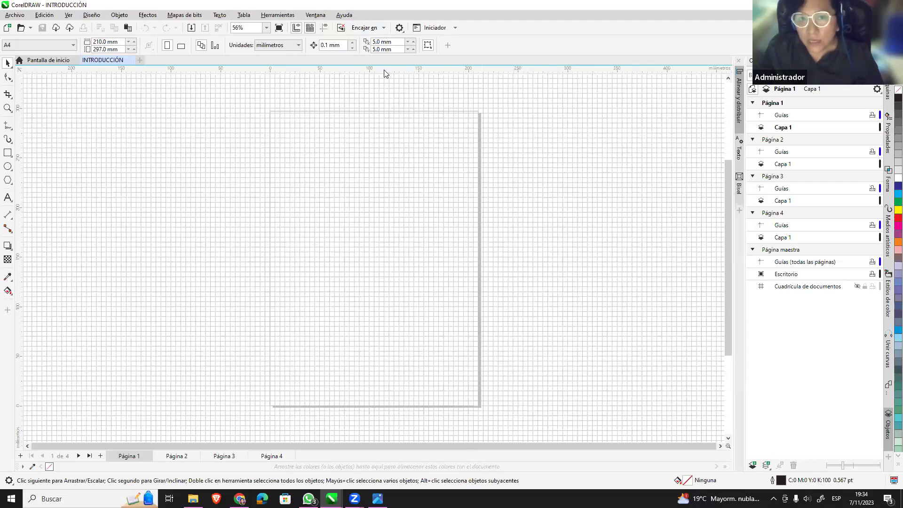
{"action": "mouse_move", "coordinate": [385, 71]}
{"action": "left_mouse_down"}
{"action": "mouse_move", "coordinate": [405, 260]}
{"action": "mouse_move", "coordinate": [370, 167]}
{"action": "left_mouse_up"}
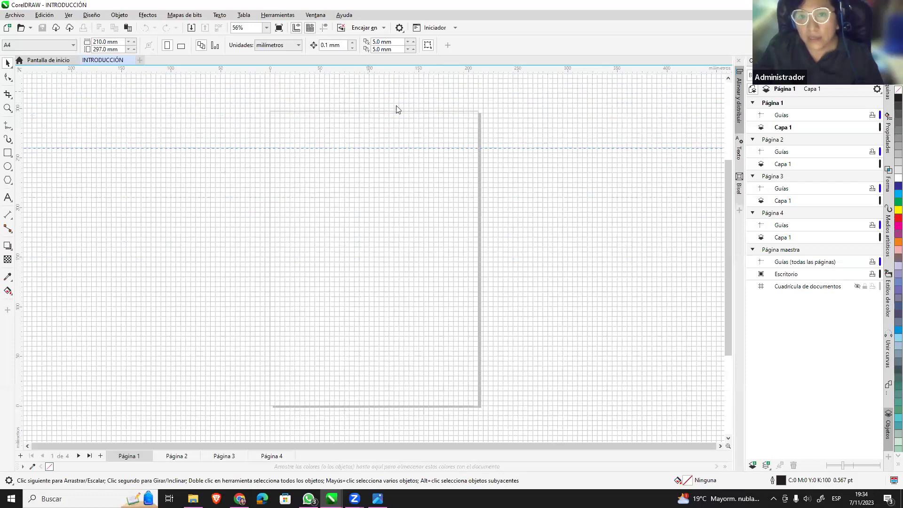
{"action": "mouse_move", "coordinate": [396, 103]}
{"action": "left_mouse_down"}
{"action": "mouse_move", "coordinate": [398, 151]}
{"action": "mouse_move", "coordinate": [448, 127]}
{"action": "left_mouse_up"}
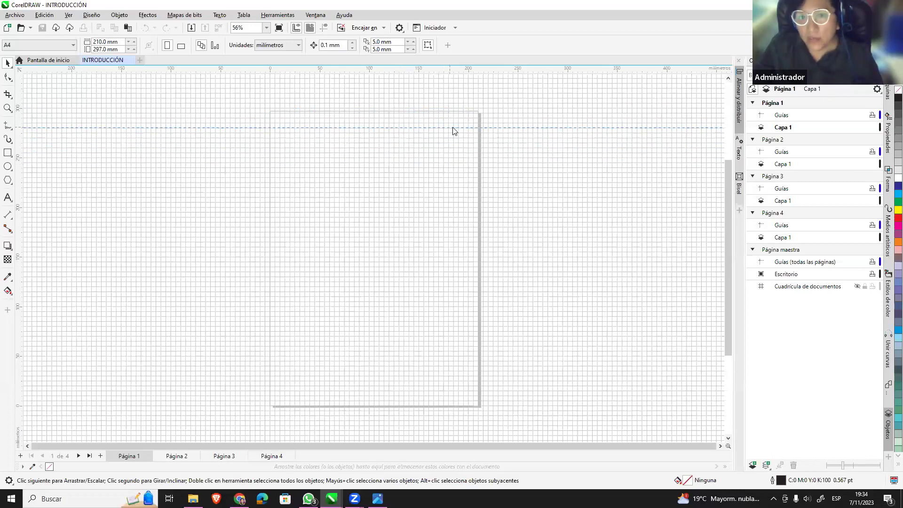
{"action": "left_click", "coordinate": [453, 126]}
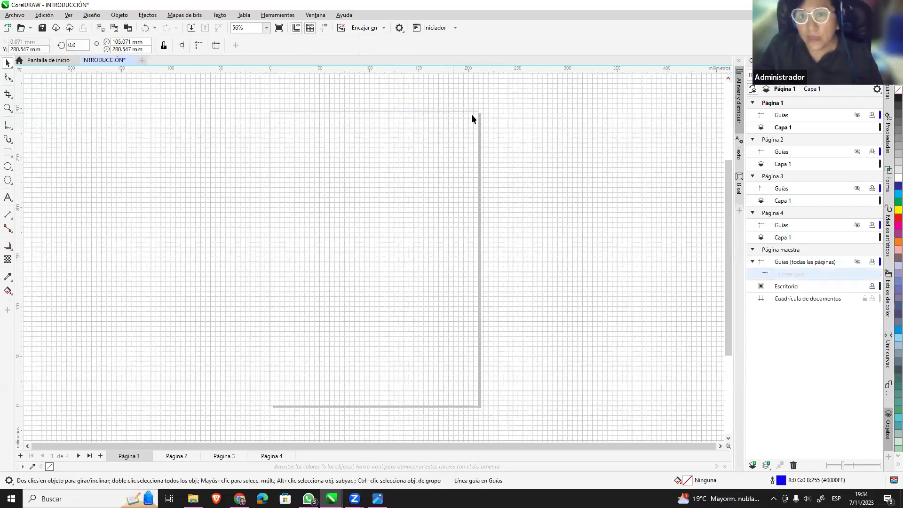
{"action": "left_click", "coordinate": [323, 29]}
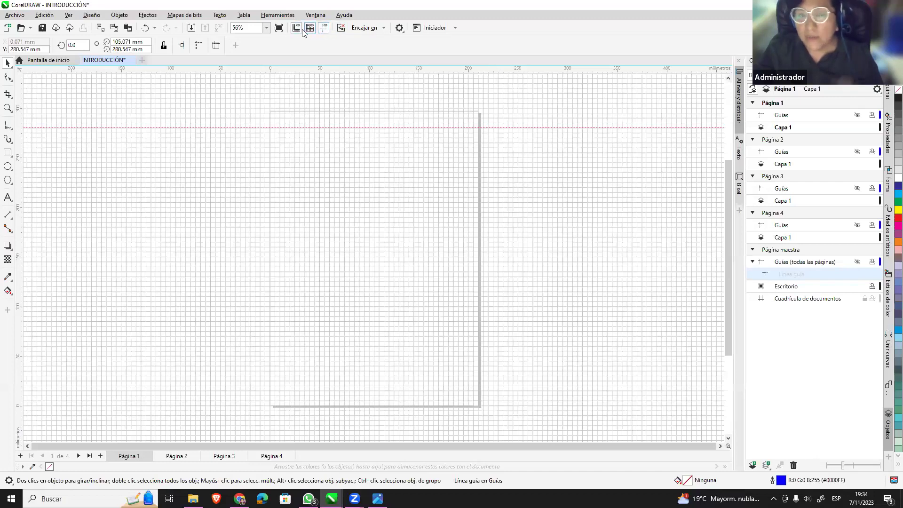
{"action": "left_click", "coordinate": [68, 15]}
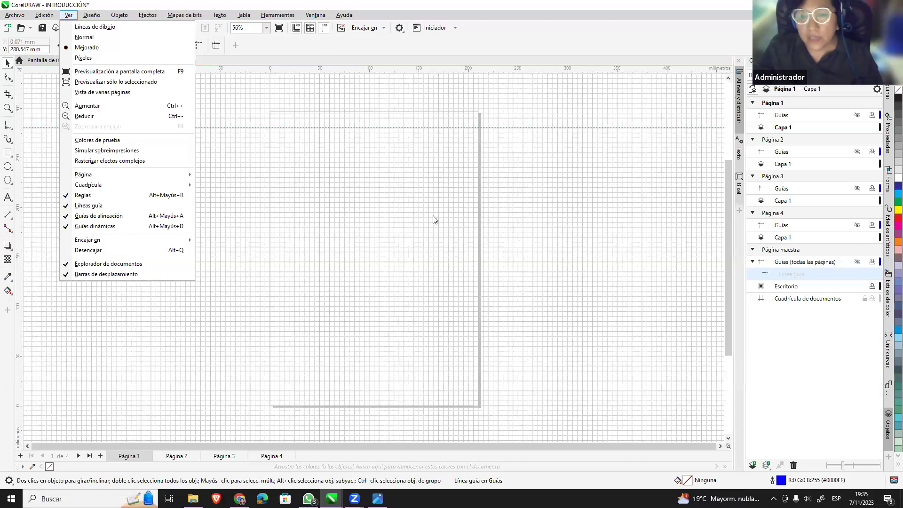
Turn on Sangrado so a dashed bleed border surrounds the page.
{"action": "left_click", "coordinate": [148, 15]}
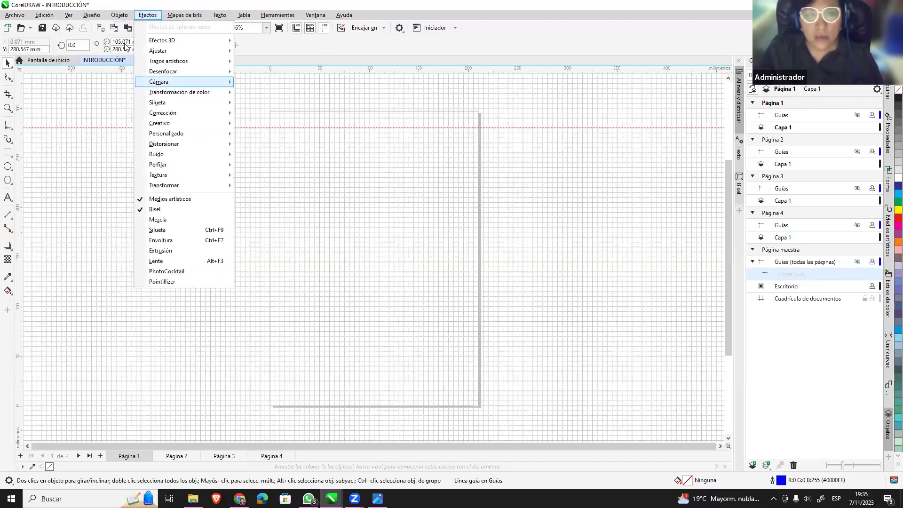
{"action": "left_click", "coordinate": [69, 16]}
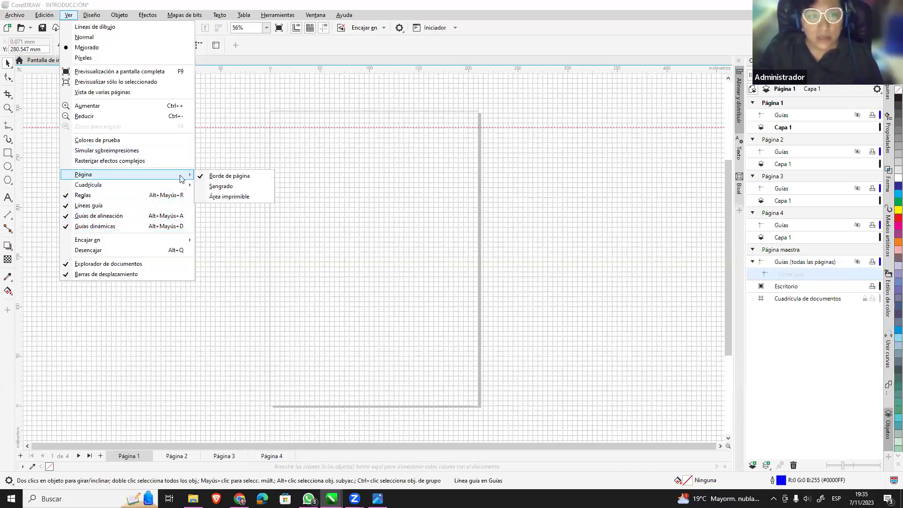
{"action": "mouse_move", "coordinate": [84, 174]}
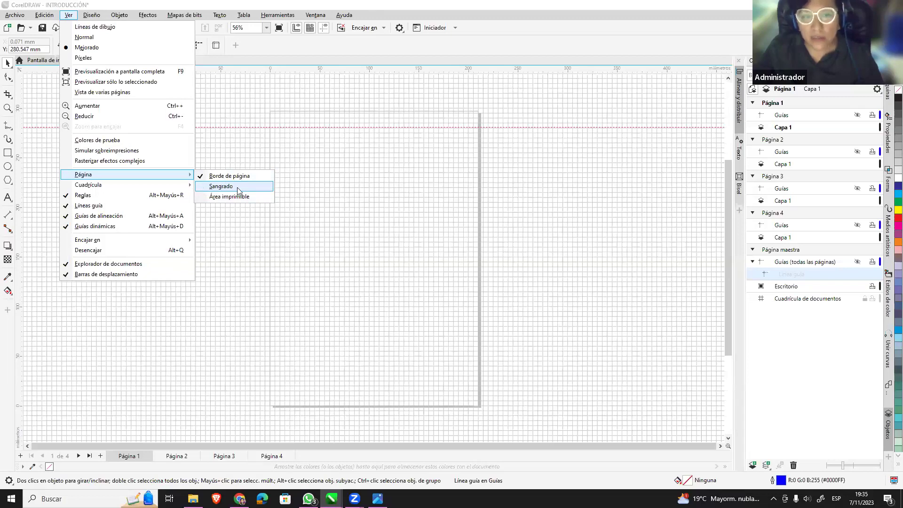
{"action": "left_click", "coordinate": [239, 188]}
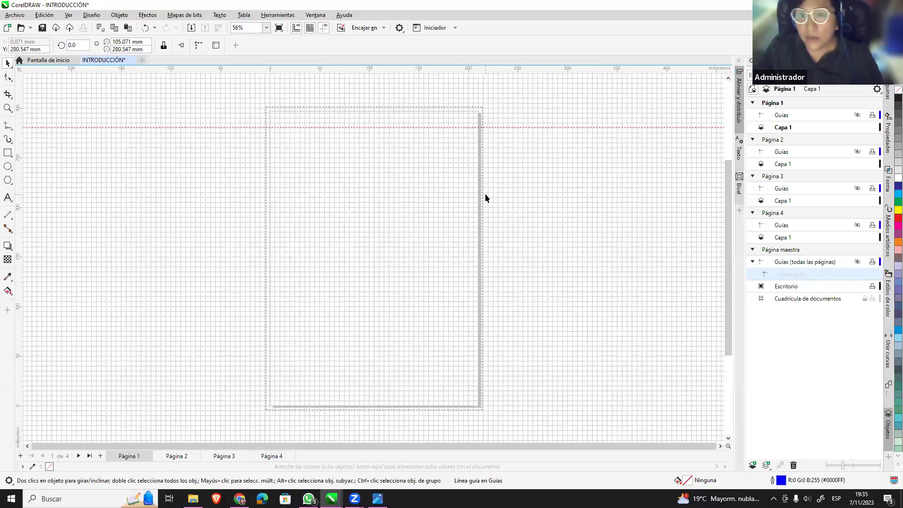
{"action": "scroll", "coordinate": [485, 195], "scroll_direction": "up", "scroll_amount": 5}
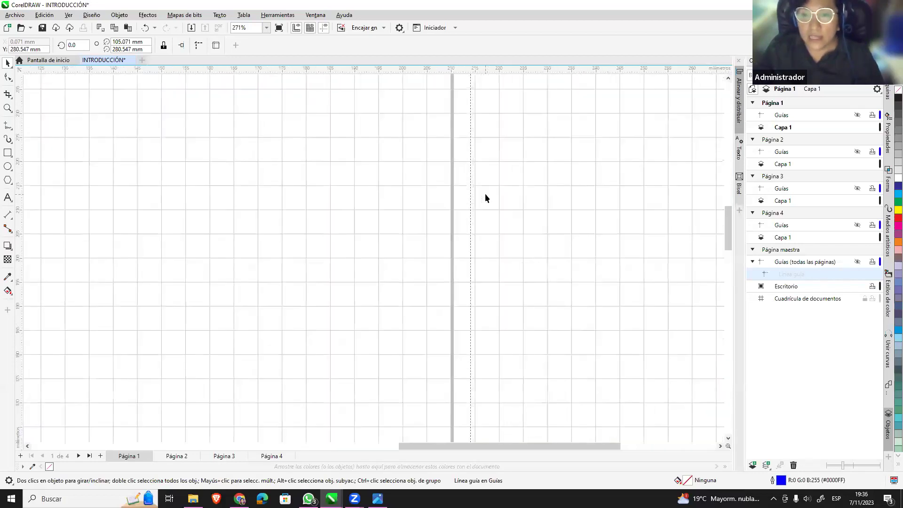
{"action": "scroll", "coordinate": [477, 239], "scroll_direction": "up", "scroll_amount": 1}
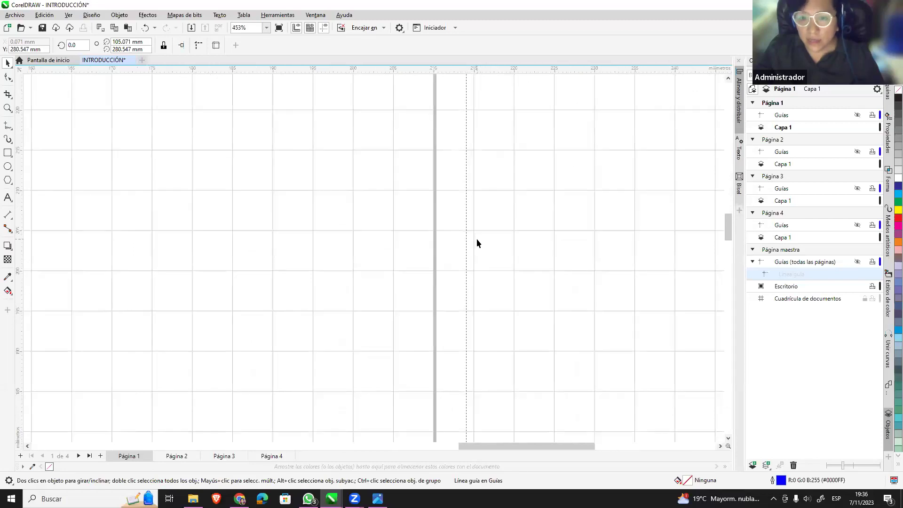
{"action": "scroll", "coordinate": [476, 240], "scroll_direction": "up", "scroll_amount": 2}
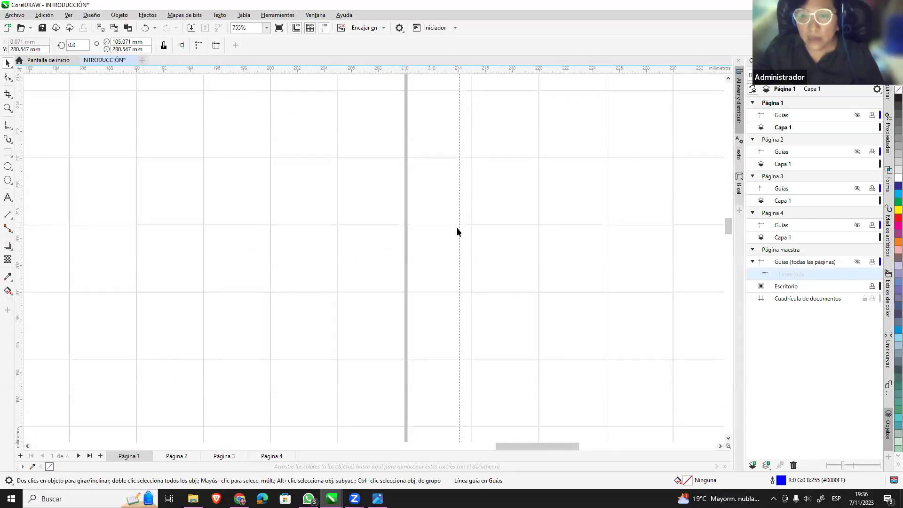
{"action": "scroll", "coordinate": [457, 231], "scroll_direction": "down", "scroll_amount": 2}
{"action": "scroll", "coordinate": [457, 230], "scroll_direction": "down", "scroll_amount": 2}
{"action": "scroll", "coordinate": [456, 230], "scroll_direction": "down", "scroll_amount": 3}
{"action": "scroll", "coordinate": [456, 228], "scroll_direction": "down", "scroll_amount": 2}
{"action": "scroll", "coordinate": [456, 228], "scroll_direction": "up", "scroll_amount": 2}
{"action": "scroll", "coordinate": [456, 227], "scroll_direction": "up", "scroll_amount": 2}
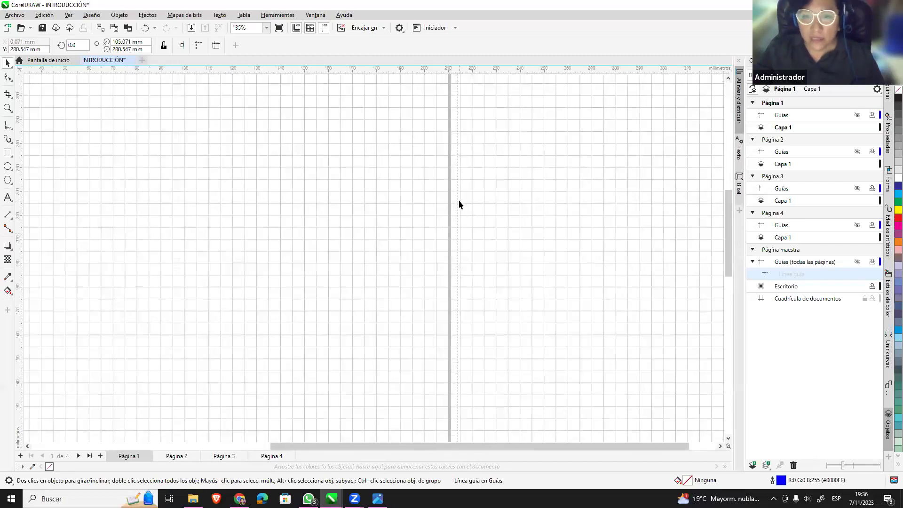
{"action": "scroll", "coordinate": [453, 191], "scroll_direction": "down", "scroll_amount": 2}
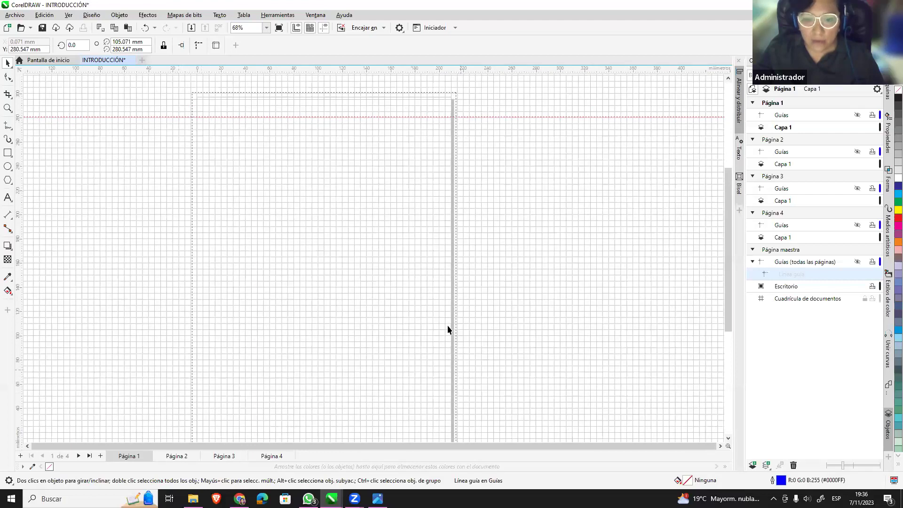
{"action": "scroll", "coordinate": [446, 333], "scroll_direction": "down", "scroll_amount": 1}
{"action": "scroll", "coordinate": [428, 399], "scroll_direction": "down", "scroll_amount": 1}
{"action": "scroll", "coordinate": [428, 399], "scroll_direction": "up", "scroll_amount": 1}
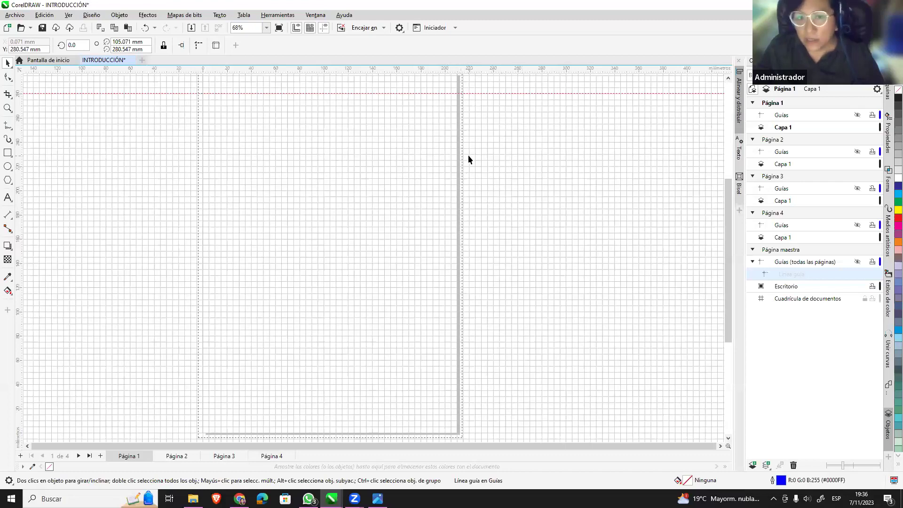
{"action": "scroll", "coordinate": [467, 154], "scroll_direction": "down", "scroll_amount": 1}
{"action": "scroll", "coordinate": [465, 149], "scroll_direction": "up", "scroll_amount": 1}
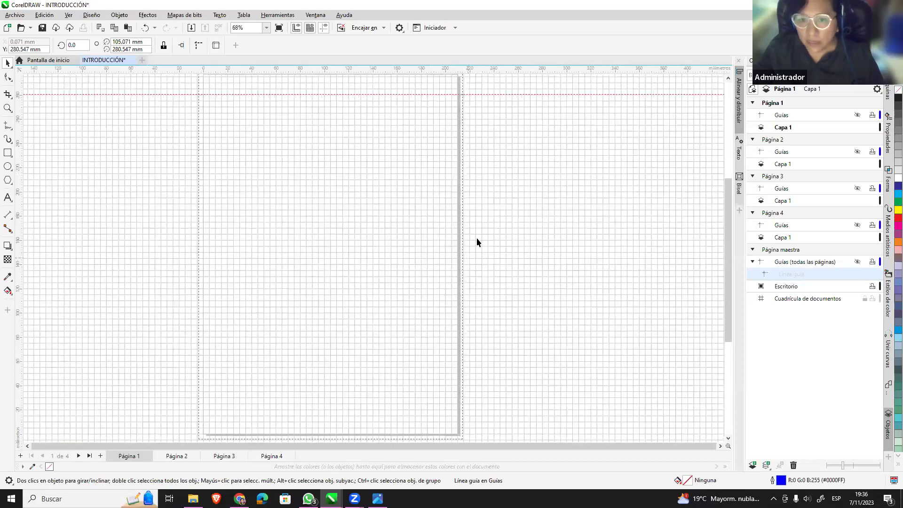
{"action": "scroll", "coordinate": [445, 221], "scroll_direction": "down", "scroll_amount": 1}
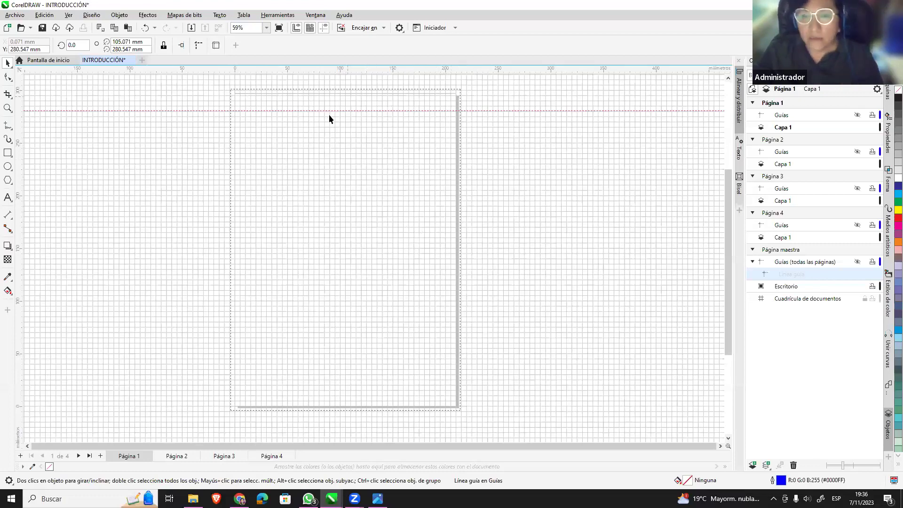
Add left, right and bottom margin guidelines, then hide the document grid.
{"action": "left_click_drag", "start_coordinate": [20, 245], "coordinate": [250, 184]}
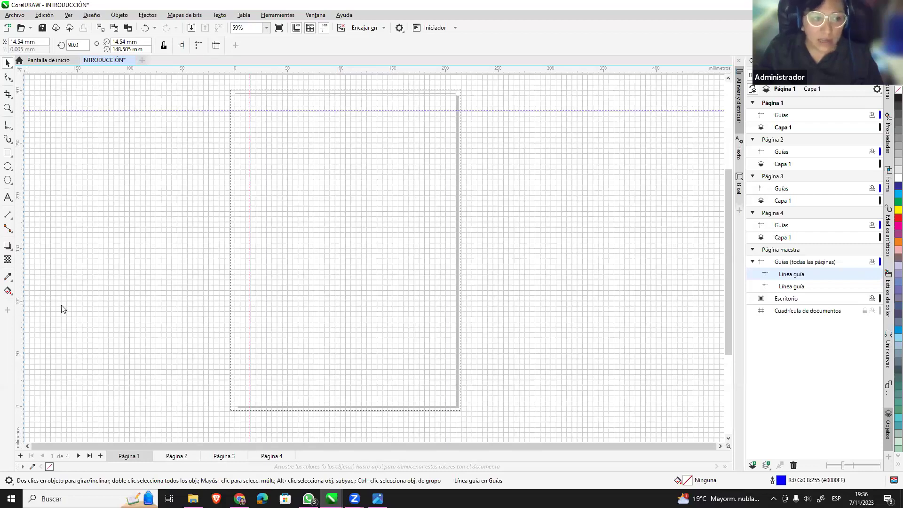
{"action": "left_click_drag", "start_coordinate": [64, 309], "coordinate": [440, 356]}
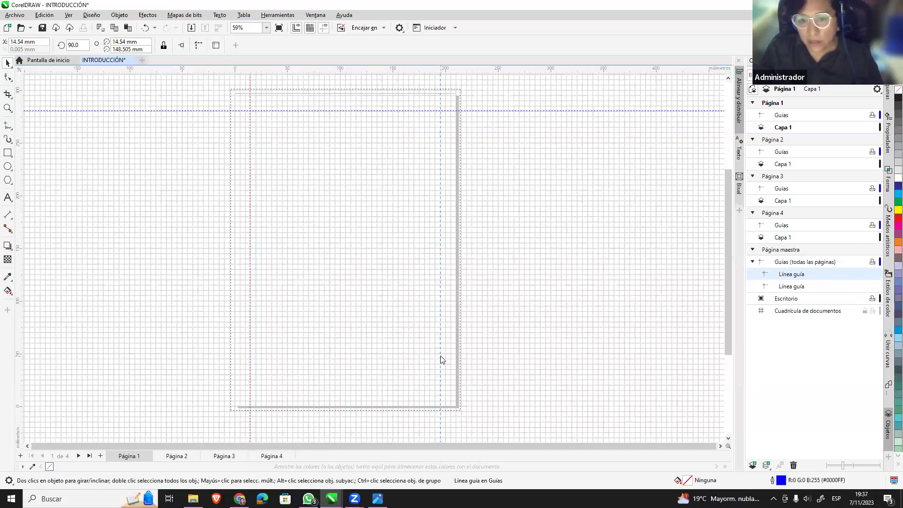
{"action": "left_click_drag", "start_coordinate": [461, 74], "coordinate": [478, 393]}
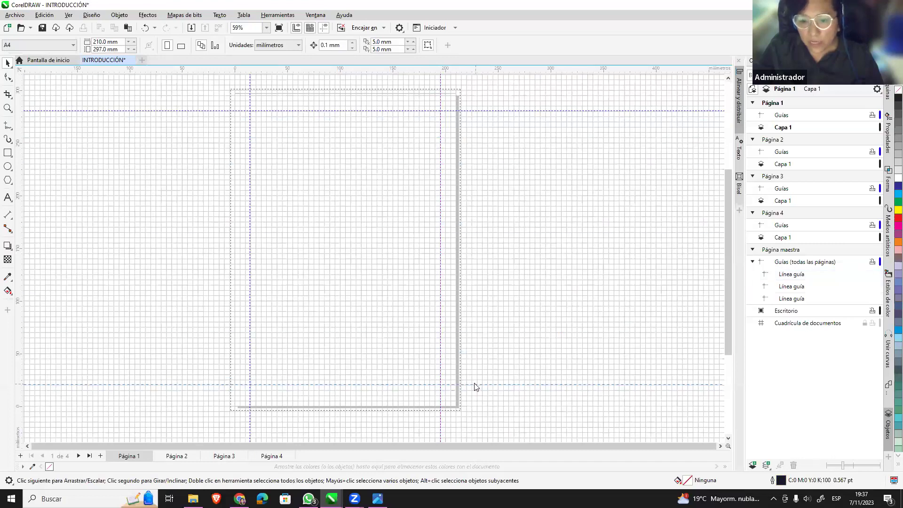
{"action": "left_click_drag", "start_coordinate": [477, 393], "coordinate": [476, 385]}
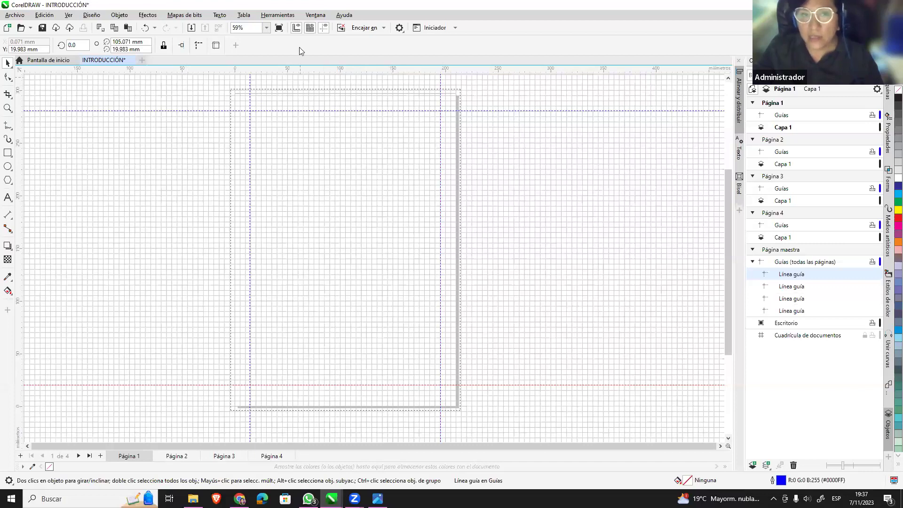
{"action": "left_click", "coordinate": [309, 28]}
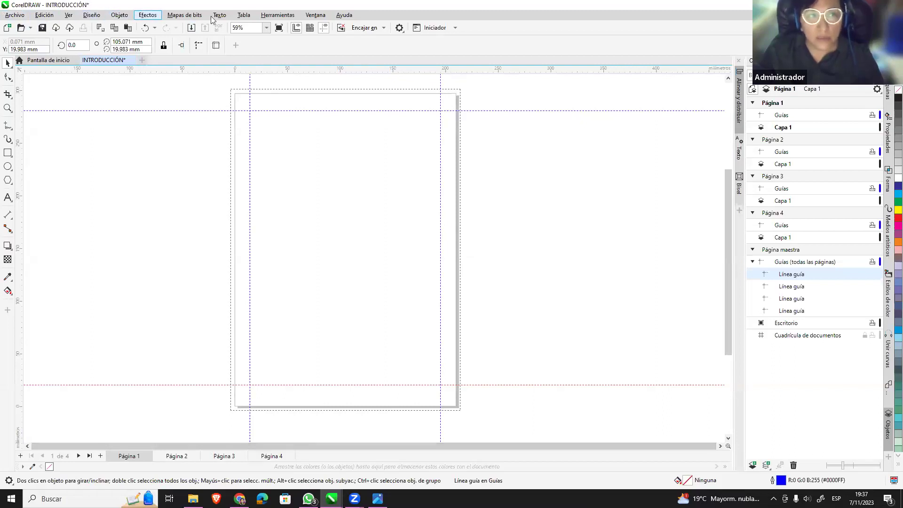
{"action": "left_click", "coordinate": [68, 15]}
{"action": "left_click", "coordinate": [81, 97]}
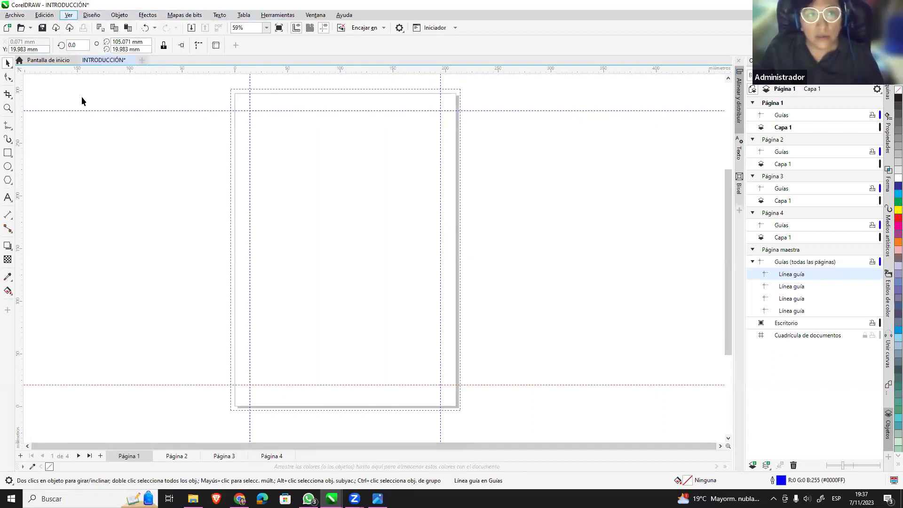
{"action": "left_click", "coordinate": [69, 15]}
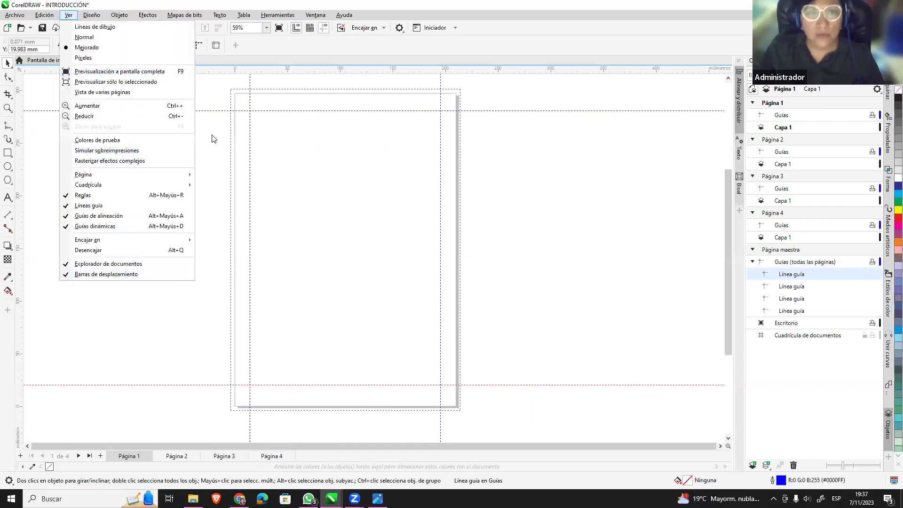
{"action": "left_click", "coordinate": [69, 15]}
{"action": "left_click", "coordinate": [92, 15]}
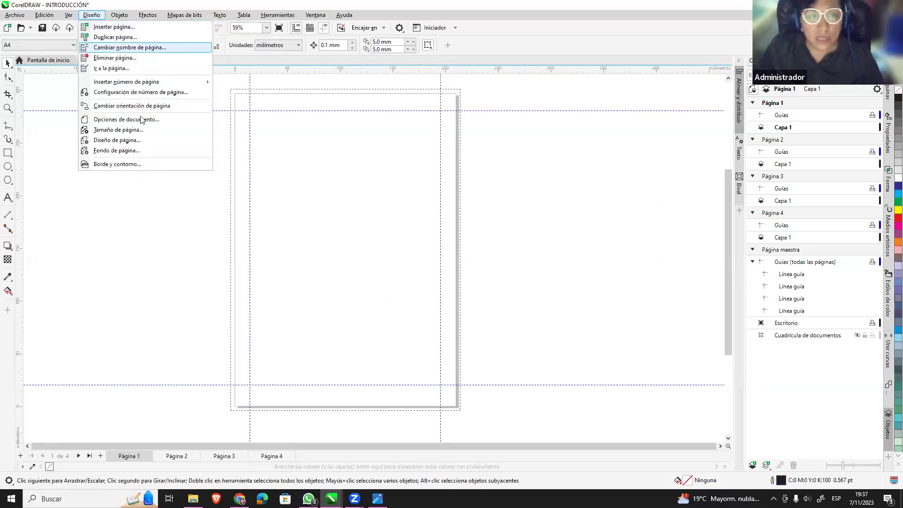
{"action": "left_click", "coordinate": [197, 272]}
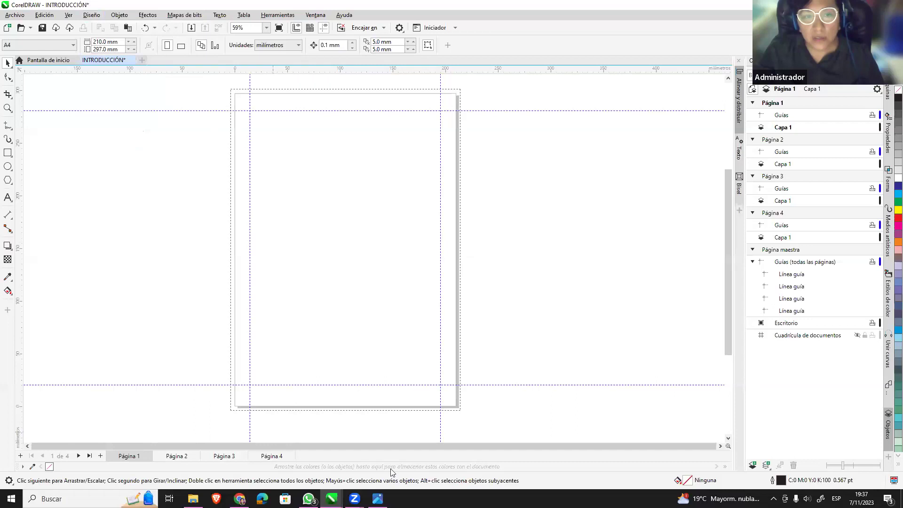
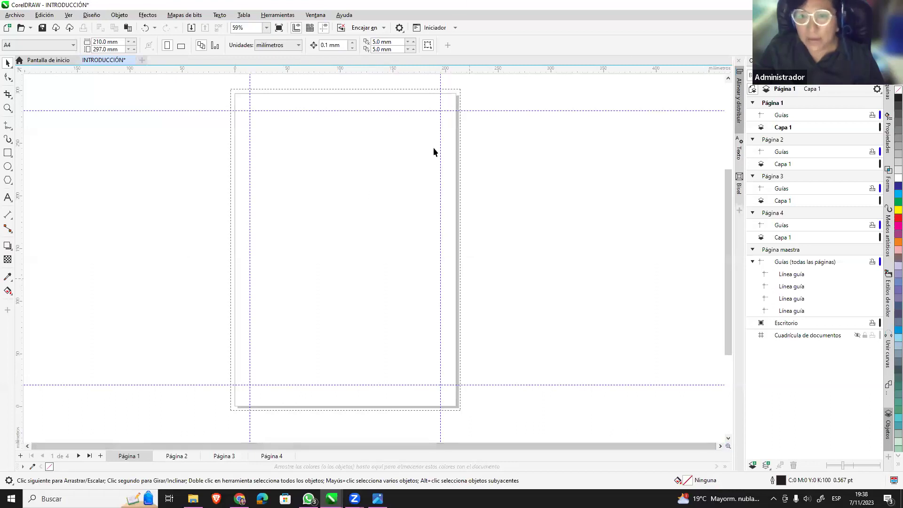
Pan the page view with the navigator overview so the page shifts slightly up.
{"action": "left_click", "coordinate": [720, 445]}
{"action": "left_click", "coordinate": [720, 445]}
{"action": "left_click", "coordinate": [27, 445]}
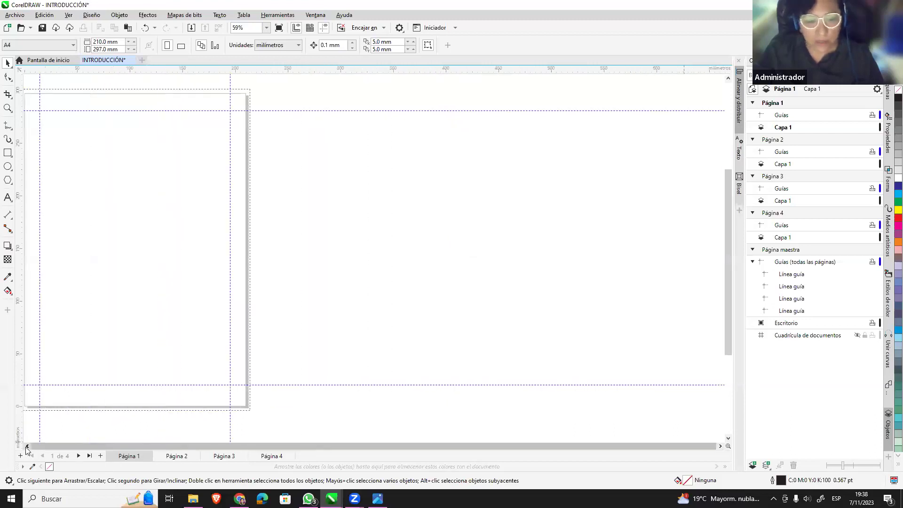
{"action": "left_click", "coordinate": [728, 437]}
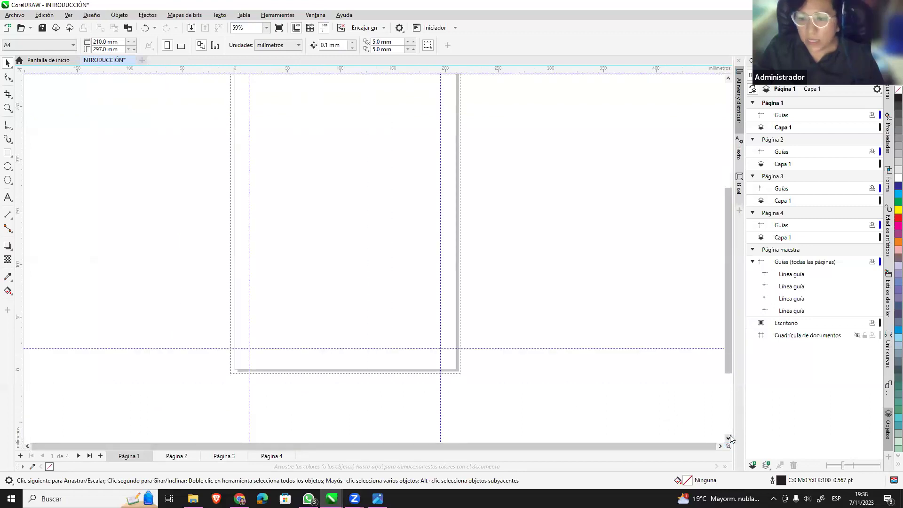
{"action": "left_click", "coordinate": [729, 78]}
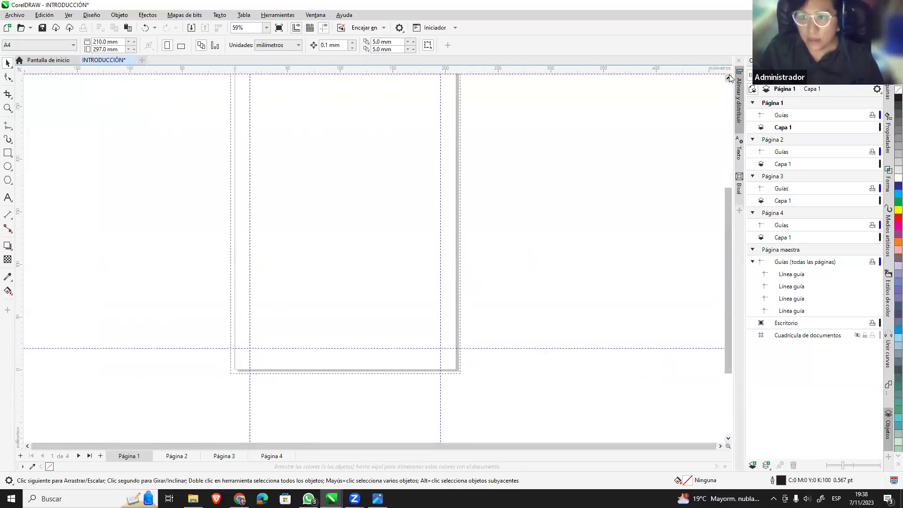
{"action": "left_click", "coordinate": [728, 448]}
{"action": "left_click", "coordinate": [728, 448]}
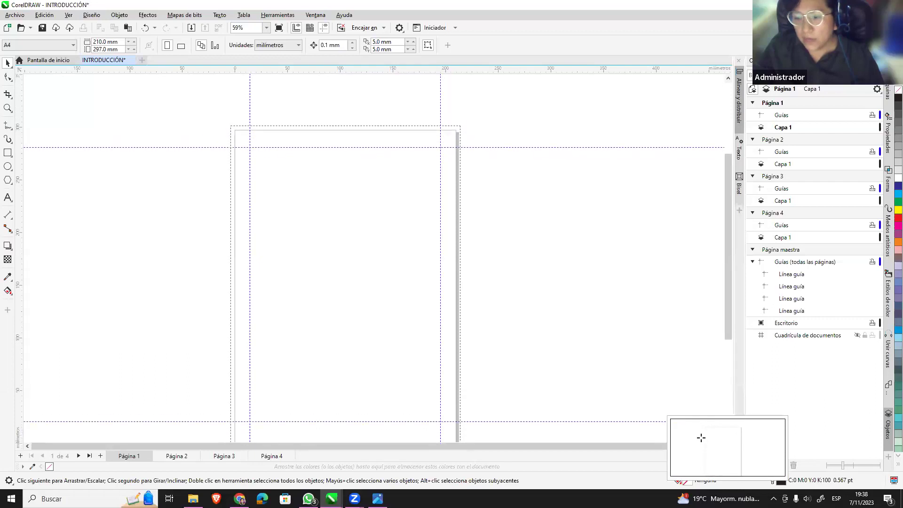
{"action": "left_click_drag", "start_coordinate": [701, 438], "coordinate": [727, 448]}
{"action": "left_click", "coordinate": [716, 449]}
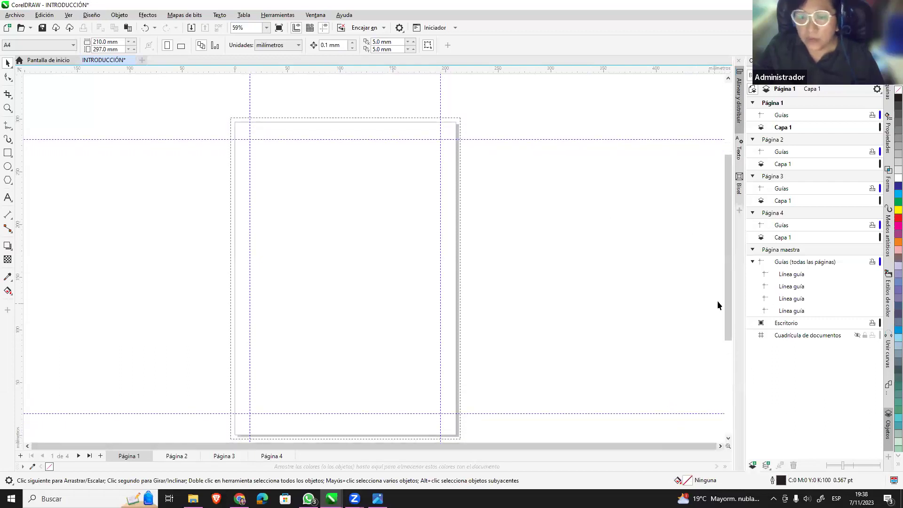
{"action": "scroll", "coordinate": [726, 307], "scroll_direction": "down", "scroll_amount": 1}
{"action": "left_click", "coordinate": [728, 445]}
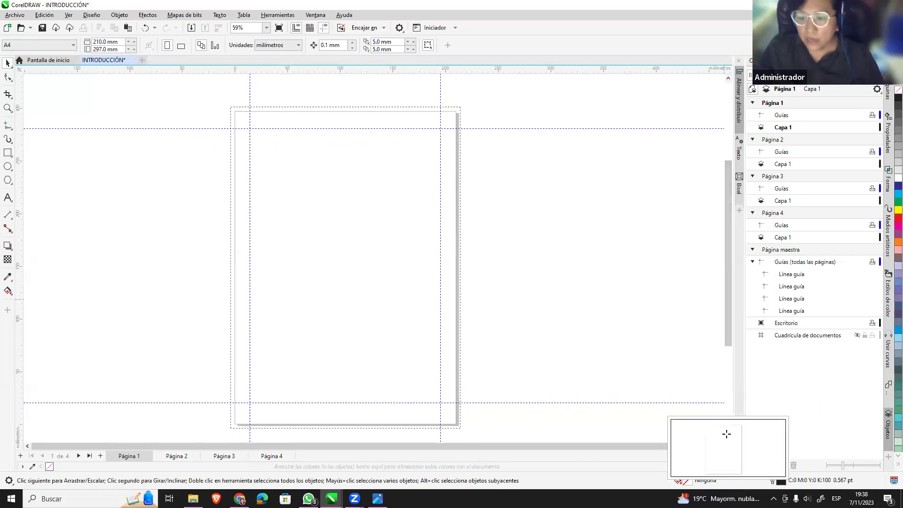
{"action": "left_click", "coordinate": [722, 441]}
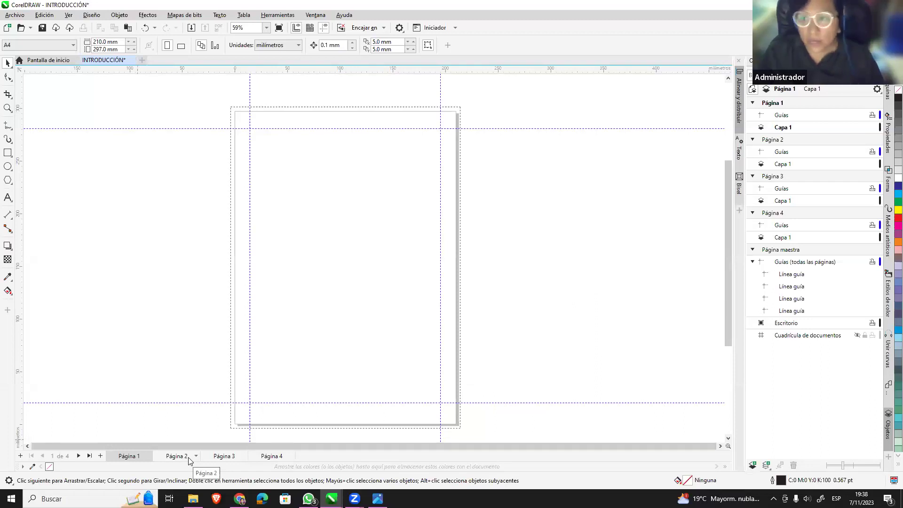
{"action": "mouse_move", "coordinate": [129, 456]}
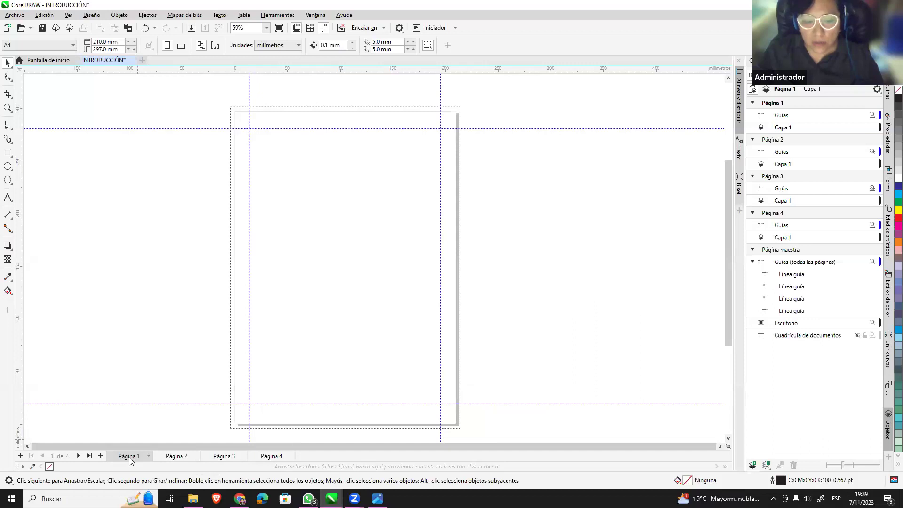
Cycle through Páginas 2, 3, 4 and back to 1, 2, 3, 4 to compare the master guides.
{"action": "left_click", "coordinate": [177, 457]}
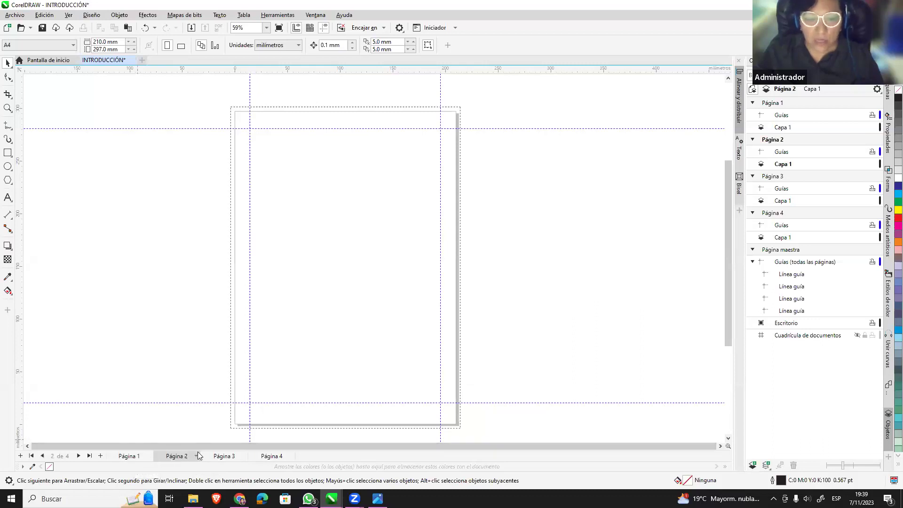
{"action": "left_click", "coordinate": [229, 458]}
{"action": "left_click", "coordinate": [275, 457]}
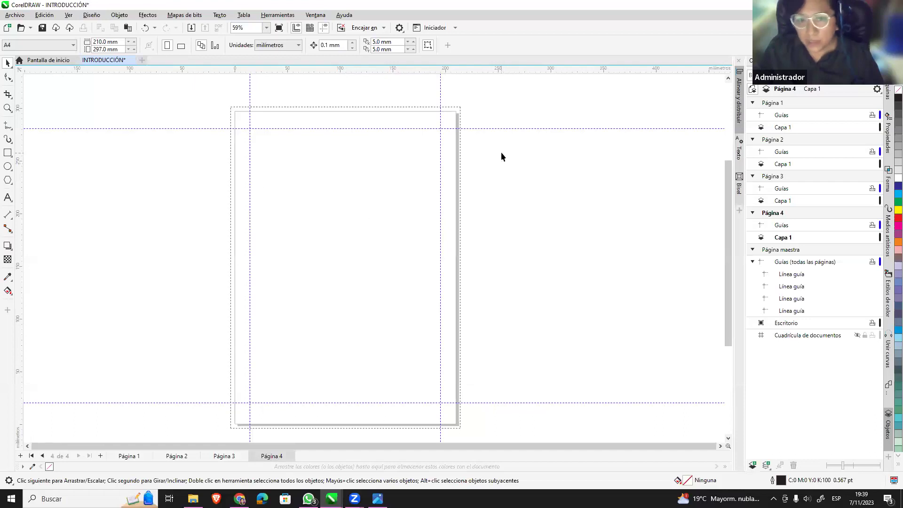
{"action": "left_click", "coordinate": [132, 457]}
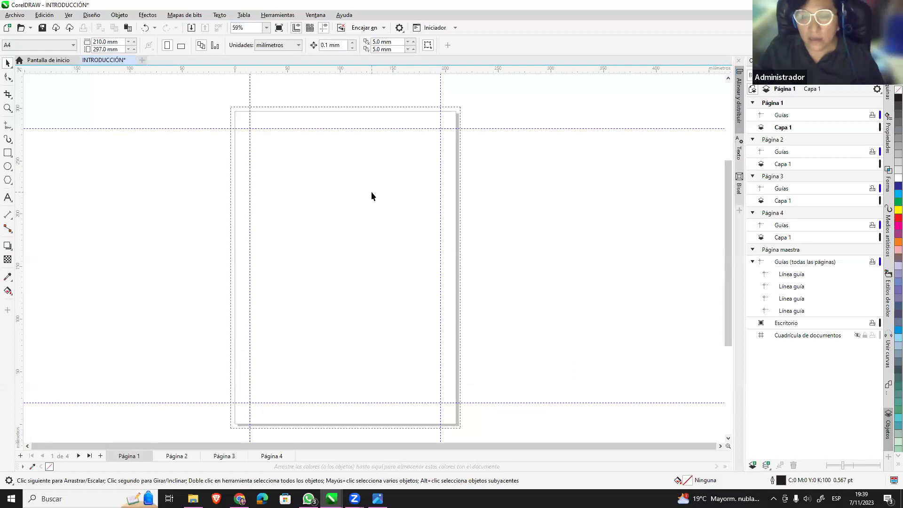
{"action": "left_click", "coordinate": [177, 457]}
{"action": "left_click", "coordinate": [228, 458]}
{"action": "left_click", "coordinate": [272, 457]}
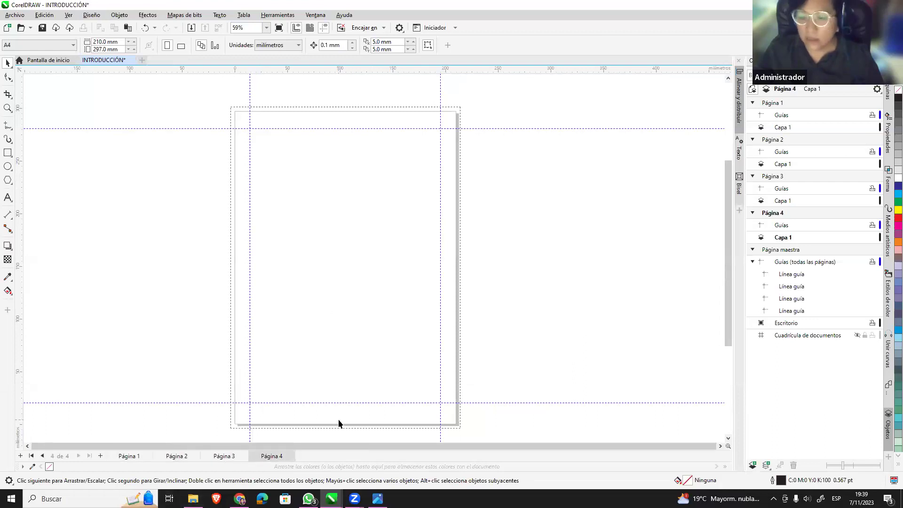
Finish on Página 4 and select Página maestra in the Object Manager.
{"action": "left_click", "coordinate": [130, 456]}
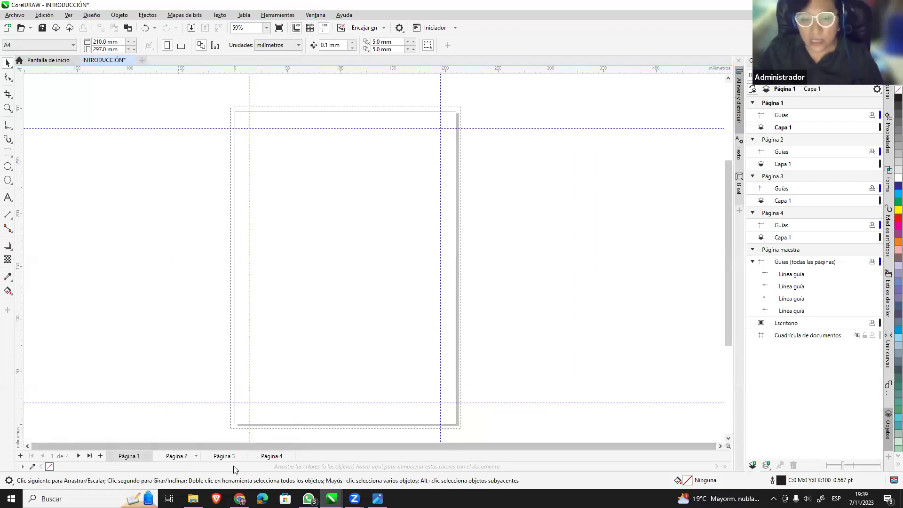
{"action": "left_click", "coordinate": [177, 457]}
{"action": "left_click", "coordinate": [273, 456]}
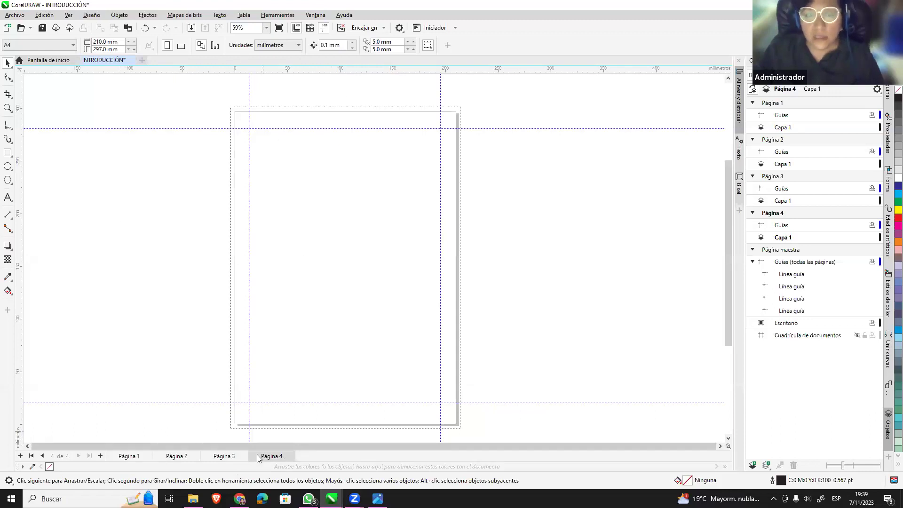
{"action": "mouse_move", "coordinate": [806, 261]}
{"action": "left_click", "coordinate": [790, 250]}
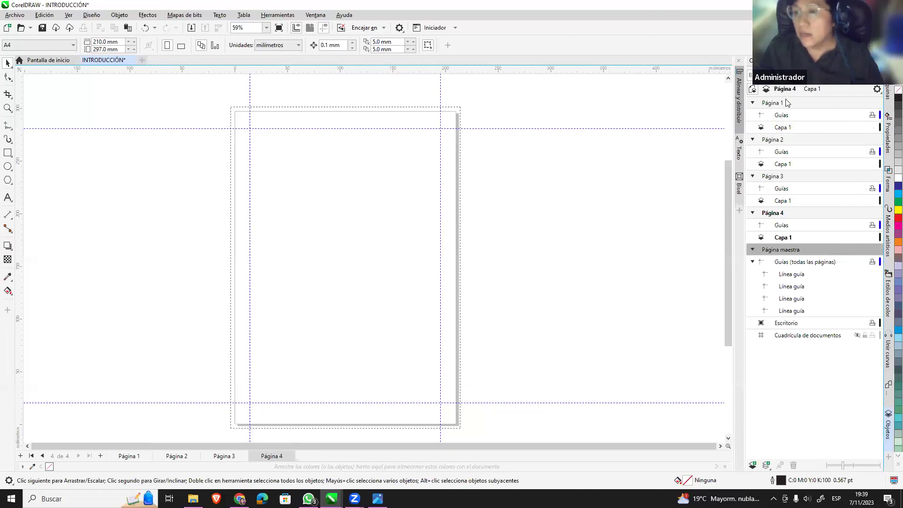
Collapse Páginas 1–4 and Página maestra, then re-expand Página maestra to show its four guides.
{"action": "left_click", "coordinate": [753, 103]}
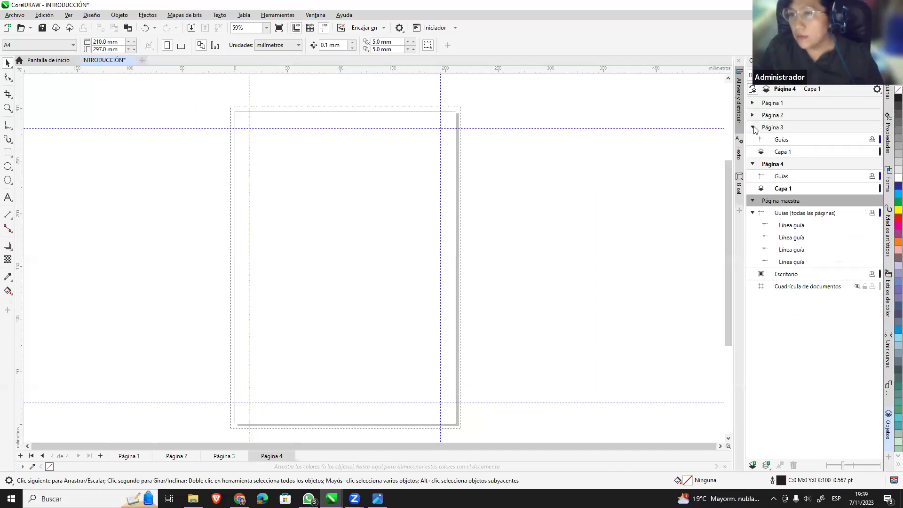
{"action": "left_click", "coordinate": [753, 128]}
{"action": "left_click", "coordinate": [752, 139]}
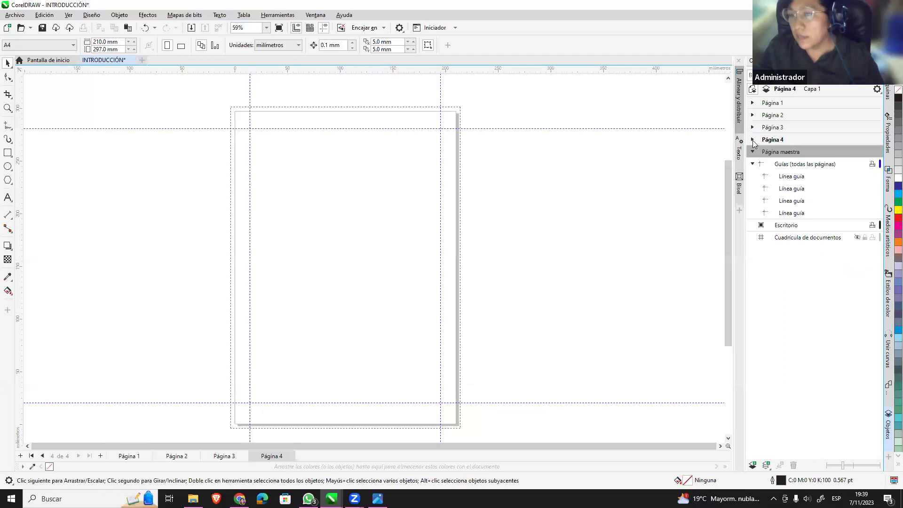
{"action": "left_click", "coordinate": [752, 152]}
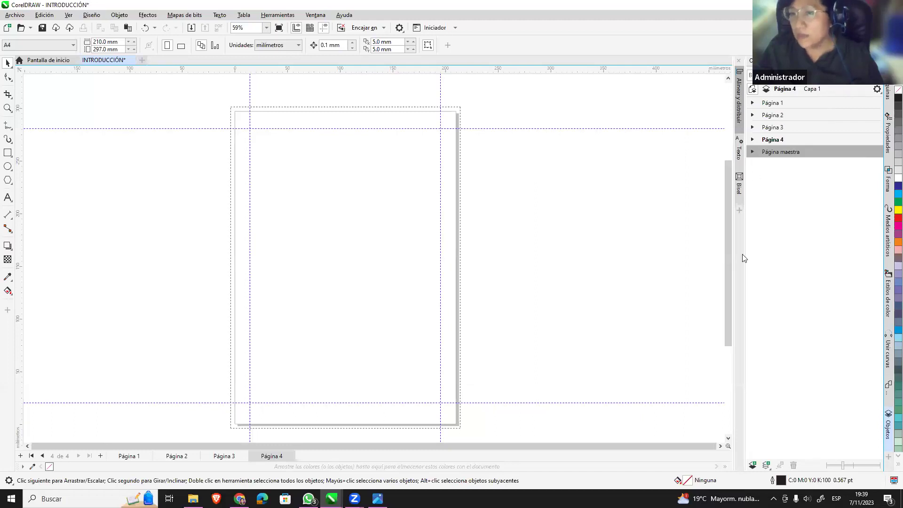
{"action": "left_click", "coordinate": [754, 150]}
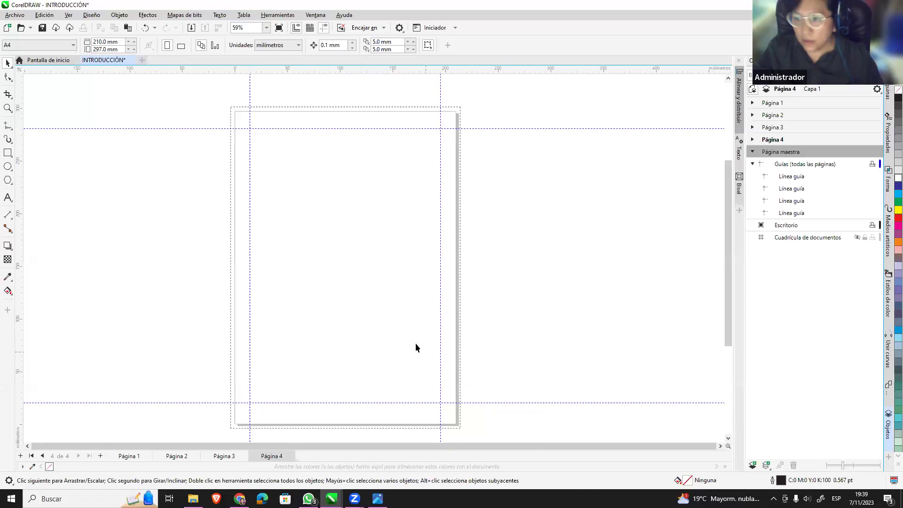
{"action": "left_click", "coordinate": [795, 177]}
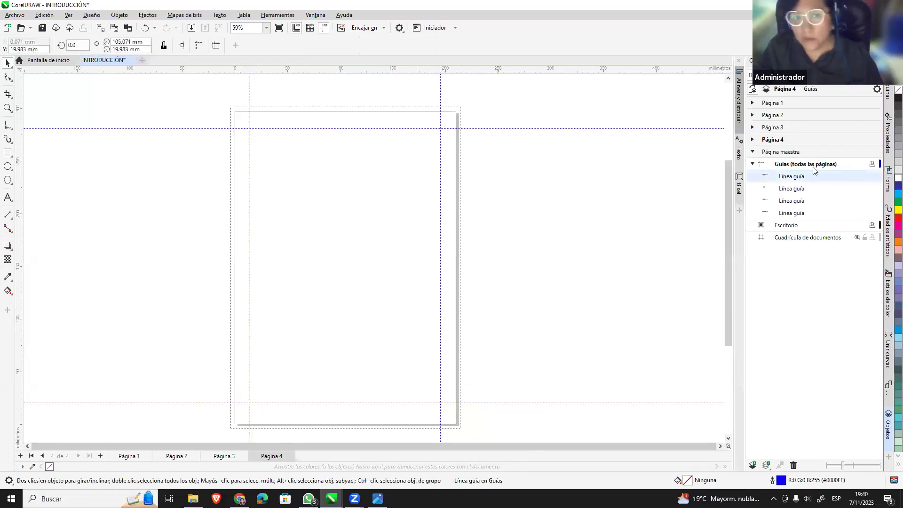
{"action": "left_click", "coordinate": [795, 190]}
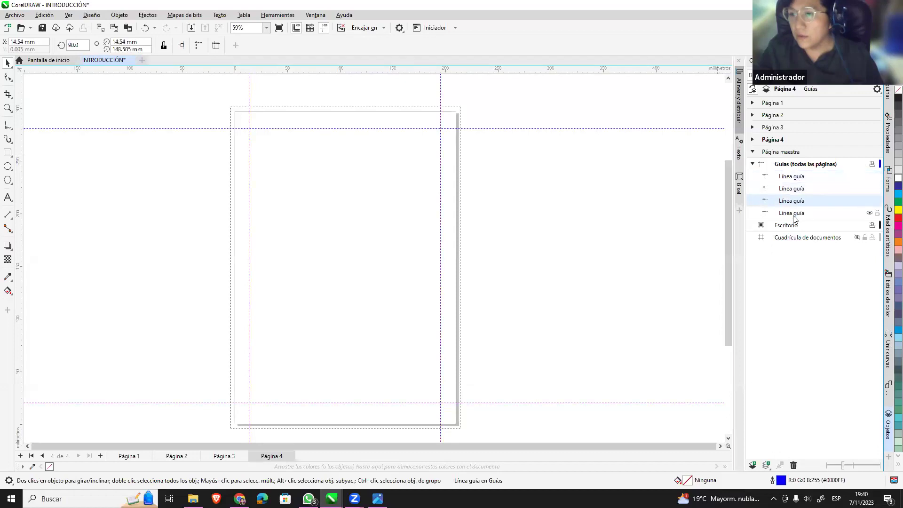
{"action": "left_click", "coordinate": [796, 214]}
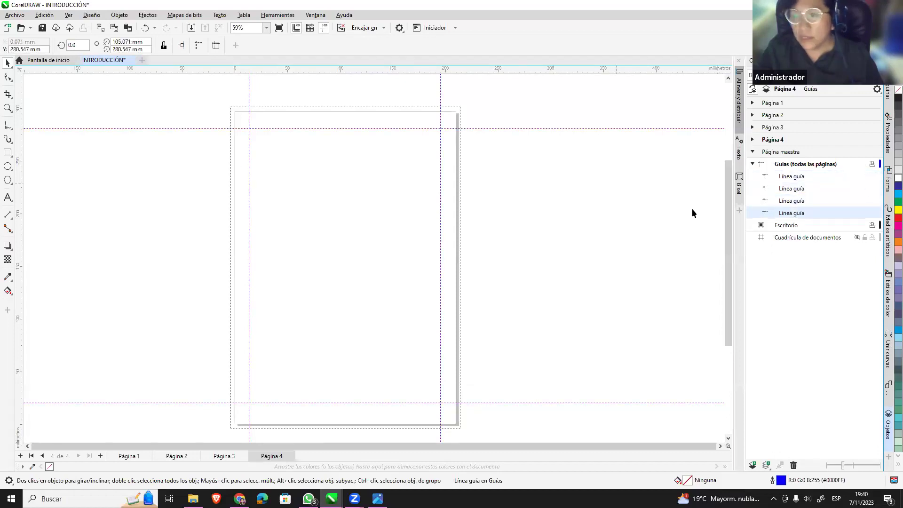
{"action": "left_click", "coordinate": [625, 266]}
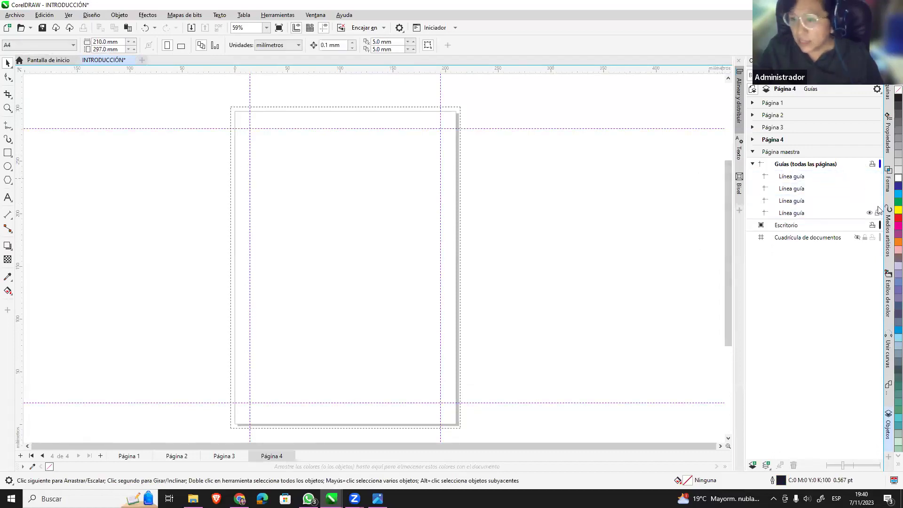
{"action": "left_click", "coordinate": [787, 178]}
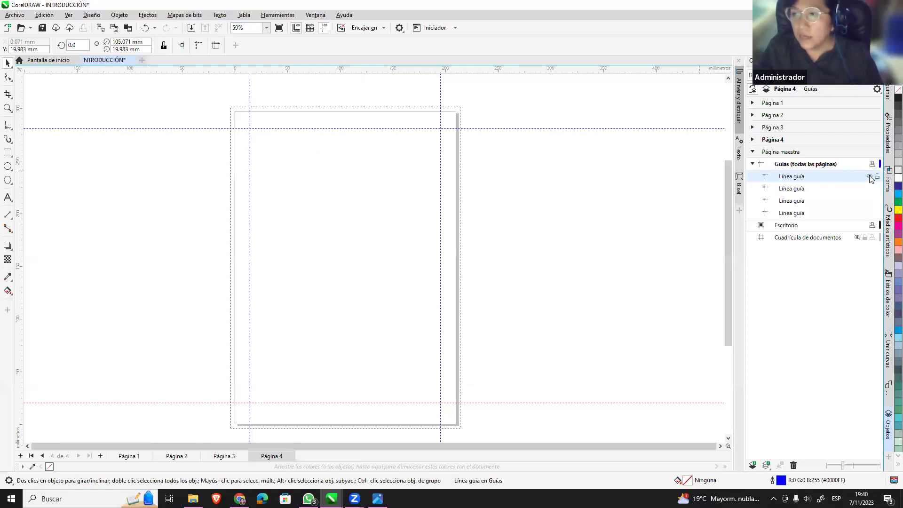
{"action": "left_click", "coordinate": [870, 177]}
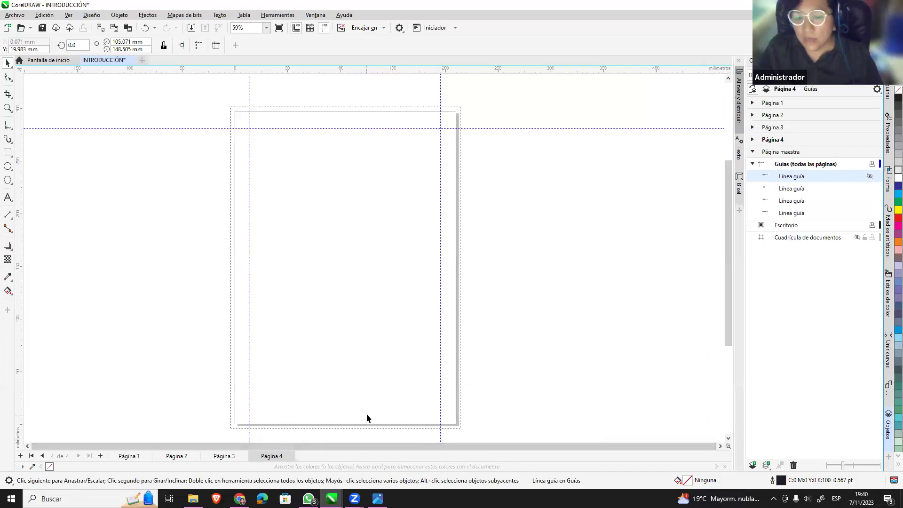
{"action": "left_click", "coordinate": [851, 190]}
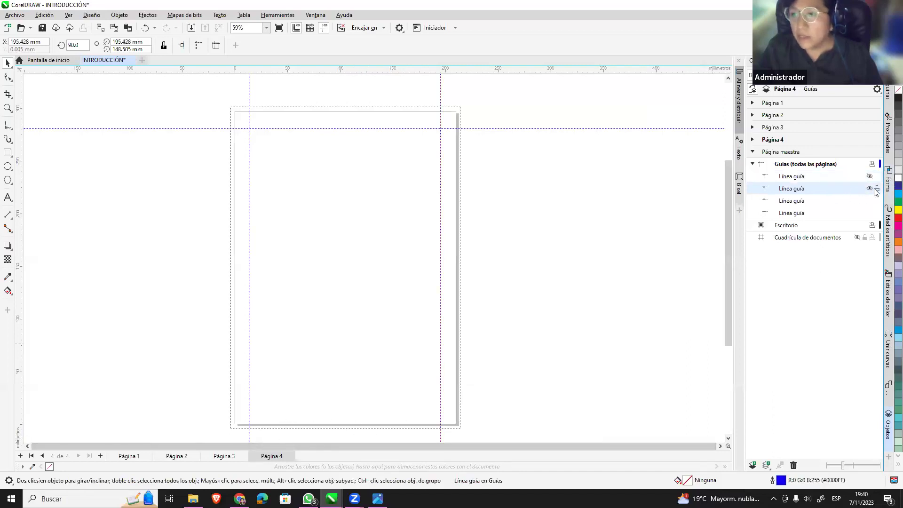
{"action": "left_click", "coordinate": [870, 188]}
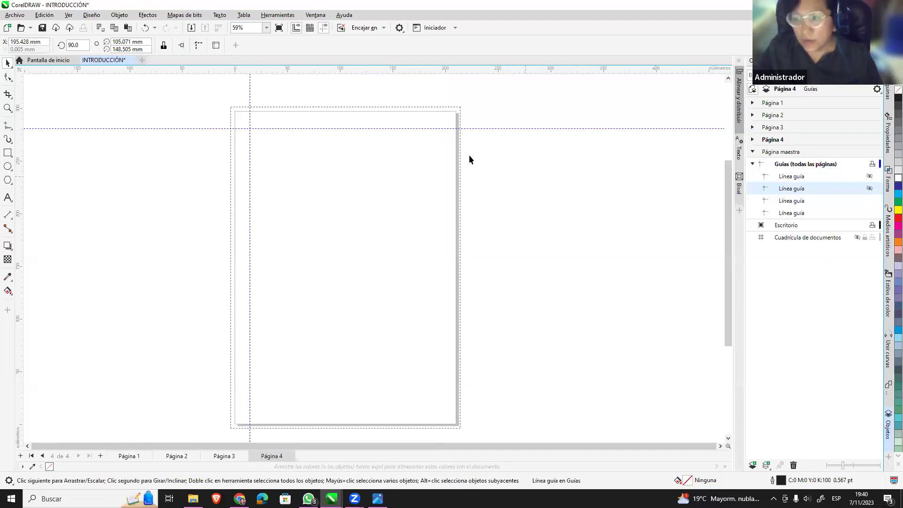
{"action": "left_click", "coordinate": [870, 189]}
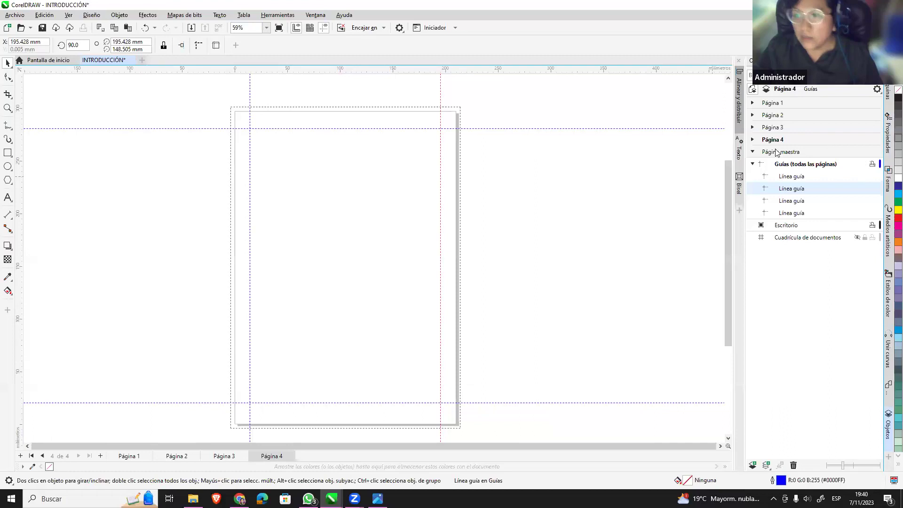
{"action": "left_click", "coordinate": [811, 151]}
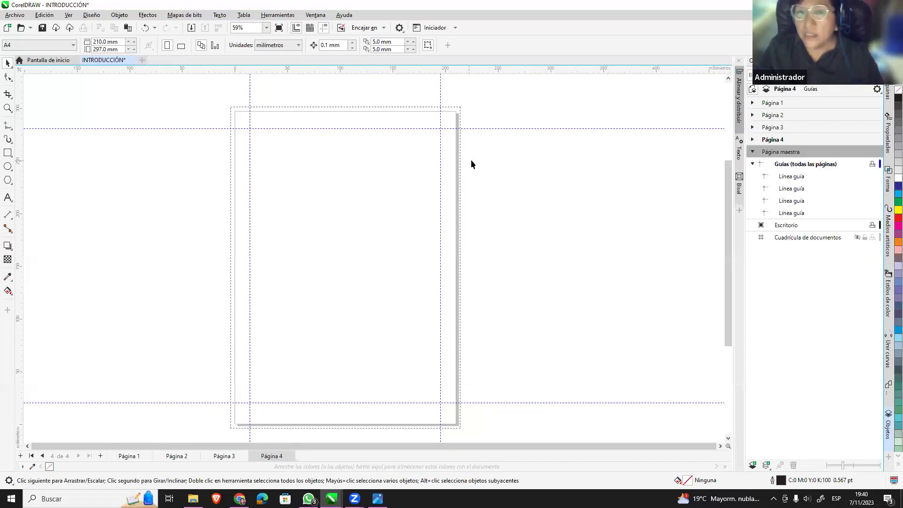
Draw a tall narrow rectangle left of the page on the master guides layer.
{"action": "left_click", "coordinate": [10, 155]}
{"action": "left_click", "coordinate": [43, 153]}
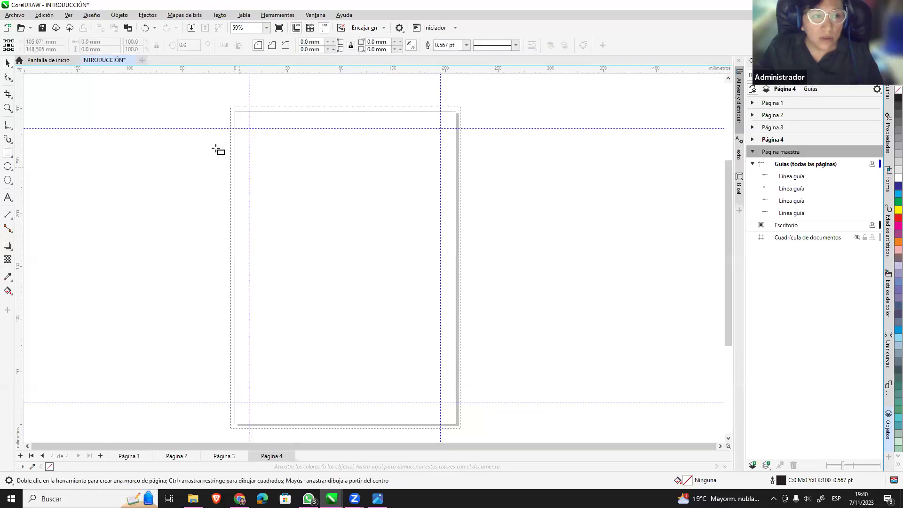
{"action": "left_click_drag", "start_coordinate": [209, 139], "coordinate": [249, 240]}
{"action": "left_click", "coordinate": [8, 63]}
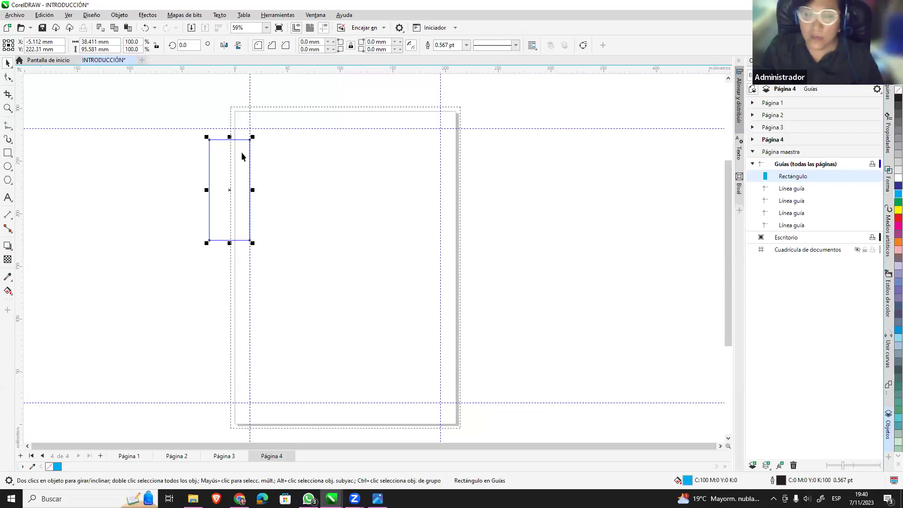
{"action": "left_click", "coordinate": [172, 170]}
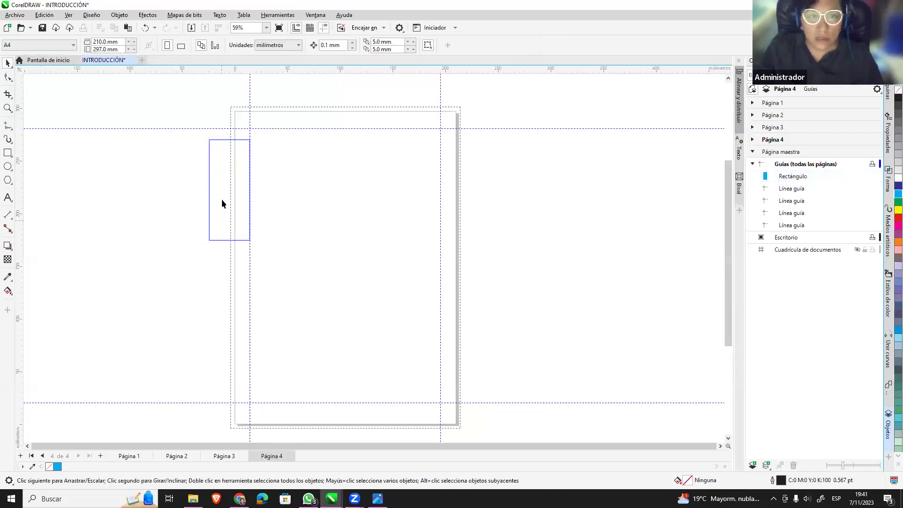
Fill the rectangle cyan and set the display mode to Normal.
{"action": "left_click", "coordinate": [210, 167]}
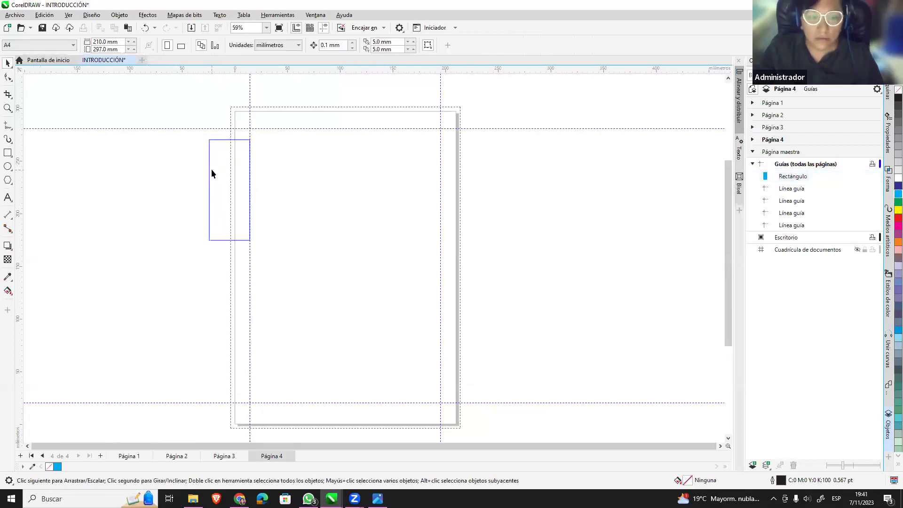
{"action": "left_click", "coordinate": [211, 170]}
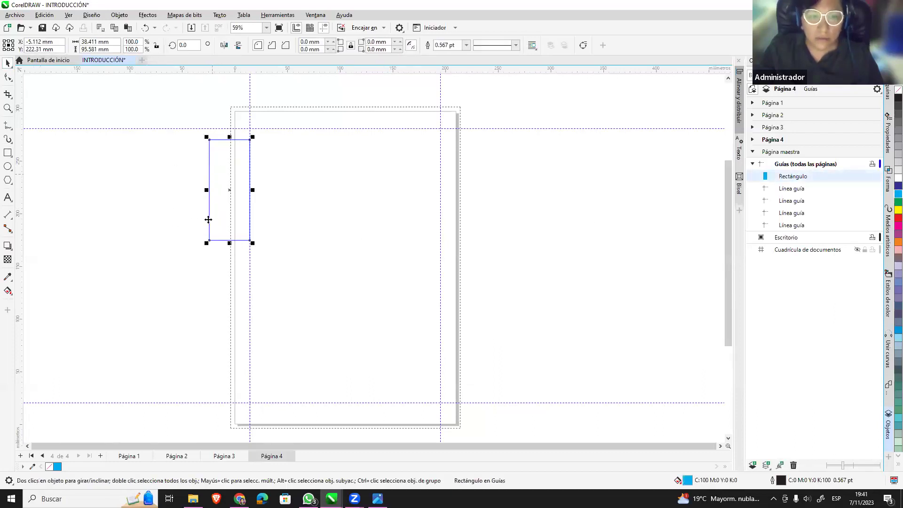
{"action": "left_click", "coordinate": [57, 467]}
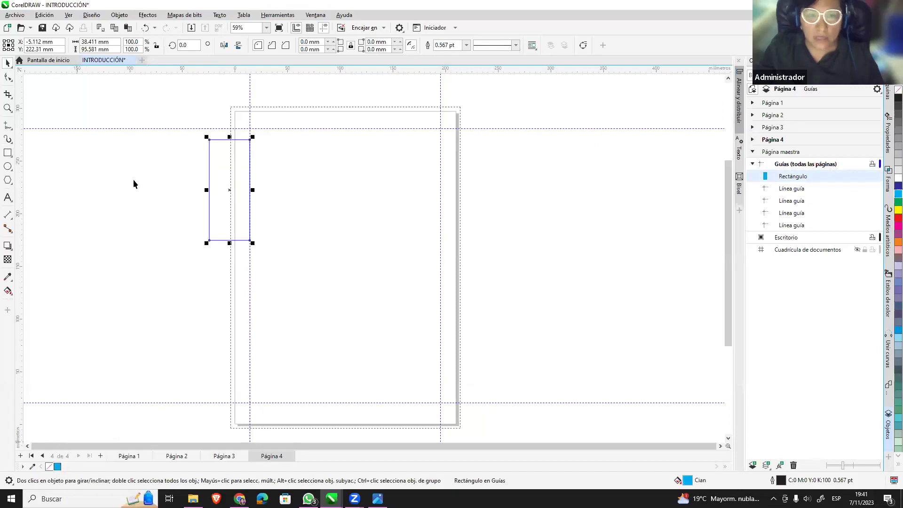
{"action": "left_click", "coordinate": [92, 15]}
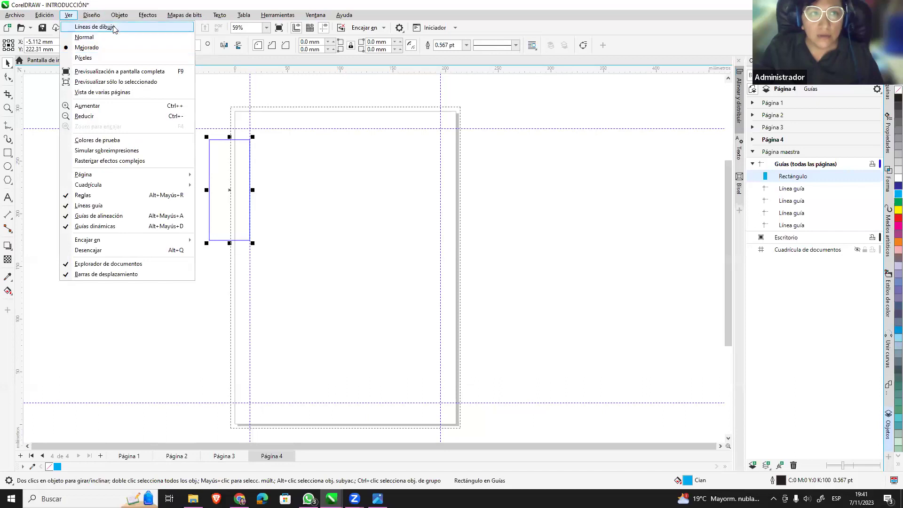
{"action": "left_click", "coordinate": [97, 37]}
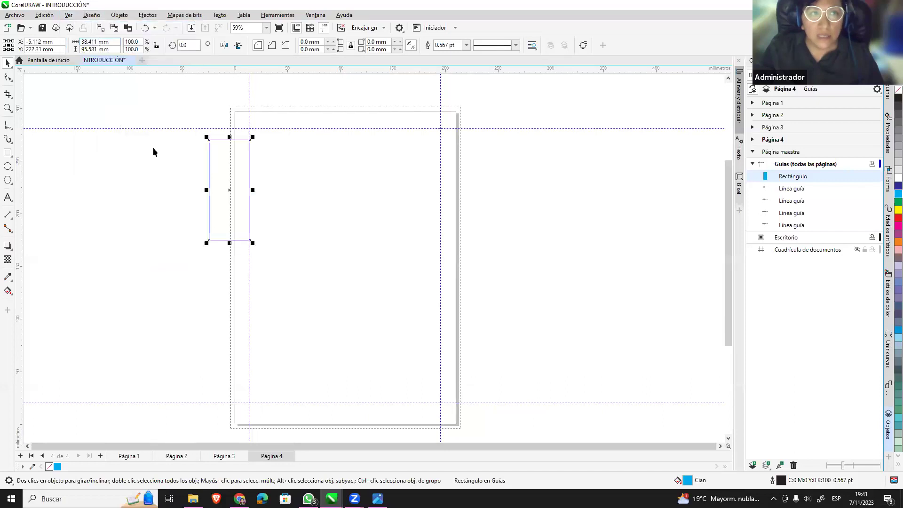
{"action": "left_click", "coordinate": [68, 15]}
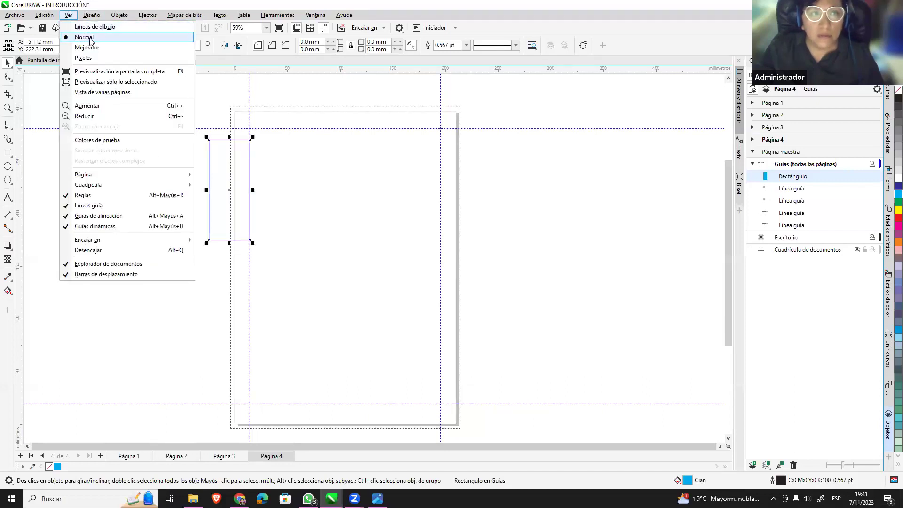
{"action": "left_click", "coordinate": [92, 38]}
Change the fill to green and confirm the rectangle appears on Páginas 1–4.
{"action": "left_click", "coordinate": [899, 202]}
{"action": "left_click", "coordinate": [283, 168]}
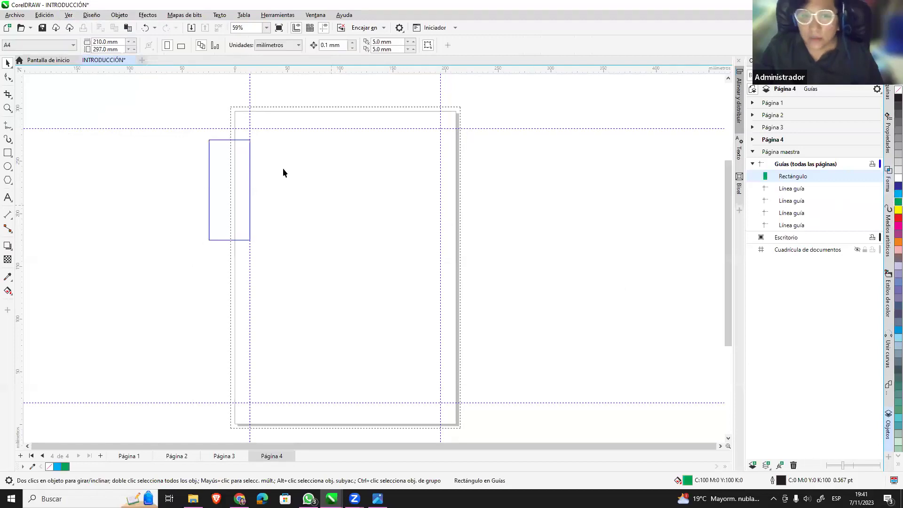
{"action": "left_click", "coordinate": [244, 143]}
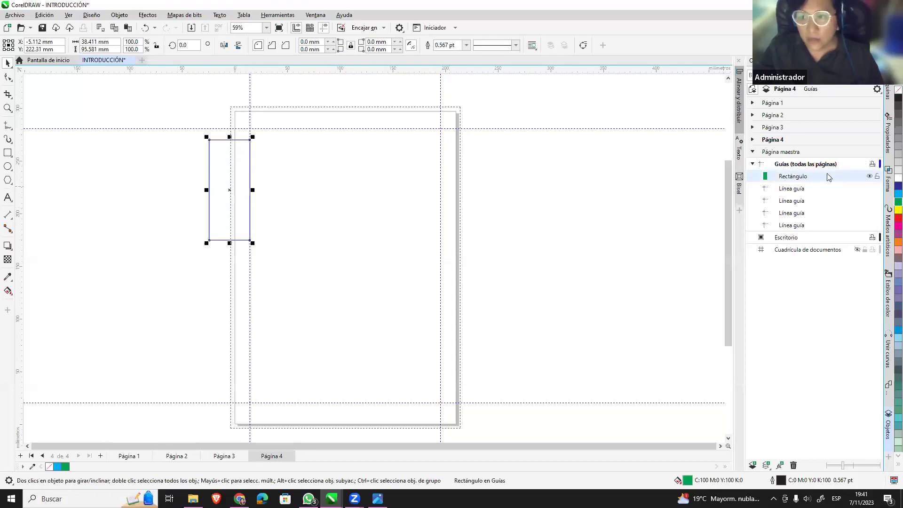
{"action": "mouse_move", "coordinate": [832, 164]}
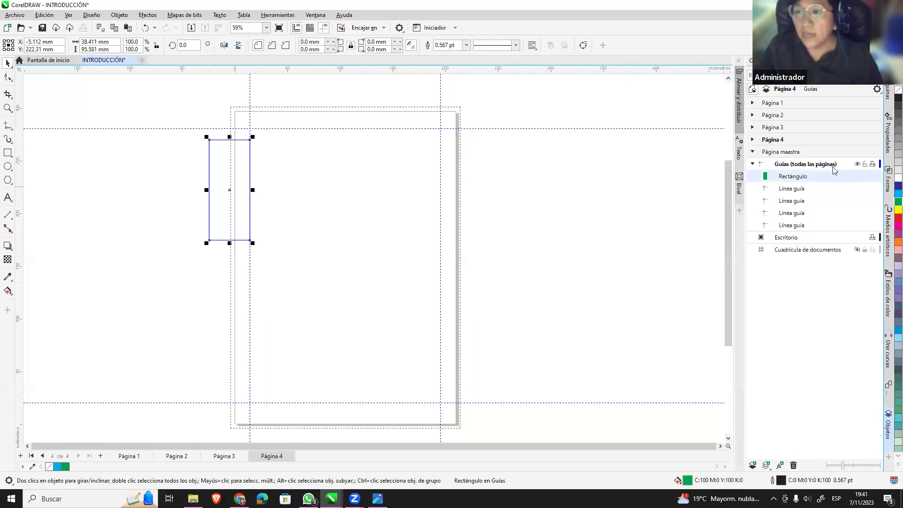
{"action": "left_click", "coordinate": [125, 458]}
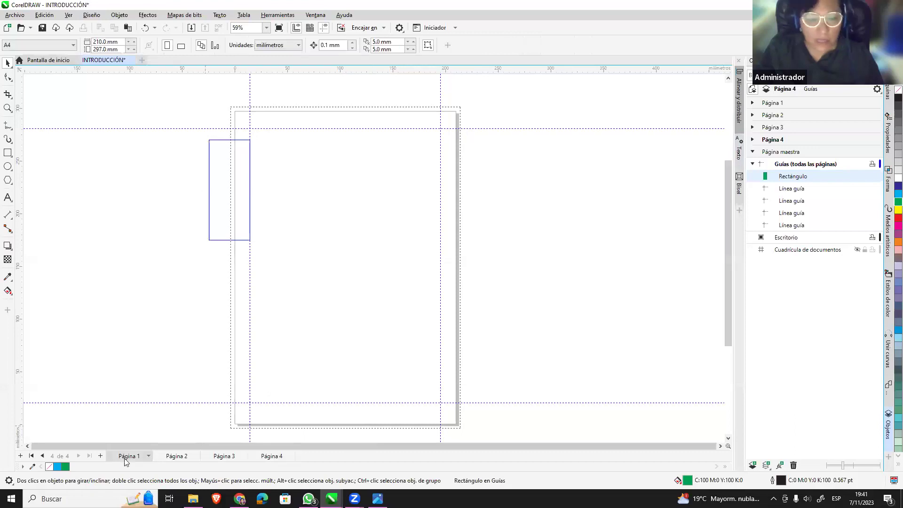
{"action": "left_click", "coordinate": [172, 457]}
{"action": "left_click", "coordinate": [219, 456]}
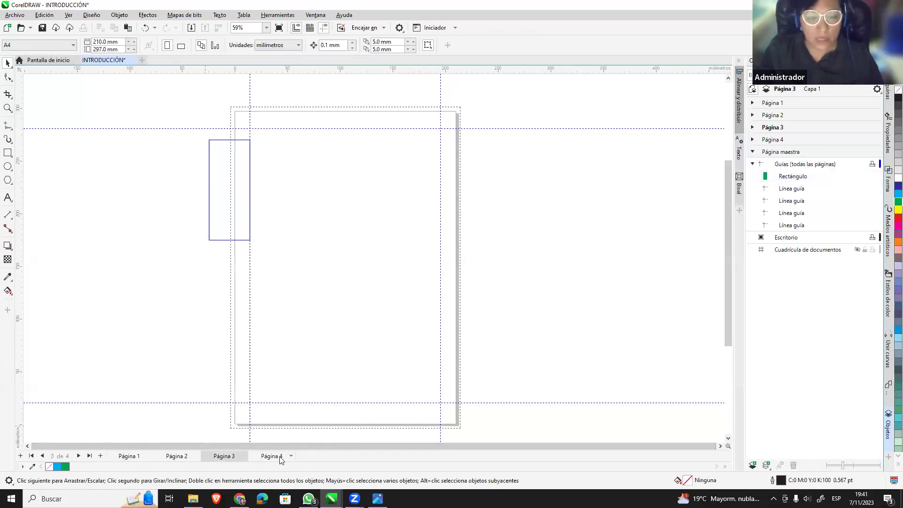
{"action": "left_click", "coordinate": [278, 456]}
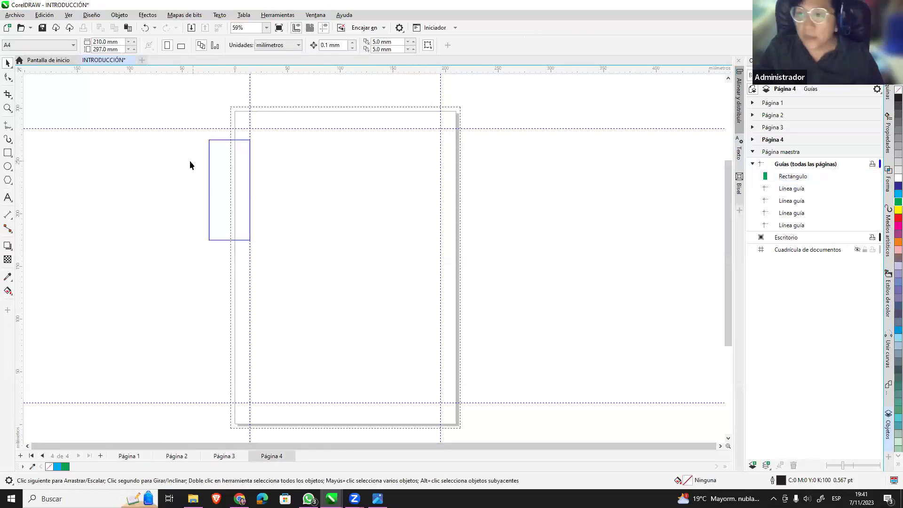
{"action": "left_click", "coordinate": [219, 137]}
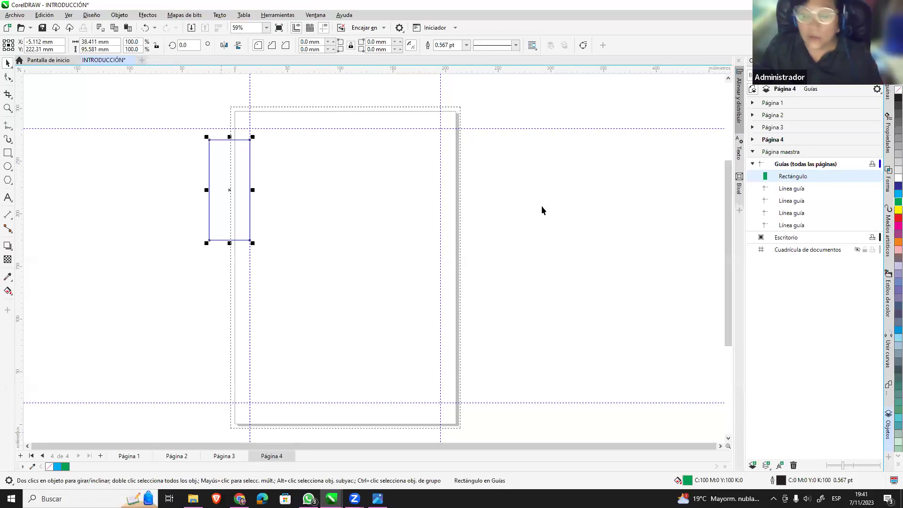
Delete the rectangle and toggle the guides layer's visibility off and back on.
{"action": "key", "text": "Delete"}
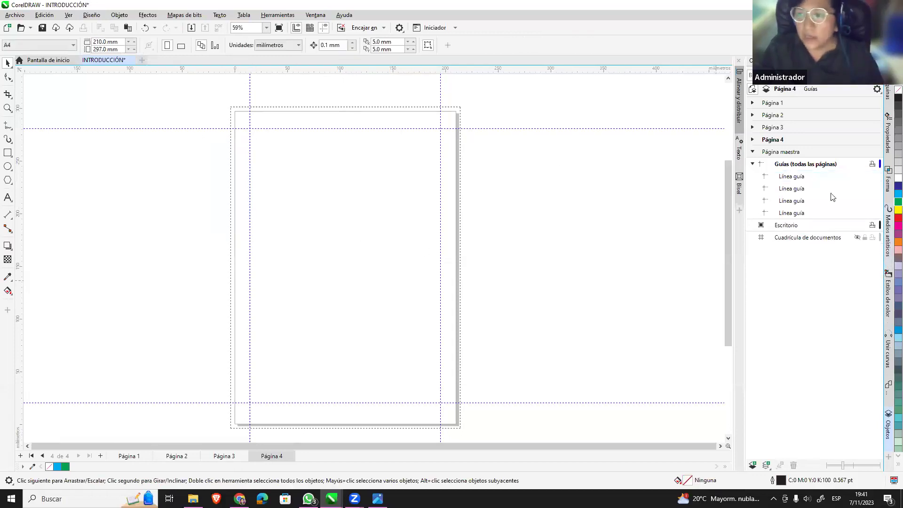
{"action": "left_click", "coordinate": [828, 167]}
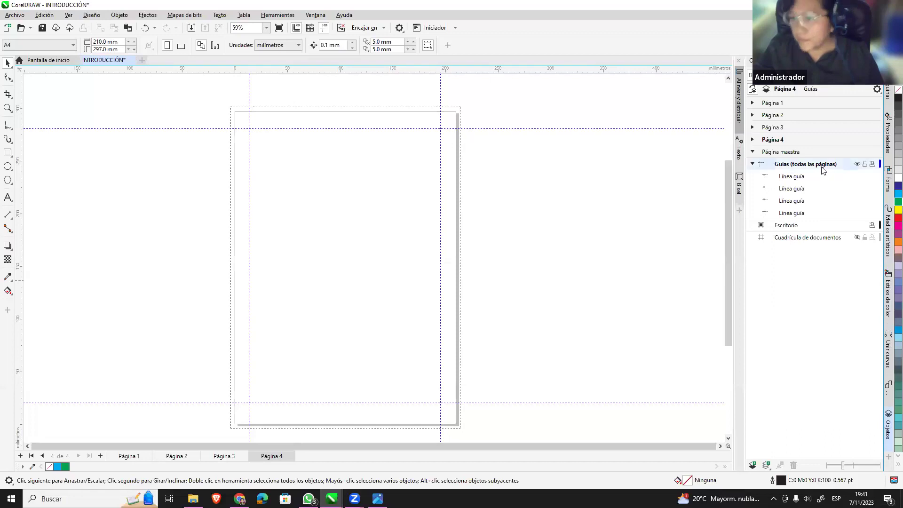
{"action": "left_click", "coordinate": [857, 164]}
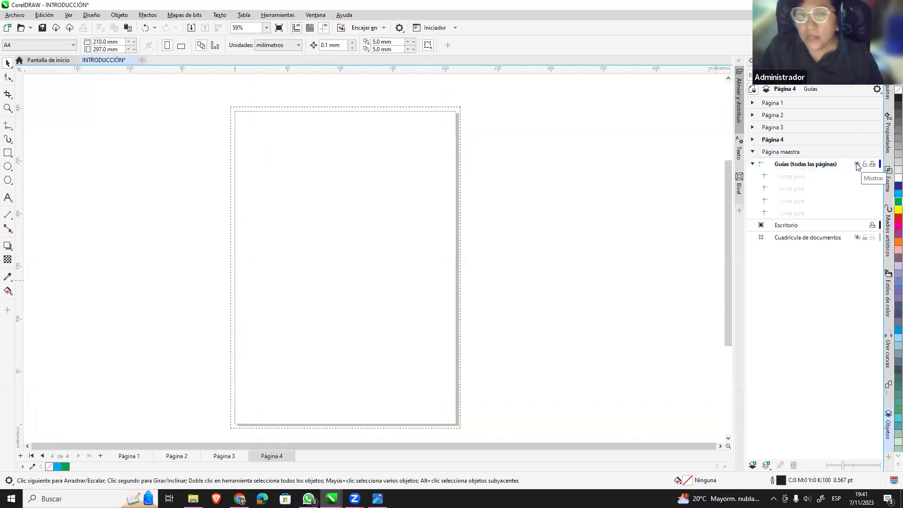
{"action": "left_click", "coordinate": [857, 164]}
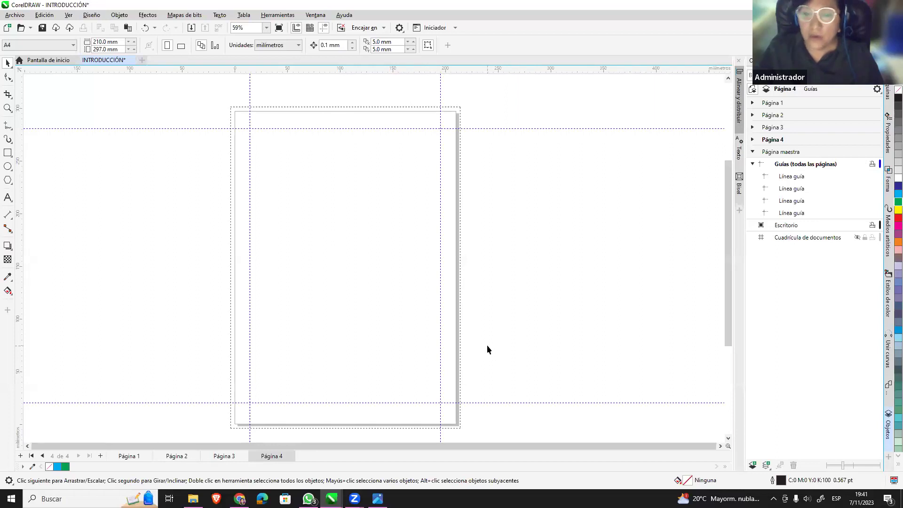
Turn the document grid on and then off again.
{"action": "left_click", "coordinate": [311, 28]}
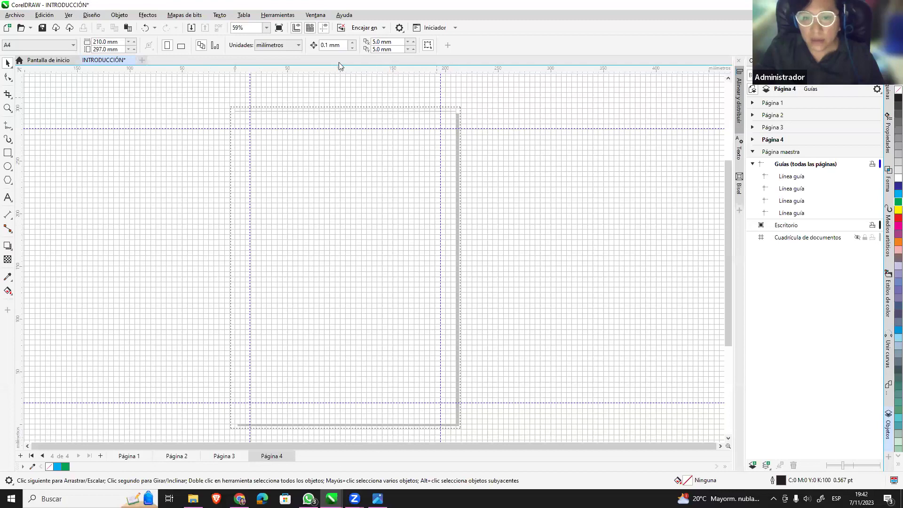
{"action": "left_click", "coordinate": [310, 29]}
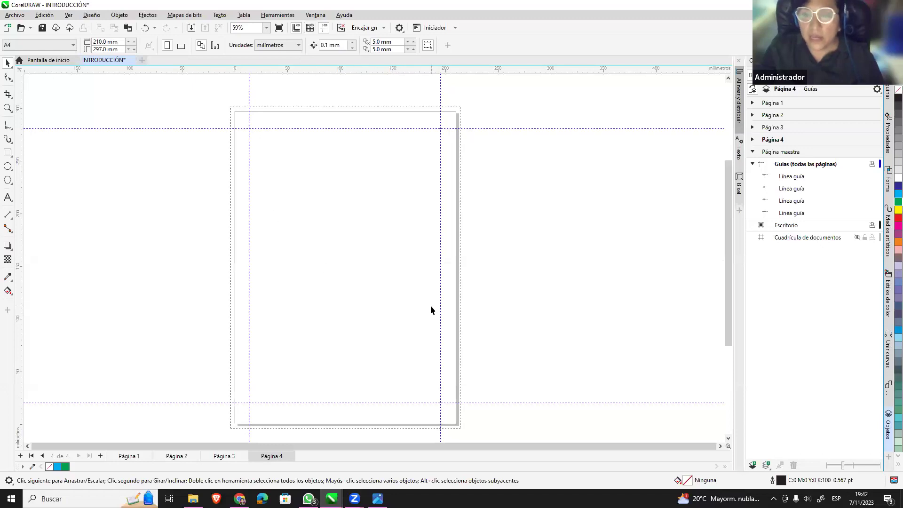
{"action": "left_click", "coordinate": [87, 18]}
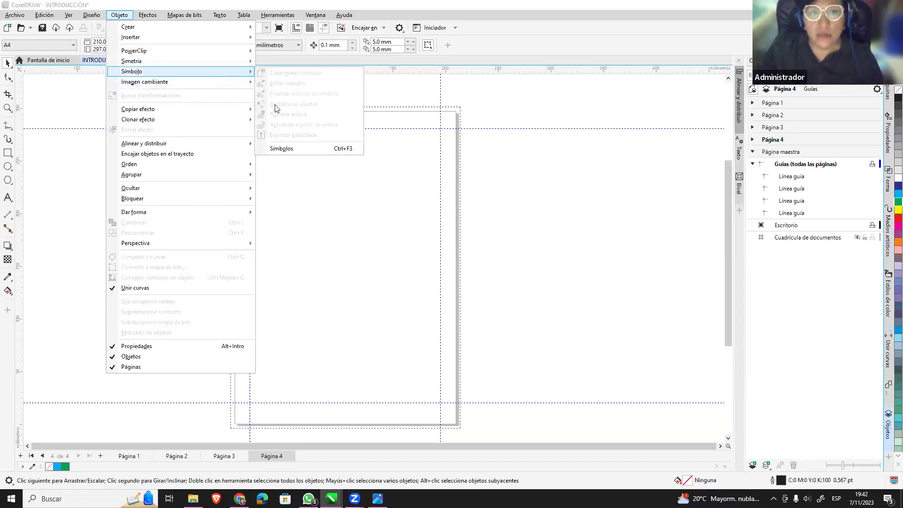
{"action": "mouse_move", "coordinate": [160, 122]}
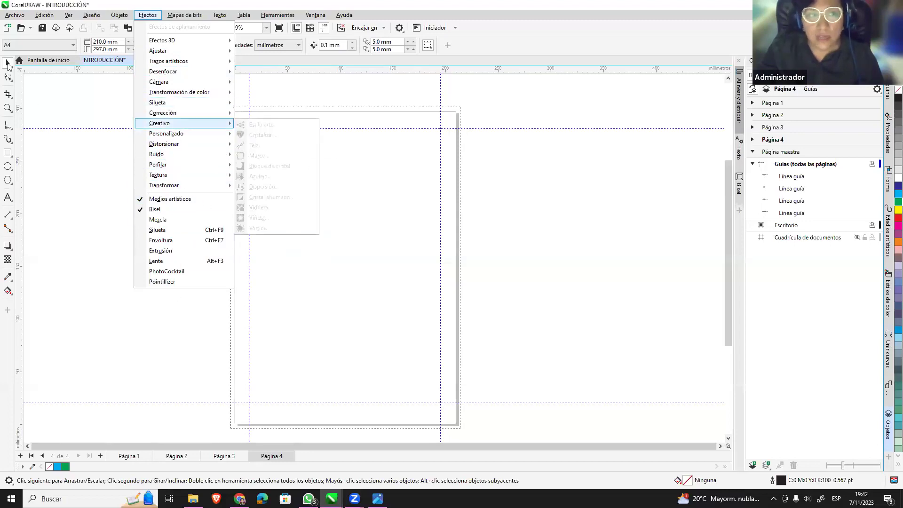
{"action": "left_click", "coordinate": [349, 153]}
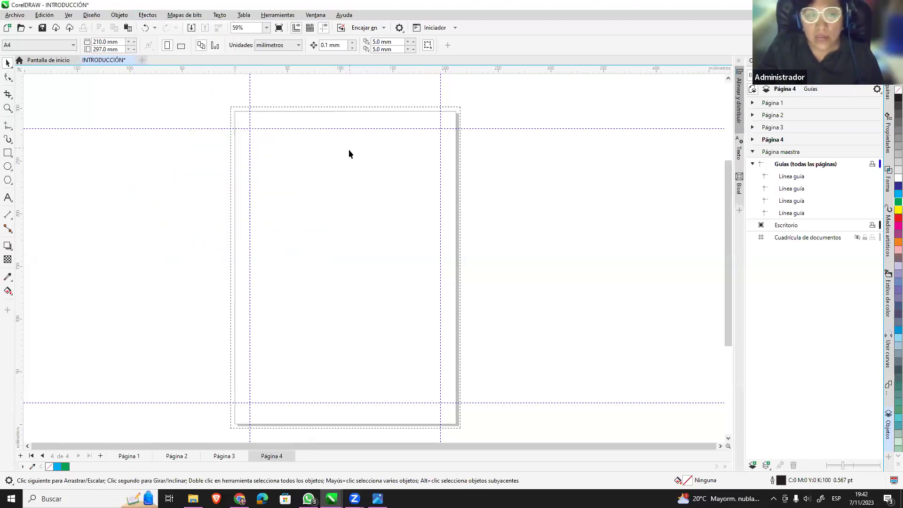
{"action": "left_click", "coordinate": [187, 18]}
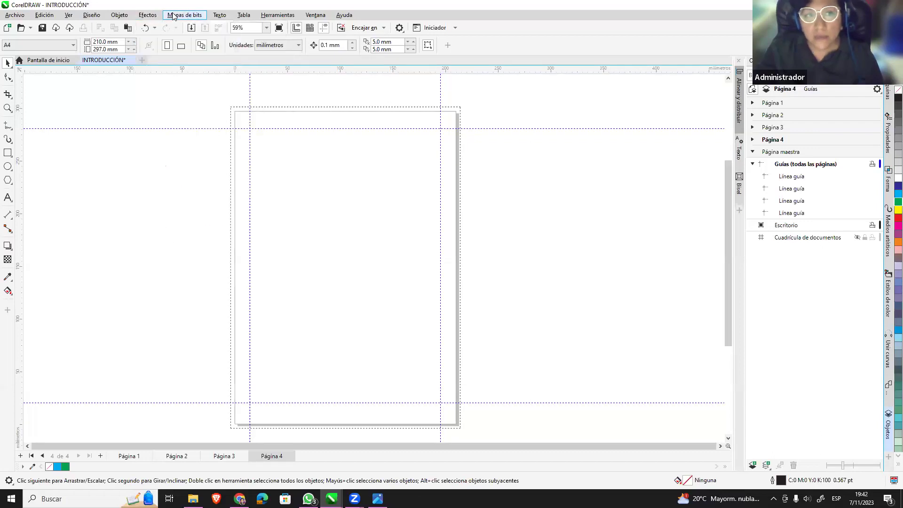
{"action": "left_click", "coordinate": [219, 15]}
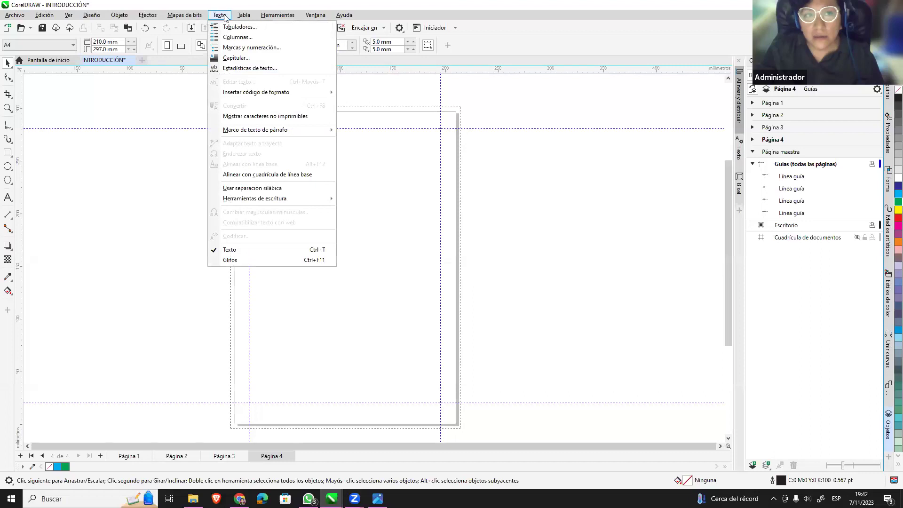
{"action": "left_click", "coordinate": [292, 219]}
{"action": "left_click", "coordinate": [148, 15]}
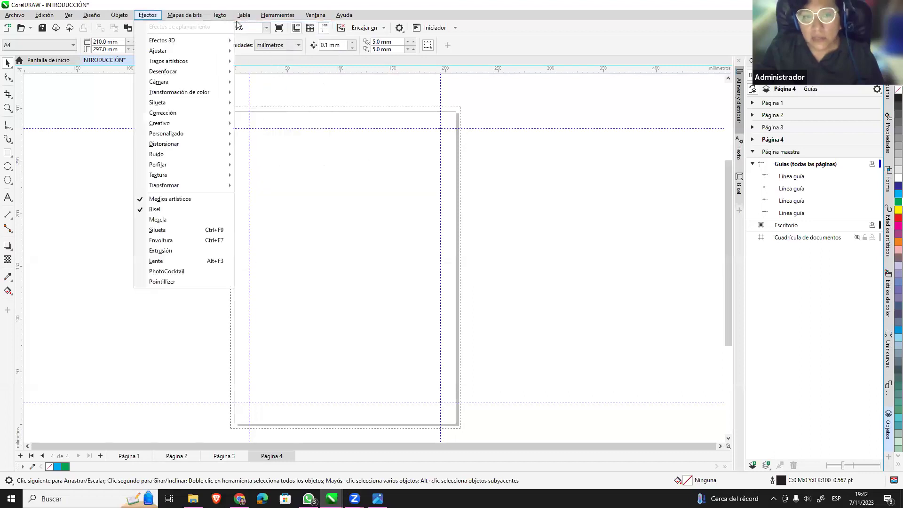
{"action": "key", "text": "Right"}
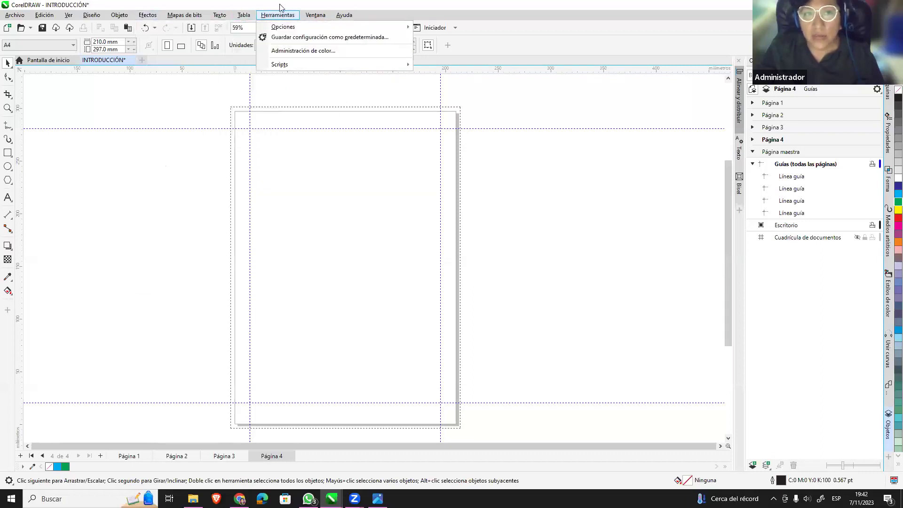
{"action": "key", "text": "Right"}
{"action": "left_click", "coordinate": [244, 14]}
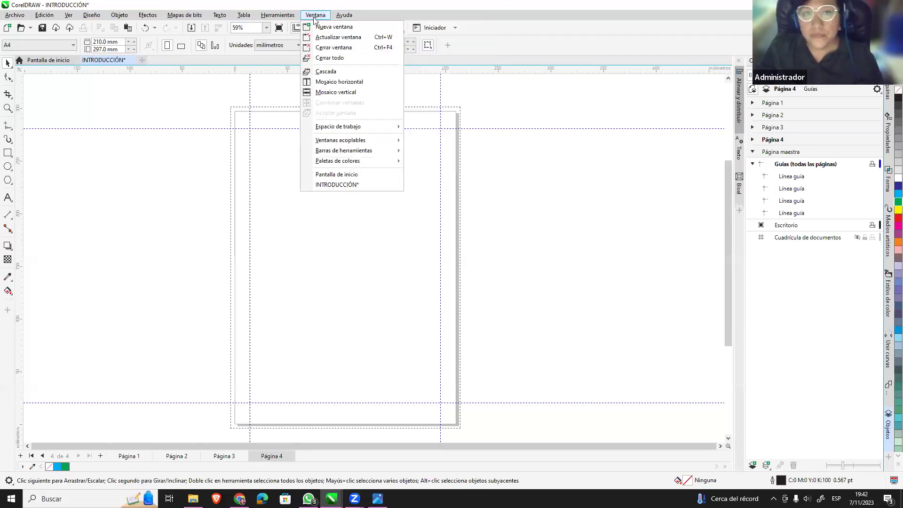
{"action": "mouse_move", "coordinate": [283, 27]}
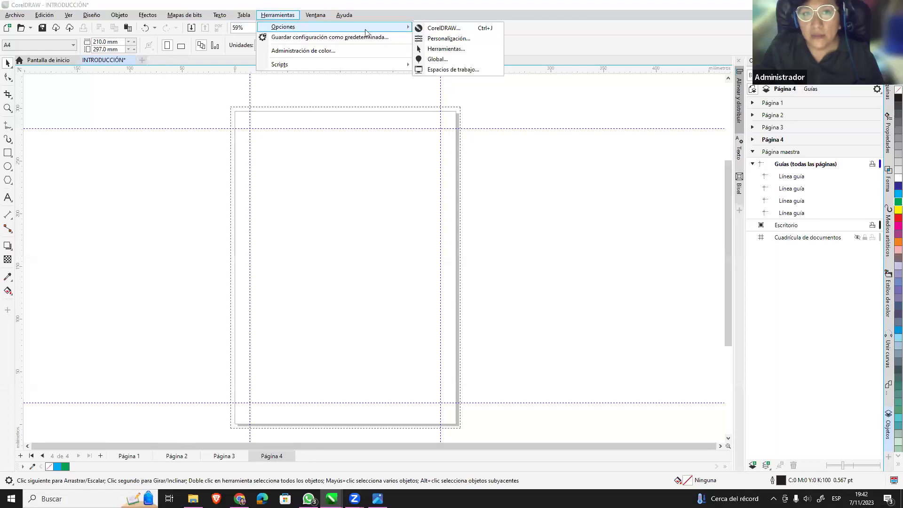
{"action": "left_click", "coordinate": [476, 151]}
{"action": "left_click", "coordinate": [400, 28]}
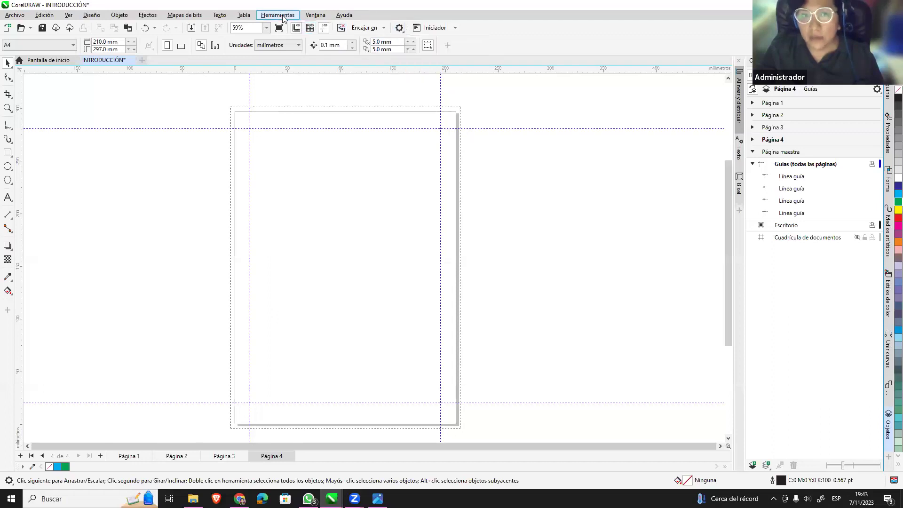
{"action": "left_click", "coordinate": [399, 28]}
In Personalización > Aspecto, switch the colour theme to dark.
{"action": "left_click", "coordinate": [399, 30]}
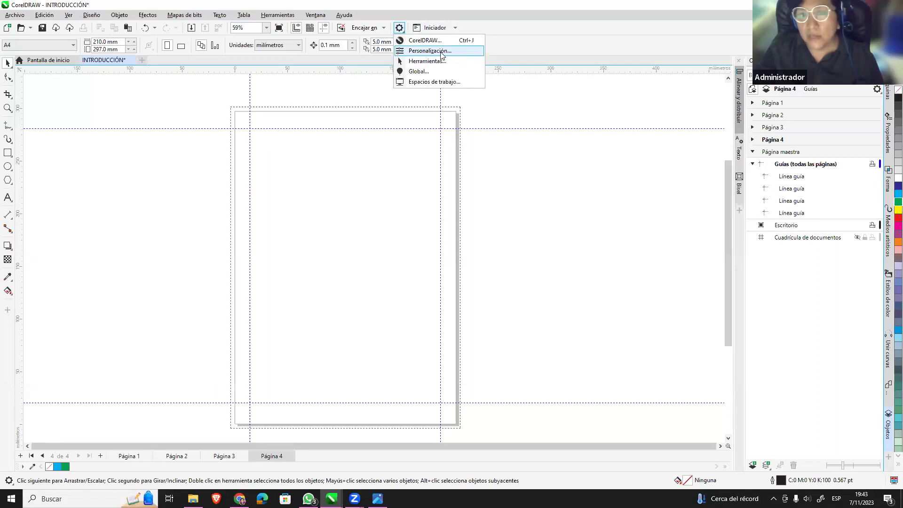
{"action": "left_click", "coordinate": [441, 50]}
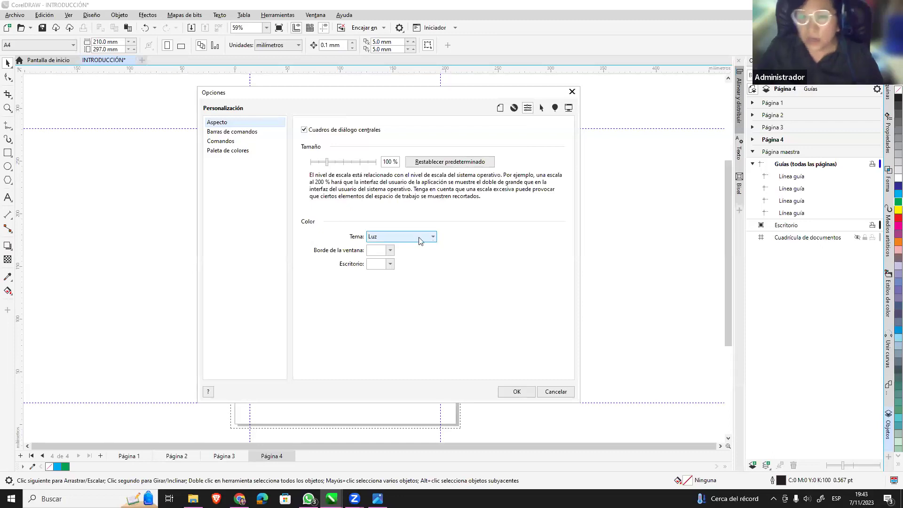
{"action": "left_click", "coordinate": [433, 239]}
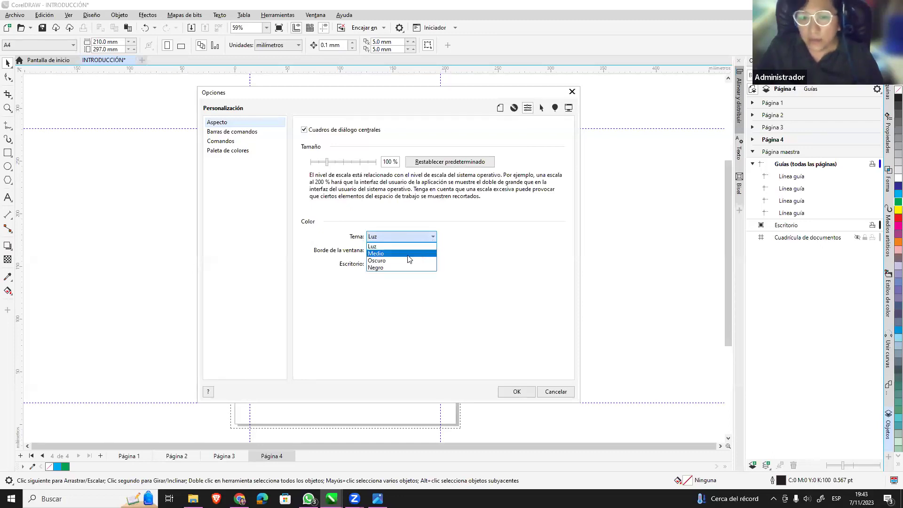
{"action": "left_click", "coordinate": [421, 262]}
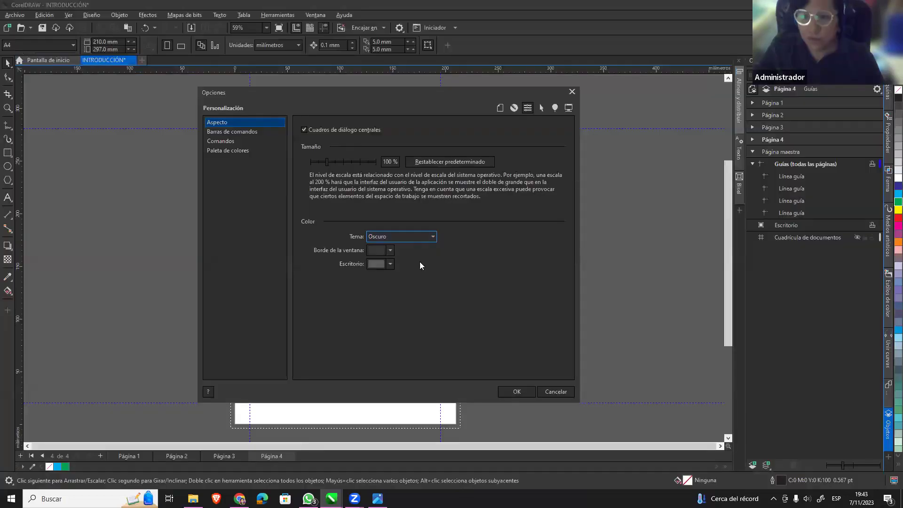
{"action": "left_click", "coordinate": [433, 237]}
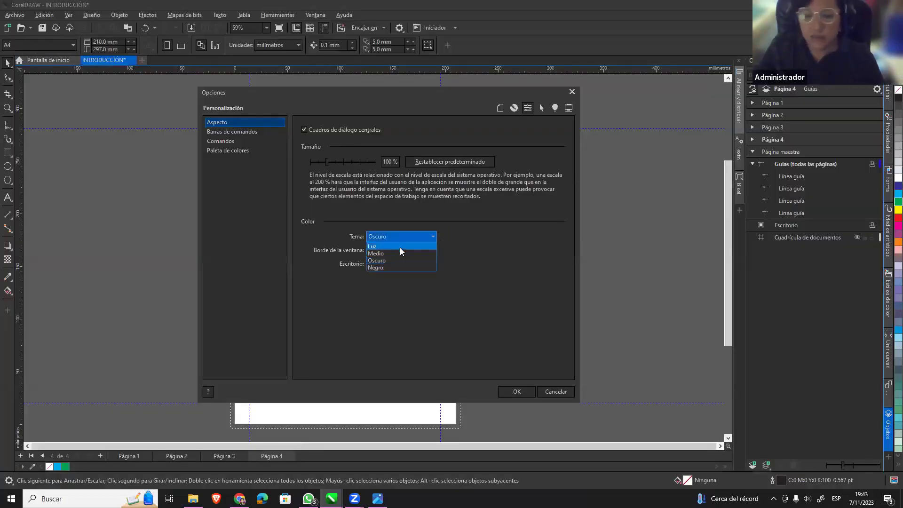
{"action": "left_click", "coordinate": [400, 246]}
{"action": "left_click", "coordinate": [430, 237]}
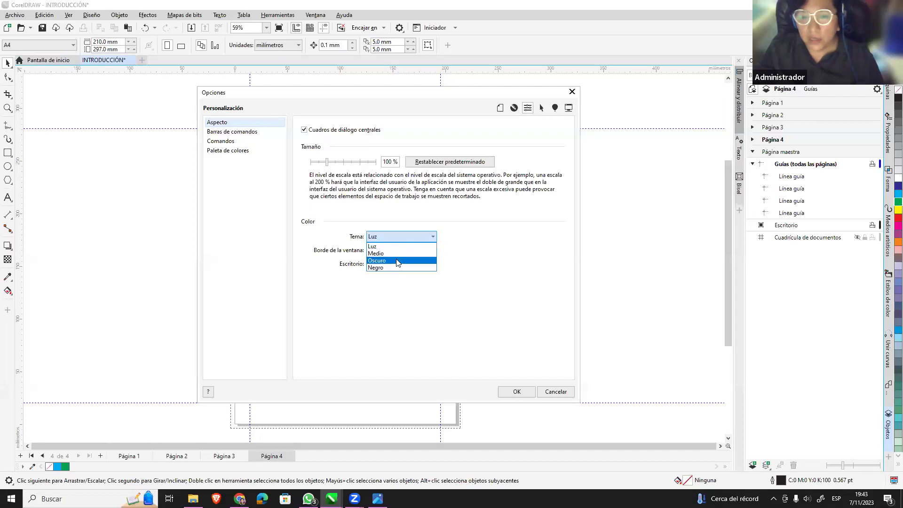
{"action": "left_click", "coordinate": [397, 261]}
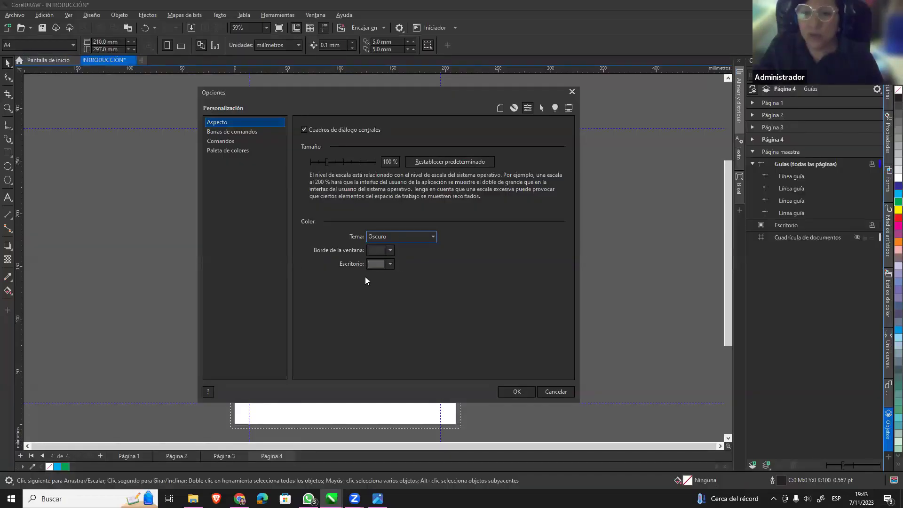
Set the Borde de la ventana colour to the dark slate #263131.
{"action": "left_click", "coordinate": [389, 251]}
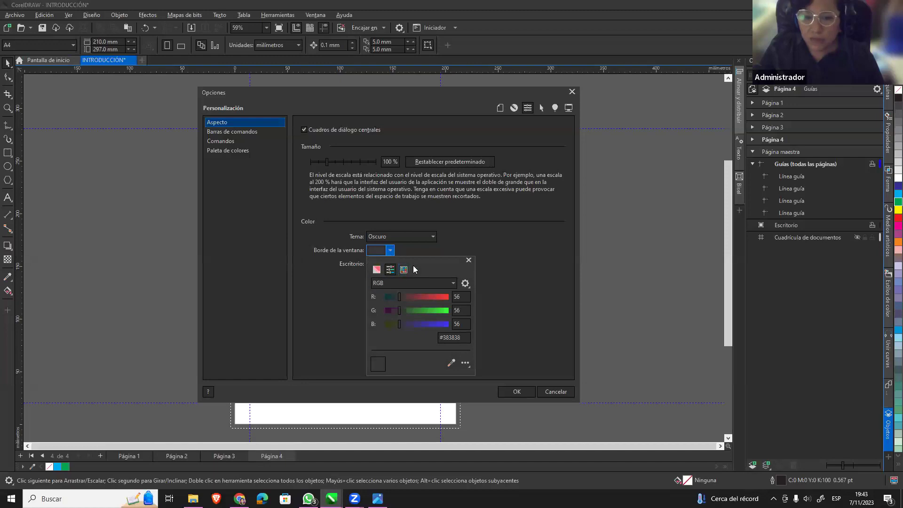
{"action": "left_click", "coordinate": [406, 250]}
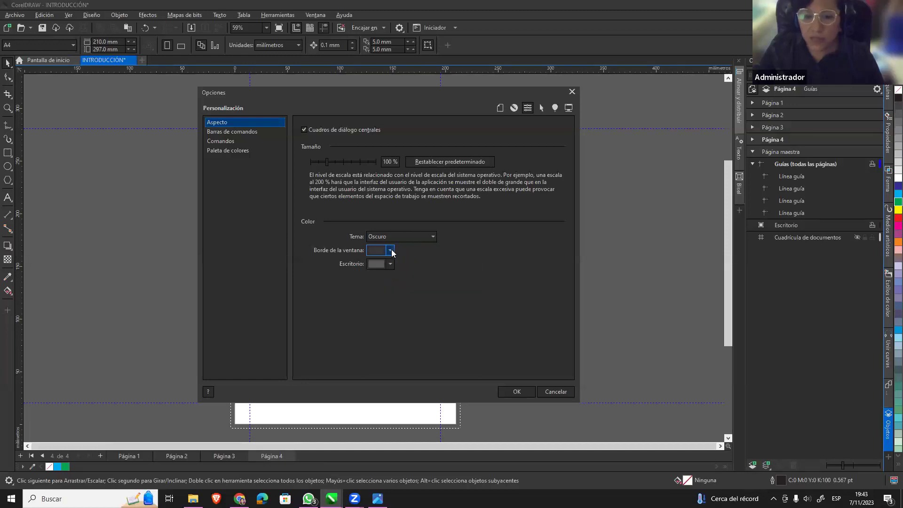
{"action": "left_click_drag", "start_coordinate": [406, 297], "coordinate": [413, 297]}
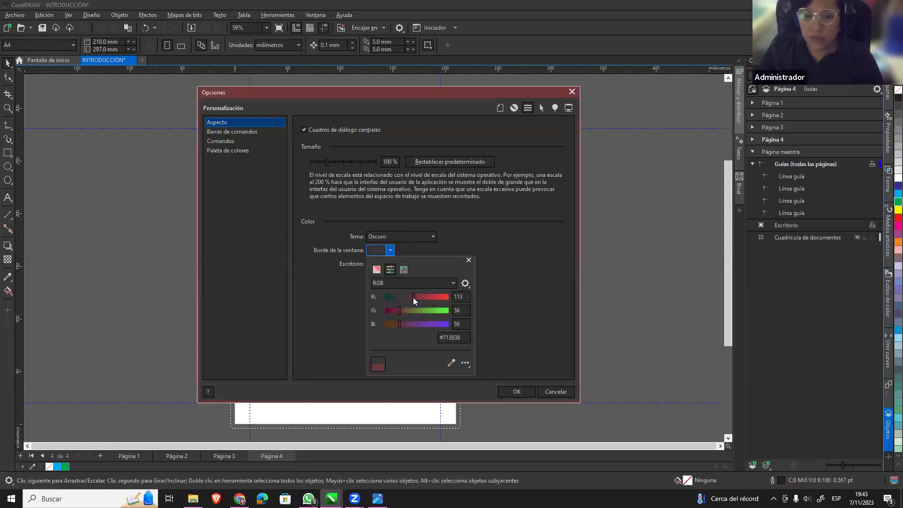
{"action": "mouse_move", "coordinate": [426, 300]}
{"action": "left_mouse_down"}
{"action": "mouse_move", "coordinate": [433, 297]}
{"action": "mouse_move", "coordinate": [404, 296]}
{"action": "mouse_move", "coordinate": [417, 313]}
{"action": "mouse_move", "coordinate": [401, 310]}
{"action": "left_mouse_up"}
{"action": "left_click", "coordinate": [418, 324]}
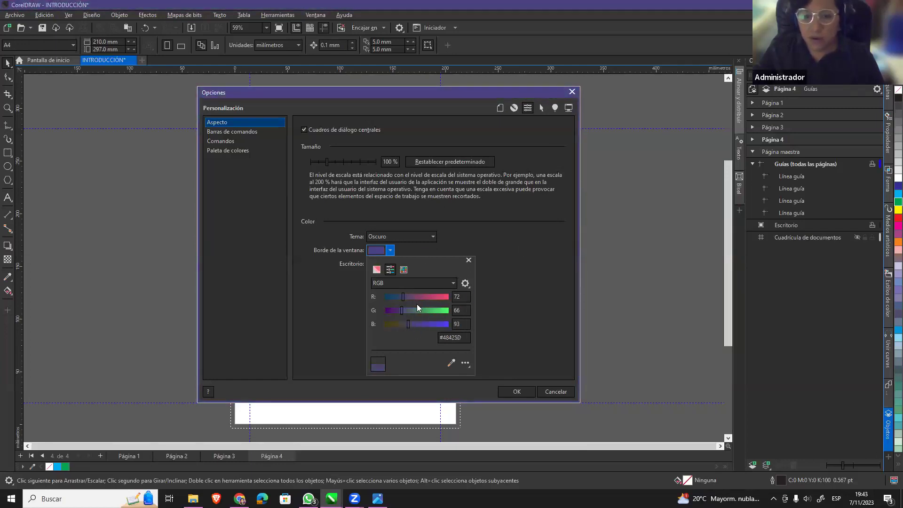
{"action": "left_click", "coordinate": [454, 242]}
{"action": "left_click", "coordinate": [391, 264]}
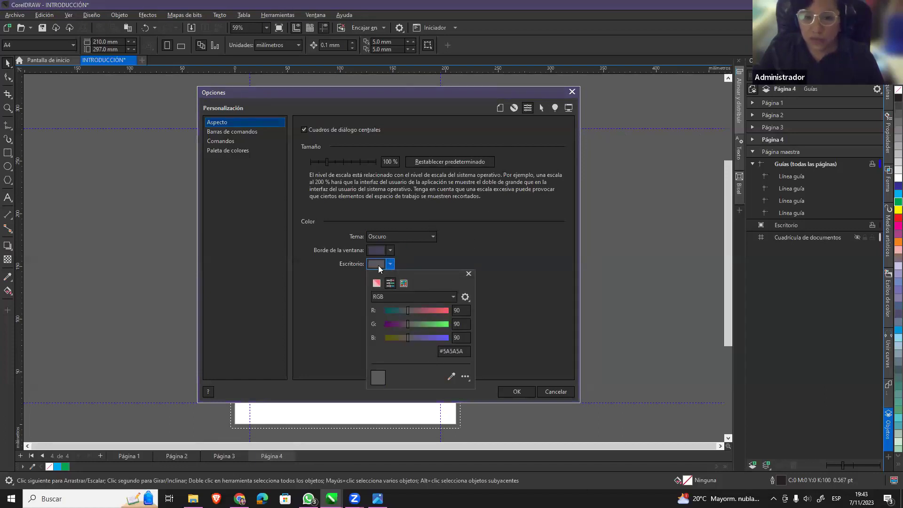
{"action": "left_click", "coordinate": [520, 255]}
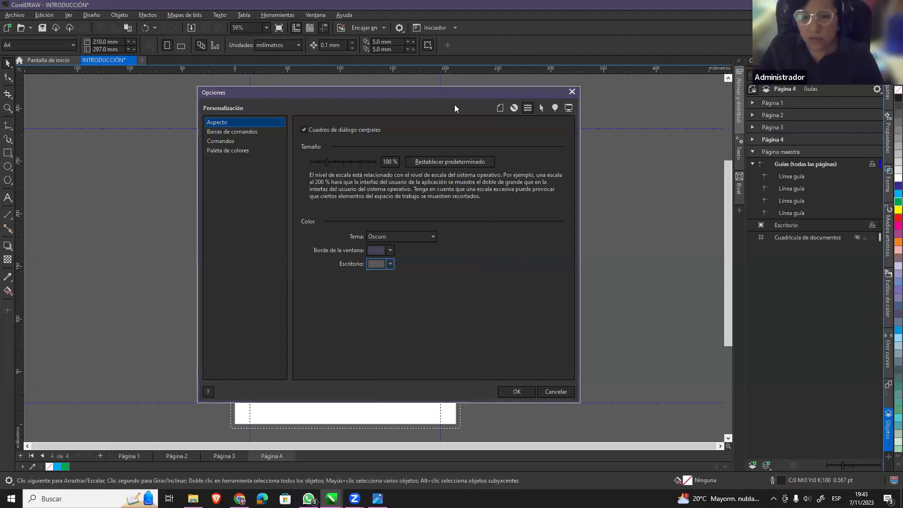
{"action": "left_click", "coordinate": [390, 250]}
{"action": "left_click", "coordinate": [394, 324]}
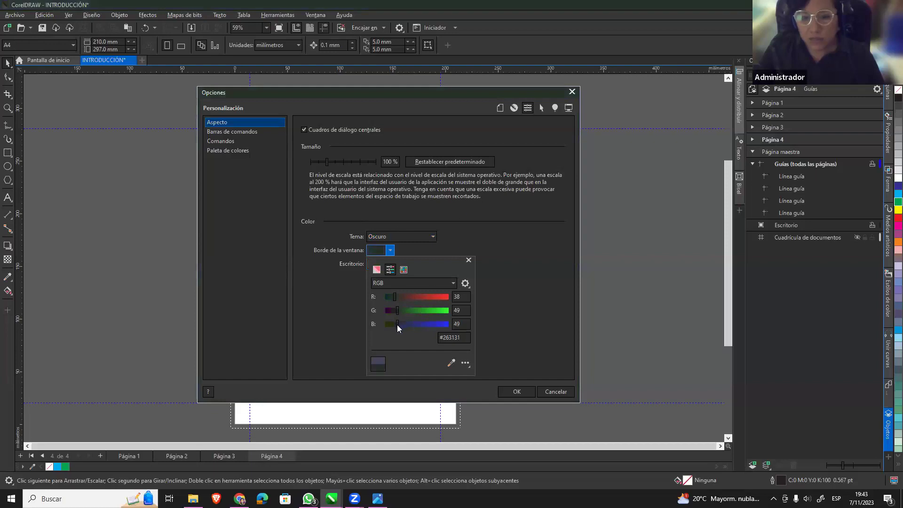
{"action": "left_click", "coordinate": [489, 267]}
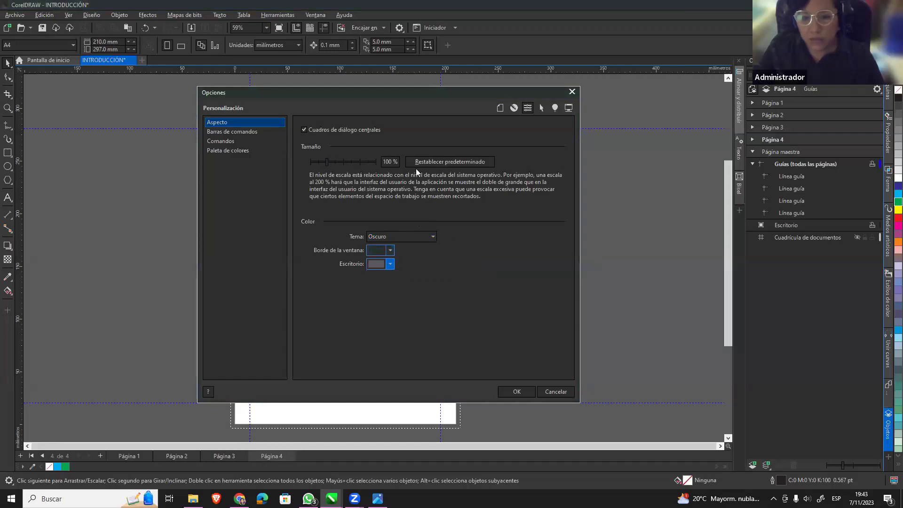
On Barras de comandos, try the contextual and layout toolbars, keeping small buttons.
{"action": "left_click", "coordinate": [248, 132]}
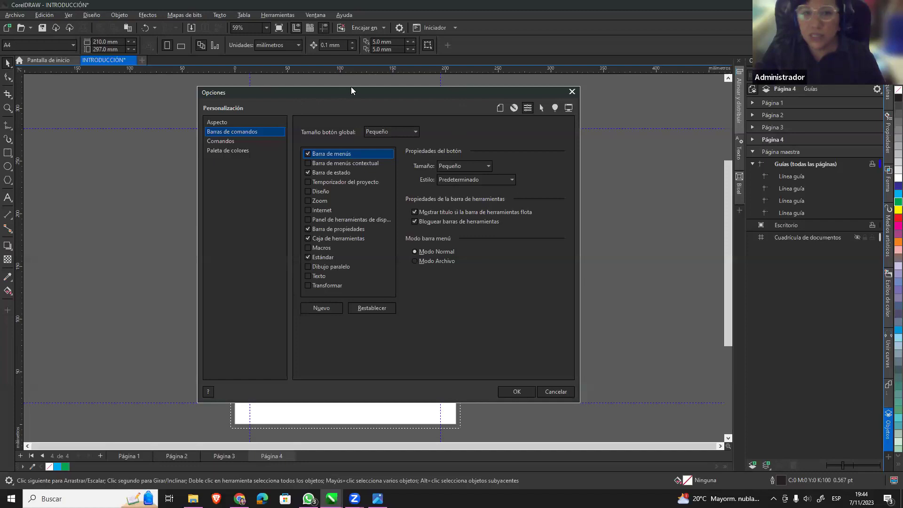
{"action": "left_click_drag", "start_coordinate": [357, 89], "coordinate": [373, 88]}
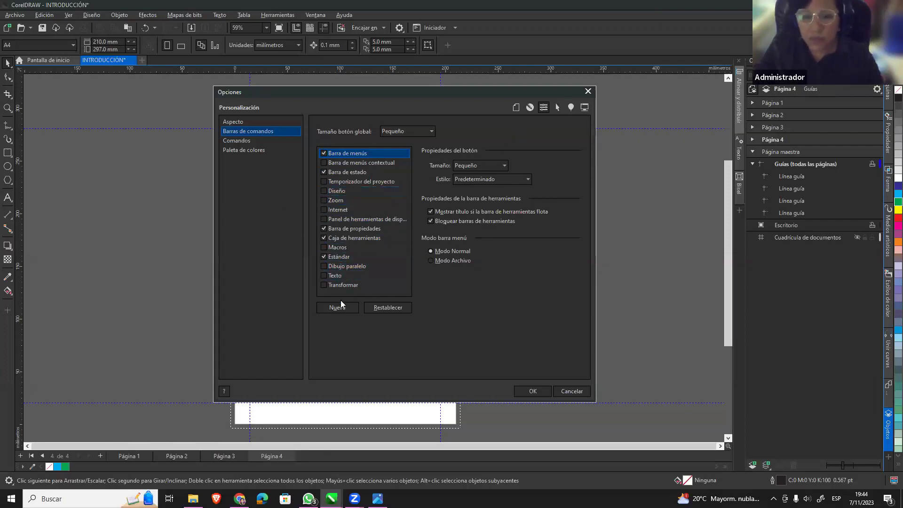
{"action": "left_click", "coordinate": [326, 161]}
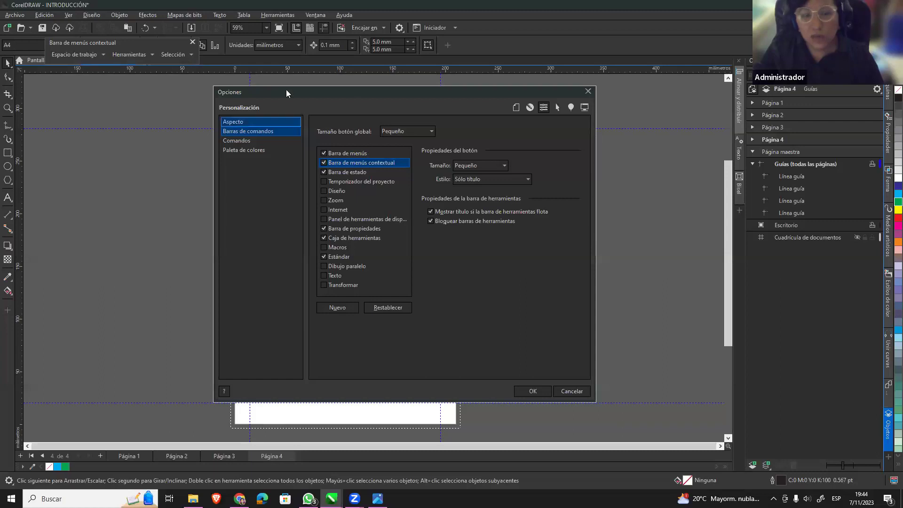
{"action": "left_click", "coordinate": [324, 191]}
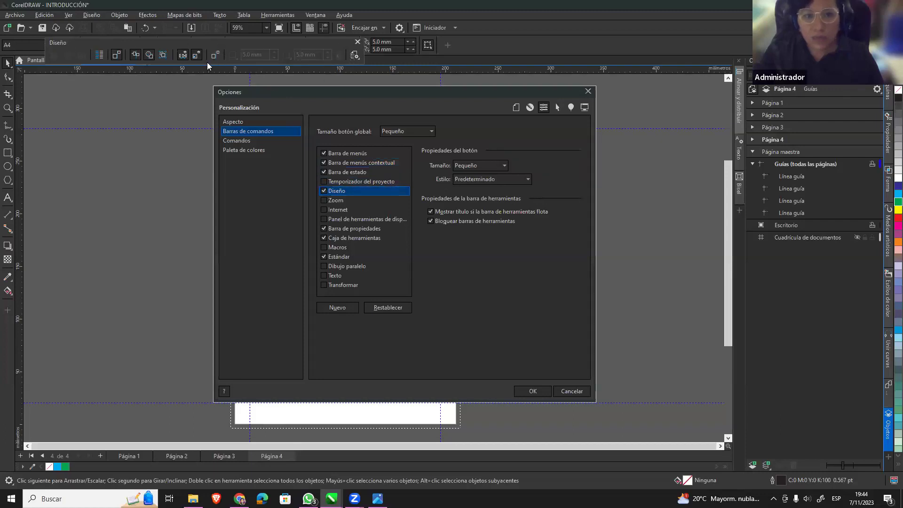
{"action": "left_click", "coordinate": [323, 191]}
{"action": "left_click", "coordinate": [323, 163]}
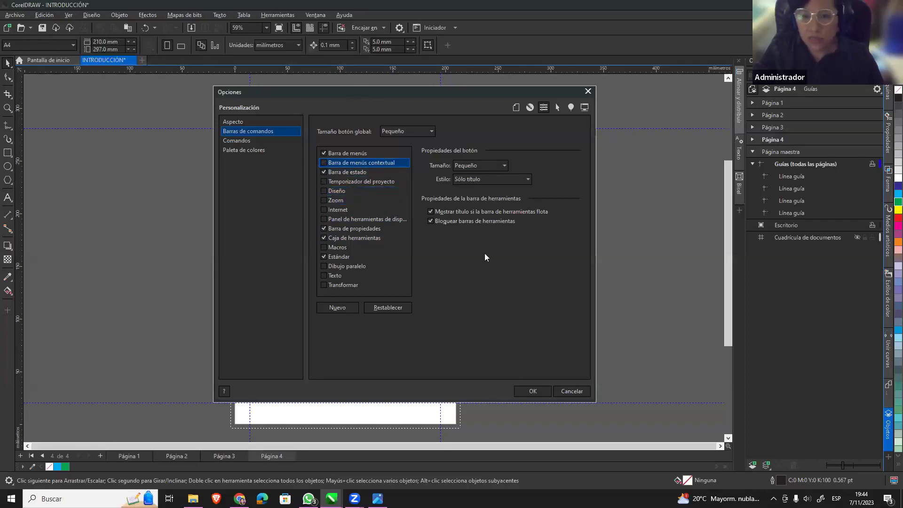
{"action": "left_click", "coordinate": [493, 168]}
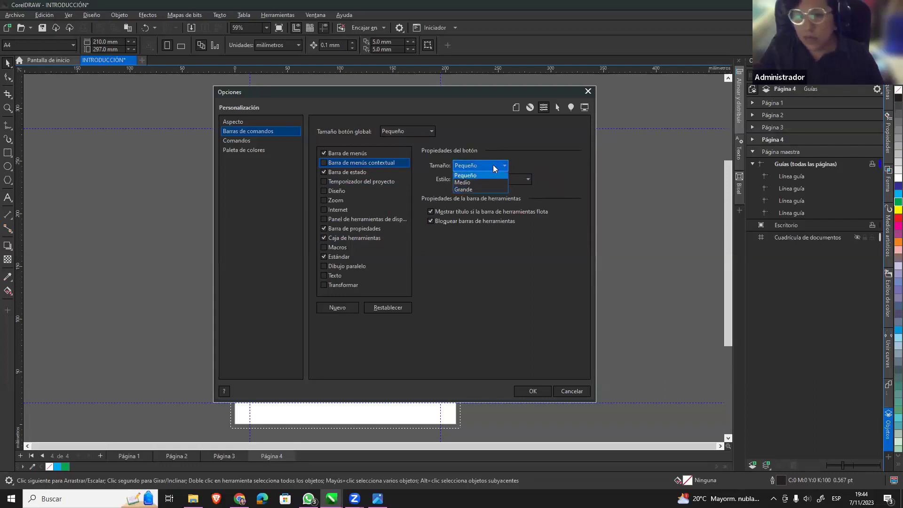
{"action": "left_click", "coordinate": [537, 164]}
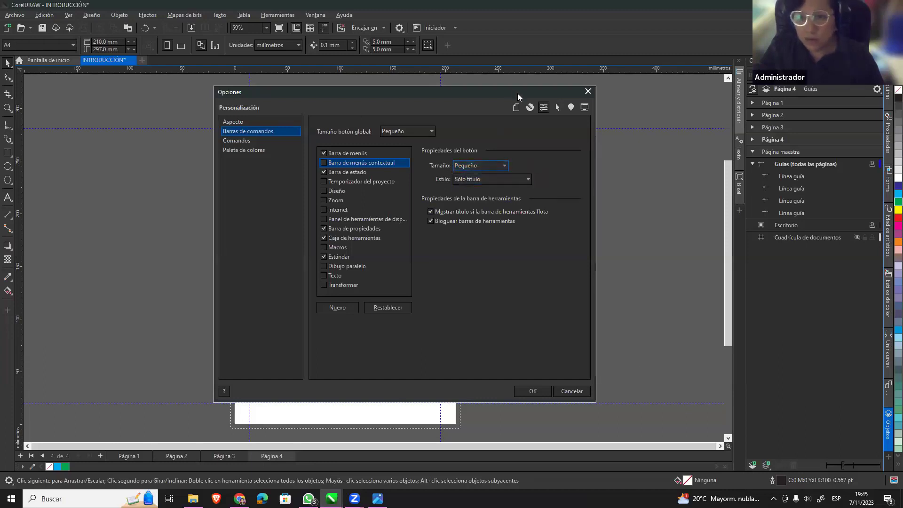
Toggle the menu bar, status bar and property bar off and back on.
{"action": "left_click_drag", "start_coordinate": [517, 93], "coordinate": [724, 136]}
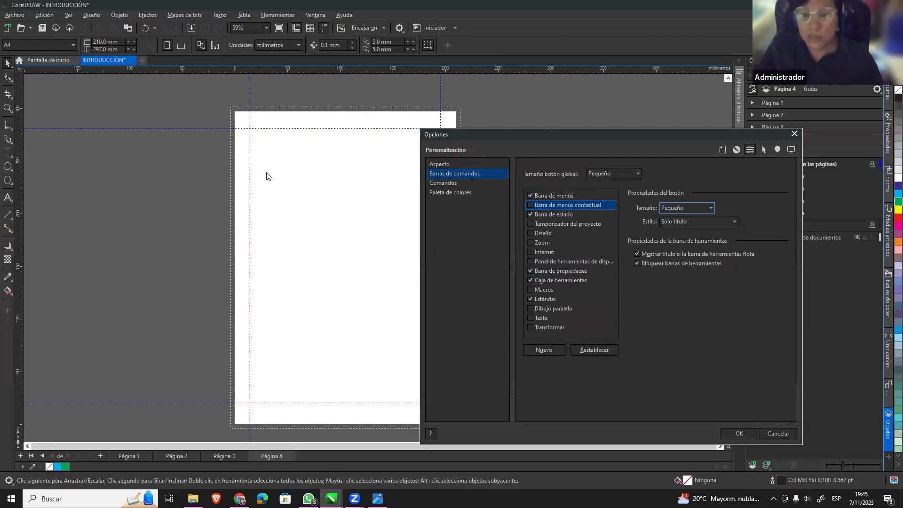
{"action": "left_click_drag", "start_coordinate": [600, 135], "coordinate": [436, 102]}
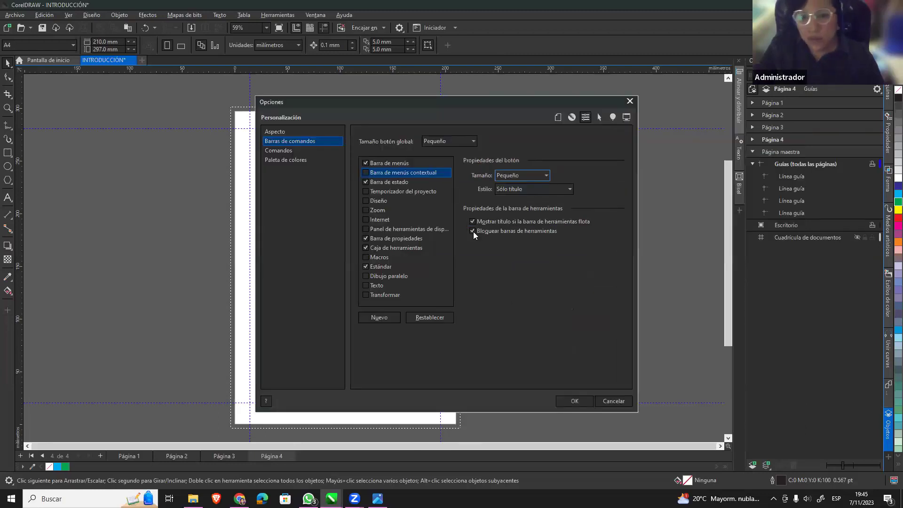
{"action": "left_click", "coordinate": [365, 163]}
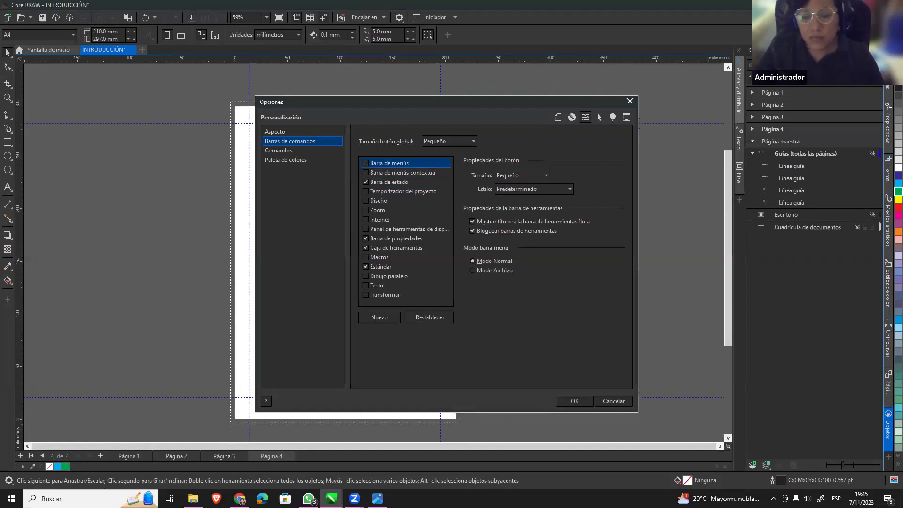
{"action": "left_click", "coordinate": [365, 163]}
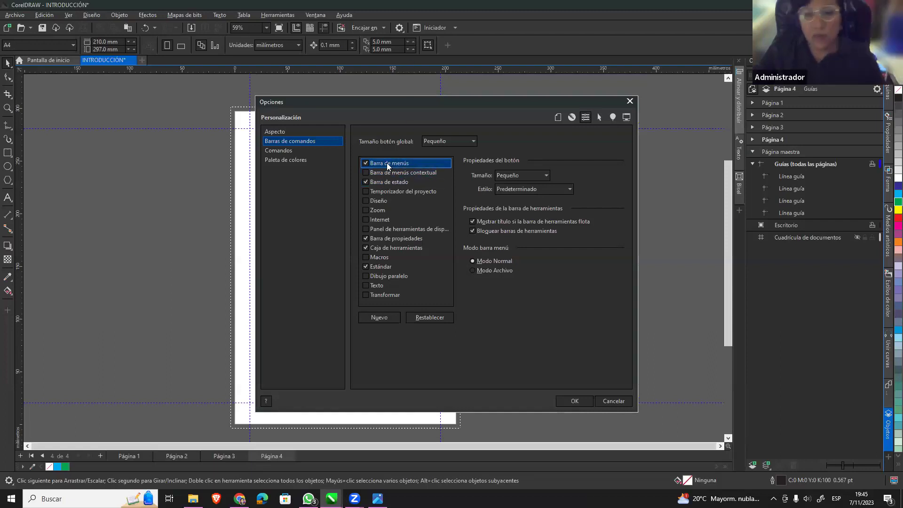
{"action": "left_click", "coordinate": [365, 163]}
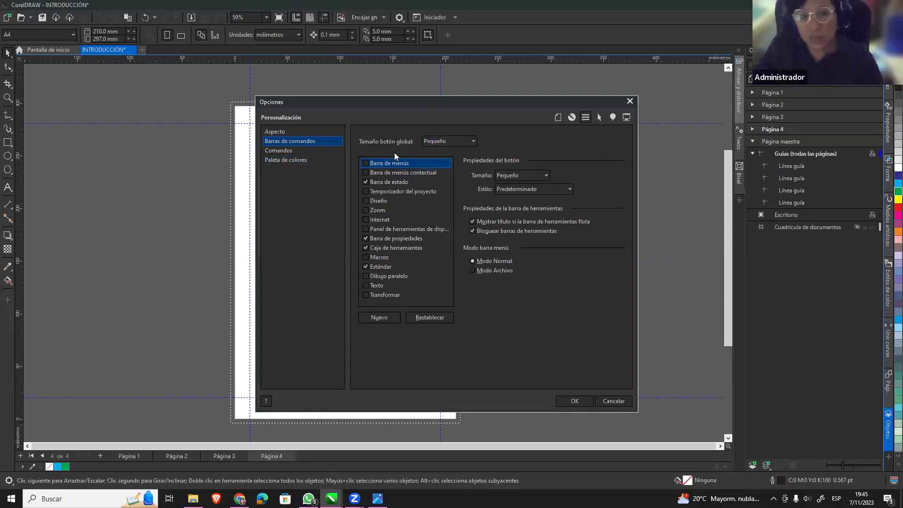
{"action": "left_click", "coordinate": [365, 163]}
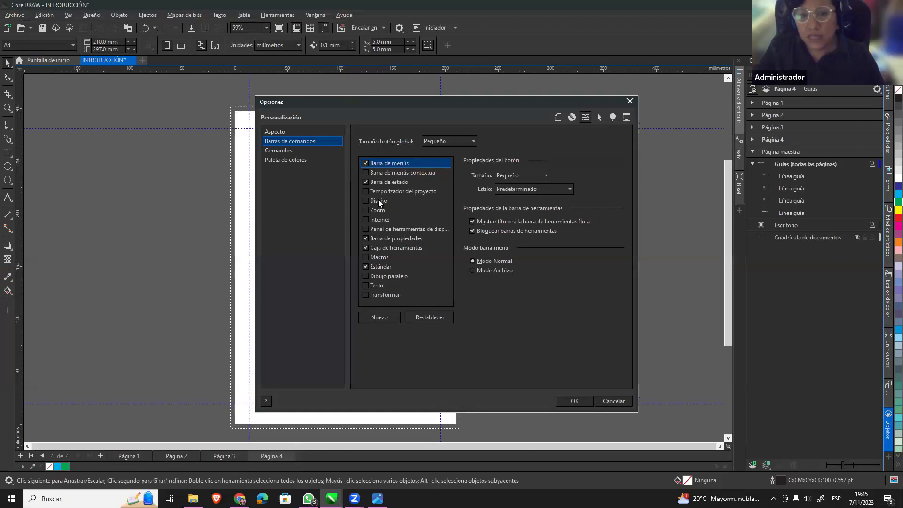
{"action": "left_click", "coordinate": [366, 181]}
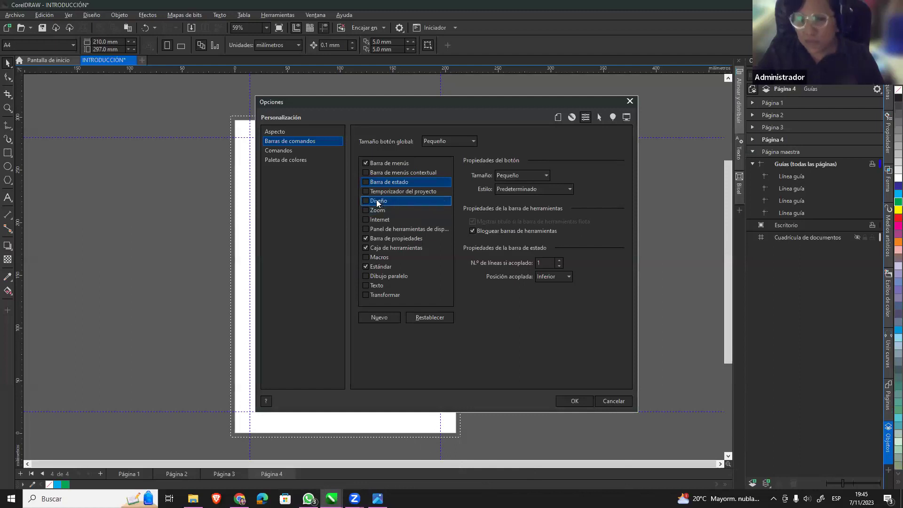
{"action": "left_click", "coordinate": [366, 182]}
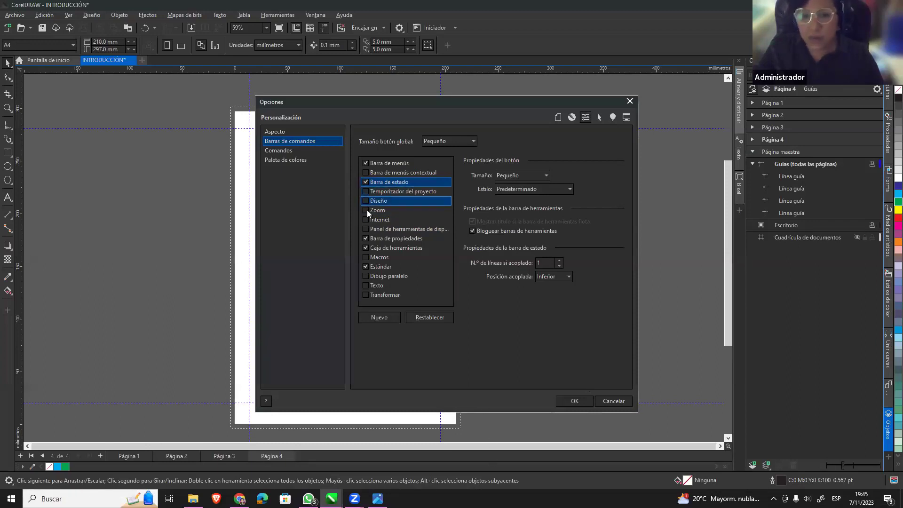
{"action": "left_click", "coordinate": [365, 238]}
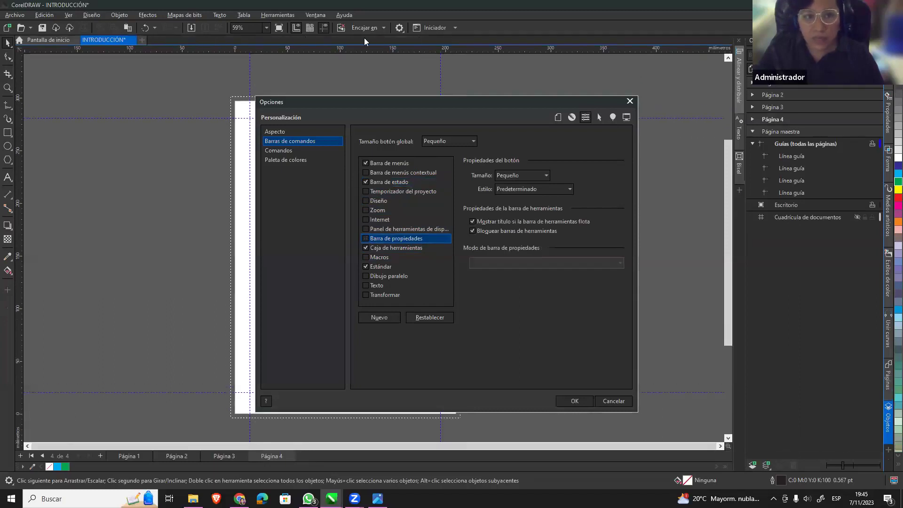
{"action": "left_click", "coordinate": [365, 238]}
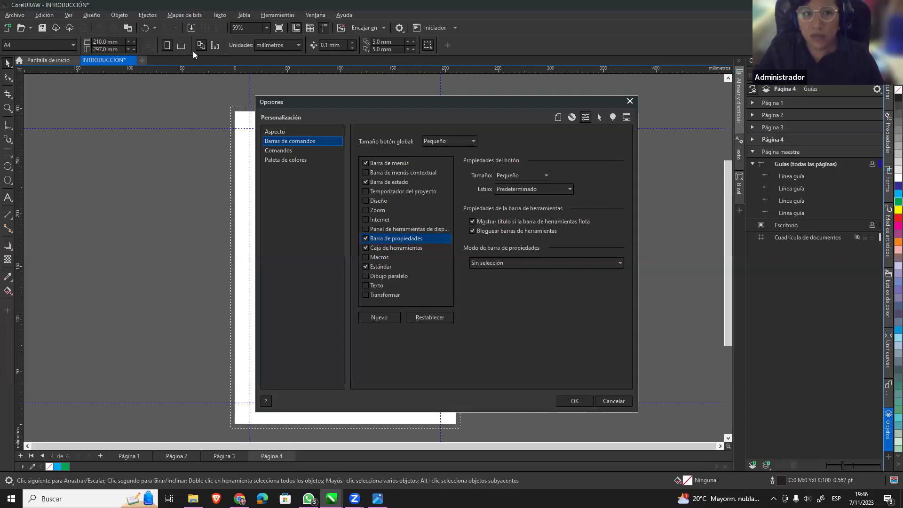
Toggle the toolbox and Estándar toolbar off and on, leaving Estándar displayed.
{"action": "left_click", "coordinate": [366, 248]}
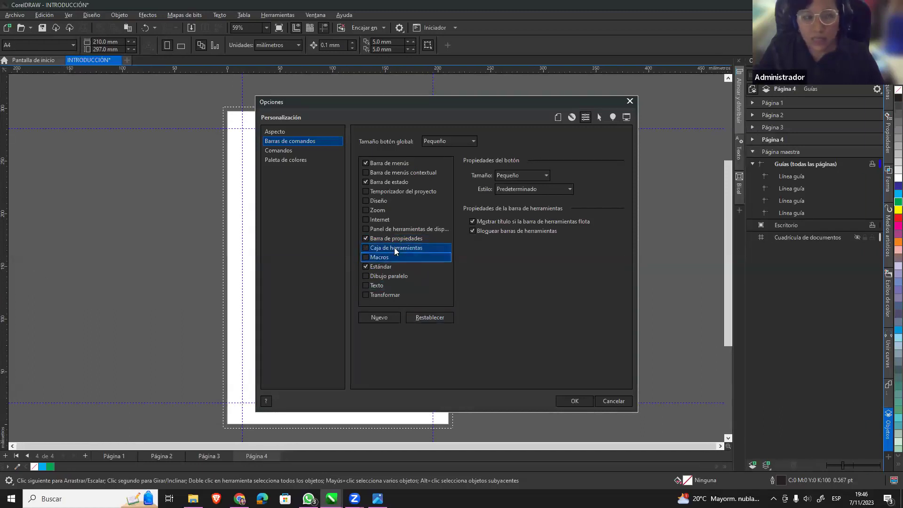
{"action": "left_click", "coordinate": [366, 247]}
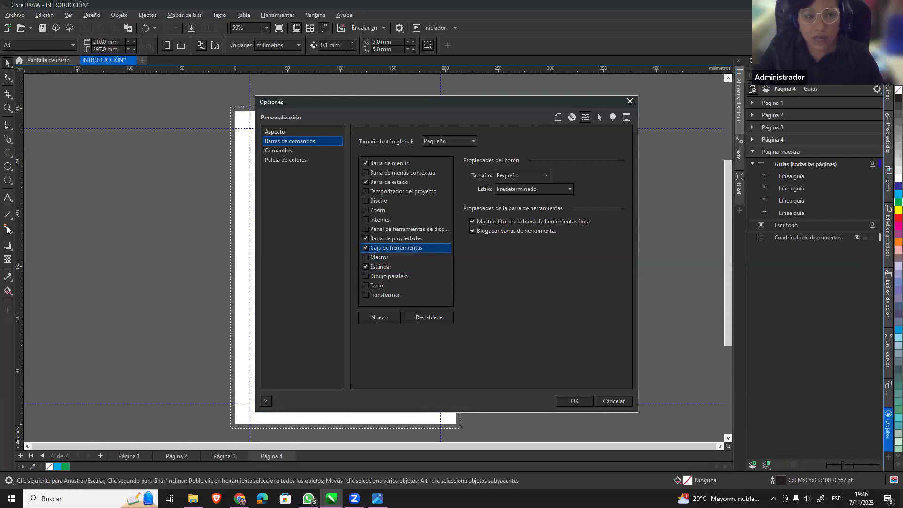
{"action": "left_click", "coordinate": [366, 266]}
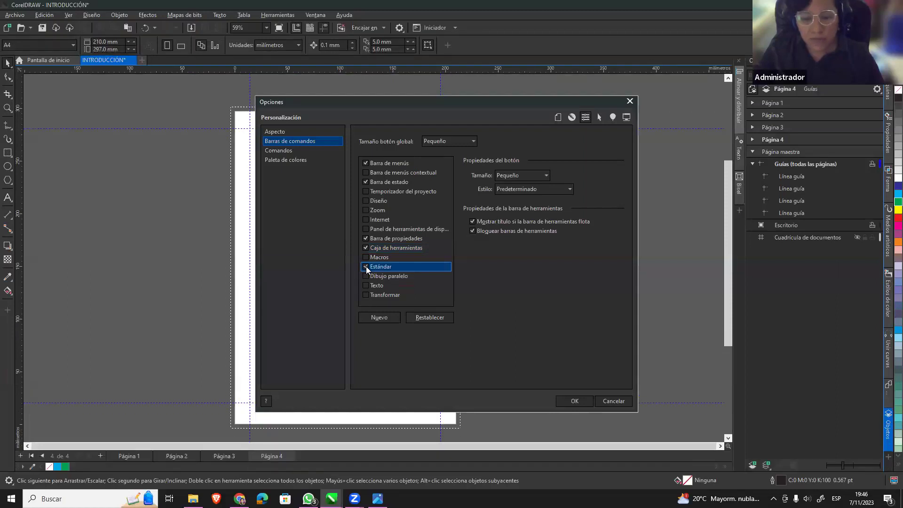
{"action": "left_click", "coordinate": [366, 266]}
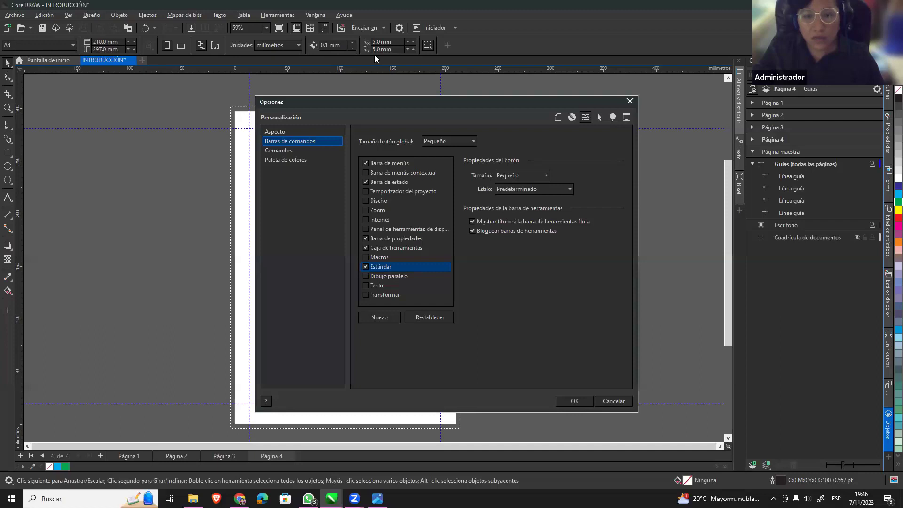
{"action": "left_click", "coordinate": [365, 266]}
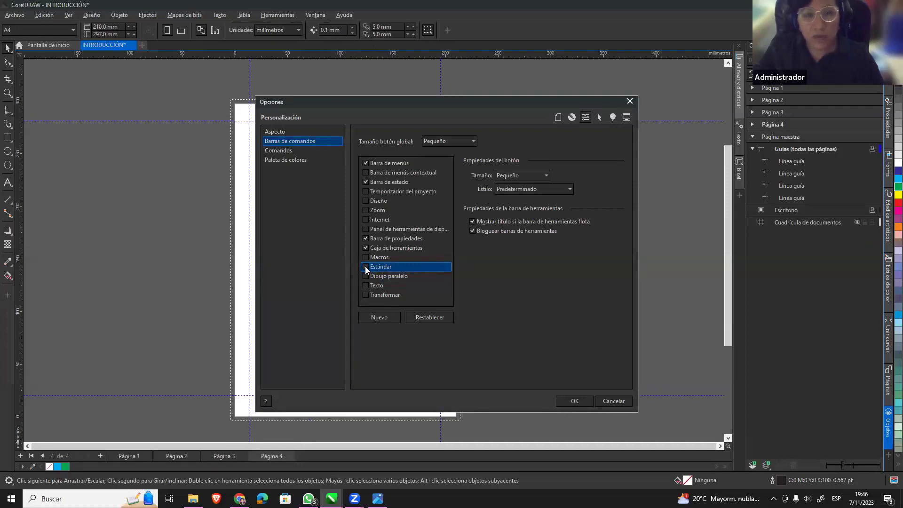
{"action": "left_click", "coordinate": [365, 266]}
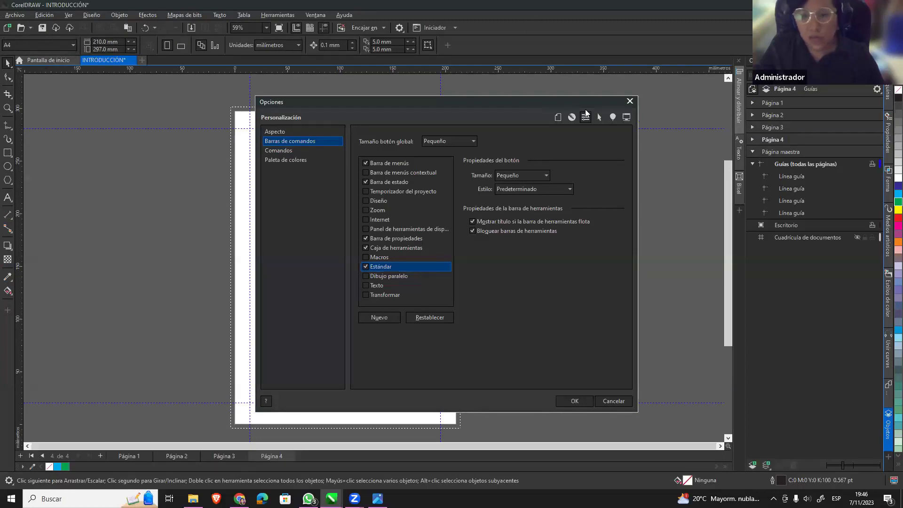
{"action": "left_click_drag", "start_coordinate": [532, 102], "coordinate": [467, 48]}
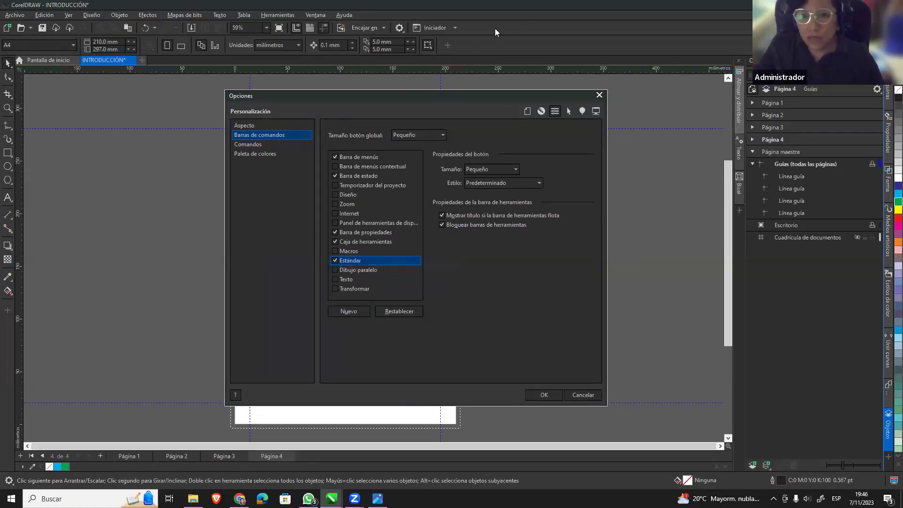
{"action": "mouse_move", "coordinate": [533, 98]}
{"action": "left_mouse_down"}
{"action": "mouse_move", "coordinate": [575, 114]}
{"action": "mouse_move", "coordinate": [564, 103]}
{"action": "left_mouse_up"}
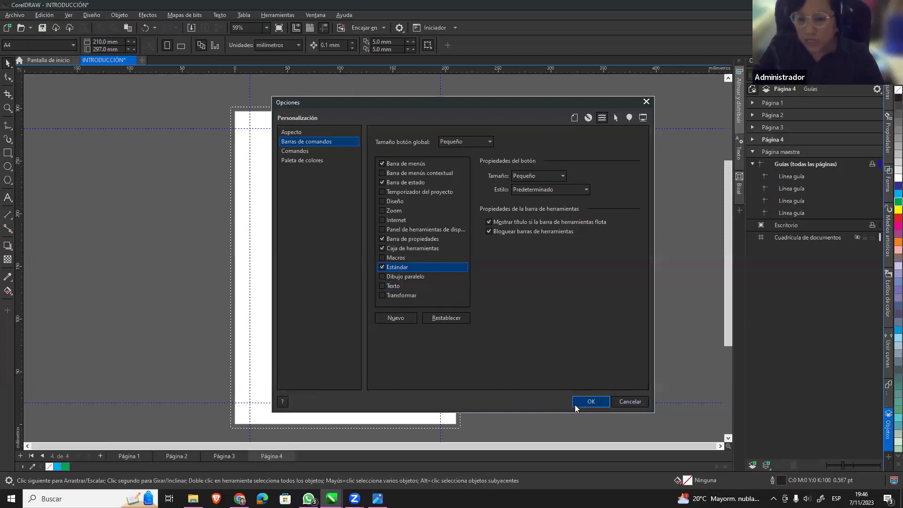
Review the Comandos and Paleta de colores pages, then confirm Opciones with OK.
{"action": "left_click", "coordinate": [298, 153]}
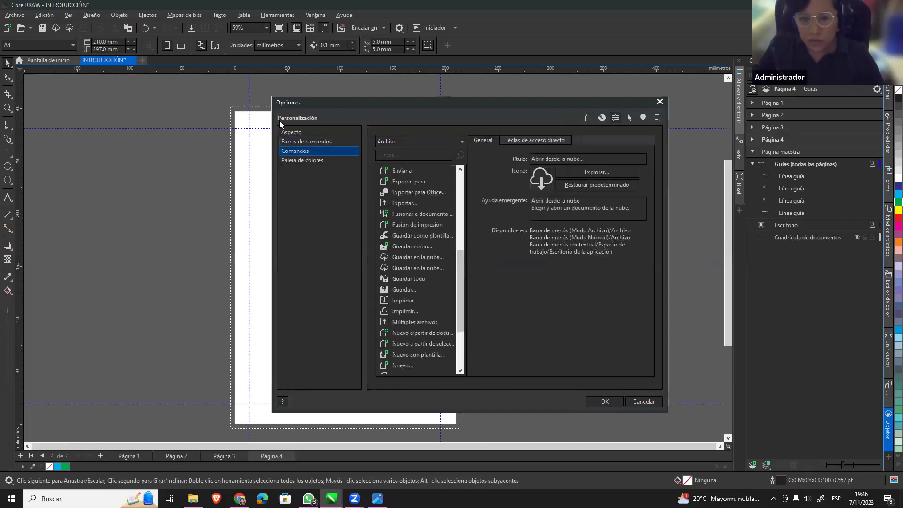
{"action": "left_click", "coordinate": [305, 160]}
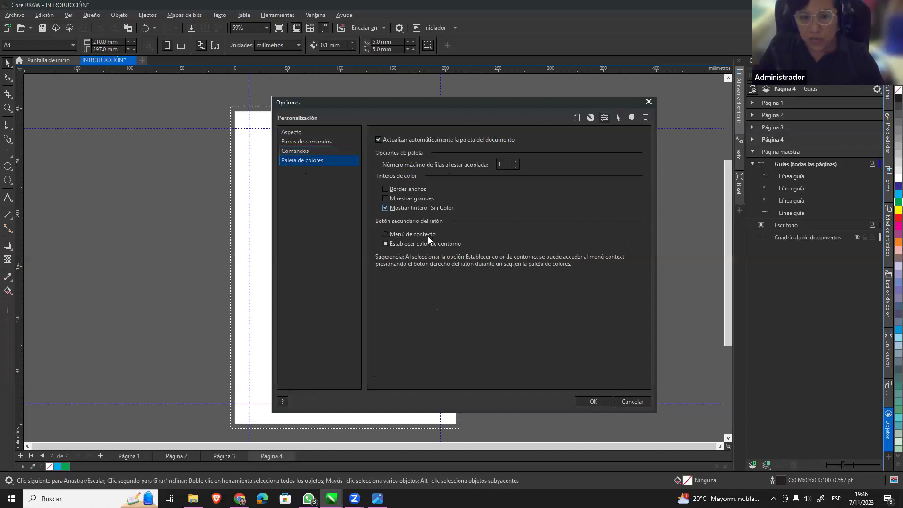
{"action": "left_click", "coordinate": [594, 402]}
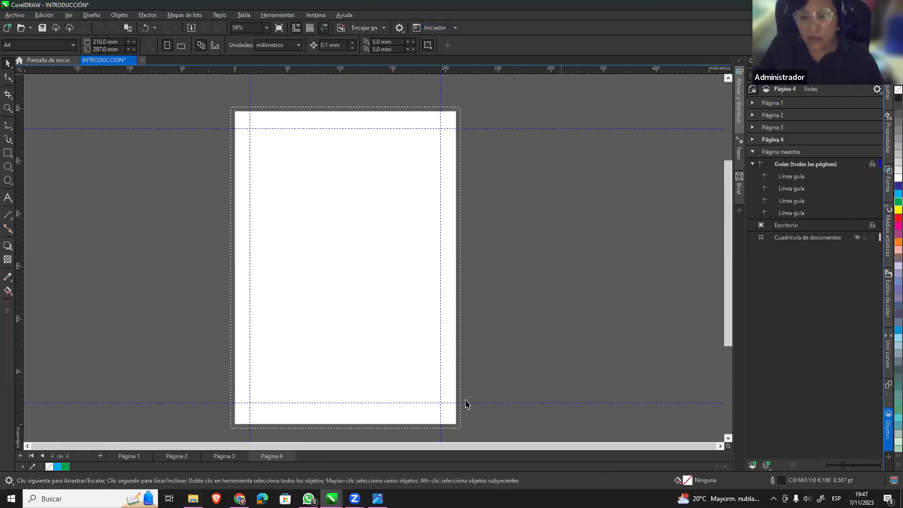
{"action": "left_click", "coordinate": [400, 28]}
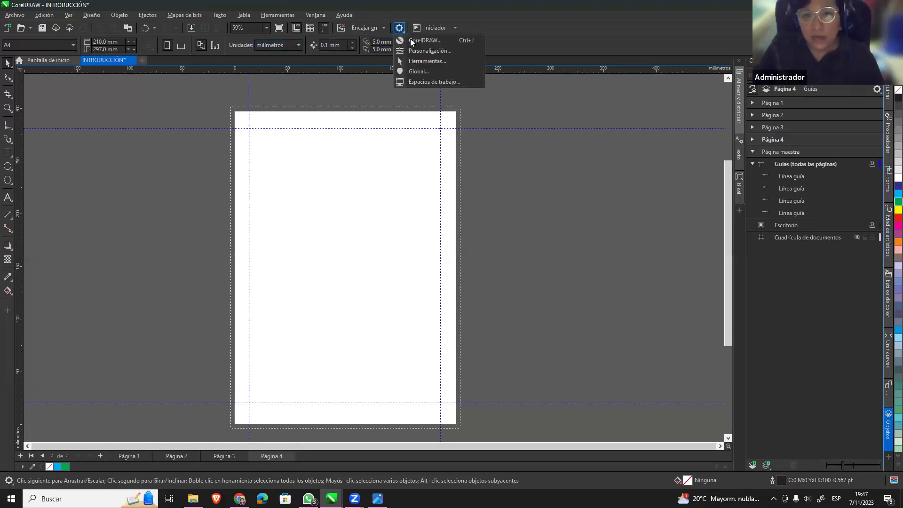
{"action": "left_click", "coordinate": [455, 83]}
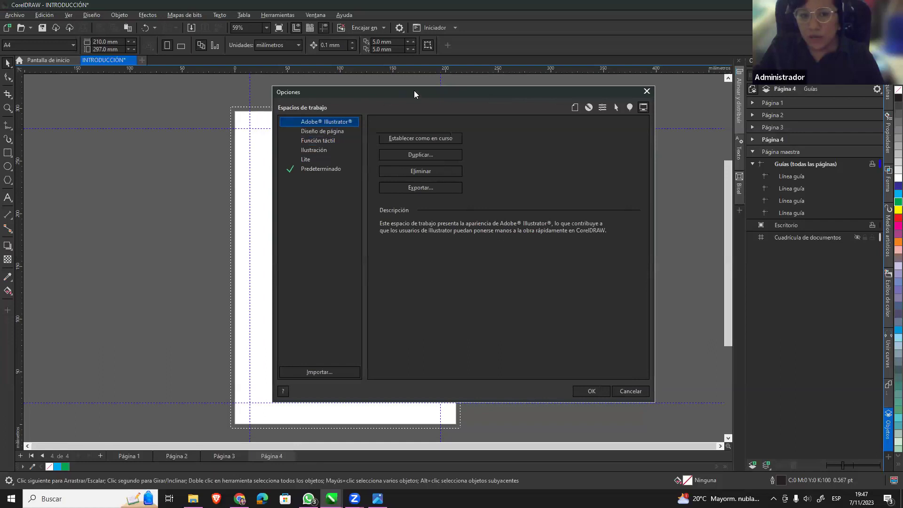
{"action": "left_click_drag", "start_coordinate": [414, 91], "coordinate": [523, 90]}
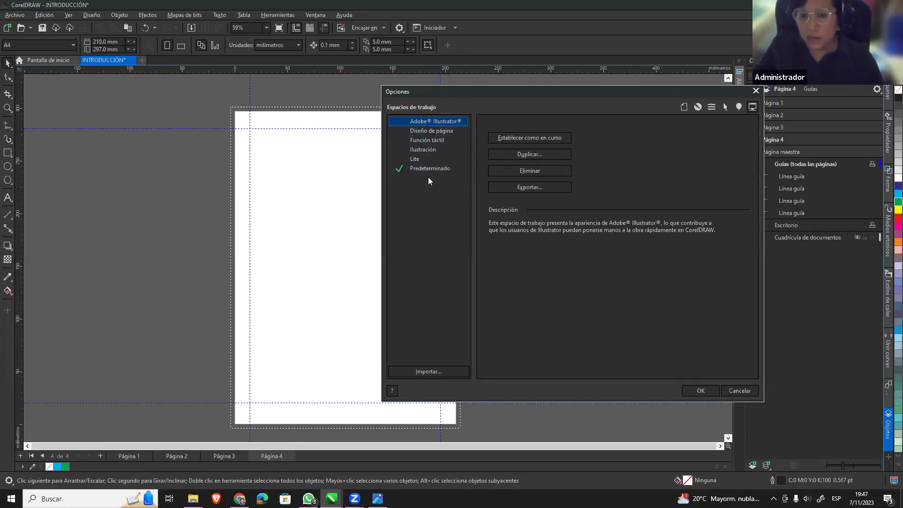
{"action": "left_click", "coordinate": [441, 167]}
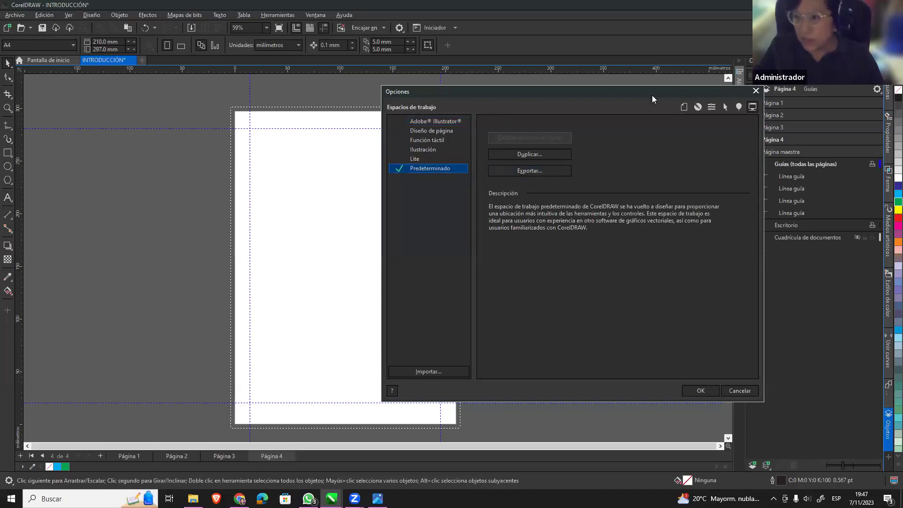
{"action": "left_click_drag", "start_coordinate": [600, 93], "coordinate": [463, 85]}
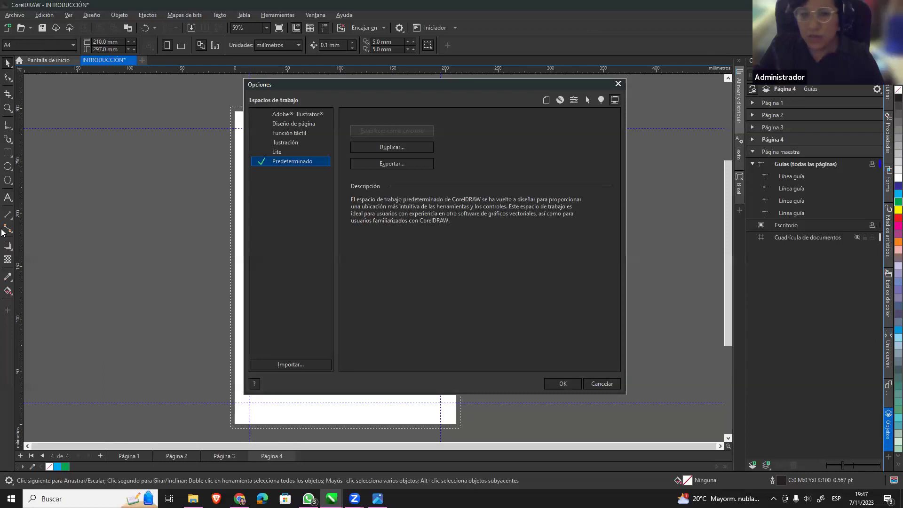
{"action": "left_click", "coordinate": [309, 125]}
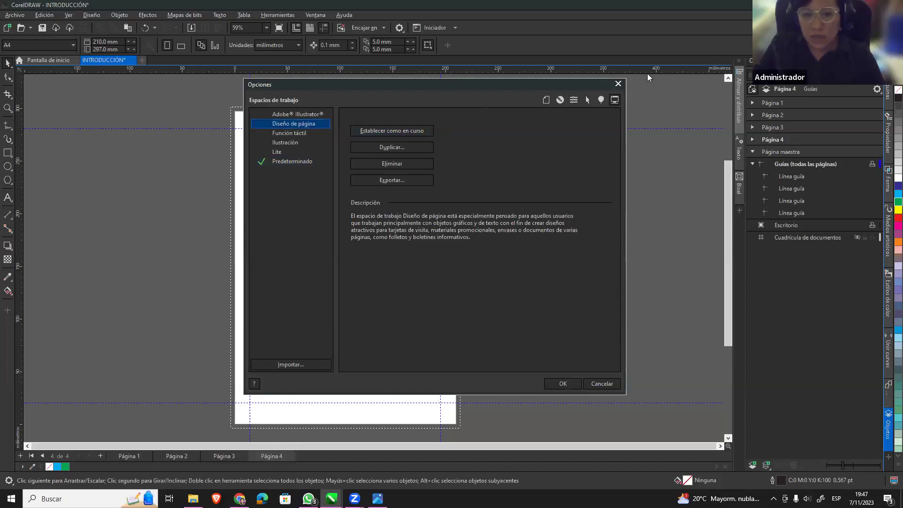
{"action": "left_click", "coordinate": [311, 163]}
{"action": "left_click", "coordinate": [563, 384]}
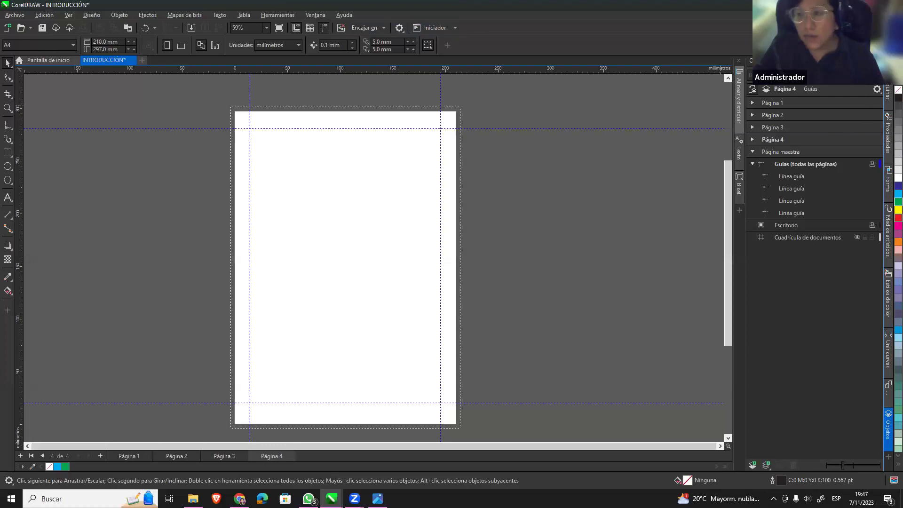
Switch the side docker through Esquinas and Forma to Medios artísticos.
{"action": "left_click", "coordinate": [889, 104]}
{"action": "left_click", "coordinate": [889, 109]}
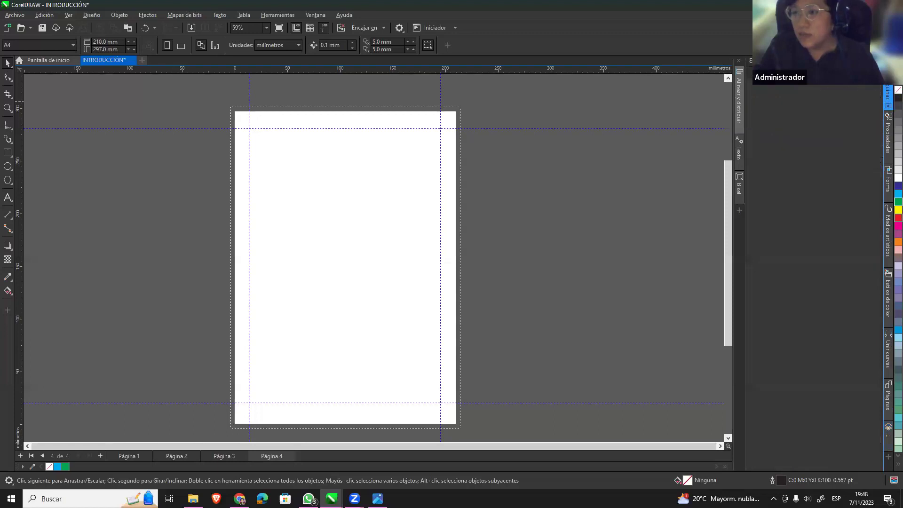
{"action": "left_click", "coordinate": [888, 106]}
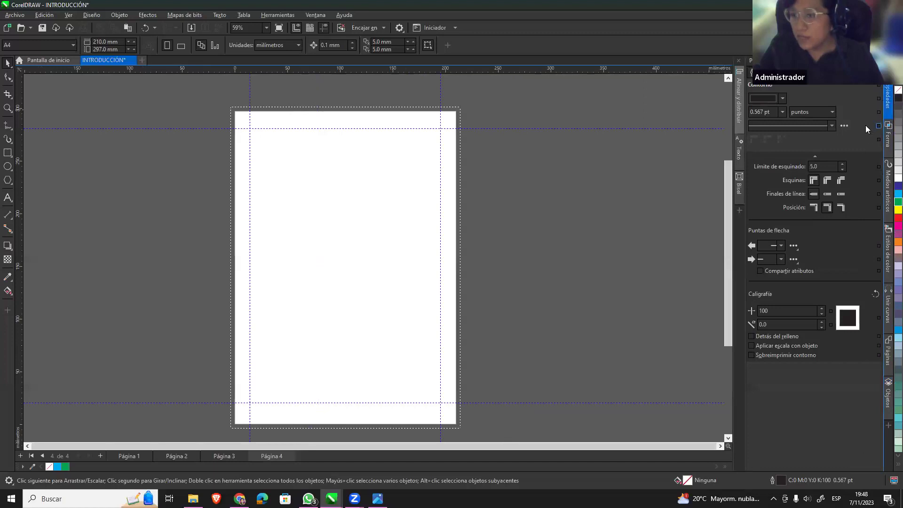
{"action": "left_click", "coordinate": [889, 137]}
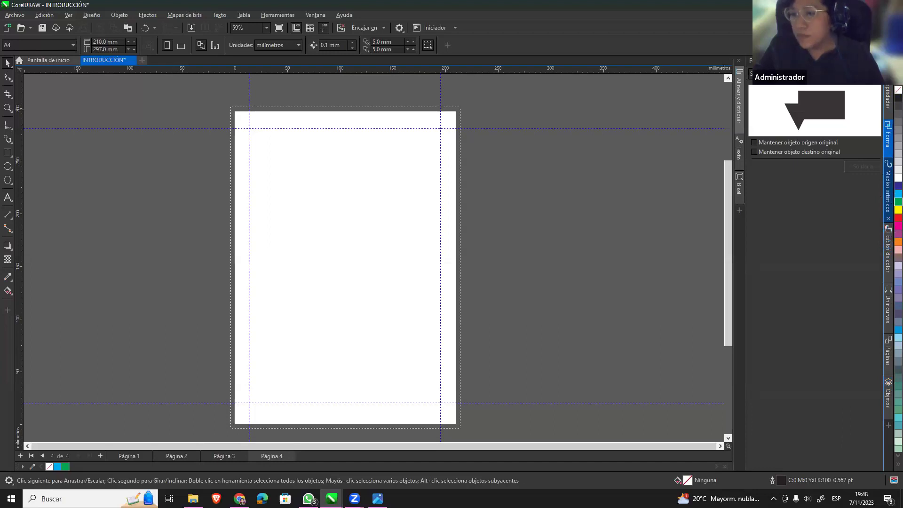
{"action": "left_click", "coordinate": [887, 189]}
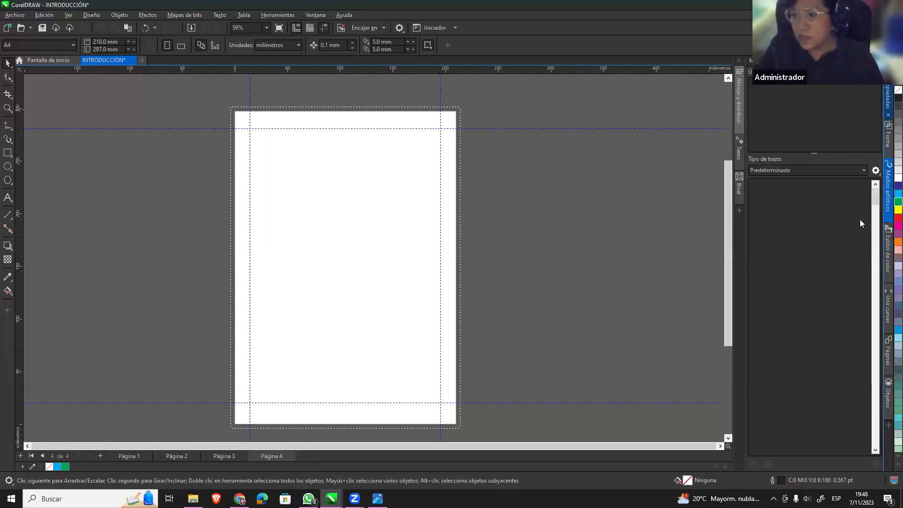
Browse the program options and Corel applications lists, then open the Ventana menu.
{"action": "left_click", "coordinate": [402, 30]}
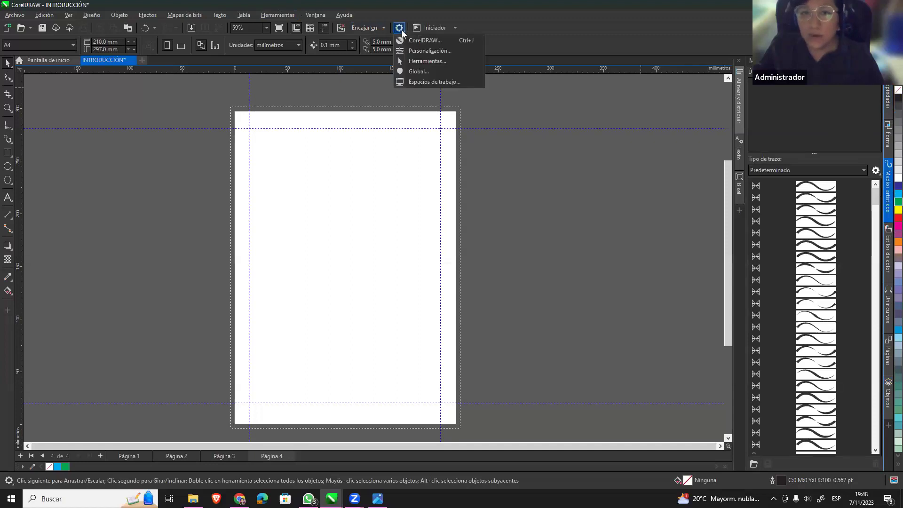
{"action": "left_click", "coordinate": [456, 29]}
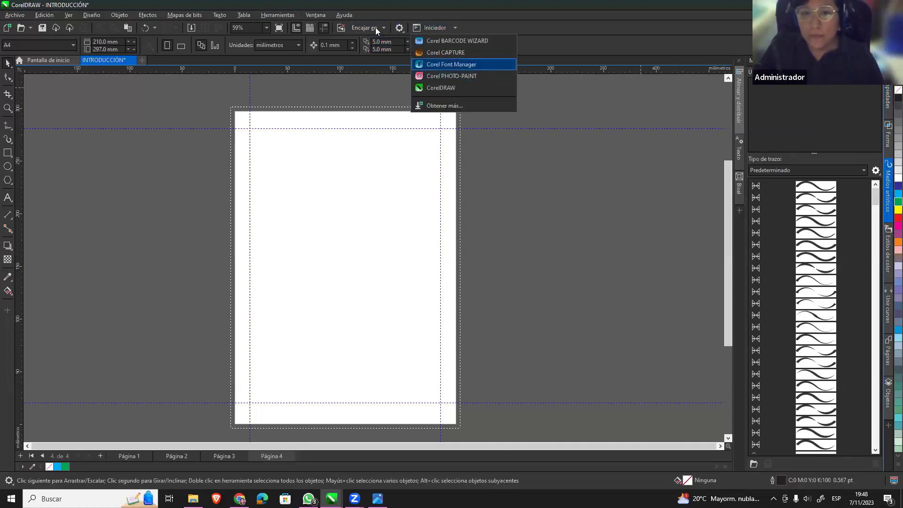
{"action": "left_click", "coordinate": [404, 31]}
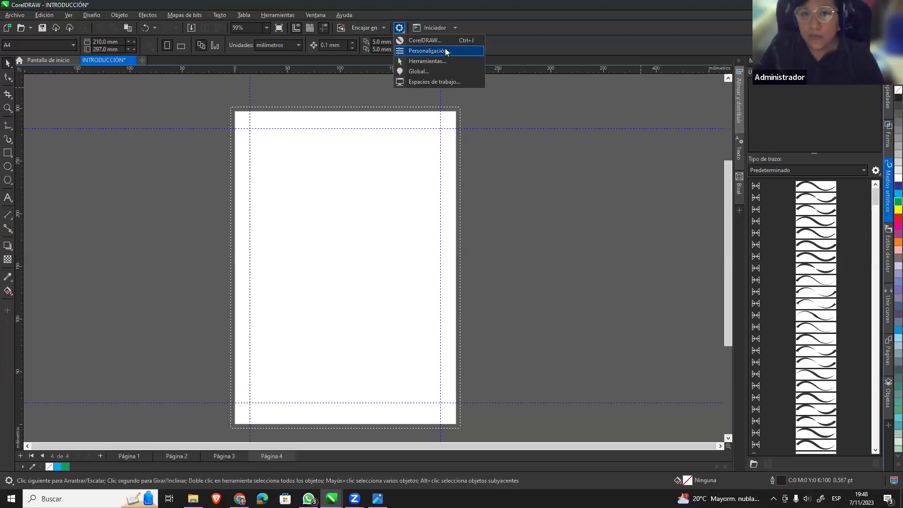
{"action": "left_click", "coordinate": [445, 81]}
{"action": "left_click", "coordinate": [318, 16]}
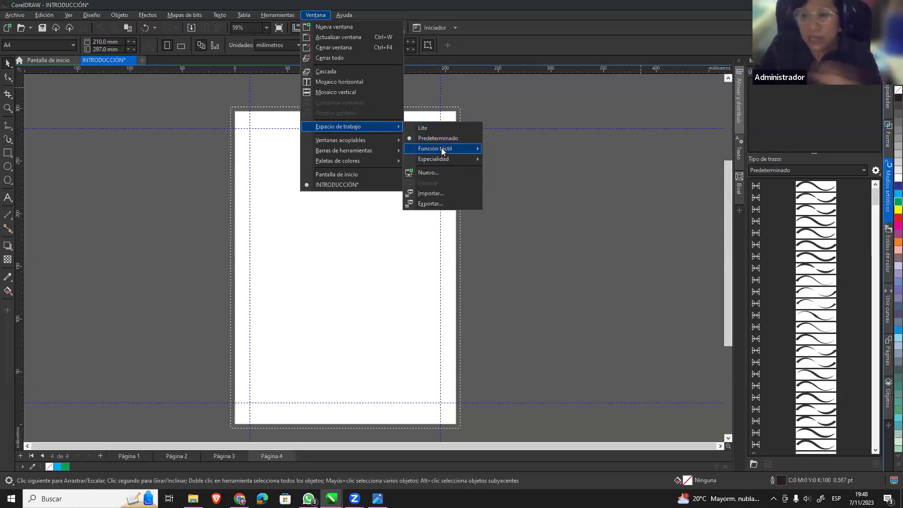
{"action": "mouse_move", "coordinate": [341, 139]}
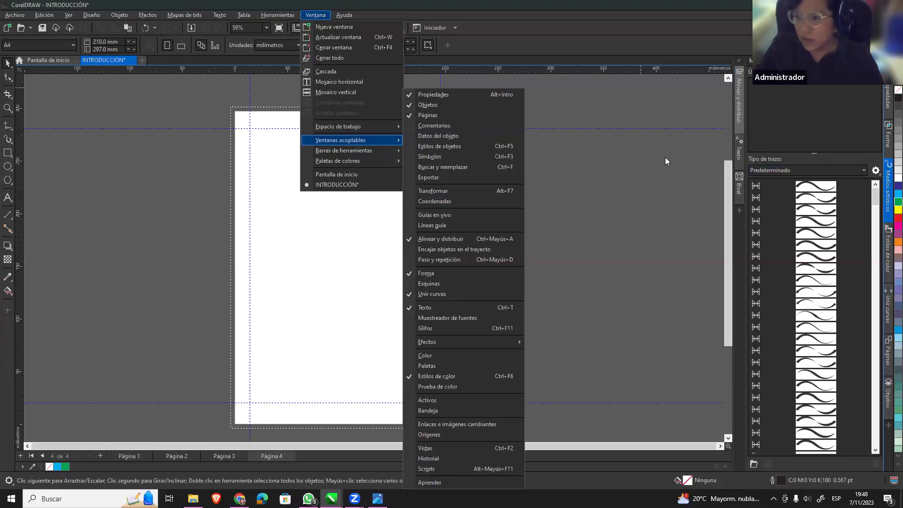
Undock and close the Medios artísticos, Estilos de color and Unir curvas dockers.
{"action": "left_click", "coordinate": [676, 137]}
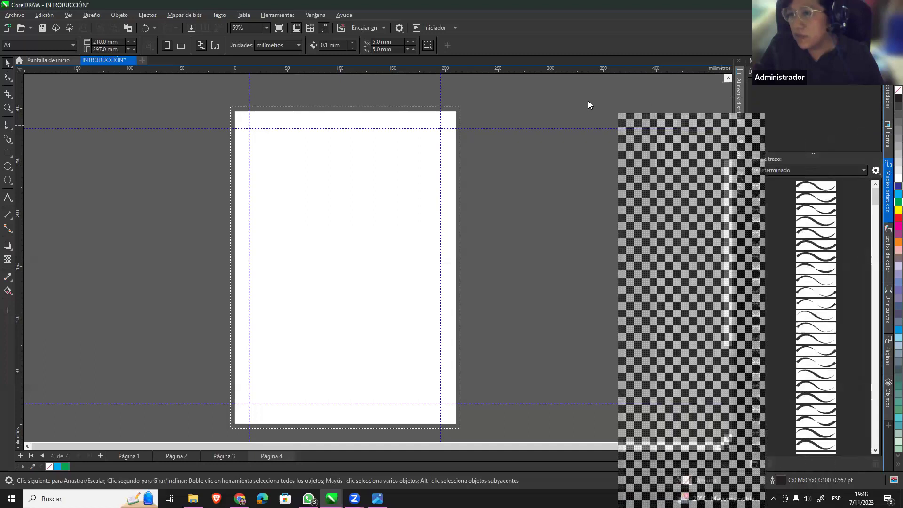
{"action": "left_click_drag", "start_coordinate": [799, 61], "coordinate": [666, 99]}
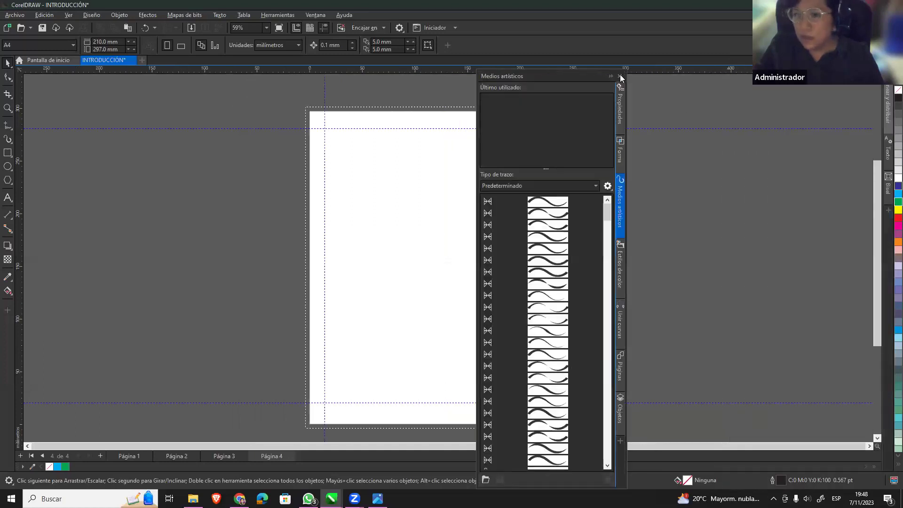
{"action": "mouse_move", "coordinate": [588, 76]}
{"action": "left_mouse_down"}
{"action": "mouse_move", "coordinate": [715, 102]}
{"action": "mouse_move", "coordinate": [622, 201]}
{"action": "left_mouse_up"}
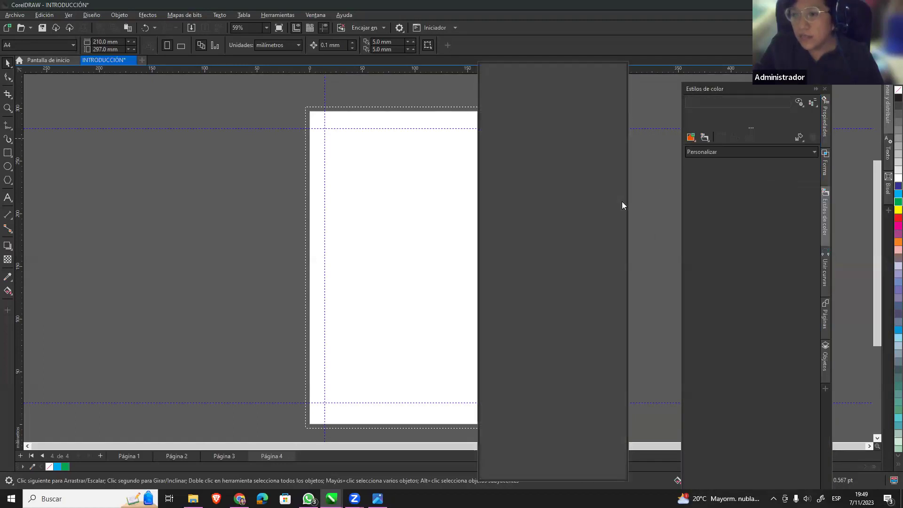
{"action": "left_click", "coordinate": [620, 69]}
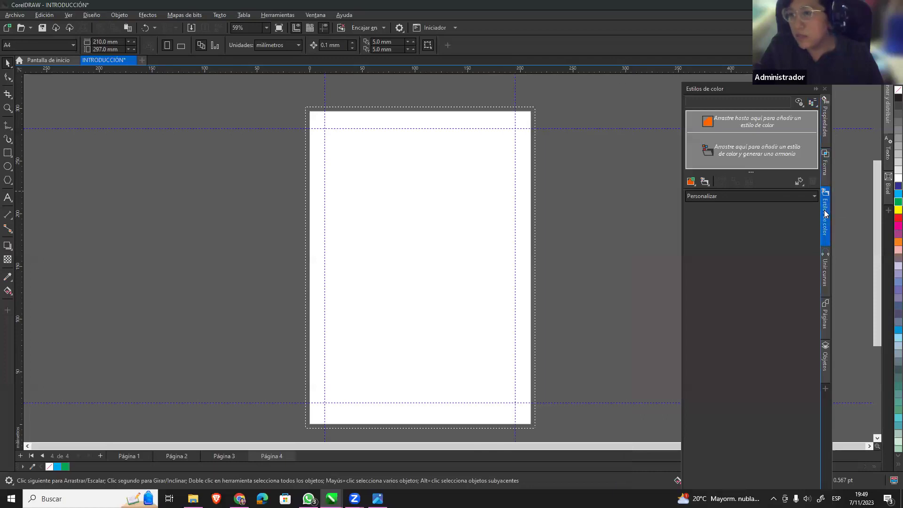
{"action": "left_click_drag", "start_coordinate": [825, 220], "coordinate": [559, 191]}
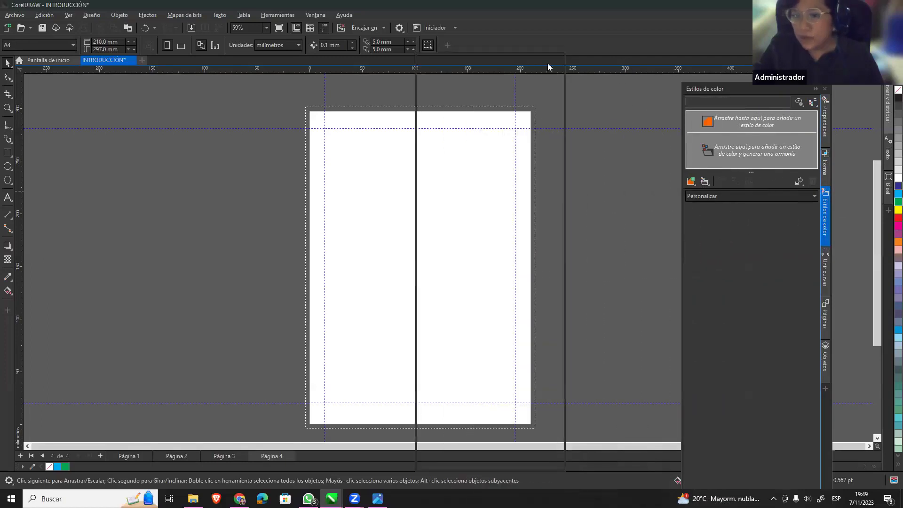
{"action": "left_click", "coordinate": [558, 60]}
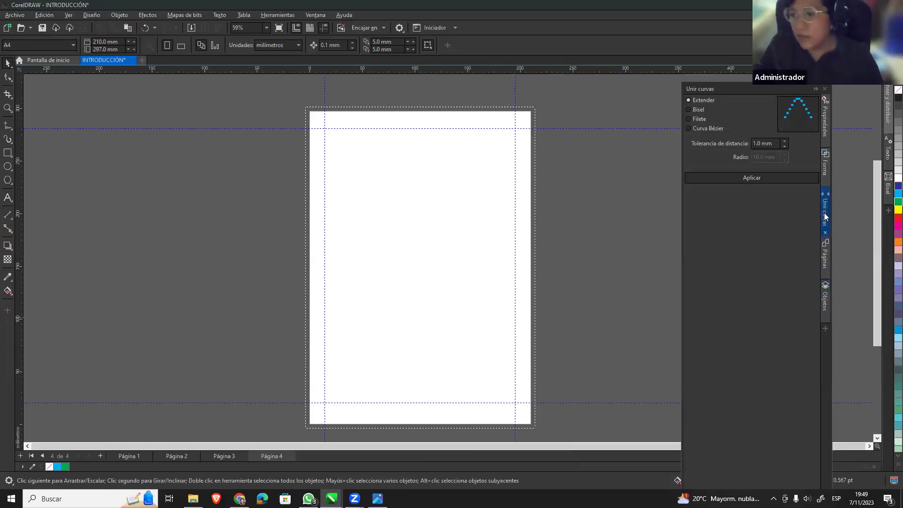
{"action": "left_click_drag", "start_coordinate": [825, 204], "coordinate": [585, 141]}
{"action": "left_click", "coordinate": [588, 74]}
Cycle docker tabs Propiedades, Forma and Páginas, ending on Objetos, and open Ventana.
{"action": "left_click", "coordinate": [827, 126]}
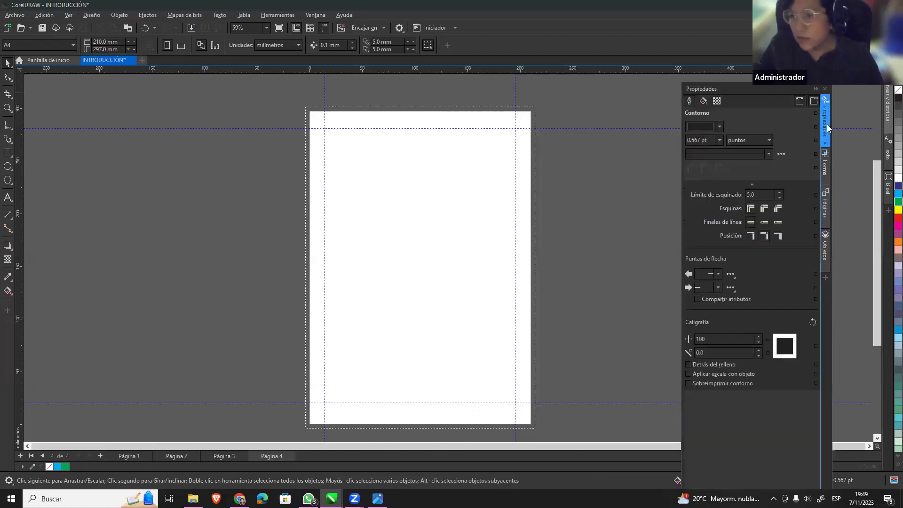
{"action": "left_click", "coordinate": [827, 172]}
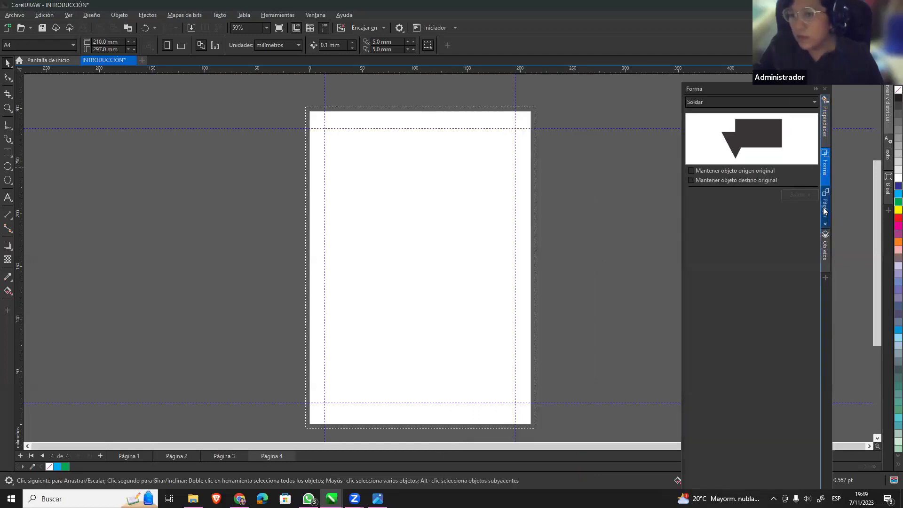
{"action": "left_click", "coordinate": [827, 214]}
{"action": "left_click", "coordinate": [825, 247]}
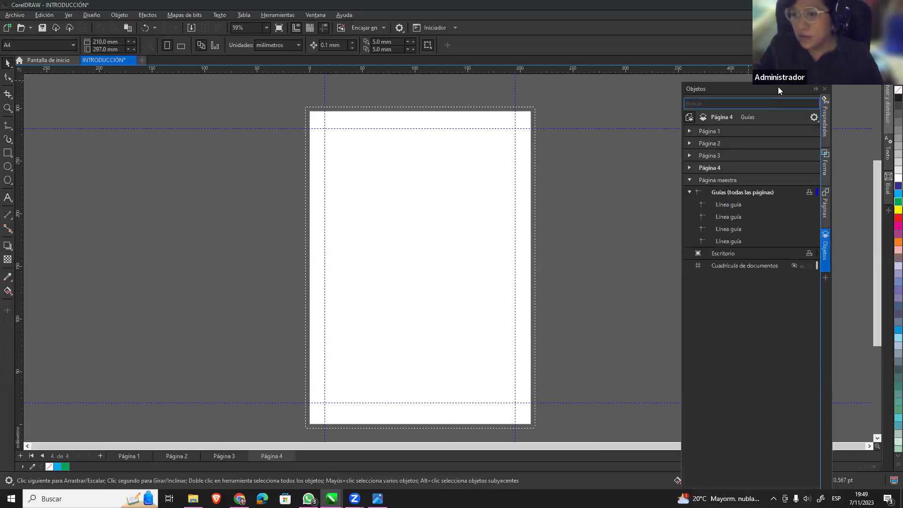
{"action": "left_click", "coordinate": [317, 16]}
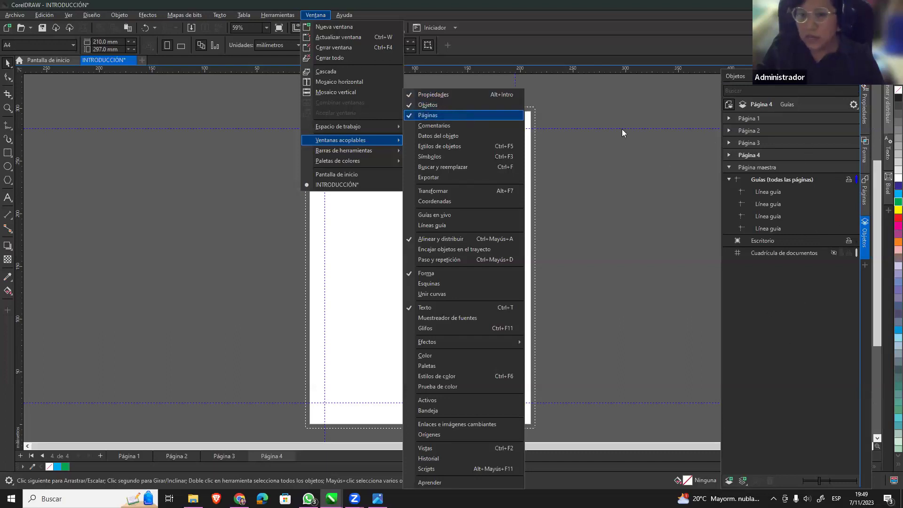
Via Ventana > Ventanas acoplables, switch the docker from Páginas to Objetos.
{"action": "left_click", "coordinate": [774, 320]}
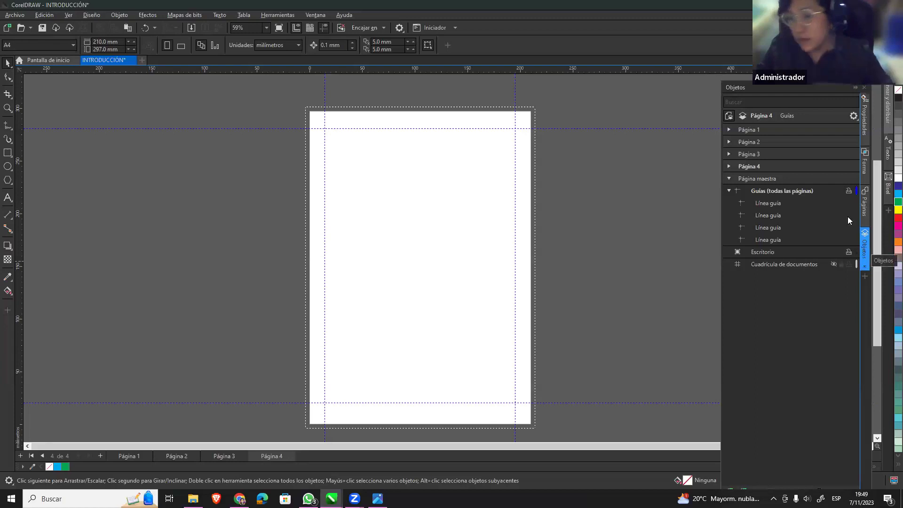
{"action": "left_click", "coordinate": [311, 15]}
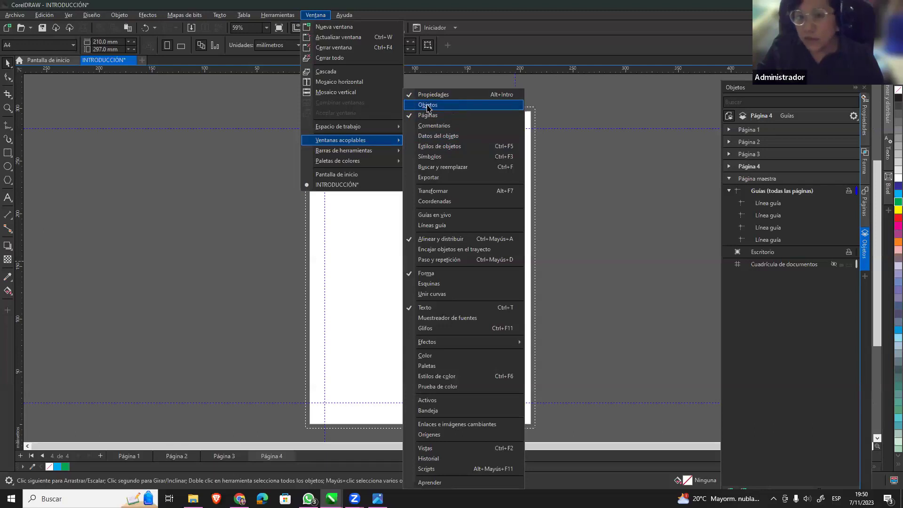
{"action": "left_click", "coordinate": [428, 106]}
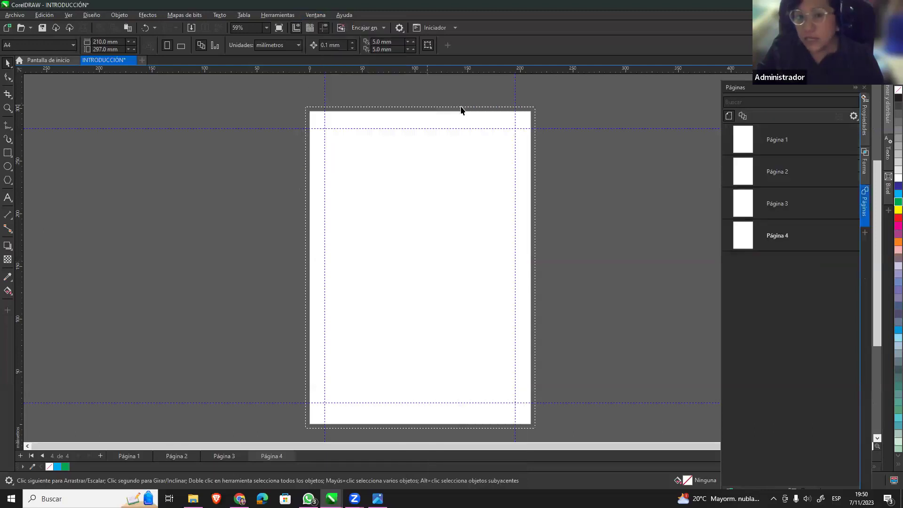
{"action": "left_click", "coordinate": [314, 14]}
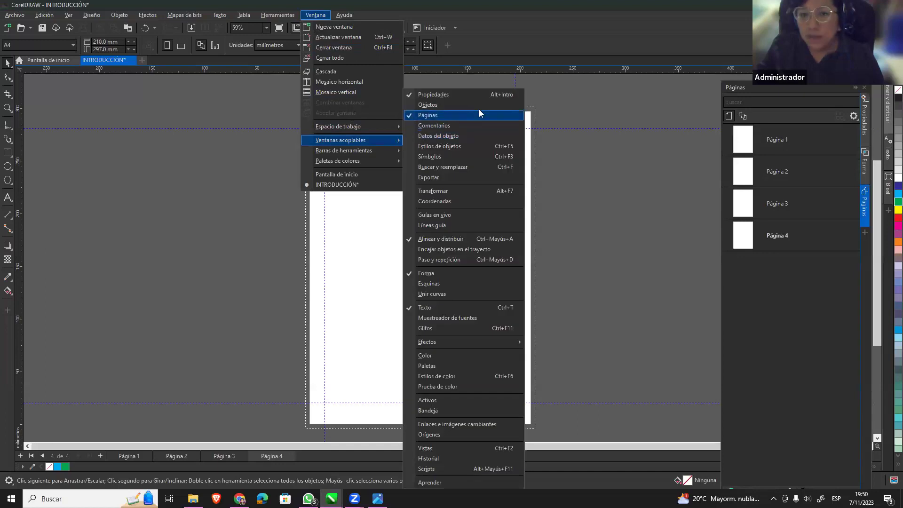
{"action": "left_click", "coordinate": [486, 105]}
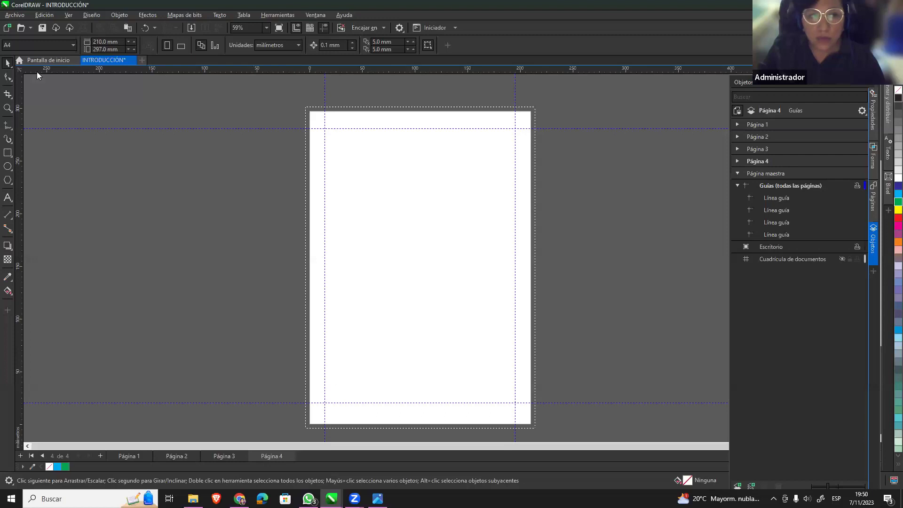
{"action": "left_click", "coordinate": [46, 60]}
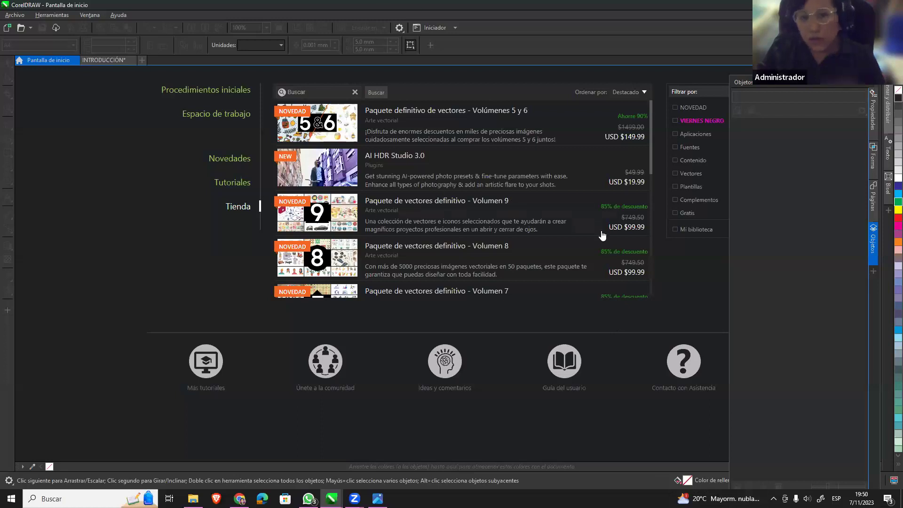
{"action": "left_click", "coordinate": [113, 60]}
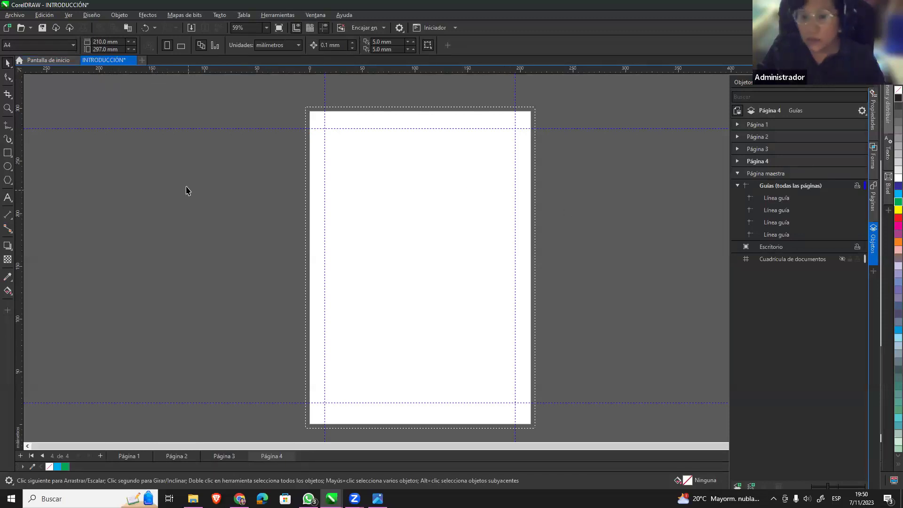
Save the drawing as INTRODUCCIÓN.cdr in SEMANA1, then reopen and dismiss the file menu.
{"action": "left_click", "coordinate": [15, 15]}
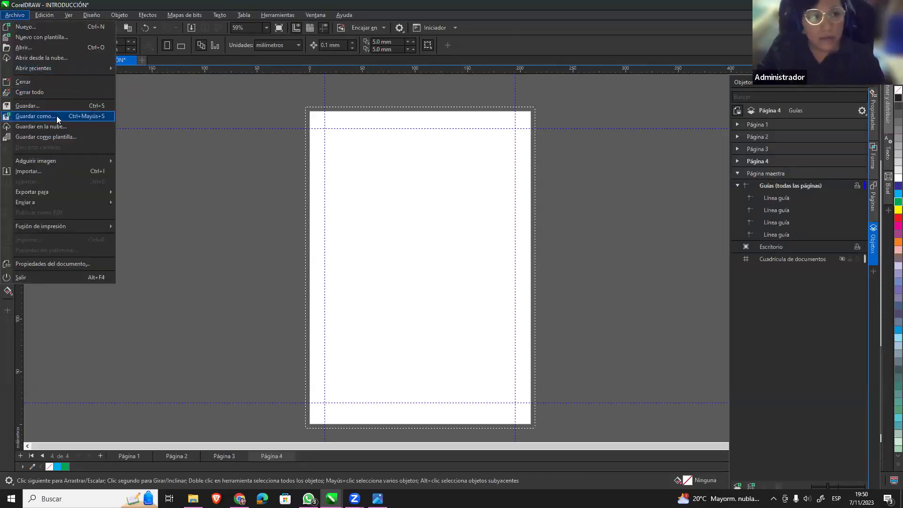
{"action": "left_click", "coordinate": [86, 118]}
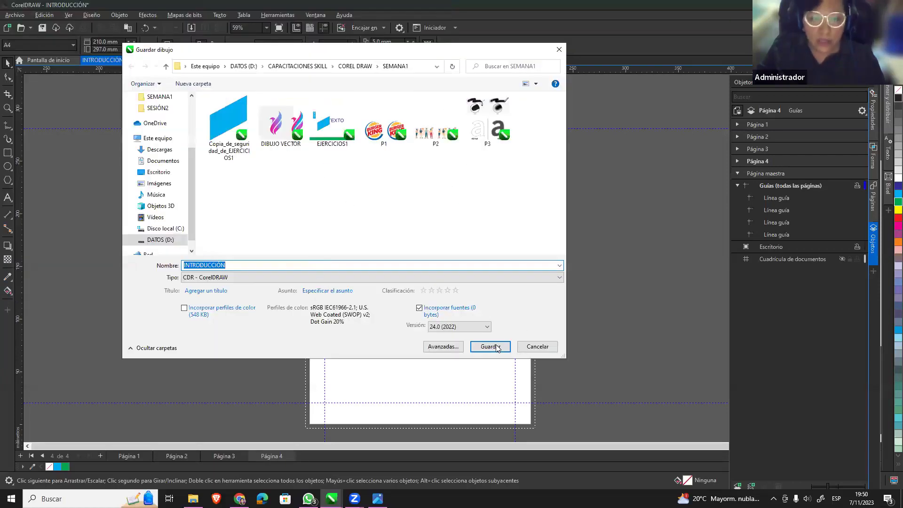
{"action": "left_click", "coordinate": [495, 347]}
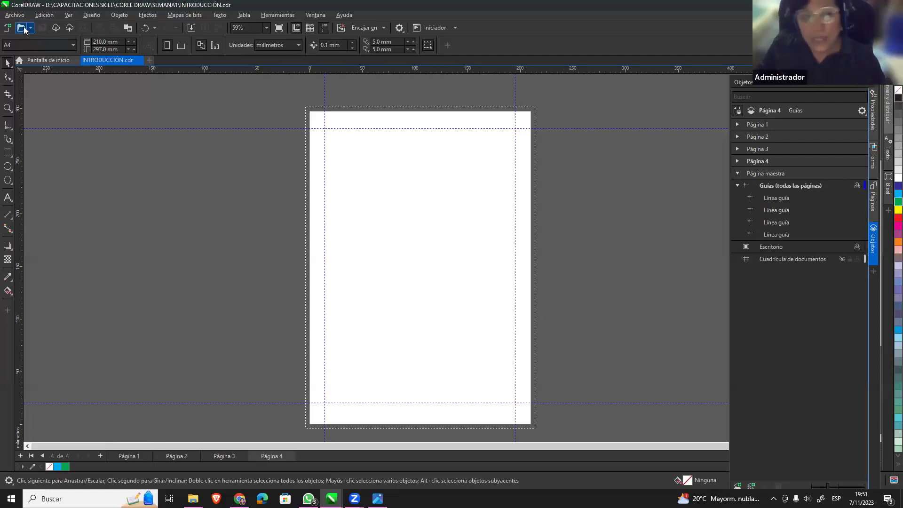
{"action": "left_click", "coordinate": [15, 14]}
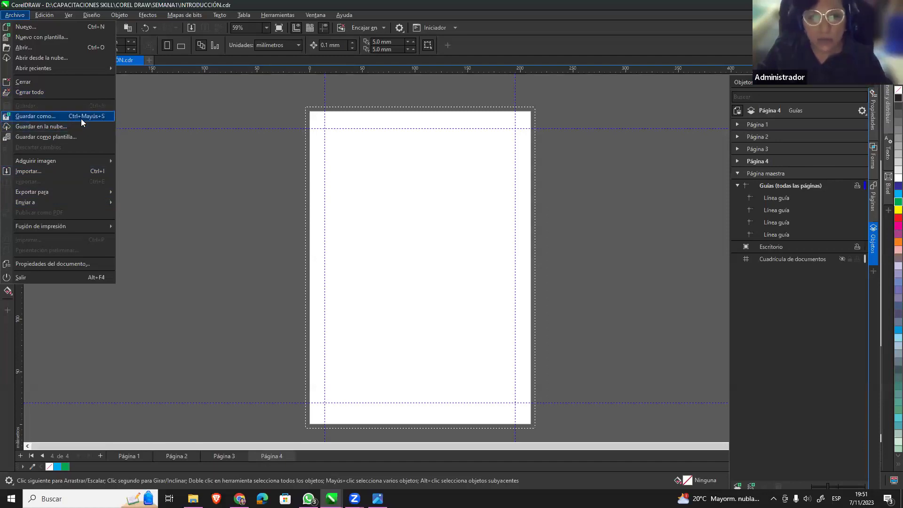
{"action": "left_click", "coordinate": [252, 135]}
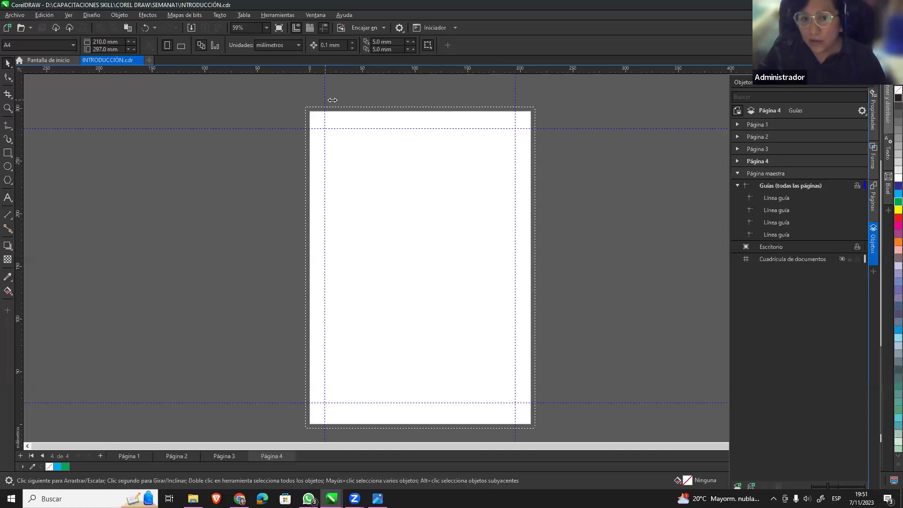
{"action": "left_click", "coordinate": [310, 29]}
{"action": "left_click", "coordinate": [310, 28]}
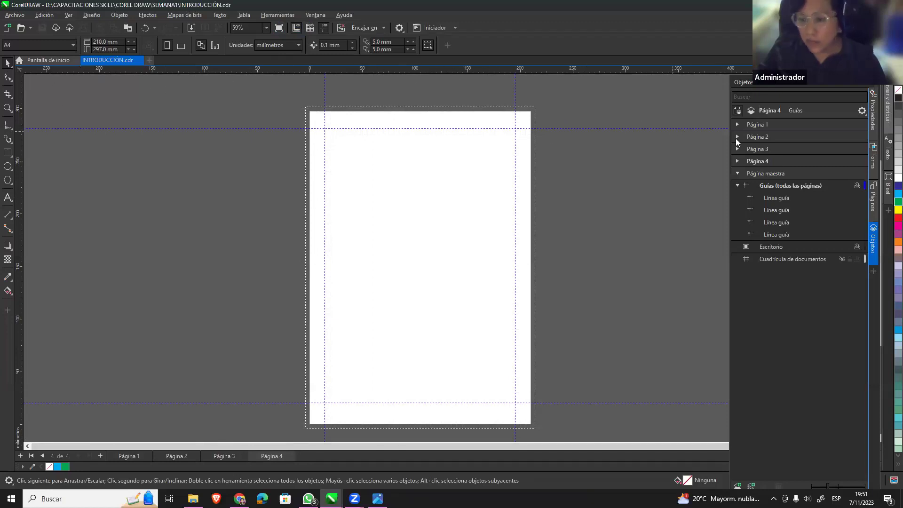
{"action": "left_click_drag", "start_coordinate": [550, 117], "coordinate": [298, 431]}
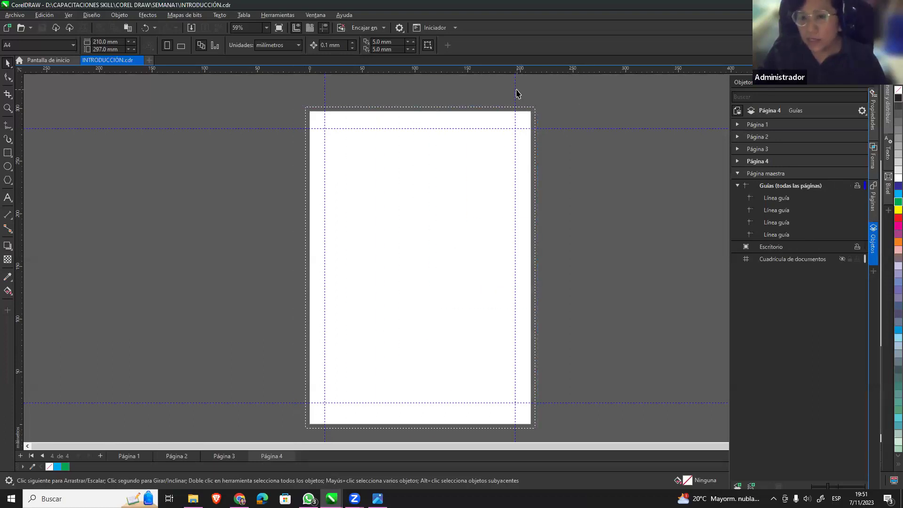
{"action": "left_click", "coordinate": [310, 28]}
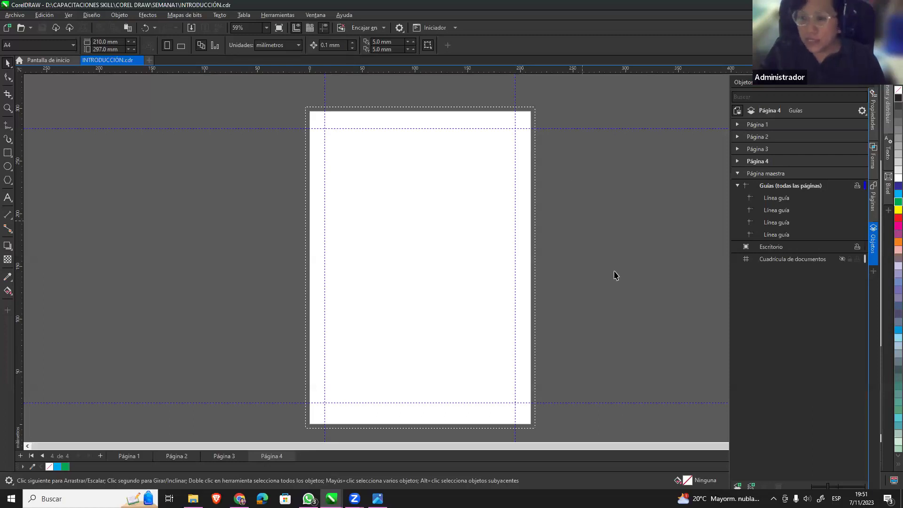
{"action": "left_click", "coordinate": [516, 91]}
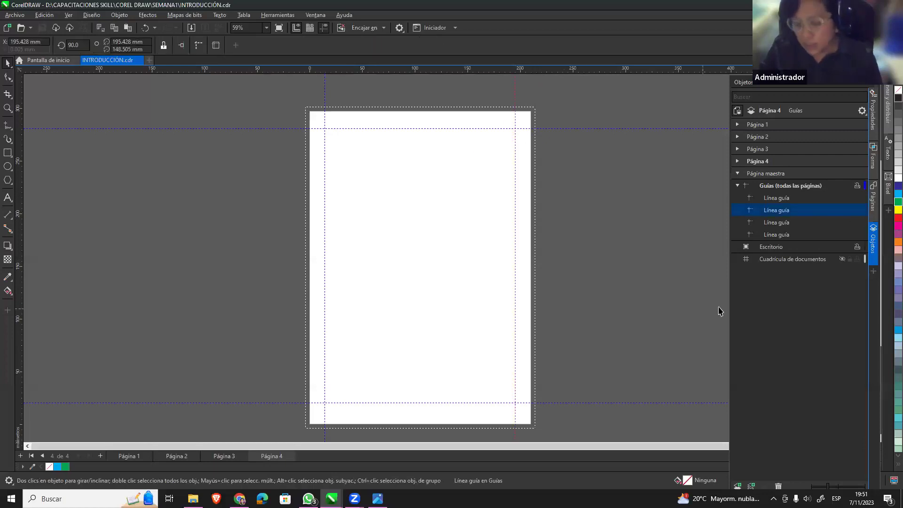
Delete the right, top, left and bottom margin guidelines one by one.
{"action": "key", "text": "Delete"}
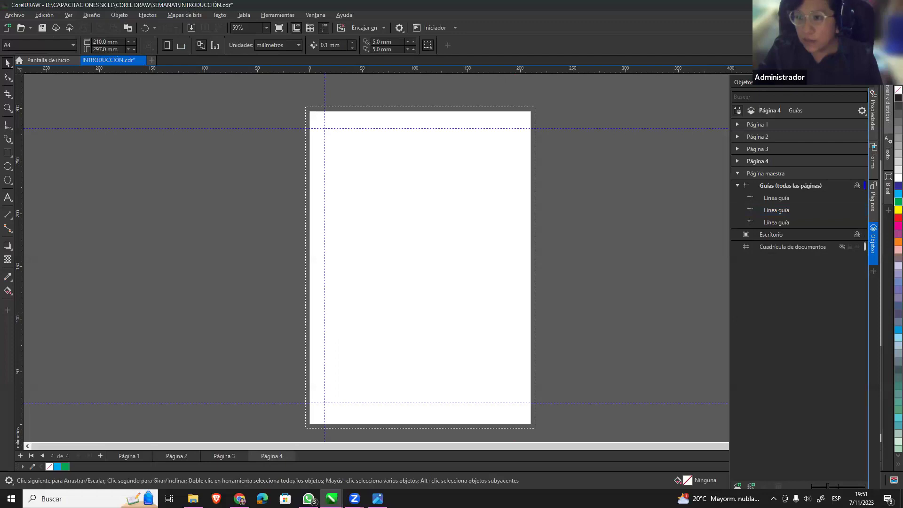
{"action": "left_click_drag", "start_coordinate": [722, 126], "coordinate": [726, 117]}
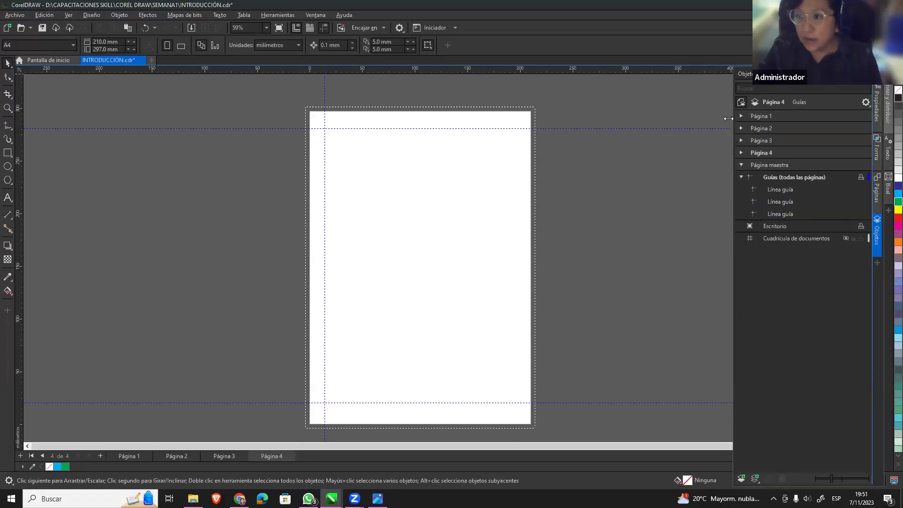
{"action": "left_click", "coordinate": [506, 130]}
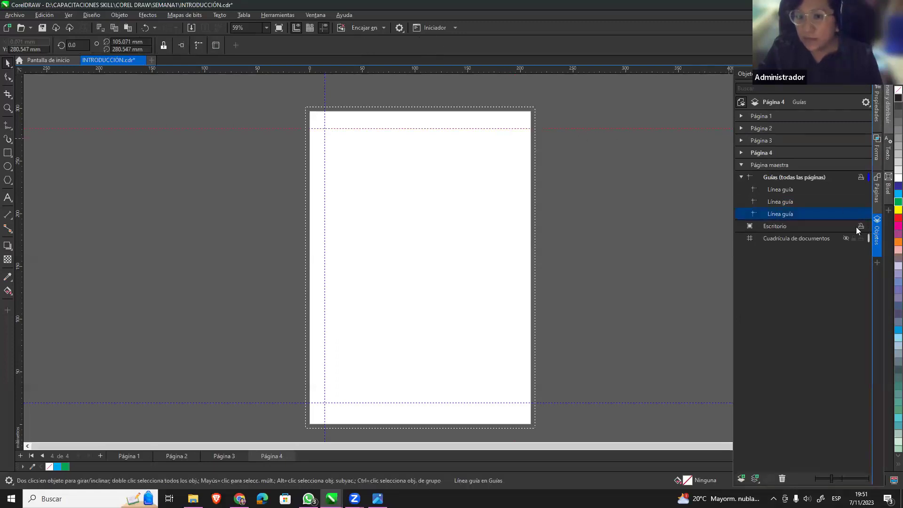
{"action": "left_click_drag", "start_coordinate": [794, 481], "coordinate": [794, 408]}
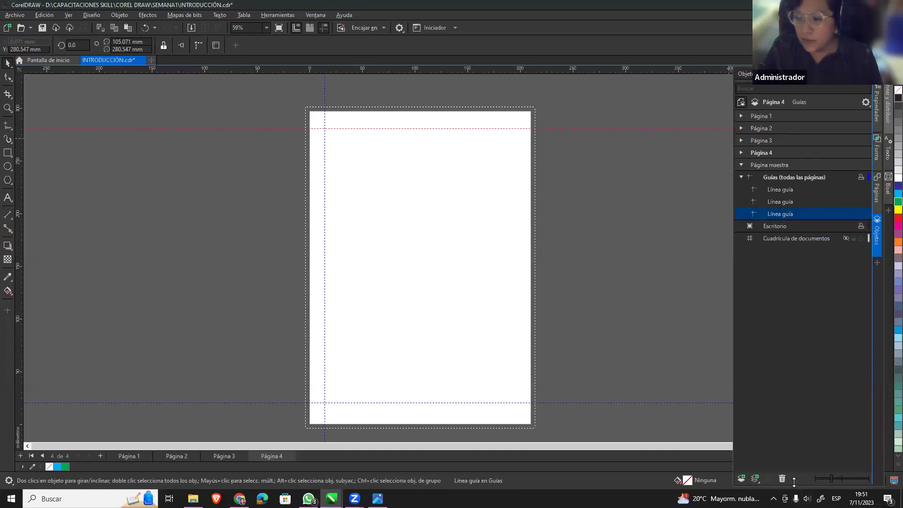
{"action": "left_click", "coordinate": [784, 406]}
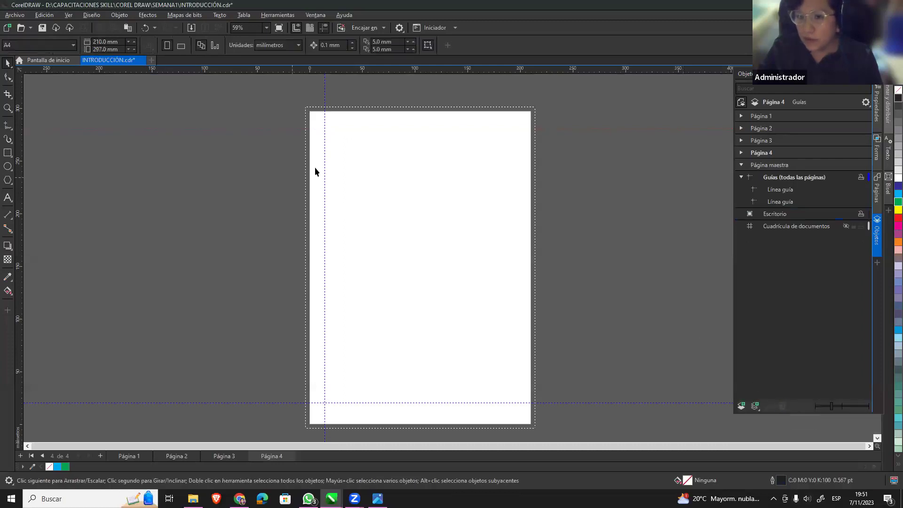
{"action": "left_click", "coordinate": [324, 158]}
{"action": "key", "text": "Delete"}
{"action": "left_click", "coordinate": [686, 402]}
{"action": "left_click", "coordinate": [779, 407]}
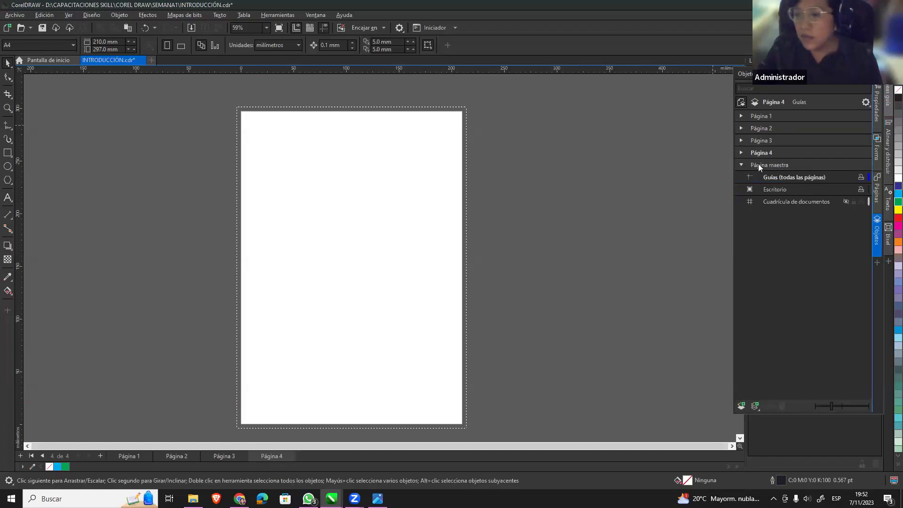
Float the Objects docker beside the page and toggle the document grid on and off.
{"action": "left_click_drag", "start_coordinate": [745, 74], "coordinate": [594, 90]}
{"action": "left_click", "coordinate": [591, 180]}
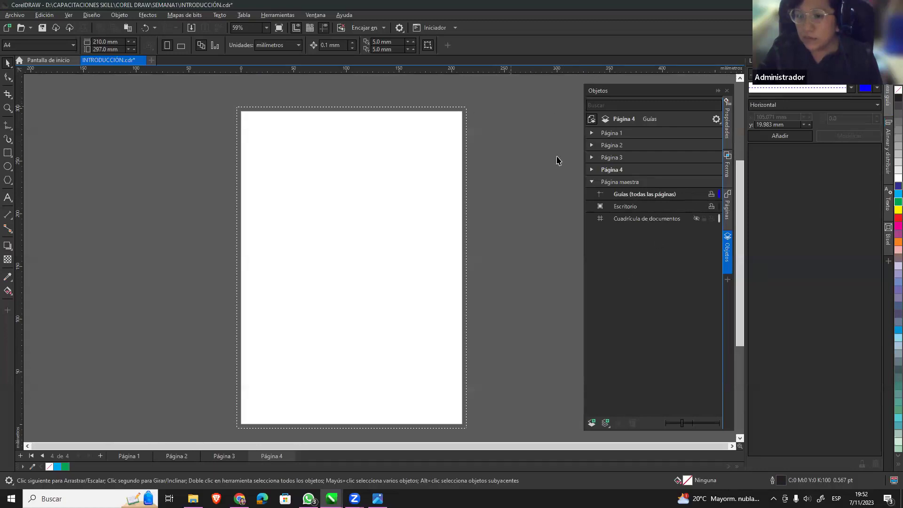
{"action": "left_click", "coordinate": [696, 219]}
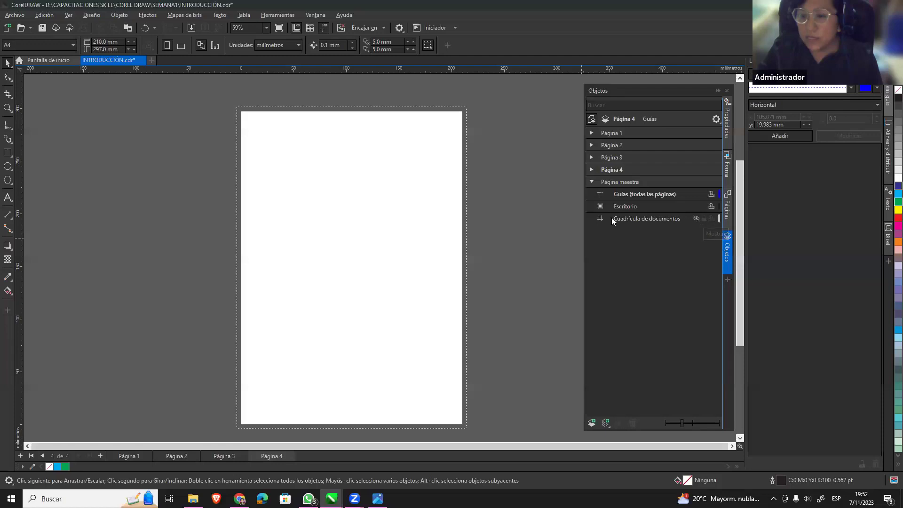
{"action": "left_click", "coordinate": [697, 218]}
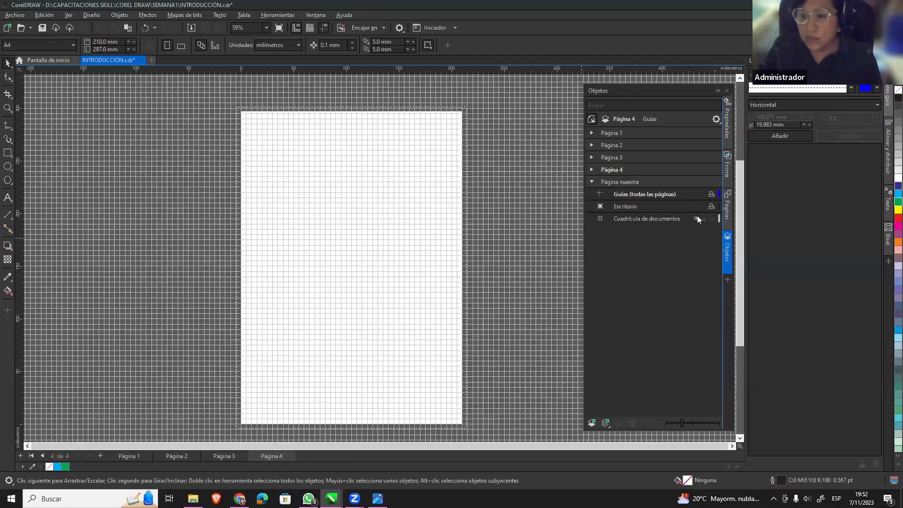
{"action": "left_click", "coordinate": [696, 219]}
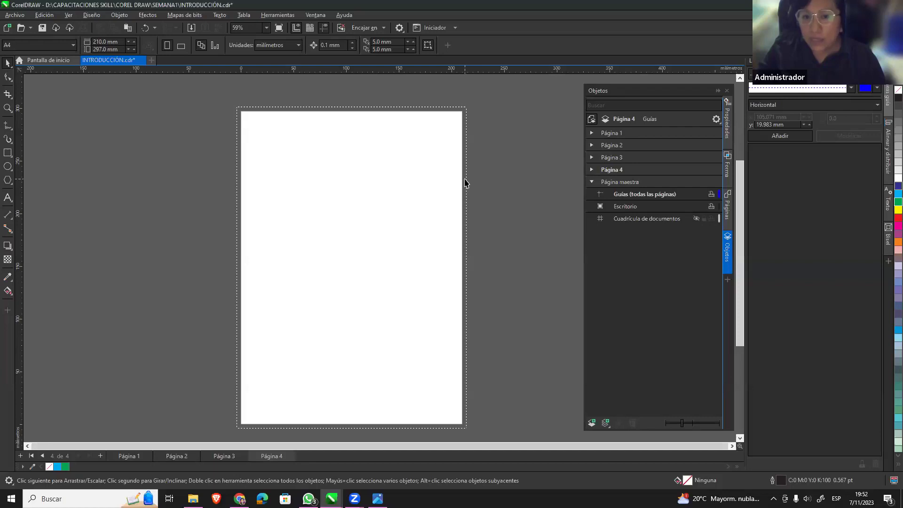
Open the document Options from the page border and move through Reglas to Líneas guía.
{"action": "double_click", "coordinate": [464, 187]}
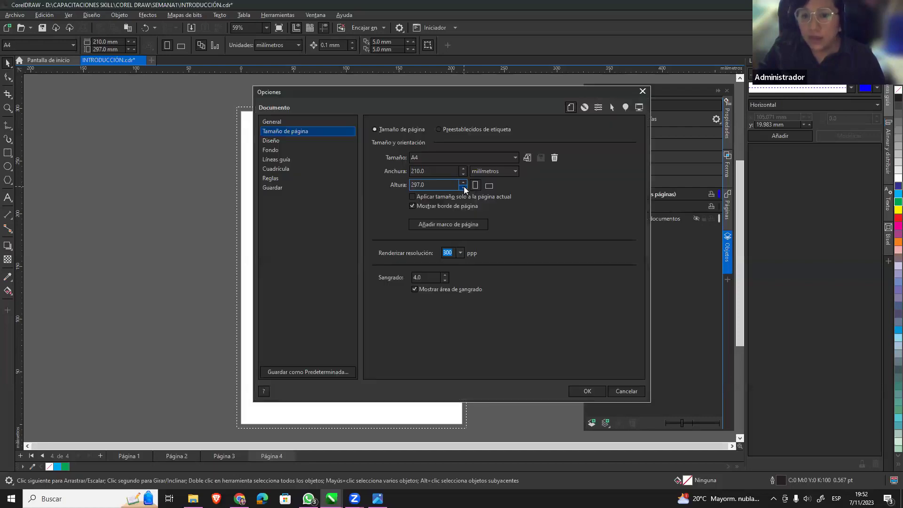
{"action": "left_click_drag", "start_coordinate": [490, 94], "coordinate": [414, 101]}
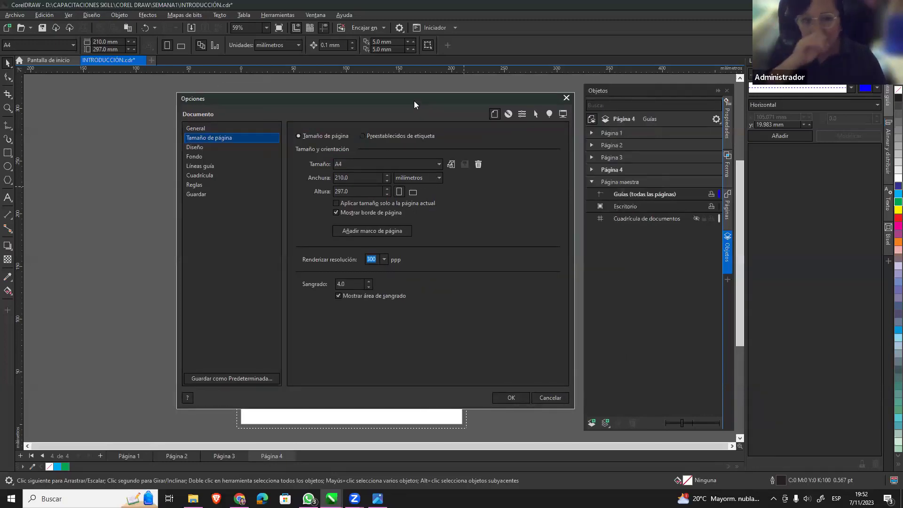
{"action": "key", "text": "Down"}
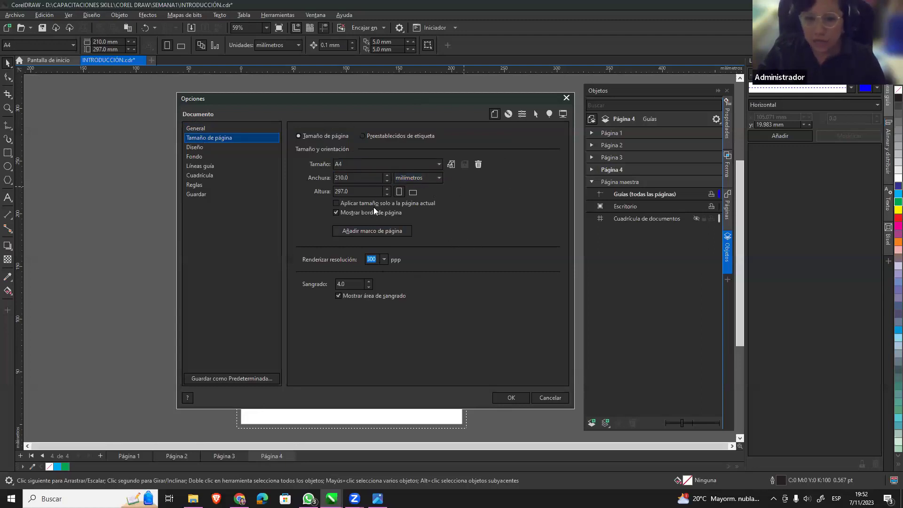
{"action": "left_click", "coordinate": [205, 185]}
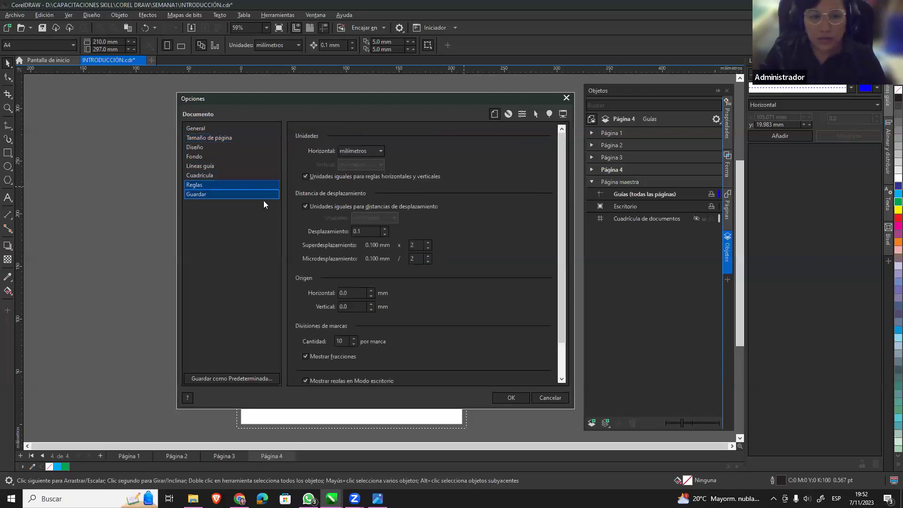
{"action": "left_click", "coordinate": [236, 167]}
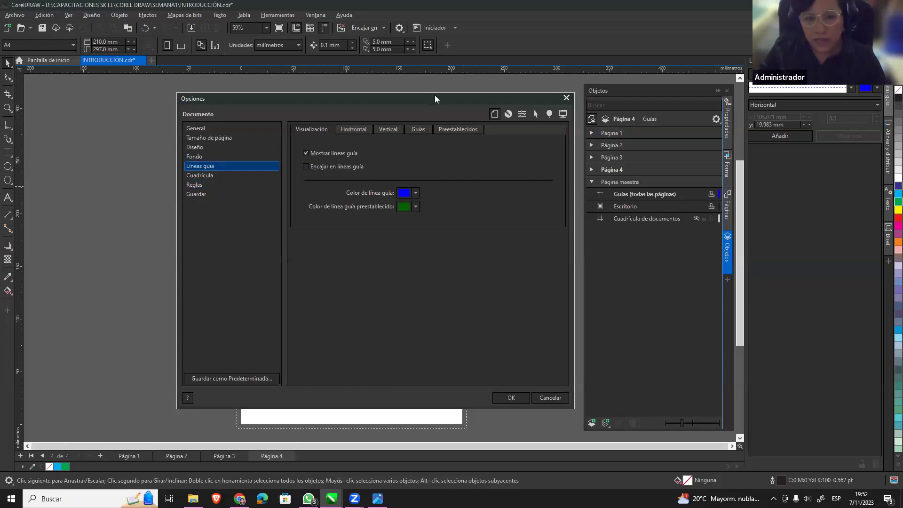
Turn on snapping to guidelines and look over the guideline colour choices.
{"action": "left_click_drag", "start_coordinate": [435, 97], "coordinate": [629, 120]}
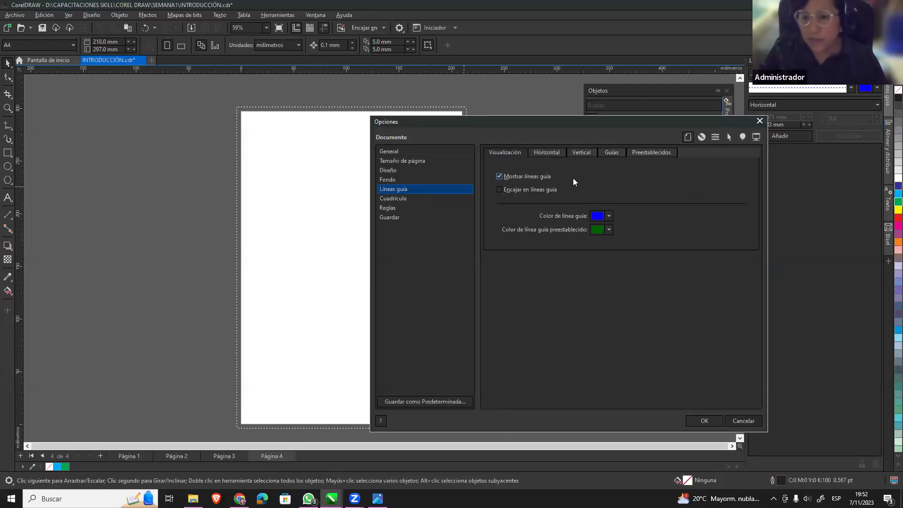
{"action": "left_click", "coordinate": [500, 189]}
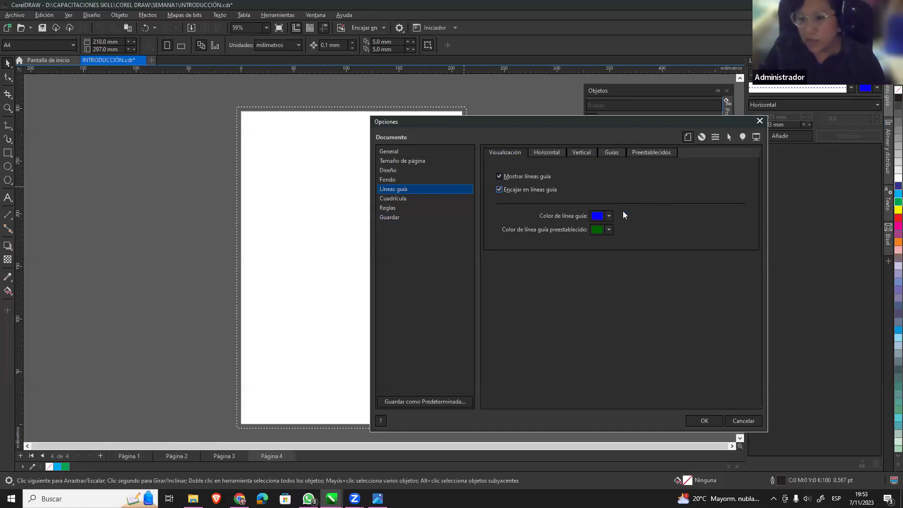
{"action": "left_click", "coordinate": [609, 217]}
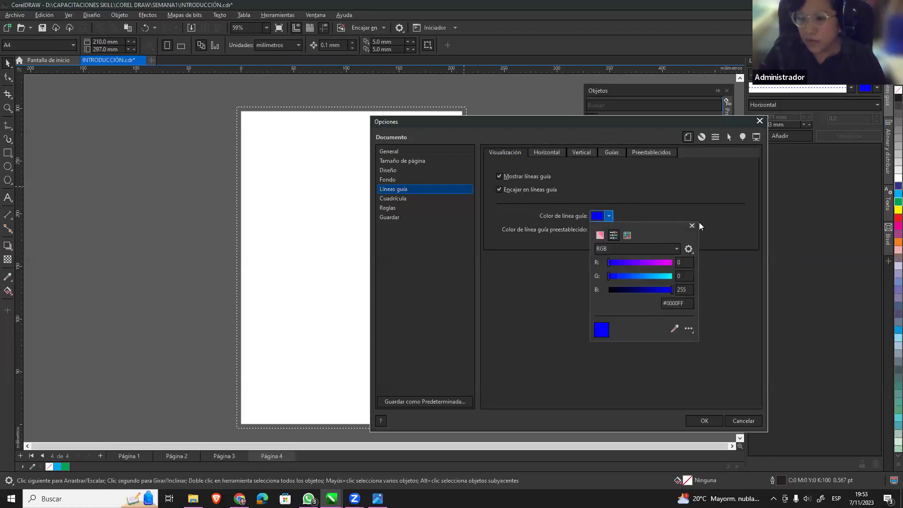
{"action": "left_click", "coordinate": [658, 207]}
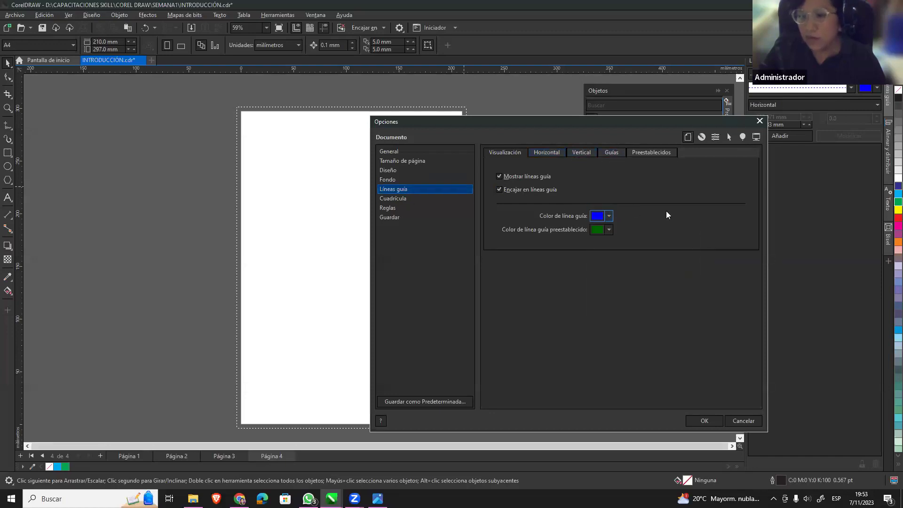
Browse the Horizontal, Vertical and angled guide tabs, ending on Preestablecidos.
{"action": "left_click", "coordinate": [545, 151]}
{"action": "left_click", "coordinate": [588, 152]}
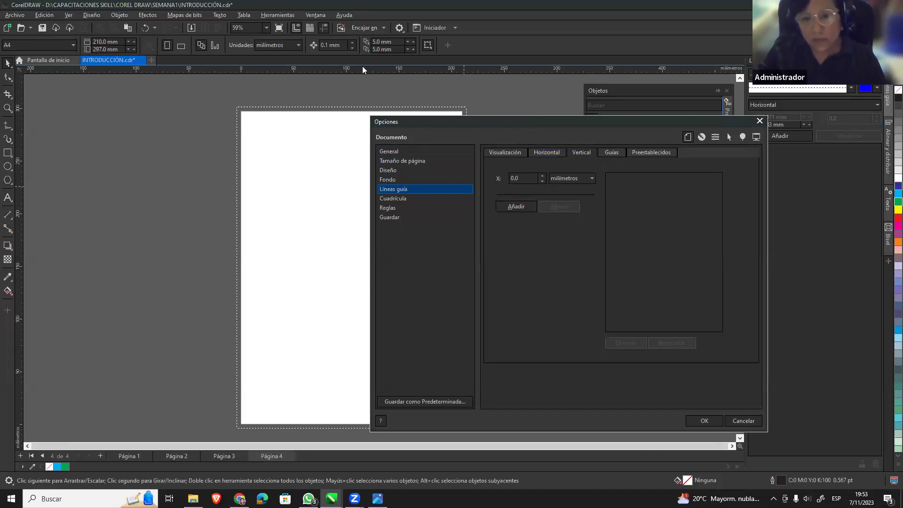
{"action": "left_click", "coordinate": [555, 152]}
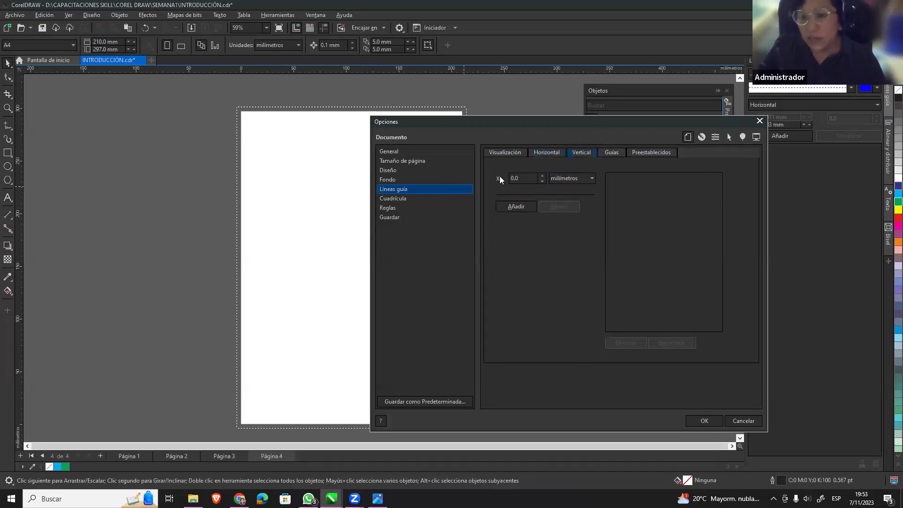
{"action": "left_click", "coordinate": [618, 150]}
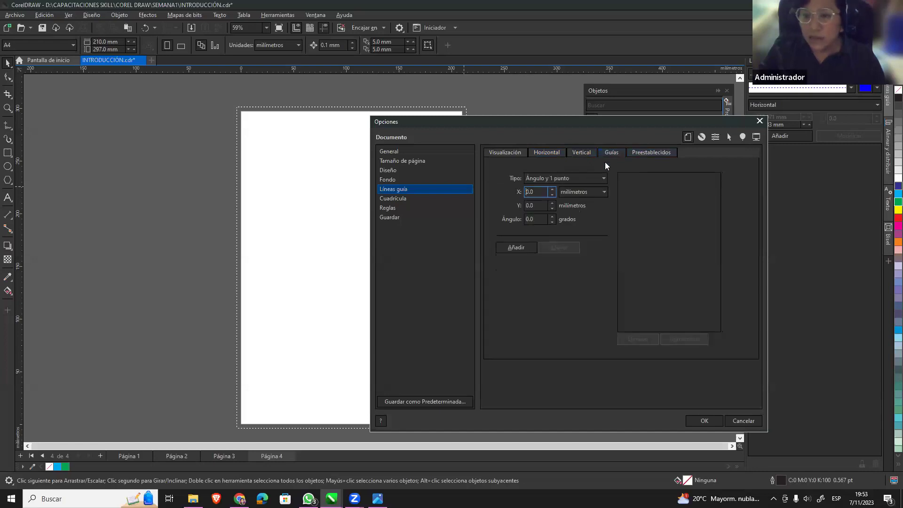
{"action": "left_click", "coordinate": [648, 154]}
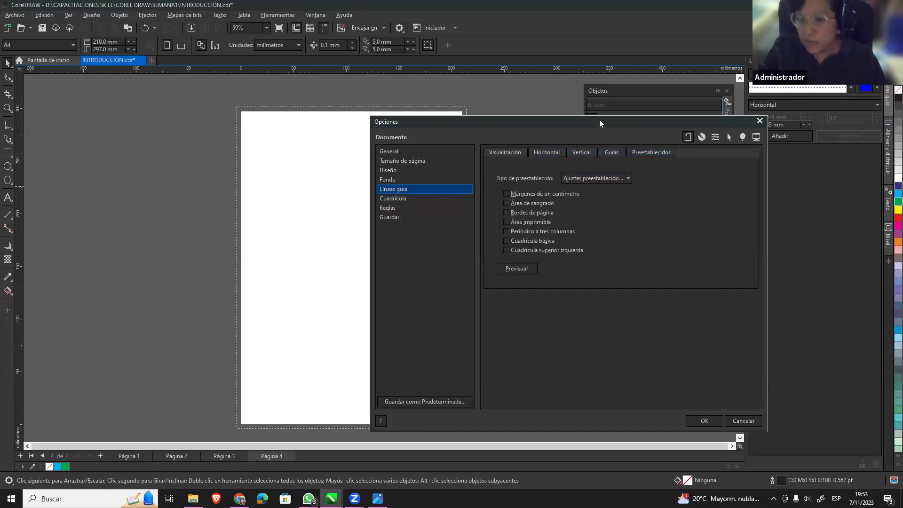
{"action": "left_click_drag", "start_coordinate": [590, 123], "coordinate": [430, 105]}
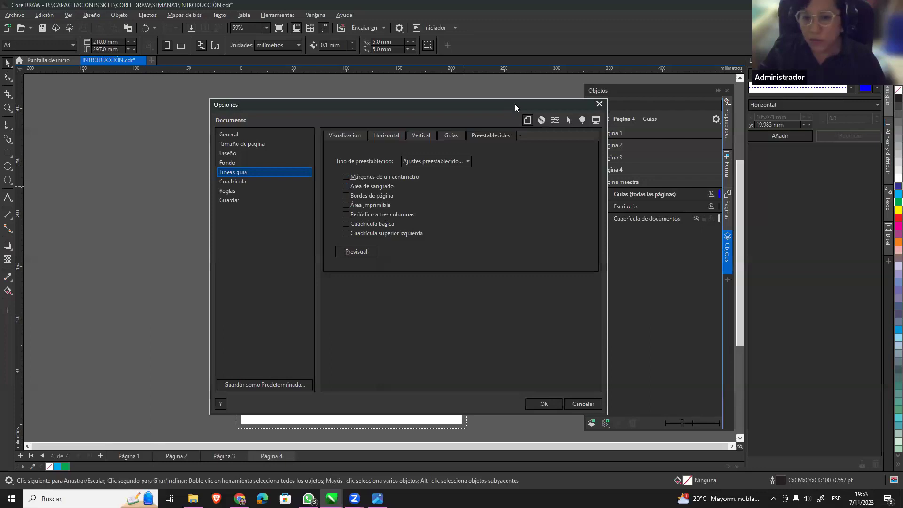
{"action": "left_click_drag", "start_coordinate": [514, 104], "coordinate": [633, 120]}
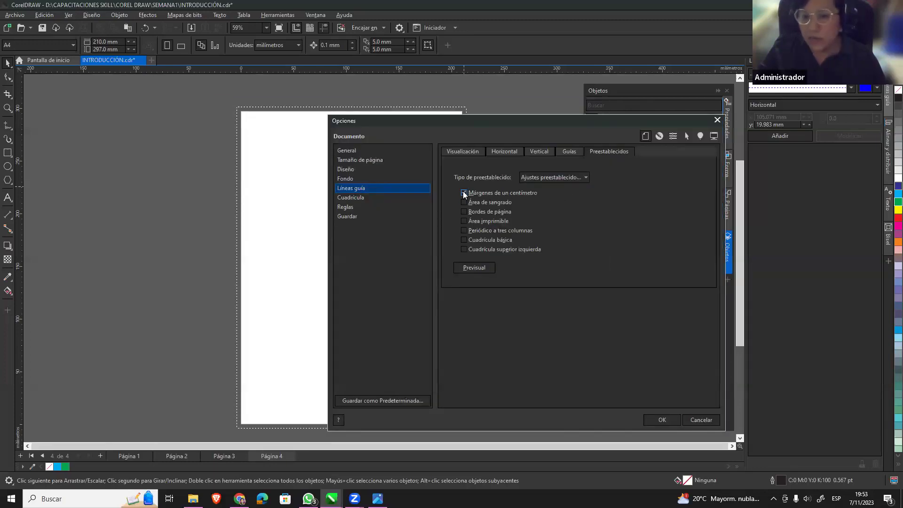
{"action": "left_click", "coordinate": [475, 267]}
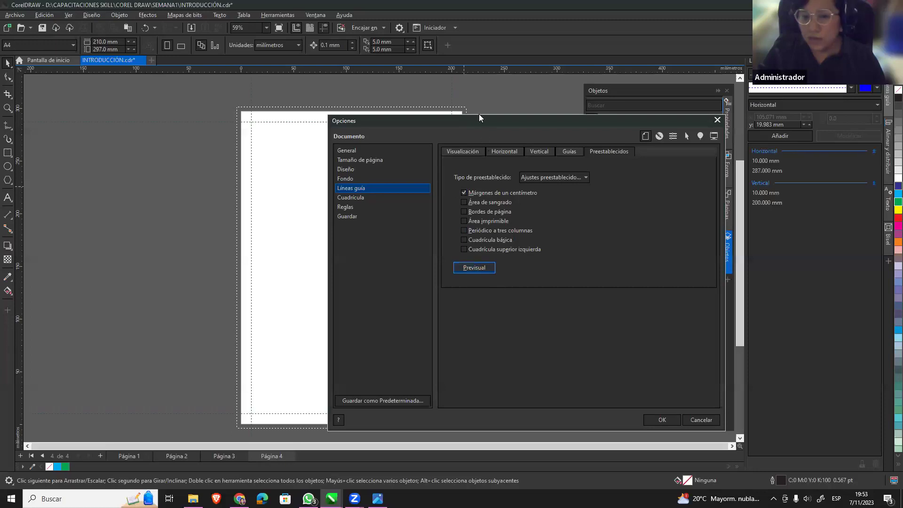
{"action": "mouse_move", "coordinate": [489, 122]}
{"action": "left_mouse_down"}
{"action": "mouse_move", "coordinate": [675, 139]}
{"action": "mouse_move", "coordinate": [573, 131]}
{"action": "left_mouse_up"}
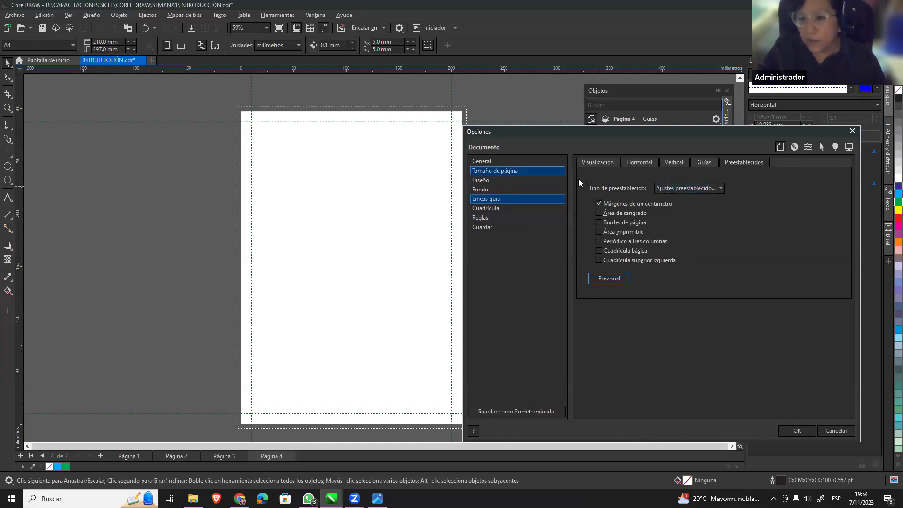
{"action": "left_click", "coordinate": [597, 212]}
{"action": "left_click", "coordinate": [599, 212]}
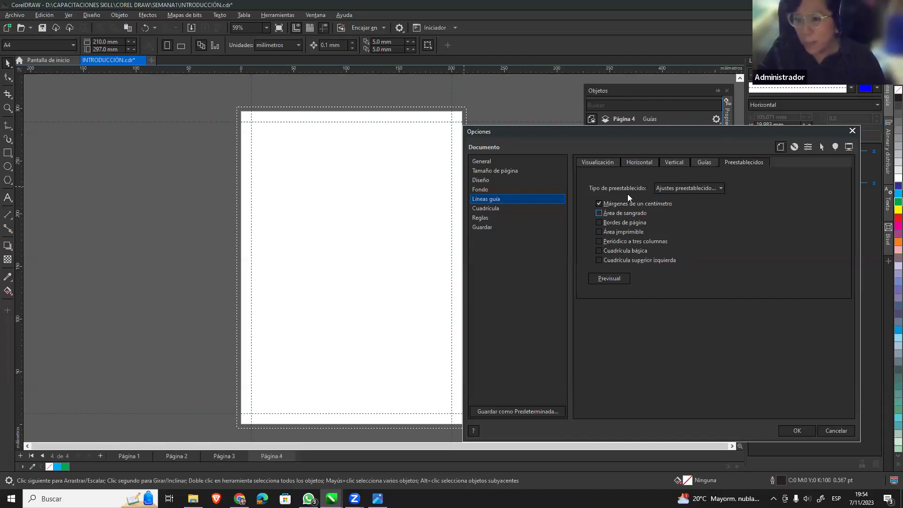
{"action": "left_click", "coordinate": [721, 188]}
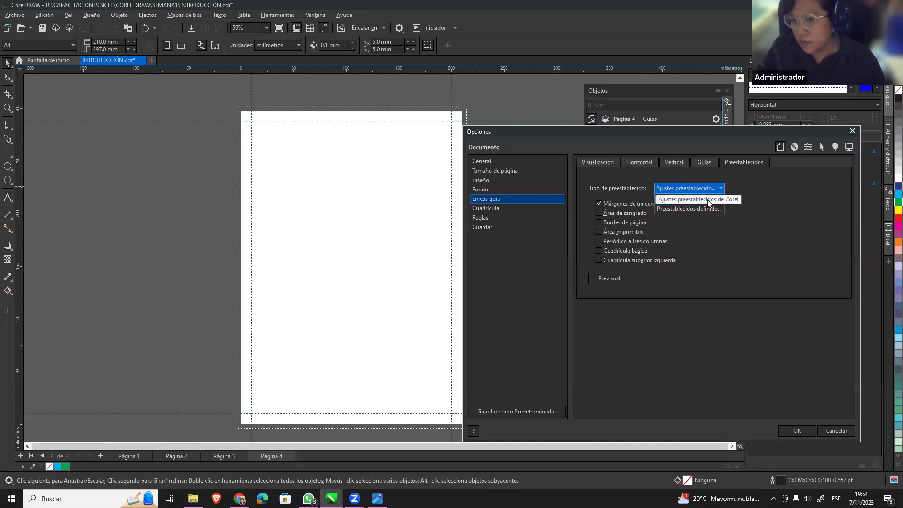
{"action": "left_click", "coordinate": [694, 199]}
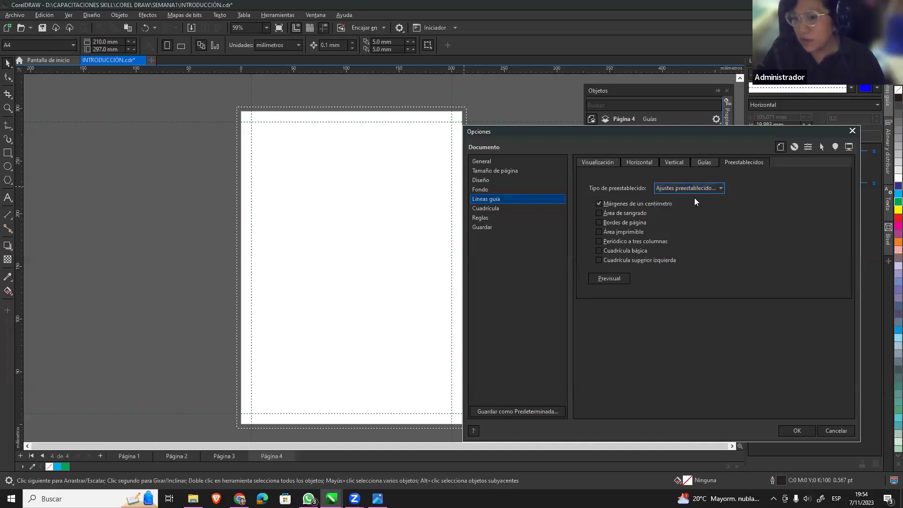
{"action": "left_click", "coordinate": [599, 241]}
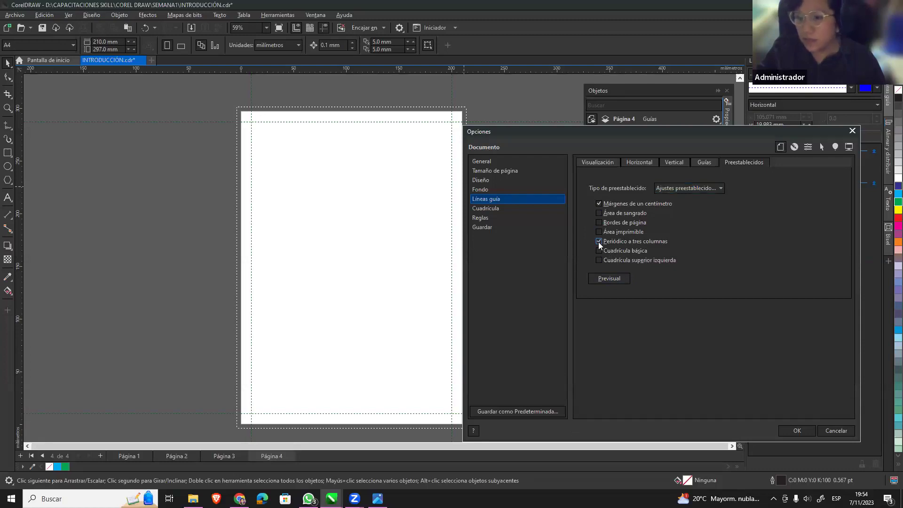
{"action": "left_click", "coordinate": [623, 283]}
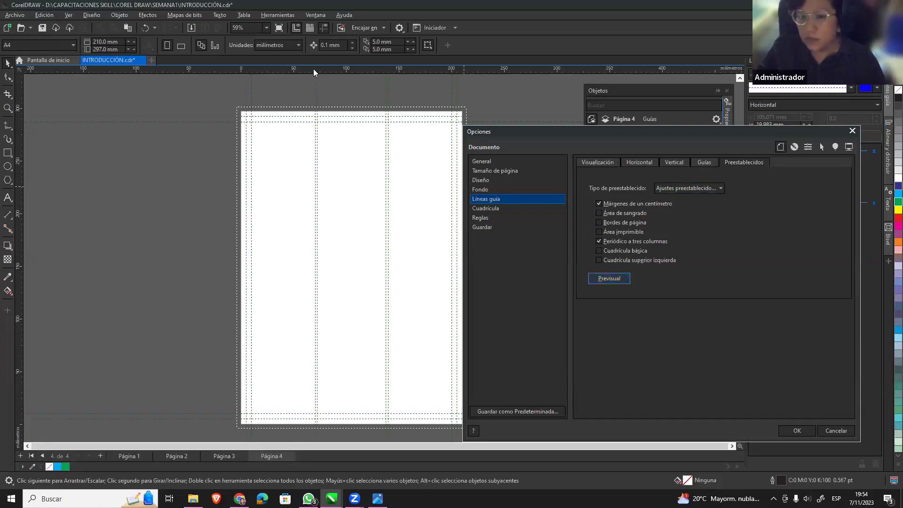
{"action": "left_click", "coordinate": [599, 241]}
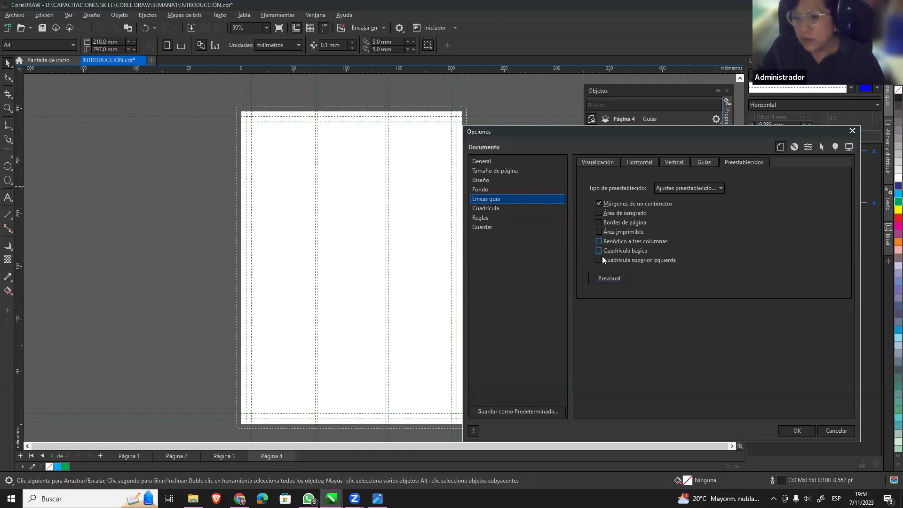
{"action": "left_click", "coordinate": [604, 280]}
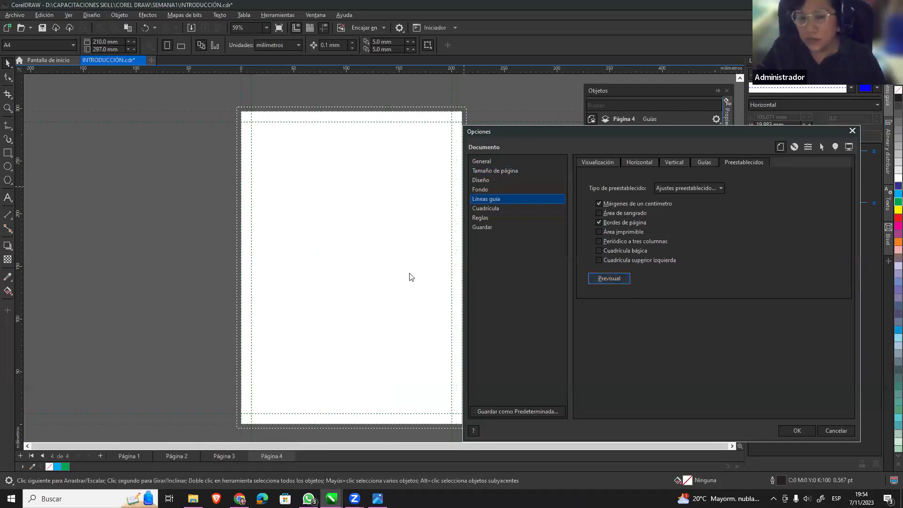
{"action": "left_click", "coordinate": [599, 221]}
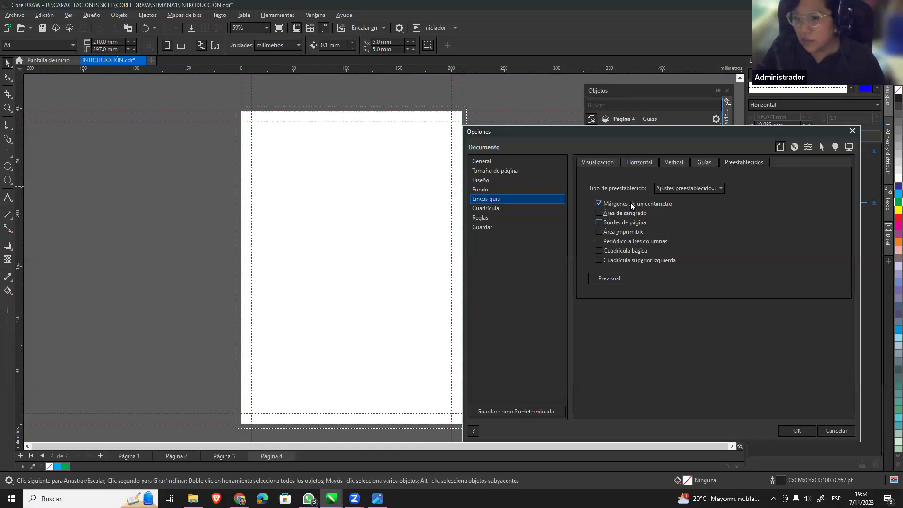
{"action": "left_click", "coordinate": [648, 203]}
{"action": "left_click", "coordinate": [611, 280]}
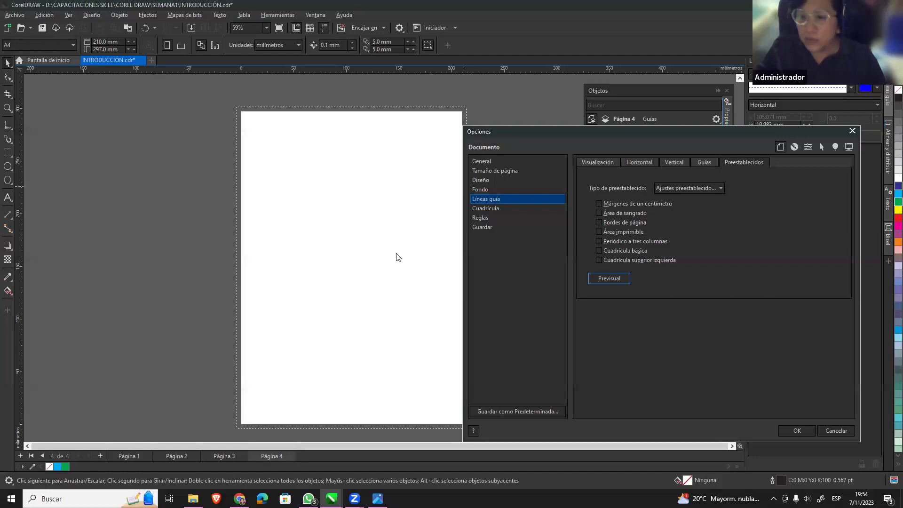
{"action": "left_click", "coordinate": [711, 188]}
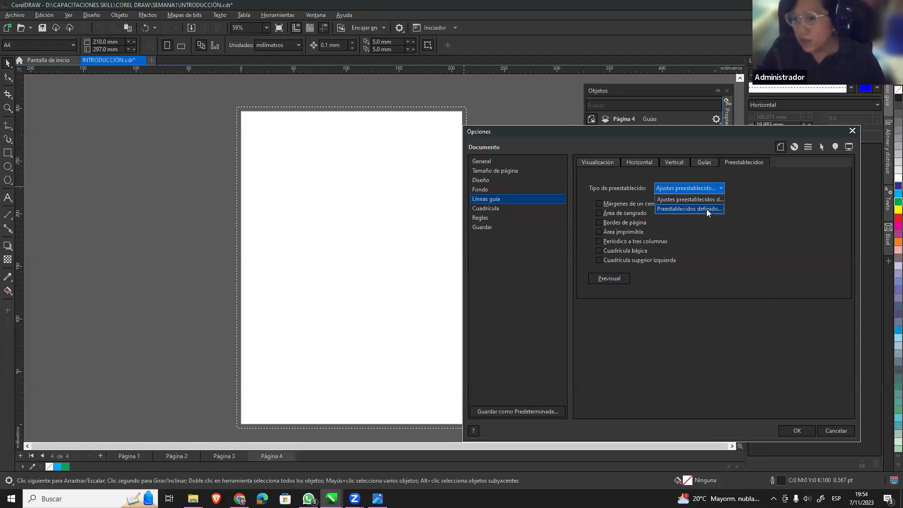
Set user-defined margin guides to 20 mm top and left, mirrored, and preview them.
{"action": "left_click", "coordinate": [707, 210]}
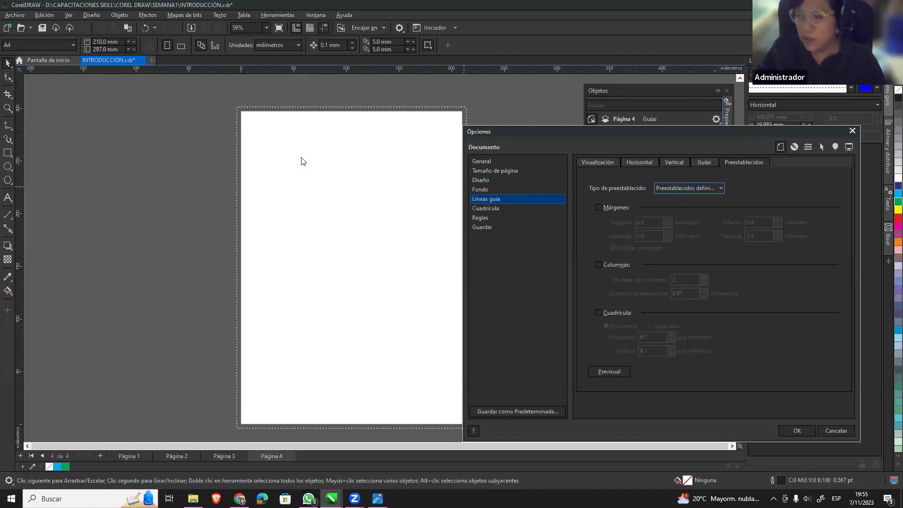
{"action": "left_click", "coordinate": [599, 207]}
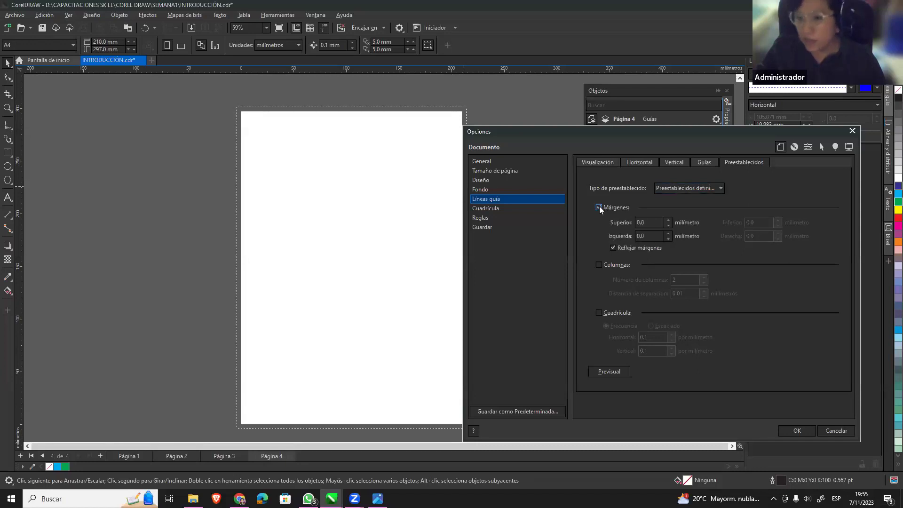
{"action": "left_click", "coordinate": [661, 223]}
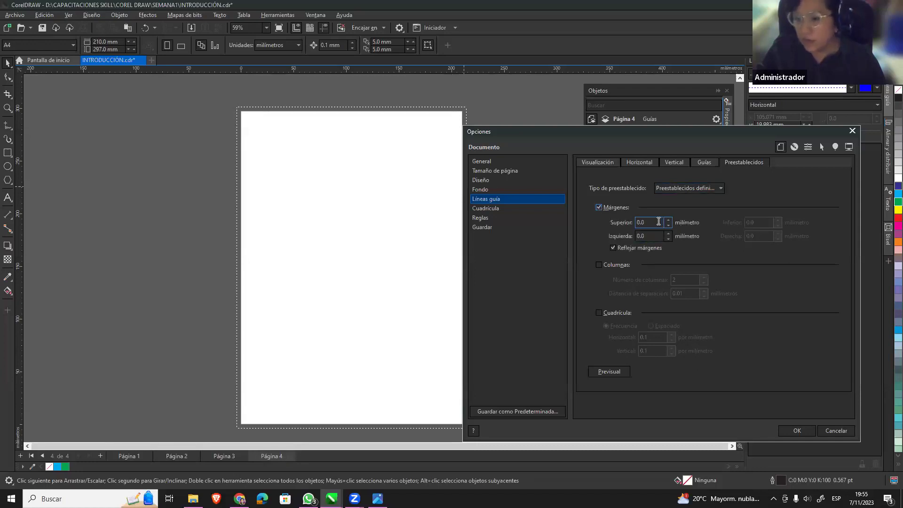
{"action": "double_click", "coordinate": [645, 221]}
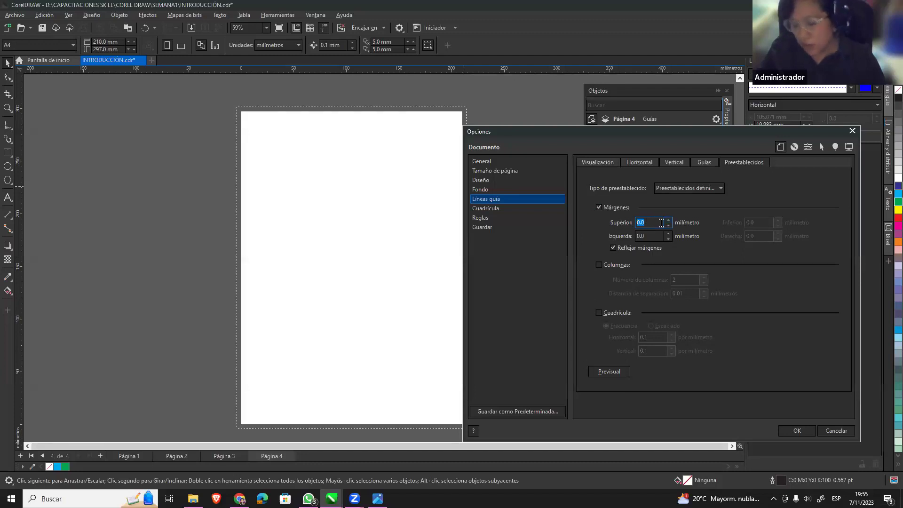
{"action": "type", "text": "20"}
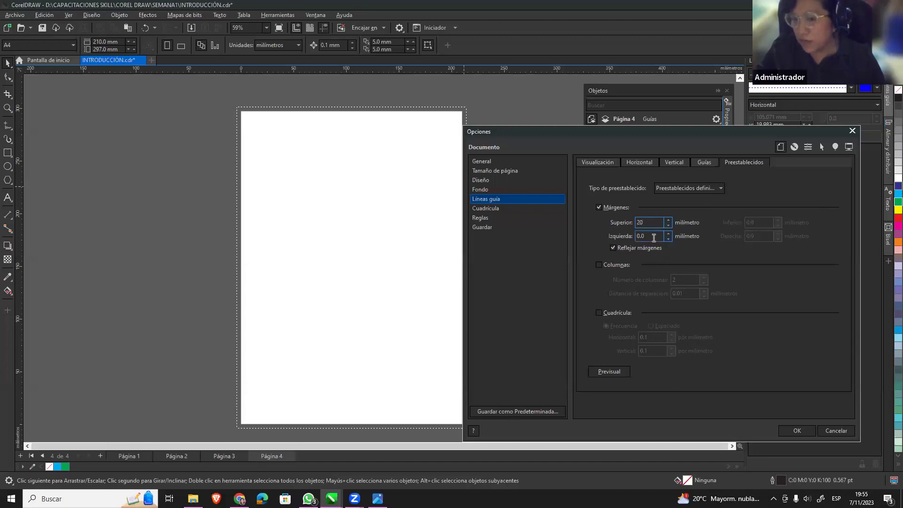
{"action": "left_click", "coordinate": [643, 235]}
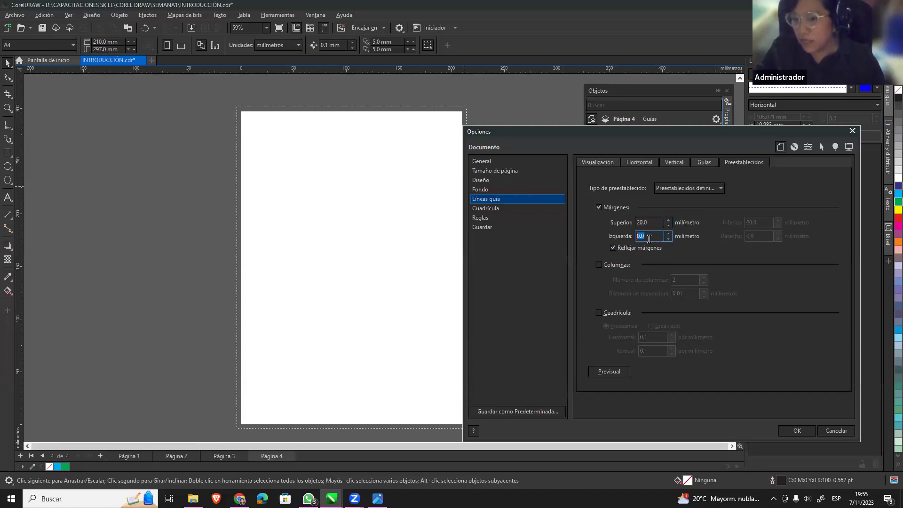
{"action": "type", "text": "20"}
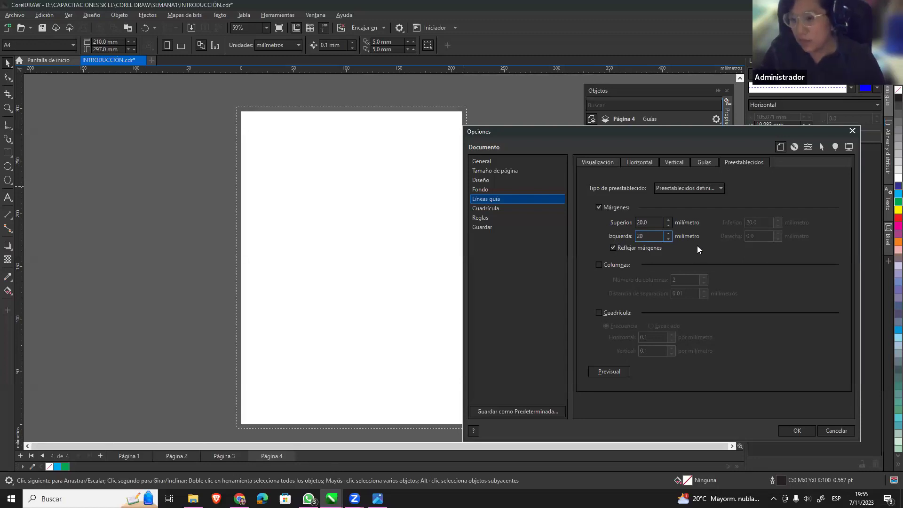
{"action": "left_click", "coordinate": [660, 223]}
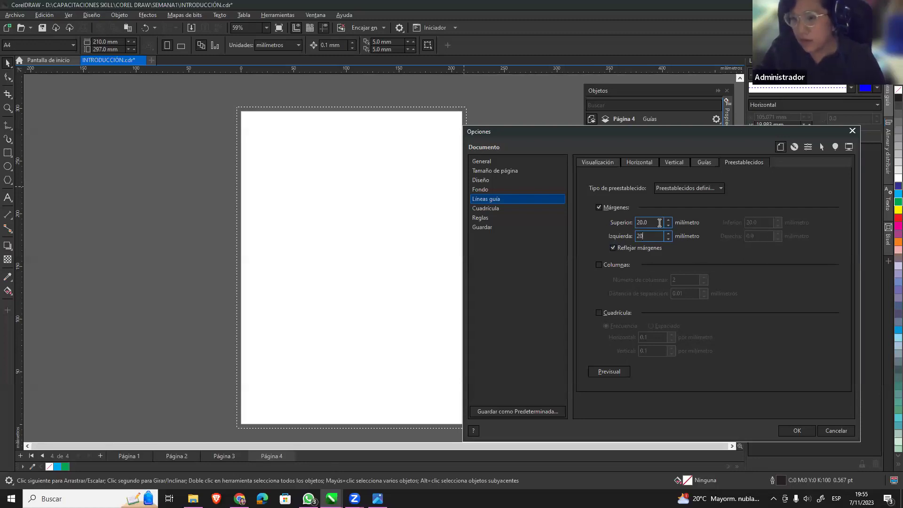
{"action": "left_click", "coordinate": [614, 372]}
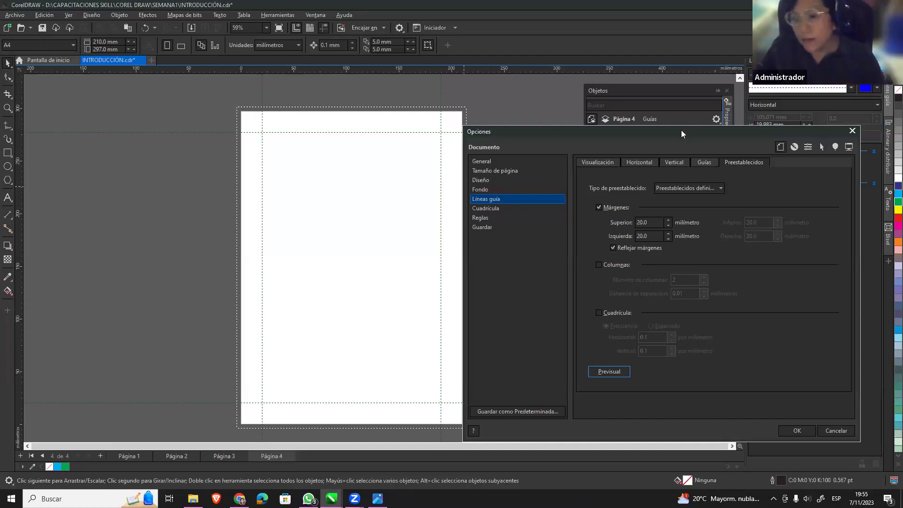
{"action": "left_click_drag", "start_coordinate": [683, 130], "coordinate": [633, 110]}
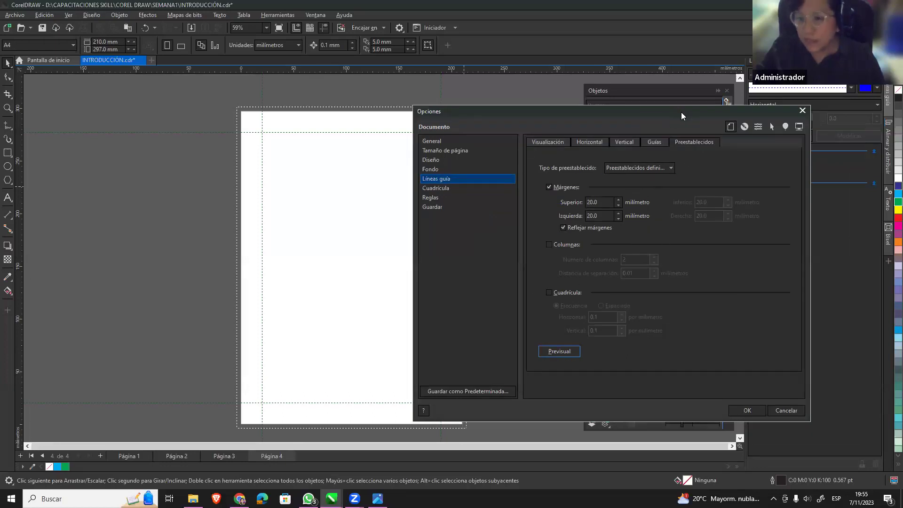
{"action": "left_click_drag", "start_coordinate": [681, 112], "coordinate": [749, 114]}
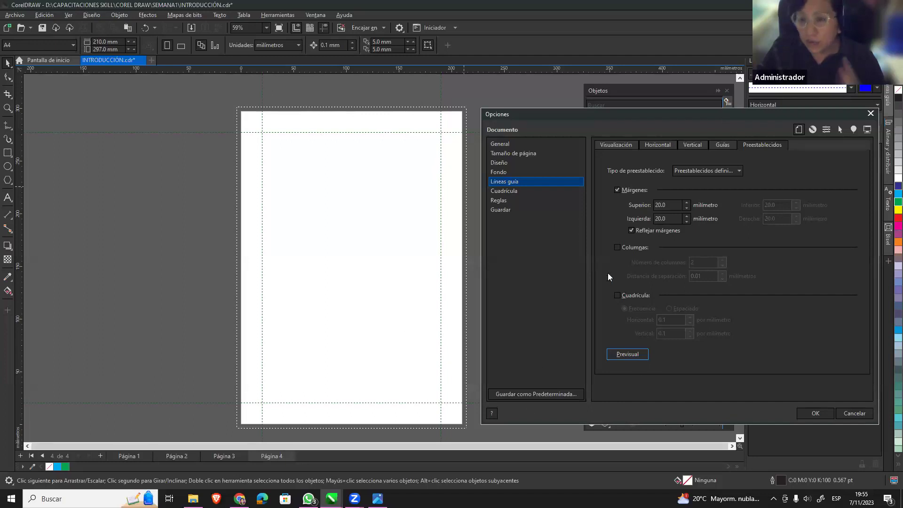
Add two column guides with a 5 mm gutter and preview them on the page.
{"action": "left_click", "coordinate": [616, 248]}
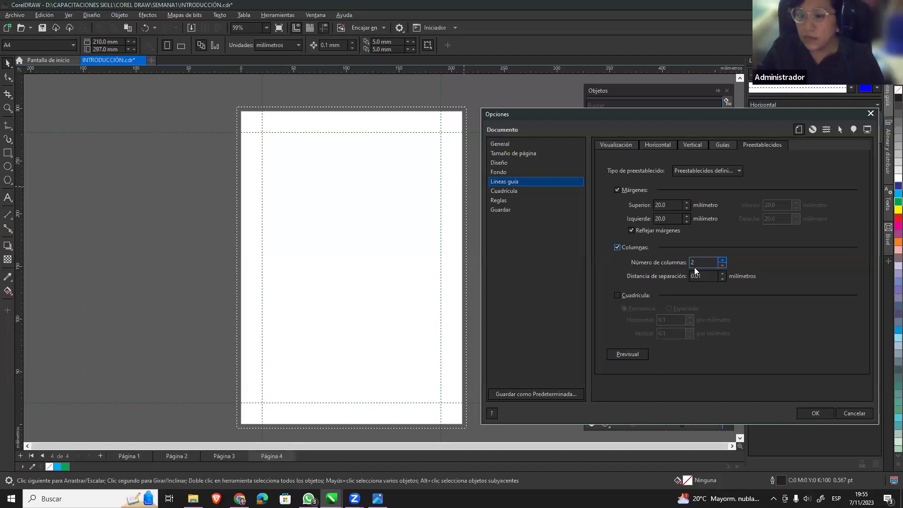
{"action": "left_click", "coordinate": [634, 356]}
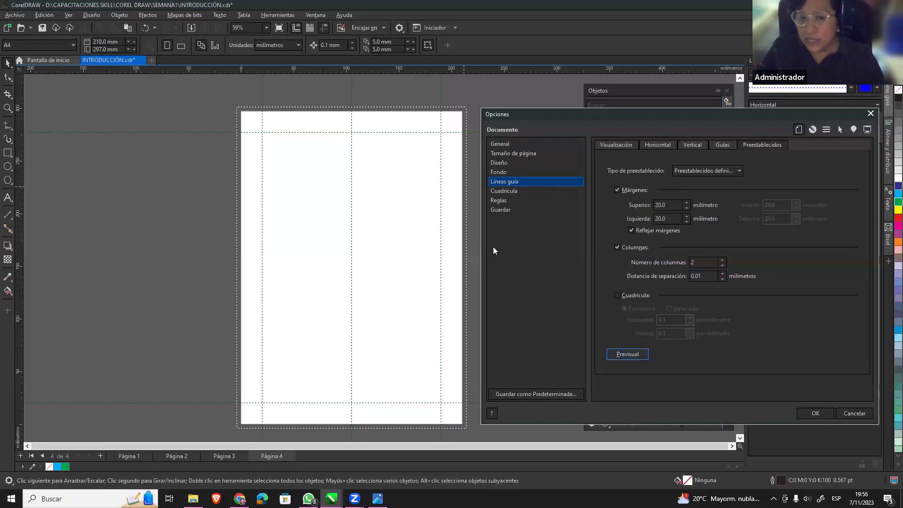
{"action": "left_click", "coordinate": [722, 273]}
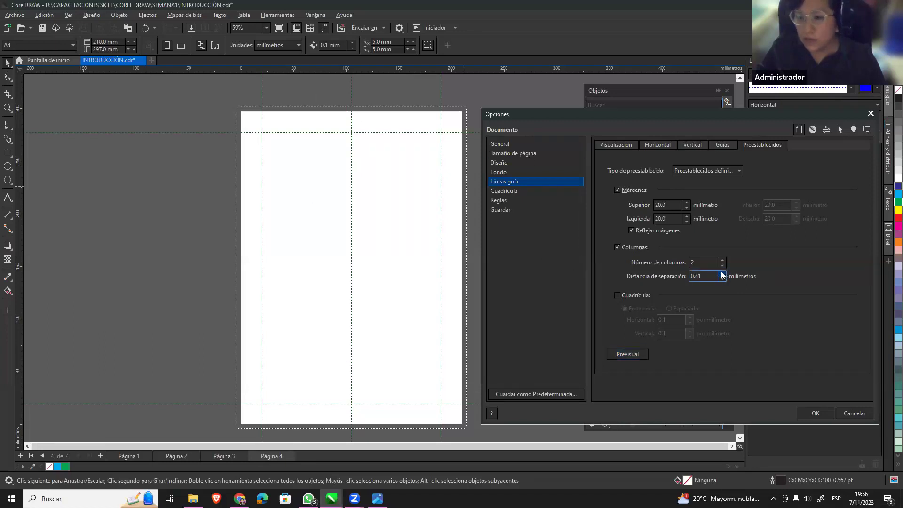
{"action": "type", "text": "5"}
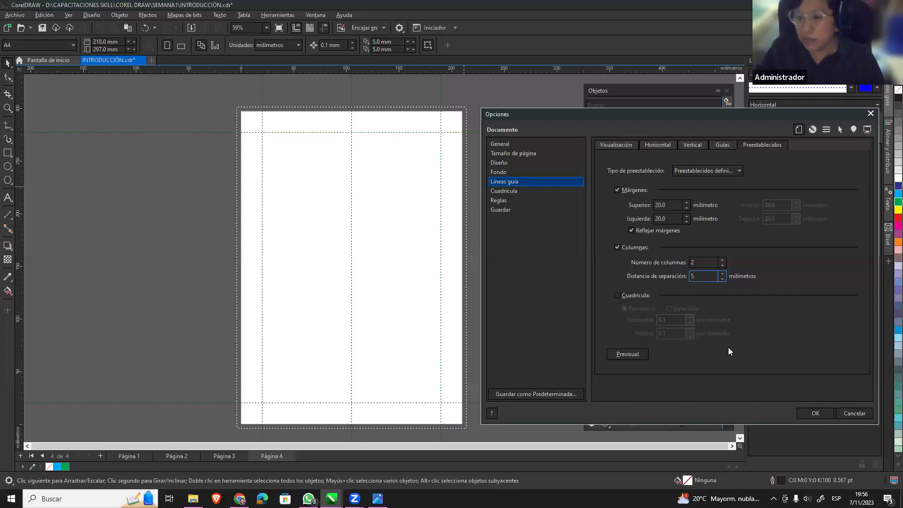
{"action": "left_click", "coordinate": [622, 353]}
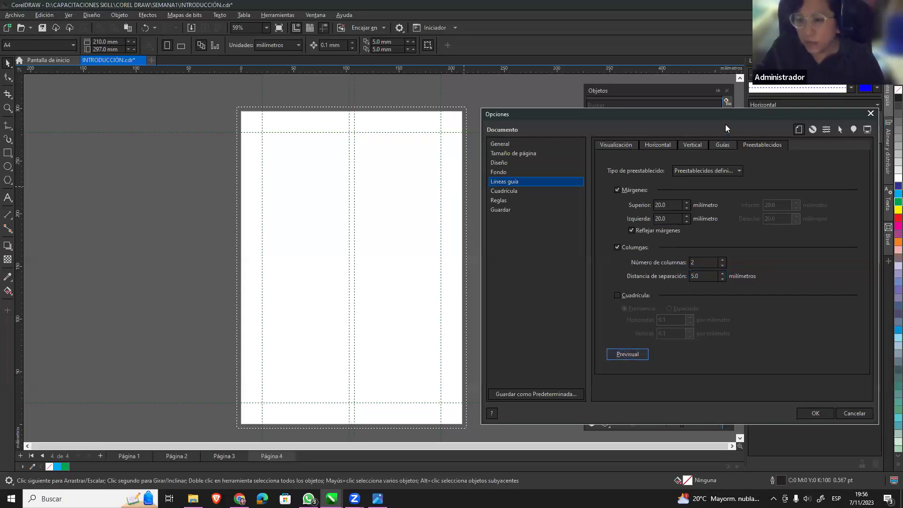
{"action": "left_click_drag", "start_coordinate": [701, 117], "coordinate": [535, 103]}
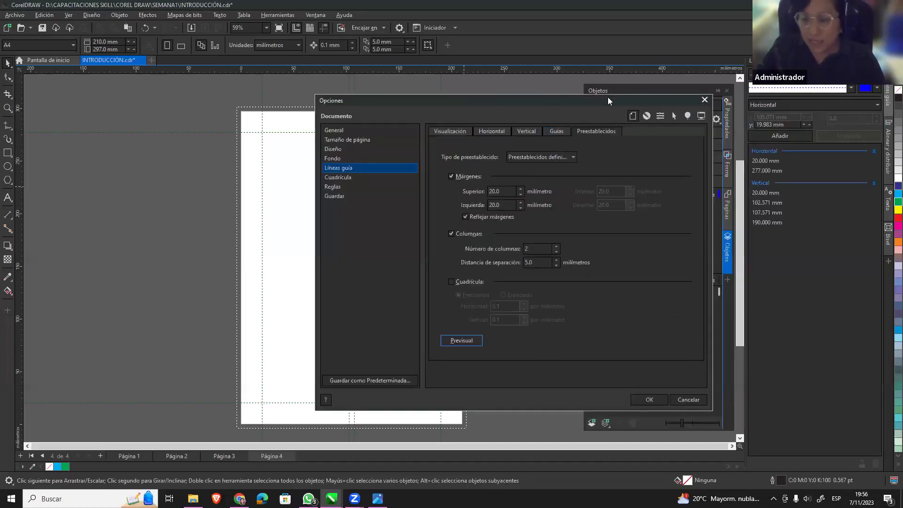
{"action": "left_click_drag", "start_coordinate": [608, 96], "coordinate": [717, 137]}
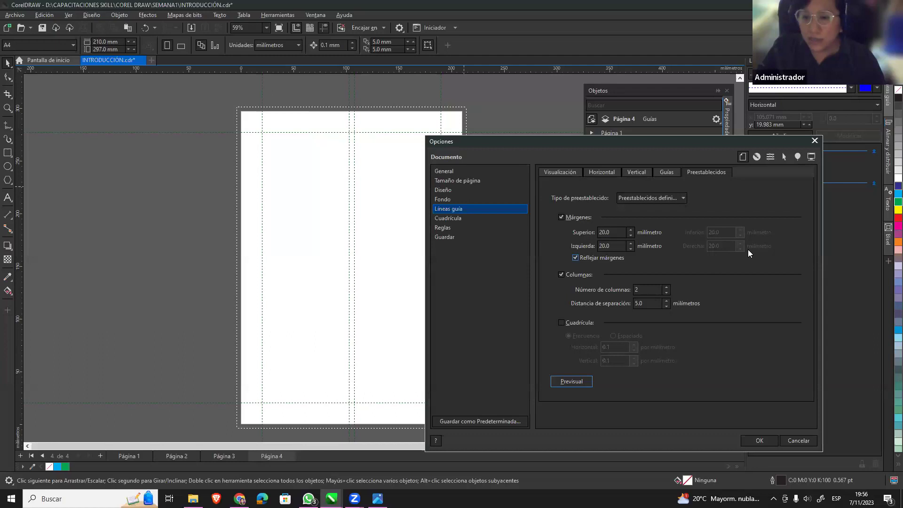
{"action": "left_click", "coordinate": [678, 198]}
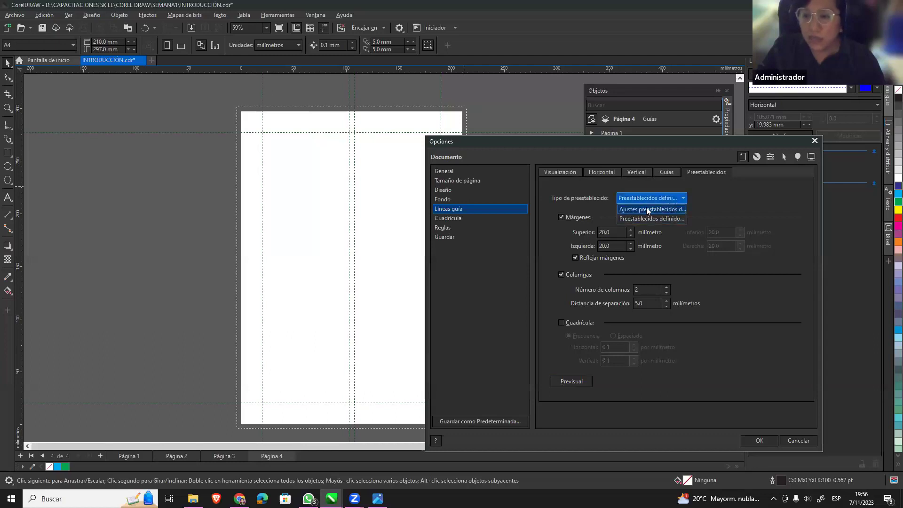
{"action": "left_click", "coordinate": [676, 201]}
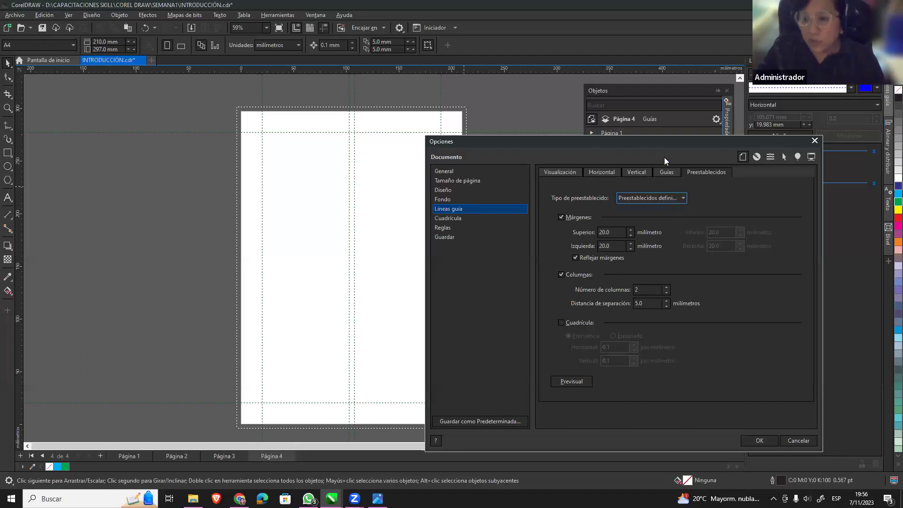
{"action": "left_click_drag", "start_coordinate": [638, 143], "coordinate": [659, 134]}
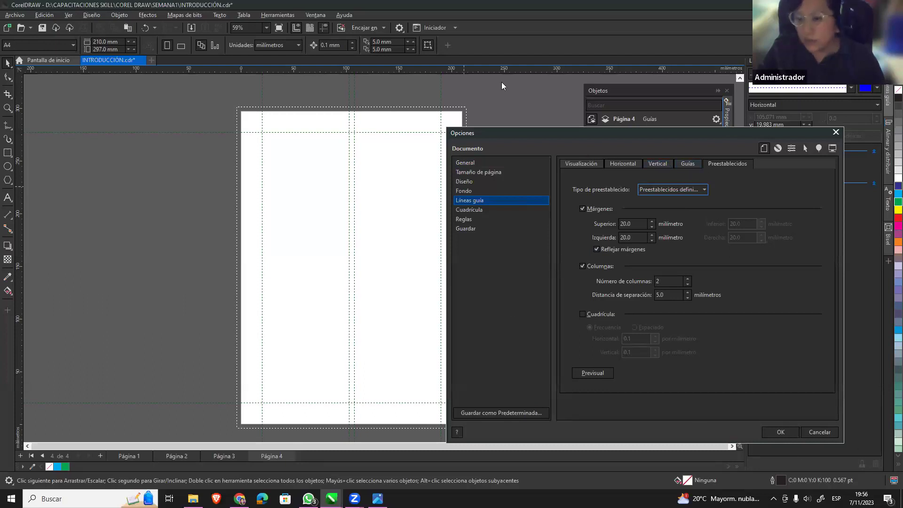
Apply the guide settings and browse the Objects docker's pages down to Página maestra.
{"action": "left_click", "coordinate": [782, 431]}
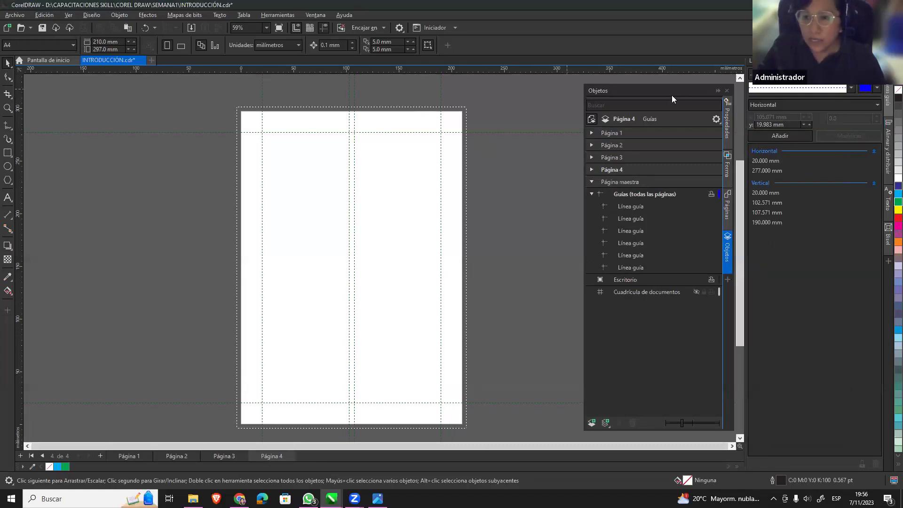
{"action": "left_click_drag", "start_coordinate": [672, 95], "coordinate": [575, 94]}
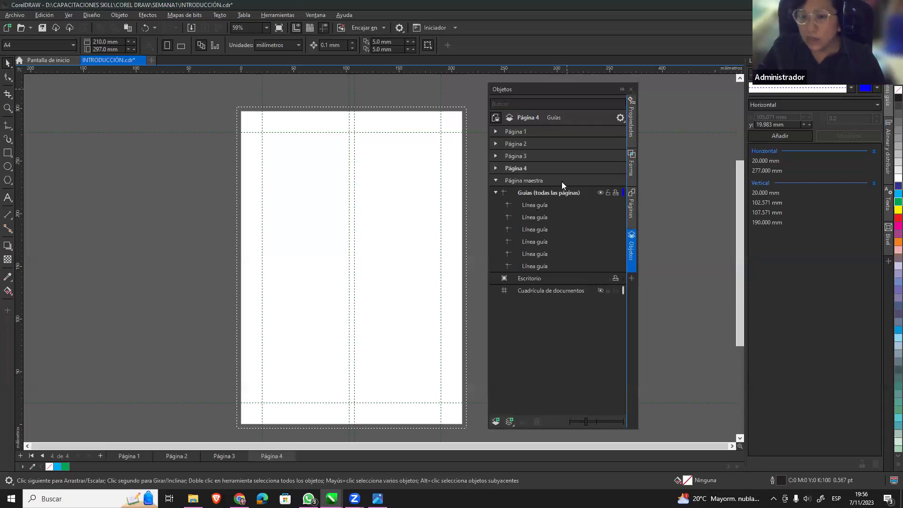
{"action": "left_click", "coordinate": [496, 131]}
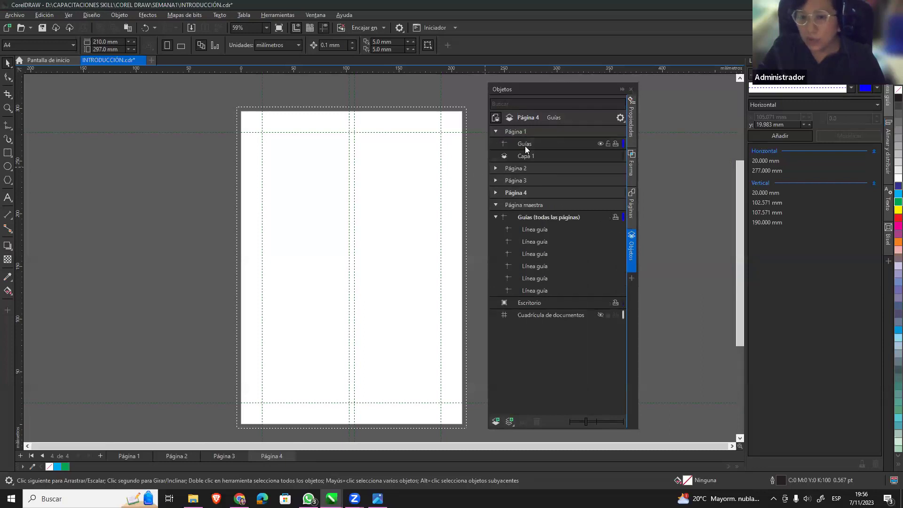
{"action": "left_click", "coordinate": [496, 131]}
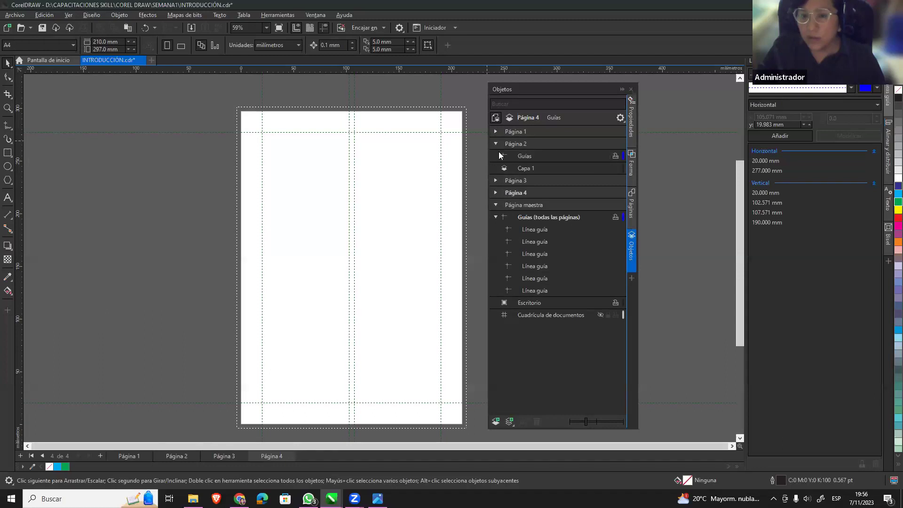
{"action": "left_click", "coordinate": [500, 144]}
{"action": "left_click", "coordinate": [495, 167]}
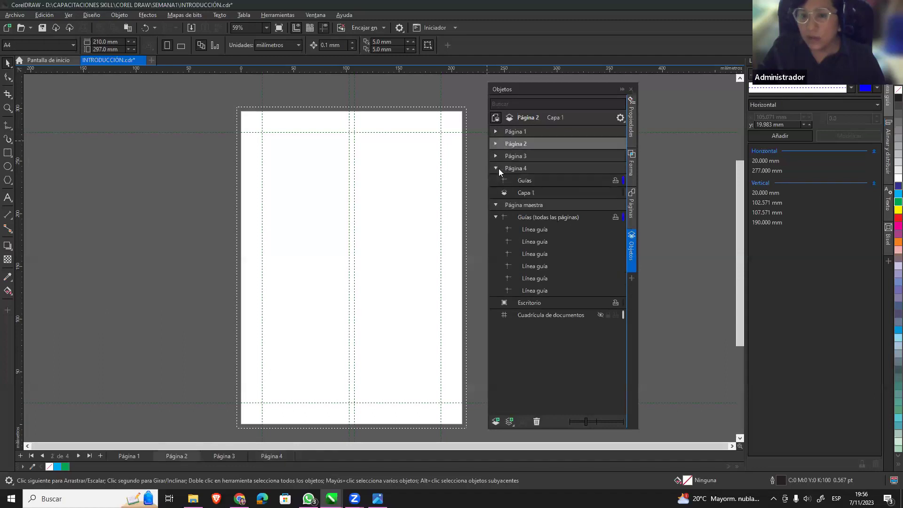
{"action": "left_click", "coordinate": [590, 182]}
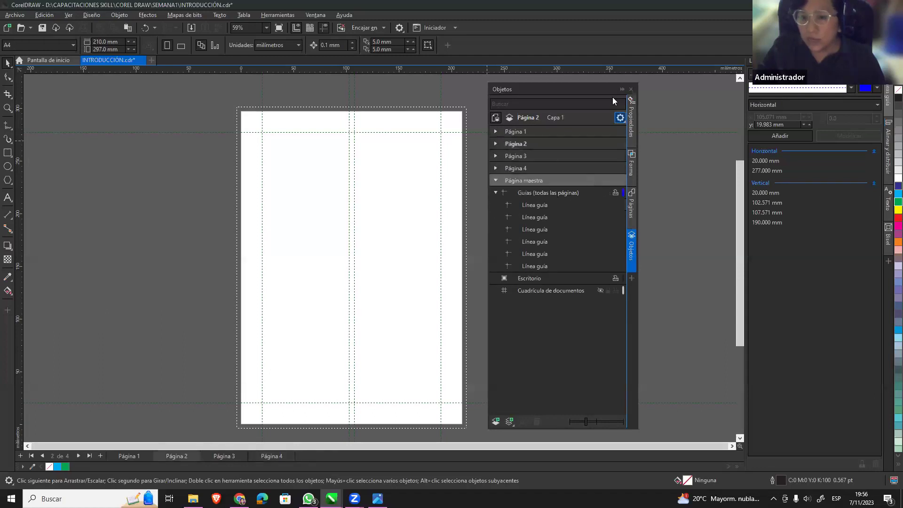
Select the vertical guide at 190 mm and lock the master page guides layer.
{"action": "left_click_drag", "start_coordinate": [622, 86], "coordinate": [706, 86]}
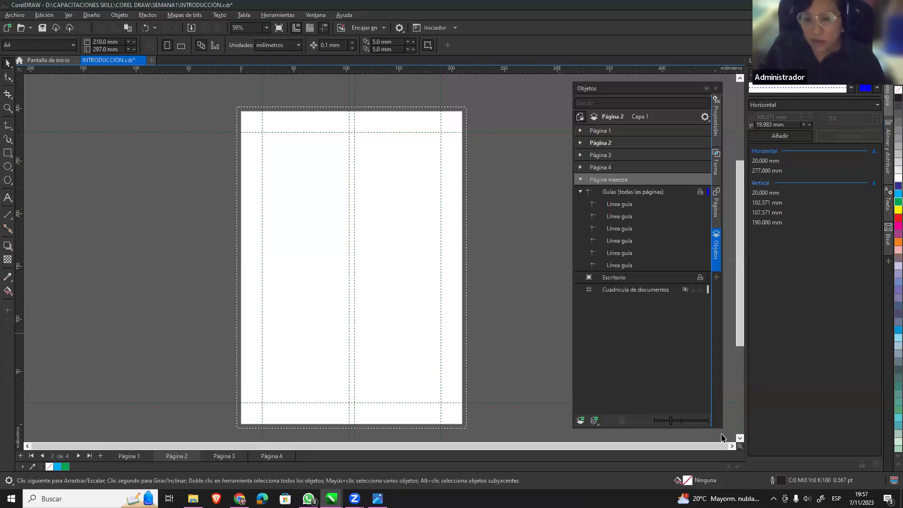
{"action": "left_click", "coordinate": [440, 153]}
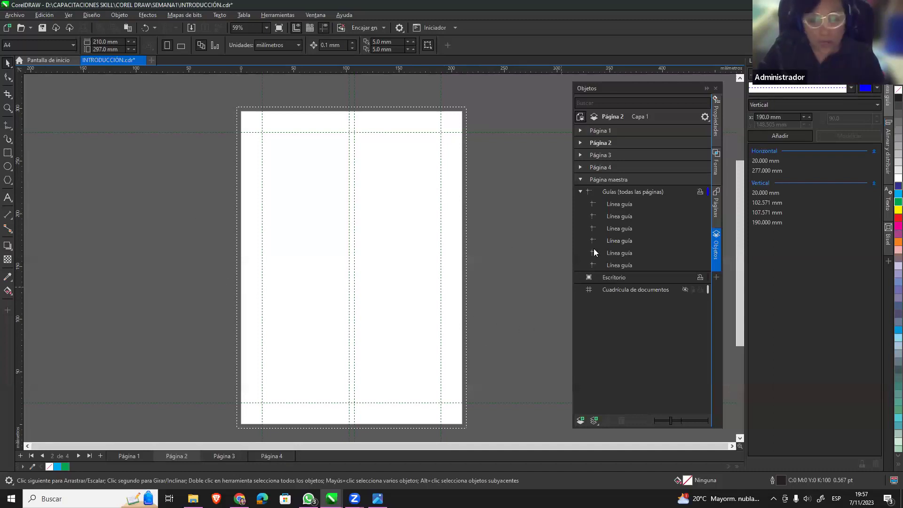
{"action": "mouse_move", "coordinate": [633, 192]}
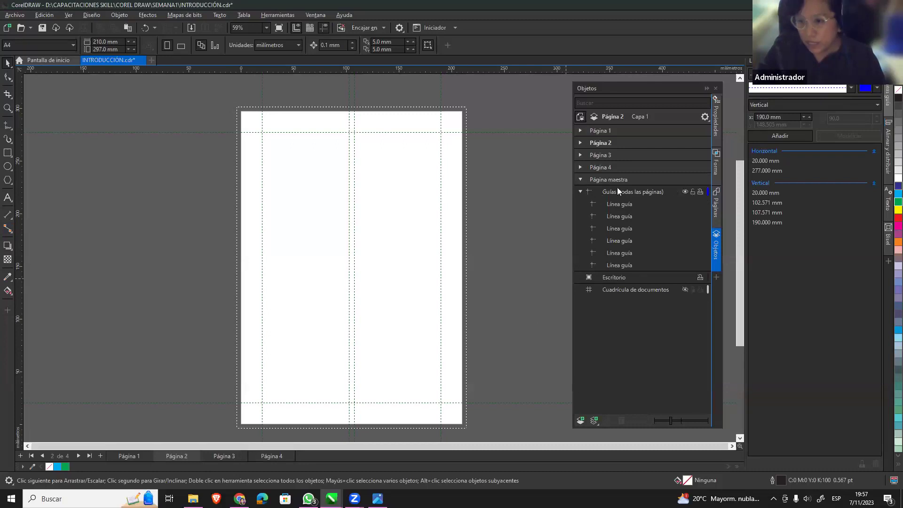
{"action": "left_click_drag", "start_coordinate": [610, 86], "coordinate": [532, 93]}
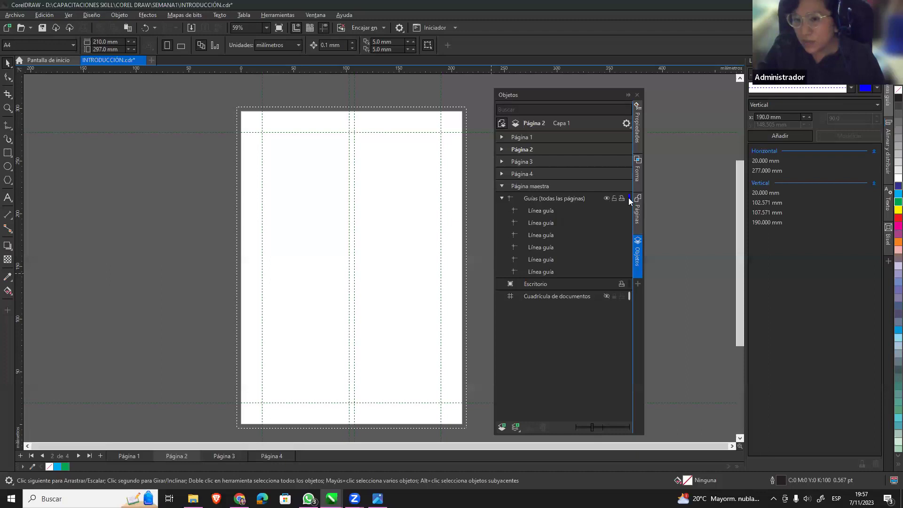
{"action": "left_click", "coordinate": [614, 198]}
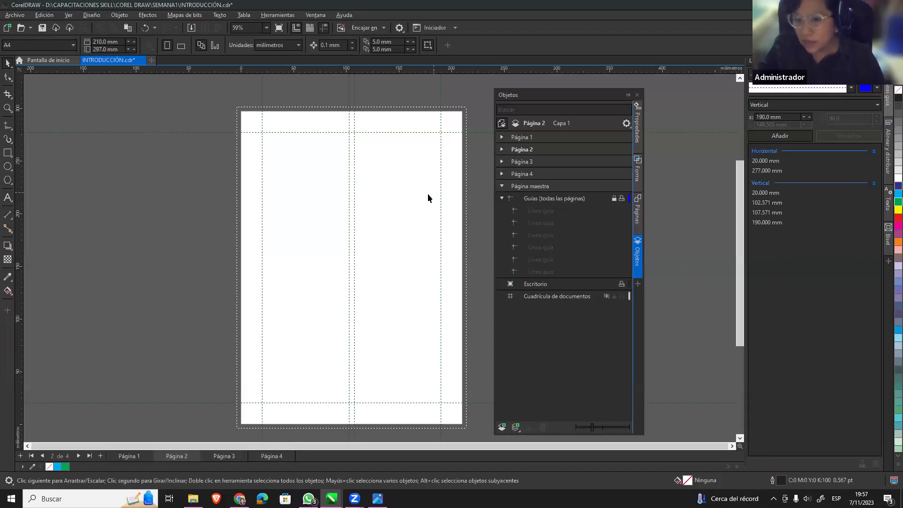
{"action": "left_click_drag", "start_coordinate": [446, 132], "coordinate": [439, 173]}
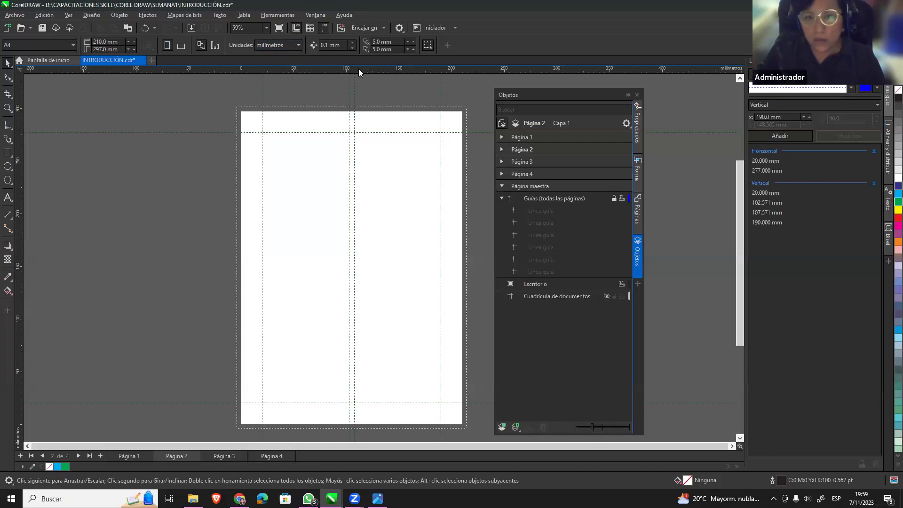
Drag a horizontal guide from the top ruler across the middle of the page.
{"action": "mouse_move", "coordinate": [390, 69]}
{"action": "left_mouse_down"}
{"action": "mouse_move", "coordinate": [400, 256]}
{"action": "mouse_move", "coordinate": [404, 233]}
{"action": "mouse_move", "coordinate": [414, 256]}
{"action": "left_mouse_up"}
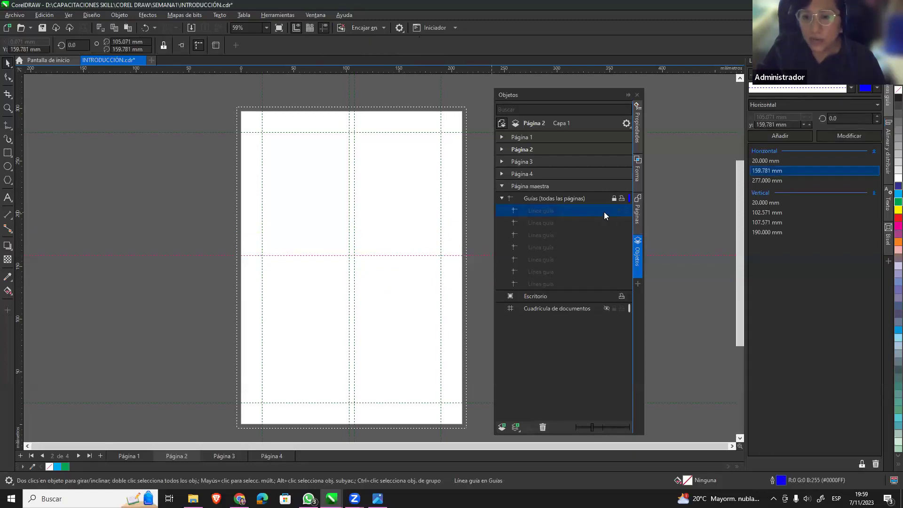
{"action": "left_click", "coordinate": [424, 257]}
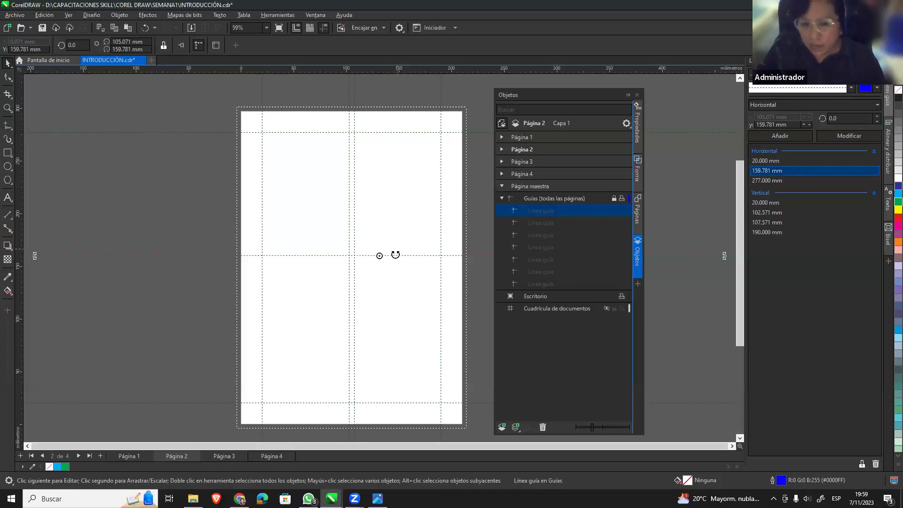
{"action": "key", "text": "Escape"}
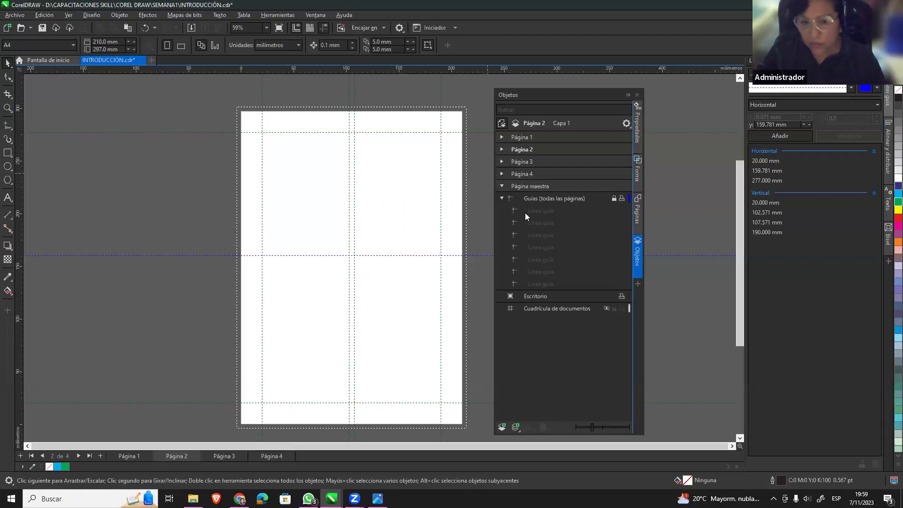
Unlock the master guides, move the guide up to 187.026 mm and start tilting it.
{"action": "left_click", "coordinate": [614, 199]}
{"action": "left_click_drag", "start_coordinate": [421, 254], "coordinate": [392, 228]}
{"action": "left_click", "coordinate": [390, 227]}
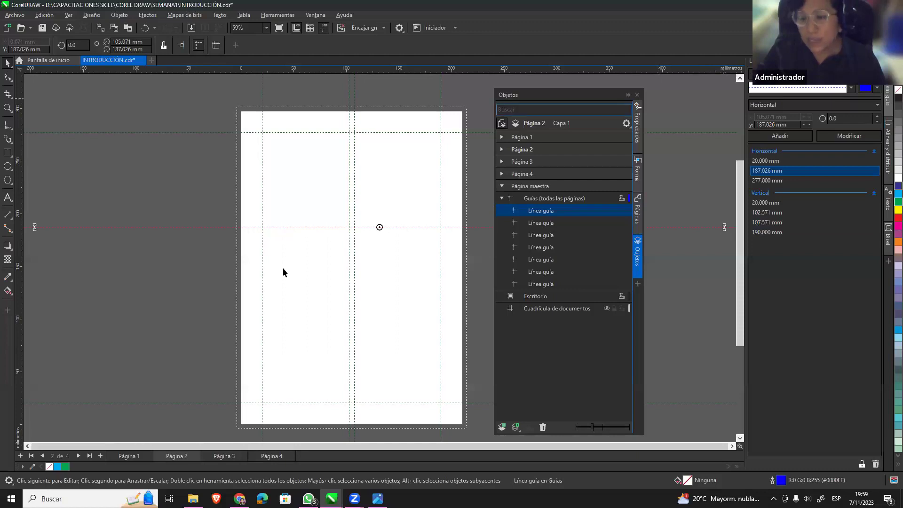
{"action": "mouse_move", "coordinate": [723, 227]}
{"action": "left_mouse_down"}
{"action": "mouse_move", "coordinate": [689, 375]}
{"action": "mouse_move", "coordinate": [703, 344]}
{"action": "mouse_move", "coordinate": [679, 390]}
{"action": "left_mouse_up"}
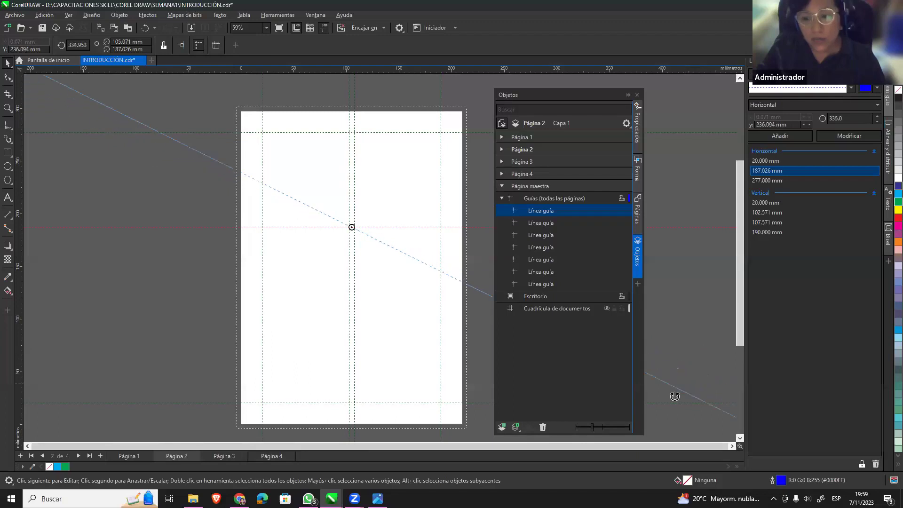
Undo the free tilt and set the guide's rotation angle to 45°.
{"action": "mouse_move", "coordinate": [680, 390]}
{"action": "left_mouse_down"}
{"action": "mouse_move", "coordinate": [677, 404]}
{"action": "mouse_move", "coordinate": [688, 369]}
{"action": "mouse_move", "coordinate": [686, 389]}
{"action": "left_mouse_up"}
{"action": "key", "text": "ctrl+z"}
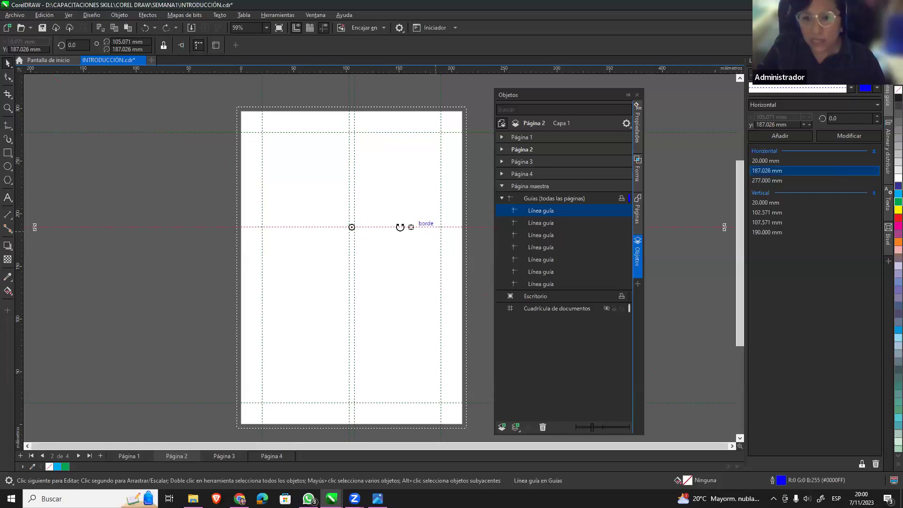
{"action": "left_click", "coordinate": [71, 44]}
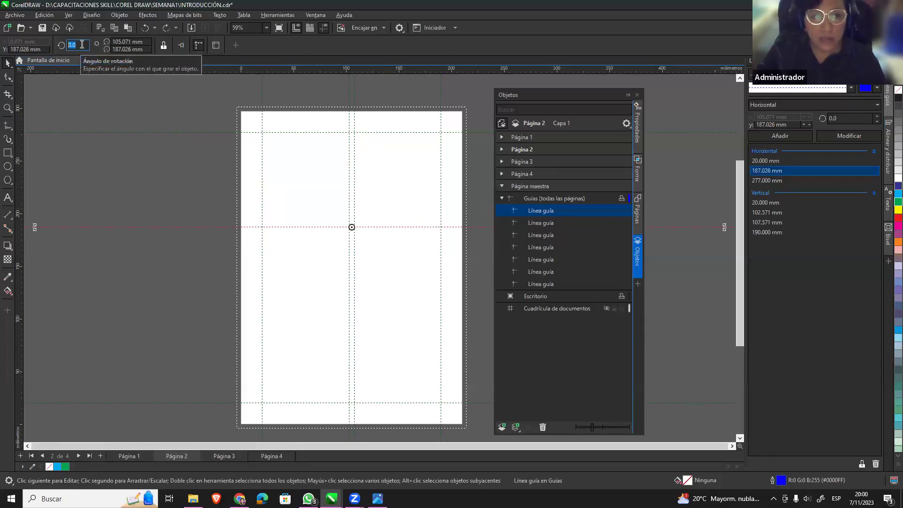
{"action": "type", "text": "7"}
{"action": "key", "text": "BackSpace"}
{"action": "type", "text": "45"}
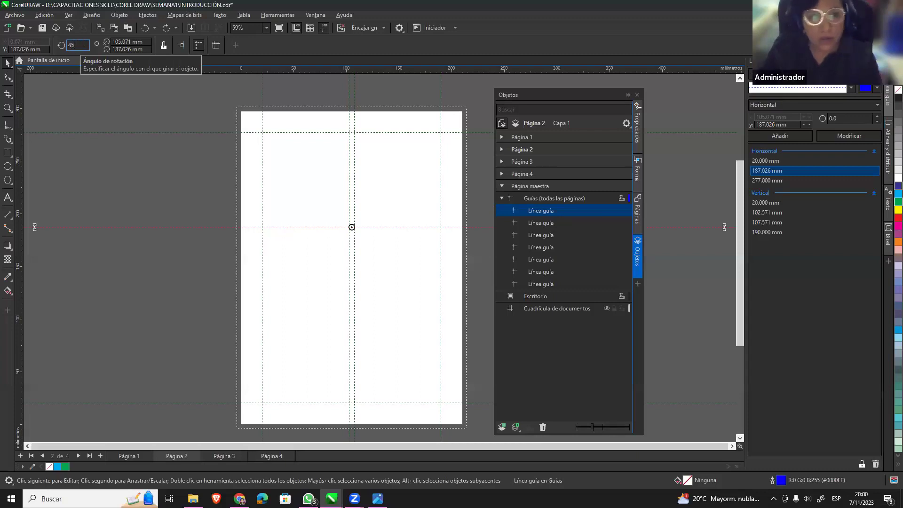
{"action": "key", "text": "Return"}
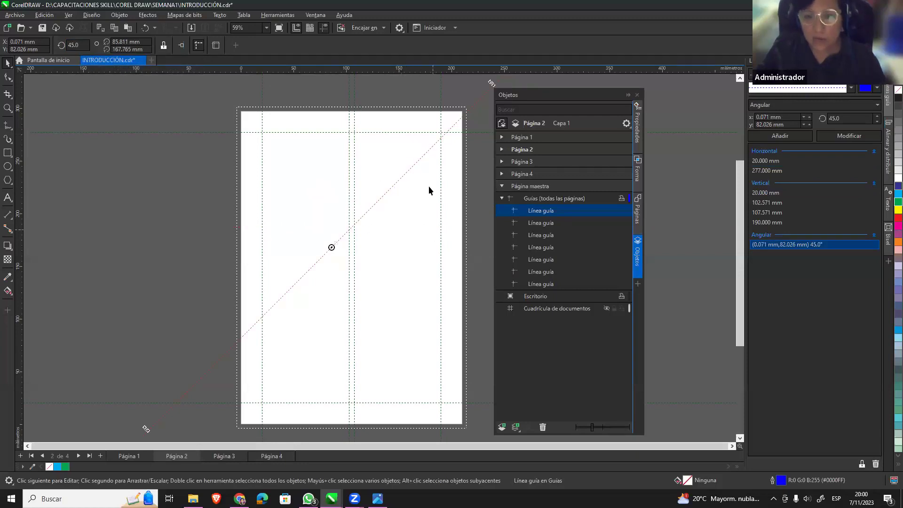
Reselect the diagonal guide to confirm its 45° angle, then deselect it.
{"action": "left_click", "coordinate": [388, 198]}
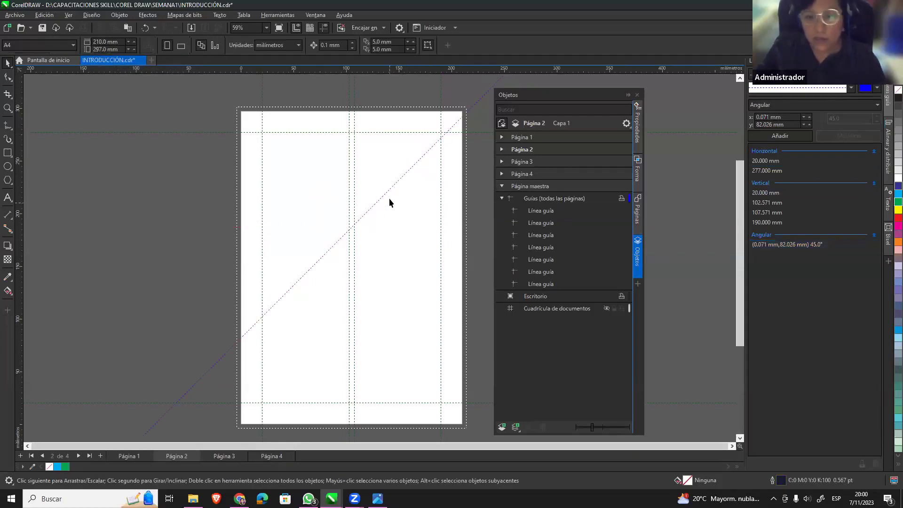
{"action": "left_click", "coordinate": [387, 190]}
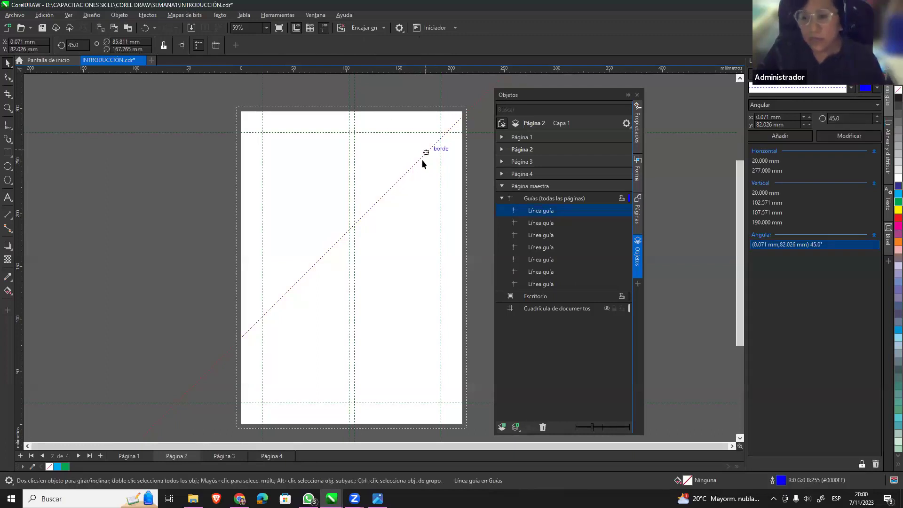
{"action": "left_click", "coordinate": [431, 167]}
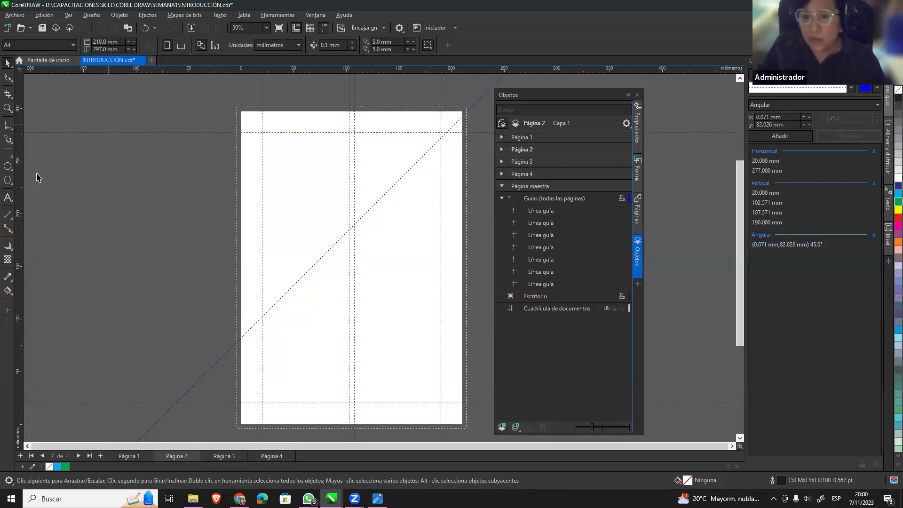
{"action": "left_click", "coordinate": [8, 198]}
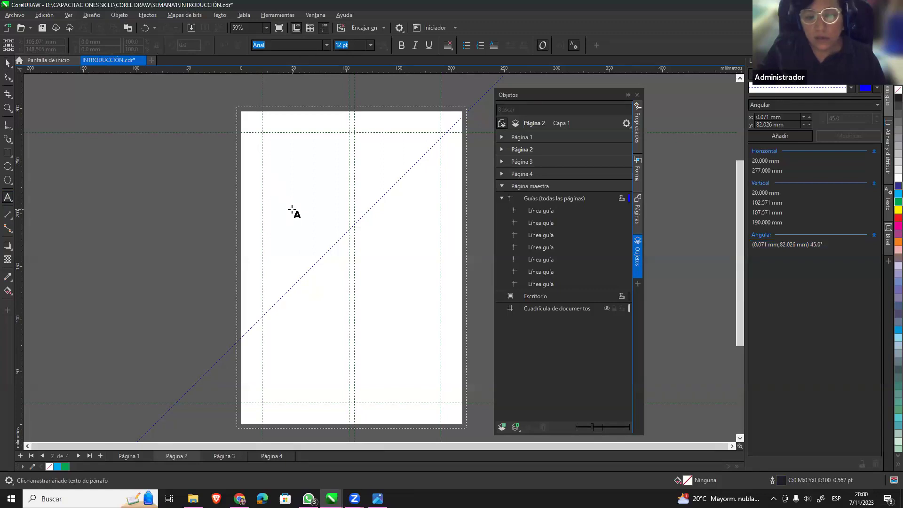
Type the word TEXTO on the page and enlarge it from a corner.
{"action": "left_click", "coordinate": [292, 211]}
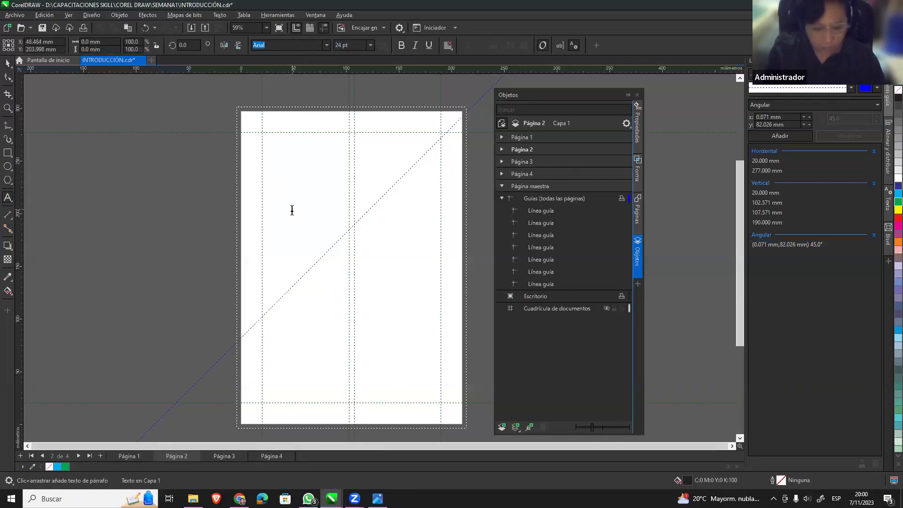
{"action": "type", "text": "TEXTO"}
{"action": "left_click", "coordinate": [6, 64]}
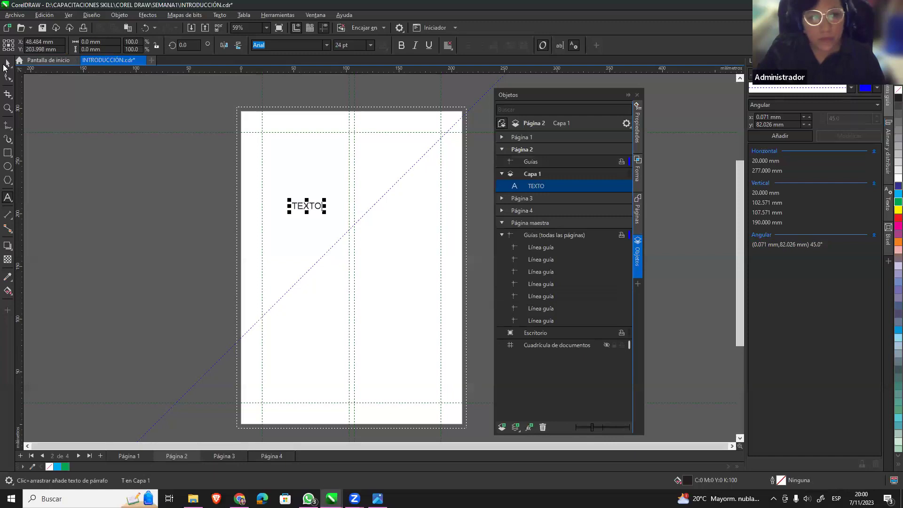
{"action": "left_click_drag", "start_coordinate": [324, 213], "coordinate": [433, 268]}
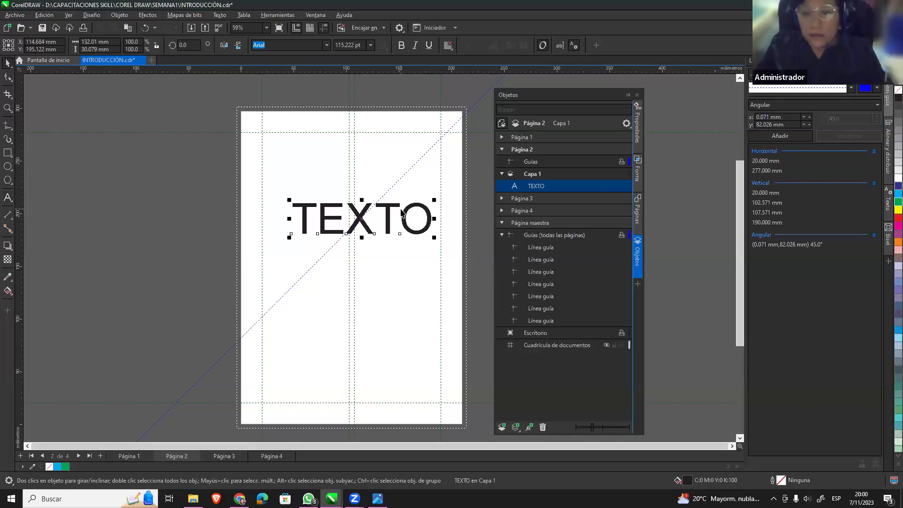
Rotate TEXTO counter-clockwise to roughly 45 degrees.
{"action": "left_click", "coordinate": [402, 214]}
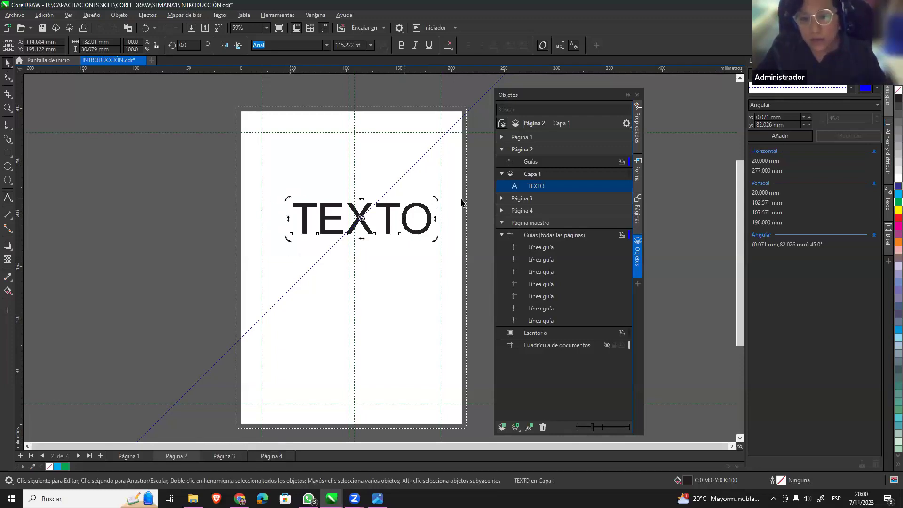
{"action": "mouse_move", "coordinate": [437, 196]}
{"action": "left_mouse_down"}
{"action": "mouse_move", "coordinate": [425, 161]}
{"action": "mouse_move", "coordinate": [403, 147]}
{"action": "left_mouse_up"}
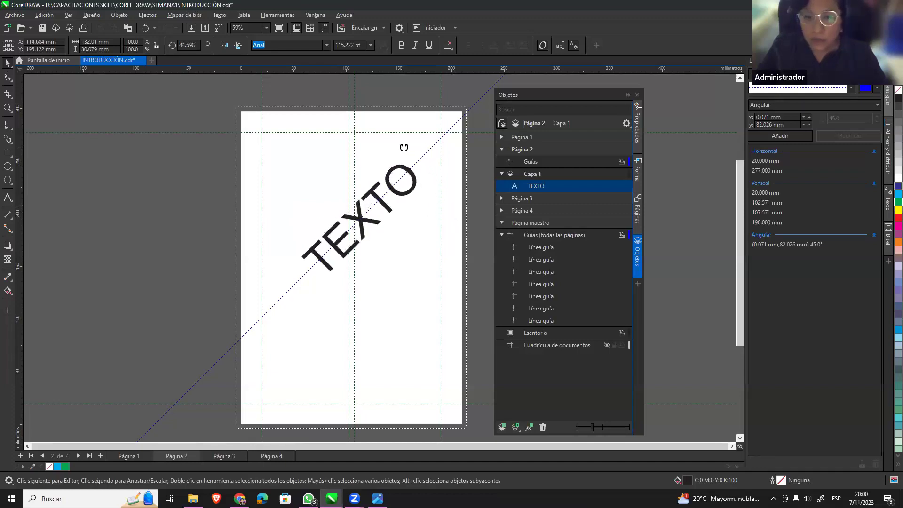
{"action": "left_click_drag", "start_coordinate": [396, 198], "coordinate": [381, 190]}
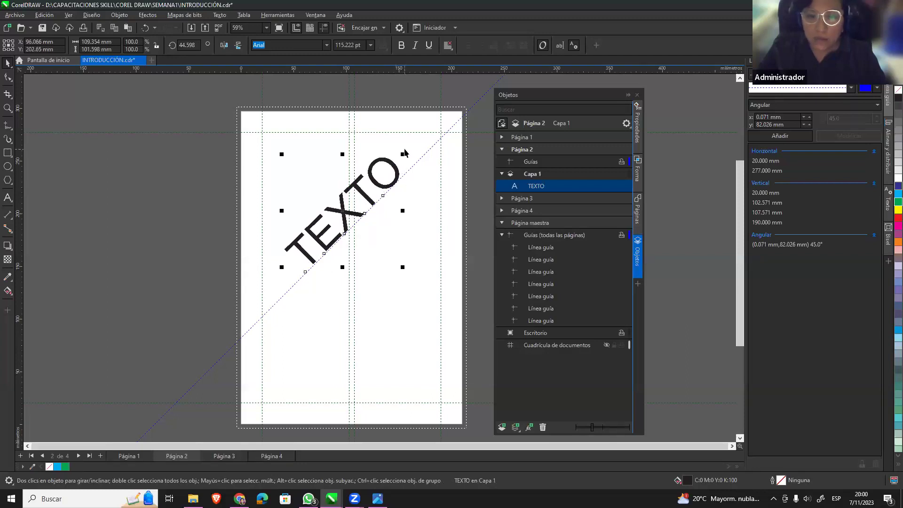
{"action": "left_click", "coordinate": [385, 161]}
{"action": "left_click_drag", "start_coordinate": [404, 152], "coordinate": [406, 151]}
{"action": "left_click", "coordinate": [413, 227]}
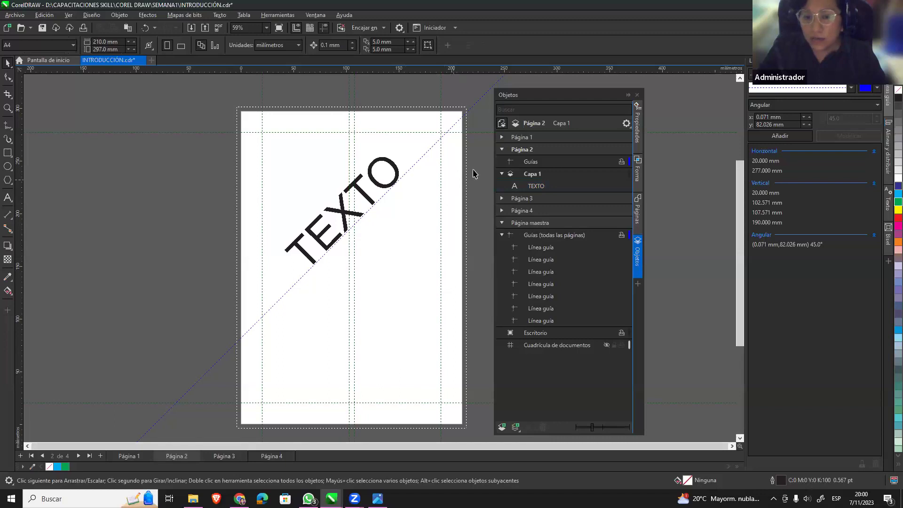
Move TEXTO onto the diagonal guide.
{"action": "left_click", "coordinate": [394, 169]}
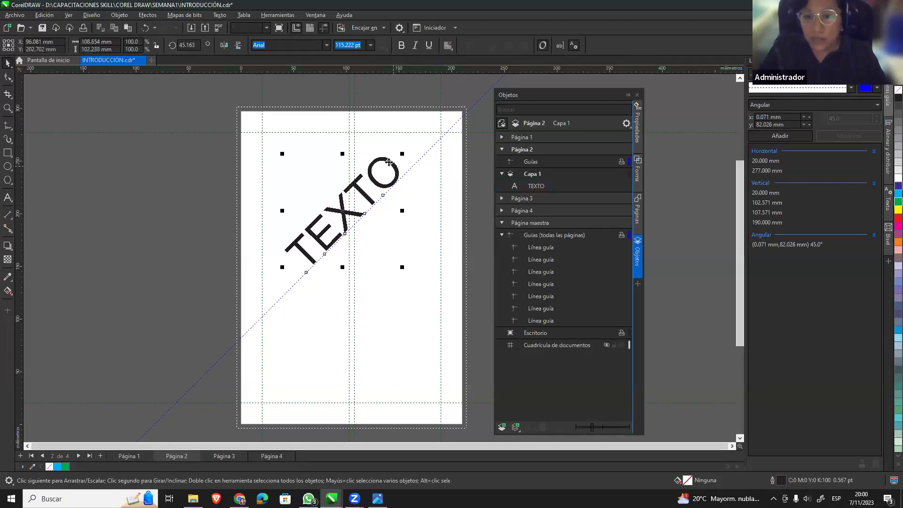
{"action": "mouse_move", "coordinate": [394, 169]}
{"action": "left_mouse_down"}
{"action": "mouse_move", "coordinate": [396, 155]}
{"action": "mouse_move", "coordinate": [389, 257]}
{"action": "left_mouse_up"}
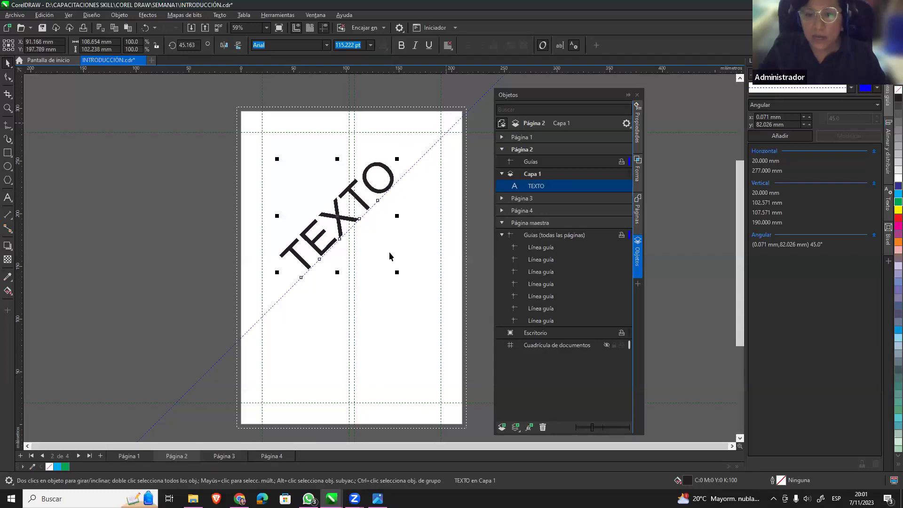
{"action": "left_click", "coordinate": [417, 187]}
{"action": "left_click", "coordinate": [389, 170]}
{"action": "left_click", "coordinate": [393, 175]}
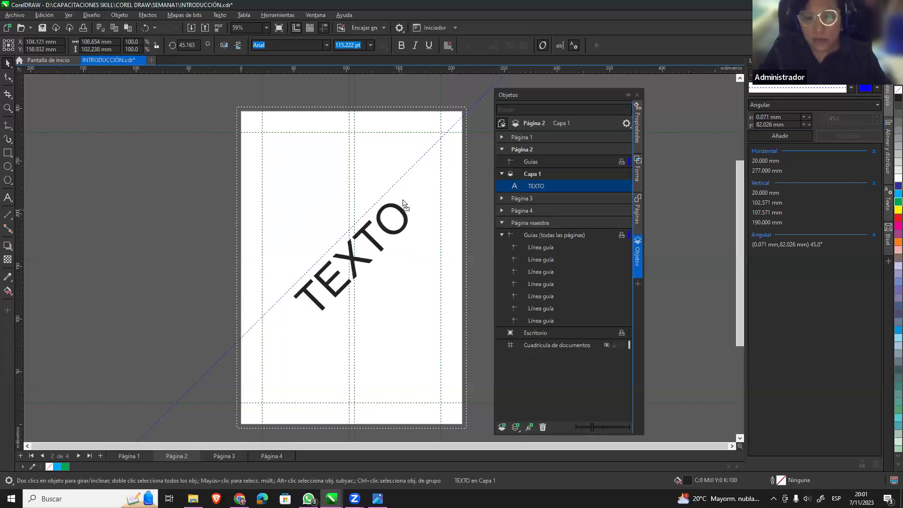
{"action": "left_click_drag", "start_coordinate": [398, 215], "coordinate": [418, 242]}
Set TEXTO's rotation to exactly 45 and slide it along the diagonal guide.
{"action": "triple_click", "coordinate": [197, 45]}
{"action": "type", "text": "45"}
{"action": "key", "text": "Return"}
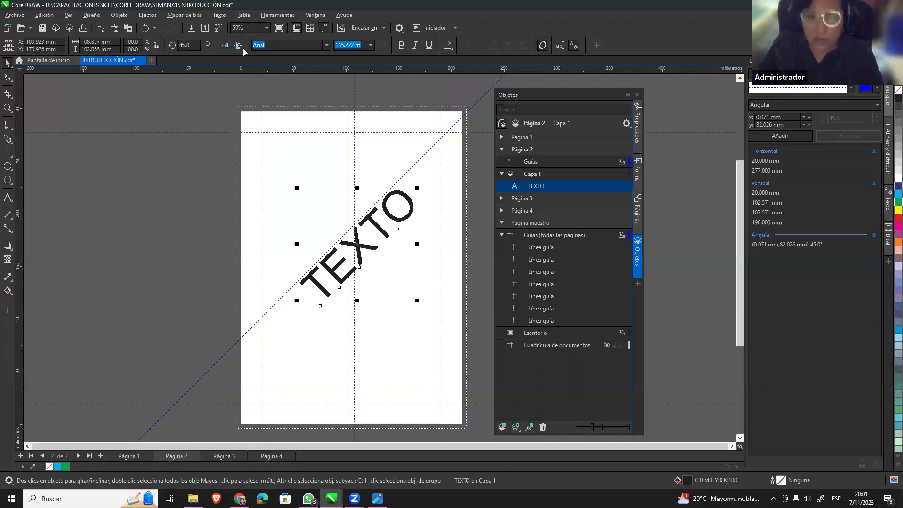
{"action": "left_click_drag", "start_coordinate": [398, 207], "coordinate": [395, 170]}
{"action": "key", "text": "Escape"}
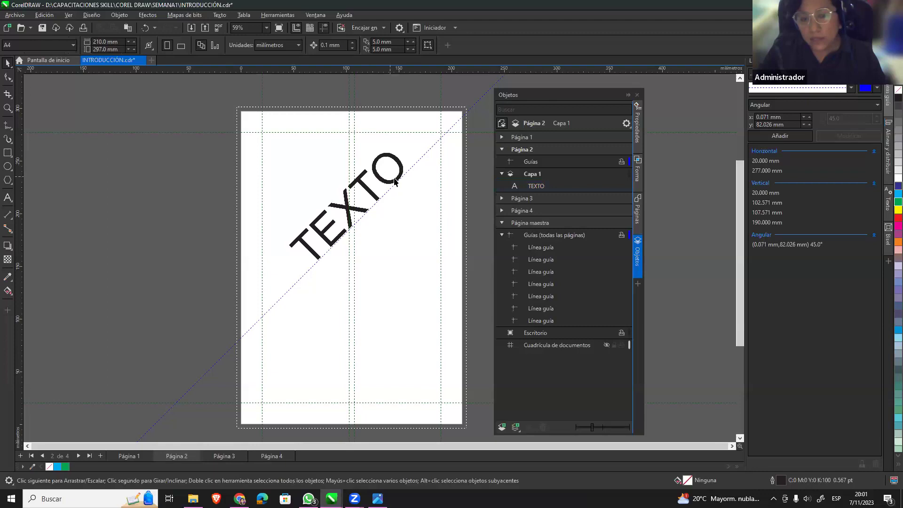
Check the diagonal guide's angle against TEXTO, then deselect everything.
{"action": "left_click", "coordinate": [394, 181]}
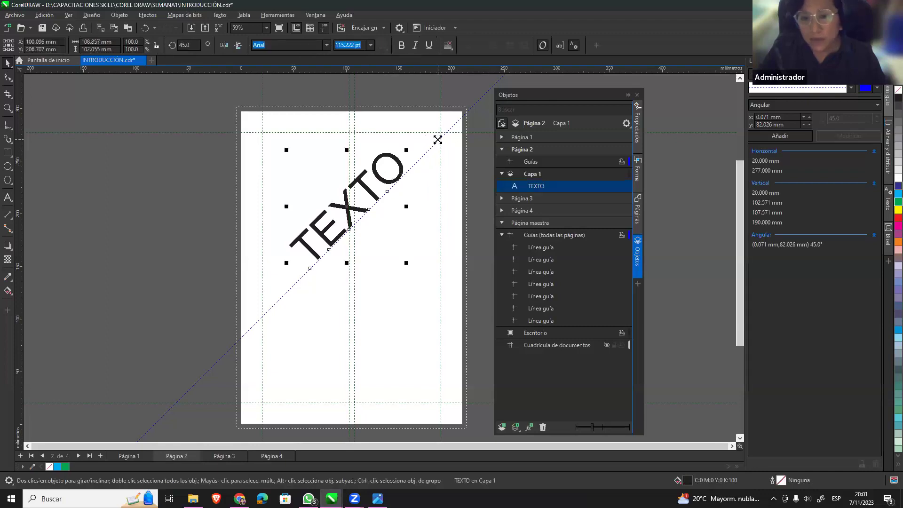
{"action": "left_click", "coordinate": [438, 140]}
{"action": "left_click", "coordinate": [410, 188]}
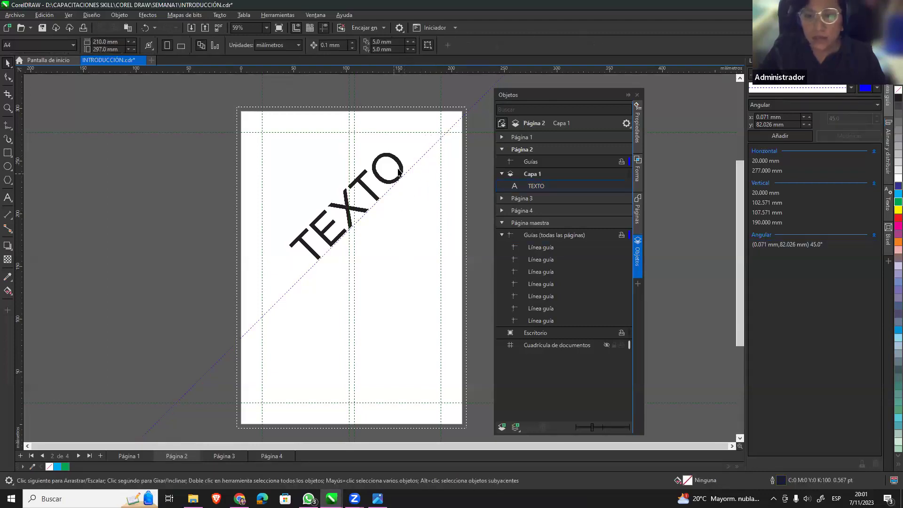
{"action": "left_click", "coordinate": [401, 165]}
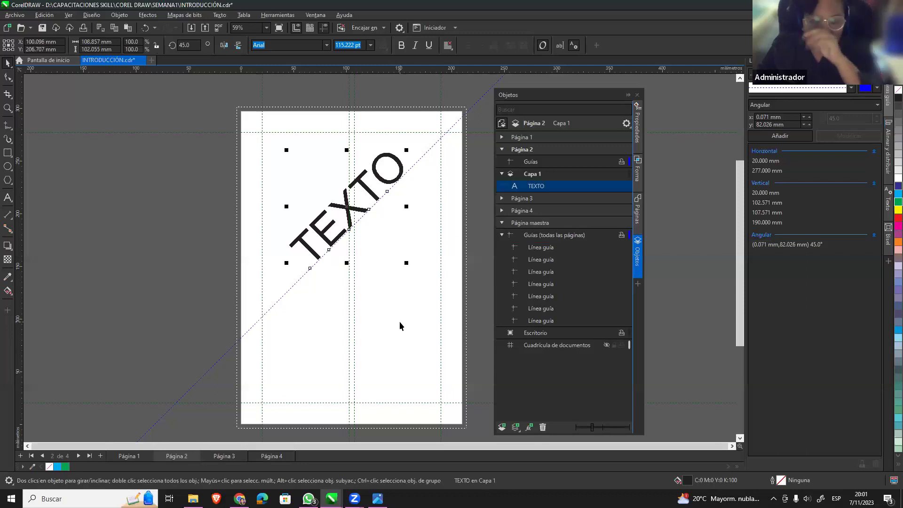
{"action": "left_click", "coordinate": [357, 289]}
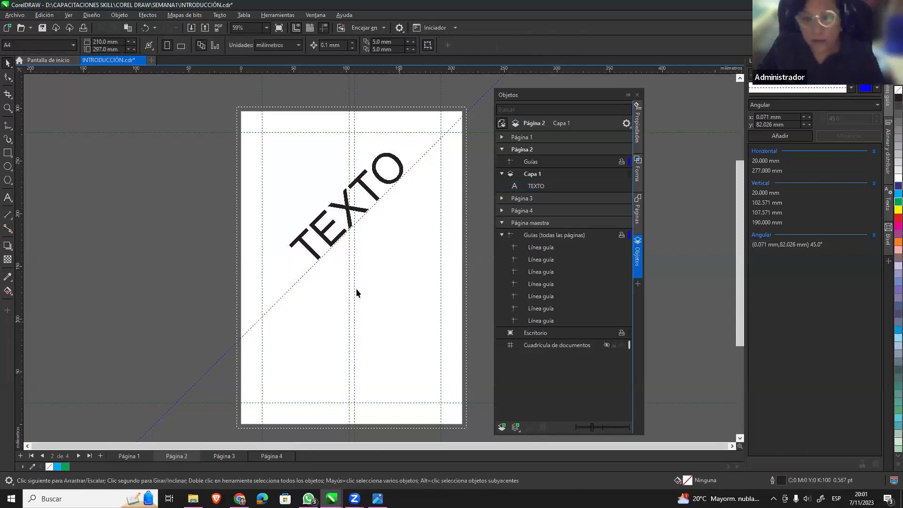
Switch the view to Líneas de dibujo to show outlines only.
{"action": "left_click", "coordinate": [68, 15]}
{"action": "left_click", "coordinate": [69, 16]}
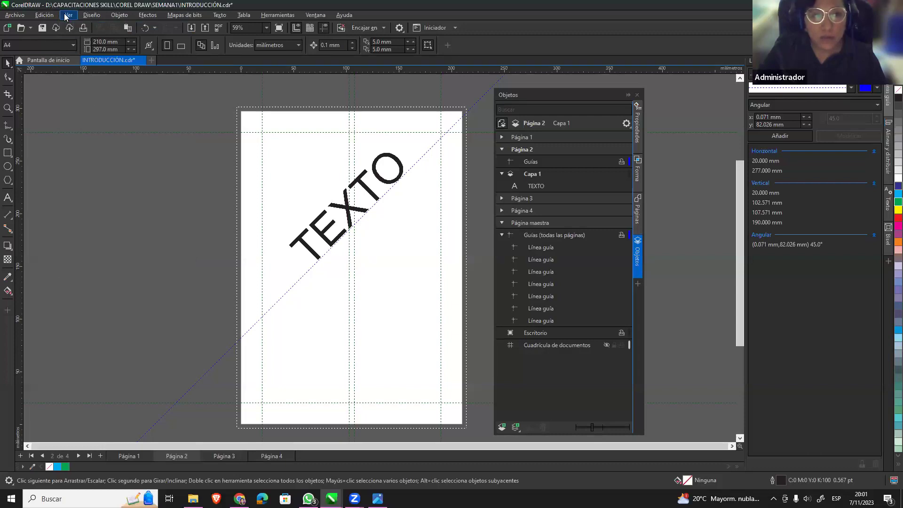
{"action": "left_click", "coordinate": [67, 16]}
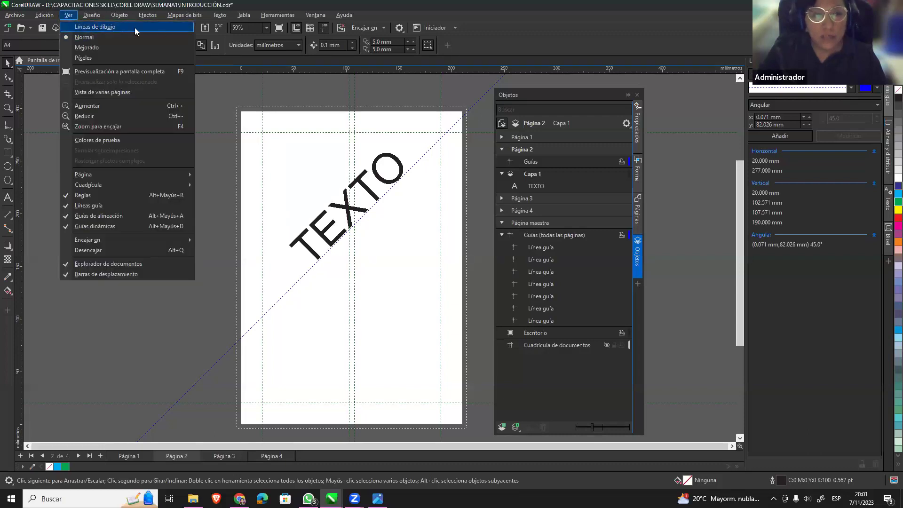
{"action": "left_click", "coordinate": [100, 26]}
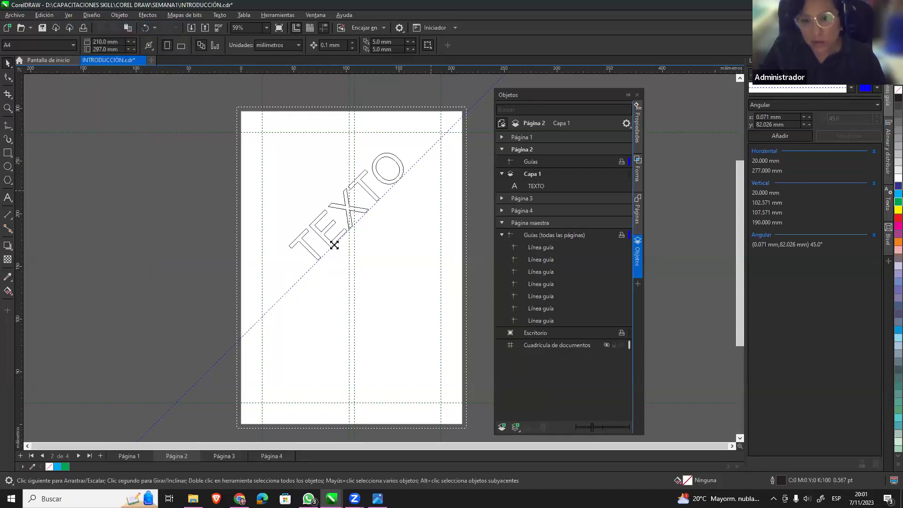
Return to Normal display, then switch to Mejorado enhanced mode.
{"action": "left_click", "coordinate": [70, 15]}
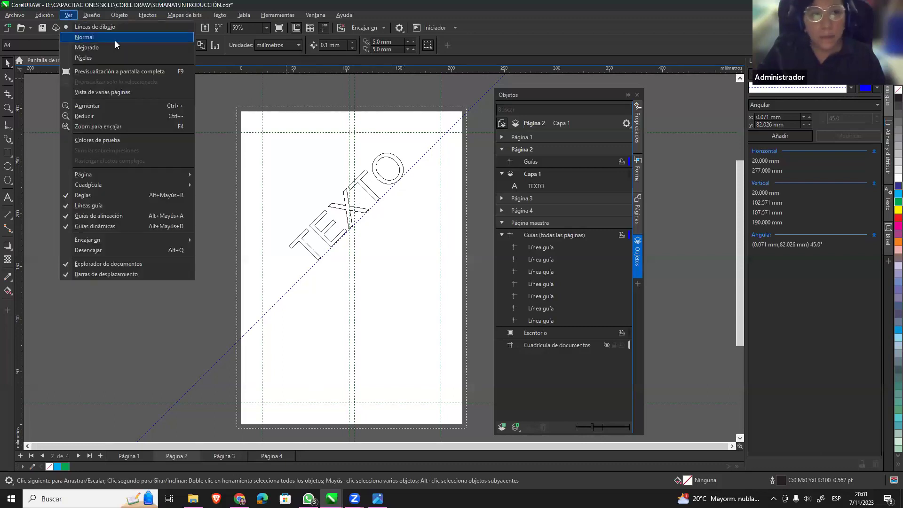
{"action": "left_click", "coordinate": [115, 38]}
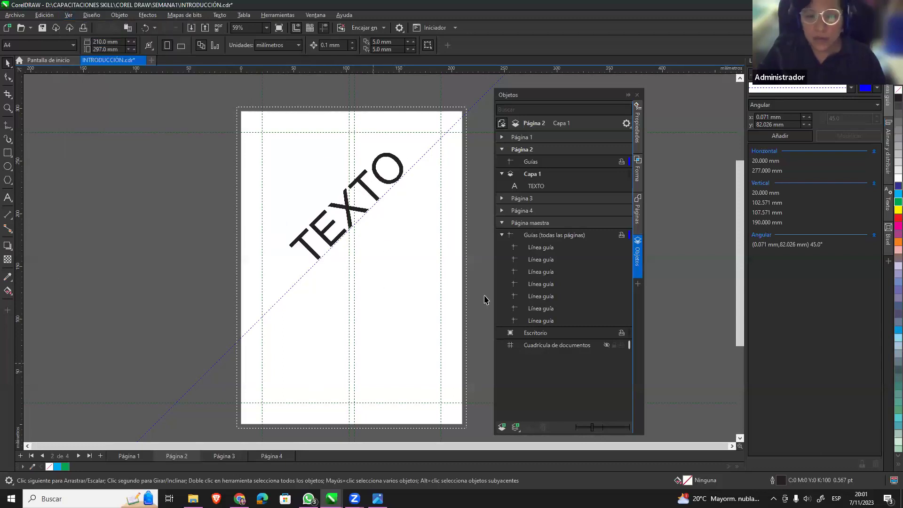
{"action": "left_click", "coordinate": [69, 16]}
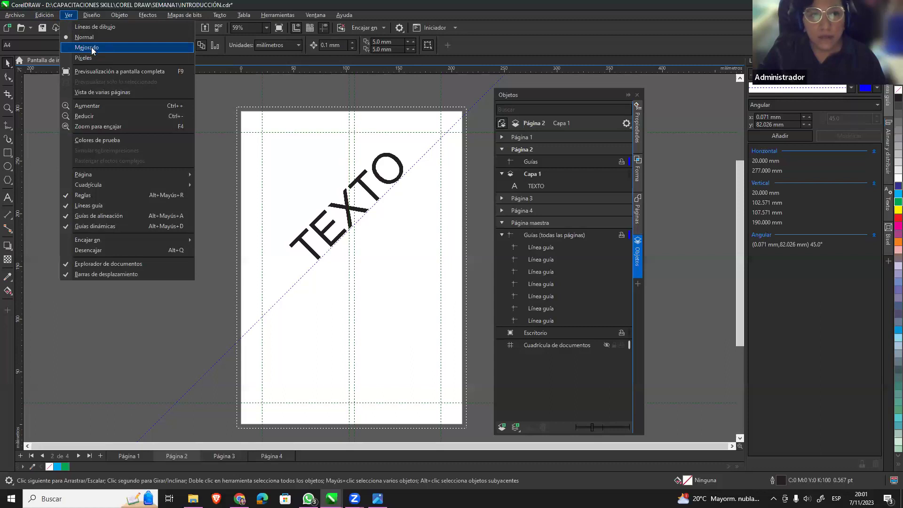
{"action": "left_click", "coordinate": [92, 47]}
{"action": "left_click", "coordinate": [68, 16]}
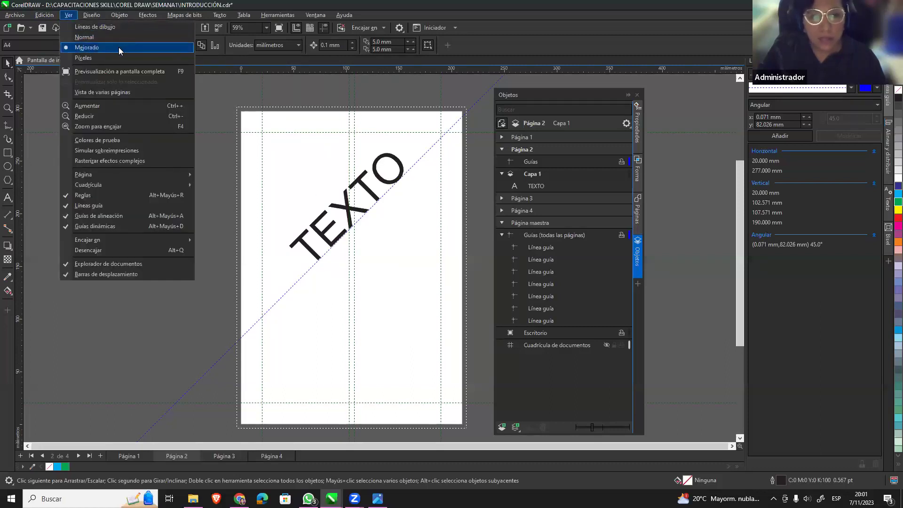
Switch to Píxeles display and zoom in on the TEXTO letter edges.
{"action": "left_click", "coordinate": [94, 57]}
{"action": "scroll", "coordinate": [353, 230], "scroll_direction": "up", "scroll_amount": 3}
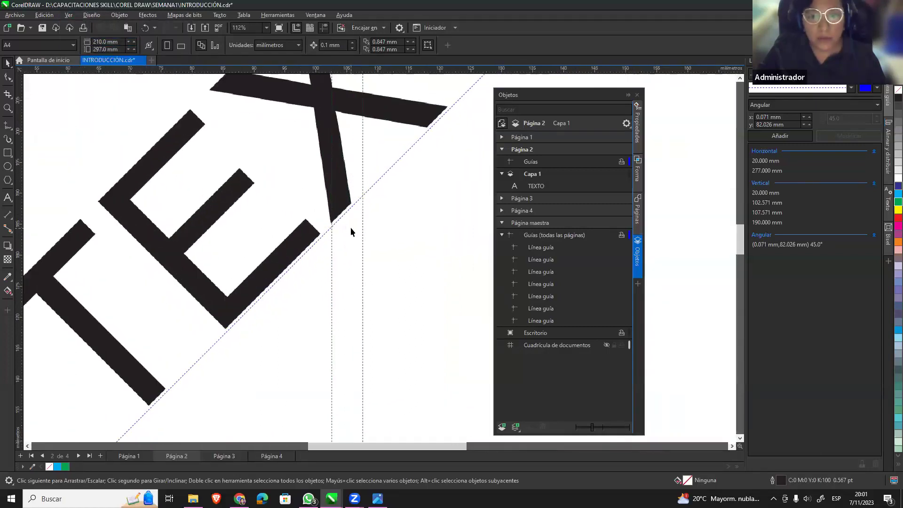
{"action": "scroll", "coordinate": [351, 227], "scroll_direction": "up", "scroll_amount": 3}
{"action": "scroll", "coordinate": [338, 200], "scroll_direction": "up", "scroll_amount": 3}
{"action": "scroll", "coordinate": [423, 145], "scroll_direction": "up", "scroll_amount": 2}
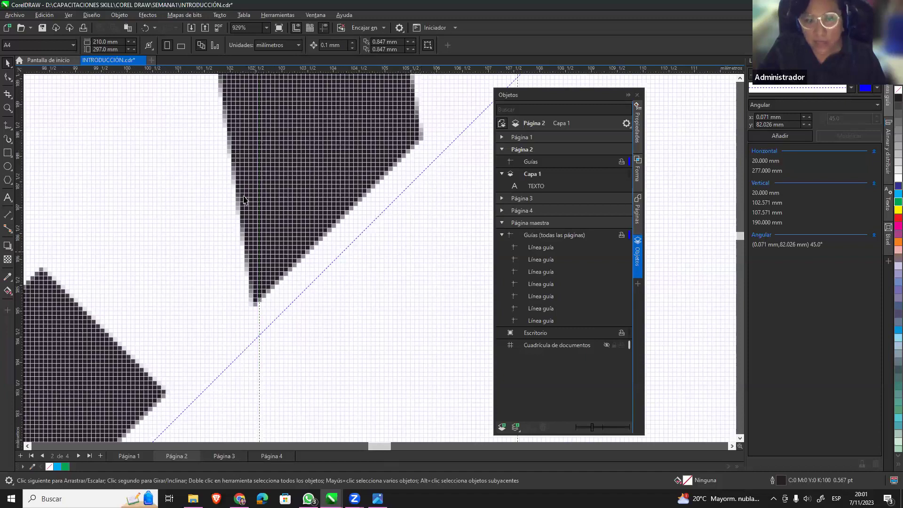
{"action": "scroll", "coordinate": [371, 188], "scroll_direction": "down", "scroll_amount": 1}
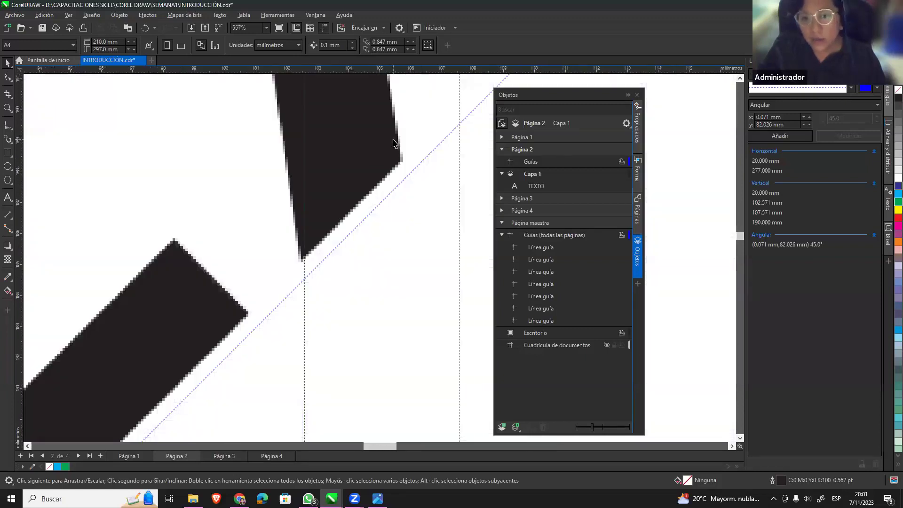
{"action": "scroll", "coordinate": [395, 144], "scroll_direction": "up", "scroll_amount": 1}
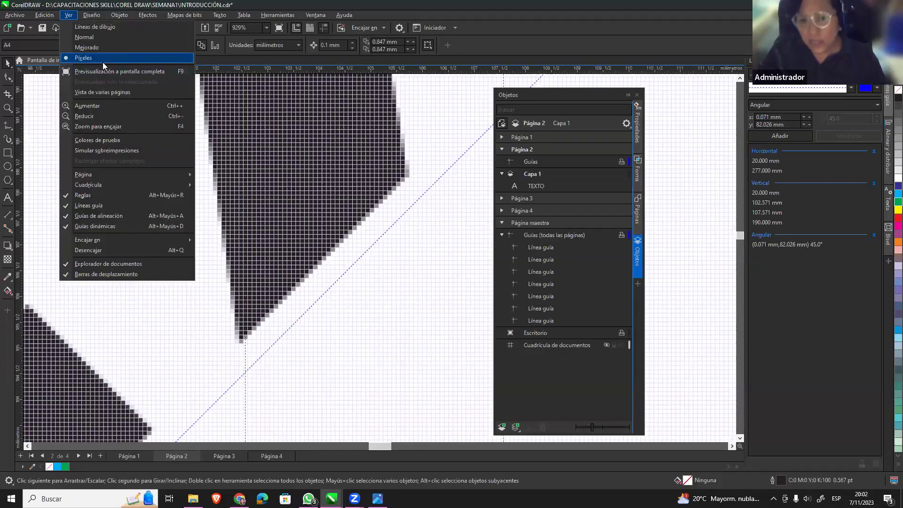
Switch back to Normal display and zoom back out.
{"action": "left_click", "coordinate": [116, 37]}
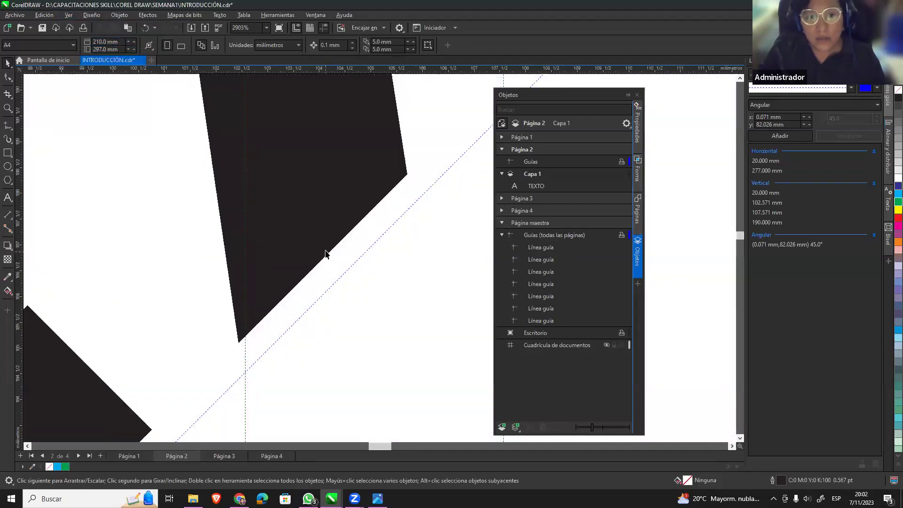
{"action": "scroll", "coordinate": [325, 254], "scroll_direction": "up", "scroll_amount": 3}
{"action": "scroll", "coordinate": [326, 254], "scroll_direction": "down", "scroll_amount": 2}
{"action": "scroll", "coordinate": [325, 254], "scroll_direction": "down", "scroll_amount": 1}
{"action": "scroll", "coordinate": [326, 254], "scroll_direction": "down", "scroll_amount": 2}
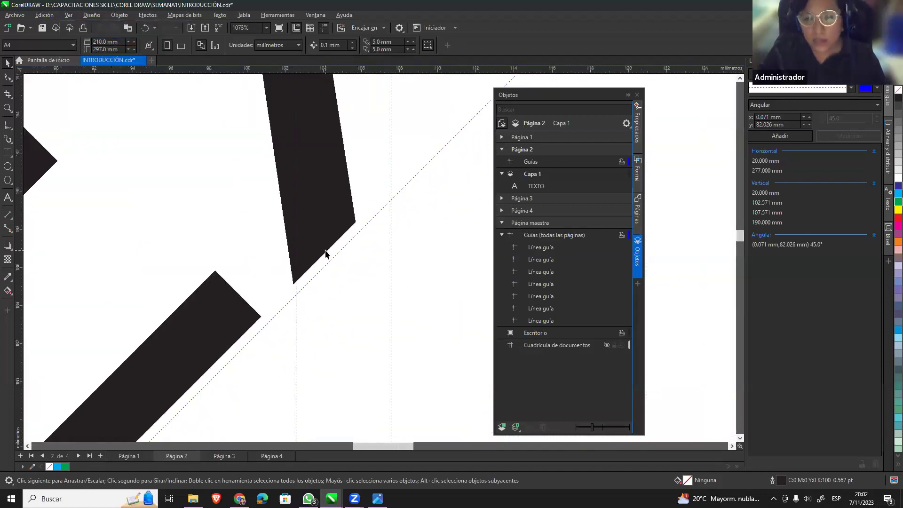
{"action": "scroll", "coordinate": [325, 254], "scroll_direction": "down", "scroll_amount": 1}
{"action": "scroll", "coordinate": [326, 254], "scroll_direction": "down", "scroll_amount": 1}
{"action": "scroll", "coordinate": [323, 250], "scroll_direction": "down", "scroll_amount": 1}
{"action": "scroll", "coordinate": [322, 250], "scroll_direction": "down", "scroll_amount": 1}
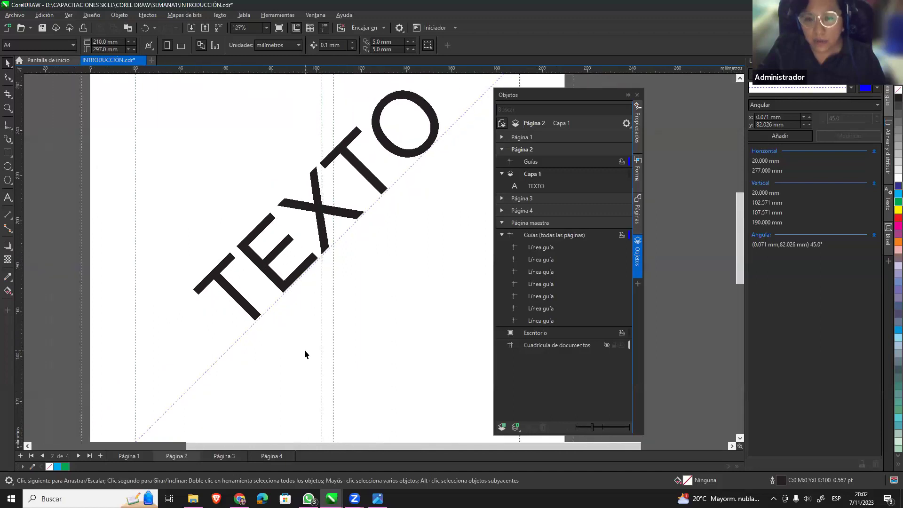
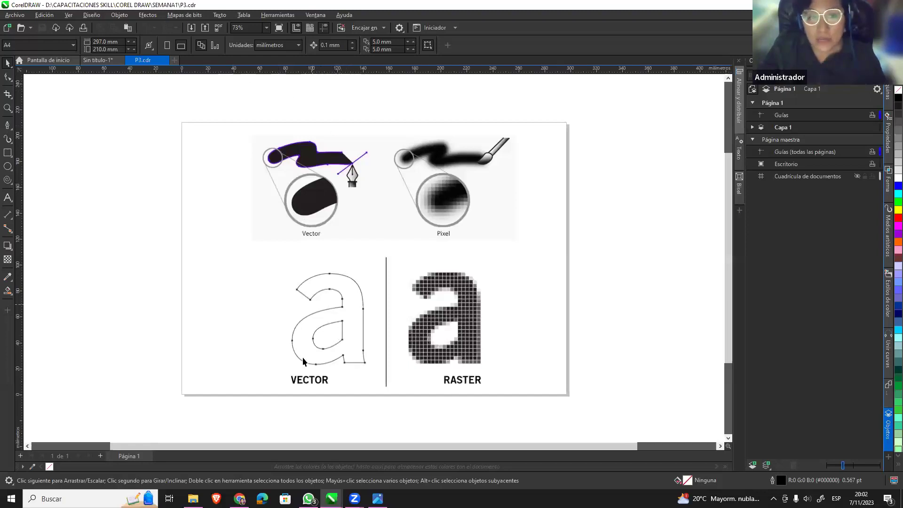
Draw a closed, downward-pointing triangle left of the vector letter 'a' with the Pen tool.
{"action": "scroll", "coordinate": [327, 357], "scroll_direction": "up", "scroll_amount": 1}
{"action": "scroll", "coordinate": [326, 358], "scroll_direction": "up", "scroll_amount": 1}
{"action": "scroll", "coordinate": [327, 358], "scroll_direction": "up", "scroll_amount": 1}
{"action": "scroll", "coordinate": [327, 358], "scroll_direction": "up", "scroll_amount": 1}
{"action": "scroll", "coordinate": [326, 356], "scroll_direction": "down", "scroll_amount": 2}
{"action": "scroll", "coordinate": [326, 355], "scroll_direction": "down", "scroll_amount": 1}
{"action": "scroll", "coordinate": [326, 356], "scroll_direction": "up", "scroll_amount": 1}
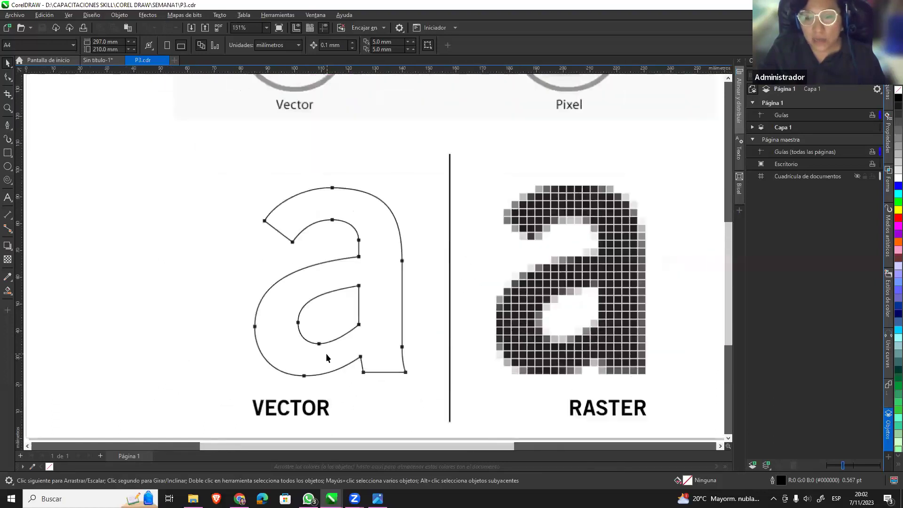
{"action": "scroll", "coordinate": [326, 355], "scroll_direction": "down", "scroll_amount": 2}
{"action": "scroll", "coordinate": [326, 357], "scroll_direction": "up", "scroll_amount": 1}
{"action": "scroll", "coordinate": [329, 353], "scroll_direction": "up", "scroll_amount": 1}
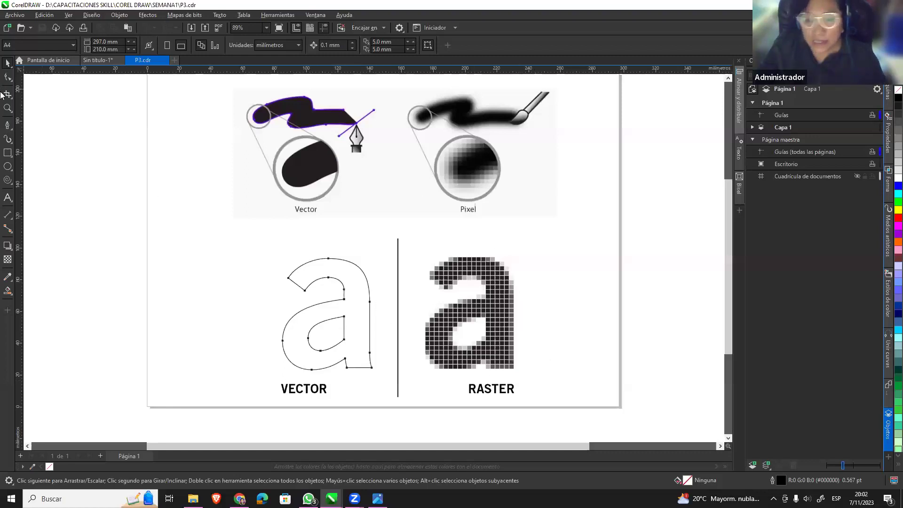
{"action": "left_click", "coordinate": [7, 125]}
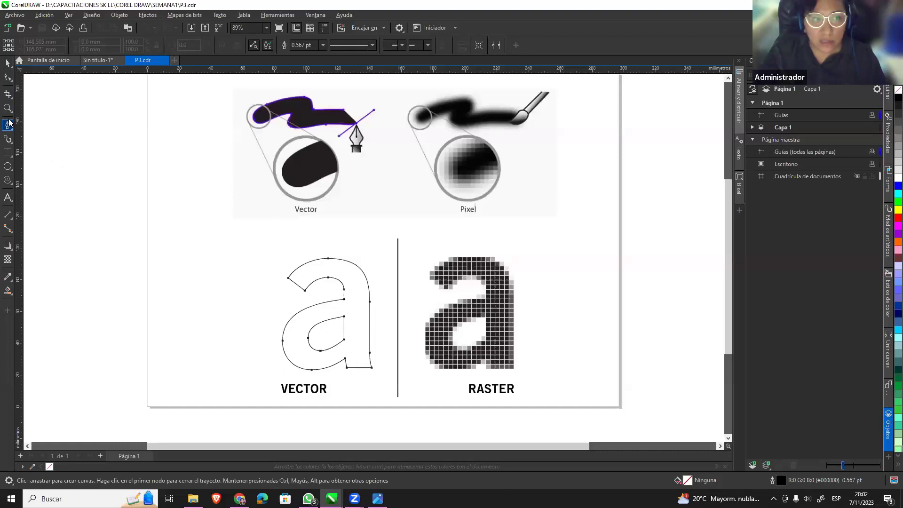
{"action": "left_click", "coordinate": [177, 257]}
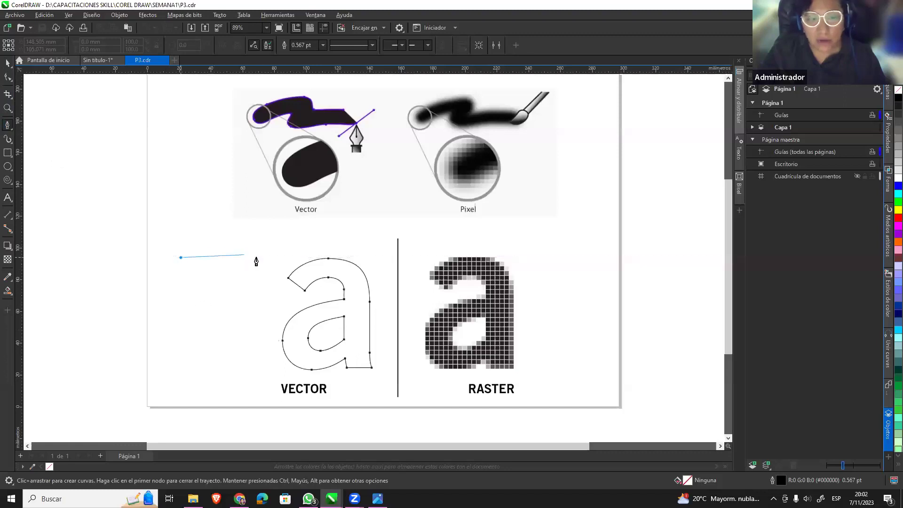
{"action": "left_click", "coordinate": [260, 257]}
{"action": "left_click", "coordinate": [220, 352]}
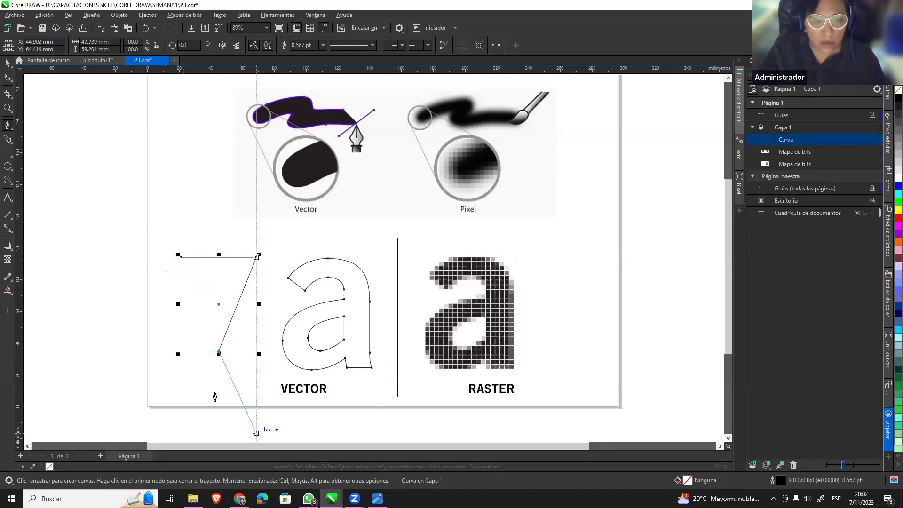
{"action": "left_click", "coordinate": [180, 258]}
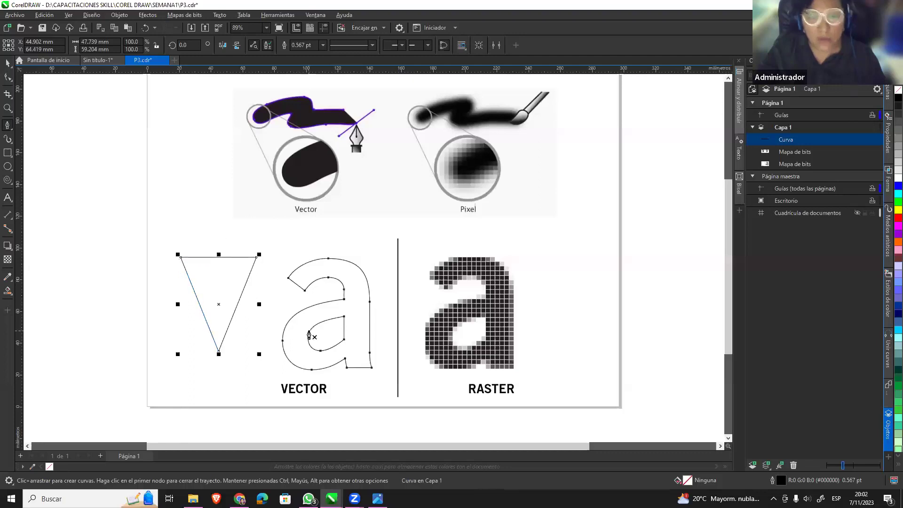
Nudge the triangle slightly down and right, then fill it with magenta.
{"action": "left_click", "coordinate": [7, 63]}
{"action": "left_click_drag", "start_coordinate": [255, 259], "coordinate": [258, 269]}
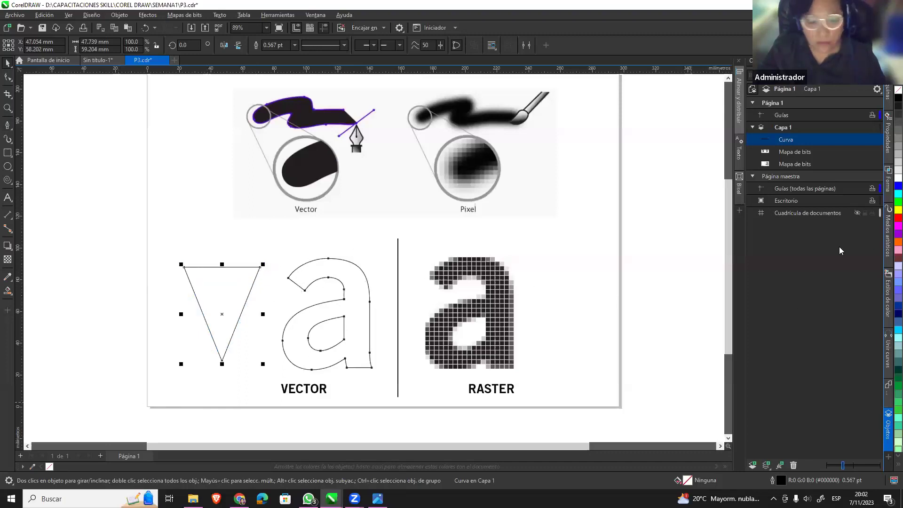
{"action": "left_click", "coordinate": [898, 242]}
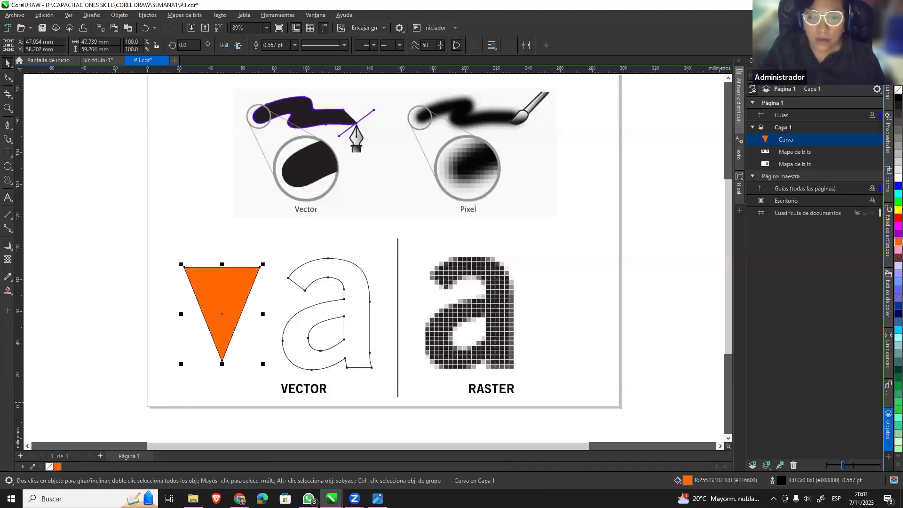
{"action": "left_click", "coordinate": [898, 226]}
{"action": "scroll", "coordinate": [250, 318], "scroll_direction": "up", "scroll_amount": 3}
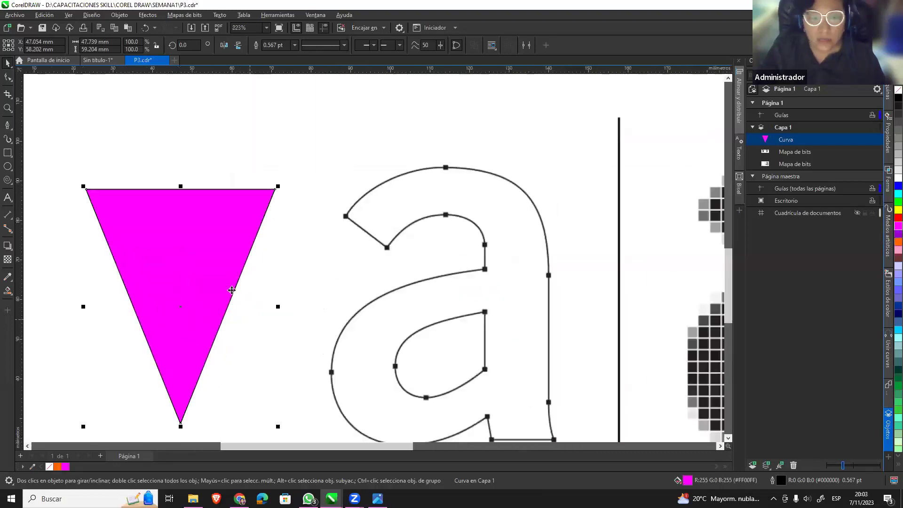
{"action": "scroll", "coordinate": [232, 290], "scroll_direction": "up", "scroll_amount": 3}
{"action": "scroll", "coordinate": [232, 290], "scroll_direction": "up", "scroll_amount": 1}
{"action": "scroll", "coordinate": [209, 246], "scroll_direction": "up", "scroll_amount": 2}
{"action": "scroll", "coordinate": [210, 249], "scroll_direction": "up", "scroll_amount": 2}
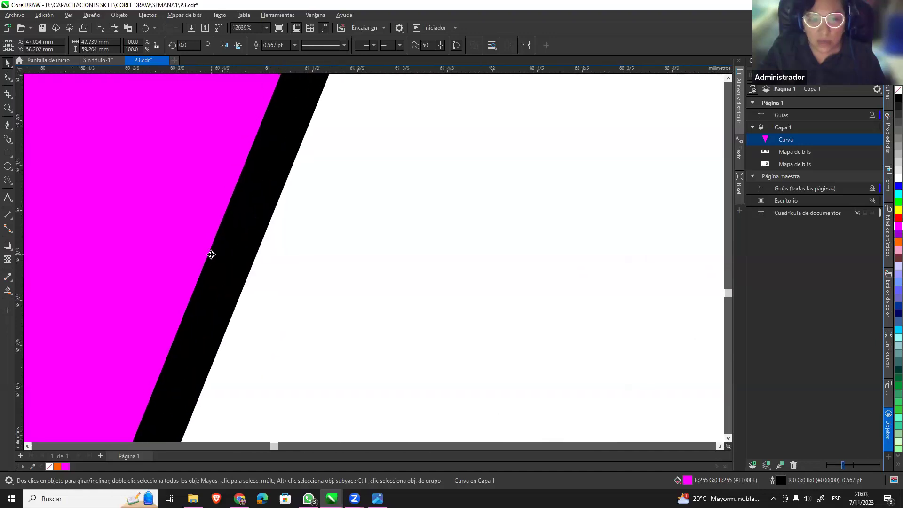
{"action": "scroll", "coordinate": [210, 252], "scroll_direction": "up", "scroll_amount": 3}
{"action": "scroll", "coordinate": [260, 286], "scroll_direction": "up", "scroll_amount": 3}
{"action": "scroll", "coordinate": [315, 276], "scroll_direction": "down", "scroll_amount": 2}
{"action": "scroll", "coordinate": [315, 275], "scroll_direction": "up", "scroll_amount": 1}
{"action": "scroll", "coordinate": [315, 275], "scroll_direction": "down", "scroll_amount": 3}
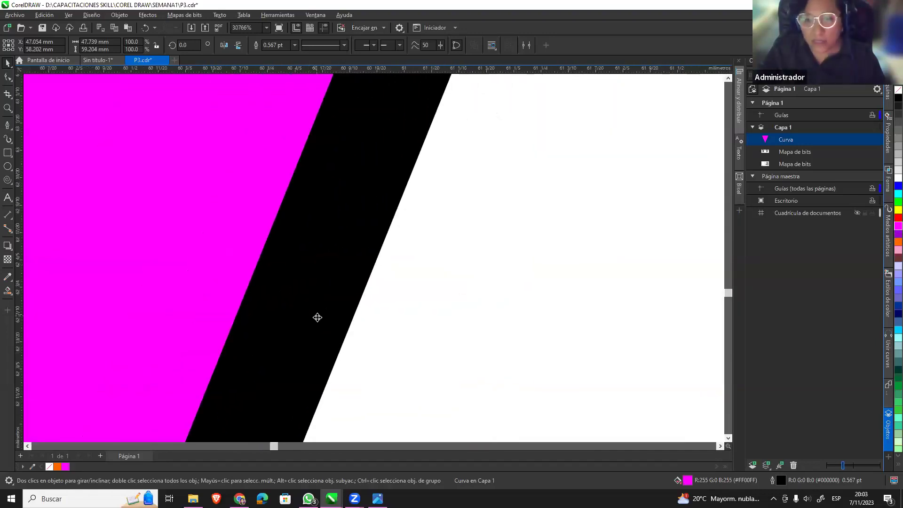
{"action": "scroll", "coordinate": [316, 319], "scroll_direction": "down", "scroll_amount": 2}
{"action": "scroll", "coordinate": [316, 318], "scroll_direction": "down", "scroll_amount": 3}
{"action": "scroll", "coordinate": [315, 319], "scroll_direction": "down", "scroll_amount": 3}
{"action": "scroll", "coordinate": [411, 328], "scroll_direction": "down", "scroll_amount": 2}
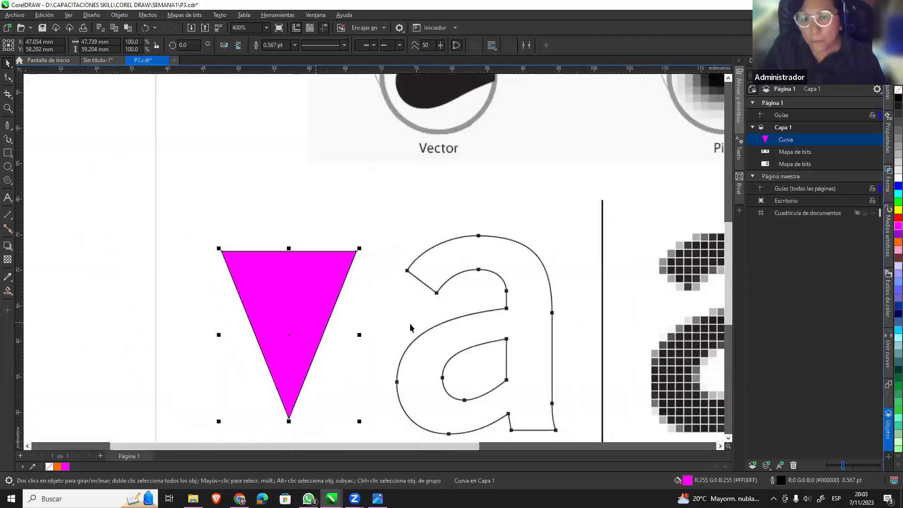
{"action": "scroll", "coordinate": [410, 328], "scroll_direction": "down", "scroll_amount": 4}
{"action": "scroll", "coordinate": [679, 363], "scroll_direction": "up", "scroll_amount": 2}
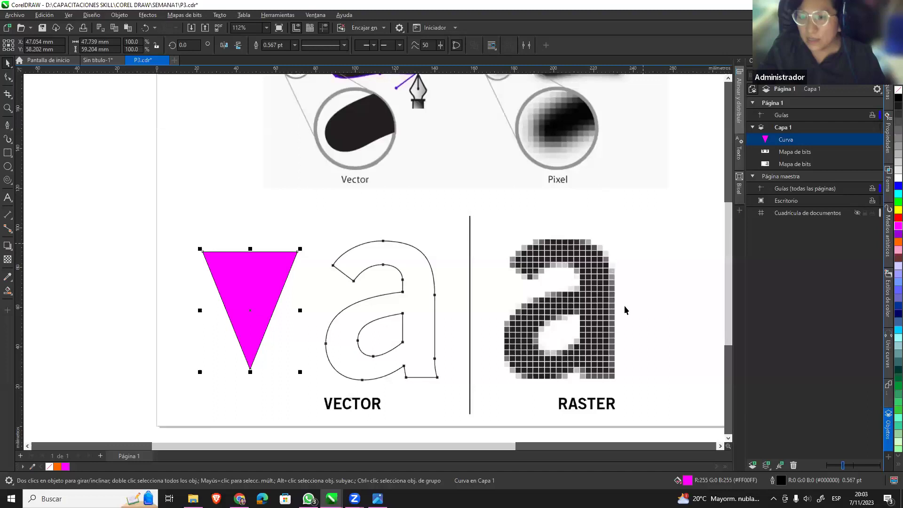
{"action": "scroll", "coordinate": [626, 309], "scroll_direction": "up", "scroll_amount": 1}
{"action": "scroll", "coordinate": [625, 309], "scroll_direction": "up", "scroll_amount": 2}
{"action": "scroll", "coordinate": [626, 309], "scroll_direction": "up", "scroll_amount": 2}
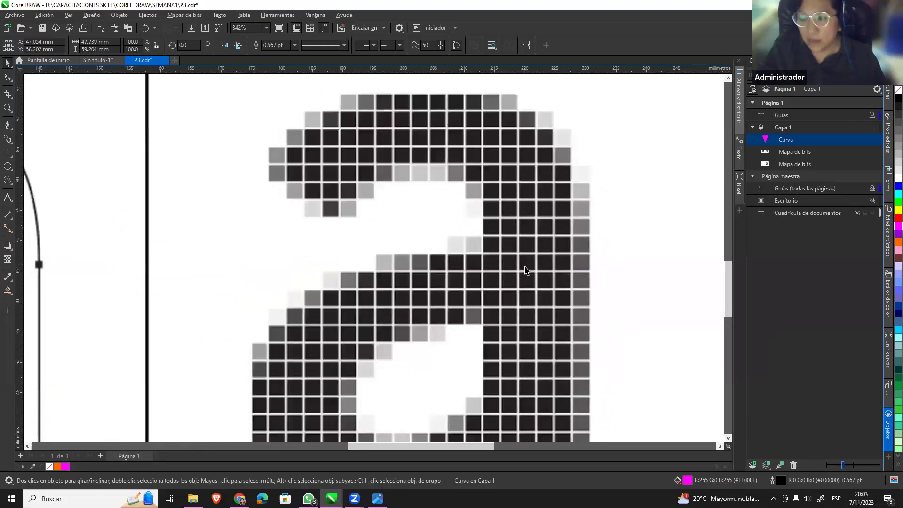
{"action": "scroll", "coordinate": [526, 270], "scroll_direction": "down", "scroll_amount": 6}
{"action": "scroll", "coordinate": [525, 269], "scroll_direction": "down", "scroll_amount": 2}
{"action": "scroll", "coordinate": [541, 275], "scroll_direction": "up", "scroll_amount": 3}
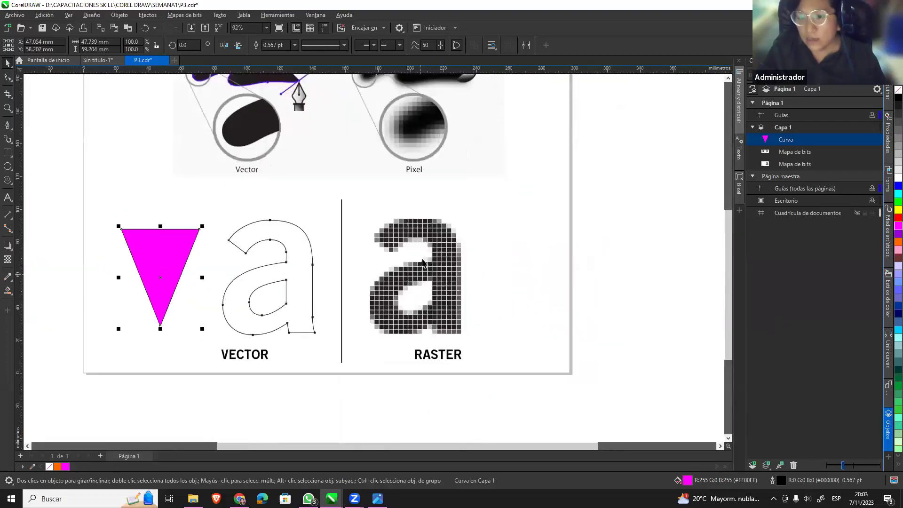
{"action": "scroll", "coordinate": [423, 263], "scroll_direction": "up", "scroll_amount": 3}
{"action": "scroll", "coordinate": [418, 216], "scroll_direction": "down", "scroll_amount": 5}
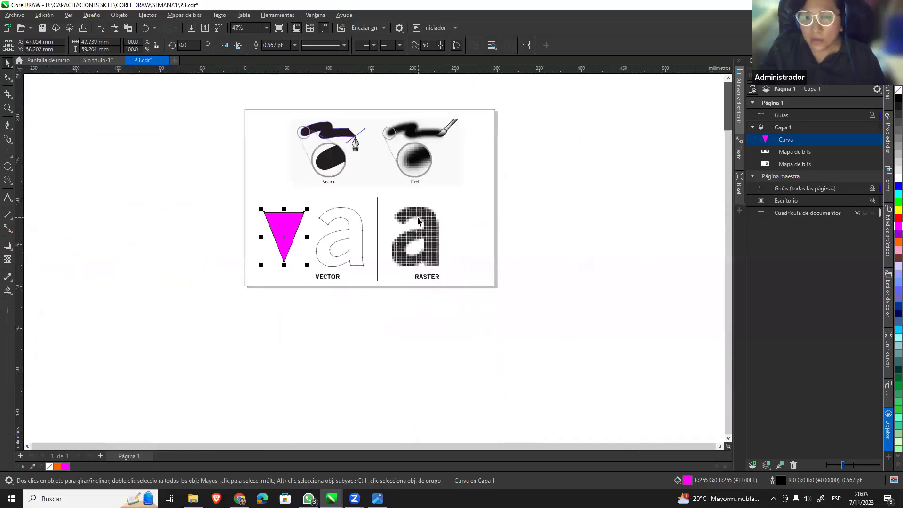
Import the cupcake image '1' and place it to the right of the page.
{"action": "left_click", "coordinate": [15, 15]}
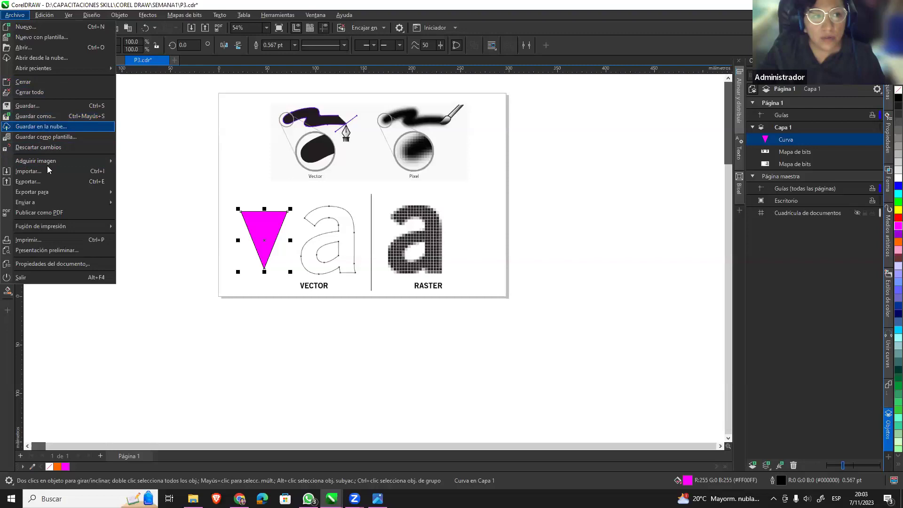
{"action": "left_click", "coordinate": [28, 171]}
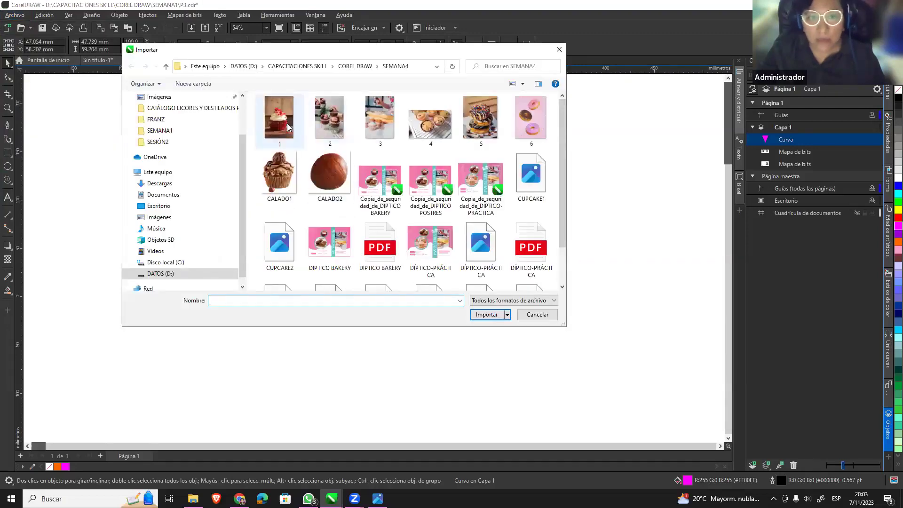
{"action": "left_click", "coordinate": [300, 112]}
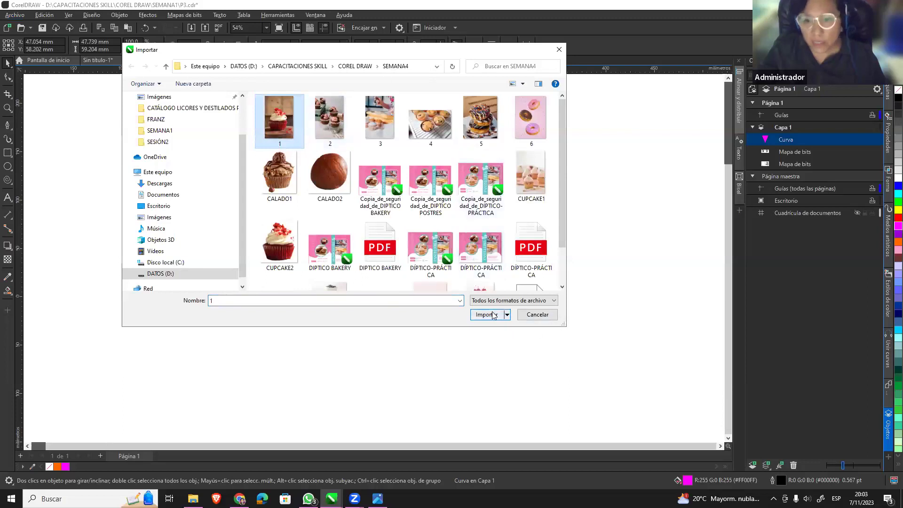
{"action": "left_click", "coordinate": [494, 317]}
{"action": "left_click_drag", "start_coordinate": [472, 129], "coordinate": [594, 272]}
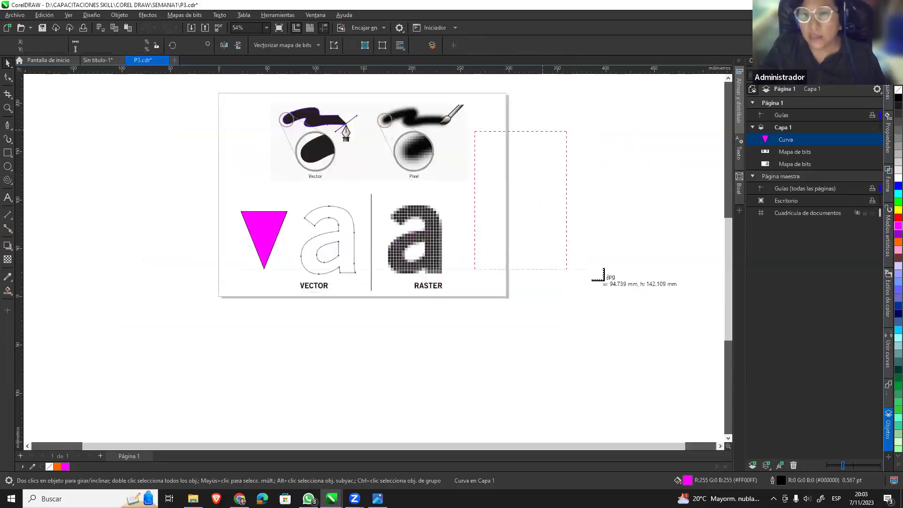
Switch the view to Pixels display mode.
{"action": "scroll", "coordinate": [526, 224], "scroll_direction": "up", "scroll_amount": 3}
{"action": "scroll", "coordinate": [410, 146], "scroll_direction": "up", "scroll_amount": 3}
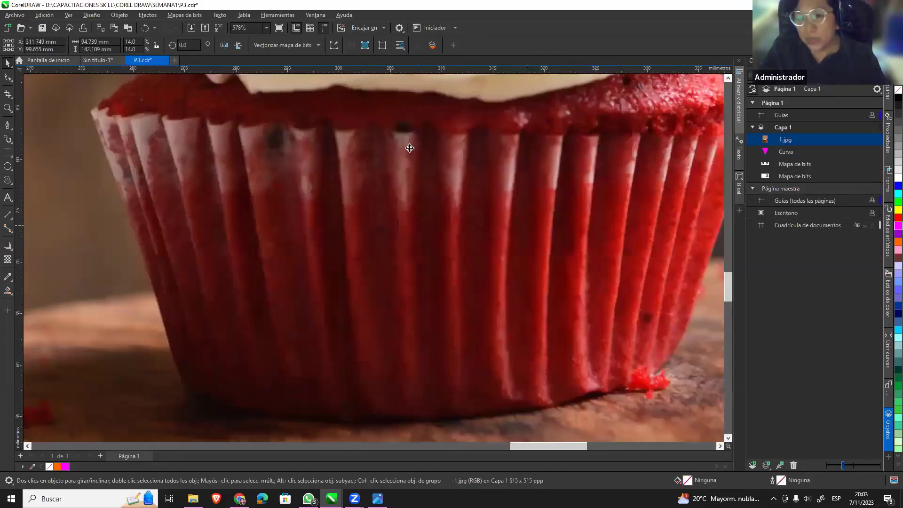
{"action": "scroll", "coordinate": [409, 146], "scroll_direction": "up", "scroll_amount": 2}
{"action": "scroll", "coordinate": [410, 148], "scroll_direction": "up", "scroll_amount": 2}
{"action": "scroll", "coordinate": [409, 148], "scroll_direction": "down", "scroll_amount": 1}
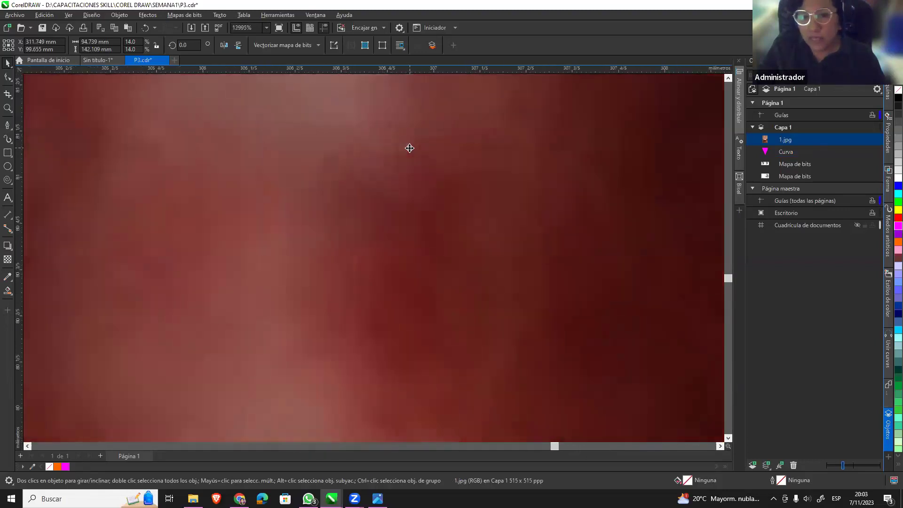
{"action": "scroll", "coordinate": [410, 148], "scroll_direction": "down", "scroll_amount": 1}
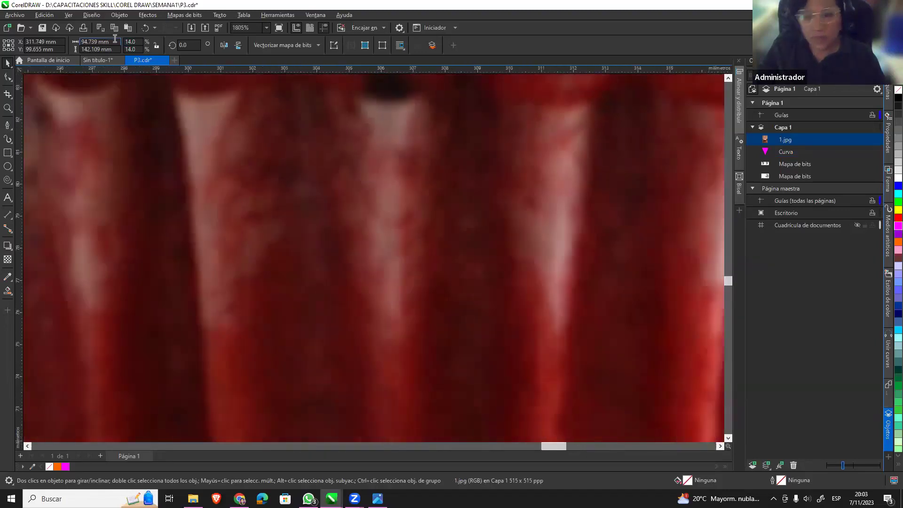
{"action": "left_click", "coordinate": [70, 15]}
{"action": "left_click", "coordinate": [87, 53]}
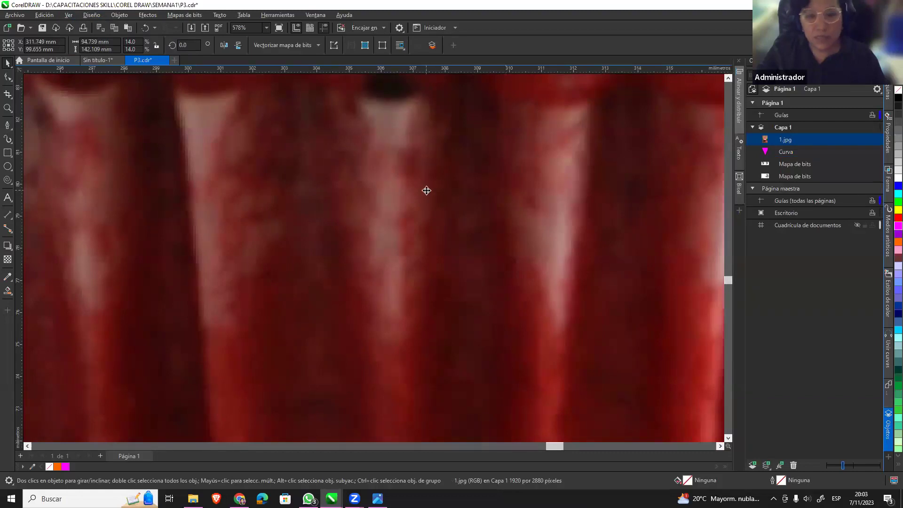
Zoom out and drag the cupcake photo off the page beside the raster letter 'a'.
{"action": "scroll", "coordinate": [426, 190], "scroll_direction": "up", "scroll_amount": 4}
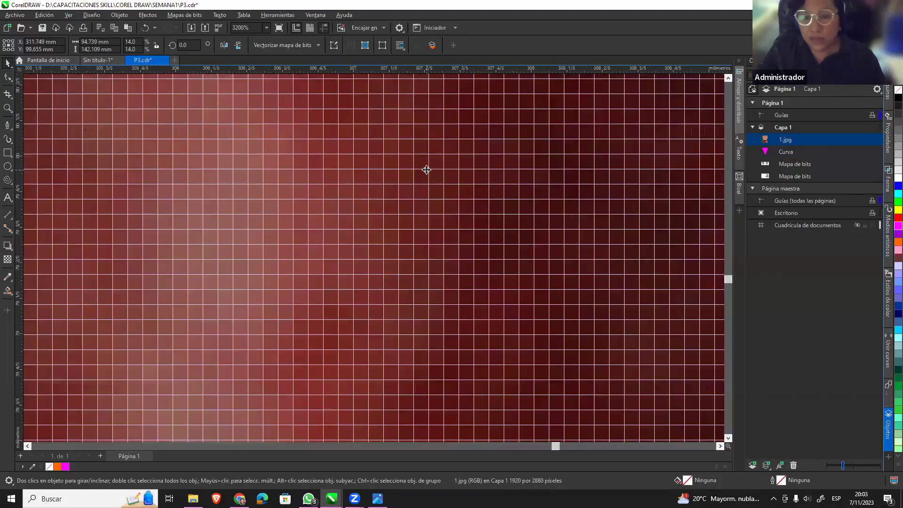
{"action": "scroll", "coordinate": [428, 190], "scroll_direction": "down", "scroll_amount": 2}
{"action": "scroll", "coordinate": [429, 193], "scroll_direction": "down", "scroll_amount": 2}
{"action": "scroll", "coordinate": [429, 193], "scroll_direction": "down", "scroll_amount": 4}
{"action": "scroll", "coordinate": [431, 192], "scroll_direction": "down", "scroll_amount": 2}
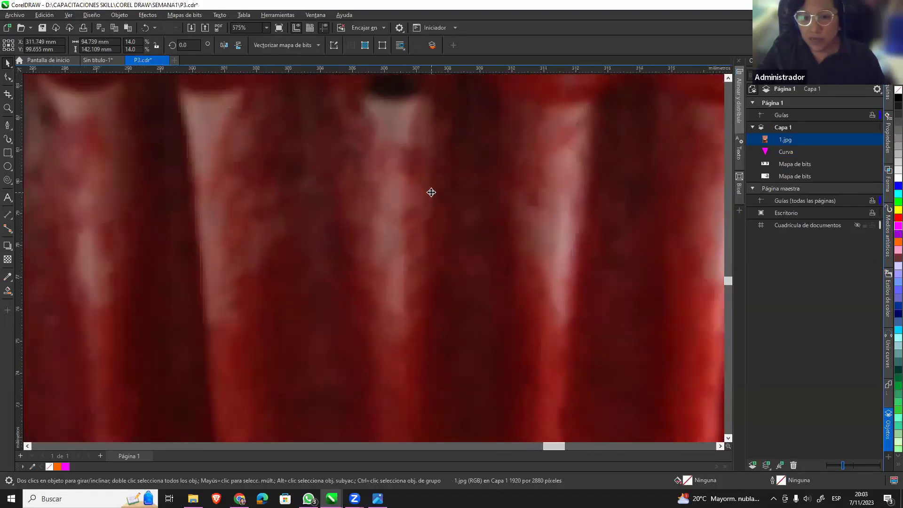
{"action": "scroll", "coordinate": [432, 193], "scroll_direction": "up", "scroll_amount": 1}
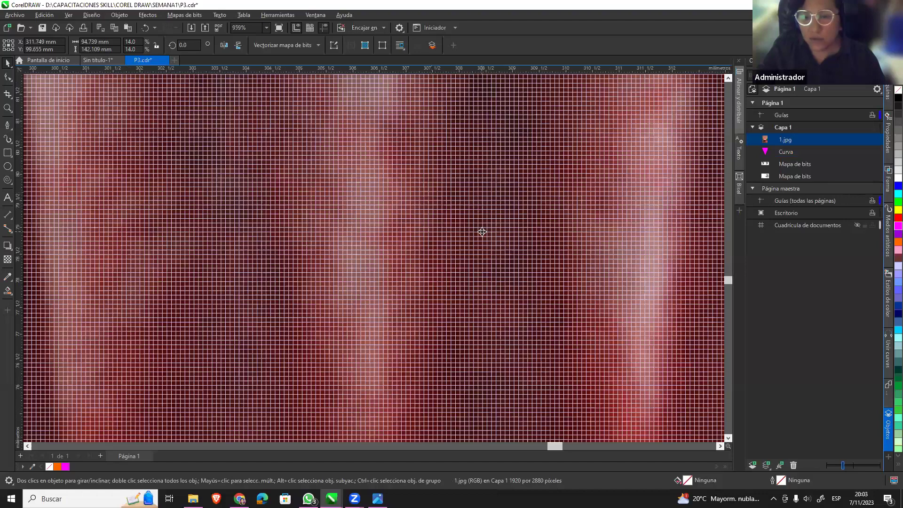
{"action": "scroll", "coordinate": [447, 183], "scroll_direction": "up", "scroll_amount": 1}
{"action": "scroll", "coordinate": [447, 182], "scroll_direction": "up", "scroll_amount": 1}
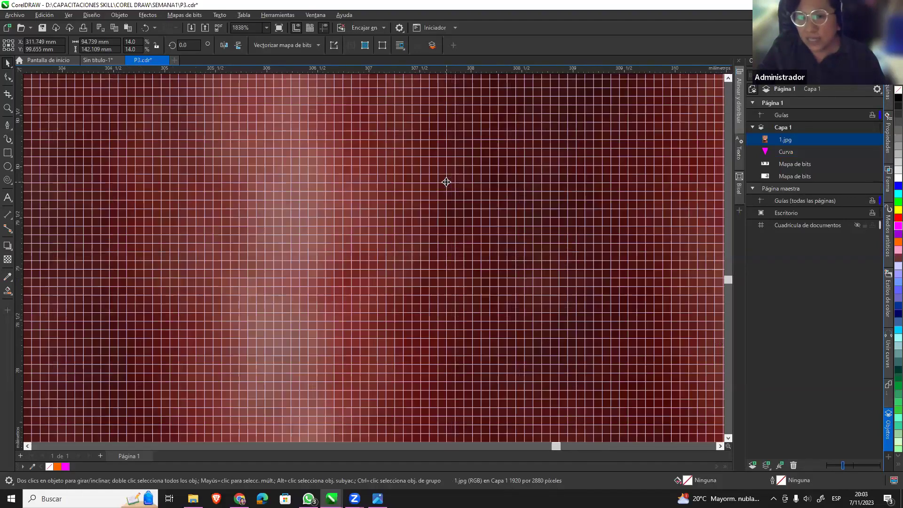
{"action": "scroll", "coordinate": [447, 182], "scroll_direction": "down", "scroll_amount": 6}
{"action": "scroll", "coordinate": [446, 183], "scroll_direction": "up", "scroll_amount": 1}
{"action": "scroll", "coordinate": [447, 182], "scroll_direction": "up", "scroll_amount": 1}
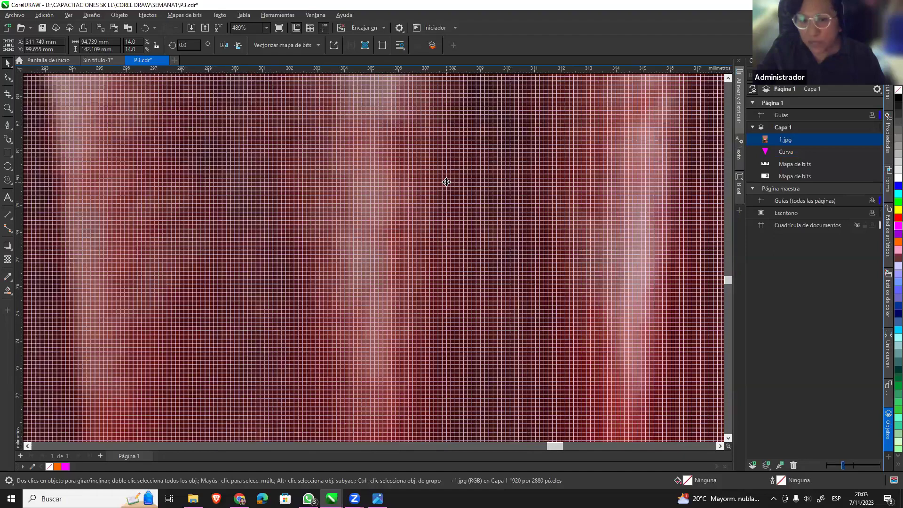
{"action": "scroll", "coordinate": [446, 182], "scroll_direction": "up", "scroll_amount": 3}
{"action": "scroll", "coordinate": [446, 178], "scroll_direction": "up", "scroll_amount": 3}
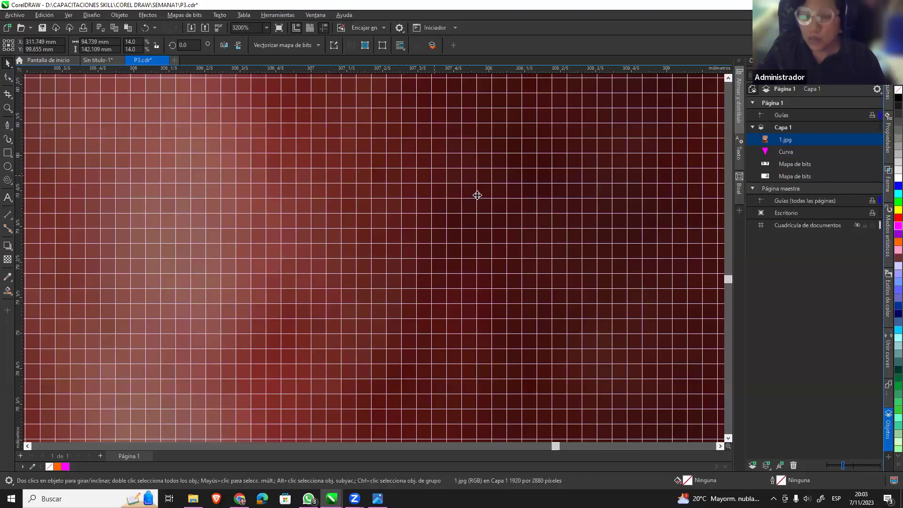
{"action": "scroll", "coordinate": [457, 199], "scroll_direction": "down", "scroll_amount": 1}
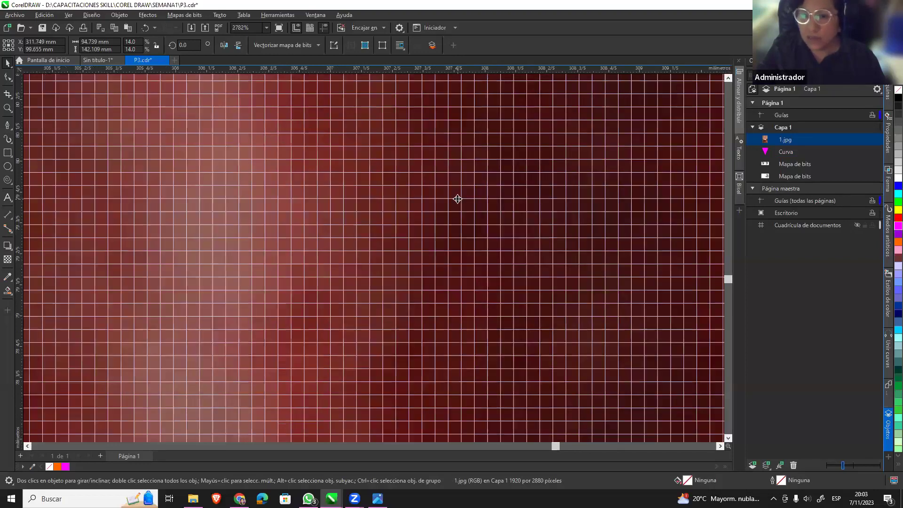
{"action": "scroll", "coordinate": [458, 199], "scroll_direction": "down", "scroll_amount": 1}
{"action": "scroll", "coordinate": [457, 199], "scroll_direction": "down", "scroll_amount": 2}
{"action": "scroll", "coordinate": [457, 199], "scroll_direction": "down", "scroll_amount": 2}
{"action": "scroll", "coordinate": [457, 199], "scroll_direction": "down", "scroll_amount": 2}
{"action": "scroll", "coordinate": [457, 199], "scroll_direction": "down", "scroll_amount": 3}
{"action": "scroll", "coordinate": [458, 199], "scroll_direction": "down", "scroll_amount": 5}
{"action": "scroll", "coordinate": [457, 199], "scroll_direction": "down", "scroll_amount": 5}
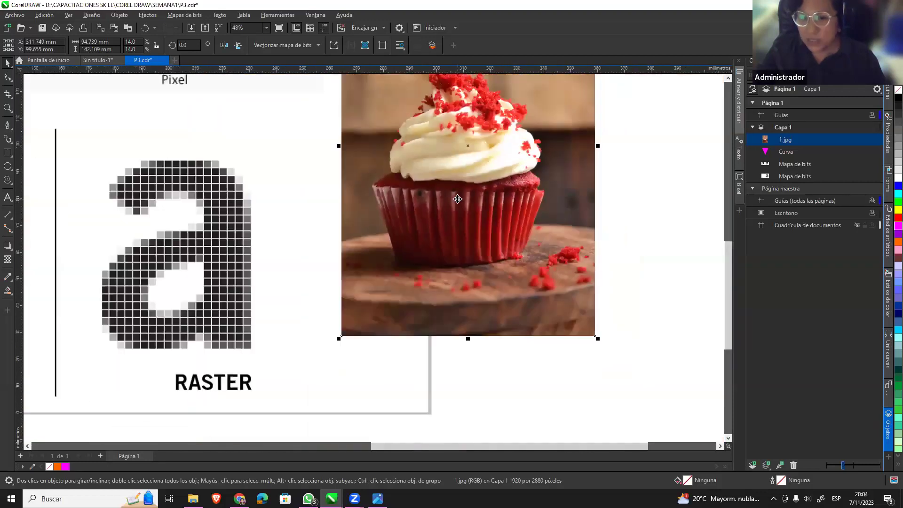
{"action": "scroll", "coordinate": [495, 139], "scroll_direction": "down", "scroll_amount": 1}
{"action": "scroll", "coordinate": [495, 140], "scroll_direction": "down", "scroll_amount": 1}
{"action": "left_click_drag", "start_coordinate": [495, 140], "coordinate": [581, 196]}
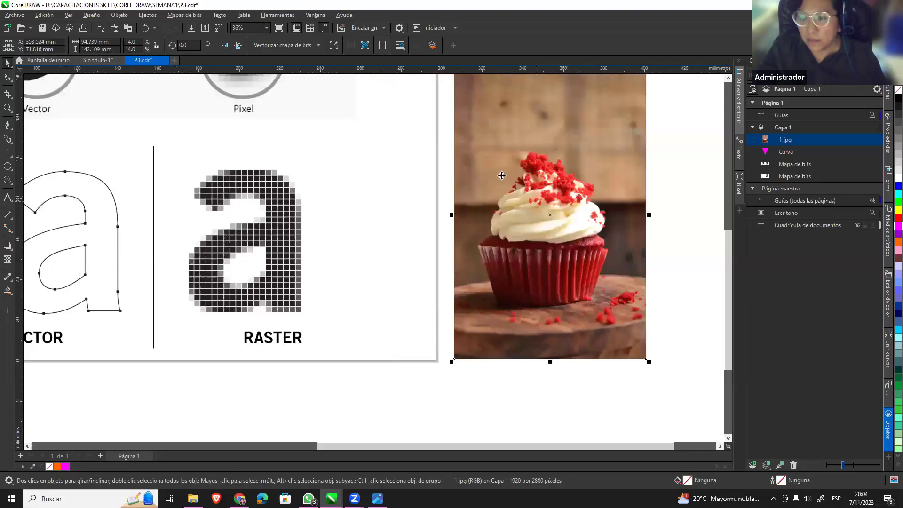
Select the magenta triangle and switch the view from Píxeles to Normal display.
{"action": "key", "text": "F5"}
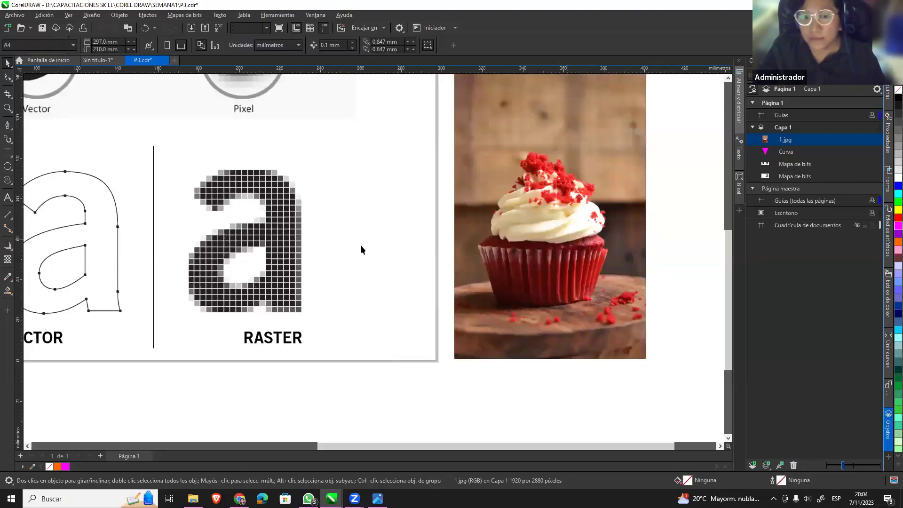
{"action": "left_click", "coordinate": [7, 66]}
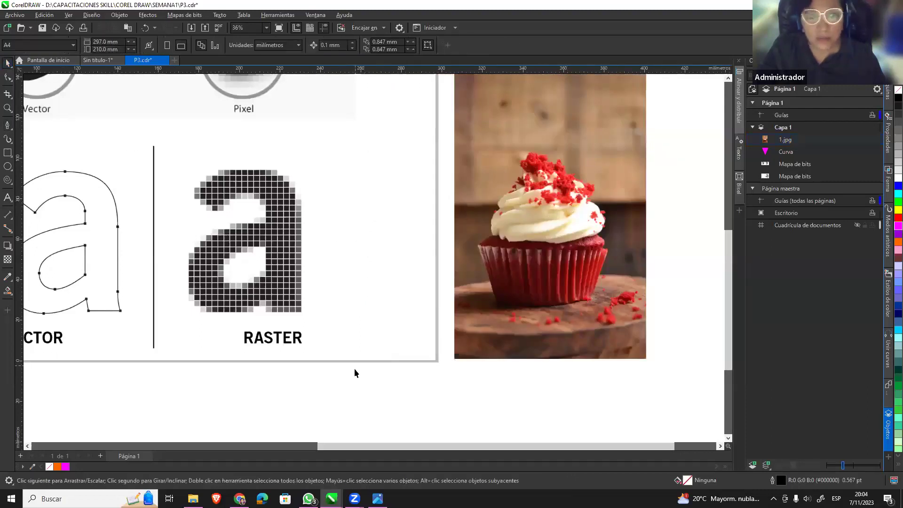
{"action": "left_click_drag", "start_coordinate": [377, 447], "coordinate": [226, 447]}
{"action": "left_click", "coordinate": [239, 249]}
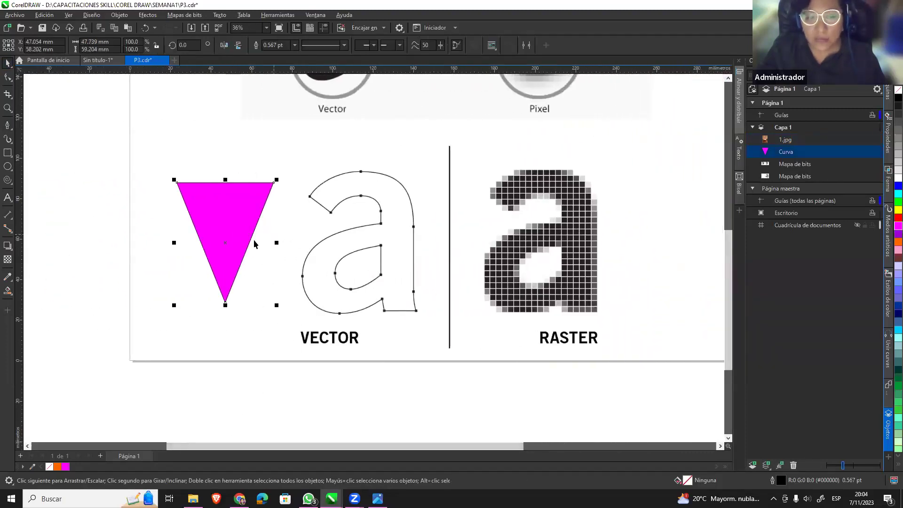
{"action": "scroll", "coordinate": [231, 258], "scroll_direction": "up", "scroll_amount": 1}
{"action": "scroll", "coordinate": [254, 263], "scroll_direction": "up", "scroll_amount": 3}
{"action": "scroll", "coordinate": [309, 250], "scroll_direction": "up", "scroll_amount": 2}
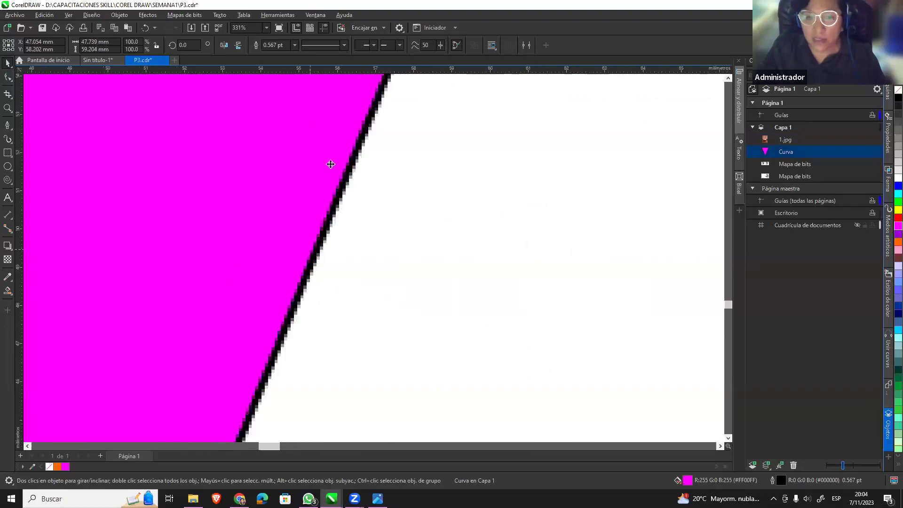
{"action": "left_click", "coordinate": [70, 15]}
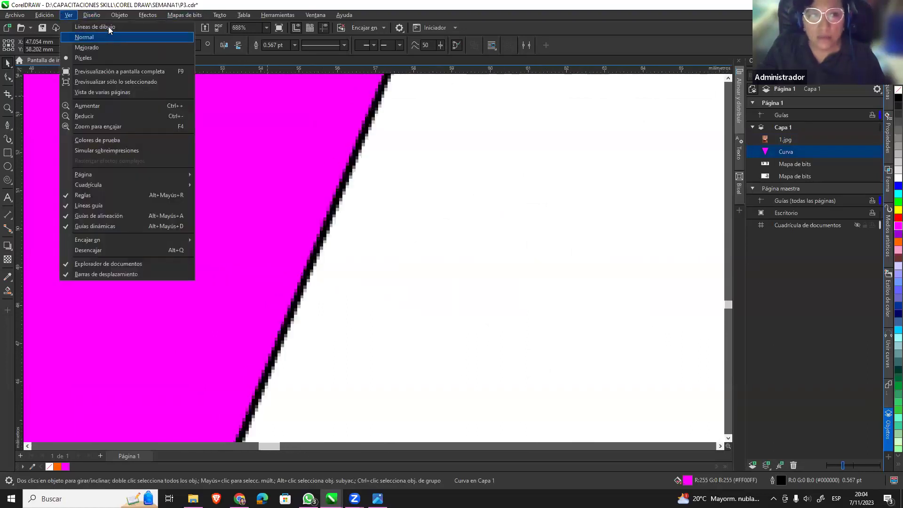
{"action": "left_click", "coordinate": [104, 37]}
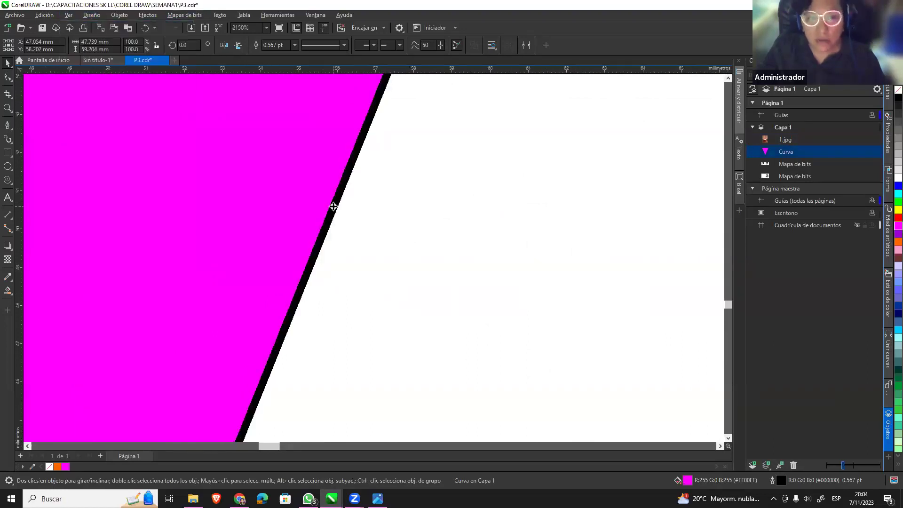
Nudge the magenta triangle slightly left and down beside the vector letter 'a'.
{"action": "scroll", "coordinate": [332, 205], "scroll_direction": "up", "scroll_amount": 3}
{"action": "scroll", "coordinate": [321, 223], "scroll_direction": "up", "scroll_amount": 2}
{"action": "scroll", "coordinate": [480, 238], "scroll_direction": "down", "scroll_amount": 1}
{"action": "scroll", "coordinate": [480, 240], "scroll_direction": "down", "scroll_amount": 1}
{"action": "scroll", "coordinate": [480, 242], "scroll_direction": "down", "scroll_amount": 1}
{"action": "scroll", "coordinate": [480, 242], "scroll_direction": "down", "scroll_amount": 5}
{"action": "scroll", "coordinate": [489, 238], "scroll_direction": "down", "scroll_amount": 1}
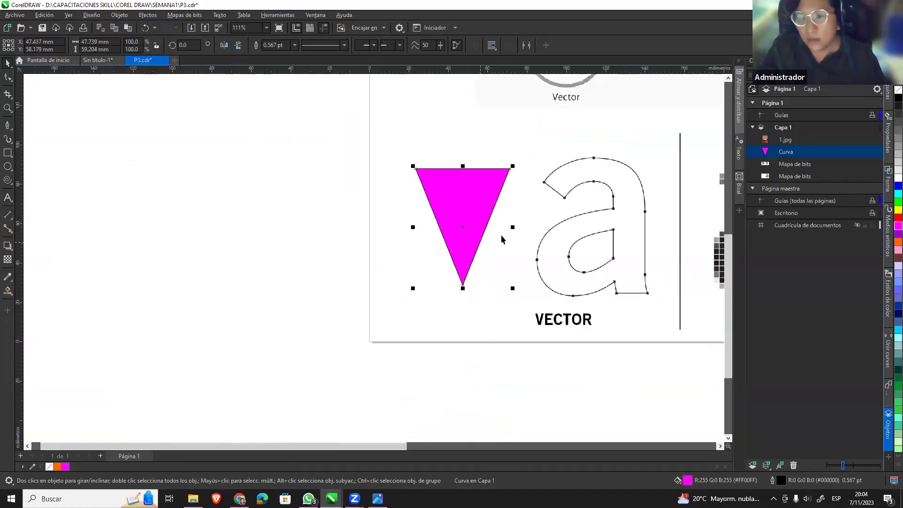
{"action": "scroll", "coordinate": [501, 236], "scroll_direction": "up", "scroll_amount": 2}
{"action": "scroll", "coordinate": [501, 235], "scroll_direction": "up", "scroll_amount": 2}
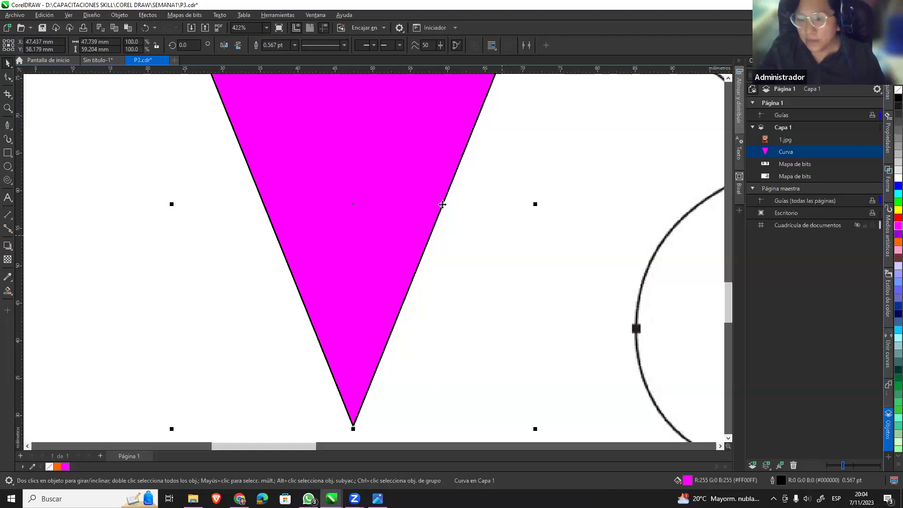
{"action": "scroll", "coordinate": [409, 205], "scroll_direction": "down", "scroll_amount": 2}
{"action": "scroll", "coordinate": [380, 164], "scroll_direction": "down", "scroll_amount": 1}
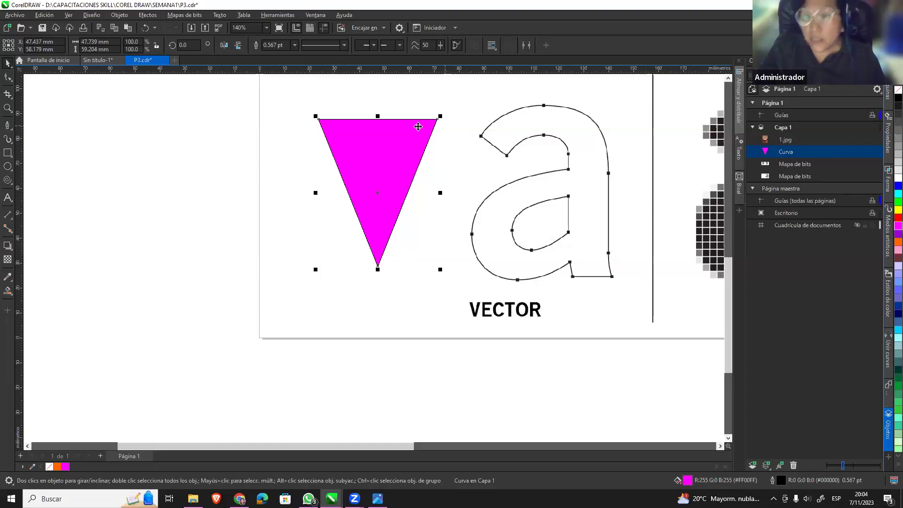
{"action": "left_click_drag", "start_coordinate": [400, 137], "coordinate": [366, 164]}
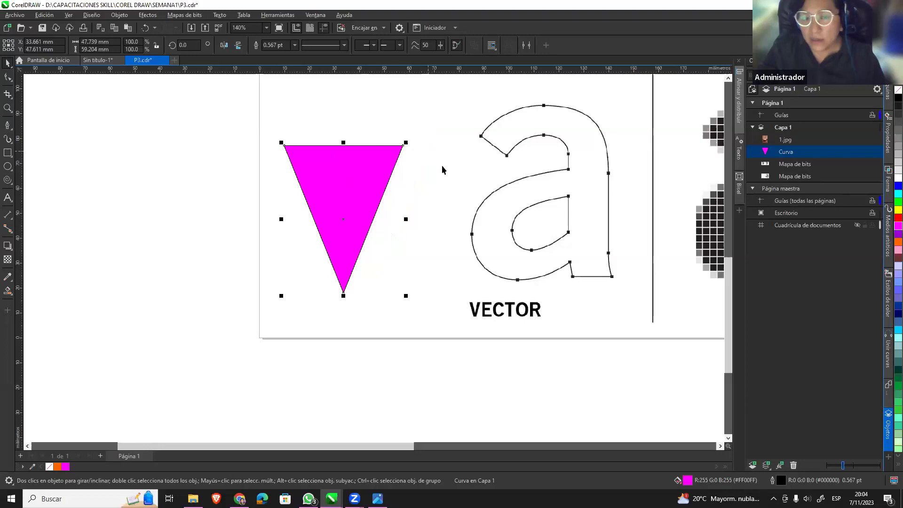
{"action": "scroll", "coordinate": [561, 279], "scroll_direction": "down", "scroll_amount": 3}
{"action": "left_click", "coordinate": [577, 289]}
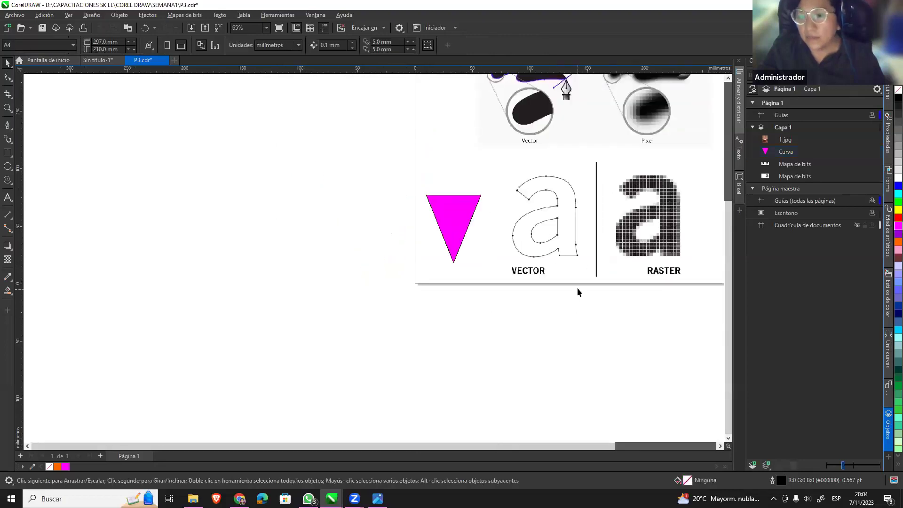
{"action": "scroll", "coordinate": [616, 199], "scroll_direction": "up", "scroll_amount": 1}
{"action": "scroll", "coordinate": [616, 199], "scroll_direction": "up", "scroll_amount": 1}
{"action": "scroll", "coordinate": [616, 199], "scroll_direction": "down", "scroll_amount": 1}
{"action": "scroll", "coordinate": [616, 199], "scroll_direction": "down", "scroll_amount": 2}
{"action": "scroll", "coordinate": [630, 131], "scroll_direction": "up", "scroll_amount": 2}
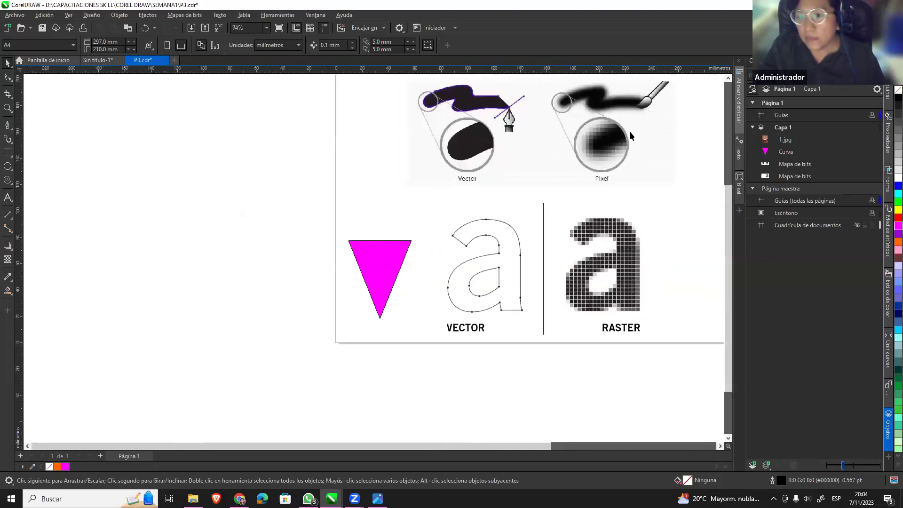
{"action": "scroll", "coordinate": [620, 188], "scroll_direction": "up", "scroll_amount": 2}
{"action": "scroll", "coordinate": [617, 242], "scroll_direction": "down", "scroll_amount": 2}
{"action": "scroll", "coordinate": [654, 217], "scroll_direction": "up", "scroll_amount": 1}
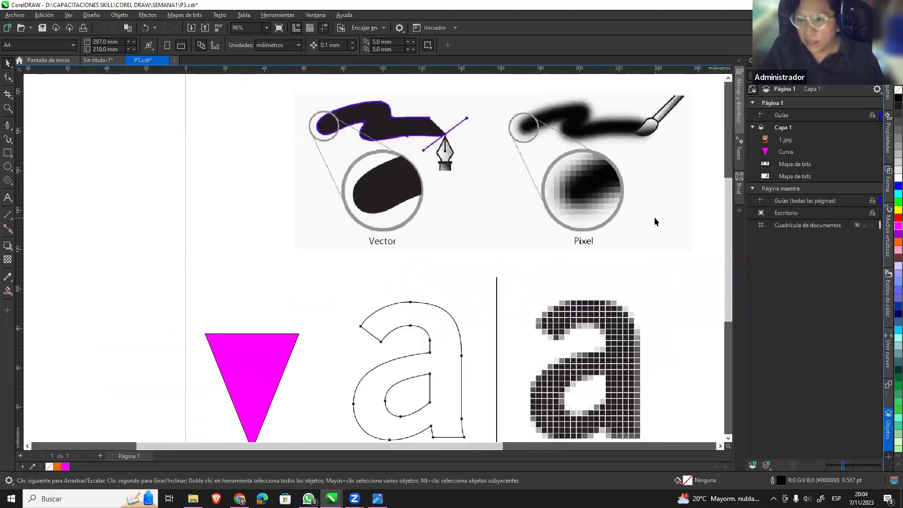
{"action": "left_click_drag", "start_coordinate": [731, 193], "coordinate": [731, 210]}
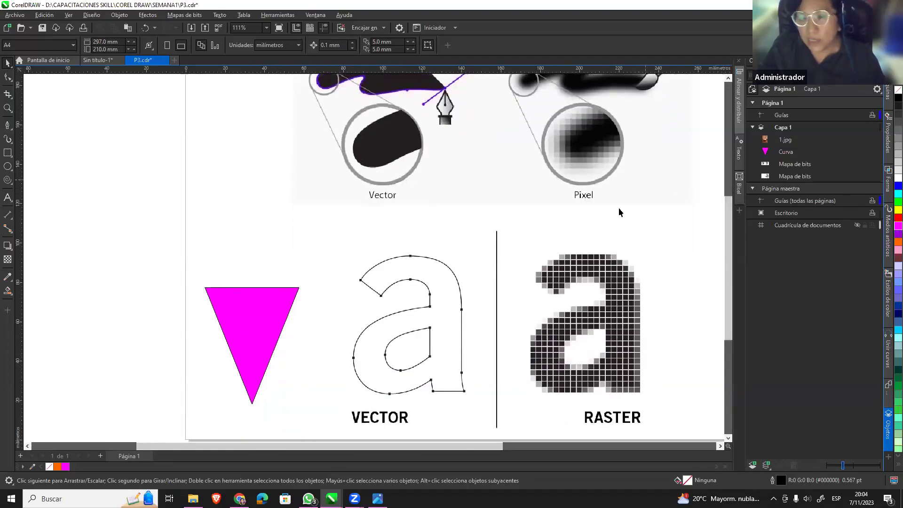
{"action": "scroll", "coordinate": [632, 334], "scroll_direction": "down", "scroll_amount": 1}
{"action": "scroll", "coordinate": [662, 368], "scroll_direction": "up", "scroll_amount": 2}
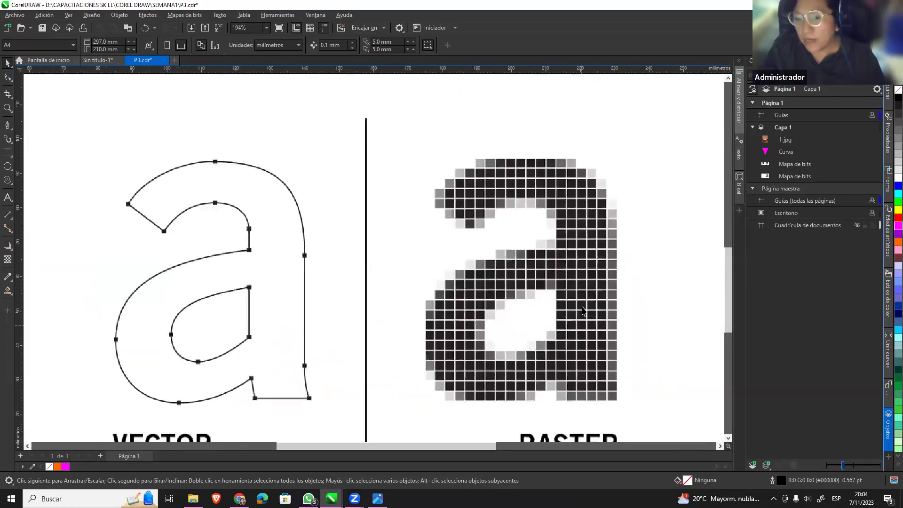
{"action": "scroll", "coordinate": [599, 407], "scroll_direction": "down", "scroll_amount": 1}
{"action": "scroll", "coordinate": [599, 402], "scroll_direction": "up", "scroll_amount": 2}
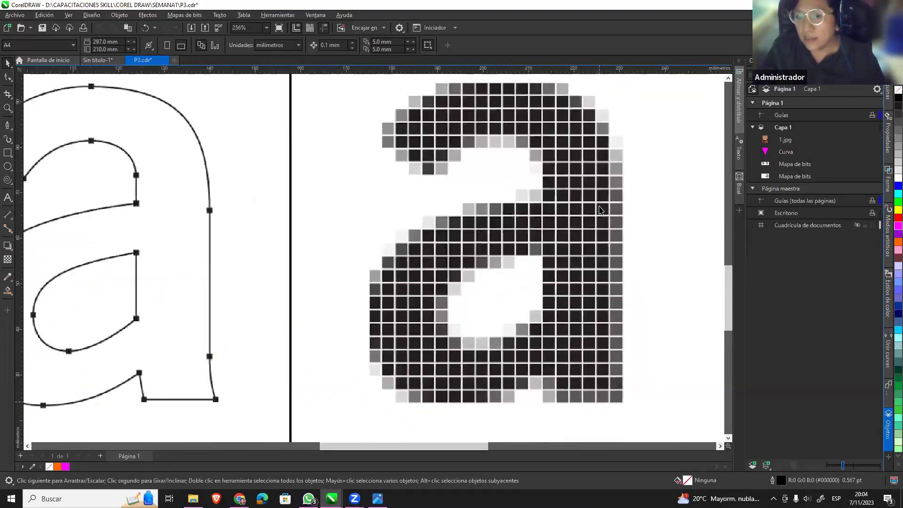
{"action": "scroll", "coordinate": [594, 236], "scroll_direction": "up", "scroll_amount": 2}
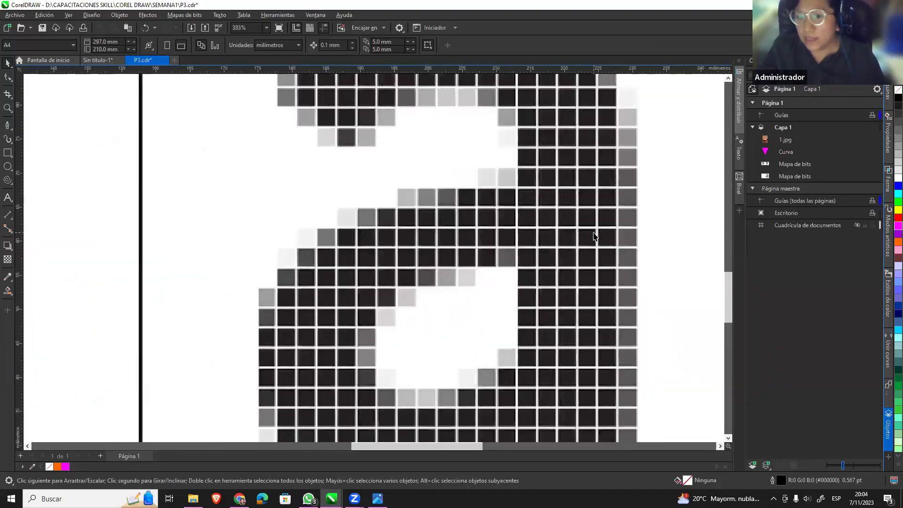
{"action": "scroll", "coordinate": [593, 236], "scroll_direction": "down", "scroll_amount": 5}
{"action": "scroll", "coordinate": [619, 209], "scroll_direction": "down", "scroll_amount": 2}
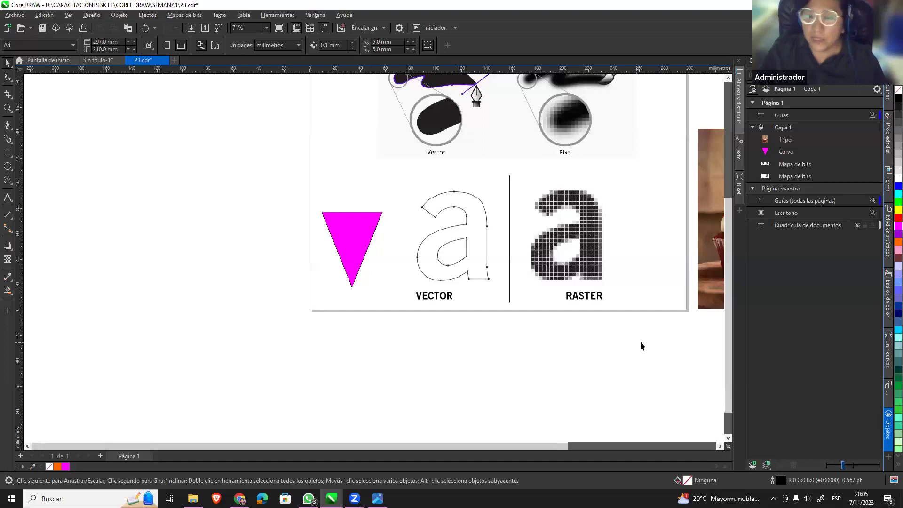
Move the magenta triangle up and to the right, then look through the other document tabs.
{"action": "left_click", "coordinate": [360, 239]}
{"action": "left_click_drag", "start_coordinate": [361, 239], "coordinate": [374, 228]}
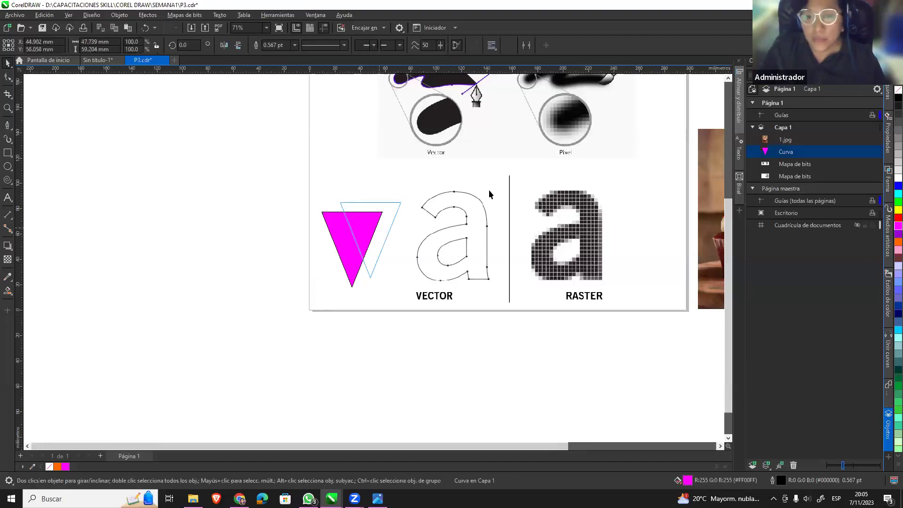
{"action": "left_click", "coordinate": [96, 60]}
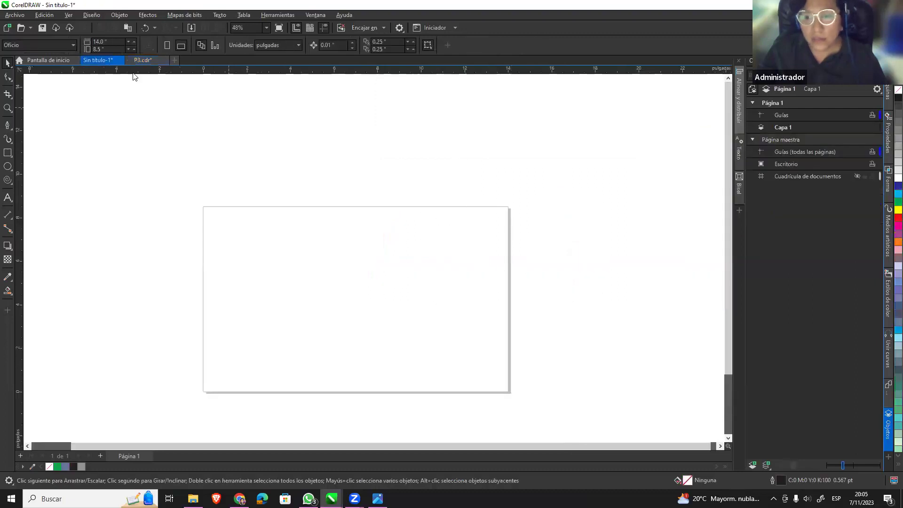
{"action": "left_click", "coordinate": [48, 60]}
{"action": "left_click", "coordinate": [105, 60]}
Close P3.cdr, discarding its unsaved changes, and dismiss the following message.
{"action": "left_click", "coordinate": [143, 60]}
{"action": "key", "text": "ctrl+Tab"}
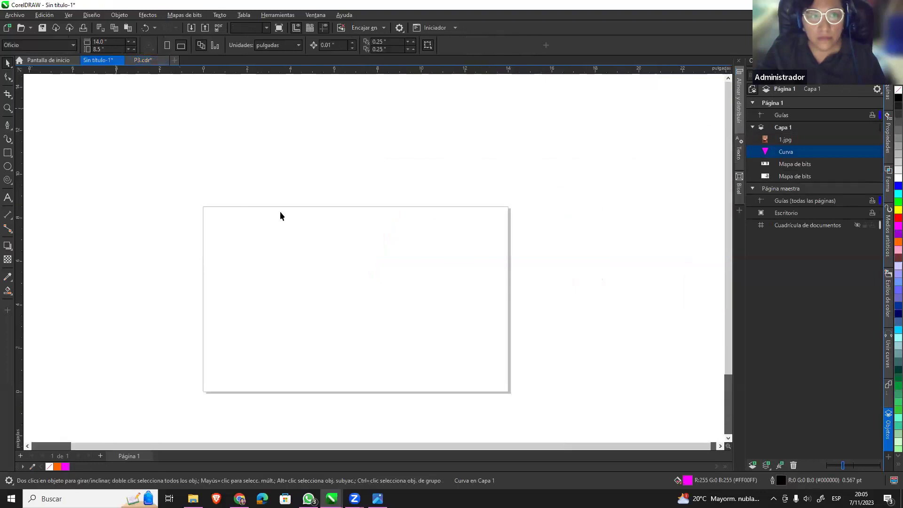
{"action": "scroll", "coordinate": [427, 284], "scroll_direction": "down", "scroll_amount": 2}
{"action": "scroll", "coordinate": [427, 285], "scroll_direction": "up", "scroll_amount": 3}
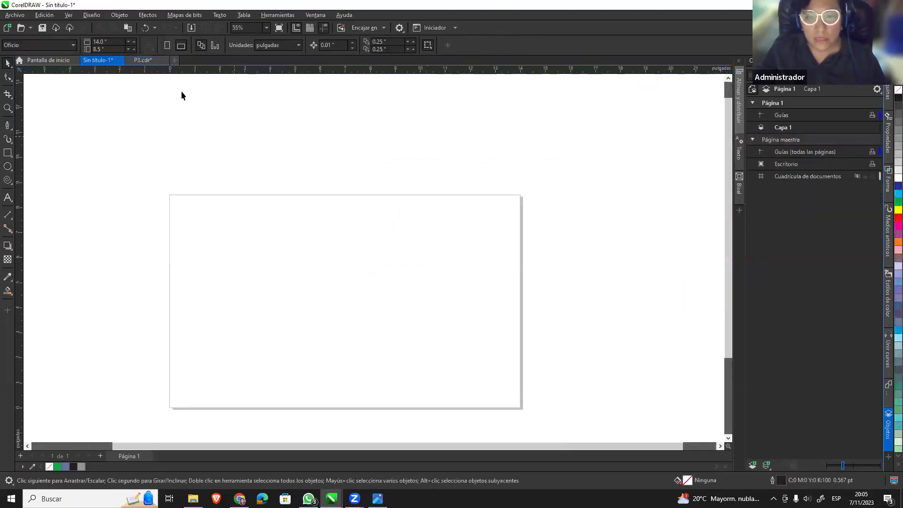
{"action": "left_click", "coordinate": [138, 61]}
{"action": "left_click", "coordinate": [164, 60]}
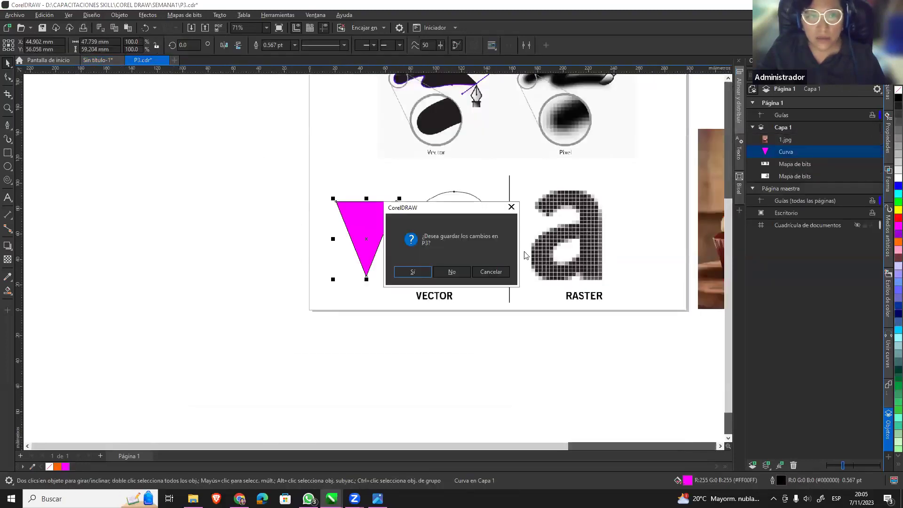
{"action": "left_click", "coordinate": [452, 272]}
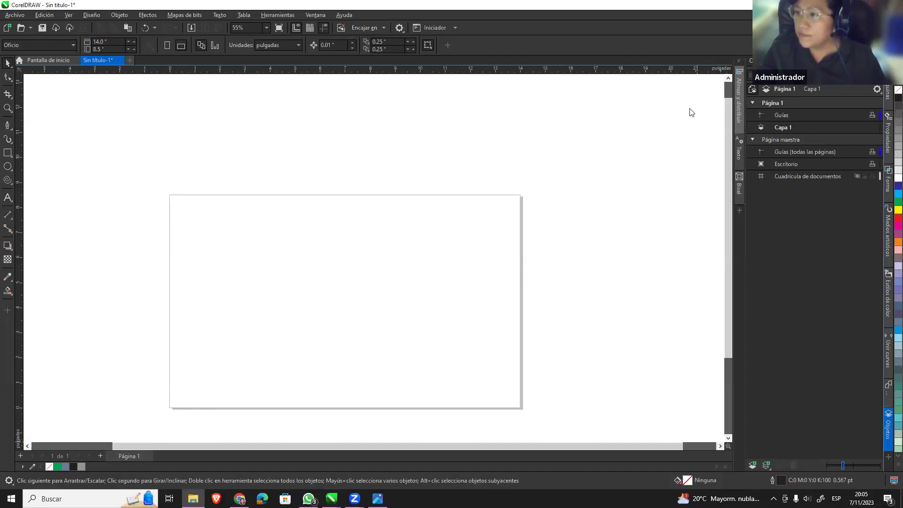
{"action": "left_click", "coordinate": [549, 277]}
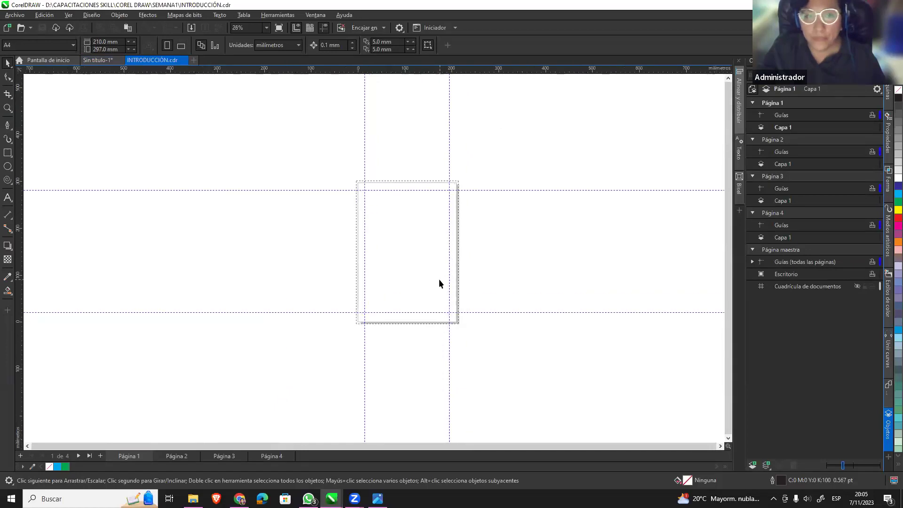
Lock the master page's Guías (todas las páginas) layer and activate Página 1.
{"action": "scroll", "coordinate": [439, 278], "scroll_direction": "up", "scroll_amount": 2}
{"action": "left_click", "coordinate": [529, 124]}
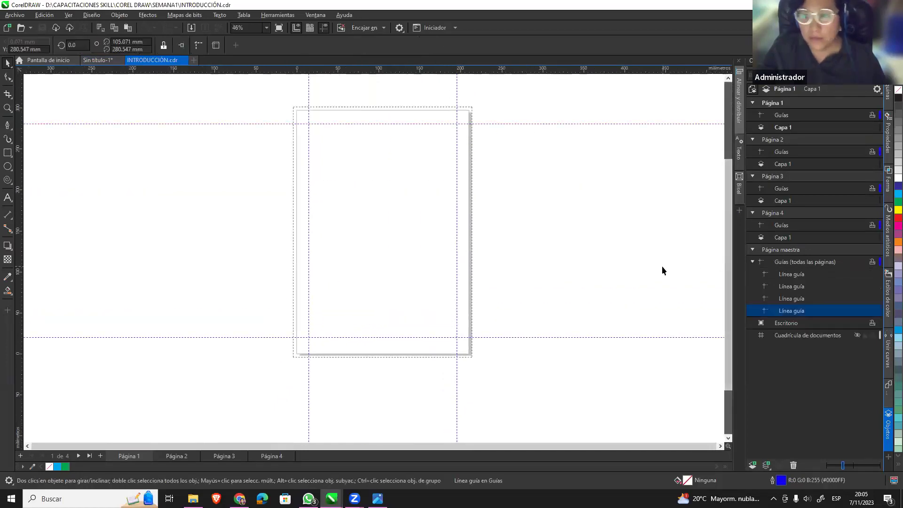
{"action": "left_click", "coordinate": [808, 251]}
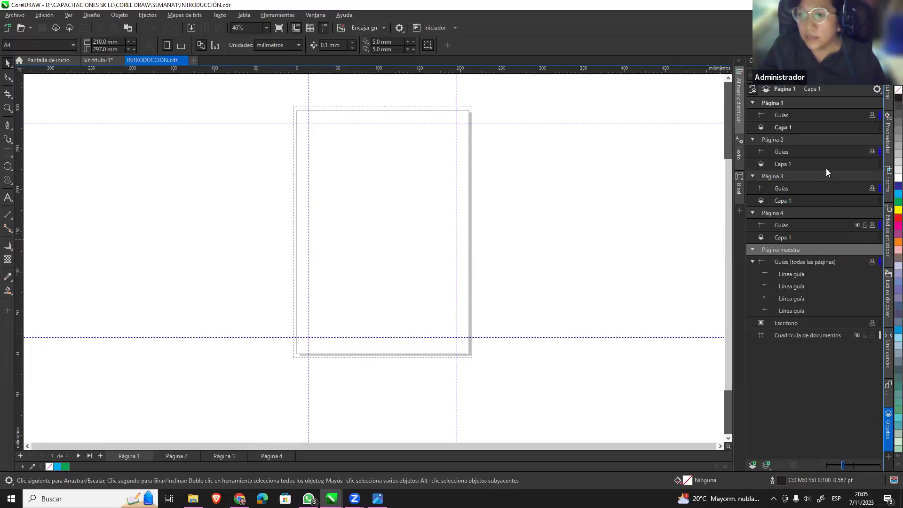
{"action": "left_click", "coordinate": [814, 214]}
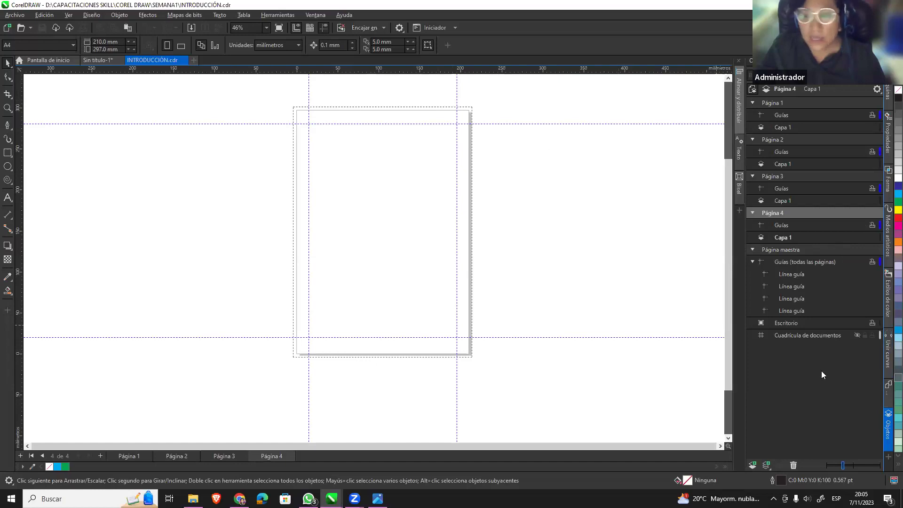
{"action": "mouse_move", "coordinate": [804, 261]}
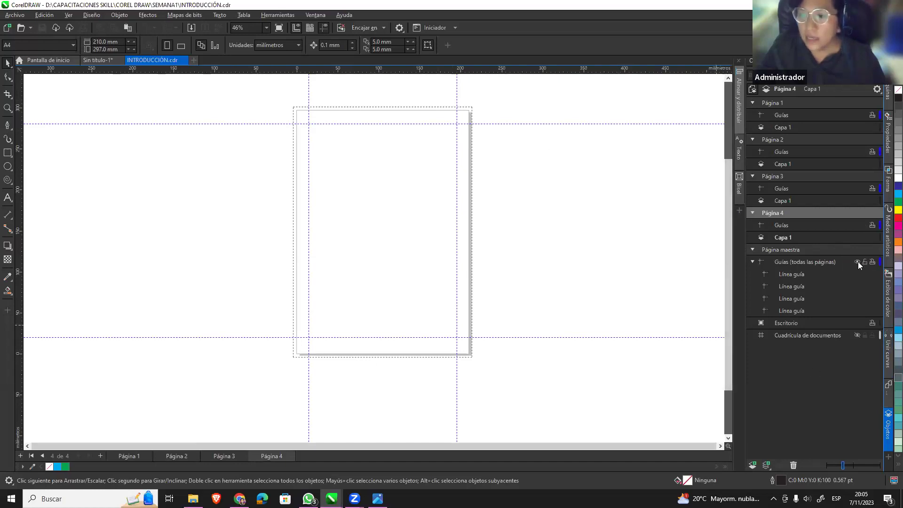
{"action": "left_click", "coordinate": [864, 261]}
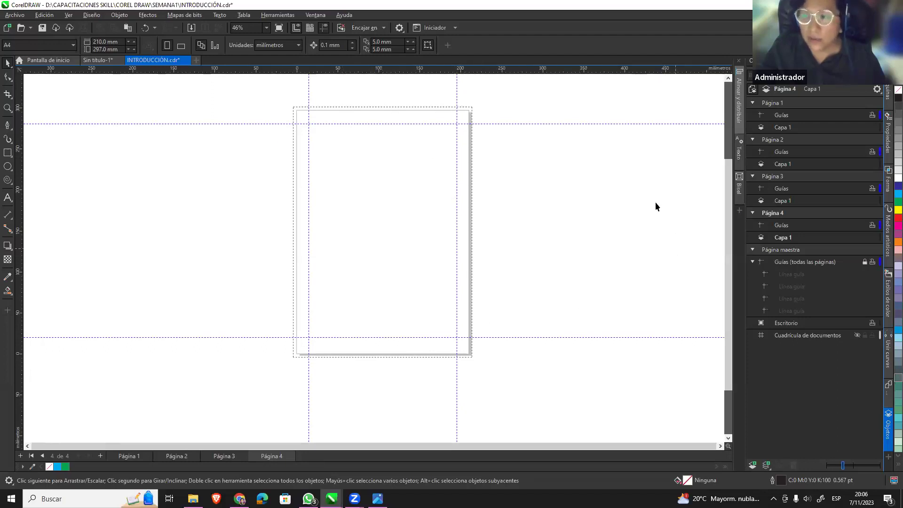
{"action": "left_click", "coordinate": [864, 262]}
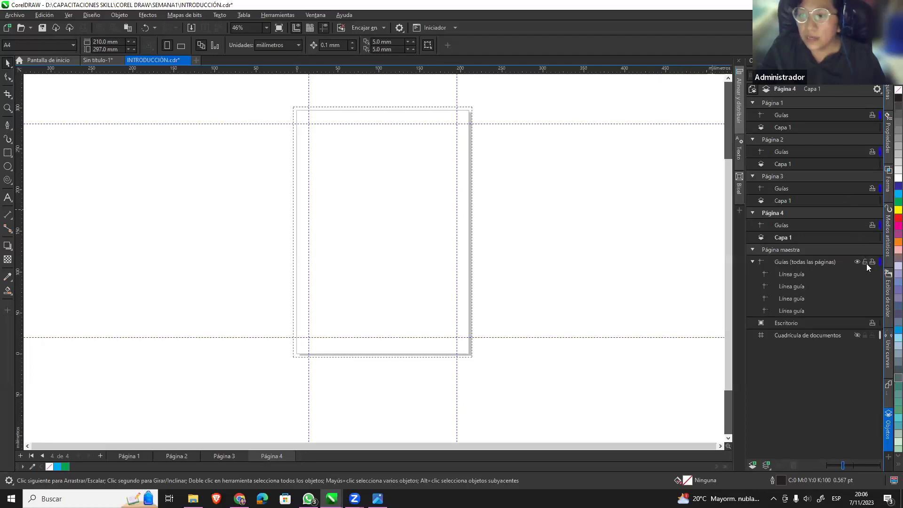
{"action": "left_click", "coordinate": [752, 250]}
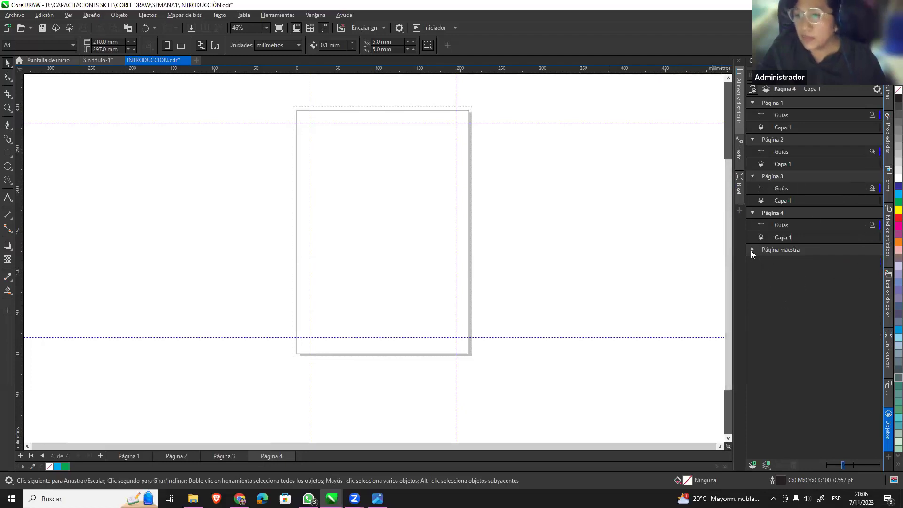
{"action": "left_click", "coordinate": [793, 103]}
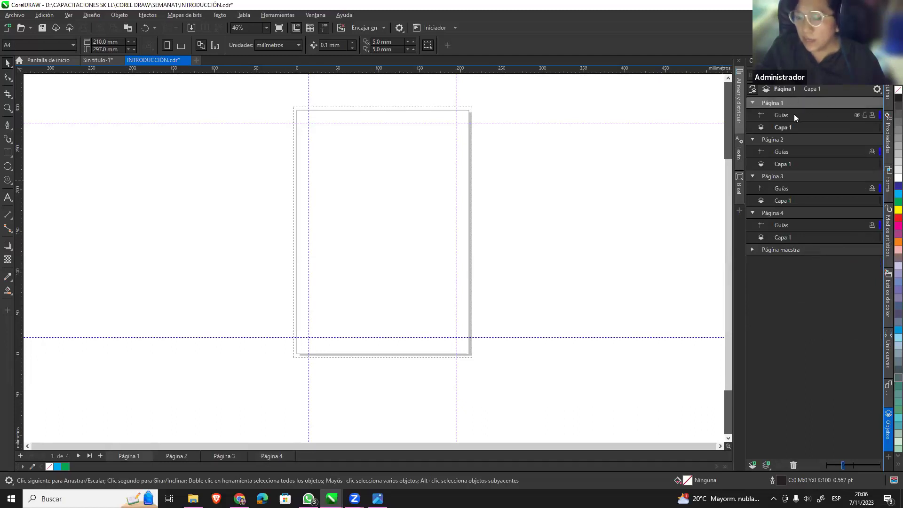
{"action": "scroll", "coordinate": [424, 163], "scroll_direction": "up", "scroll_amount": 1}
{"action": "scroll", "coordinate": [425, 162], "scroll_direction": "up", "scroll_amount": 1}
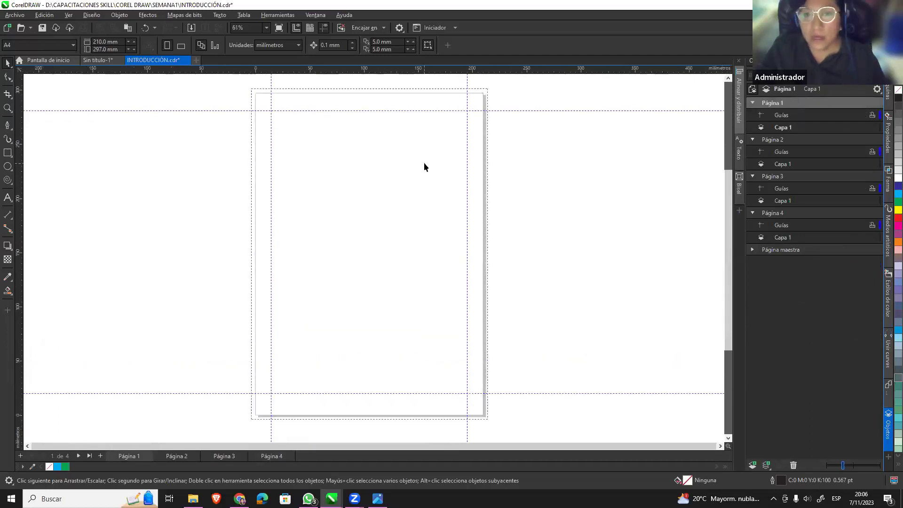
Draw a wide 137.5 × 26 mm rectangle near the top of Página 1, then shift it slightly lower.
{"action": "left_click", "coordinate": [8, 153]}
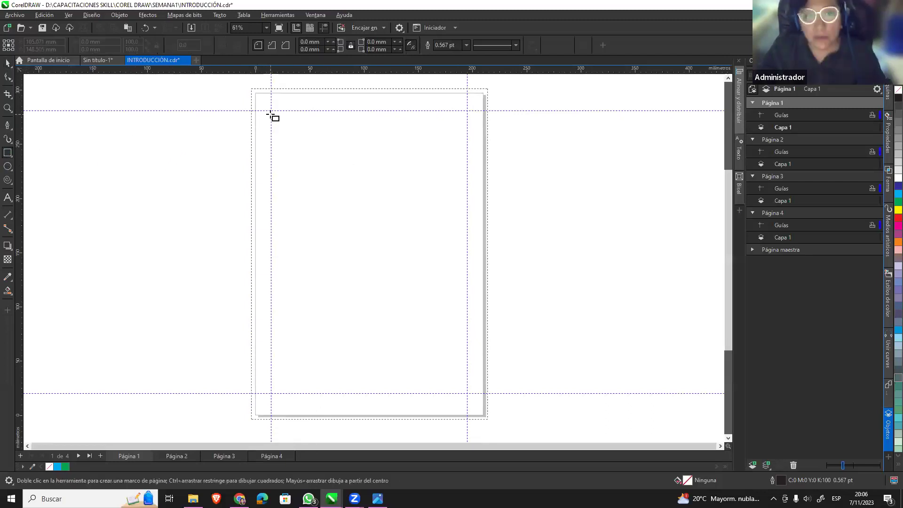
{"action": "mouse_move", "coordinate": [271, 115]}
{"action": "left_mouse_down"}
{"action": "mouse_move", "coordinate": [358, 142]}
{"action": "mouse_move", "coordinate": [422, 143]}
{"action": "left_mouse_up"}
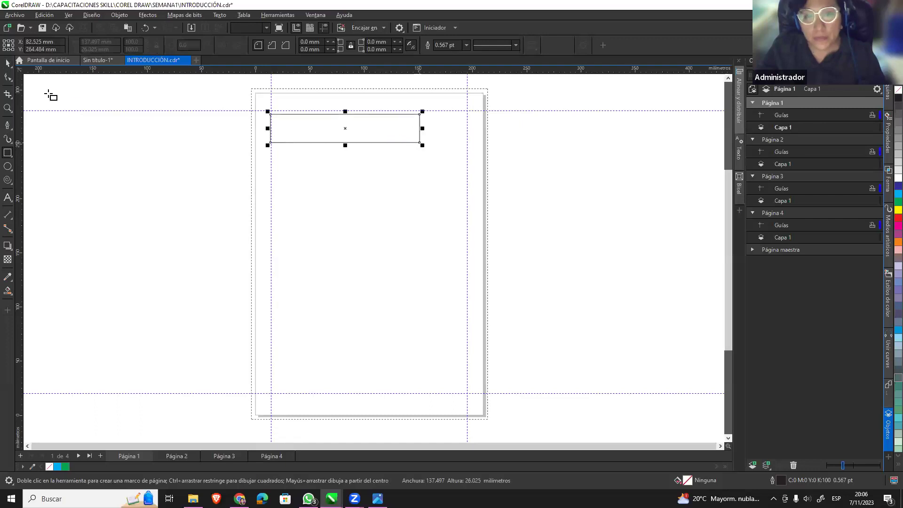
{"action": "left_click", "coordinate": [7, 62]}
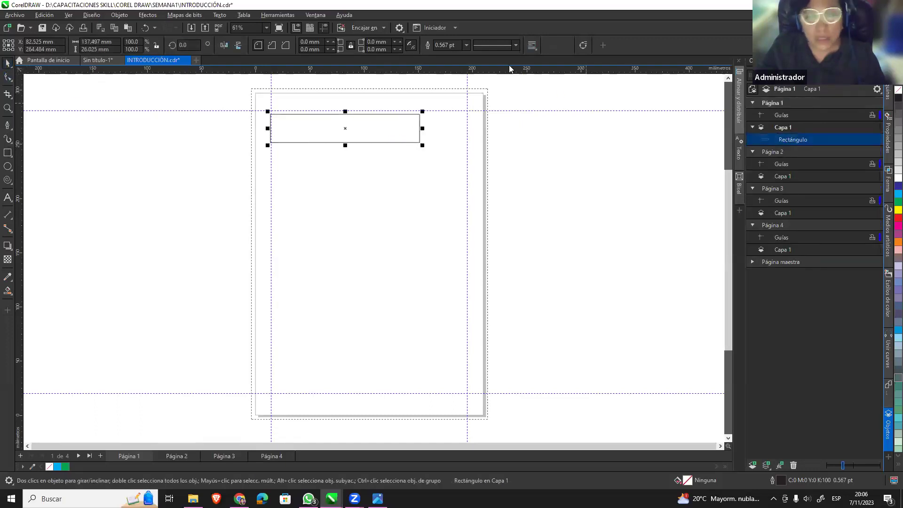
{"action": "left_click_drag", "start_coordinate": [418, 118], "coordinate": [418, 158]}
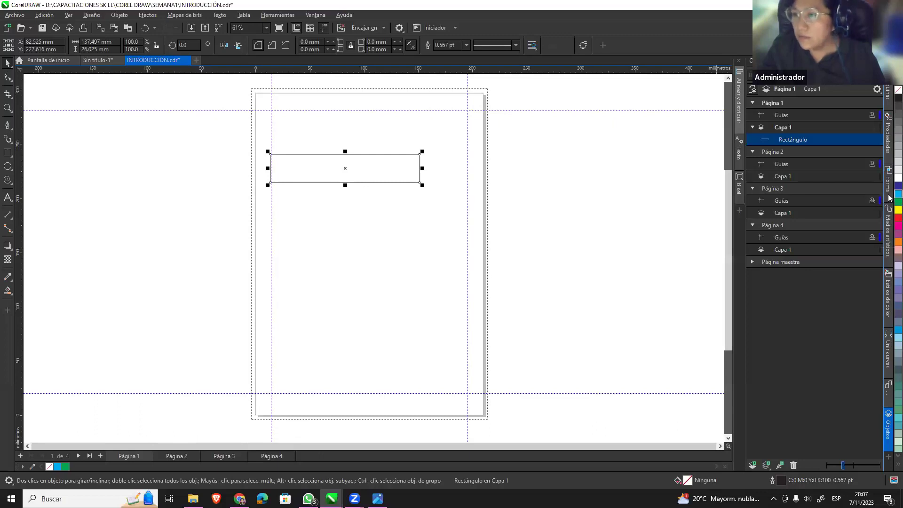
Fill the rectangle blue and move it up and to the right.
{"action": "left_click", "coordinate": [889, 195]}
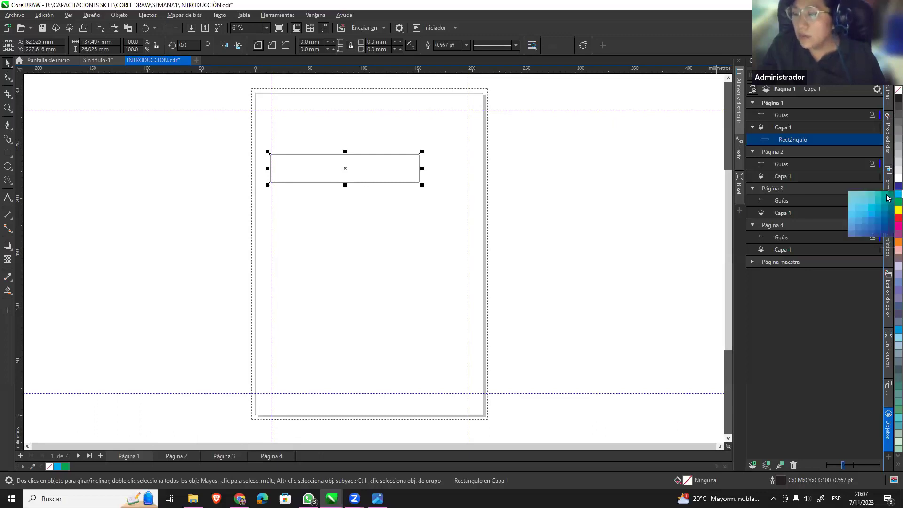
{"action": "left_click", "coordinate": [858, 225]}
{"action": "mouse_move", "coordinate": [379, 172]}
{"action": "left_mouse_down"}
{"action": "mouse_move", "coordinate": [394, 177]}
{"action": "mouse_move", "coordinate": [406, 151]}
{"action": "left_mouse_up"}
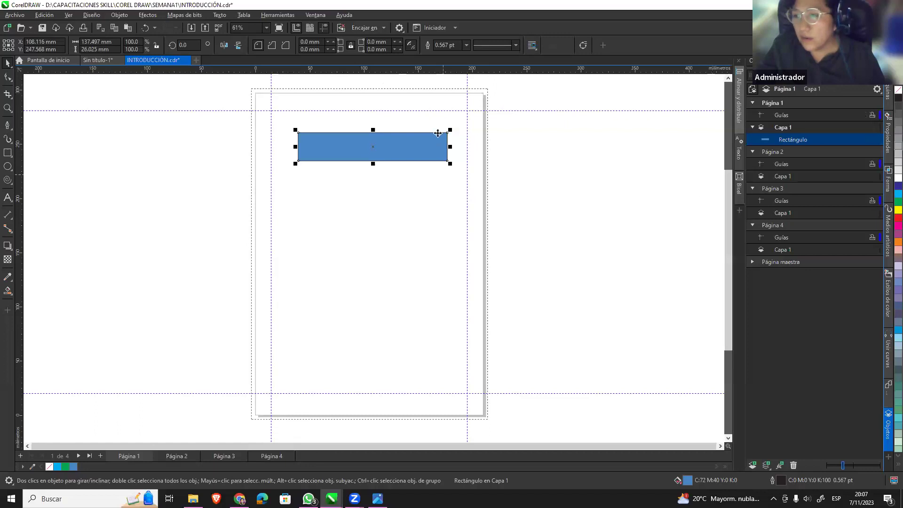
{"action": "scroll", "coordinate": [459, 142], "scroll_direction": "up", "scroll_amount": 2}
{"action": "scroll", "coordinate": [444, 141], "scroll_direction": "up", "scroll_amount": 3}
{"action": "scroll", "coordinate": [454, 131], "scroll_direction": "up", "scroll_amount": 1}
{"action": "scroll", "coordinate": [471, 106], "scroll_direction": "down", "scroll_amount": 1}
{"action": "scroll", "coordinate": [471, 107], "scroll_direction": "down", "scroll_amount": 1}
{"action": "scroll", "coordinate": [476, 109], "scroll_direction": "down", "scroll_amount": 1}
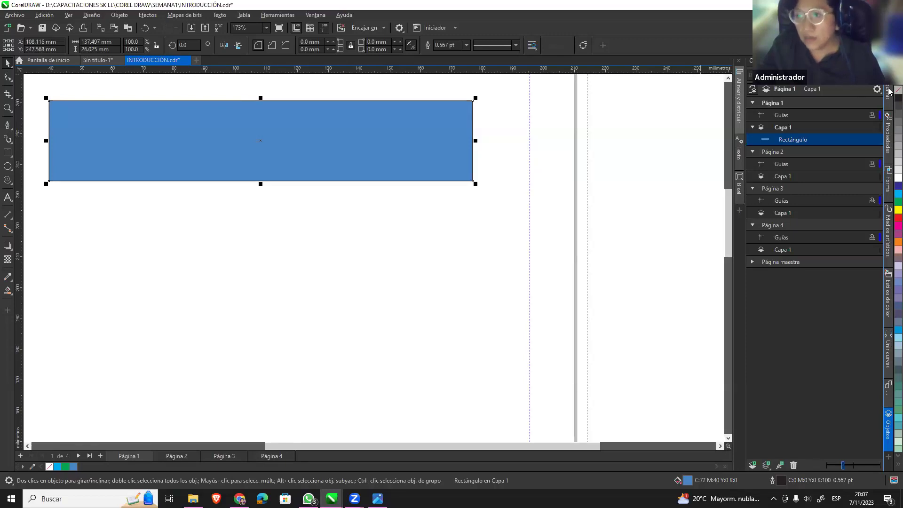
Try removing the rectangle's outline and its fill, undoing both.
{"action": "right_click", "coordinate": [898, 90]}
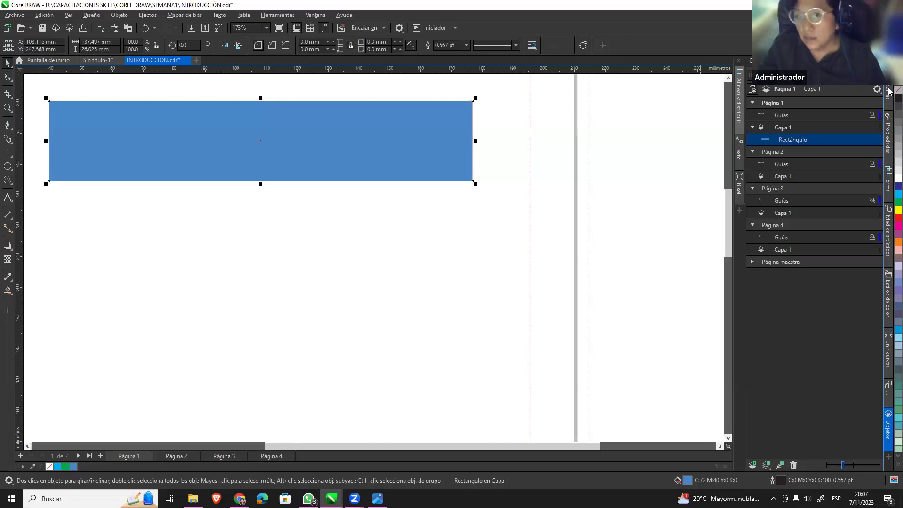
{"action": "scroll", "coordinate": [459, 130], "scroll_direction": "up", "scroll_amount": 2}
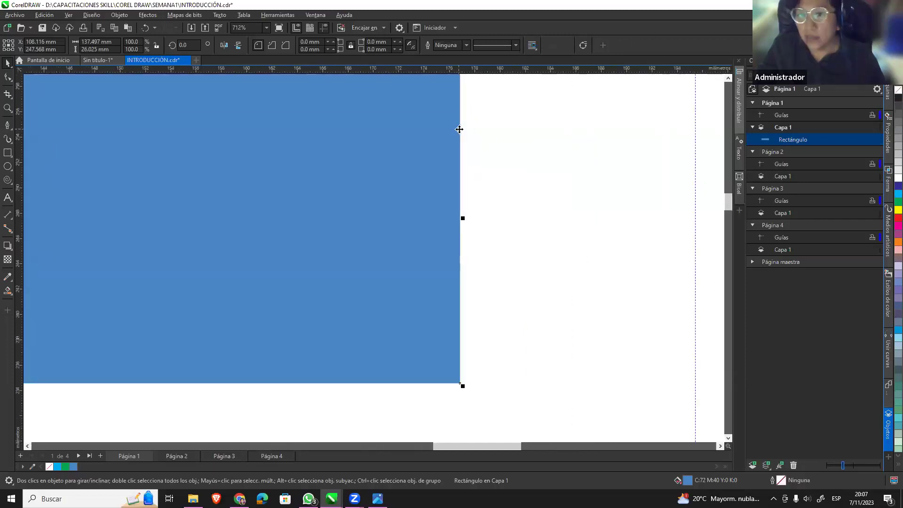
{"action": "scroll", "coordinate": [459, 129], "scroll_direction": "down", "scroll_amount": 1}
{"action": "key", "text": "ctrl+z"}
{"action": "scroll", "coordinate": [470, 113], "scroll_direction": "up", "scroll_amount": 2}
{"action": "scroll", "coordinate": [464, 111], "scroll_direction": "up", "scroll_amount": 2}
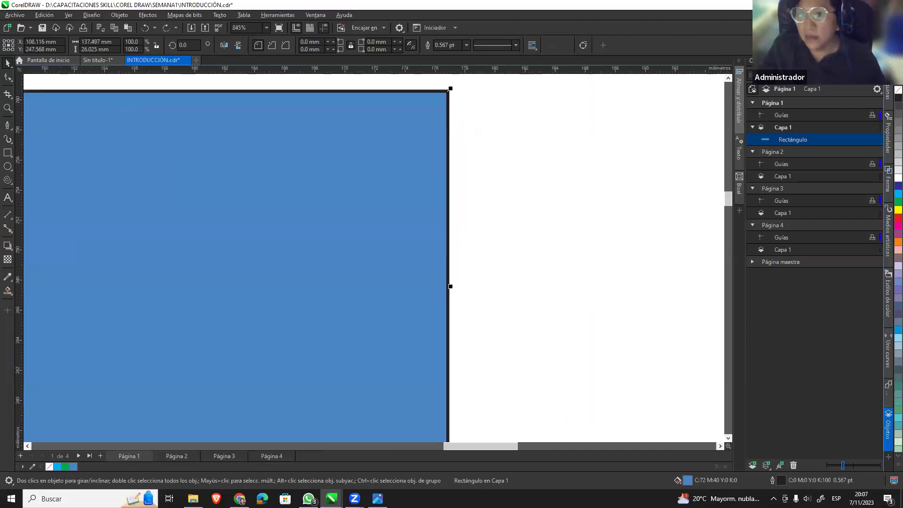
{"action": "left_click", "coordinate": [895, 90]}
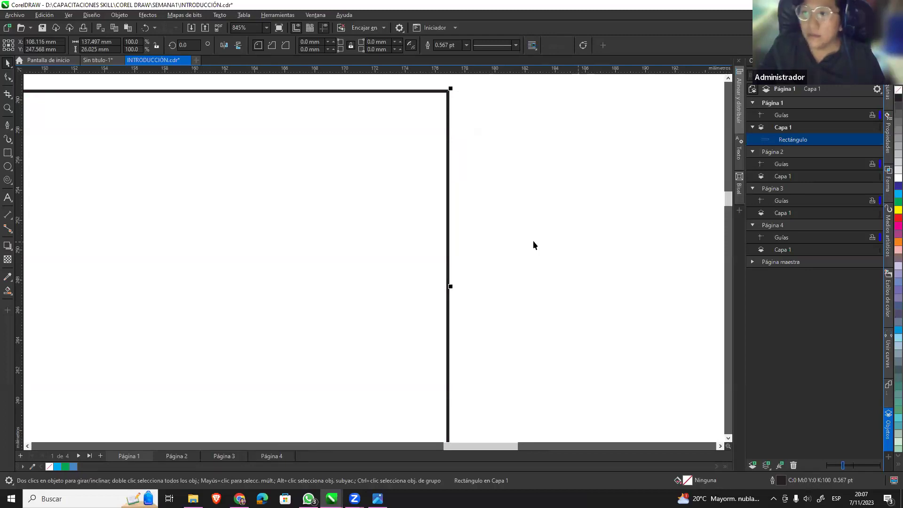
{"action": "key", "text": "ctrl+z"}
Nudge the blue rectangle slightly up and reselect it.
{"action": "scroll", "coordinate": [529, 199], "scroll_direction": "down", "scroll_amount": 3}
{"action": "scroll", "coordinate": [526, 207], "scroll_direction": "down", "scroll_amount": 3}
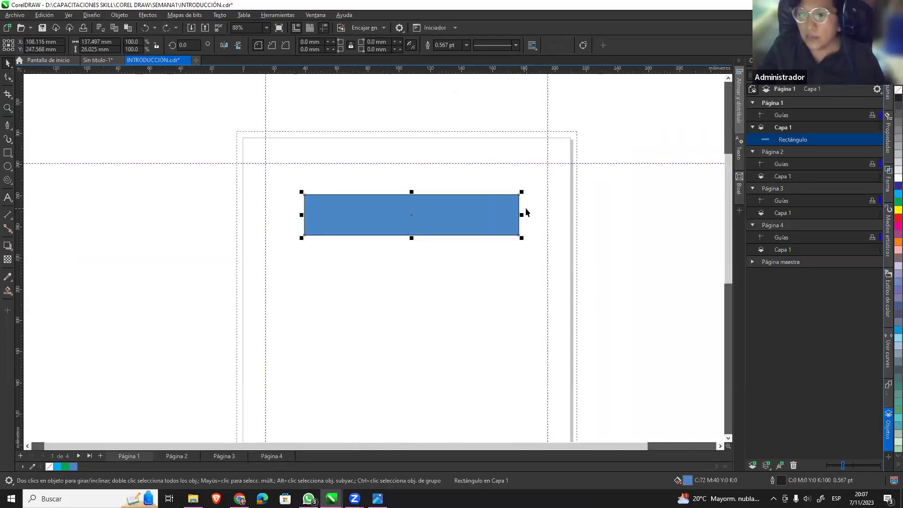
{"action": "scroll", "coordinate": [525, 208], "scroll_direction": "up", "scroll_amount": 1}
{"action": "left_click_drag", "start_coordinate": [421, 218], "coordinate": [429, 197]}
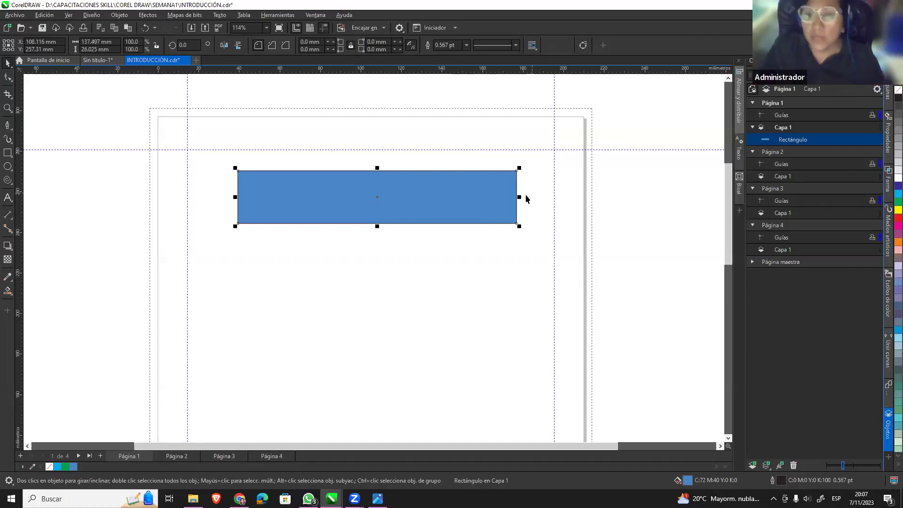
{"action": "left_click", "coordinate": [468, 251]}
{"action": "left_click", "coordinate": [468, 200]}
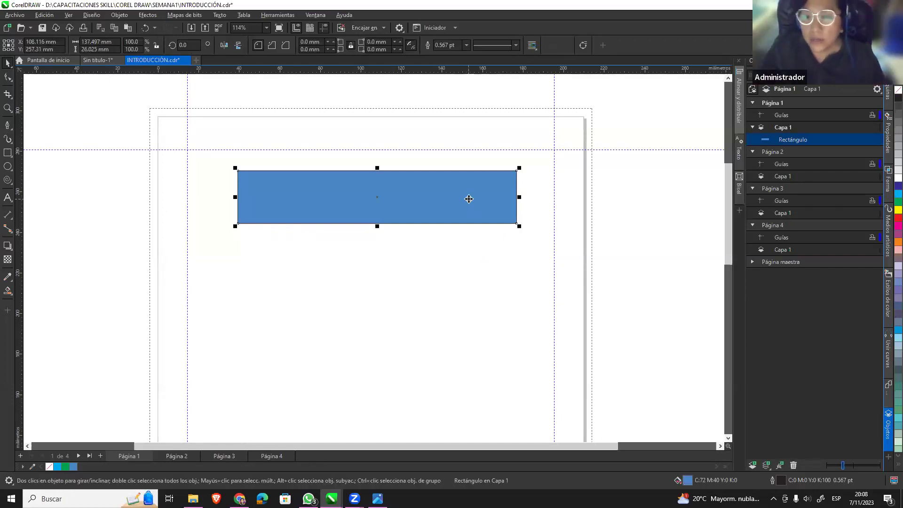
Try yellow, purple and magenta fills and red, yellow and magenta outlines, keeping a yellow outline.
{"action": "scroll", "coordinate": [487, 193], "scroll_direction": "up", "scroll_amount": 2}
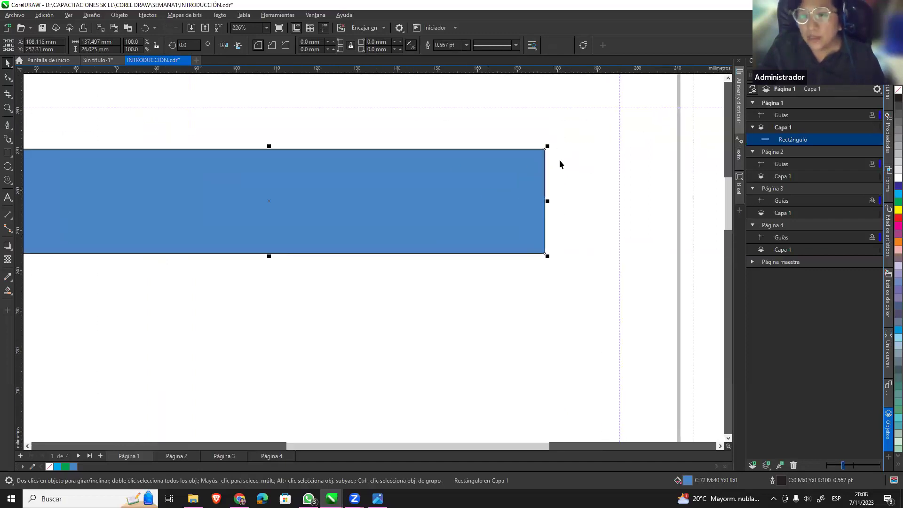
{"action": "left_click", "coordinate": [898, 210]}
{"action": "left_click", "coordinate": [897, 298]}
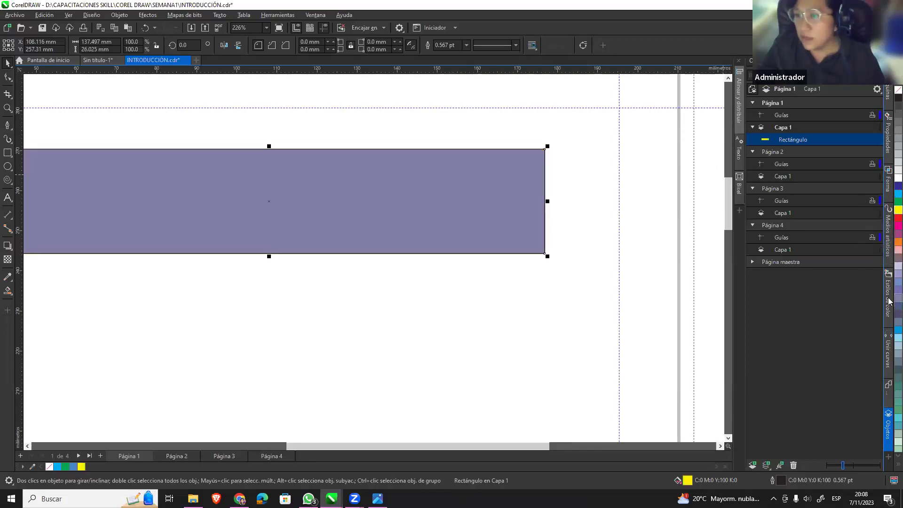
{"action": "left_click", "coordinate": [898, 289]}
{"action": "left_click", "coordinate": [897, 226]}
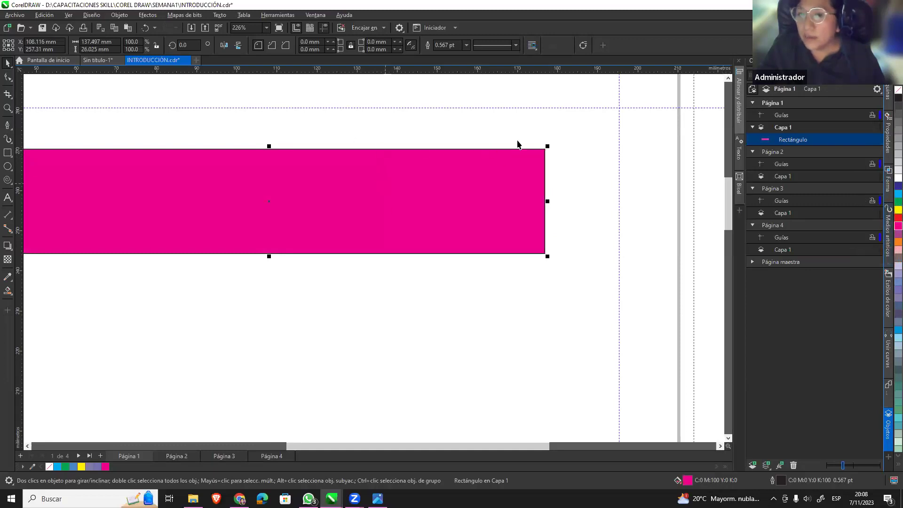
{"action": "right_click", "coordinate": [896, 217]}
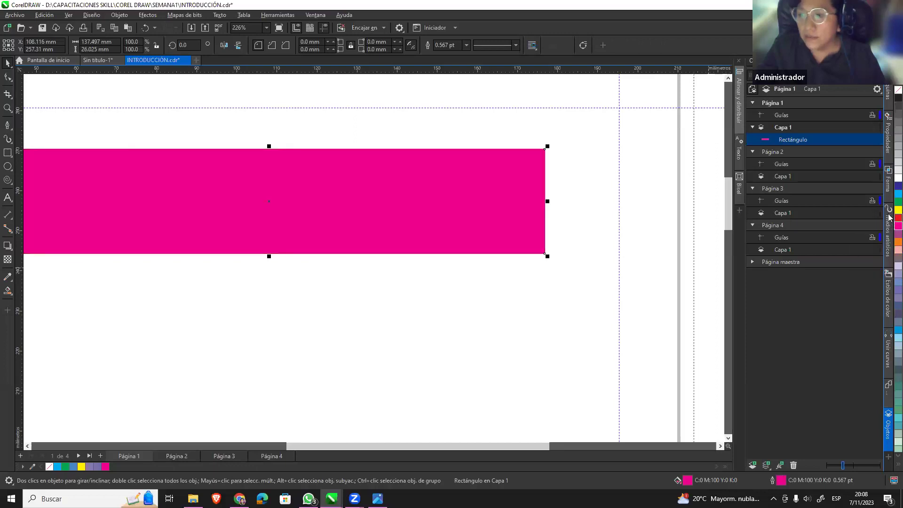
{"action": "right_click", "coordinate": [898, 209]}
{"action": "scroll", "coordinate": [560, 167], "scroll_direction": "up", "scroll_amount": 3}
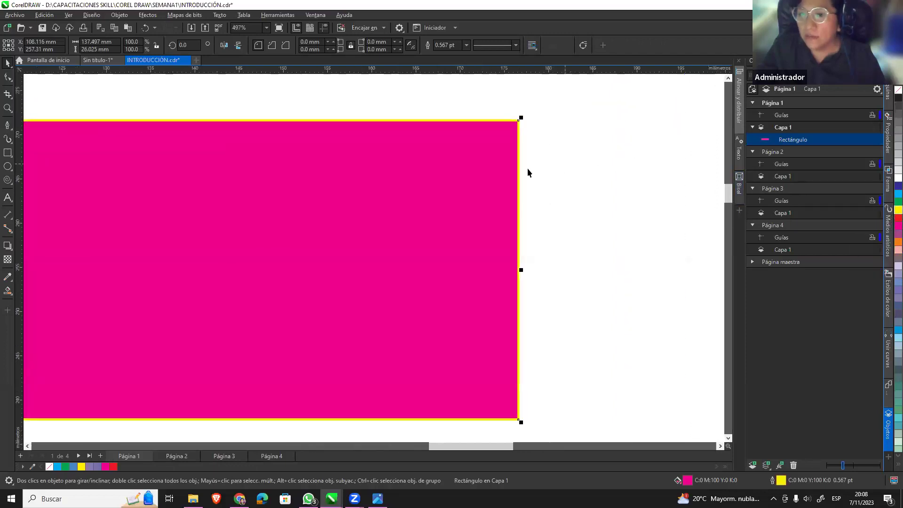
{"action": "right_click", "coordinate": [896, 226]}
{"action": "right_click", "coordinate": [897, 210]}
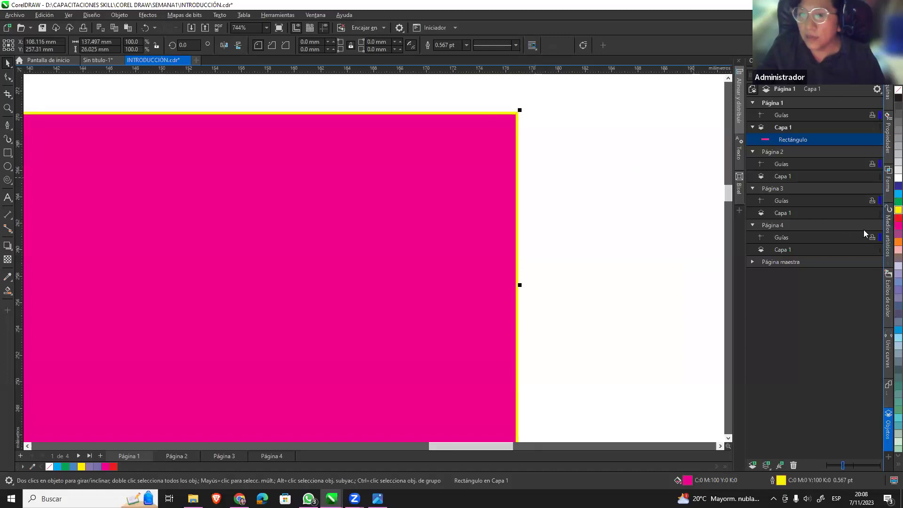
Fill the rectangle orange and remove its yellow outline.
{"action": "left_click", "coordinate": [899, 210]}
{"action": "left_click", "coordinate": [899, 226]}
{"action": "left_click", "coordinate": [899, 242]}
{"action": "scroll", "coordinate": [541, 172], "scroll_direction": "down", "scroll_amount": 1}
{"action": "scroll", "coordinate": [516, 155], "scroll_direction": "down", "scroll_amount": 1}
{"action": "scroll", "coordinate": [512, 141], "scroll_direction": "up", "scroll_amount": 3}
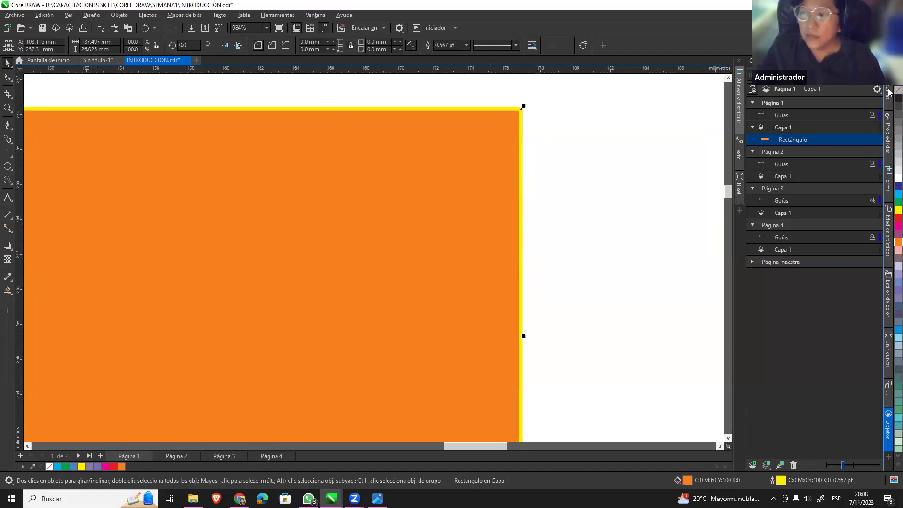
{"action": "right_click", "coordinate": [897, 89]}
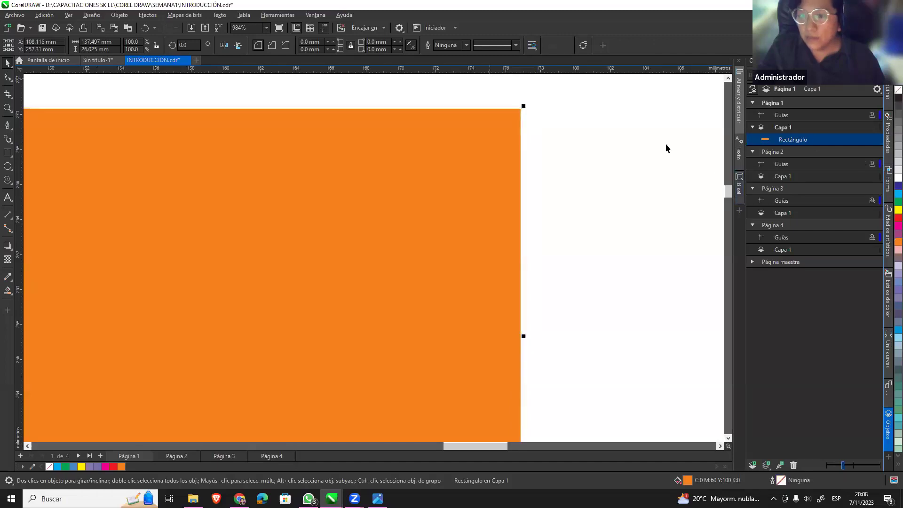
{"action": "scroll", "coordinate": [572, 152], "scroll_direction": "down", "scroll_amount": 2}
{"action": "scroll", "coordinate": [566, 160], "scroll_direction": "down", "scroll_amount": 1}
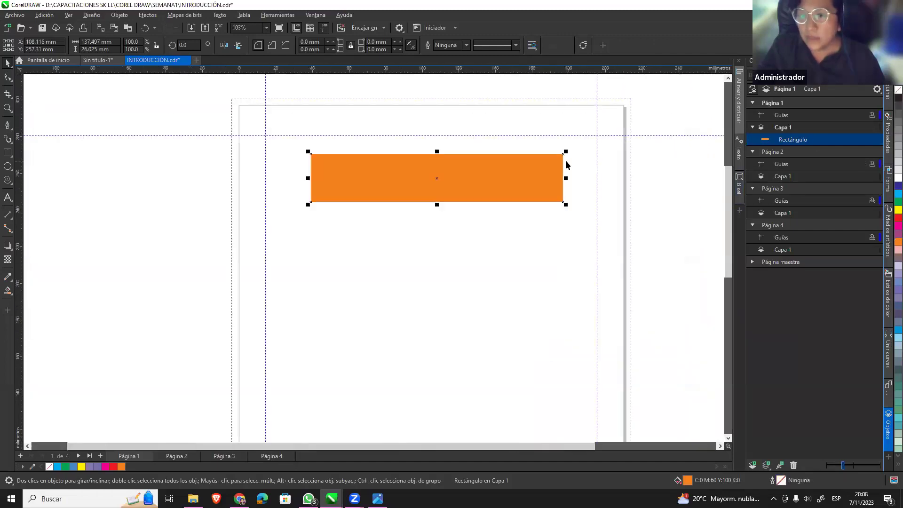
{"action": "left_click_drag", "start_coordinate": [545, 180], "coordinate": [503, 168]}
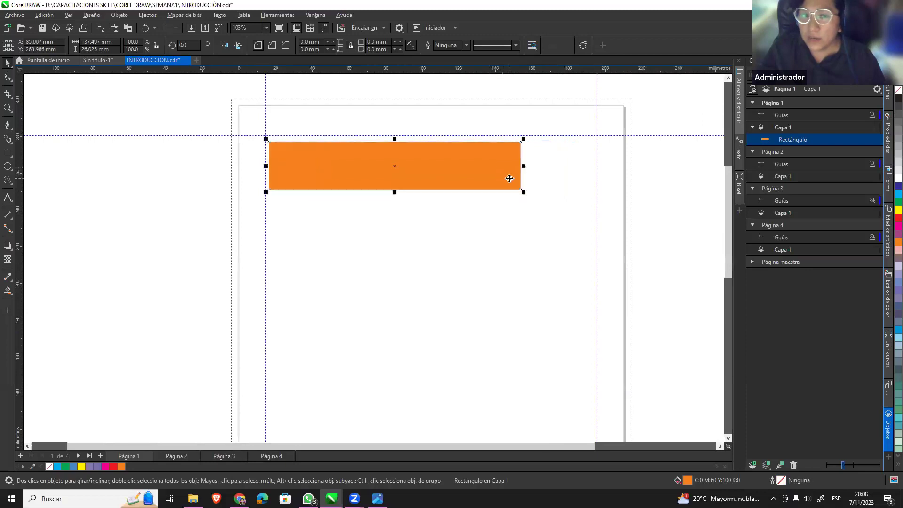
{"action": "left_click_drag", "start_coordinate": [433, 175], "coordinate": [460, 170]}
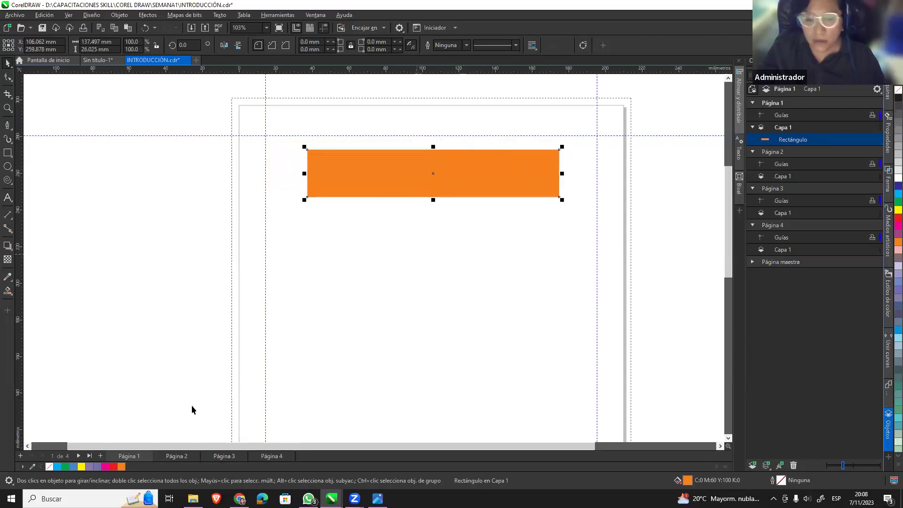
{"action": "scroll", "coordinate": [408, 311], "scroll_direction": "down", "scroll_amount": 2}
{"action": "scroll", "coordinate": [450, 317], "scroll_direction": "down", "scroll_amount": 2}
{"action": "scroll", "coordinate": [456, 319], "scroll_direction": "down", "scroll_amount": 2}
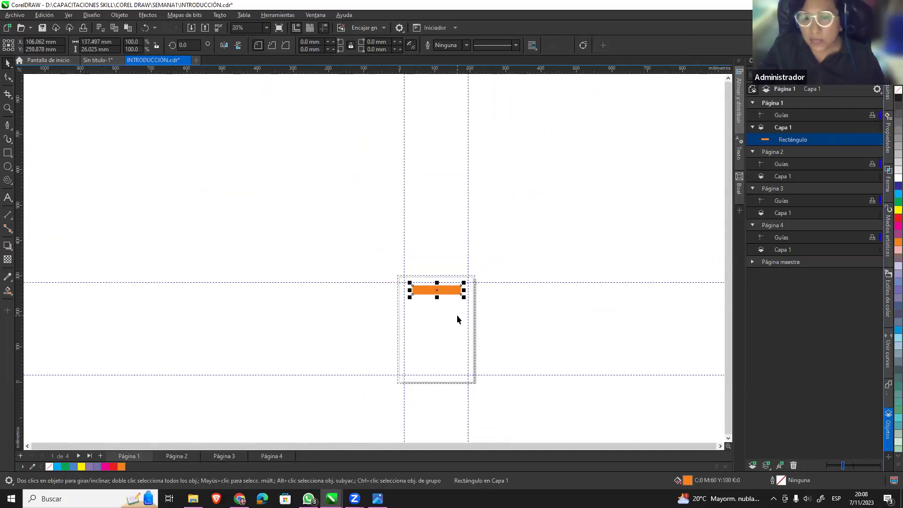
{"action": "scroll", "coordinate": [462, 324], "scroll_direction": "up", "scroll_amount": 5}
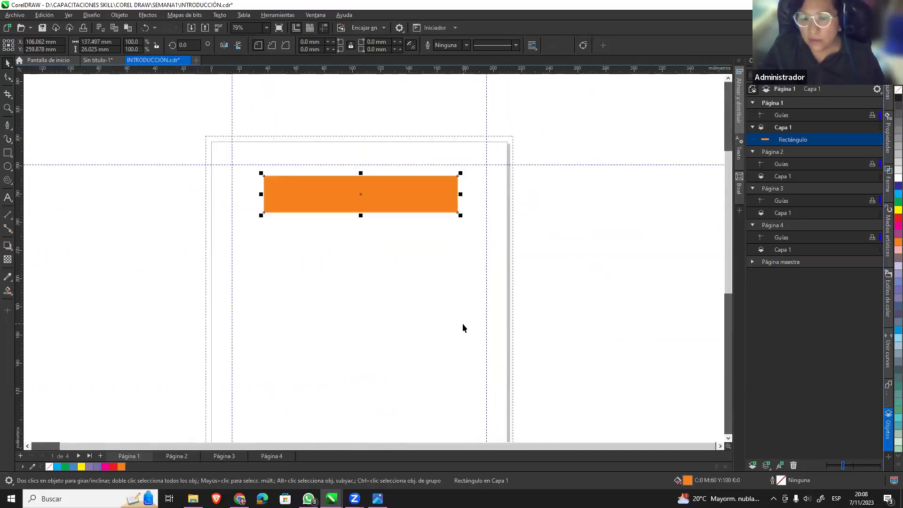
{"action": "left_click", "coordinate": [177, 456]}
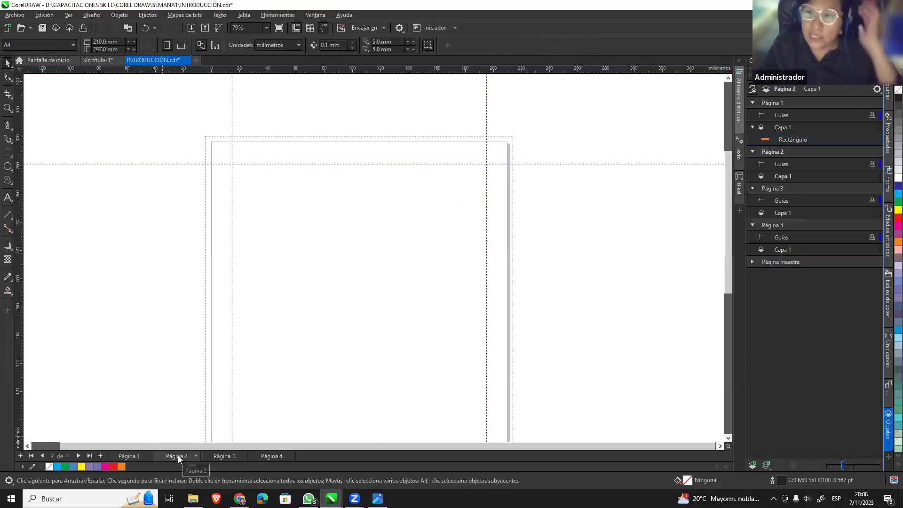
{"action": "left_click", "coordinate": [232, 454]}
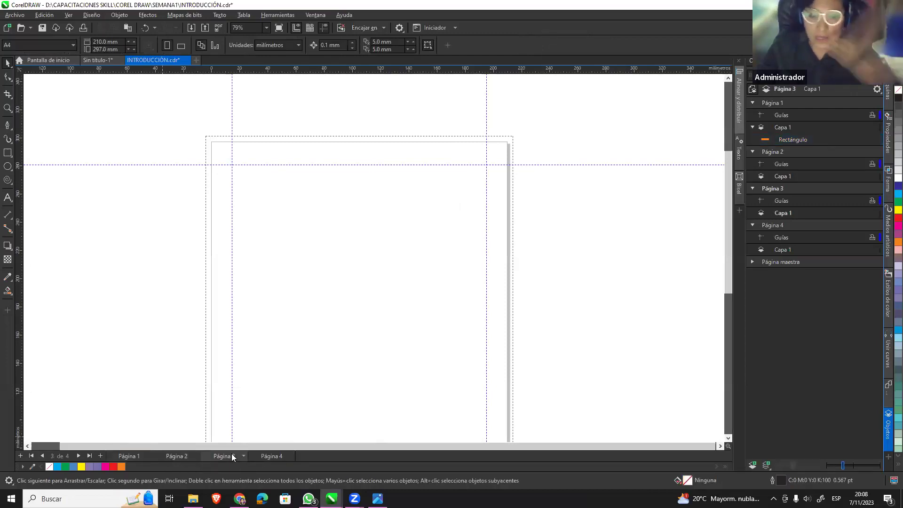
{"action": "left_click", "coordinate": [267, 456]}
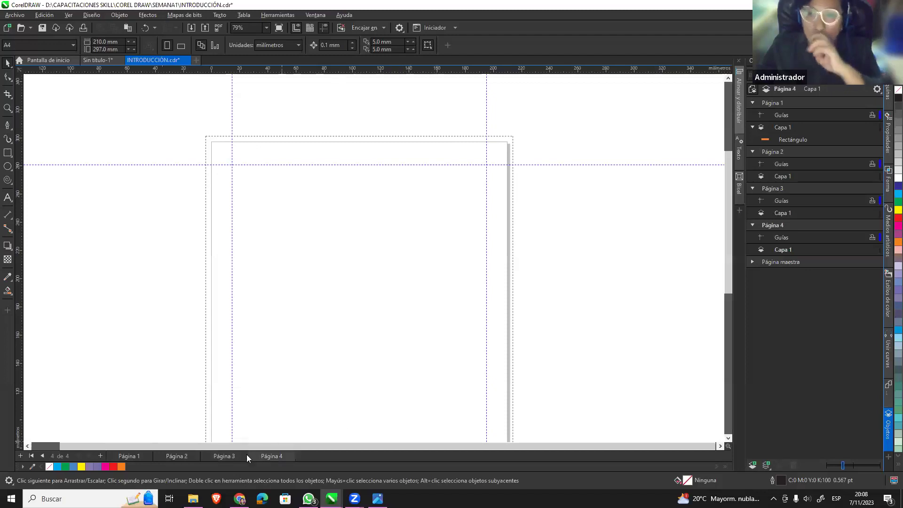
{"action": "left_click", "coordinate": [135, 454]}
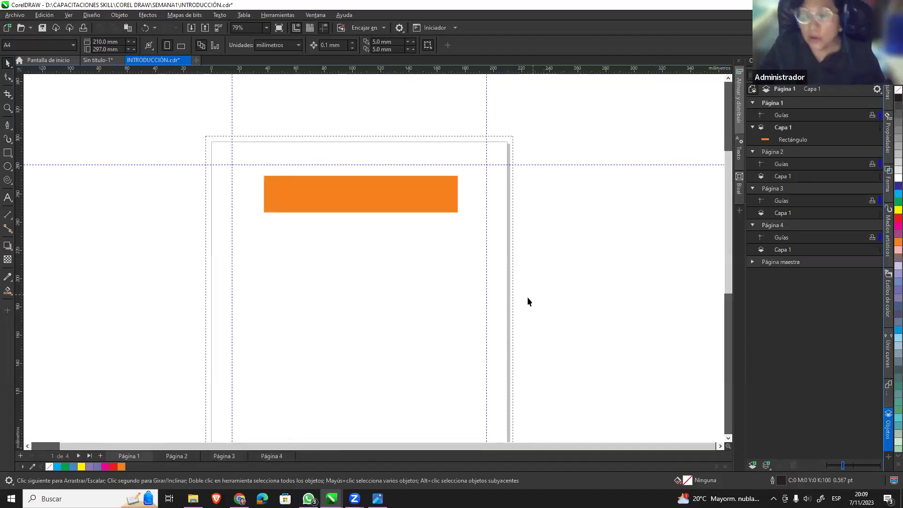
{"action": "scroll", "coordinate": [482, 369], "scroll_direction": "down", "scroll_amount": 3}
{"action": "scroll", "coordinate": [482, 369], "scroll_direction": "up", "scroll_amount": 1}
{"action": "scroll", "coordinate": [482, 370], "scroll_direction": "up", "scroll_amount": 2}
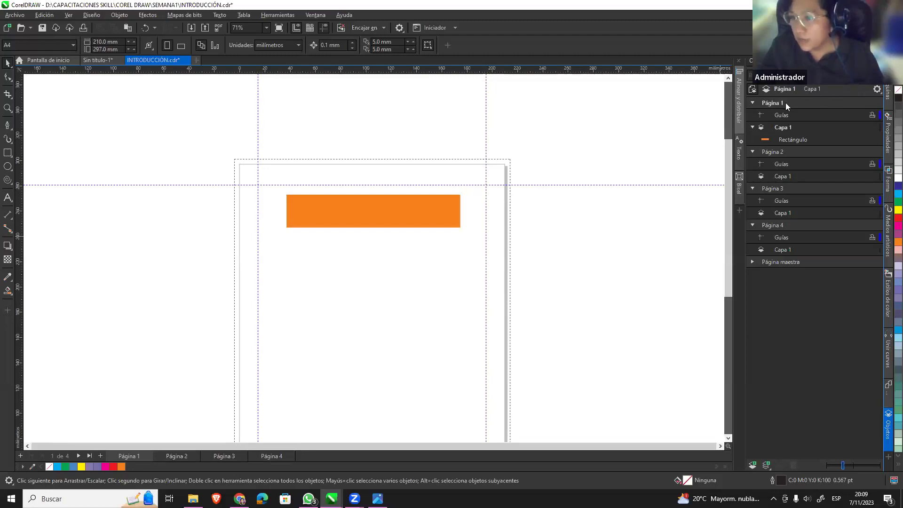
{"action": "mouse_move", "coordinate": [805, 127]}
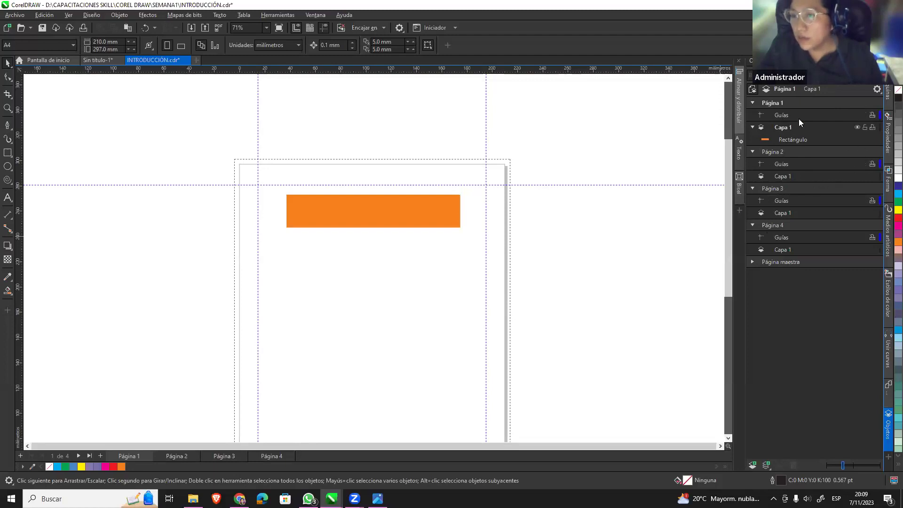
On Página 2, type the text TÍTULO near the top of the page.
{"action": "left_click", "coordinate": [180, 455]}
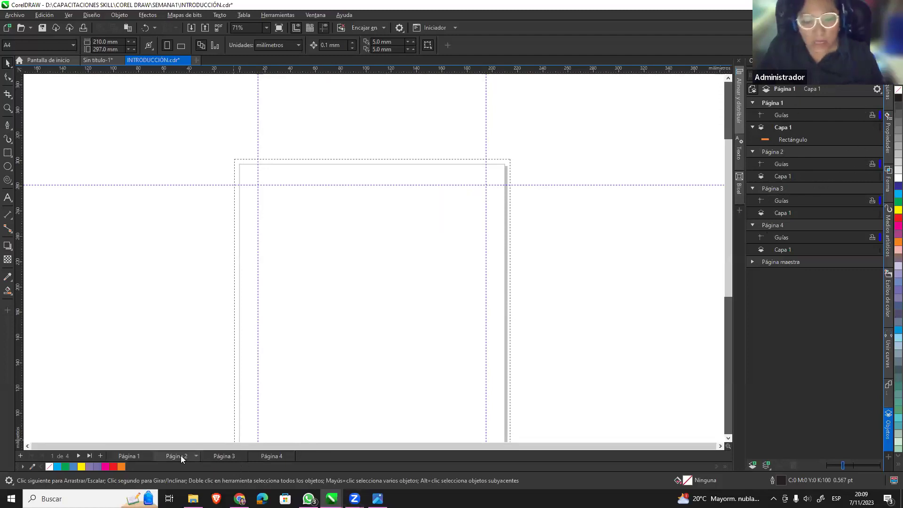
{"action": "left_click", "coordinate": [8, 197]}
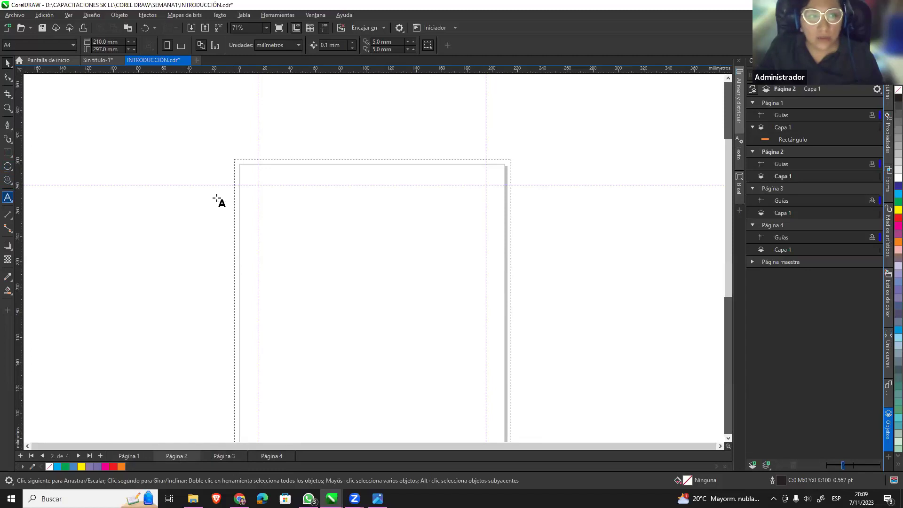
{"action": "left_click", "coordinate": [283, 212]}
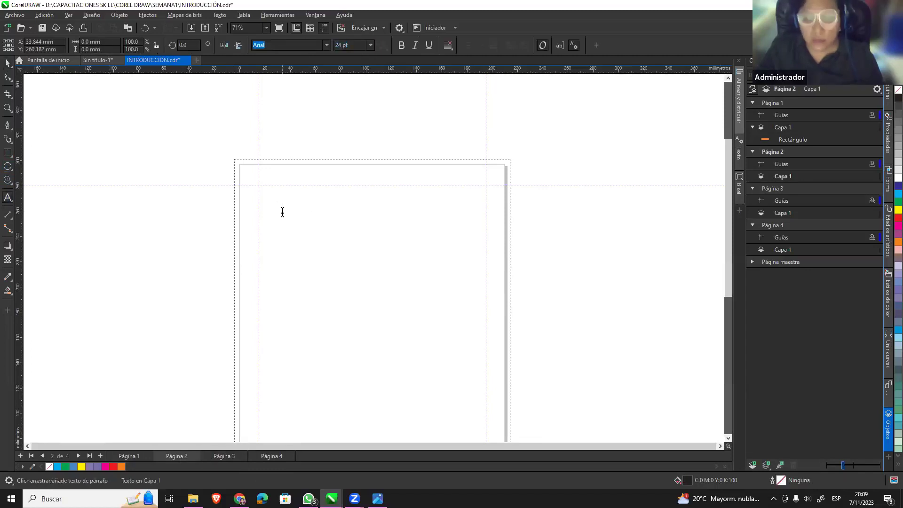
{"action": "type", "text": "TÍTULO"}
{"action": "left_click", "coordinate": [7, 62]}
Scale TÍTULO up to about 134 pt so it spans the page width.
{"action": "left_click", "coordinate": [296, 207]}
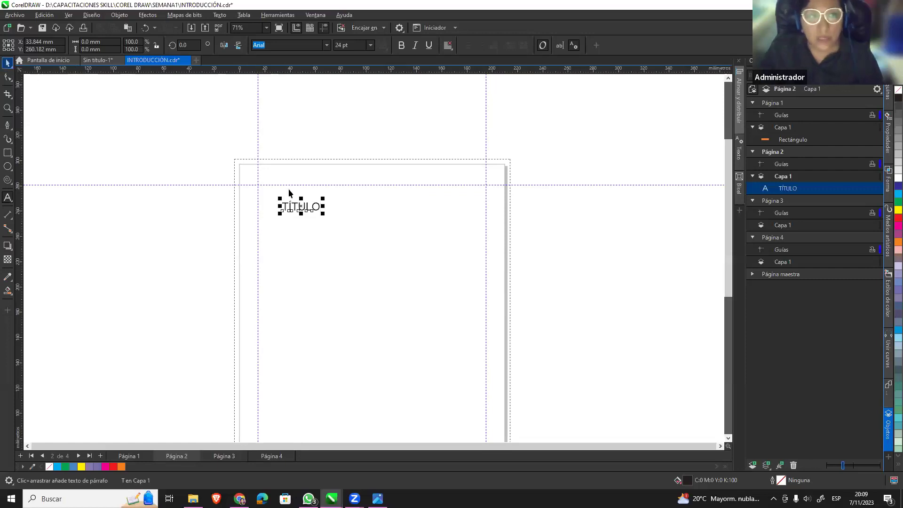
{"action": "left_click_drag", "start_coordinate": [324, 214], "coordinate": [444, 306]}
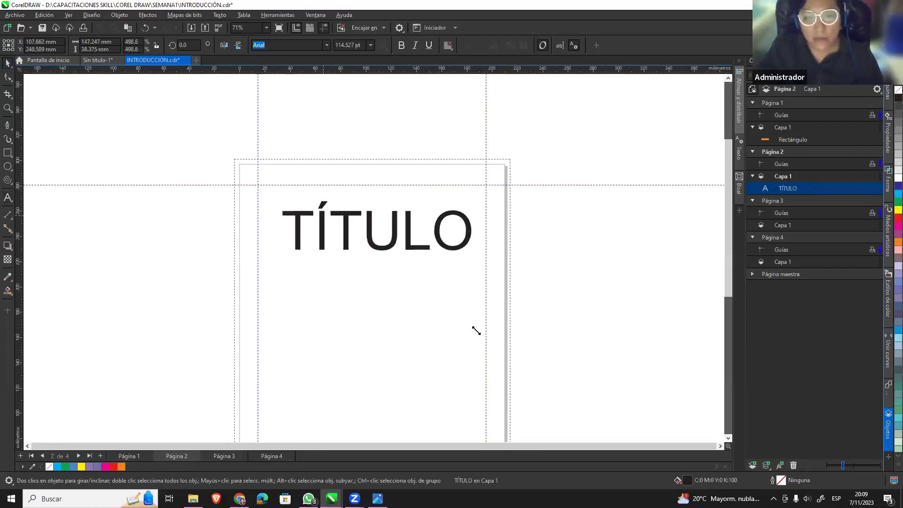
{"action": "left_click_drag", "start_coordinate": [260, 235], "coordinate": [264, 270]}
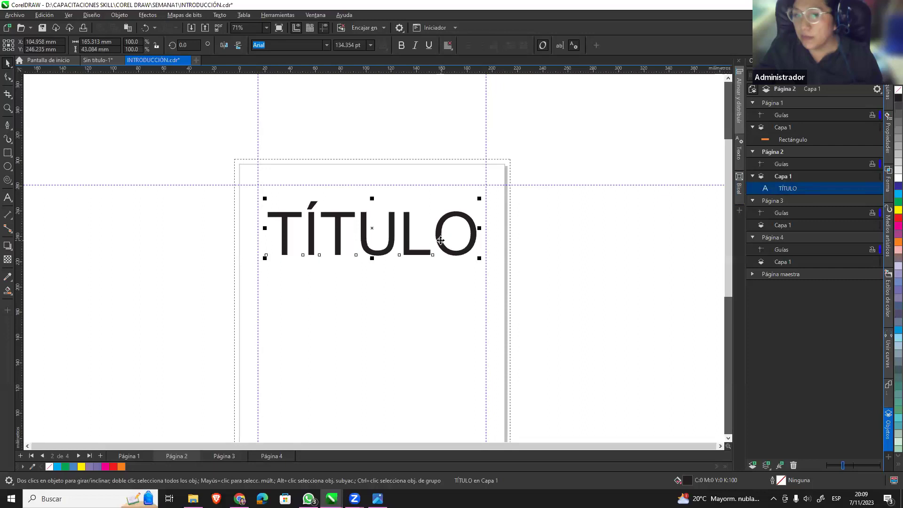
{"action": "left_click", "coordinate": [656, 227]}
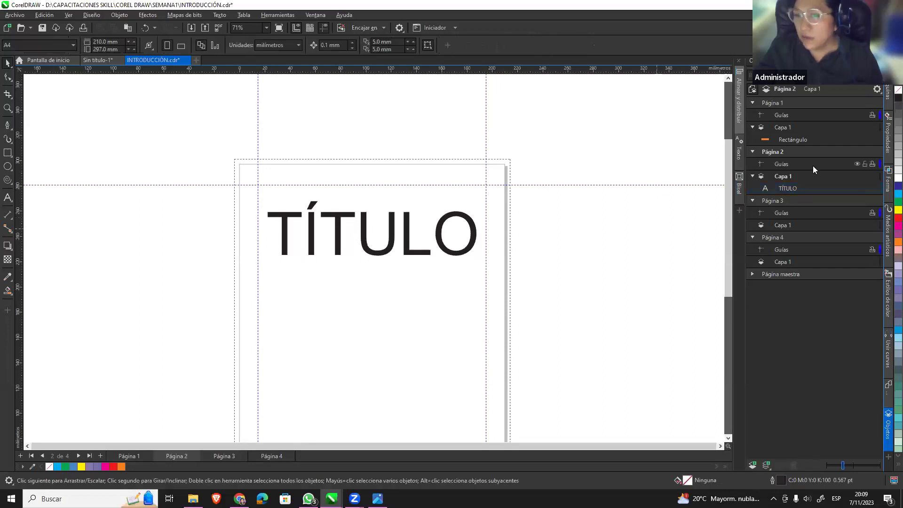
Browse Páginas 1 to 4, returning to Página 2 with TÍTULO.
{"action": "left_click", "coordinate": [146, 458]}
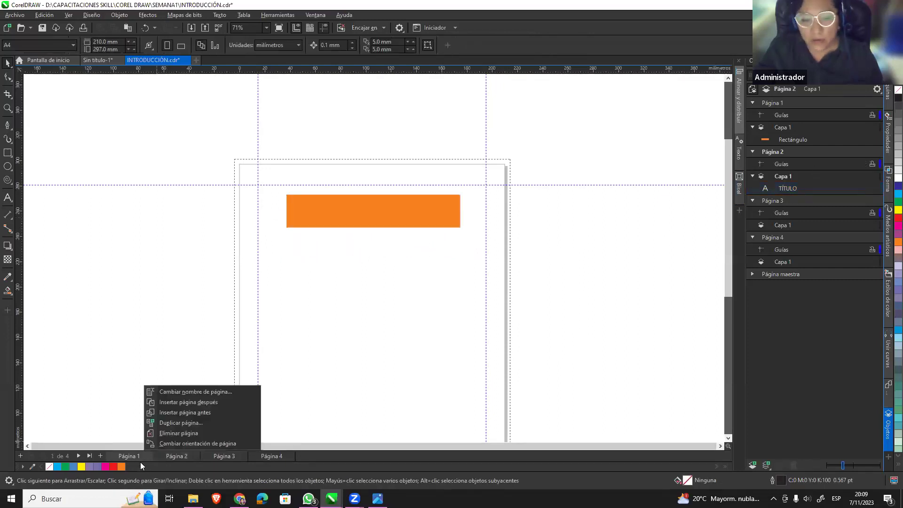
{"action": "left_click", "coordinate": [167, 456]}
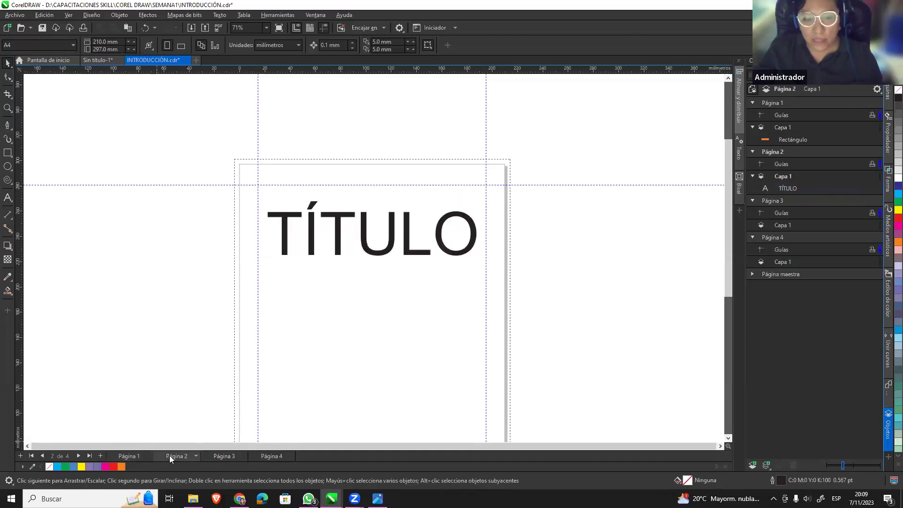
{"action": "left_click", "coordinate": [223, 458]}
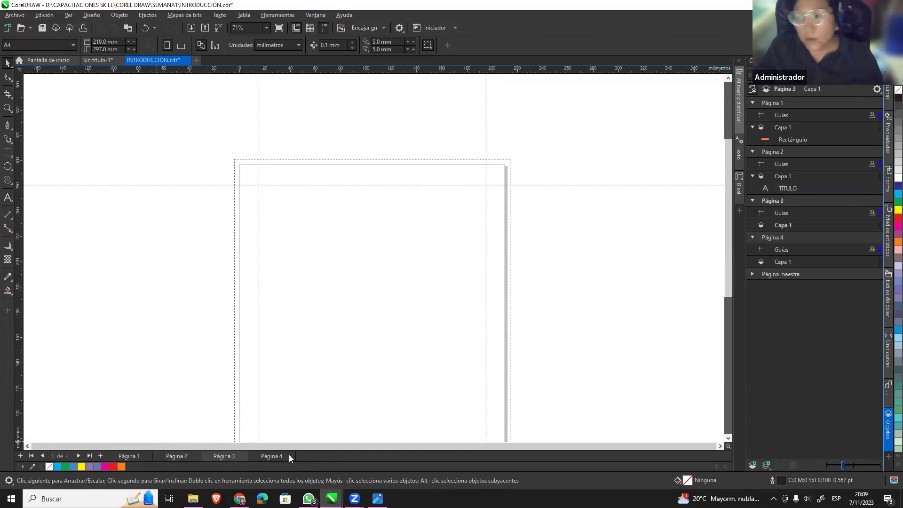
{"action": "left_click", "coordinate": [271, 457]}
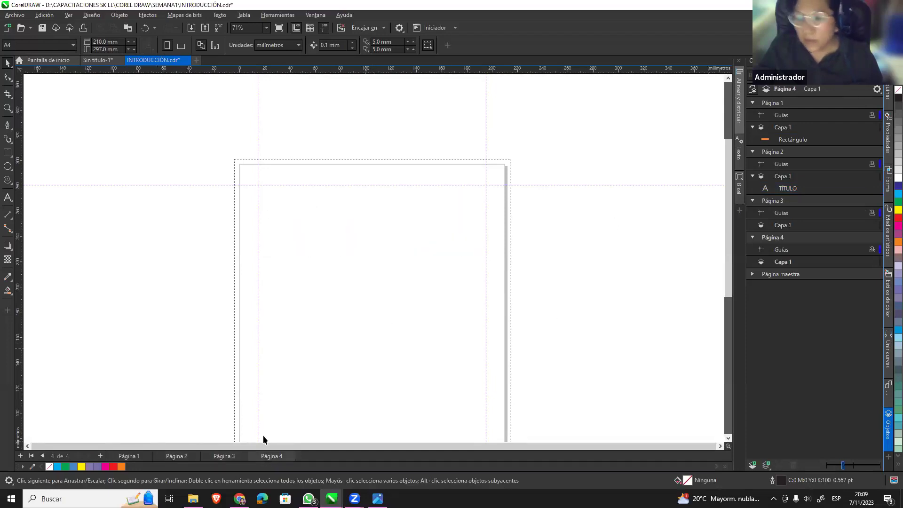
{"action": "left_click", "coordinate": [178, 455]}
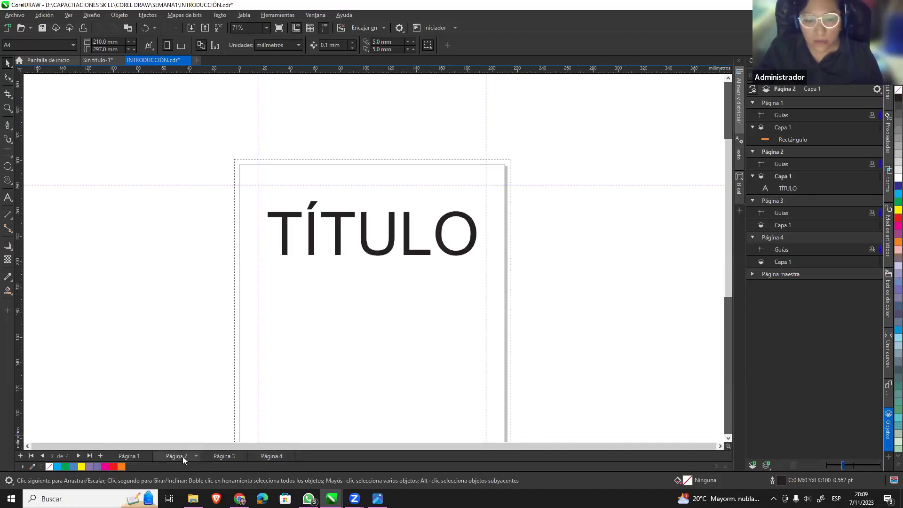
Insert a blank page after Página 1 and check Páginas 2 and 3.
{"action": "left_click", "coordinate": [148, 456]}
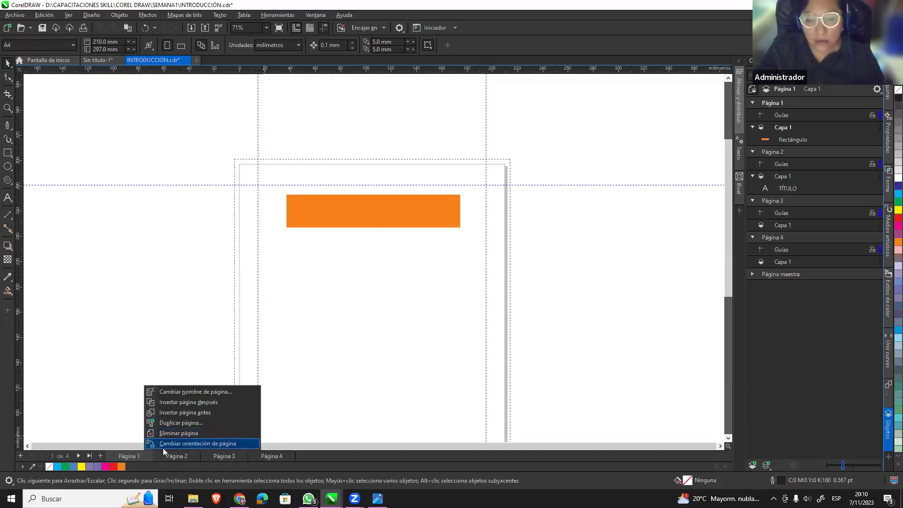
{"action": "left_click", "coordinate": [217, 403]}
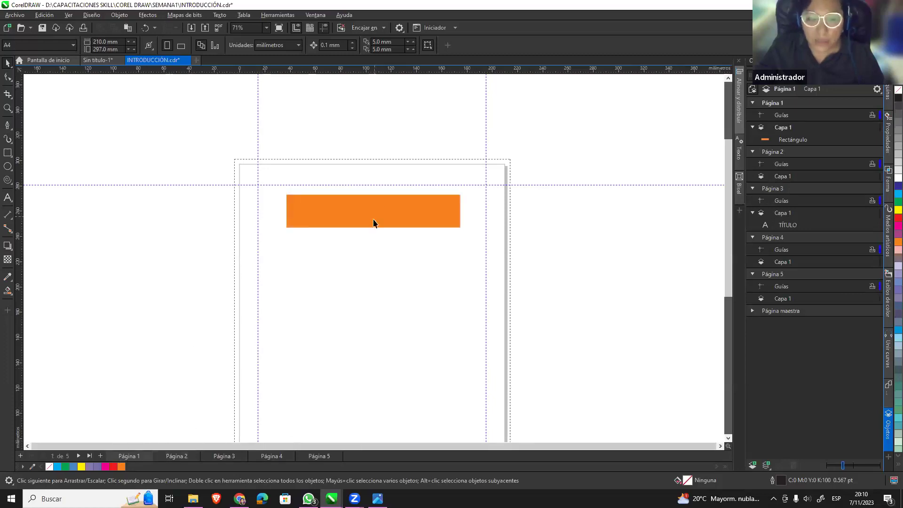
{"action": "left_click", "coordinate": [183, 454]}
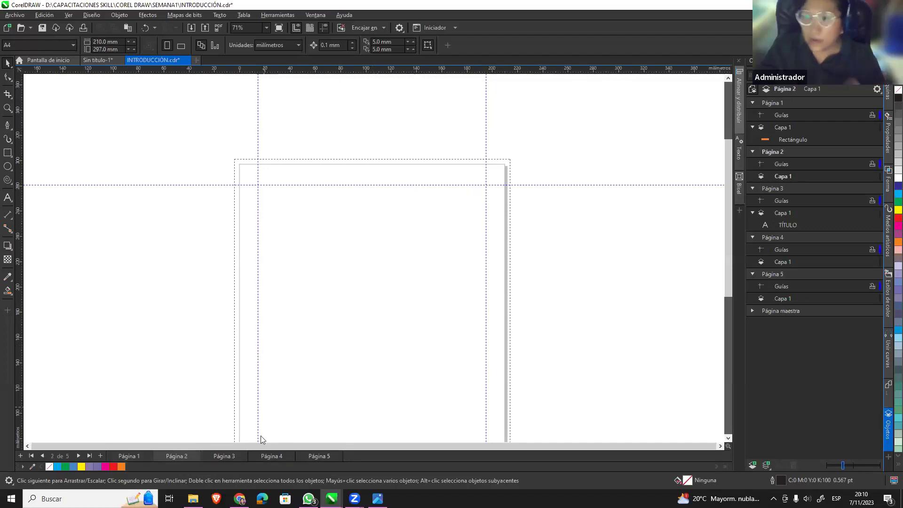
{"action": "left_click", "coordinate": [230, 456]}
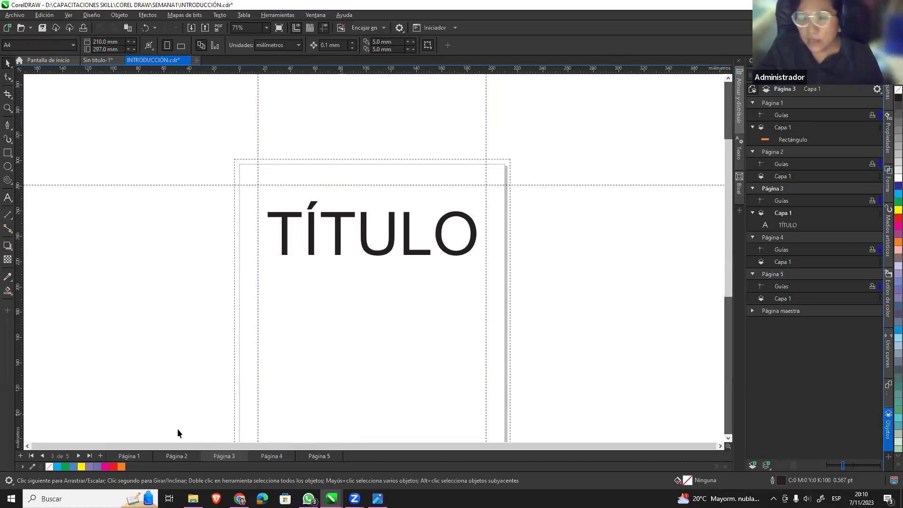
Insert extra pages after Página 1, then undo them with Ctrl+Z.
{"action": "right_click", "coordinate": [149, 454]}
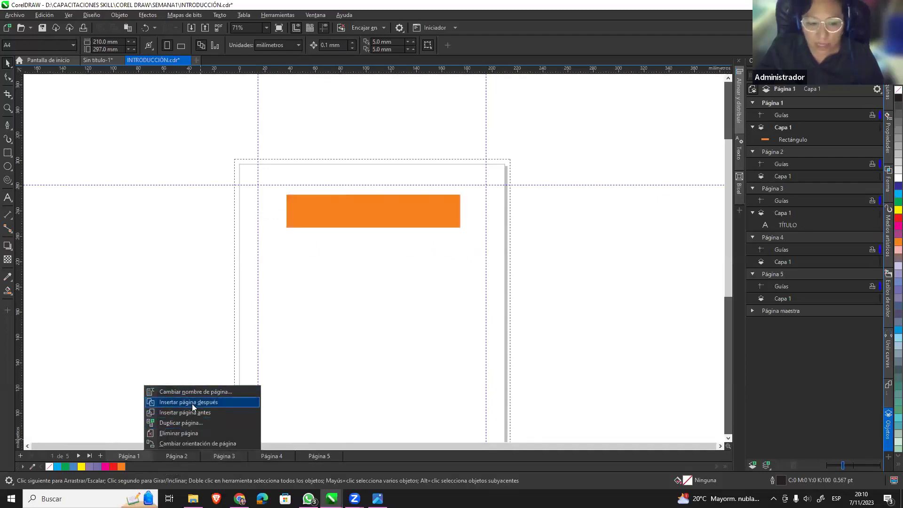
{"action": "left_click", "coordinate": [148, 326]}
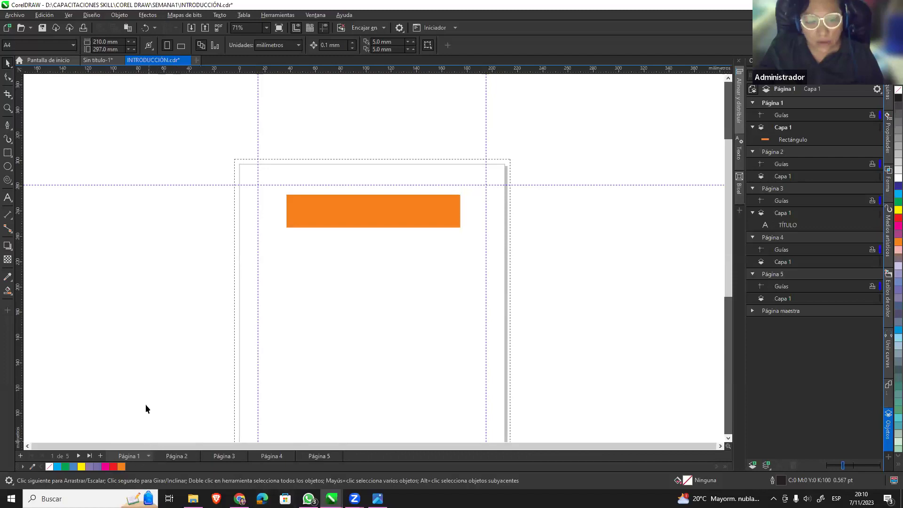
{"action": "left_click", "coordinate": [100, 457]}
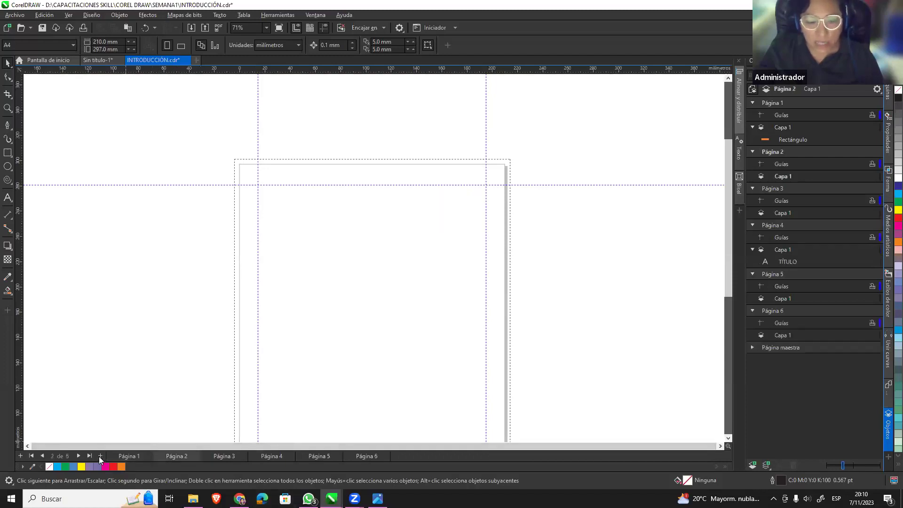
{"action": "left_click", "coordinate": [100, 456]}
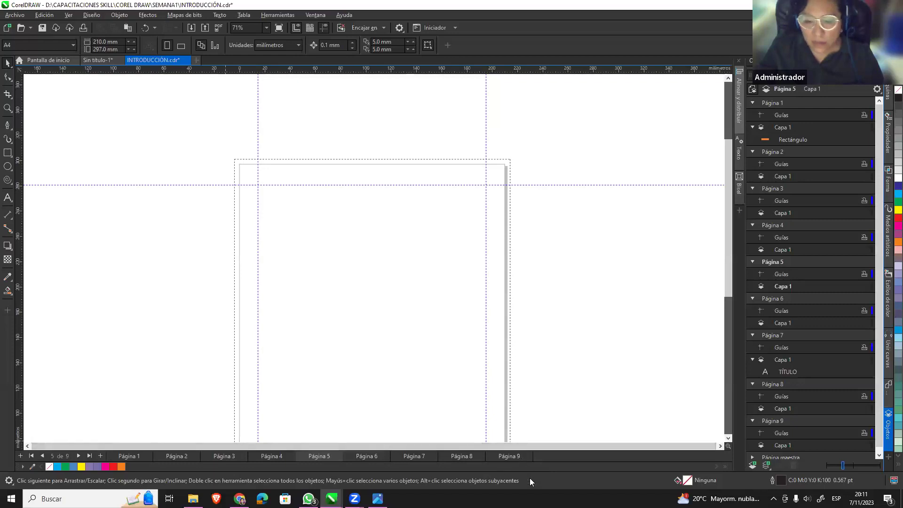
{"action": "key", "text": "ctrl+z"}
{"action": "key", "text": "ctrl+z"}
{"action": "key", "text": "ctrl+z"}
{"action": "key", "text": "ctrl+z"}
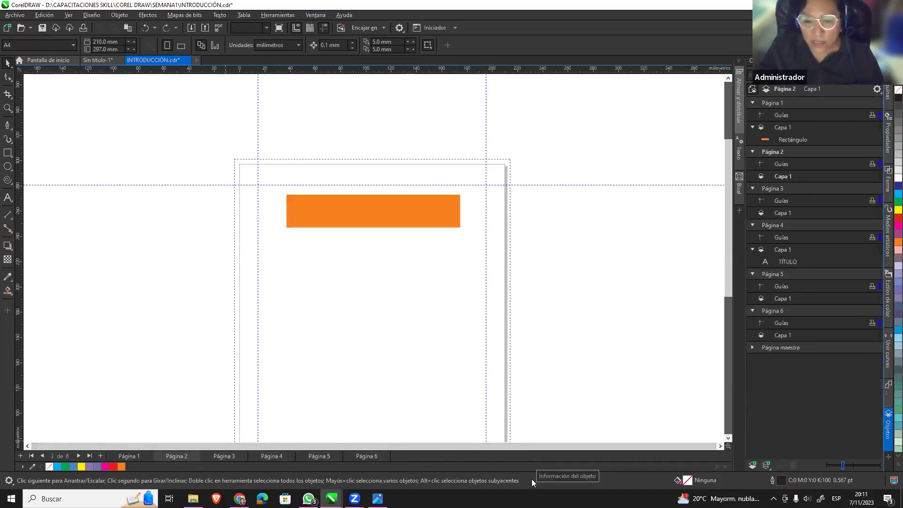
{"action": "key", "text": "ctrl+z"}
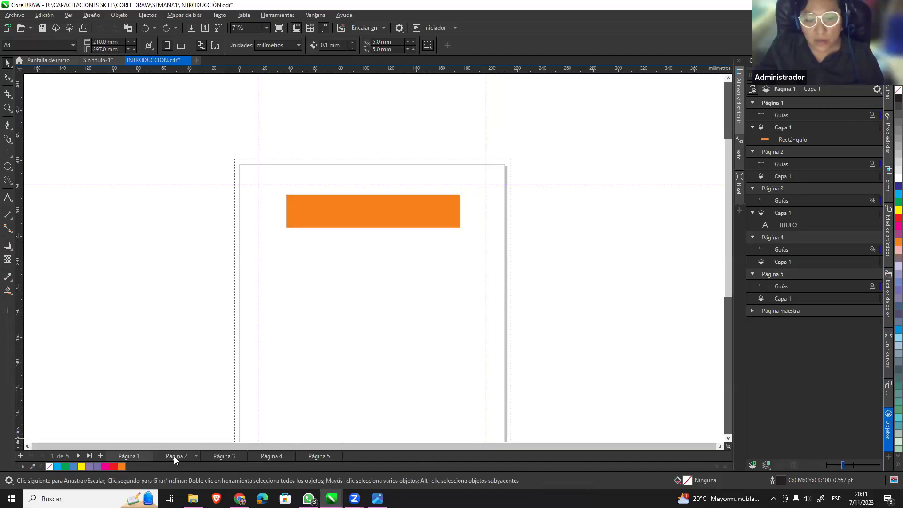
Insert a blank page after the empty Página 2.
{"action": "left_click", "coordinate": [175, 456]}
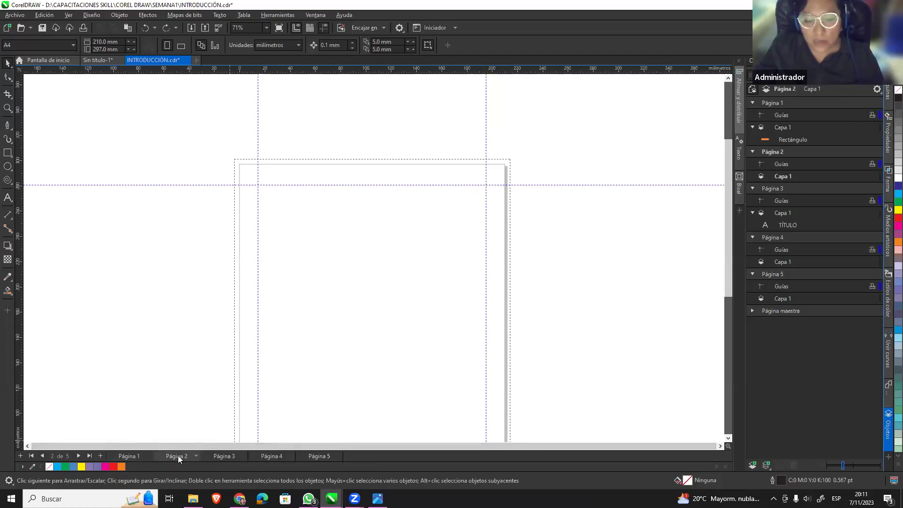
{"action": "left_click", "coordinate": [196, 456]}
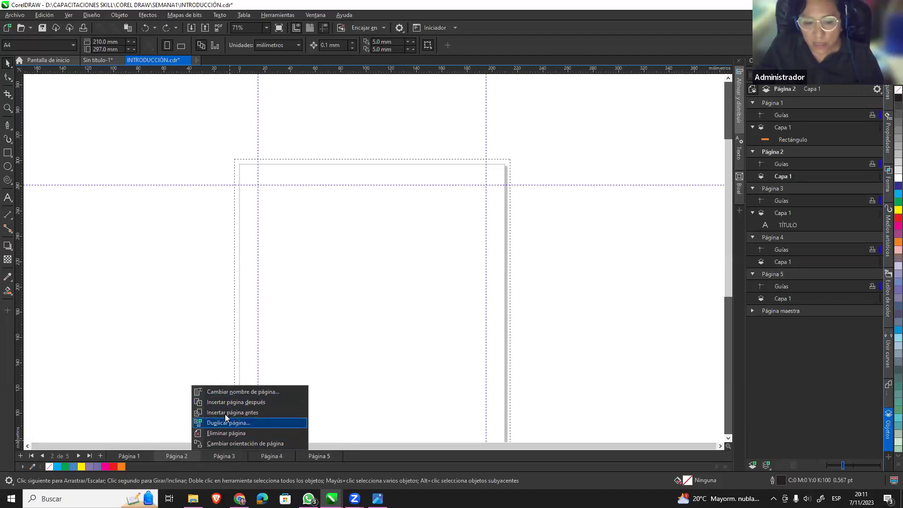
{"action": "left_click", "coordinate": [264, 405]}
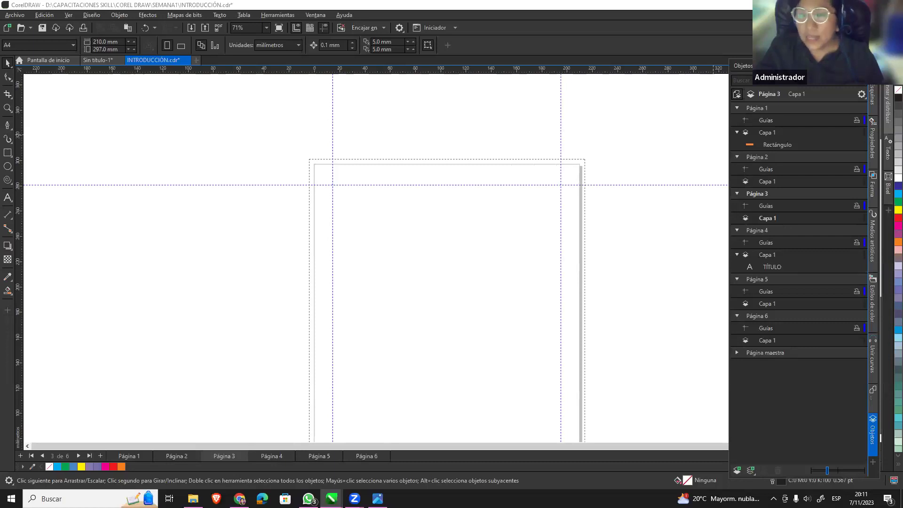
Float the Objetos docker, then double-click its title bar to dock it at the right.
{"action": "mouse_move", "coordinate": [835, 67]}
{"action": "left_mouse_down"}
{"action": "mouse_move", "coordinate": [665, 130]}
{"action": "mouse_move", "coordinate": [694, 110]}
{"action": "mouse_move", "coordinate": [666, 92]}
{"action": "left_mouse_up"}
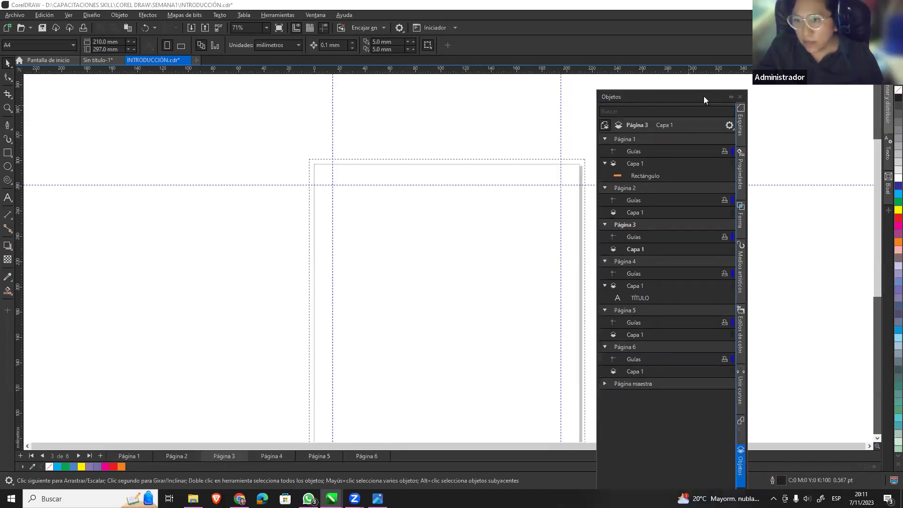
{"action": "left_click_drag", "start_coordinate": [695, 101], "coordinate": [657, 125]}
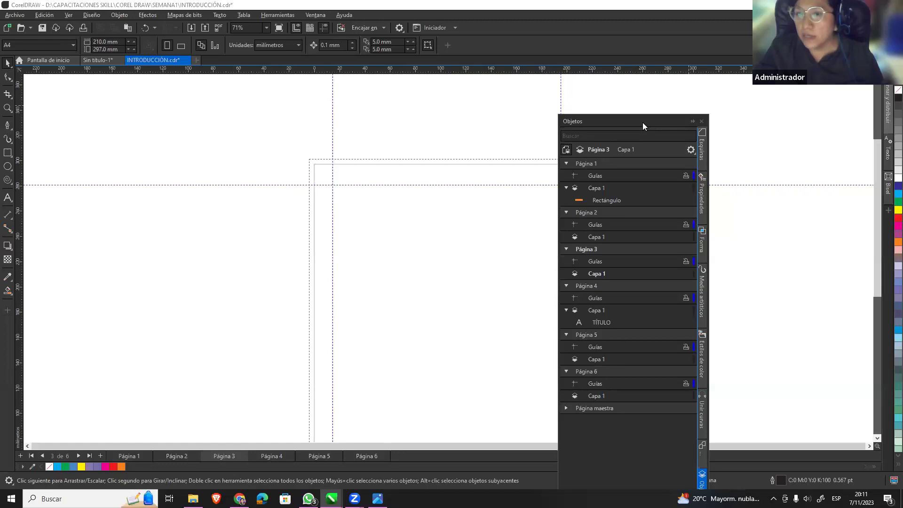
{"action": "double_click", "coordinate": [642, 122]}
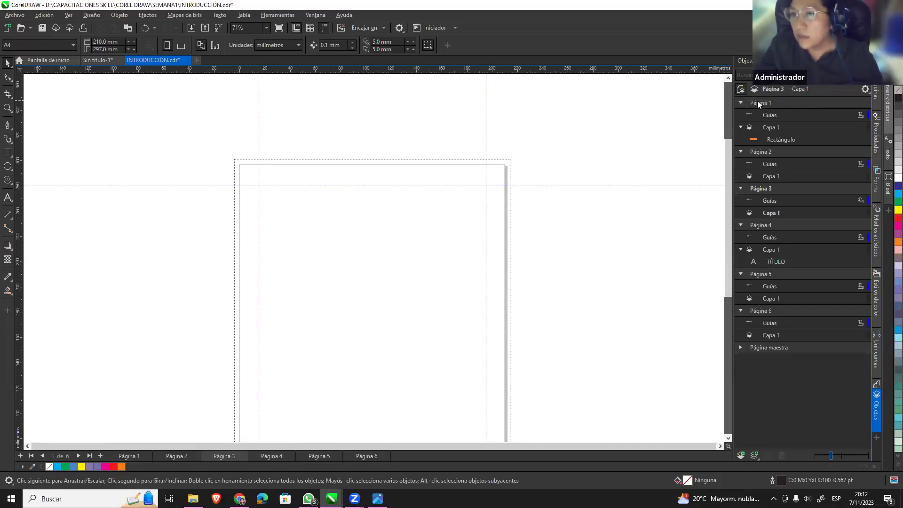
On Página 1, draw a circle below the orange rectangle and fill it green.
{"action": "left_click", "coordinate": [759, 102]}
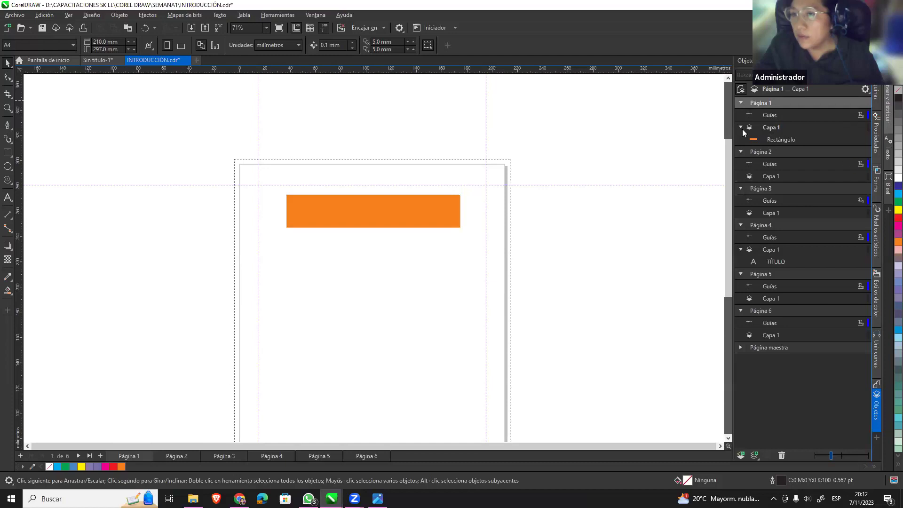
{"action": "mouse_move", "coordinate": [771, 127]}
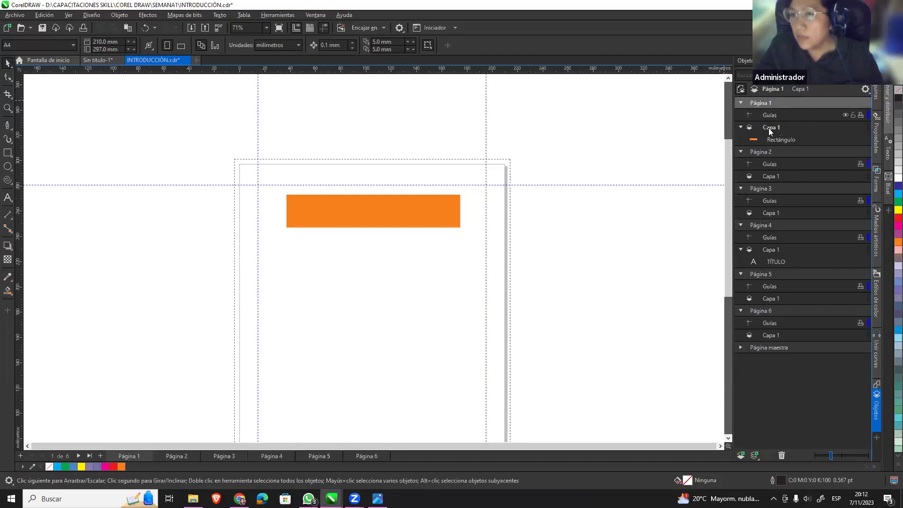
{"action": "left_click", "coordinate": [801, 128]}
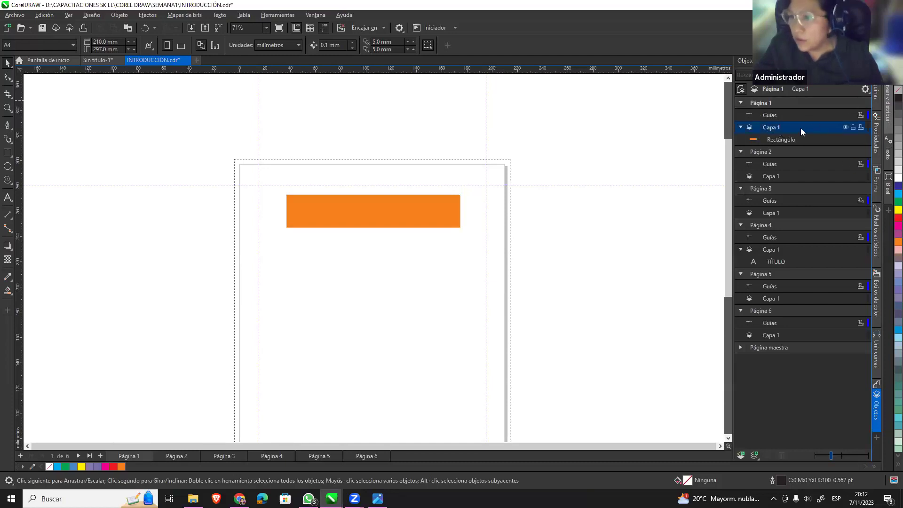
{"action": "left_click", "coordinate": [773, 101]}
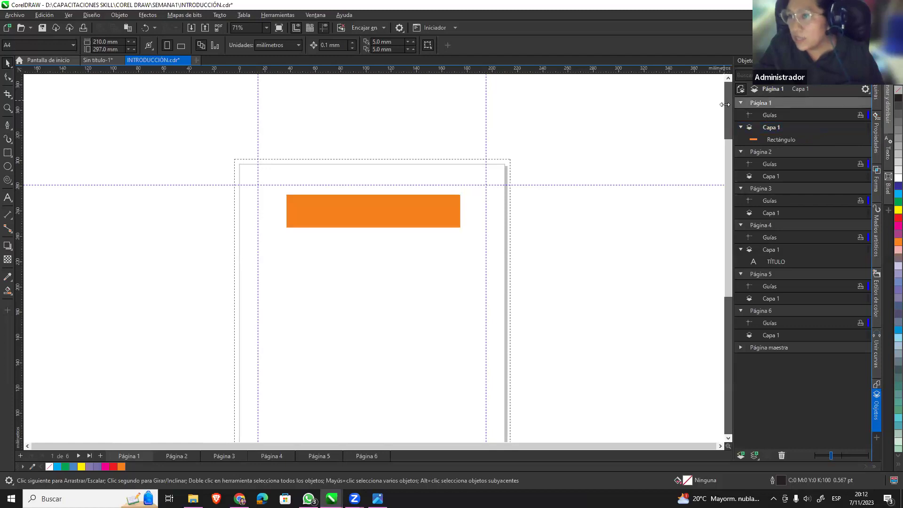
{"action": "mouse_move", "coordinate": [781, 140]}
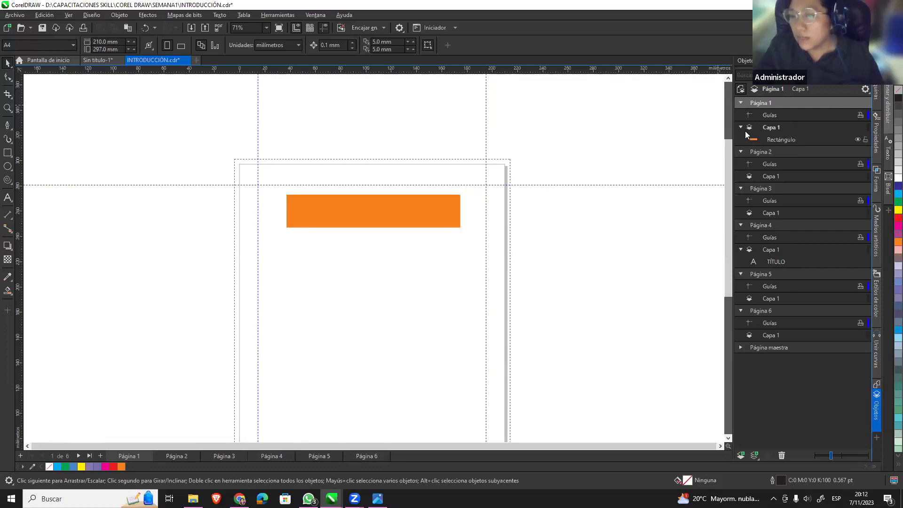
{"action": "left_click", "coordinate": [7, 166]}
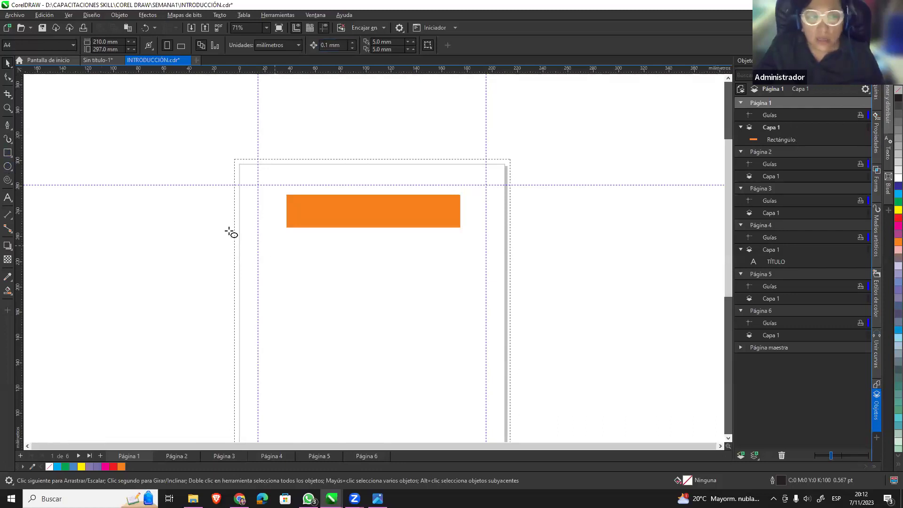
{"action": "mouse_move", "coordinate": [287, 246]}
{"action": "left_mouse_down"}
{"action": "mouse_move", "coordinate": [341, 290]}
{"action": "mouse_move", "coordinate": [334, 269]}
{"action": "left_mouse_up"}
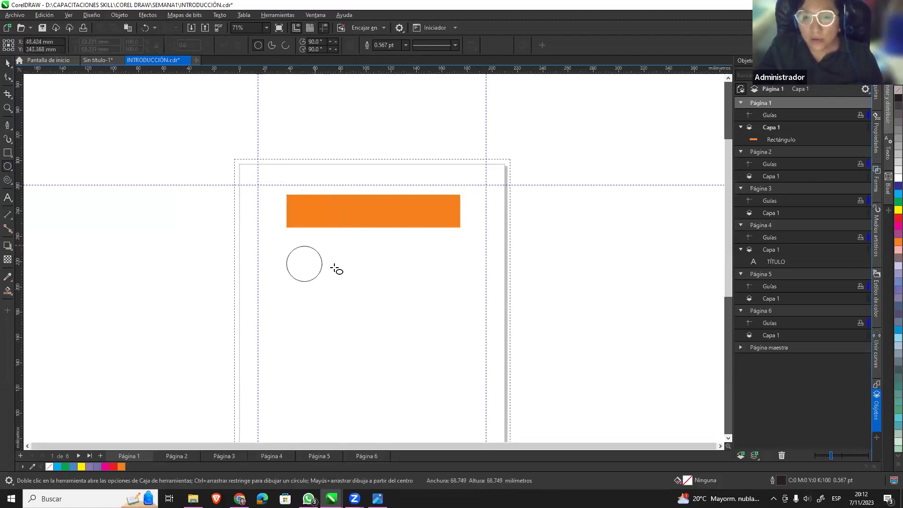
{"action": "left_click_drag", "start_coordinate": [335, 269], "coordinate": [350, 309]}
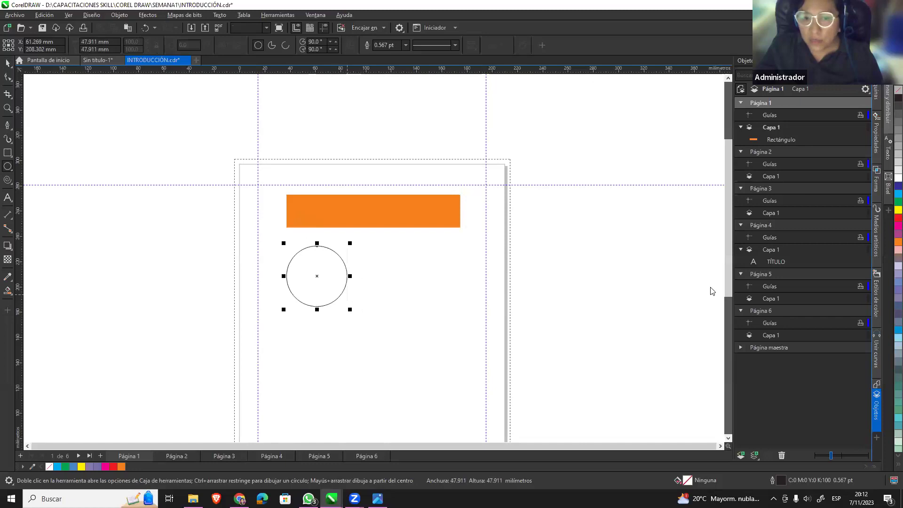
{"action": "left_click", "coordinate": [898, 202]}
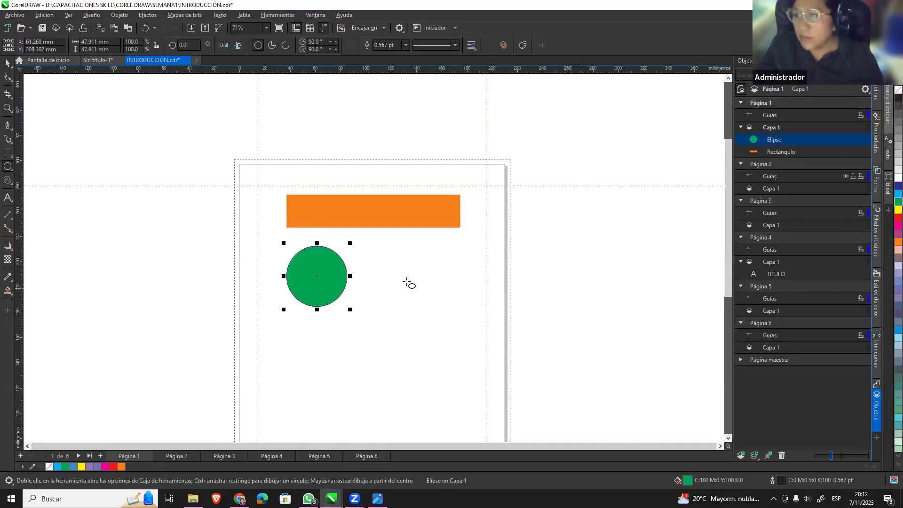
{"action": "left_click", "coordinate": [8, 62]}
{"action": "mouse_move", "coordinate": [804, 140]}
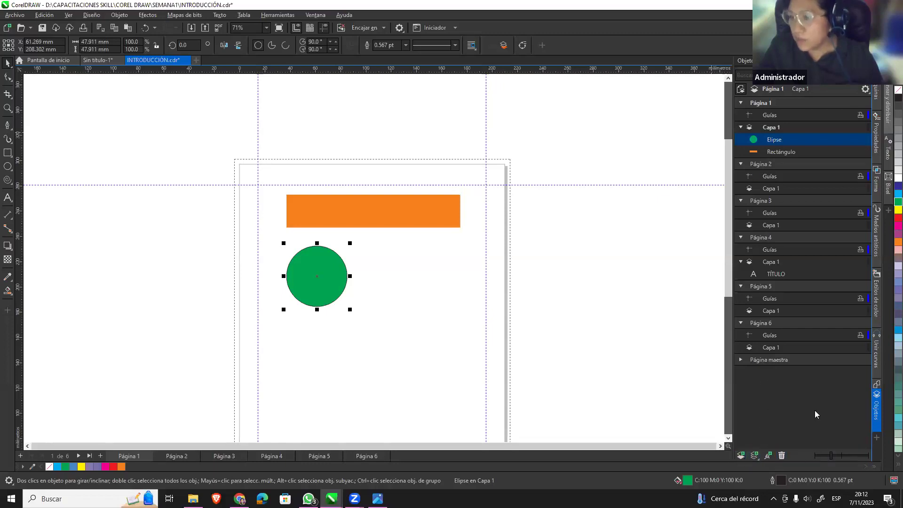
{"action": "left_click", "coordinate": [792, 101]}
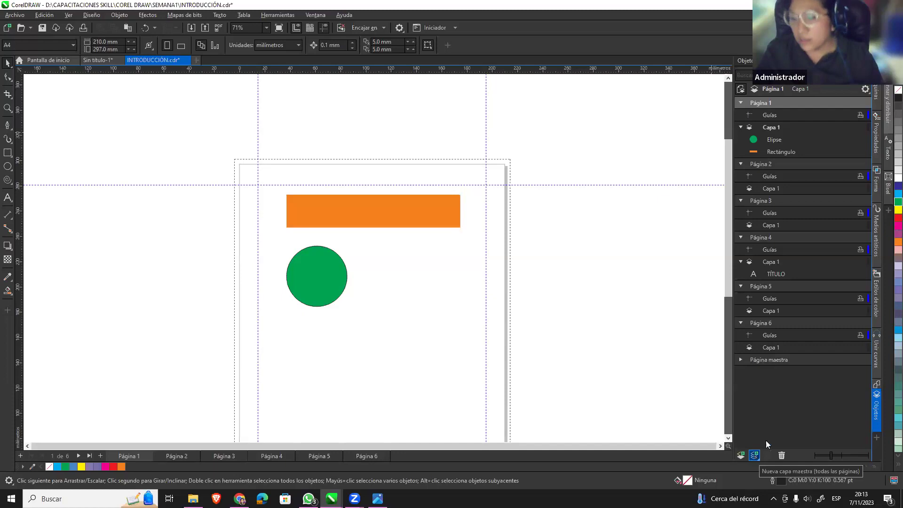
Add layer Capa 2 and type TEXTO on it, deleting the stray leading Y.
{"action": "left_click", "coordinate": [742, 456]}
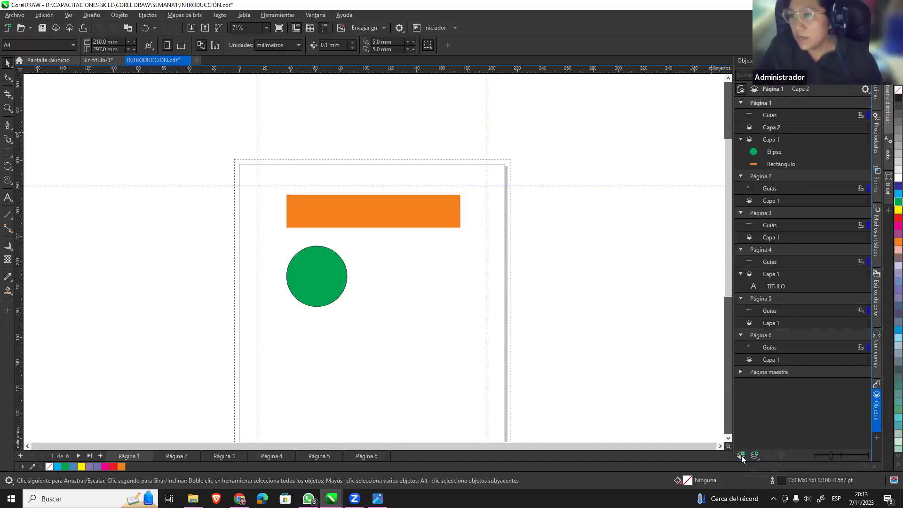
{"action": "left_click", "coordinate": [8, 197]}
{"action": "left_click", "coordinate": [300, 339]}
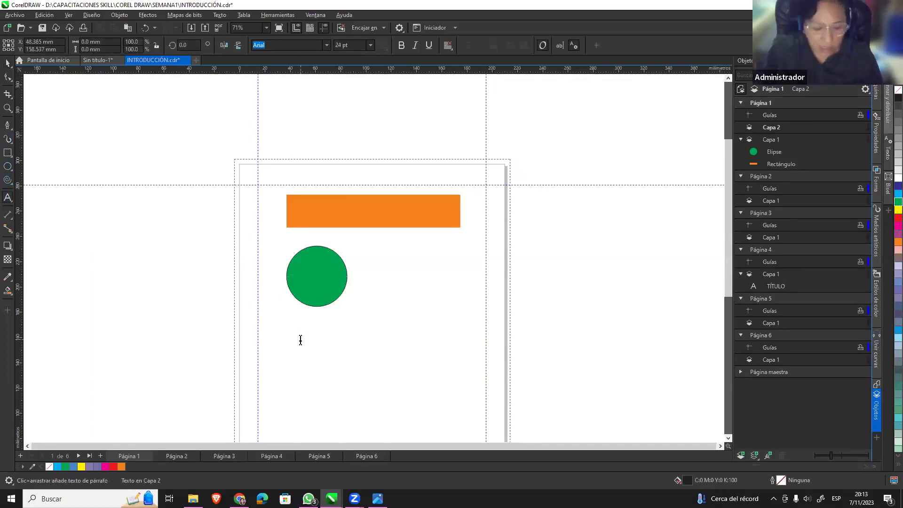
{"action": "type", "text": "YTEXTO"}
{"action": "key", "text": "Left"}
{"action": "key", "text": "Left"}
{"action": "key", "text": "Left"}
{"action": "key", "text": "BackSpace"}
{"action": "left_click", "coordinate": [8, 63]}
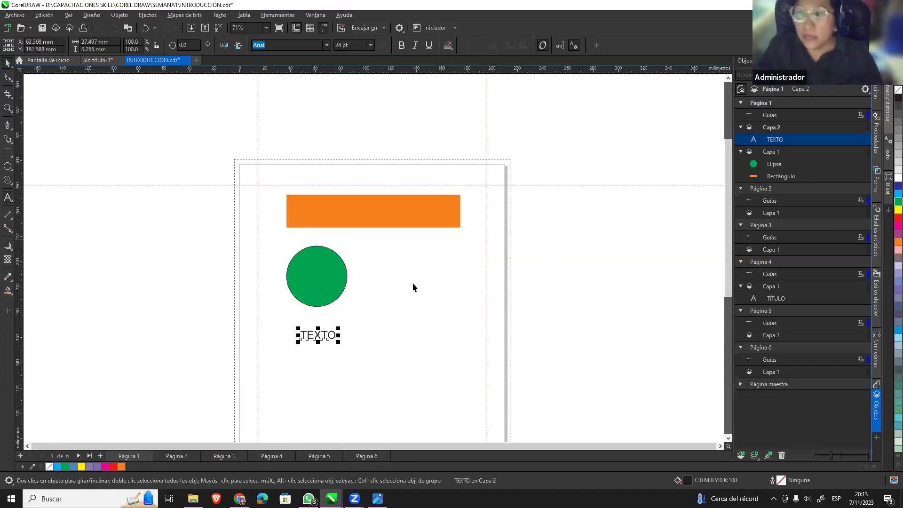
{"action": "mouse_move", "coordinate": [771, 127]}
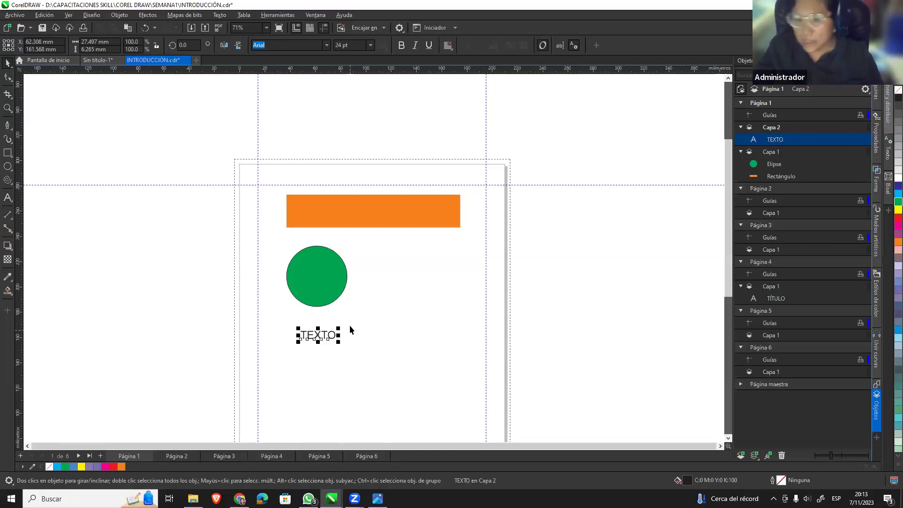
Move TEXTO onto the orange rectangle and enlarge it to about 57 pt.
{"action": "key", "text": "F10"}
{"action": "left_click", "coordinate": [374, 315]}
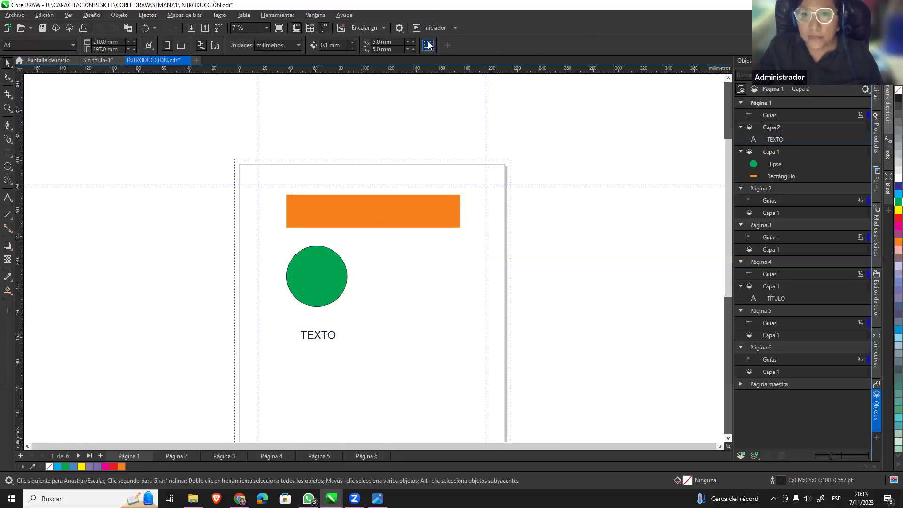
{"action": "left_click_drag", "start_coordinate": [318, 337], "coordinate": [313, 210]}
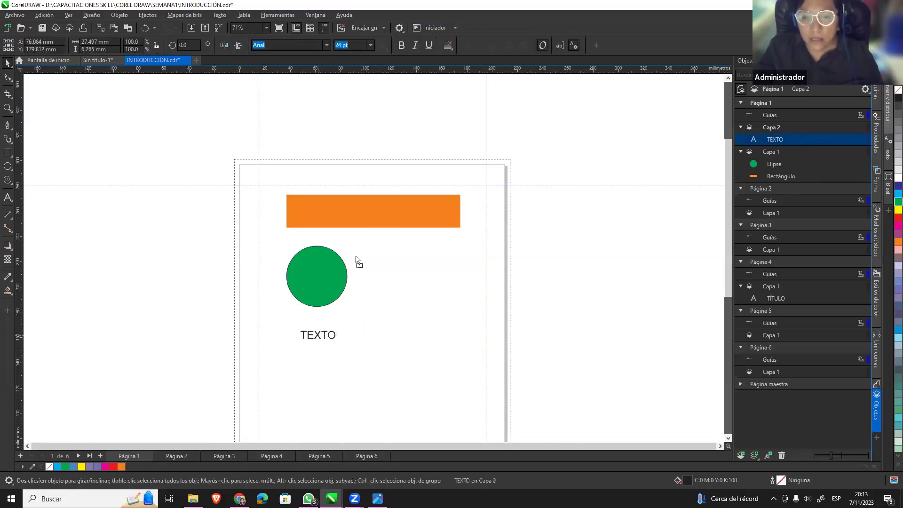
{"action": "mouse_move", "coordinate": [337, 219]}
{"action": "left_mouse_down"}
{"action": "mouse_move", "coordinate": [380, 224]}
{"action": "mouse_move", "coordinate": [373, 211]}
{"action": "left_mouse_up"}
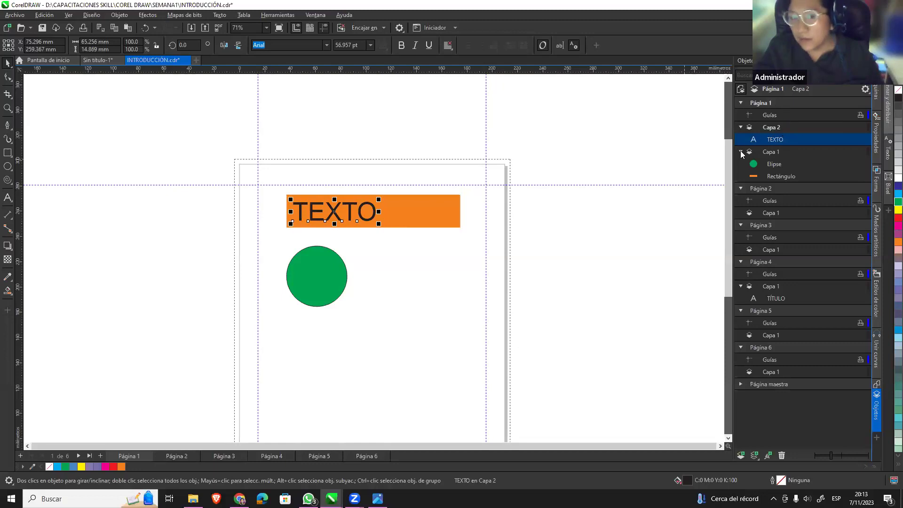
Remove the green fill from the circle, leaving it unfilled.
{"action": "left_click", "coordinate": [775, 153]}
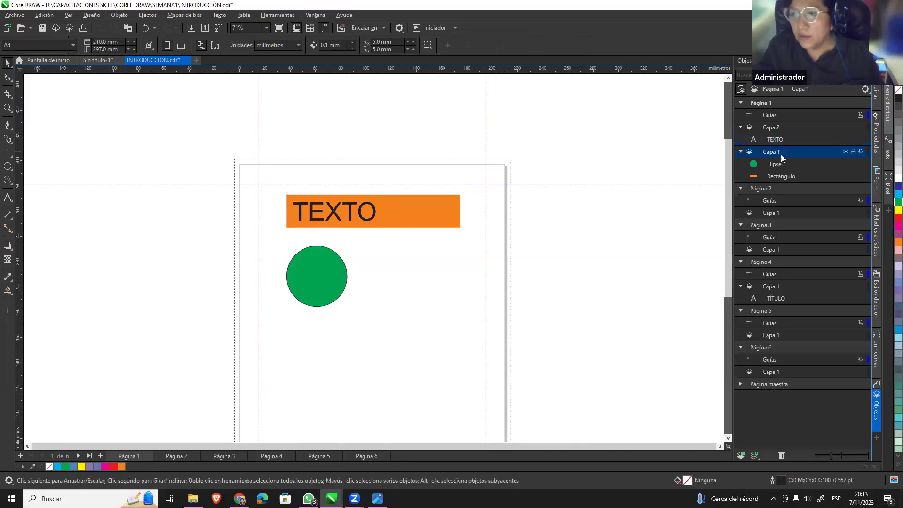
{"action": "left_click", "coordinate": [457, 215]}
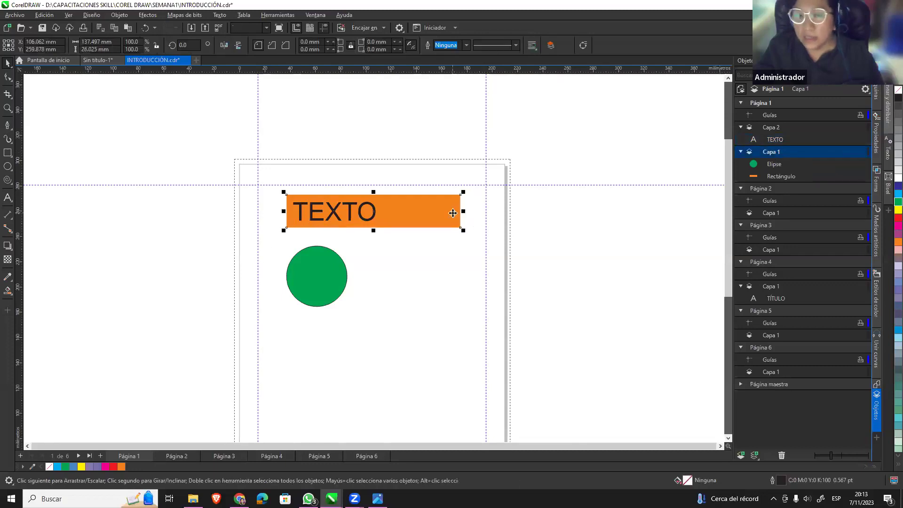
{"action": "left_click", "coordinate": [312, 282]}
{"action": "left_click", "coordinate": [452, 314]}
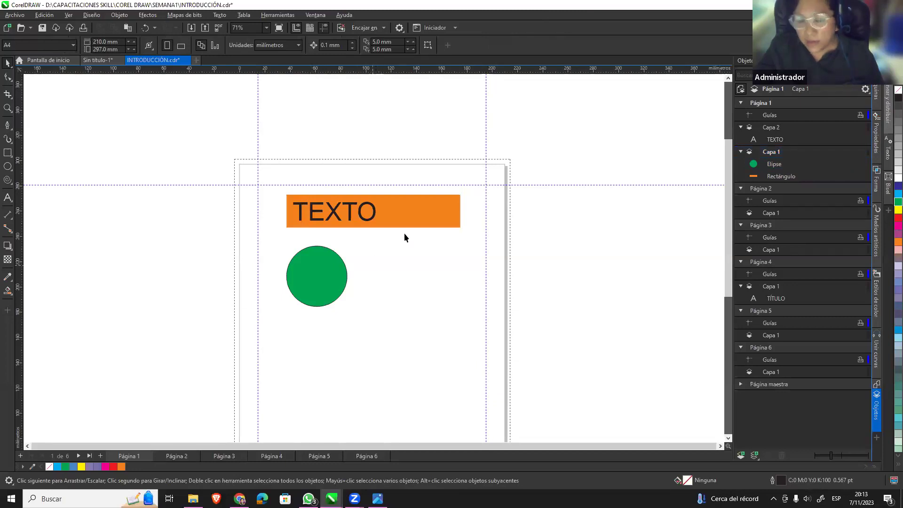
{"action": "left_click", "coordinate": [372, 211]}
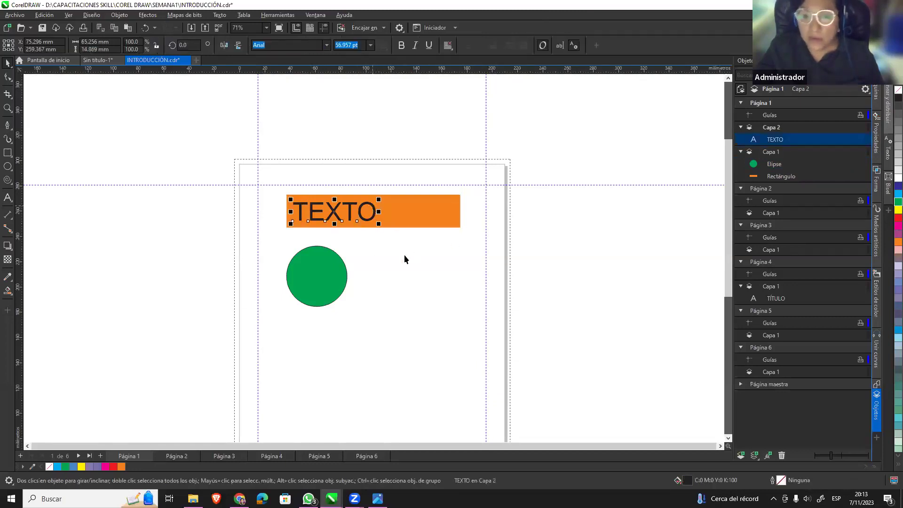
{"action": "left_click", "coordinate": [334, 275]}
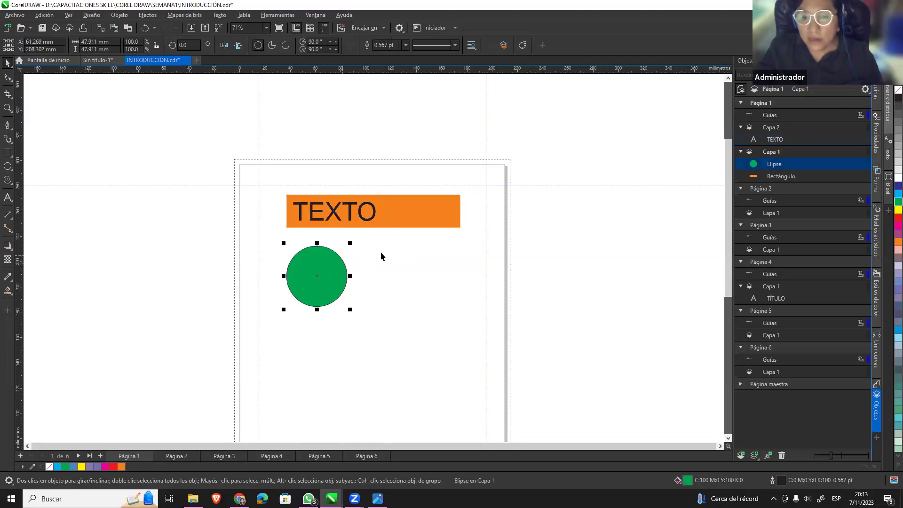
{"action": "left_click", "coordinate": [47, 468]}
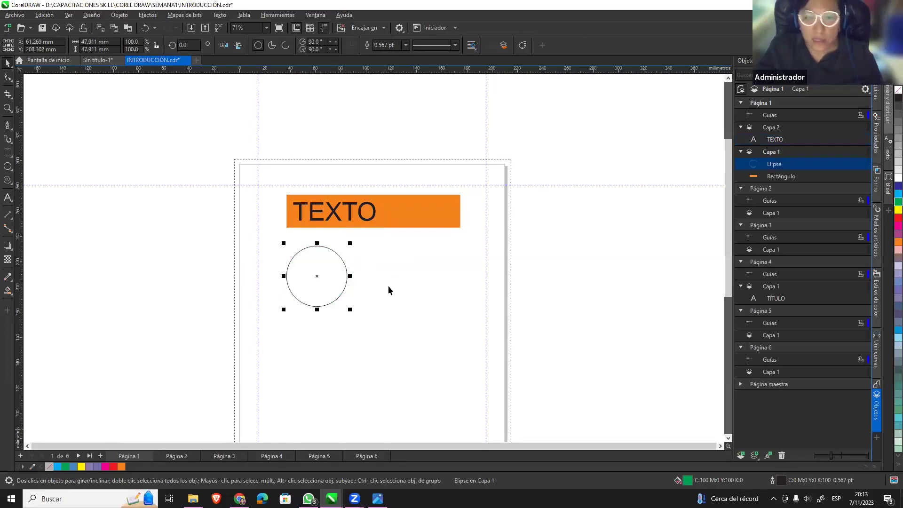
{"action": "left_click", "coordinate": [365, 275]}
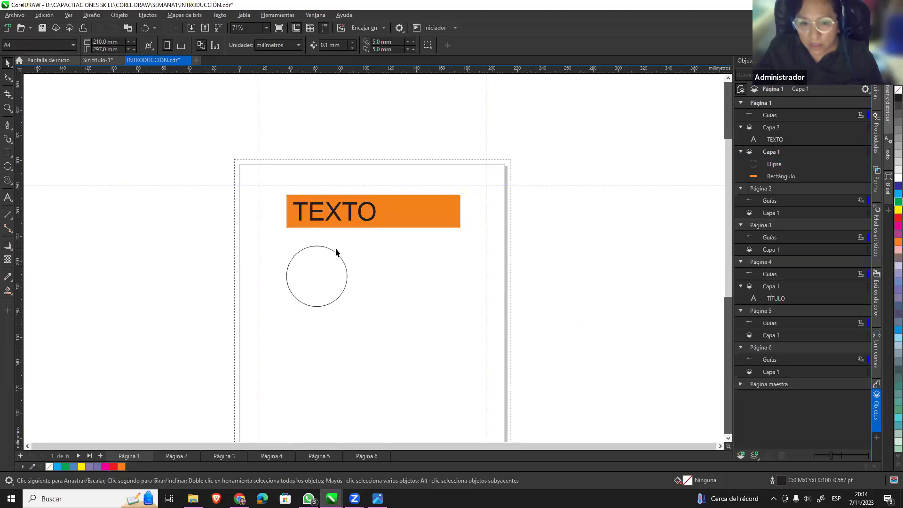
Move the unfilled circle down, then back up toward the orange rectangle.
{"action": "left_click", "coordinate": [329, 248]}
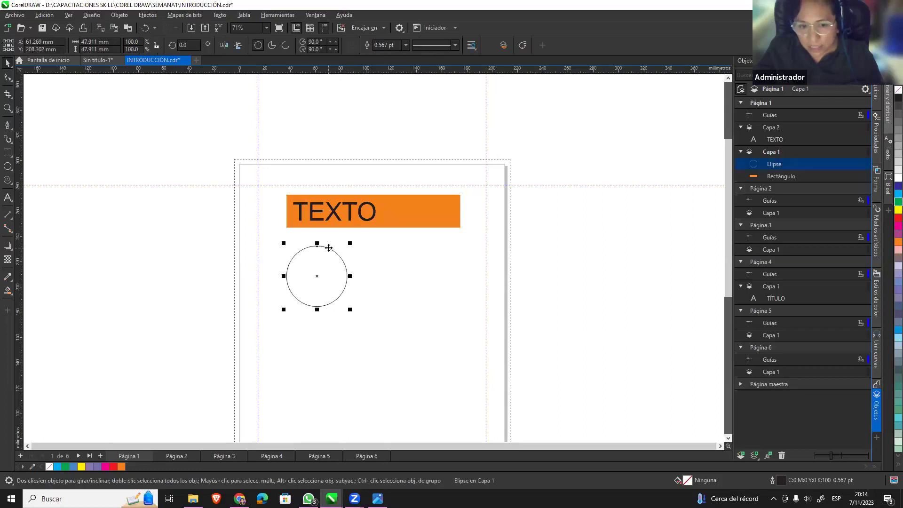
{"action": "left_click", "coordinate": [406, 315]}
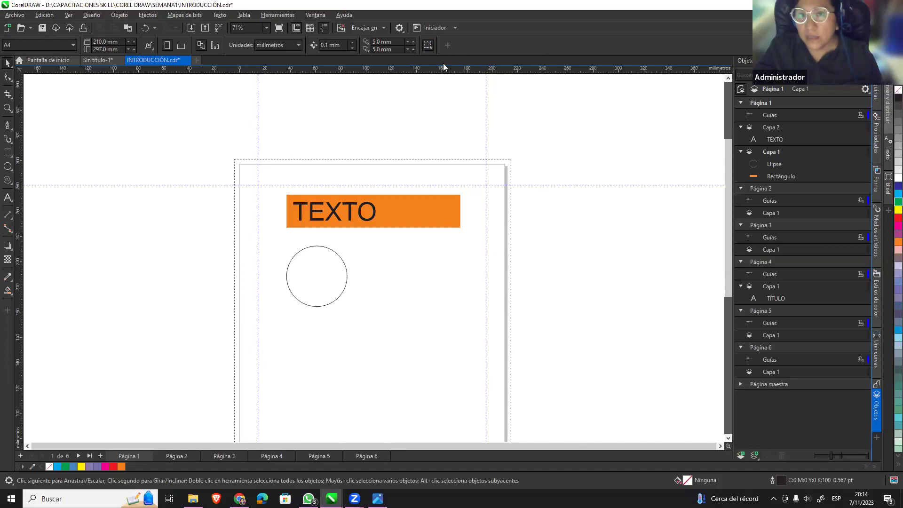
{"action": "left_click", "coordinate": [319, 275]}
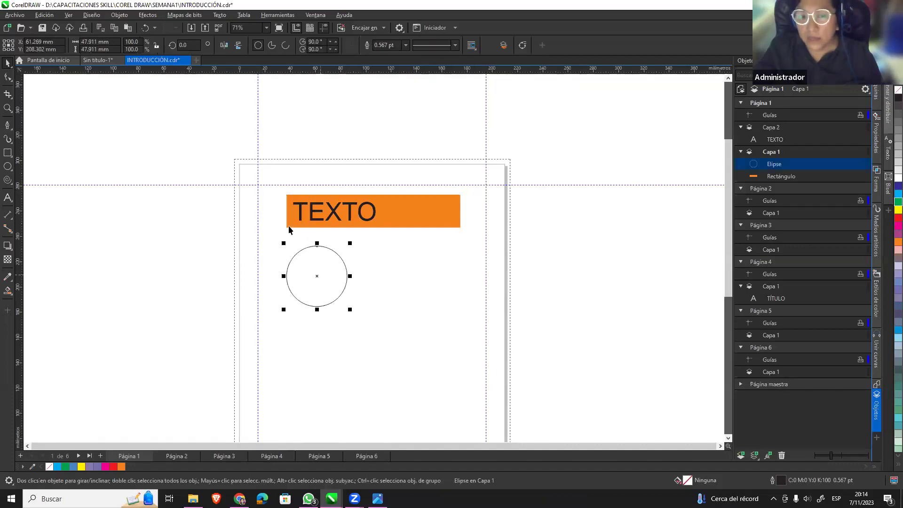
{"action": "mouse_move", "coordinate": [328, 262]}
{"action": "left_mouse_down"}
{"action": "mouse_move", "coordinate": [330, 304]}
{"action": "mouse_move", "coordinate": [442, 278]}
{"action": "mouse_move", "coordinate": [299, 287]}
{"action": "left_mouse_up"}
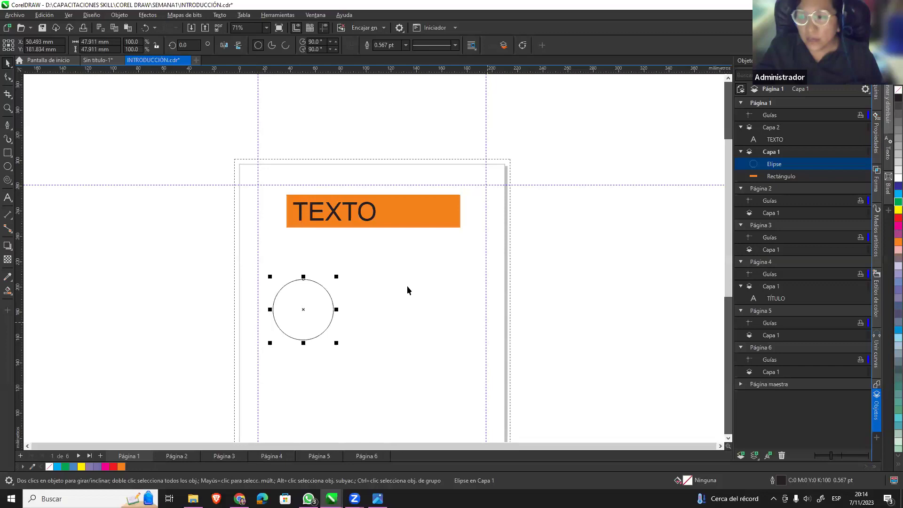
{"action": "left_click", "coordinate": [374, 216]}
{"action": "left_click", "coordinate": [441, 207]}
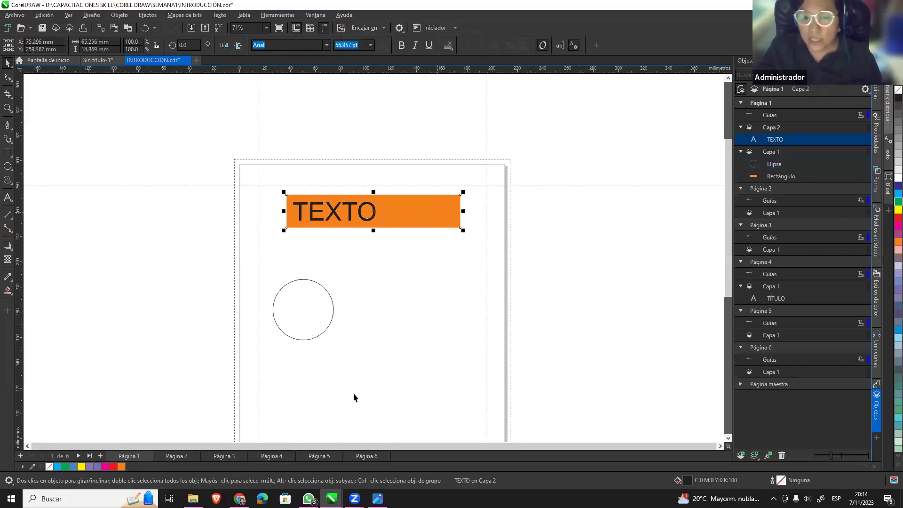
{"action": "left_click", "coordinate": [336, 308]}
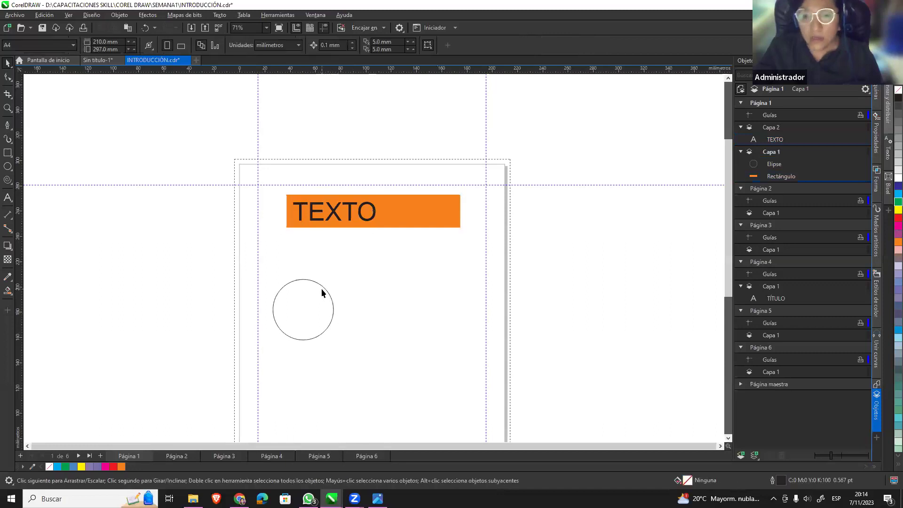
{"action": "left_click_drag", "start_coordinate": [323, 290], "coordinate": [336, 247]}
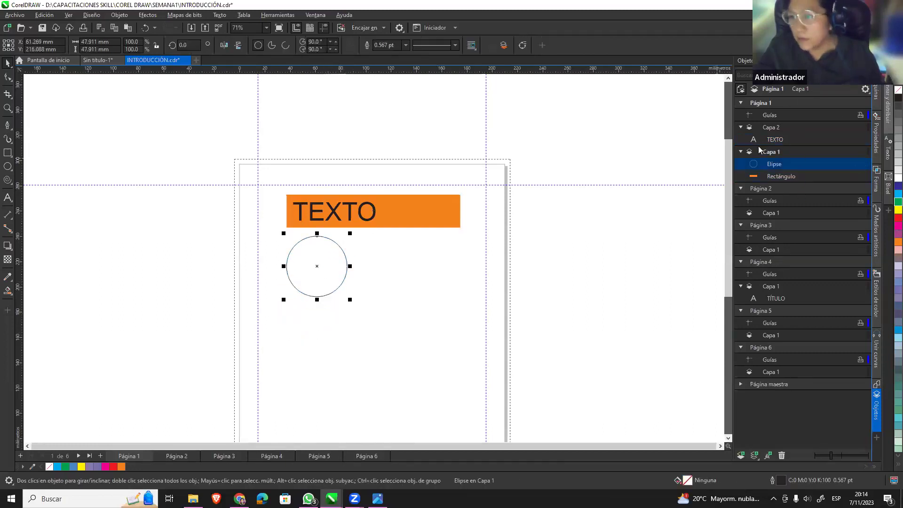
{"action": "left_click", "coordinate": [417, 308]}
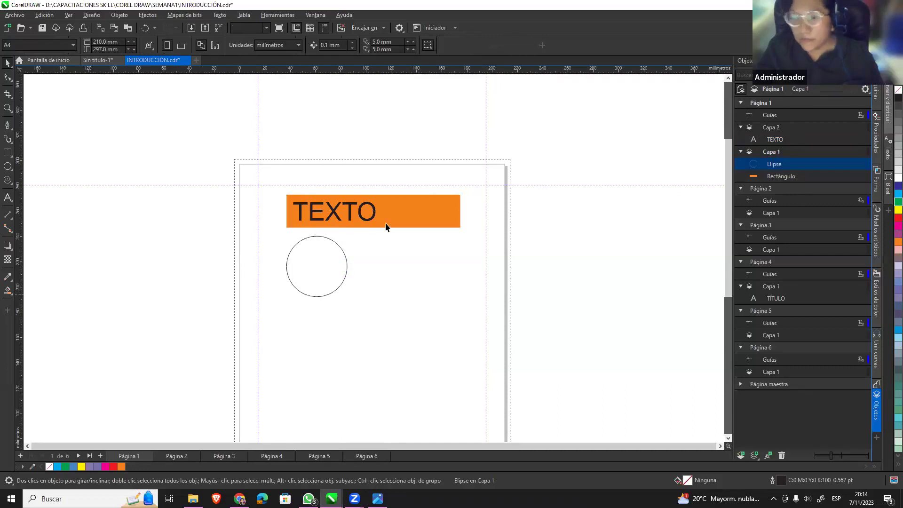
Select the circle and delete it with the Delete key.
{"action": "left_click", "coordinate": [172, 456]}
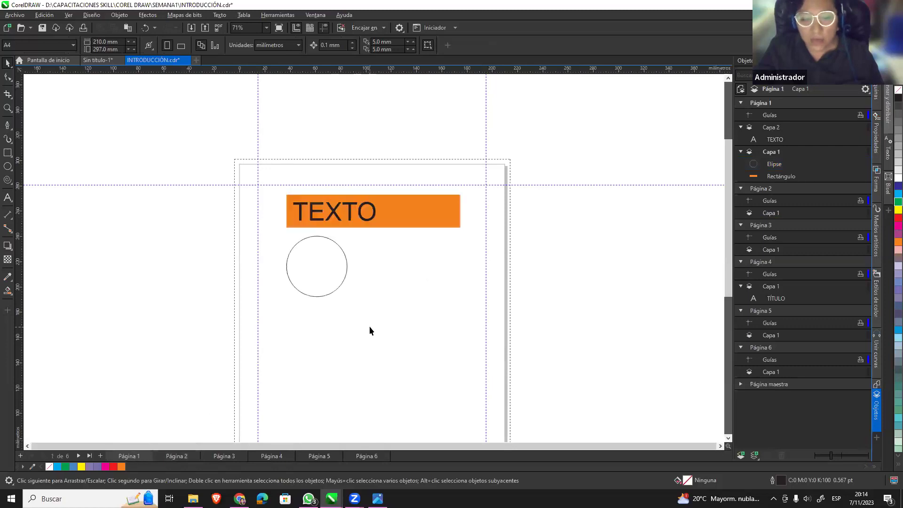
{"action": "left_click", "coordinate": [364, 210]}
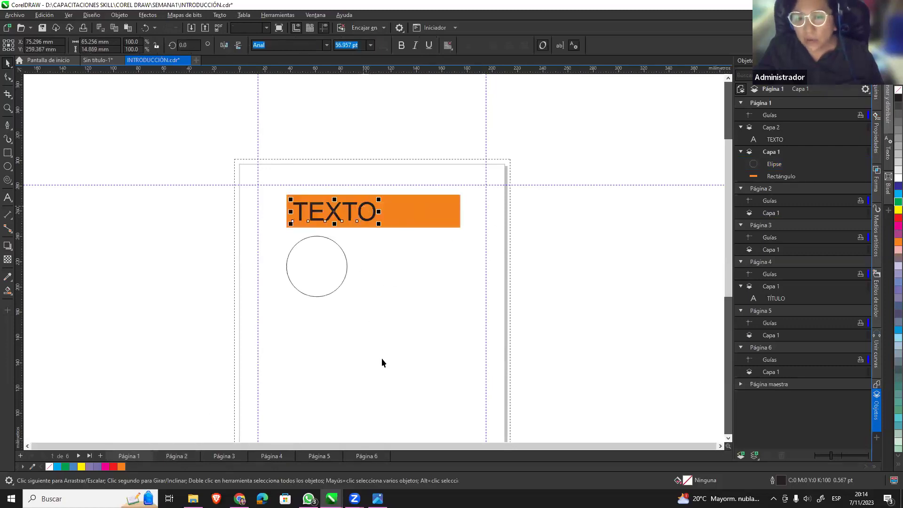
{"action": "left_click", "coordinate": [346, 259]}
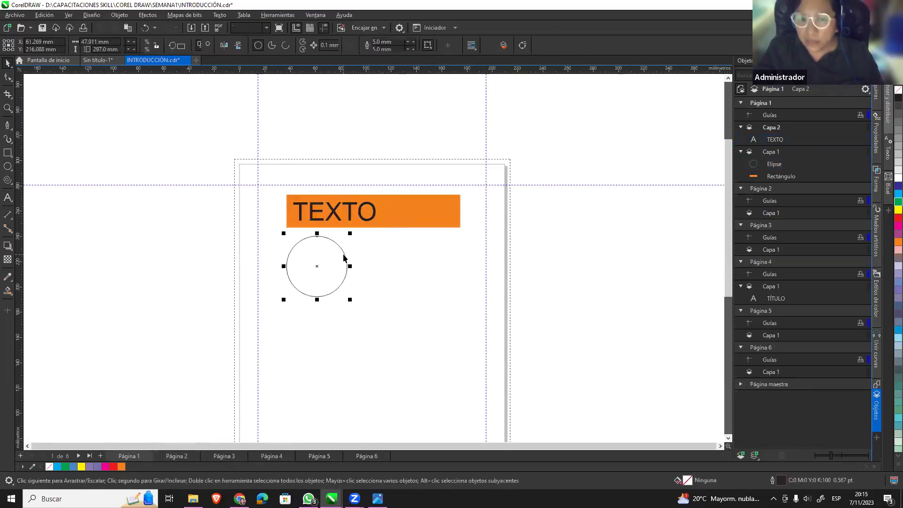
{"action": "left_click_drag", "start_coordinate": [351, 297], "coordinate": [367, 288]}
{"action": "key", "text": "Delete"}
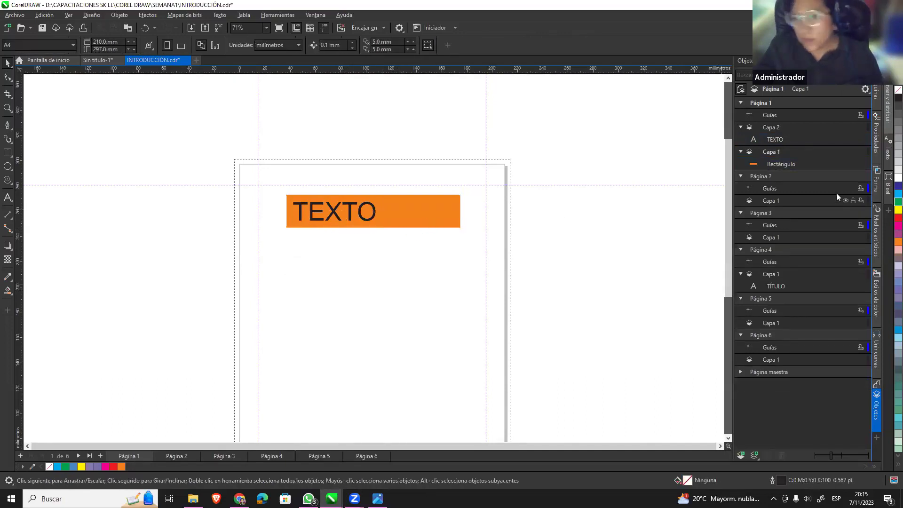
Select and expand Página maestra in Objetos, then add a new master layer.
{"action": "left_click", "coordinate": [816, 107]}
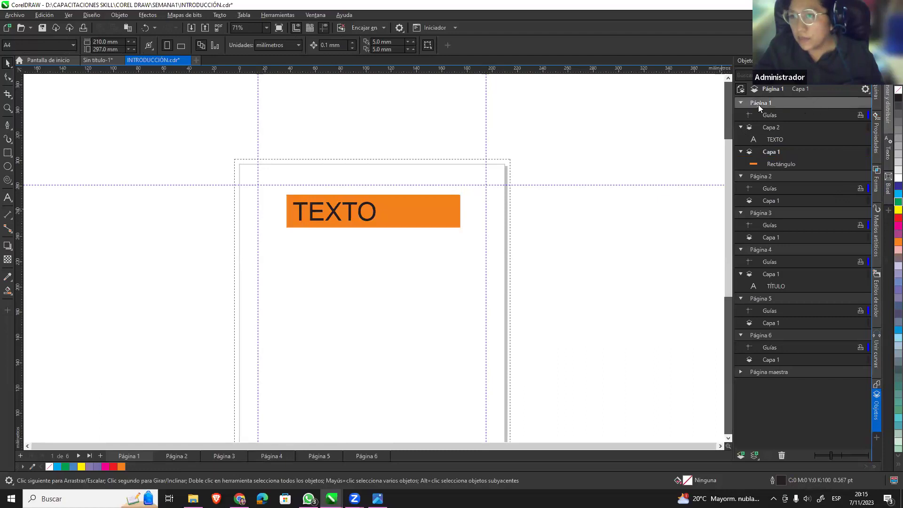
{"action": "left_click", "coordinate": [818, 372]}
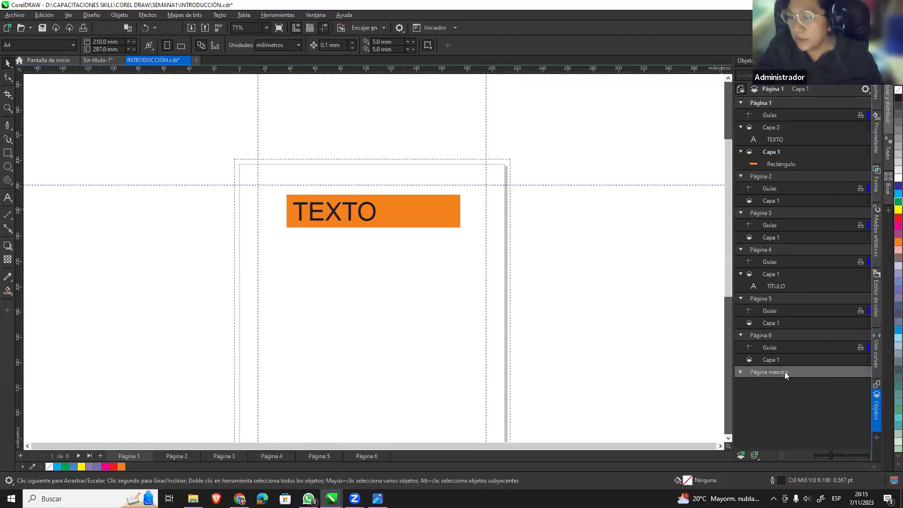
{"action": "left_click", "coordinate": [740, 372]}
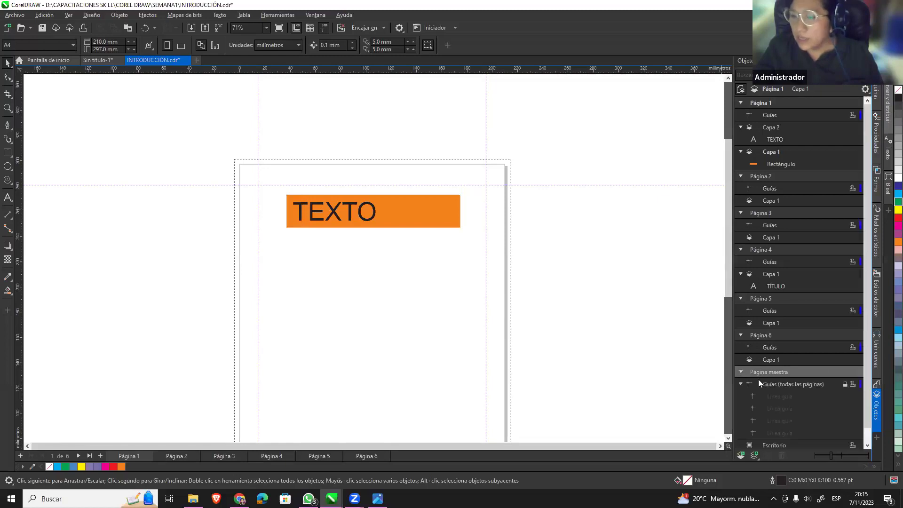
{"action": "left_click", "coordinate": [755, 455]}
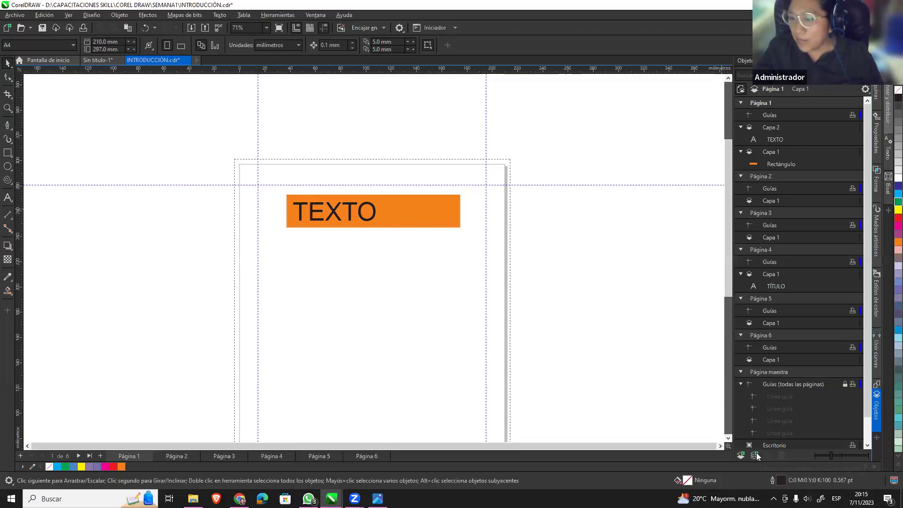
Draw a thin red bar with no outline near the top left of the page.
{"action": "scroll", "coordinate": [826, 408], "scroll_direction": "down", "scroll_amount": 1}
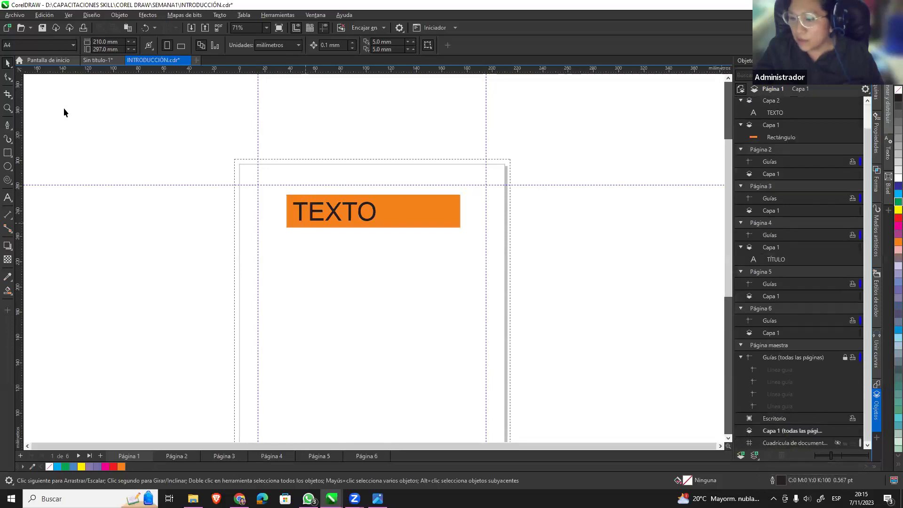
{"action": "left_click", "coordinate": [8, 153]}
{"action": "left_click_drag", "start_coordinate": [226, 177], "coordinate": [346, 185]}
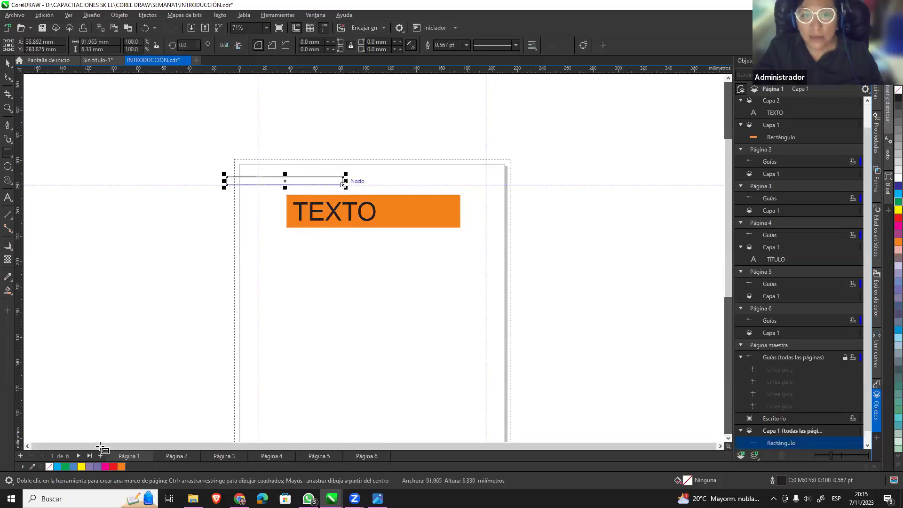
{"action": "left_click", "coordinate": [897, 218]}
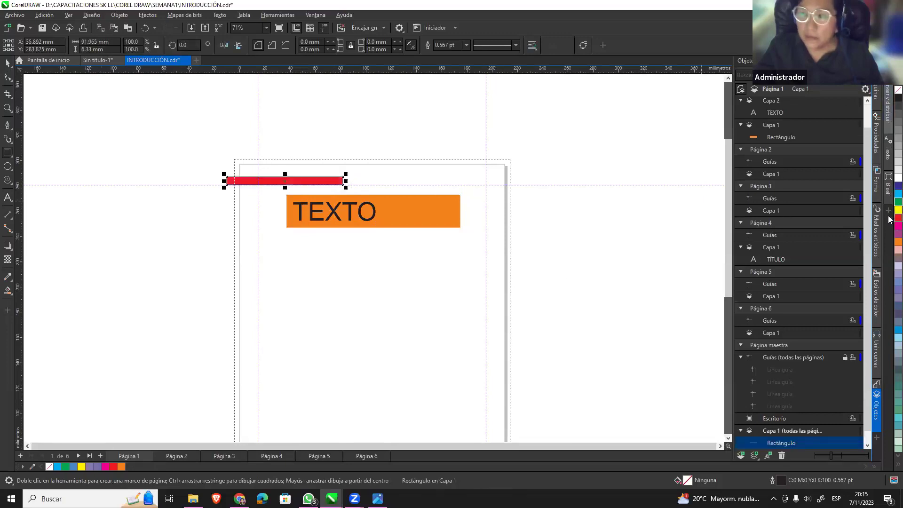
{"action": "left_click", "coordinate": [8, 63]}
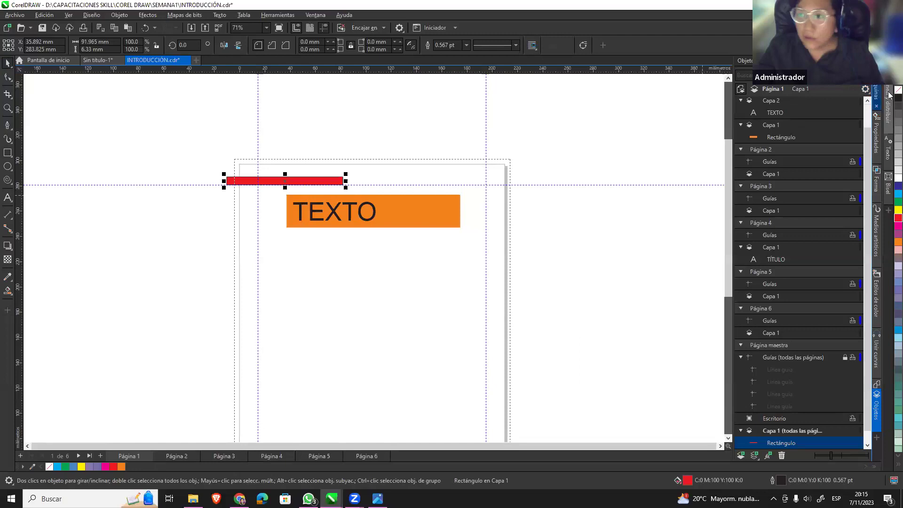
{"action": "left_click", "coordinate": [312, 188]}
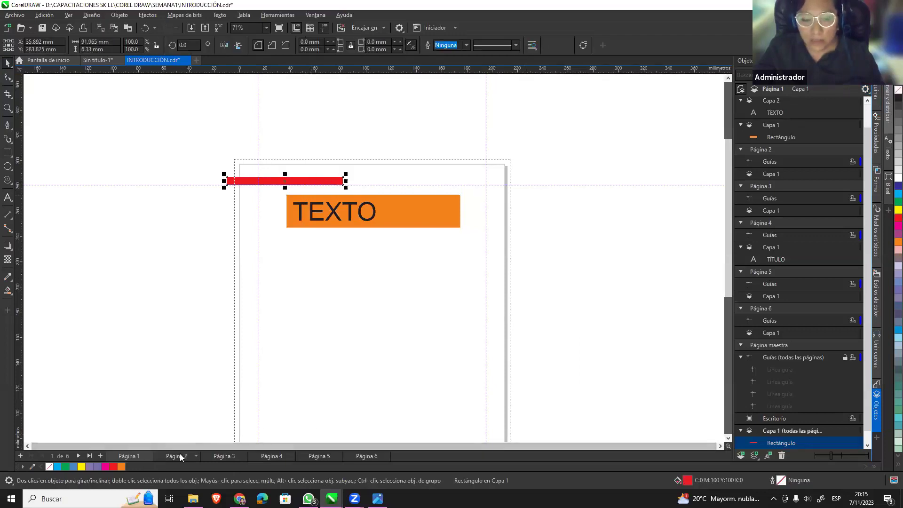
Page through pages 2 to 6 and select the red bar shown there.
{"action": "left_click", "coordinate": [181, 456]}
{"action": "left_click", "coordinate": [226, 457]}
{"action": "left_click", "coordinate": [271, 457]}
{"action": "left_click", "coordinate": [320, 457]}
{"action": "left_click", "coordinate": [367, 457]}
{"action": "left_click", "coordinate": [290, 181]}
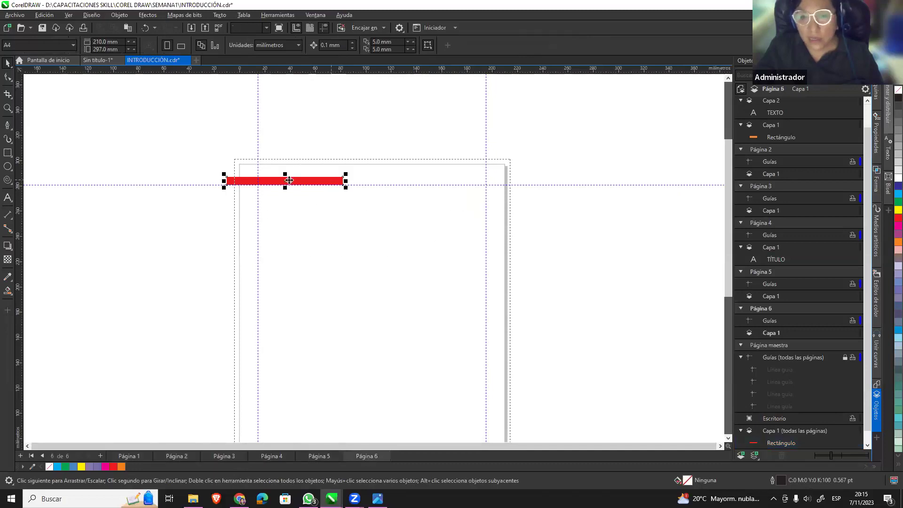
Step from page 1 through page 6 again to confirm the bar appears on each.
{"action": "left_click", "coordinate": [131, 457]}
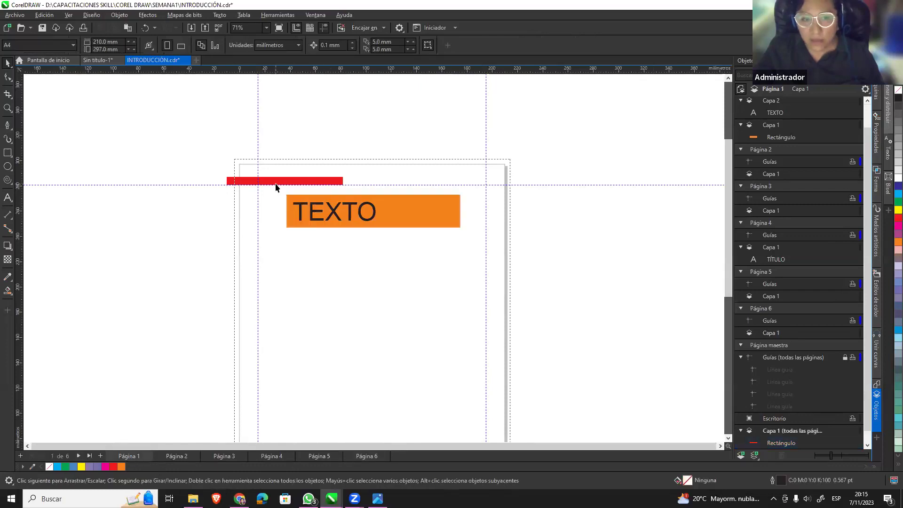
{"action": "left_click", "coordinate": [179, 456]}
{"action": "left_click", "coordinate": [228, 456]}
{"action": "left_click", "coordinate": [277, 455]}
{"action": "left_click", "coordinate": [323, 456]}
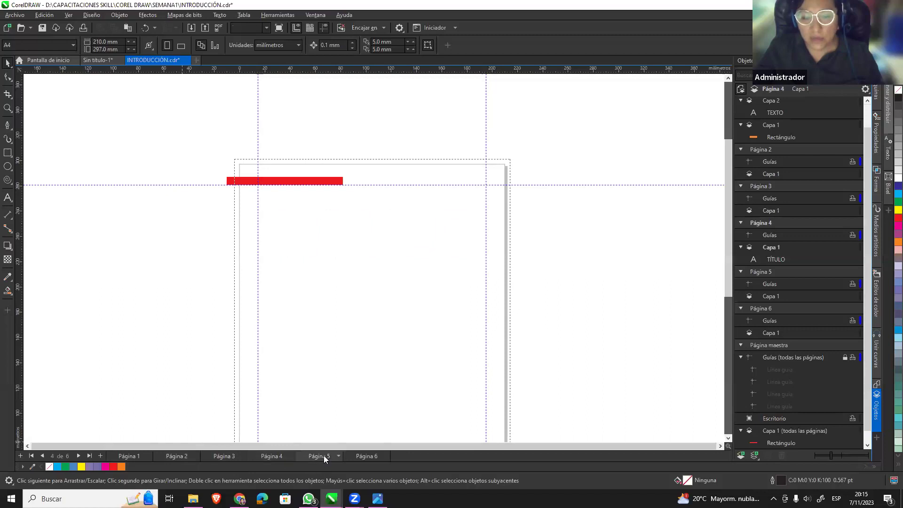
{"action": "left_click", "coordinate": [367, 459]}
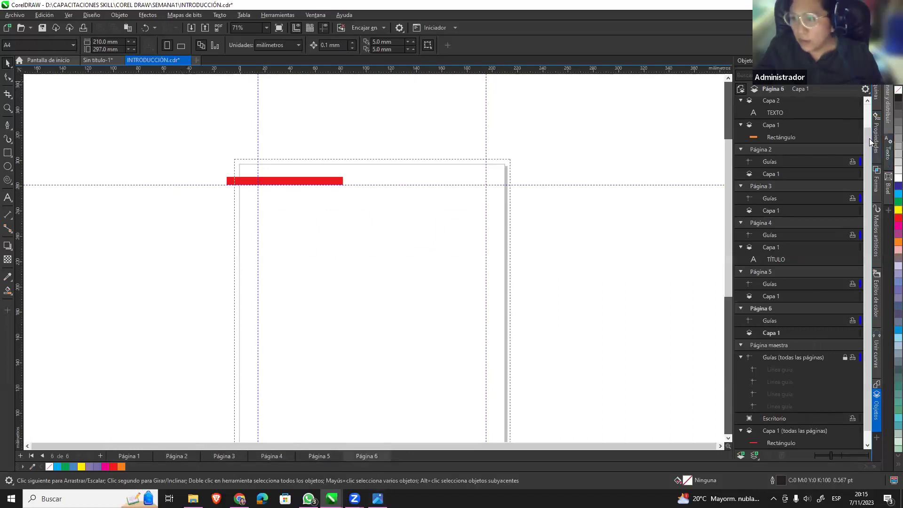
Check the red master bar, glance at Página 2, then return to Página 1.
{"action": "scroll", "coordinate": [870, 138], "scroll_direction": "down", "scroll_amount": 1}
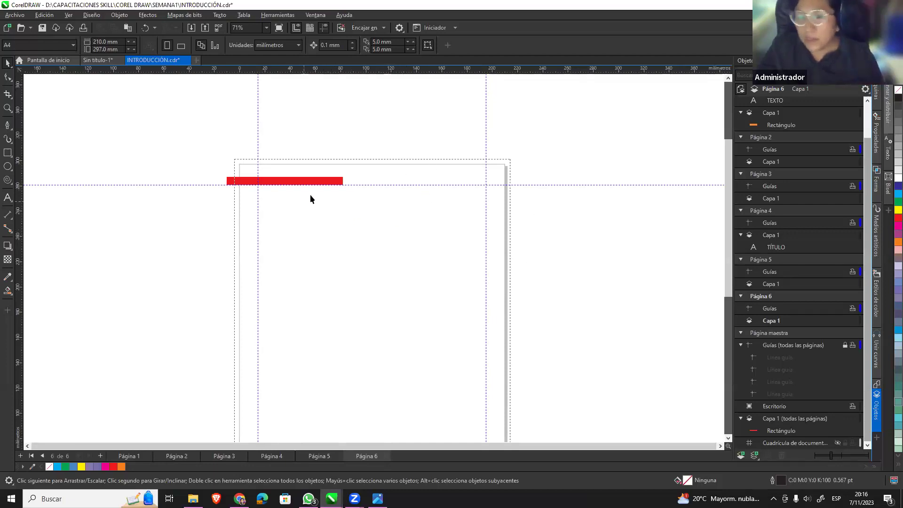
{"action": "left_click", "coordinate": [341, 181]}
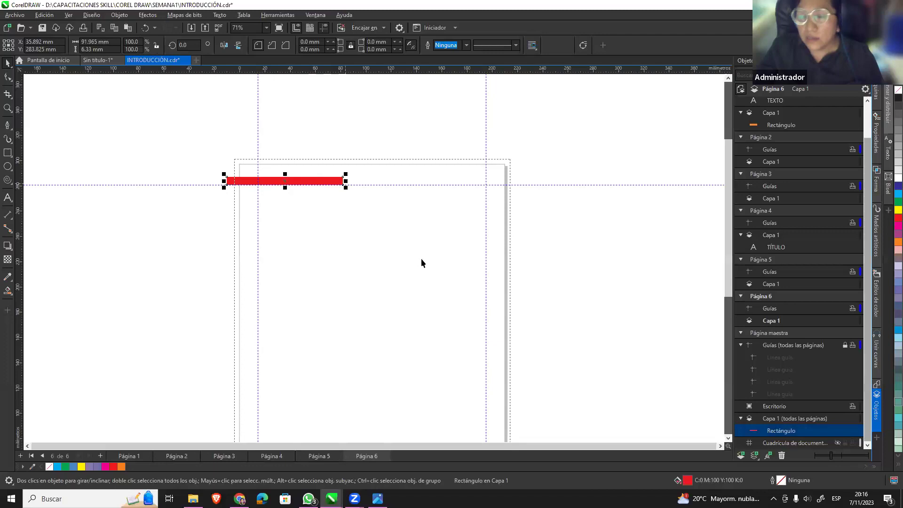
{"action": "left_click", "coordinate": [347, 231]}
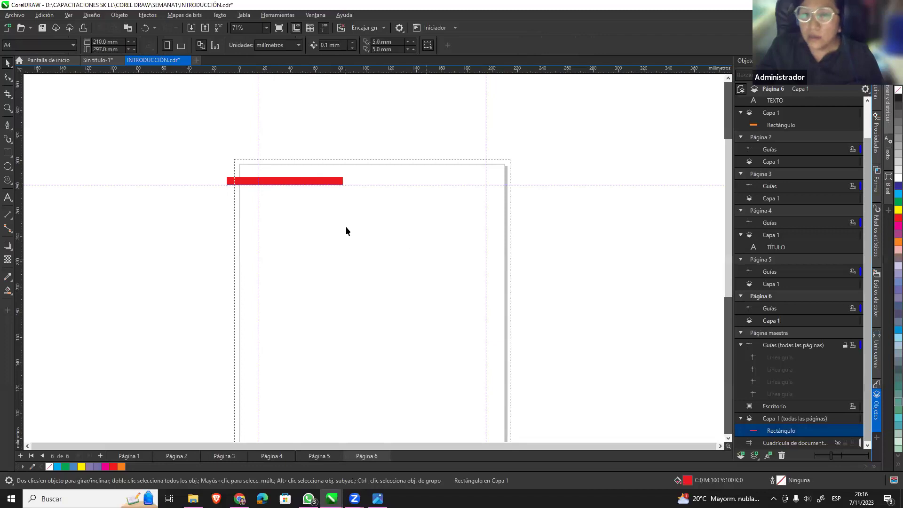
{"action": "left_click", "coordinate": [764, 138]}
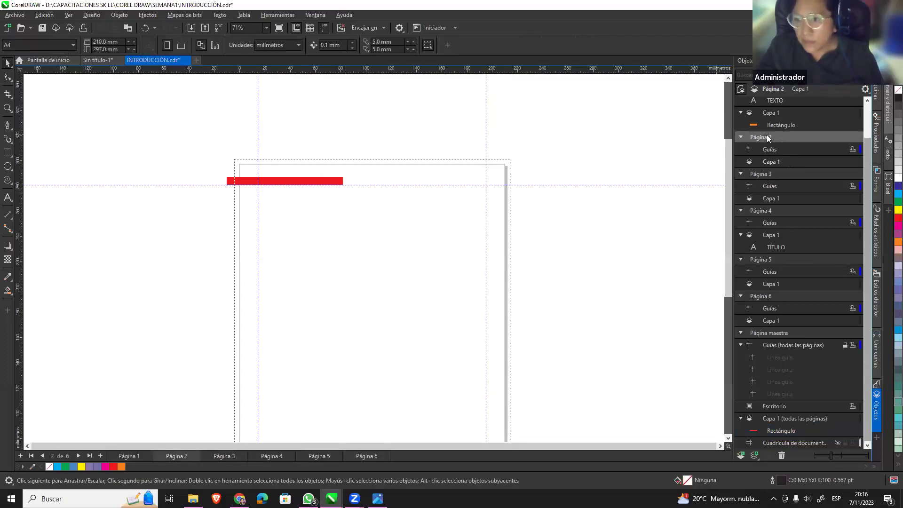
{"action": "left_click", "coordinate": [129, 456]}
Select the TEXTO text together with the orange header box.
{"action": "left_click", "coordinate": [364, 217]}
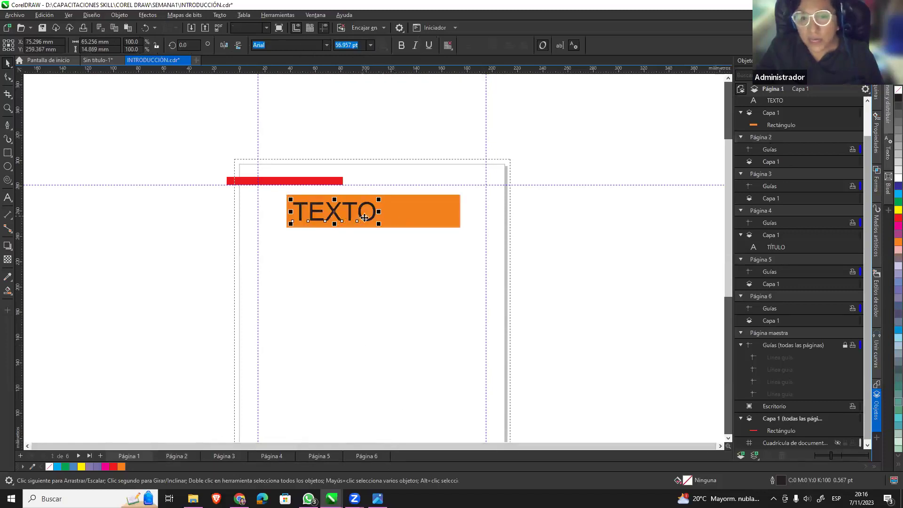
{"action": "left_click", "coordinate": [410, 210], "text": "shift"}
{"action": "left_click", "coordinate": [394, 280]}
{"action": "left_click", "coordinate": [355, 213]}
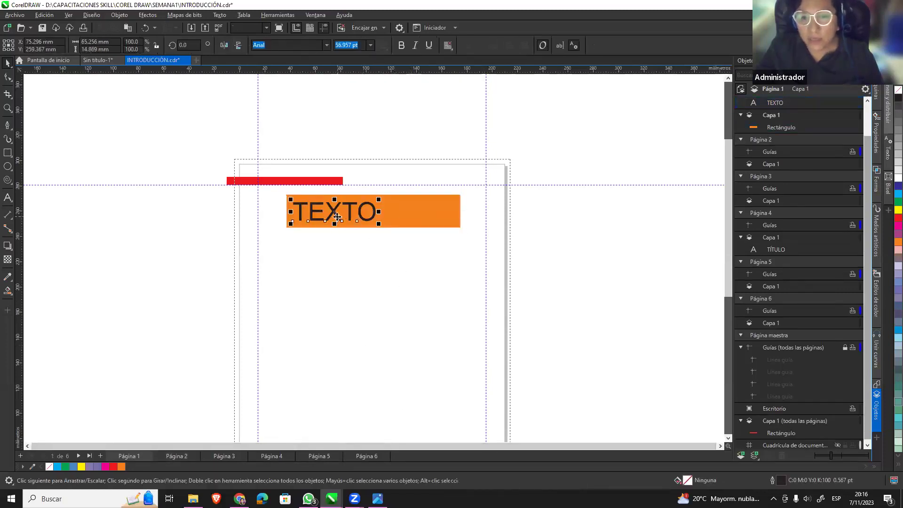
{"action": "left_click", "coordinate": [430, 211], "text": "shift"}
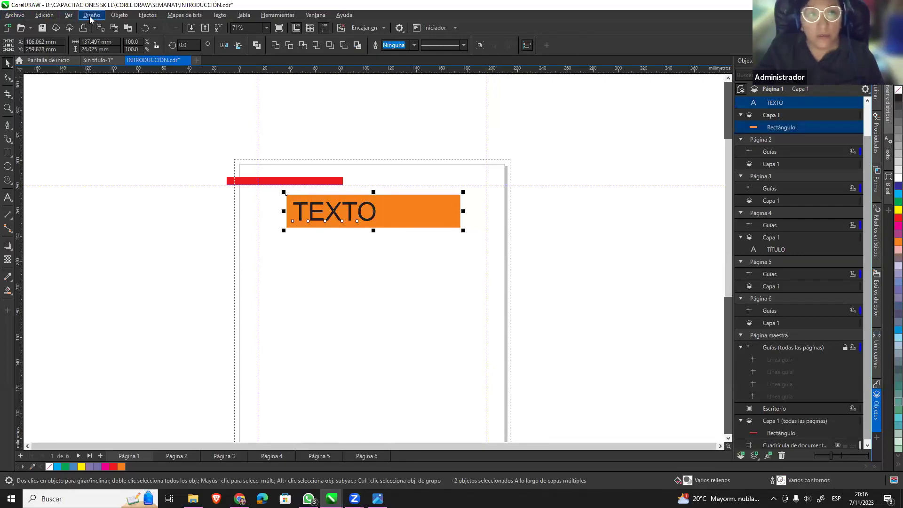
Copy the TEXTO header with Edición > Copiar and go to Página 2.
{"action": "left_click", "coordinate": [68, 15]}
{"action": "left_click", "coordinate": [43, 20]}
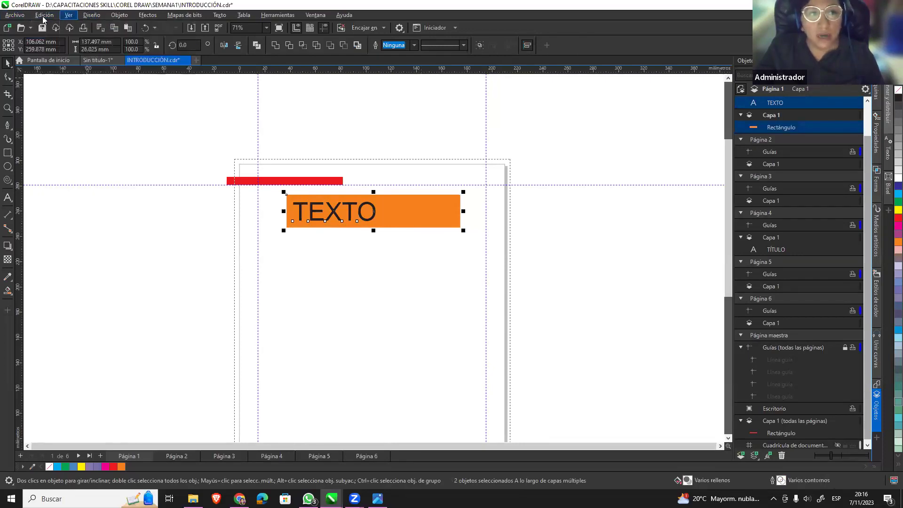
{"action": "left_click", "coordinate": [39, 15]}
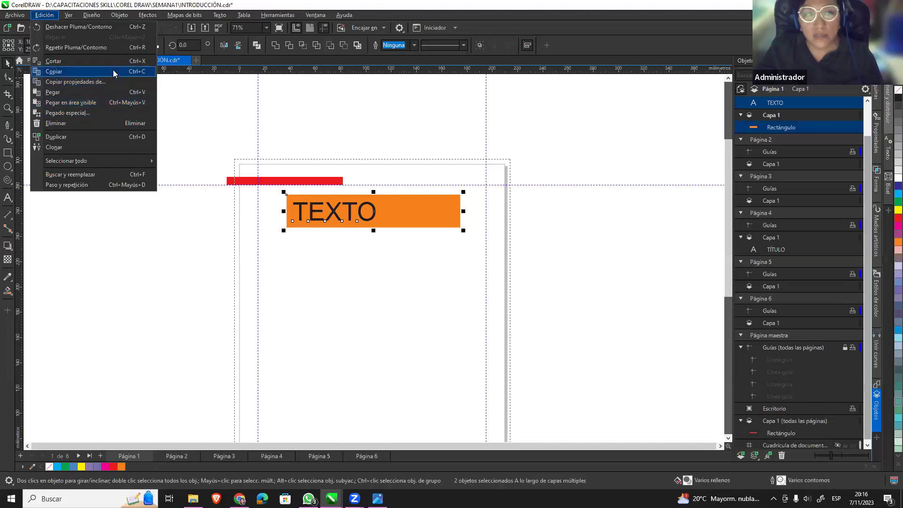
{"action": "left_click", "coordinate": [78, 71]}
{"action": "left_click", "coordinate": [603, 242]}
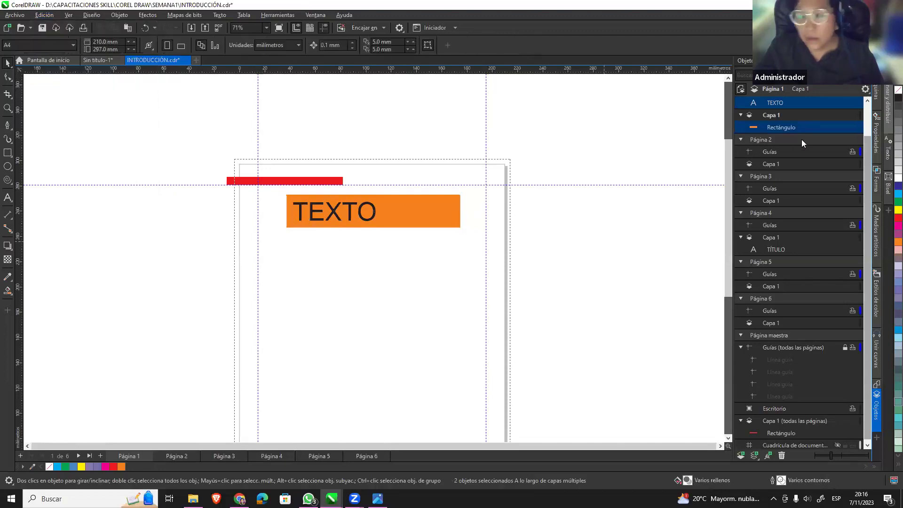
{"action": "left_click", "coordinate": [790, 140]}
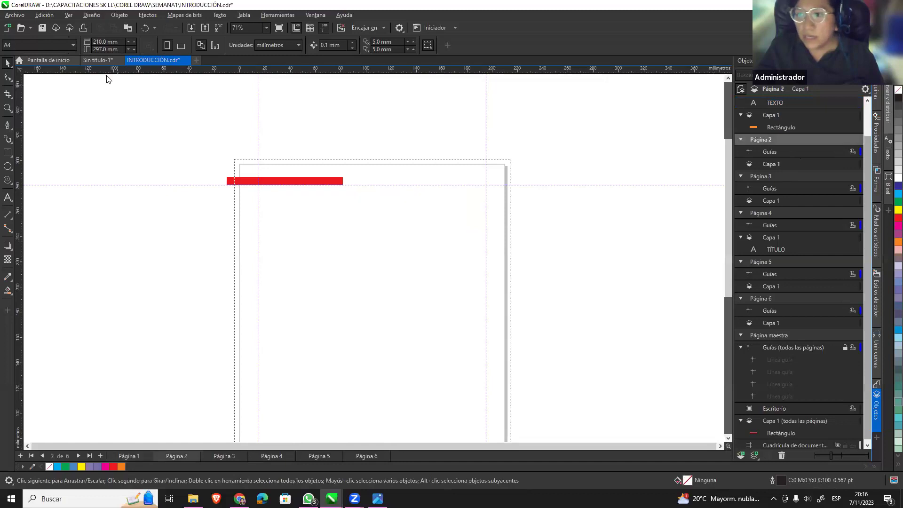
Paste the TEXTO header onto Página 2.
{"action": "left_click", "coordinate": [53, 15]}
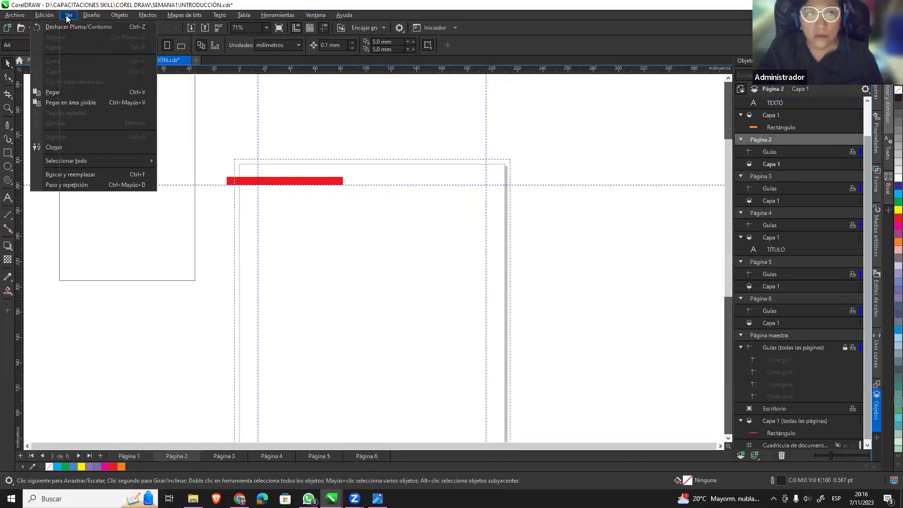
{"action": "left_click", "coordinate": [63, 92]}
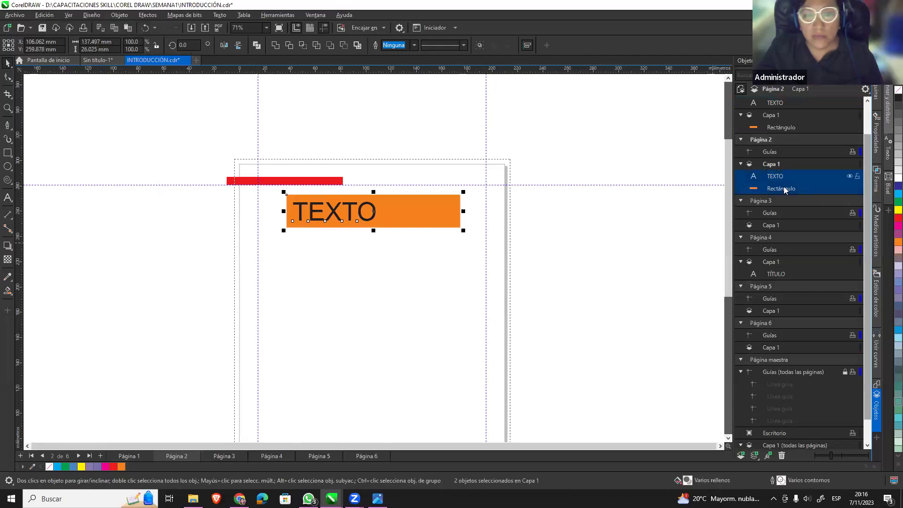
{"action": "left_click", "coordinate": [782, 115]}
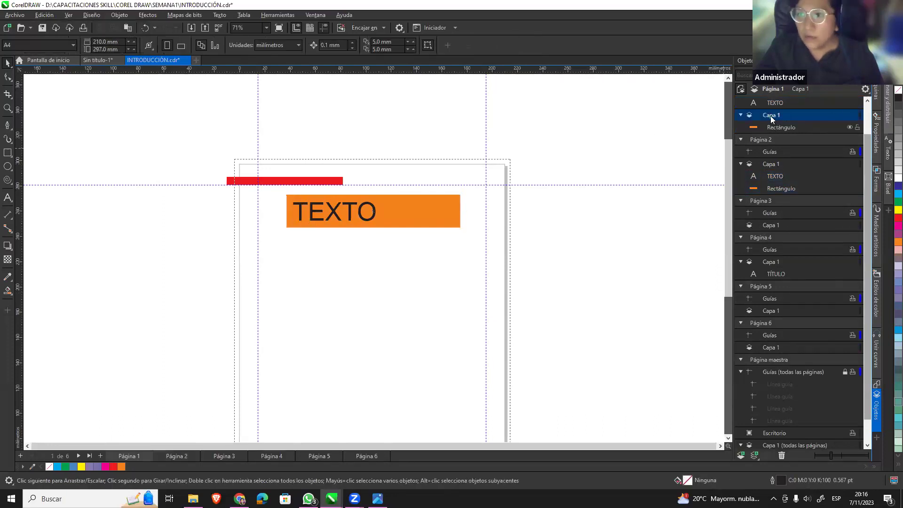
{"action": "left_click", "coordinate": [774, 139]}
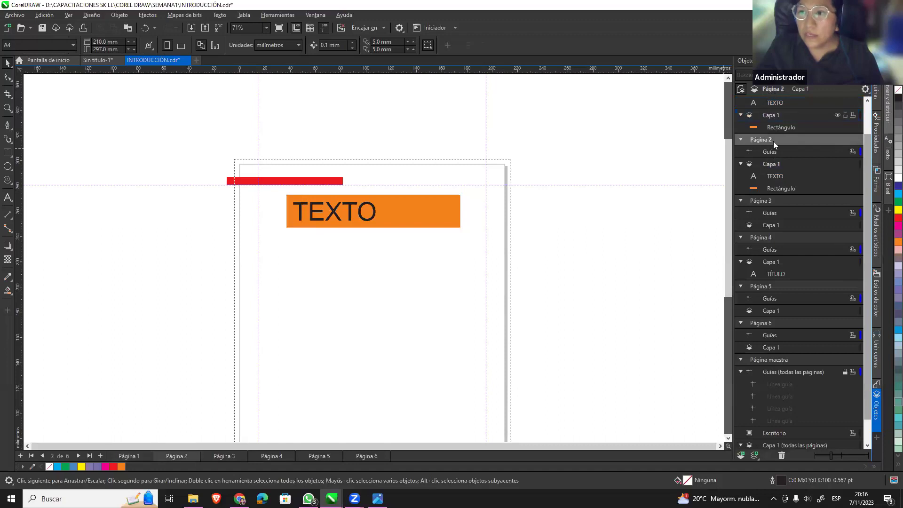
{"action": "scroll", "coordinate": [790, 146], "scroll_direction": "up", "scroll_amount": 1}
{"action": "left_click", "coordinate": [761, 105]}
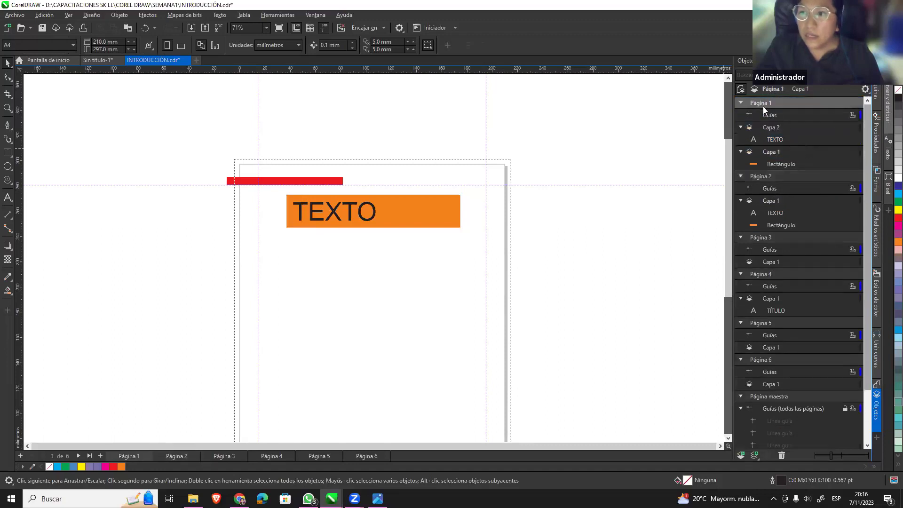
{"action": "left_click", "coordinate": [769, 175]}
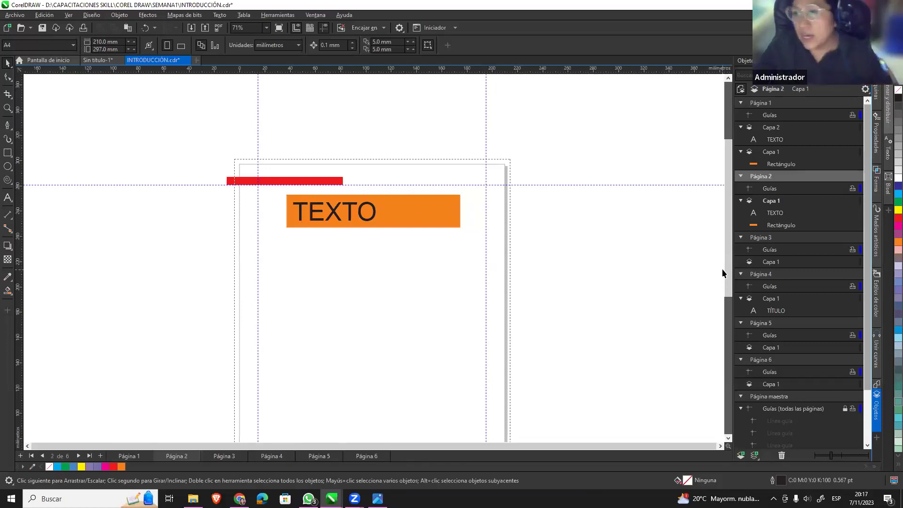
Paste the TEXTO header onto Páginas 3 and 4 and delete TÍTULO from page 4.
{"action": "left_click", "coordinate": [779, 241]}
{"action": "key", "text": "ctrl+v"}
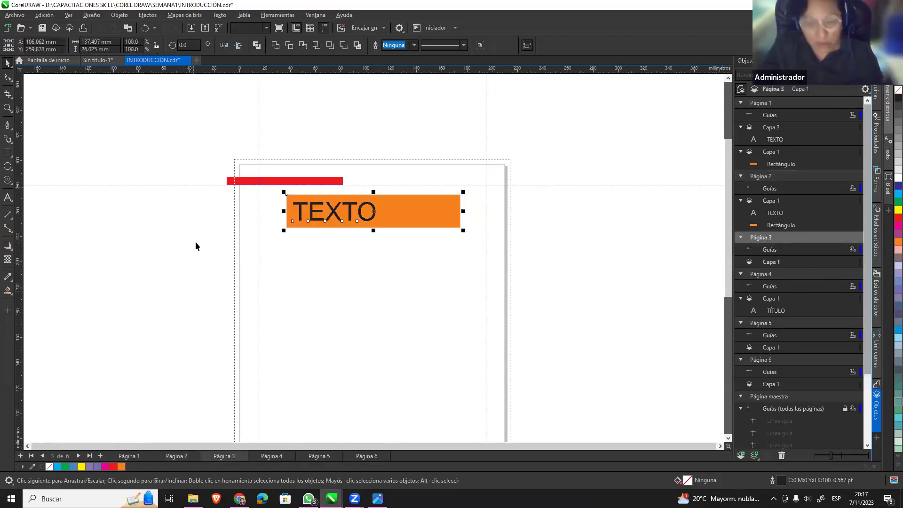
{"action": "left_click", "coordinate": [777, 298]}
{"action": "key", "text": "ctrl+v"}
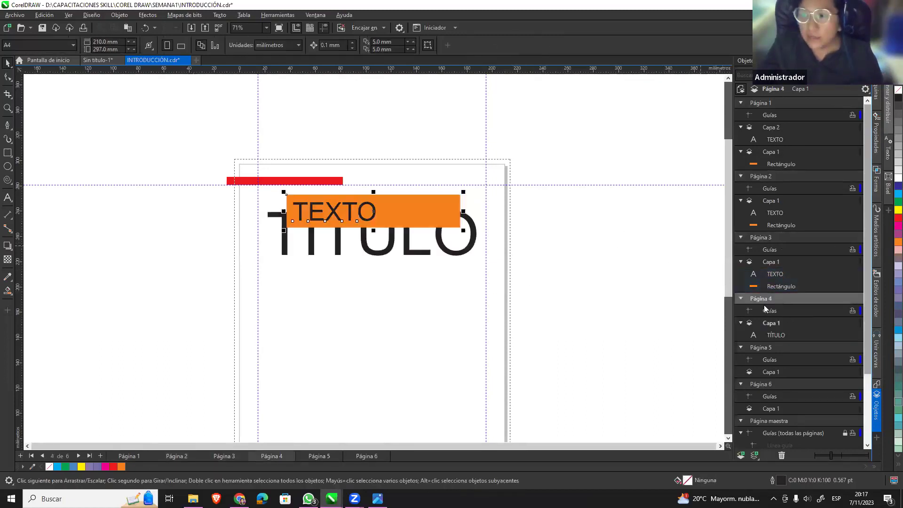
{"action": "left_click", "coordinate": [765, 359]}
{"action": "key", "text": "Delete"}
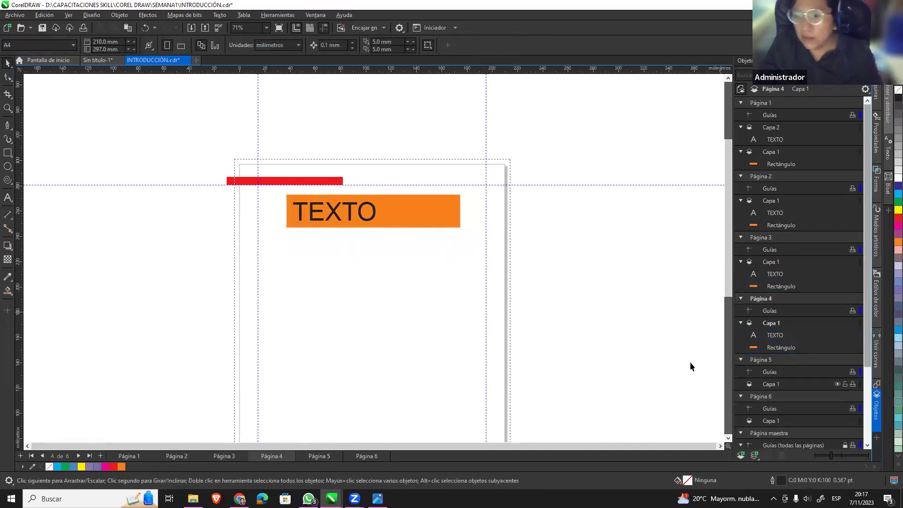
{"action": "scroll", "coordinate": [311, 257], "scroll_direction": "down", "scroll_amount": 1}
Move through the page tabs to the empty Página 5.
{"action": "scroll", "coordinate": [312, 267], "scroll_direction": "down", "scroll_amount": 1}
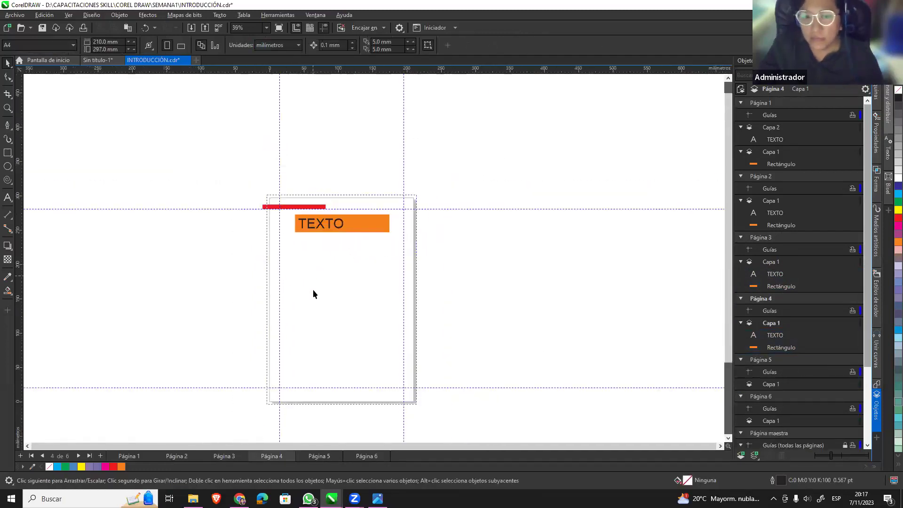
{"action": "left_click", "coordinate": [125, 456]}
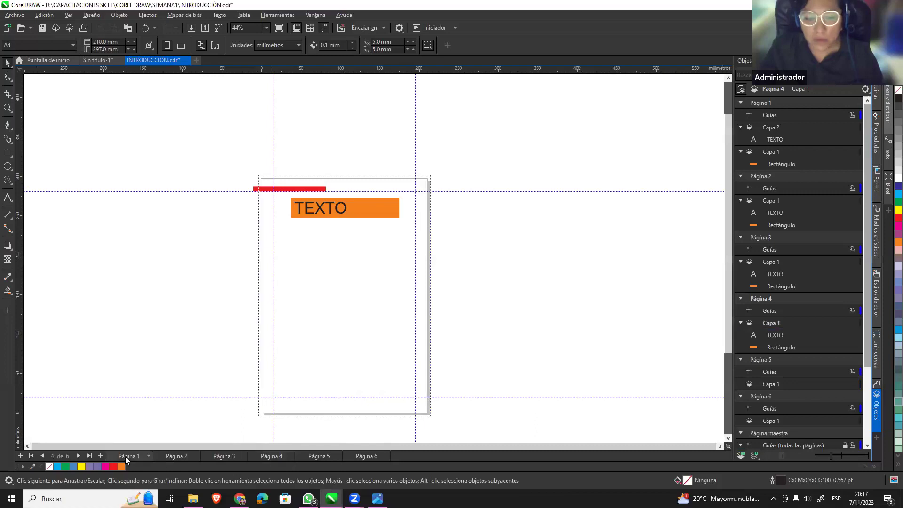
{"action": "left_click", "coordinate": [170, 457]}
{"action": "left_click", "coordinate": [230, 458]}
{"action": "left_click", "coordinate": [272, 459]}
{"action": "left_click", "coordinate": [308, 455]}
Delete the empty pages with Eliminar página and return to Página 1.
{"action": "right_click", "coordinate": [382, 457]}
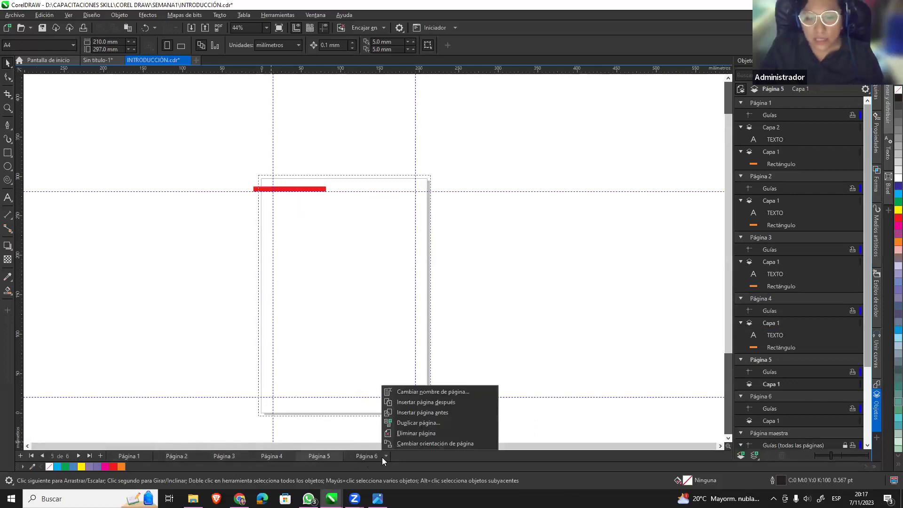
{"action": "right_click", "coordinate": [337, 455]}
{"action": "left_click", "coordinate": [348, 440]}
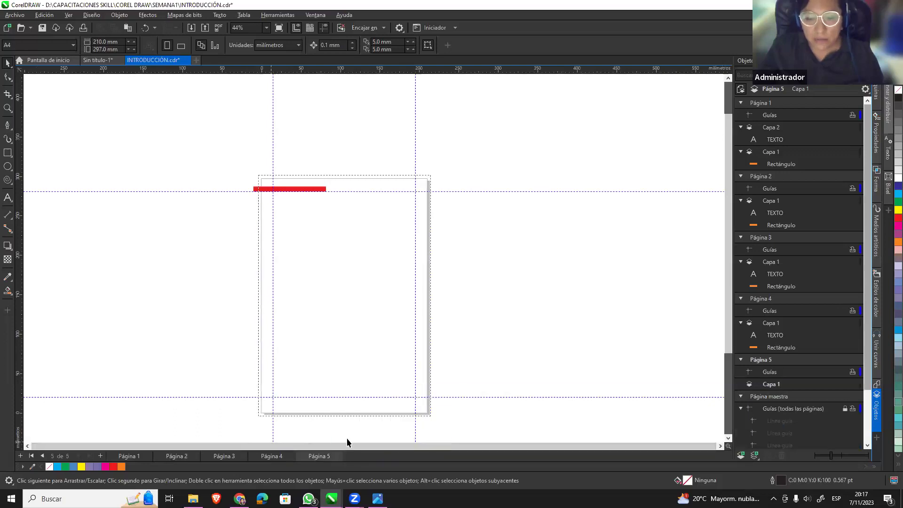
{"action": "left_click", "coordinate": [124, 457]}
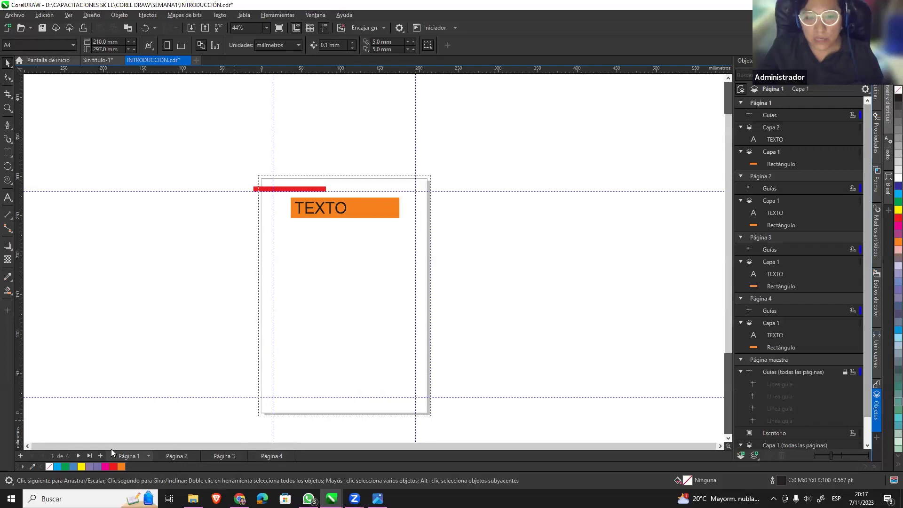
{"action": "scroll", "coordinate": [394, 304], "scroll_direction": "up", "scroll_amount": 1}
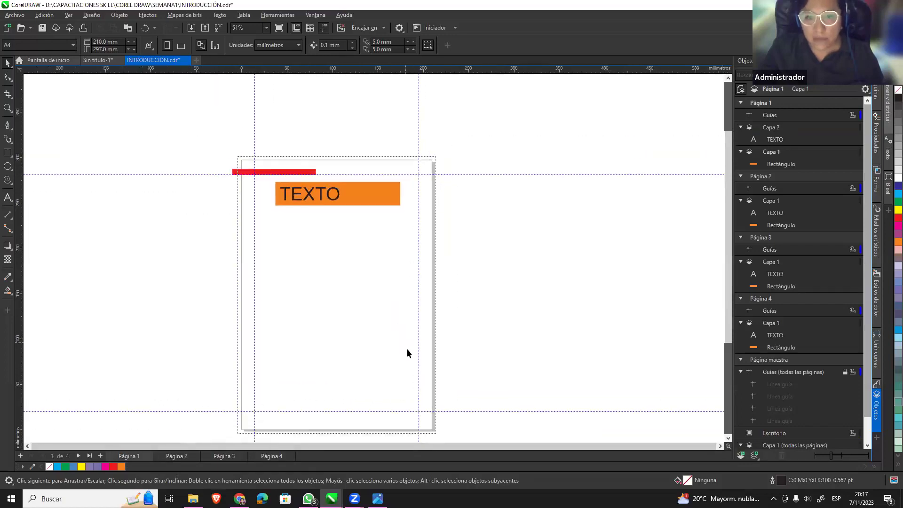
{"action": "scroll", "coordinate": [407, 354], "scroll_direction": "up", "scroll_amount": 1}
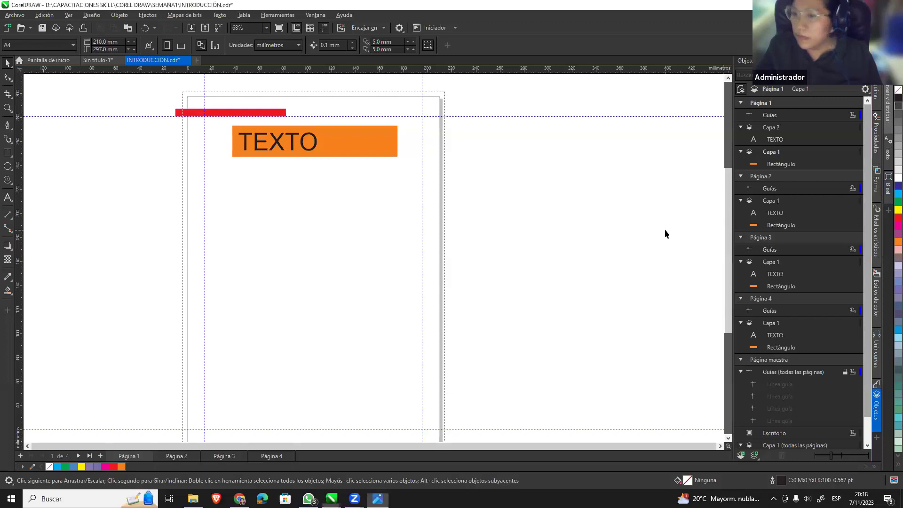
Collapse the Página 1–4 and Página maestra entries in the Objects docker.
{"action": "scroll", "coordinate": [869, 234], "scroll_direction": "down", "scroll_amount": 2}
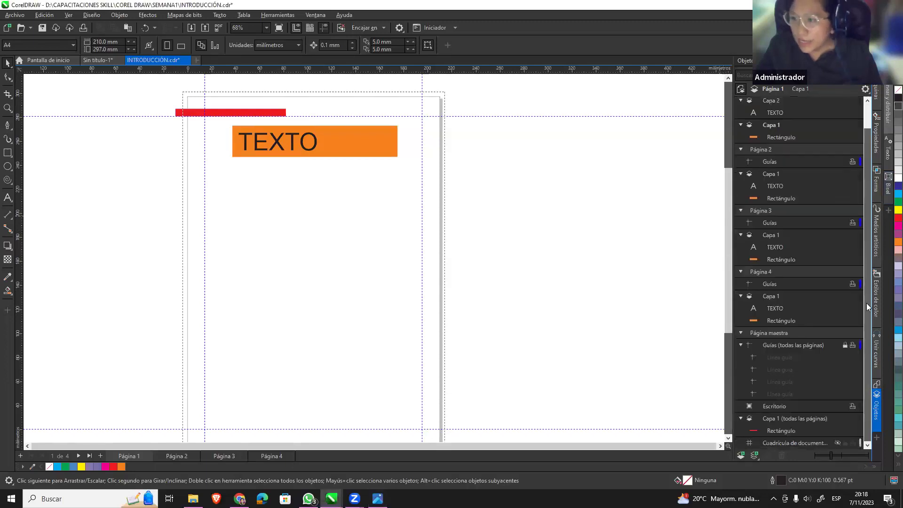
{"action": "left_click", "coordinate": [780, 418]}
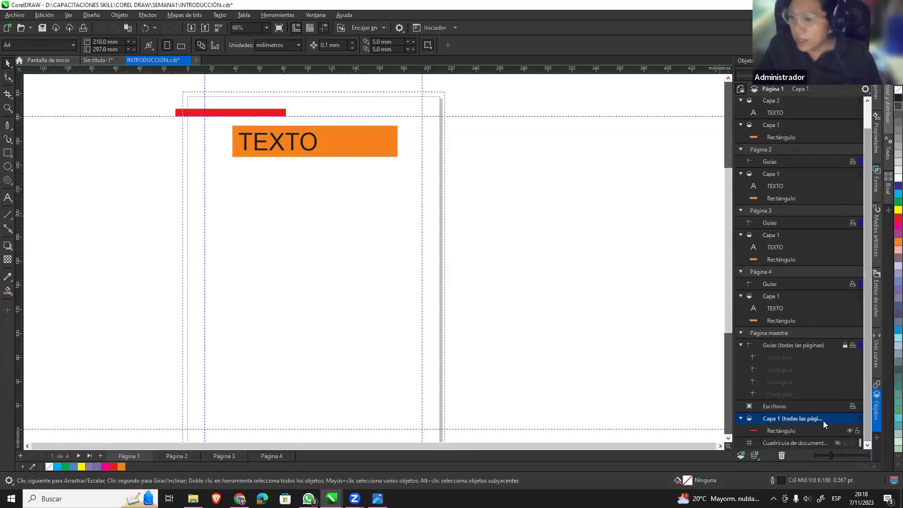
{"action": "mouse_move", "coordinate": [771, 101]}
{"action": "left_click", "coordinate": [741, 101]}
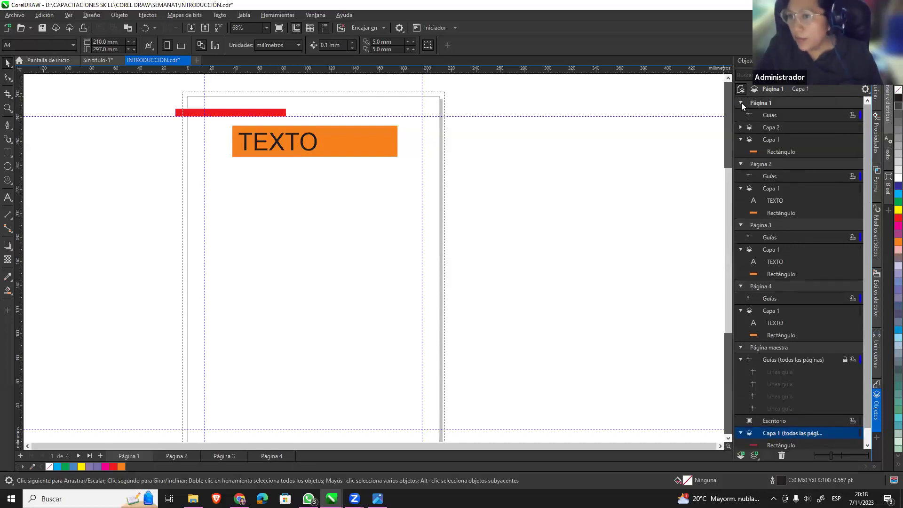
{"action": "left_click", "coordinate": [741, 103]}
{"action": "left_click", "coordinate": [741, 115]}
{"action": "left_click", "coordinate": [742, 140]}
{"action": "left_click", "coordinate": [742, 152]}
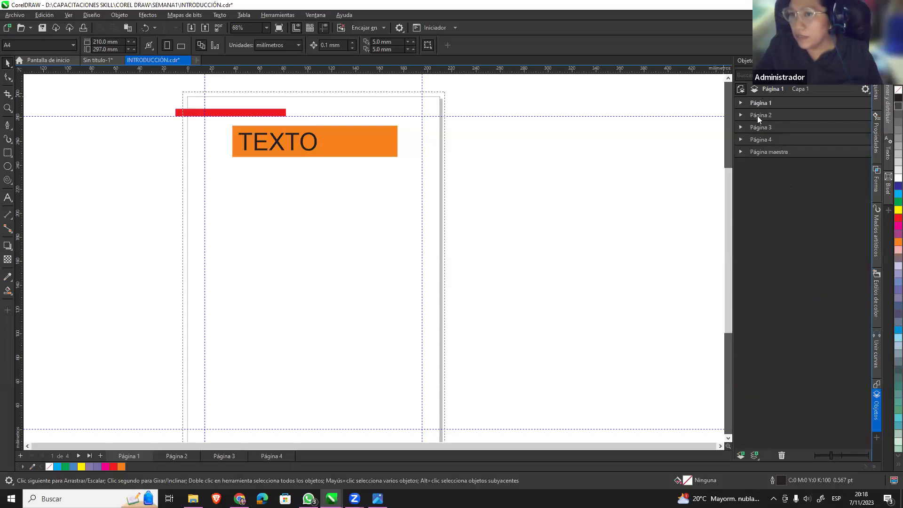
{"action": "left_click", "coordinate": [788, 102]}
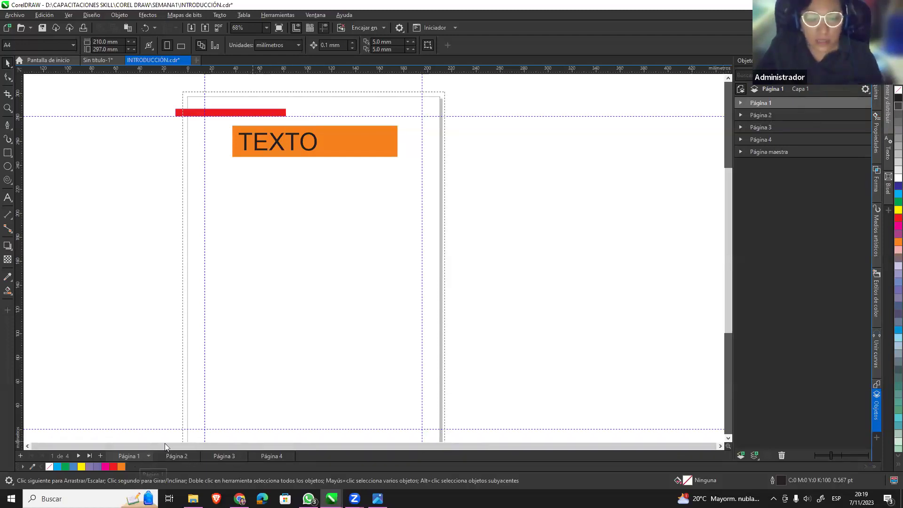
Expand Página maestra and lock the Guías (todas las páginas) layer.
{"action": "left_click", "coordinate": [741, 103]}
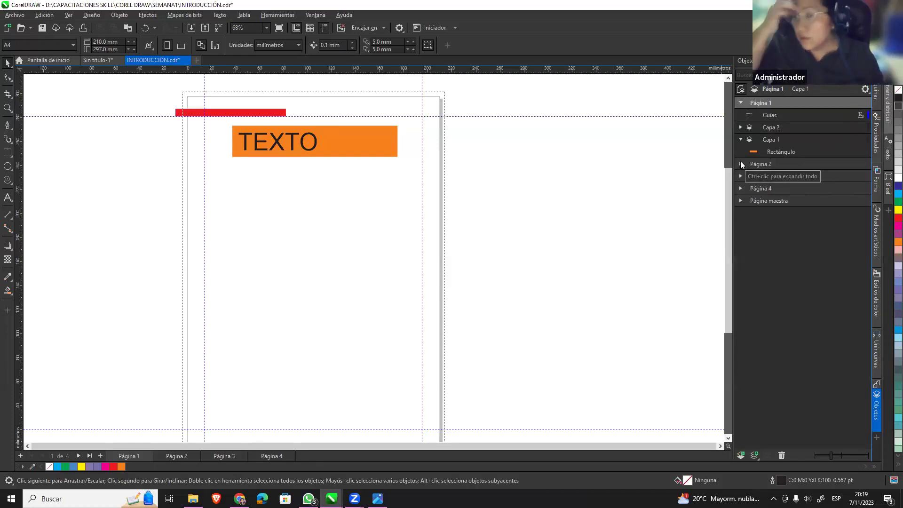
{"action": "left_click", "coordinate": [741, 104]}
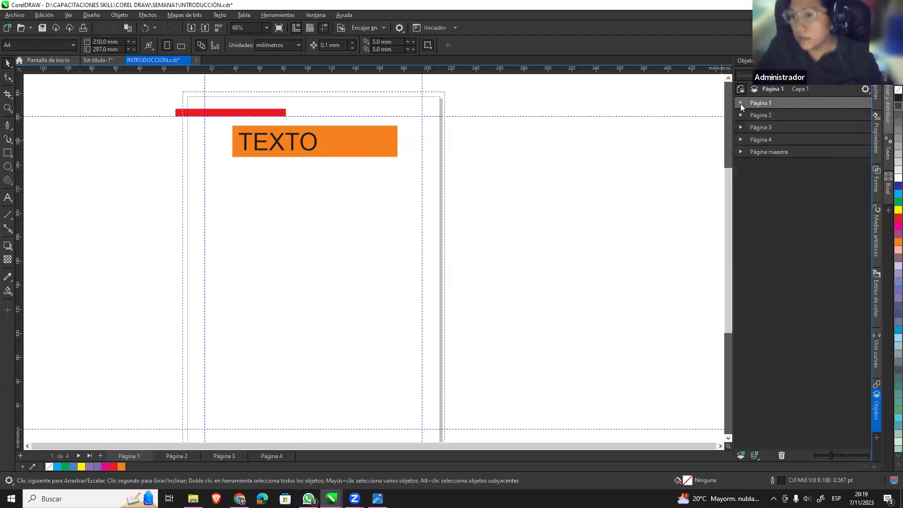
{"action": "left_click", "coordinate": [740, 152]}
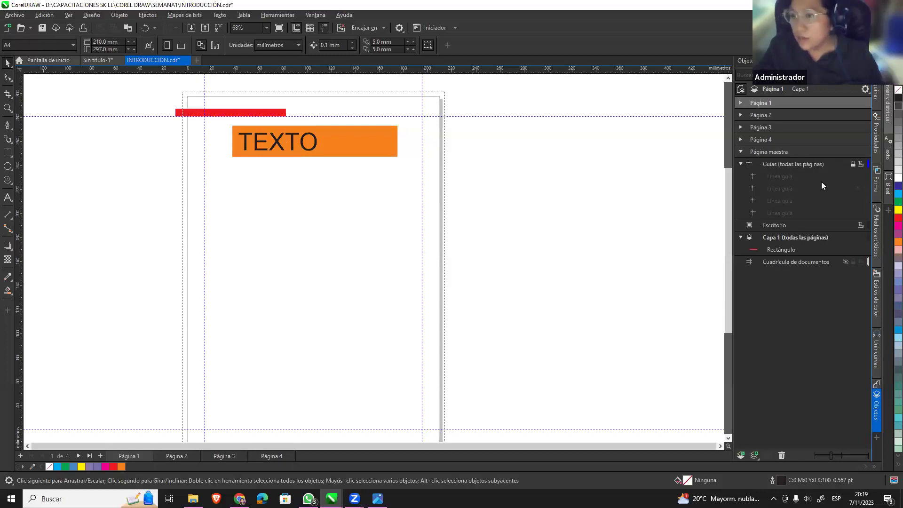
{"action": "left_click", "coordinate": [854, 163]}
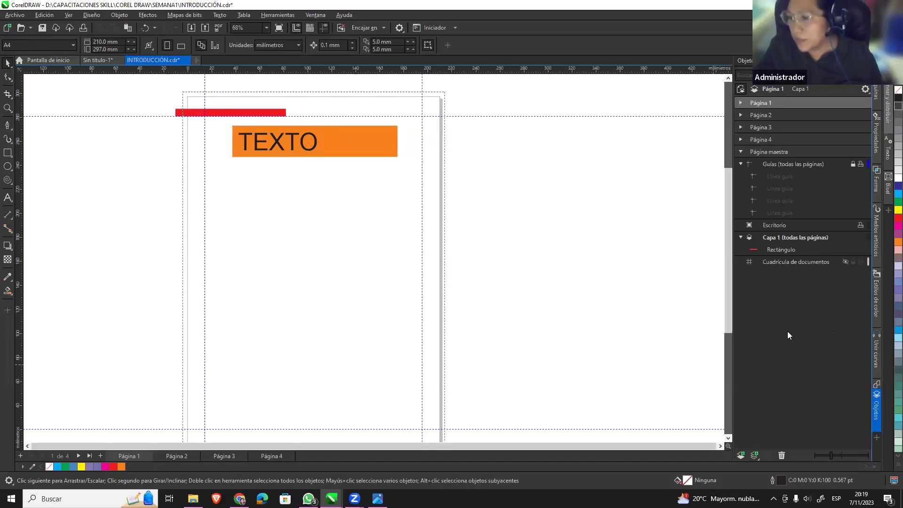
{"action": "left_click", "coordinate": [779, 151]}
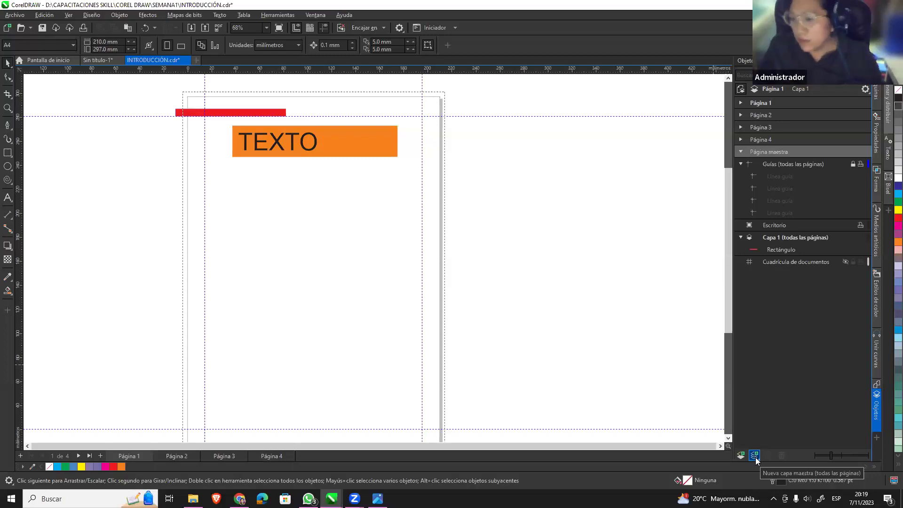
Add a new master layer and draw a black-filled circle on the page's bottom edge.
{"action": "left_click", "coordinate": [755, 455]}
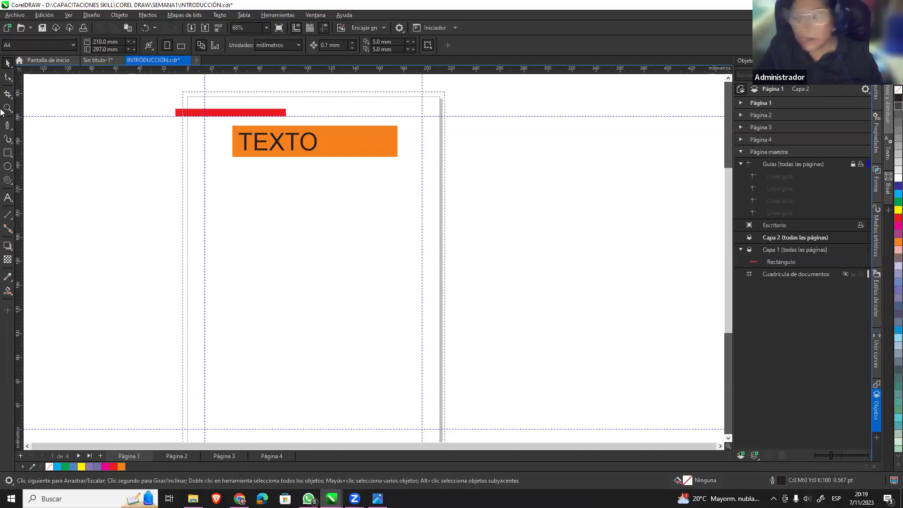
{"action": "mouse_move", "coordinate": [795, 237]}
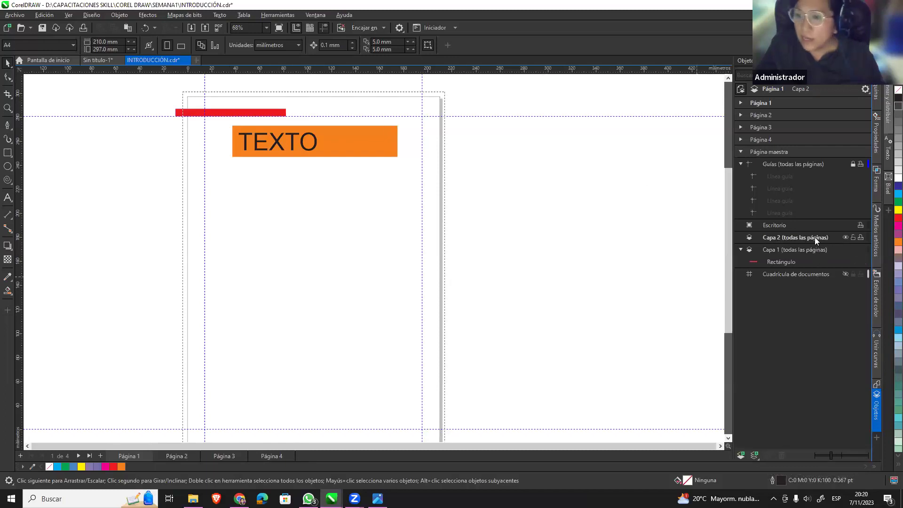
{"action": "left_click", "coordinate": [8, 166]}
{"action": "scroll", "coordinate": [333, 417], "scroll_direction": "down", "scroll_amount": 1}
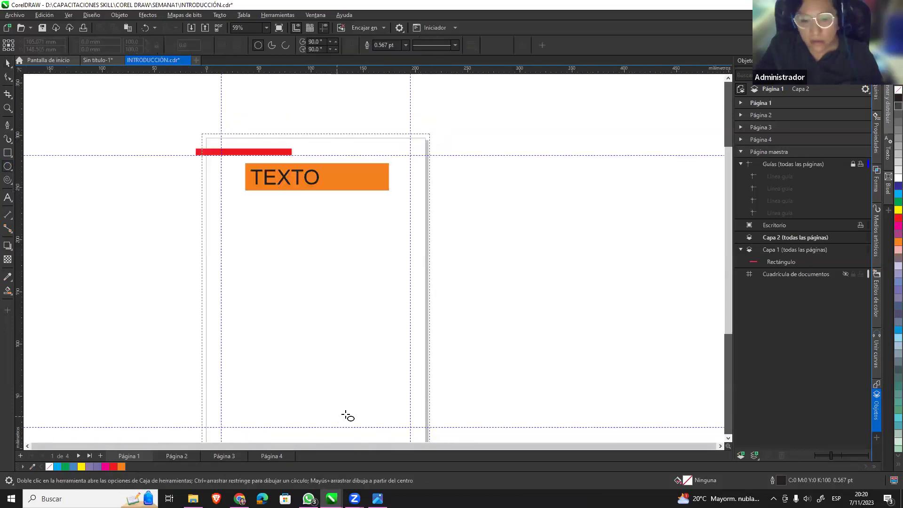
{"action": "mouse_move", "coordinate": [285, 401]}
{"action": "left_mouse_down"}
{"action": "mouse_move", "coordinate": [319, 430]}
{"action": "mouse_move", "coordinate": [329, 390]}
{"action": "mouse_move", "coordinate": [349, 408]}
{"action": "mouse_move", "coordinate": [343, 402]}
{"action": "left_mouse_up"}
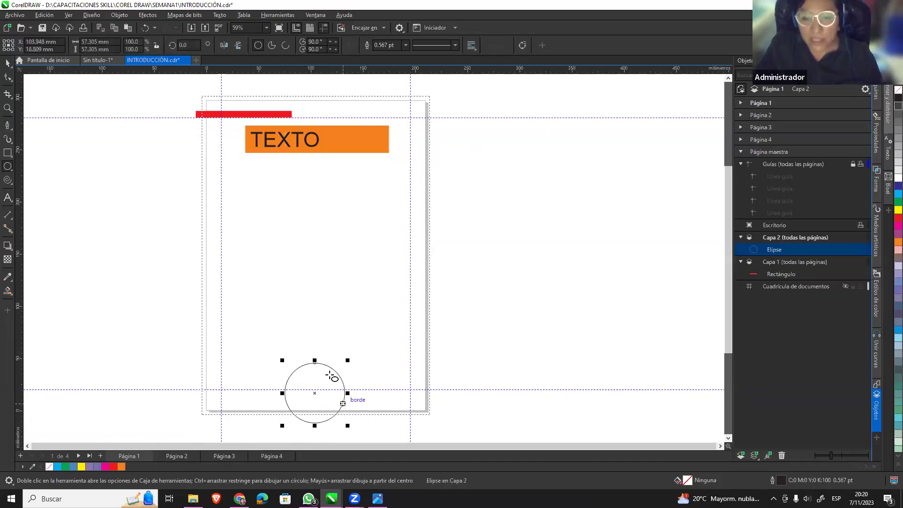
{"action": "left_click", "coordinate": [898, 97]}
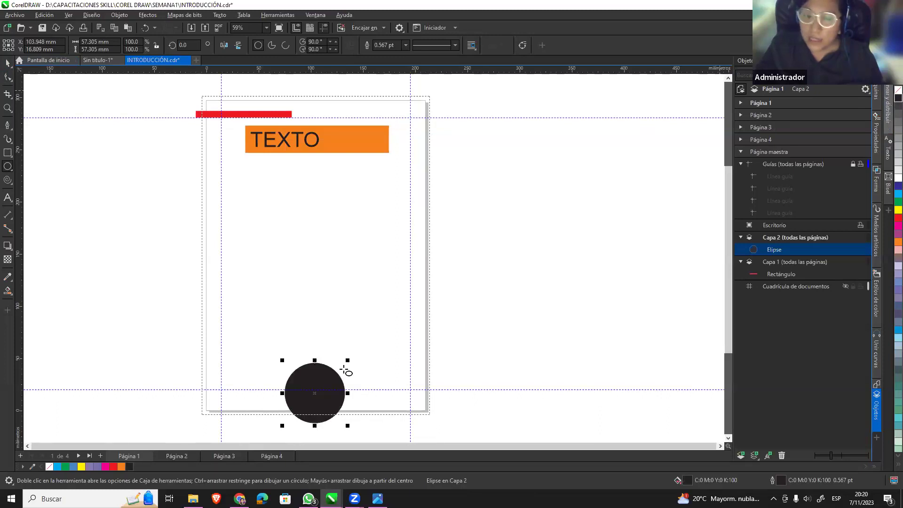
{"action": "left_click", "coordinate": [8, 63]}
{"action": "left_click_drag", "start_coordinate": [317, 393], "coordinate": [318, 411]}
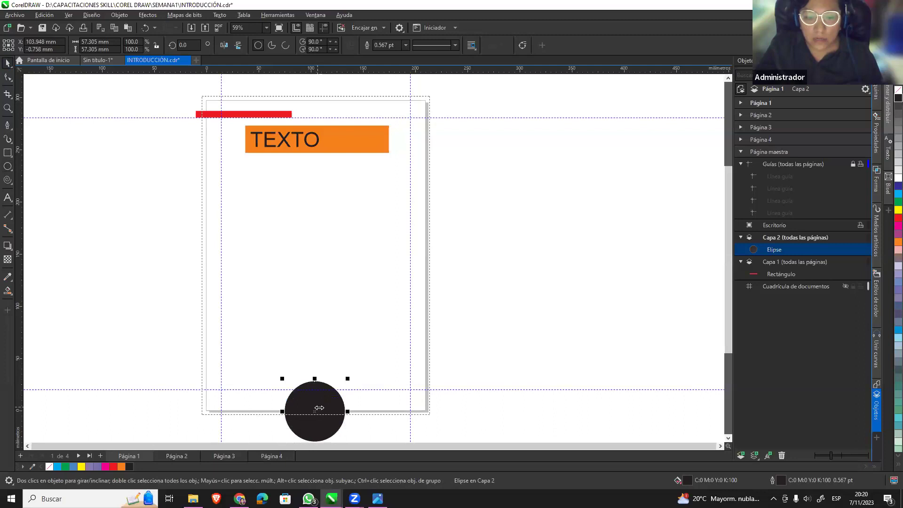
{"action": "left_click", "coordinate": [648, 282]}
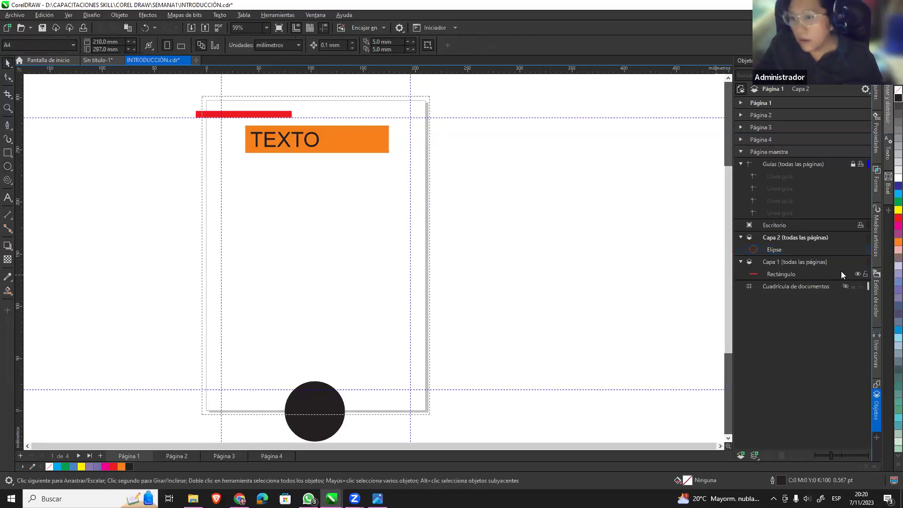
{"action": "mouse_move", "coordinate": [129, 456]}
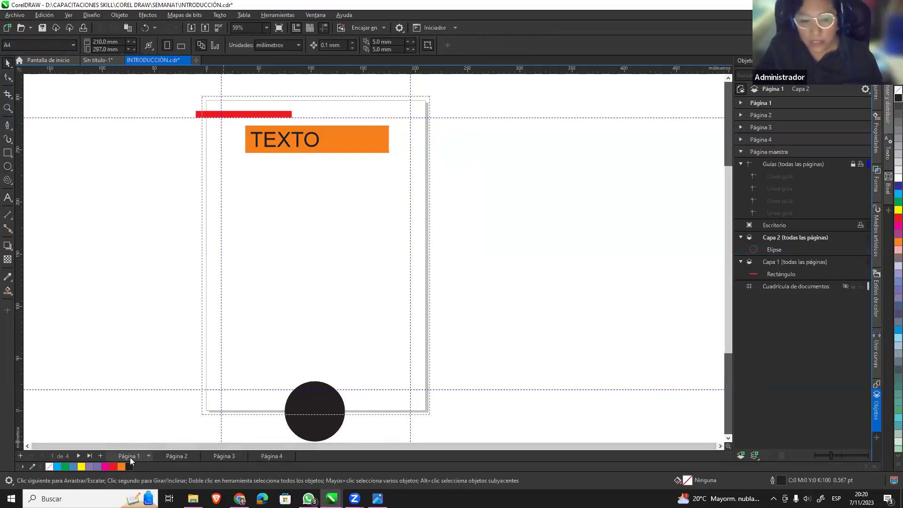
Check Páginas 2 to 4 to confirm the black circle appears on each.
{"action": "left_click", "coordinate": [173, 458]}
{"action": "left_click", "coordinate": [231, 457]}
{"action": "left_click", "coordinate": [279, 457]}
{"action": "left_click", "coordinate": [332, 397]}
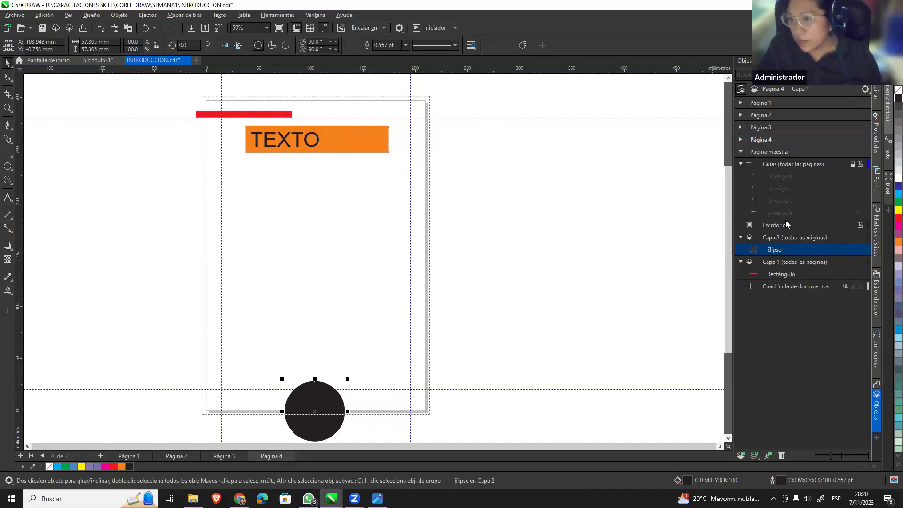
Rename the circle's master layer Capa 2 to FORMA ELIPSE.
{"action": "left_click", "coordinate": [817, 238]}
{"action": "left_click", "coordinate": [805, 237]}
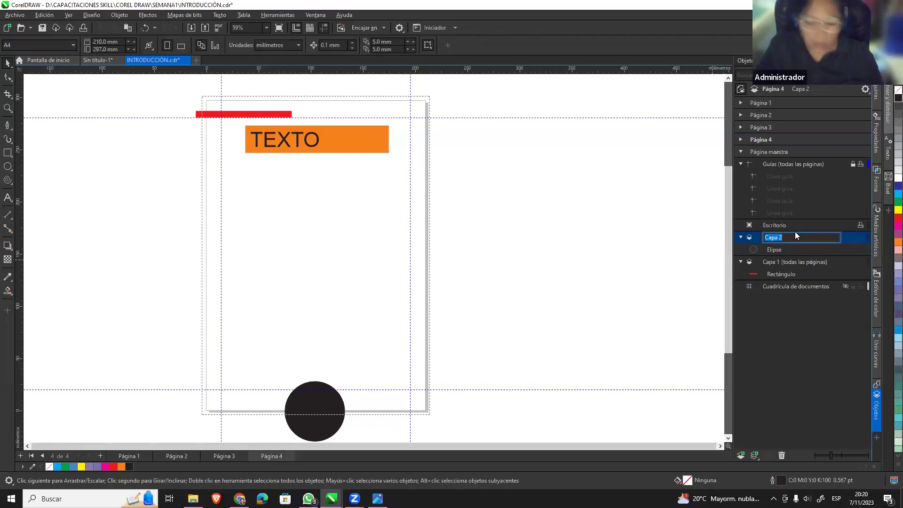
{"action": "key", "text": "BackSpace"}
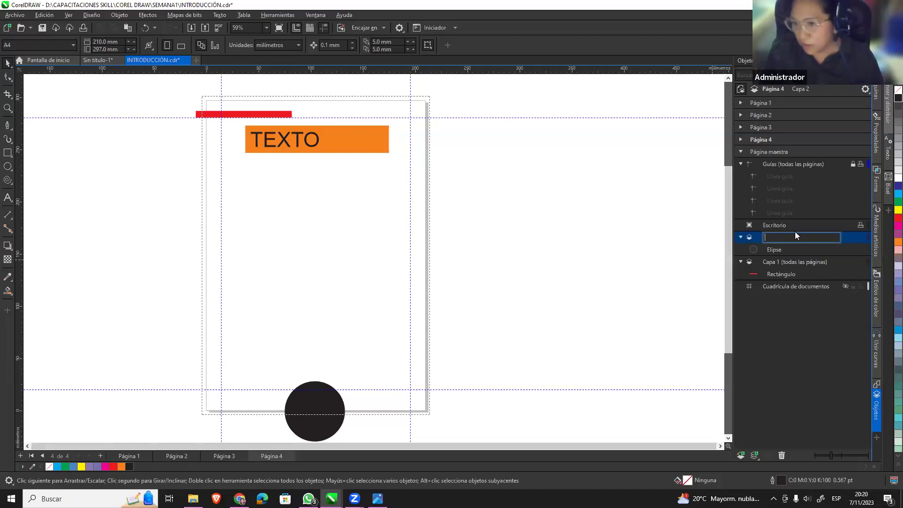
{"action": "type", "text": "FORMA"}
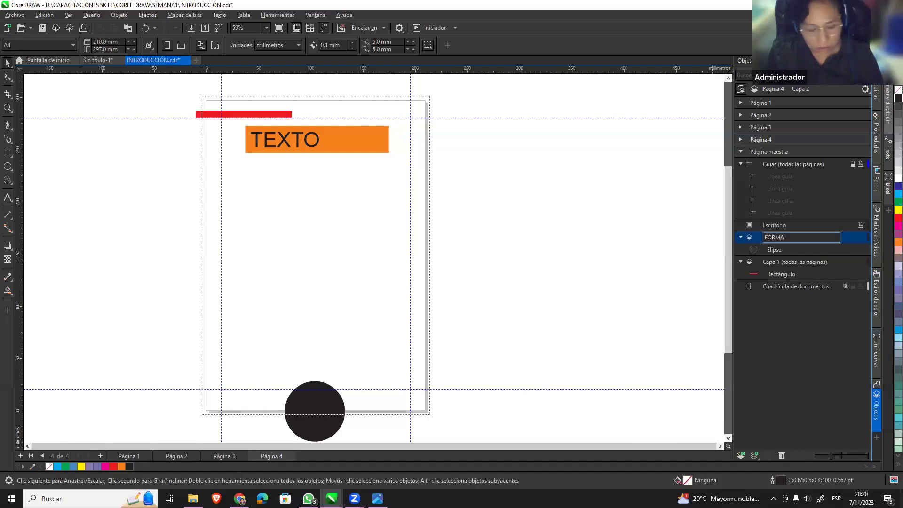
{"action": "type", "text": " ELIPSE"}
{"action": "key", "text": "Return"}
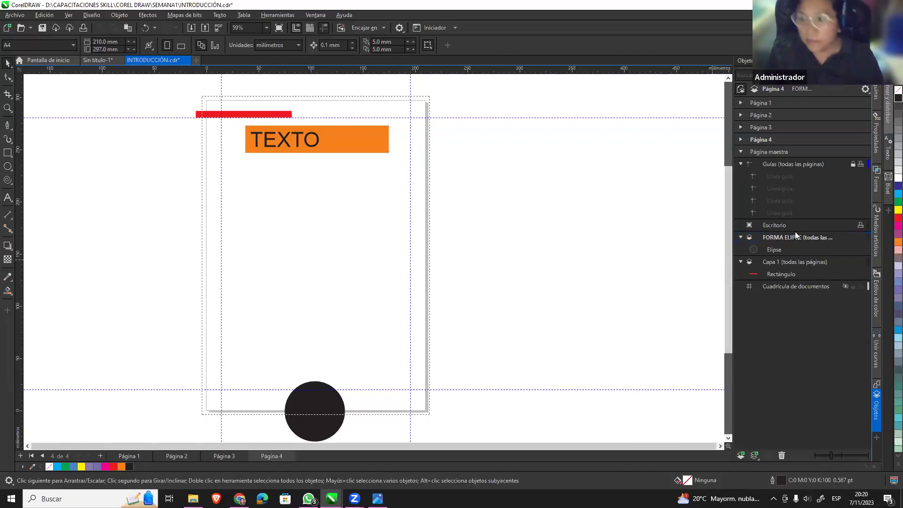
Rename the red bar's master layer Capa 1 to FORMA ROJO.
{"action": "left_click", "coordinate": [776, 262]}
{"action": "type", "text": "FORMA"}
{"action": "key", "text": "BackSpace"}
{"action": "key", "text": "BackSpace"}
{"action": "key", "text": "BackSpace"}
{"action": "key", "text": "BackSpace"}
{"action": "key", "text": "BackSpace"}
{"action": "key", "text": "BackSpace"}
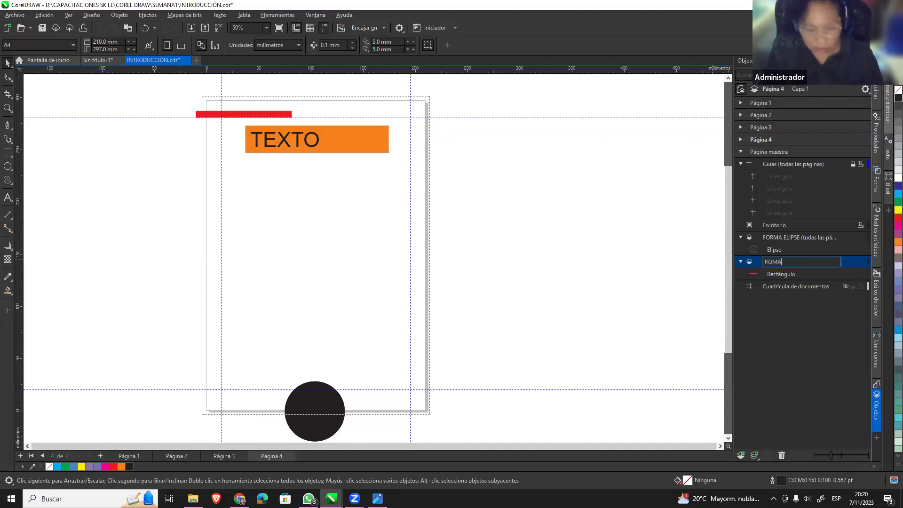
{"action": "key", "text": "BackSpace"}
{"action": "key", "text": "BackSpace"}
{"action": "key", "text": "BackSpace"}
{"action": "type", "text": "FO"}
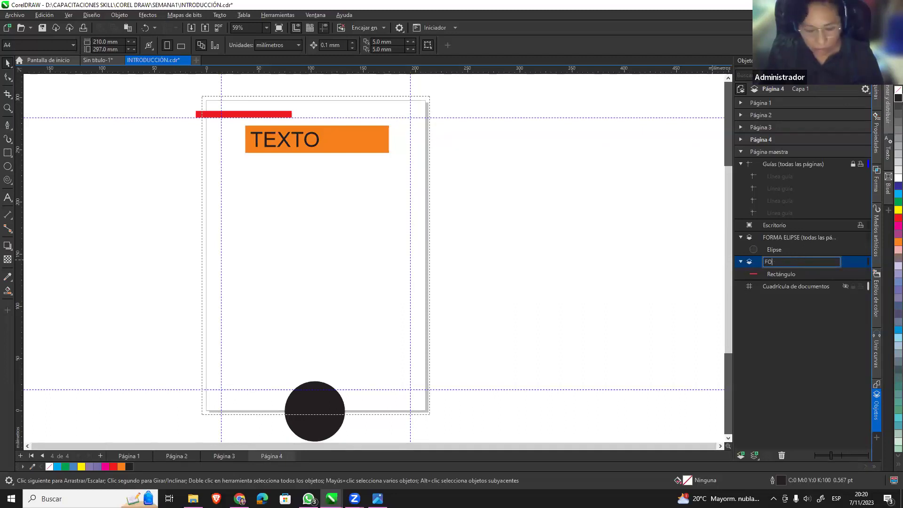
{"action": "type", "text": "RMA ROJO"}
{"action": "key", "text": "Return"}
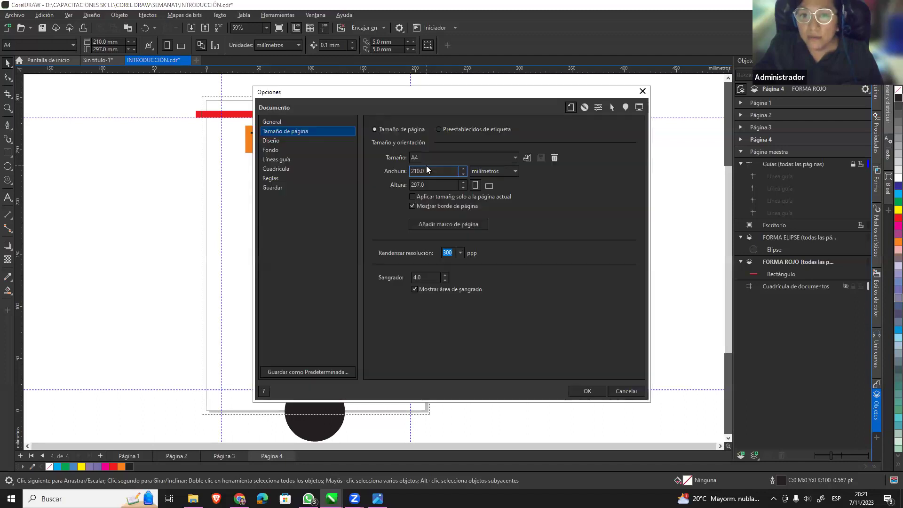
{"action": "left_click", "coordinate": [293, 158]}
{"action": "left_click", "coordinate": [542, 120]}
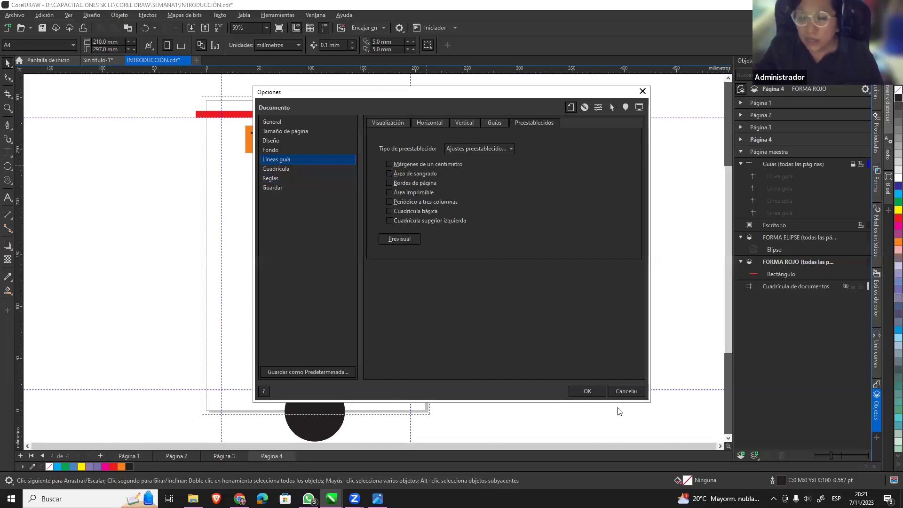
{"action": "left_click", "coordinate": [627, 392]}
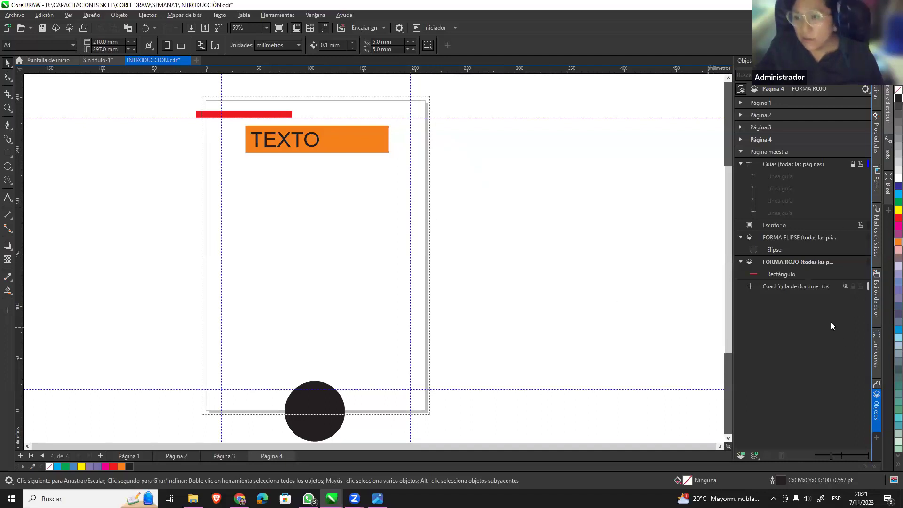
Unlock the guides layer and pull a vertical guideline to the page centre.
{"action": "left_click", "coordinate": [805, 163]}
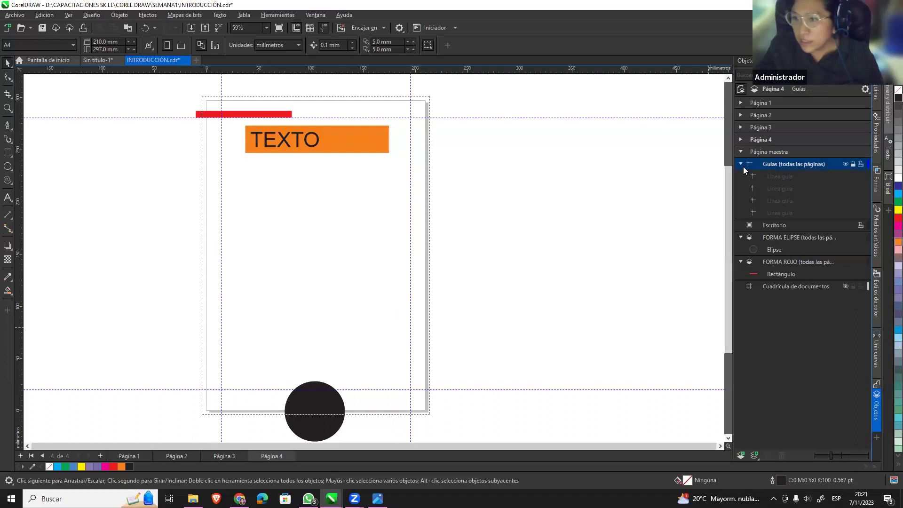
{"action": "mouse_move", "coordinate": [833, 165]}
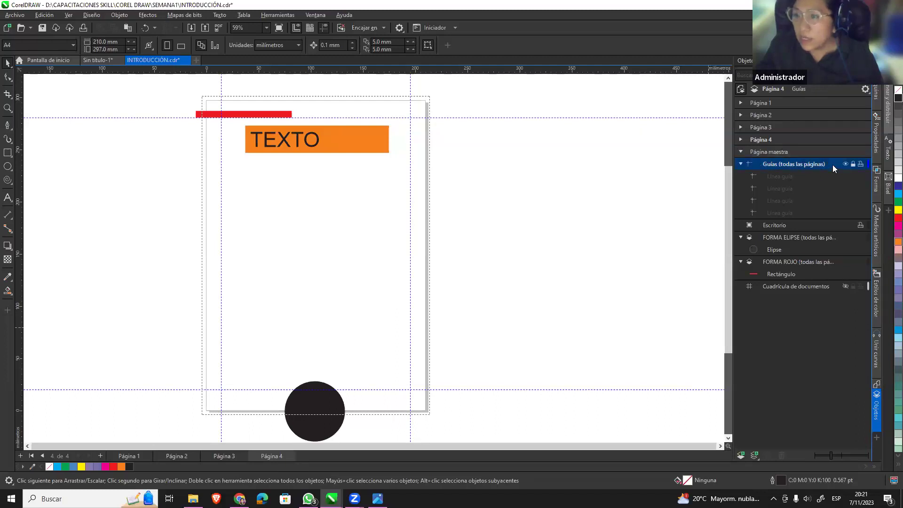
{"action": "left_click", "coordinate": [853, 164]}
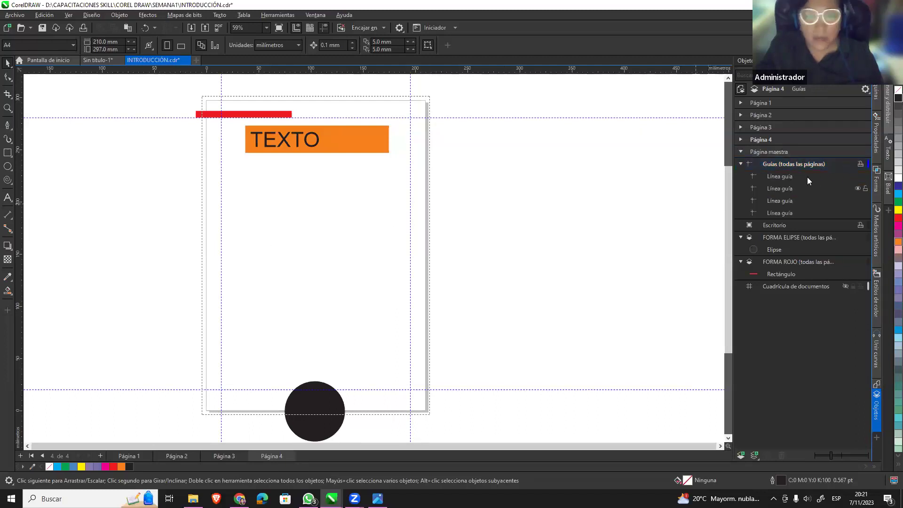
{"action": "left_click", "coordinate": [833, 163]}
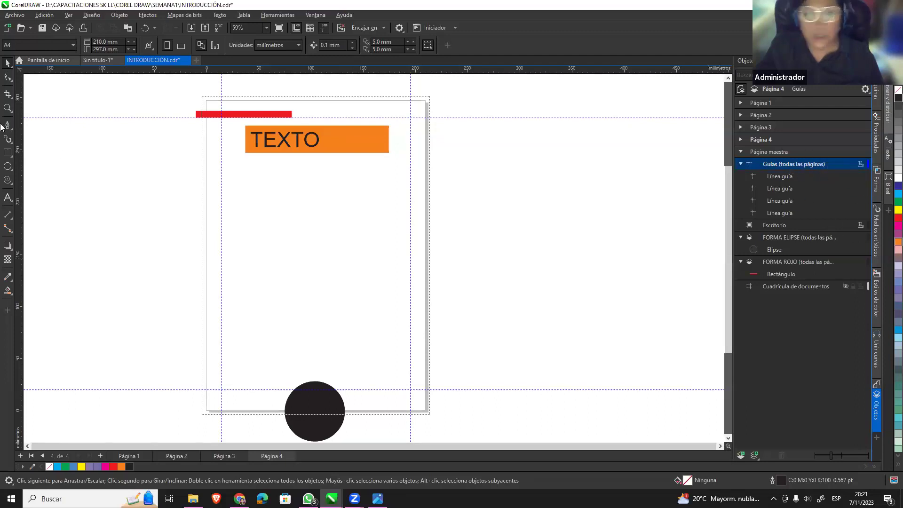
{"action": "left_click_drag", "start_coordinate": [197, 229], "coordinate": [314, 272]}
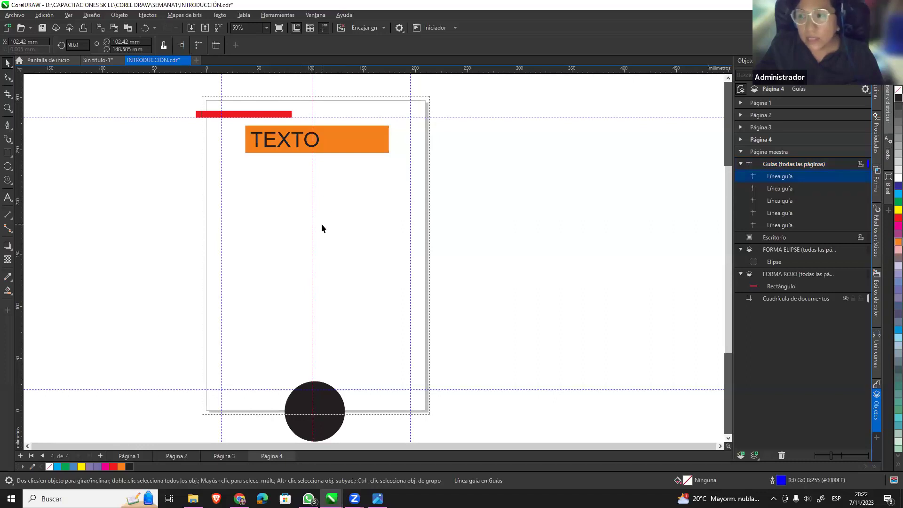
{"action": "left_click", "coordinate": [313, 170]}
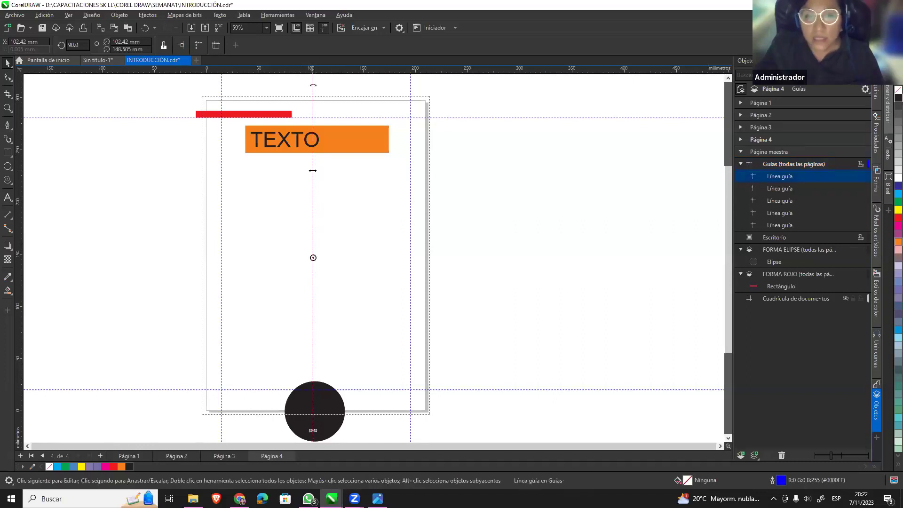
{"action": "key", "text": "Return"}
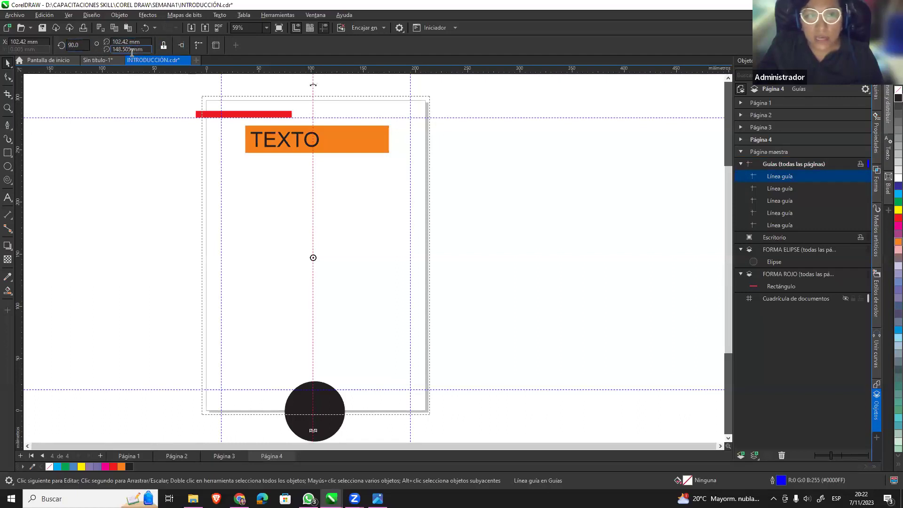
Rotate the guideline through 45°, 60° and 180° to a final 210° angle.
{"action": "left_click_drag", "start_coordinate": [82, 45], "coordinate": [56, 45]}
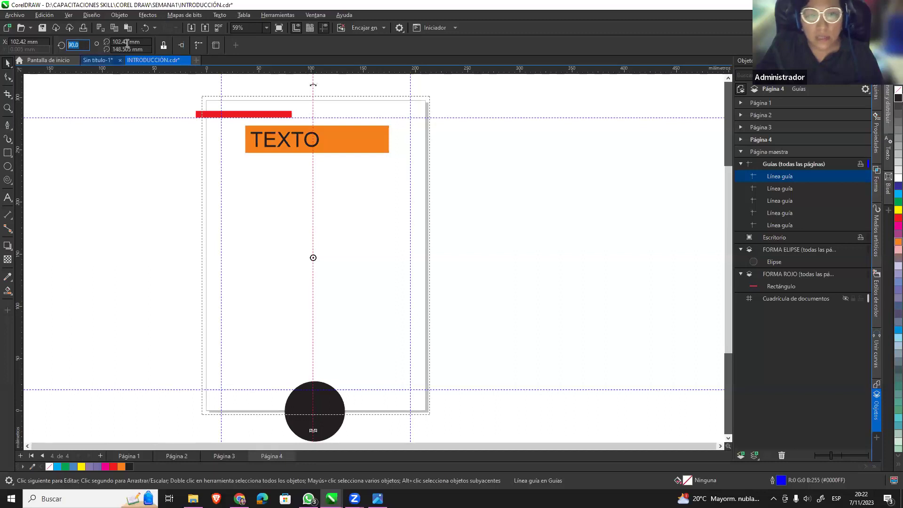
{"action": "mouse_move", "coordinate": [97, 60]}
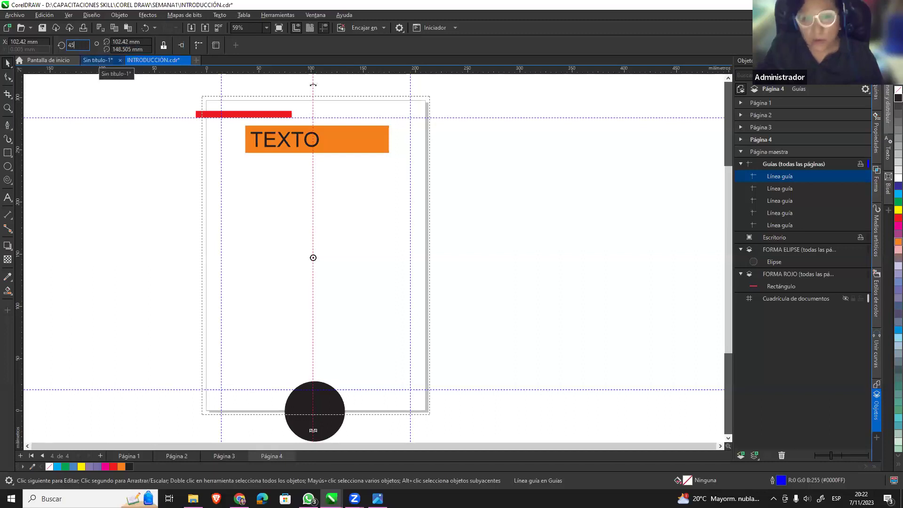
{"action": "type", "text": "45"}
{"action": "key", "text": "Return"}
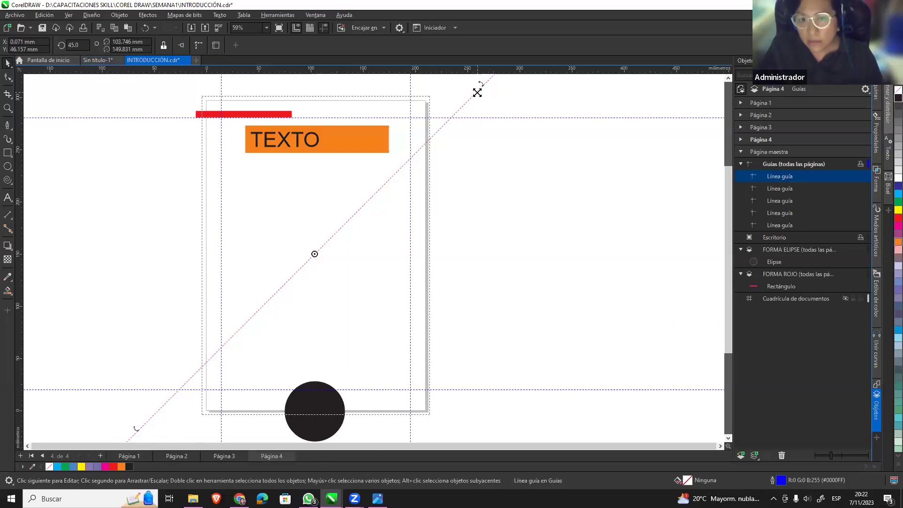
{"action": "double_click", "coordinate": [74, 44]}
{"action": "type", "text": "60"}
{"action": "key", "text": "Return"}
{"action": "type", "text": "180"}
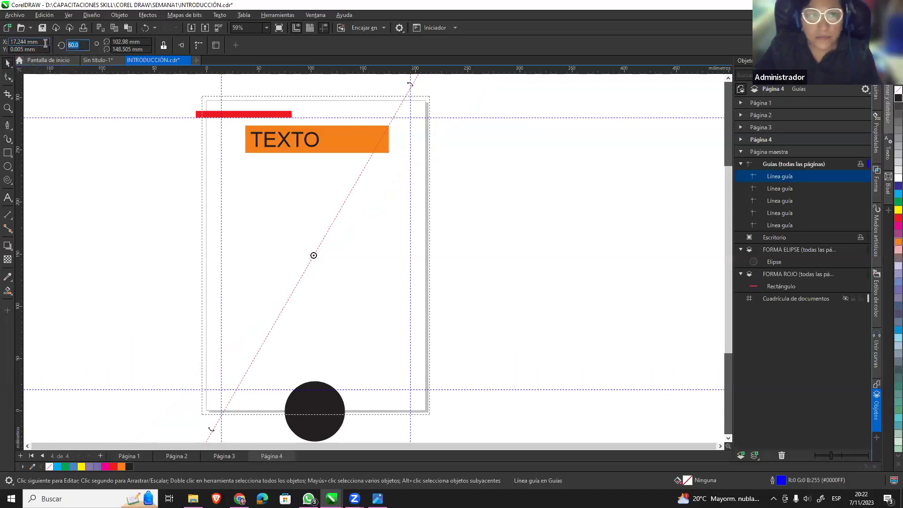
{"action": "key", "text": "Return"}
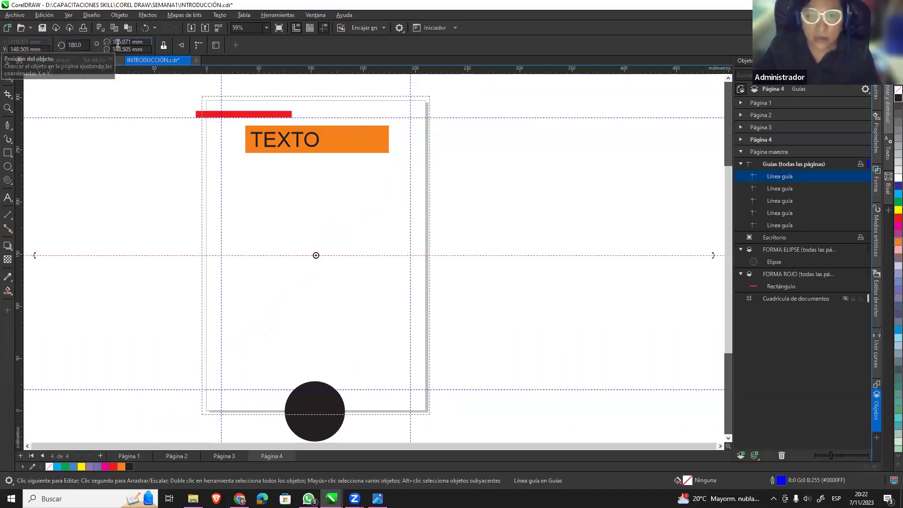
{"action": "double_click", "coordinate": [75, 45]}
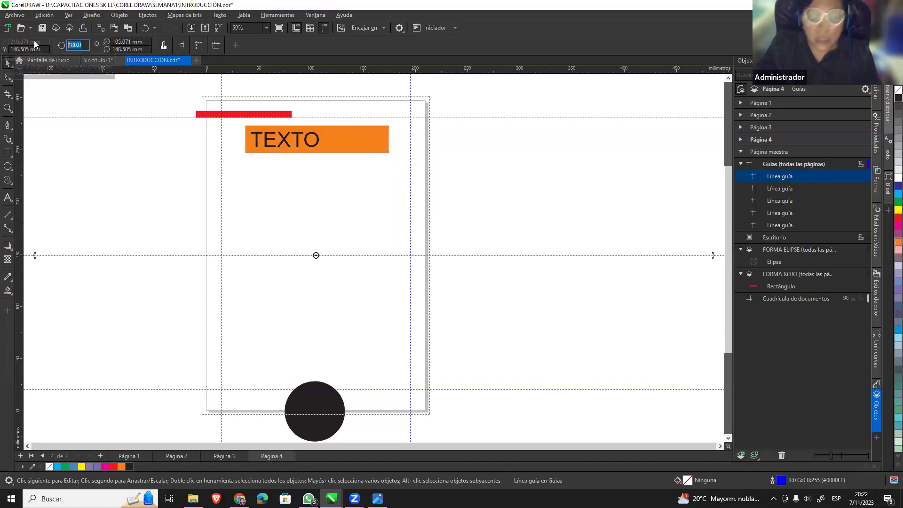
{"action": "type", "text": "210"}
{"action": "key", "text": "Return"}
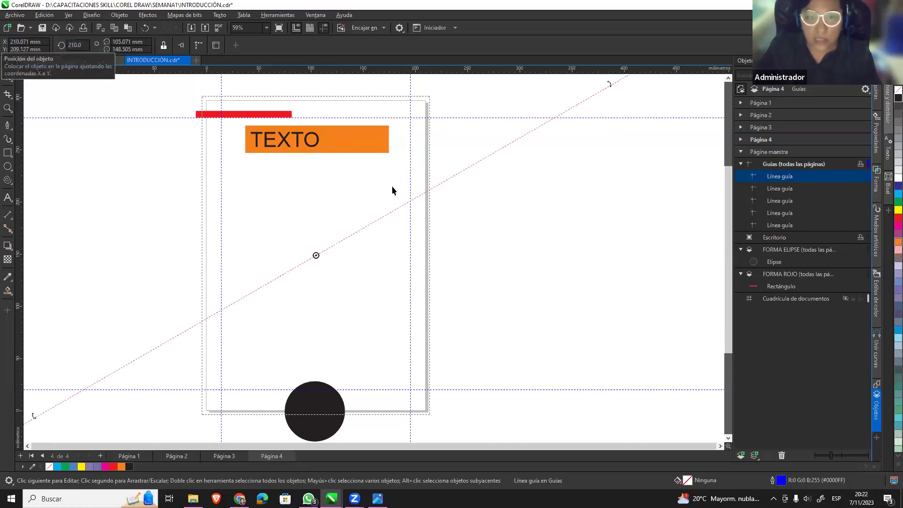
{"action": "left_click", "coordinate": [579, 108]}
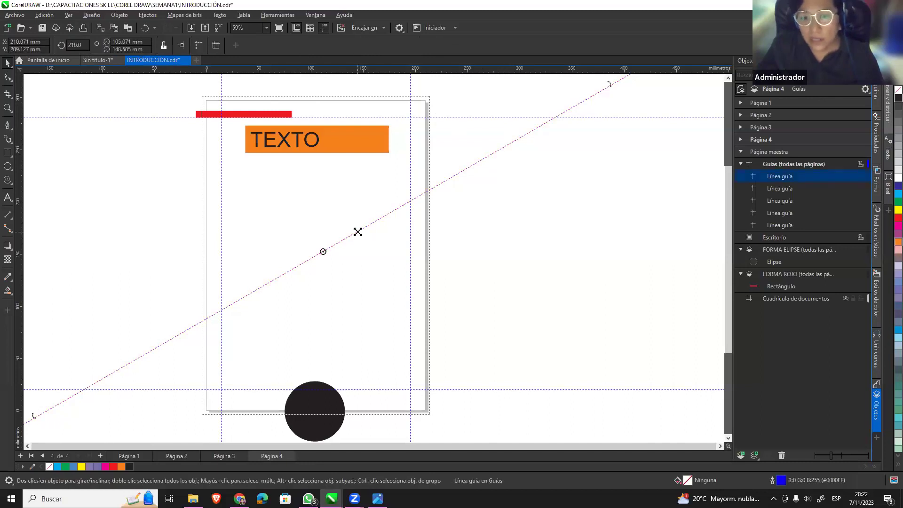
Drag-rotate the diagonal guideline, delete it, then open the Ventana menu.
{"action": "left_click_drag", "start_coordinate": [611, 86], "coordinate": [601, 318]}
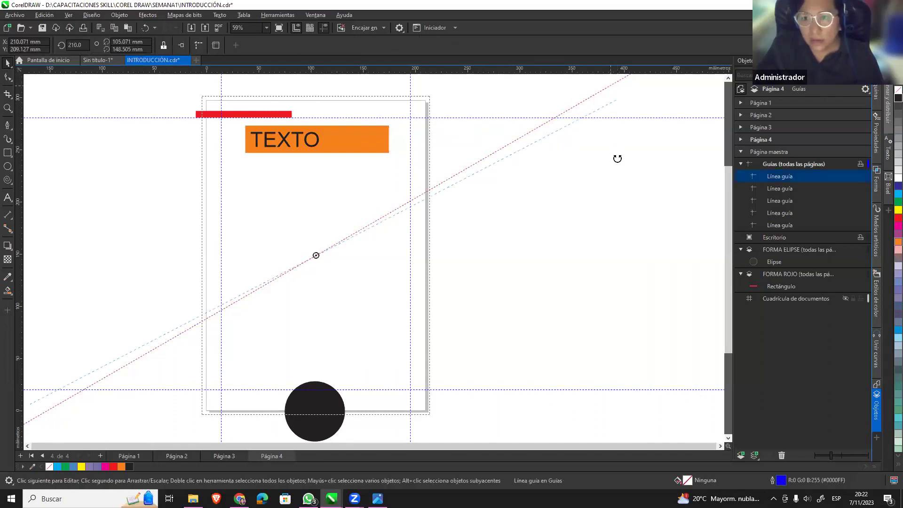
{"action": "mouse_move", "coordinate": [575, 362]}
{"action": "left_mouse_down"}
{"action": "mouse_move", "coordinate": [520, 419]}
{"action": "mouse_move", "coordinate": [554, 272]}
{"action": "mouse_move", "coordinate": [552, 221]}
{"action": "mouse_move", "coordinate": [527, 165]}
{"action": "left_mouse_up"}
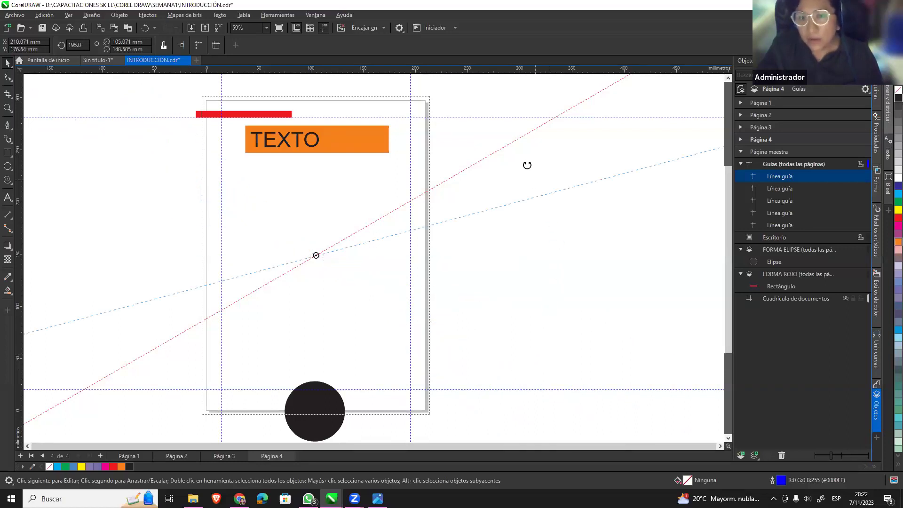
{"action": "mouse_move", "coordinate": [480, 144]}
{"action": "left_mouse_down"}
{"action": "mouse_move", "coordinate": [437, 133]}
{"action": "mouse_move", "coordinate": [453, 121]}
{"action": "mouse_move", "coordinate": [372, 102]}
{"action": "mouse_move", "coordinate": [267, 117]}
{"action": "mouse_move", "coordinate": [188, 237]}
{"action": "left_mouse_up"}
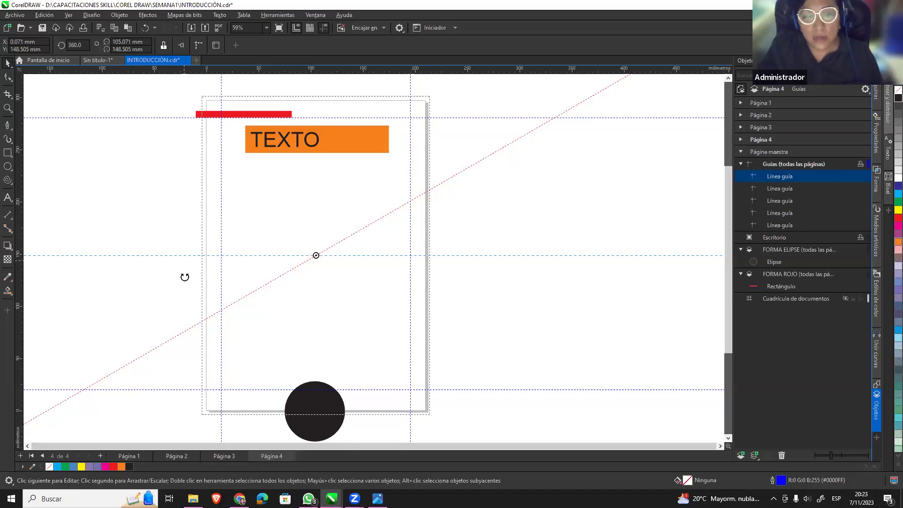
{"action": "mouse_move", "coordinate": [190, 297]}
{"action": "left_mouse_down"}
{"action": "mouse_move", "coordinate": [220, 336]}
{"action": "mouse_move", "coordinate": [281, 369]}
{"action": "mouse_move", "coordinate": [372, 374]}
{"action": "left_mouse_up"}
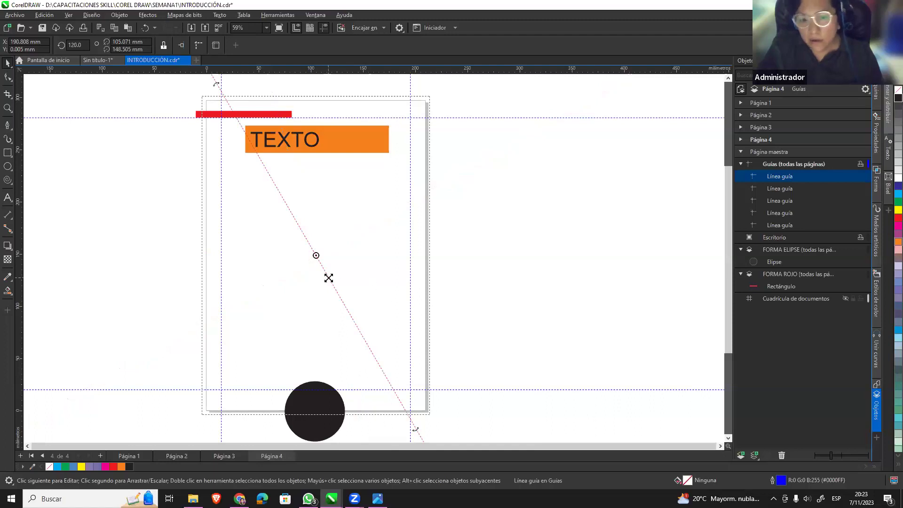
{"action": "key", "text": "Delete"}
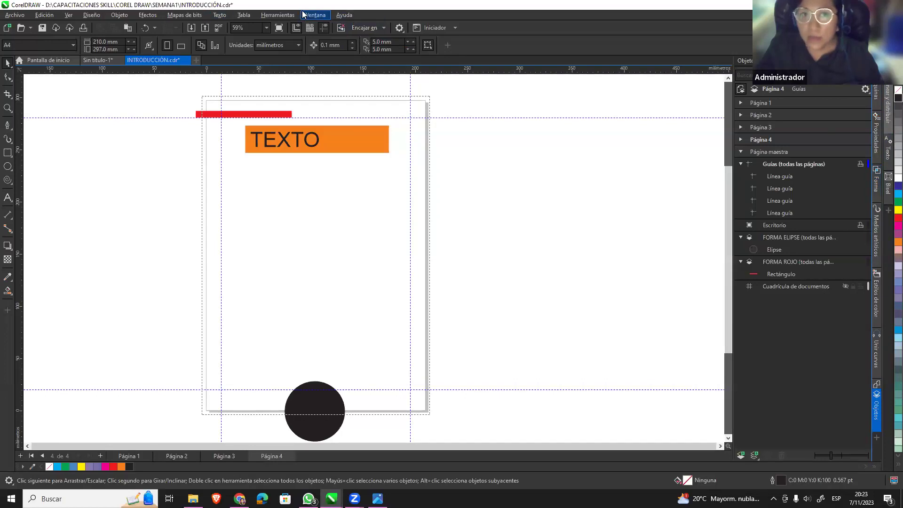
{"action": "left_click", "coordinate": [322, 16]}
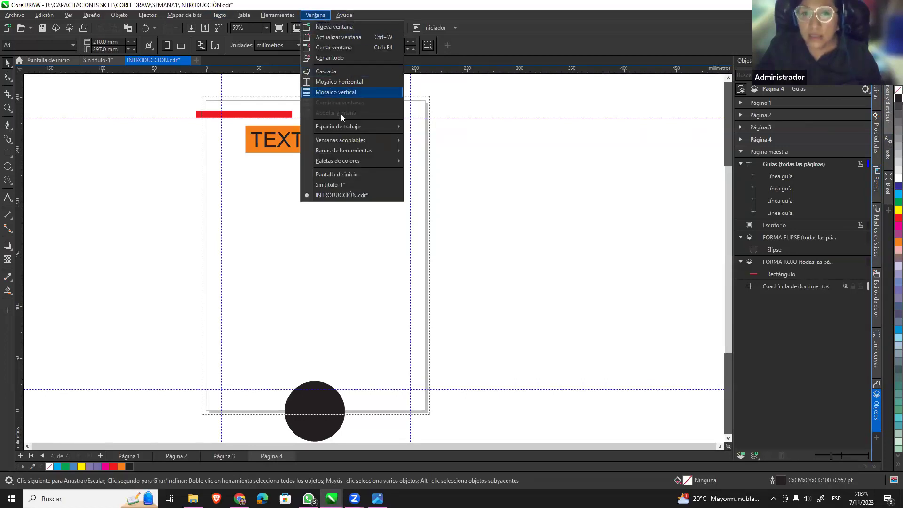
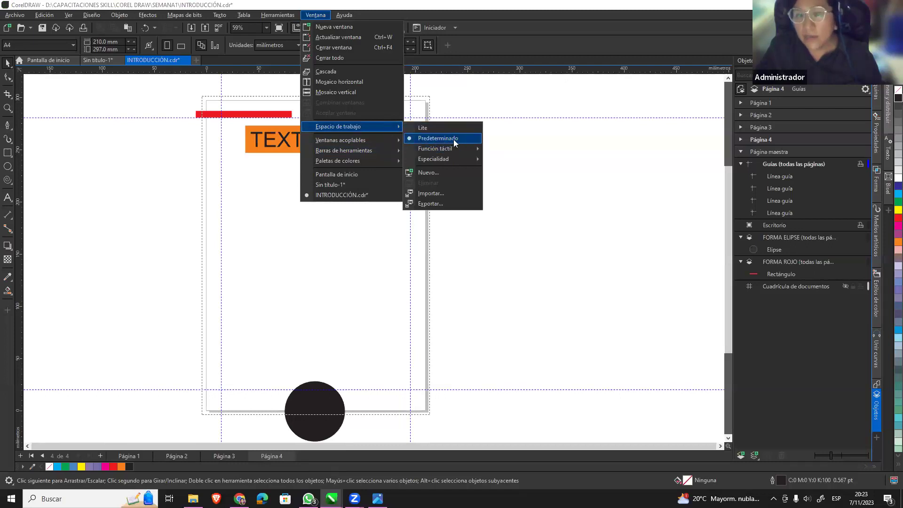
Dismiss the workspace prompt and toggle the Color Styles, Artistic Media and Objects dockers.
{"action": "left_click", "coordinate": [453, 139]}
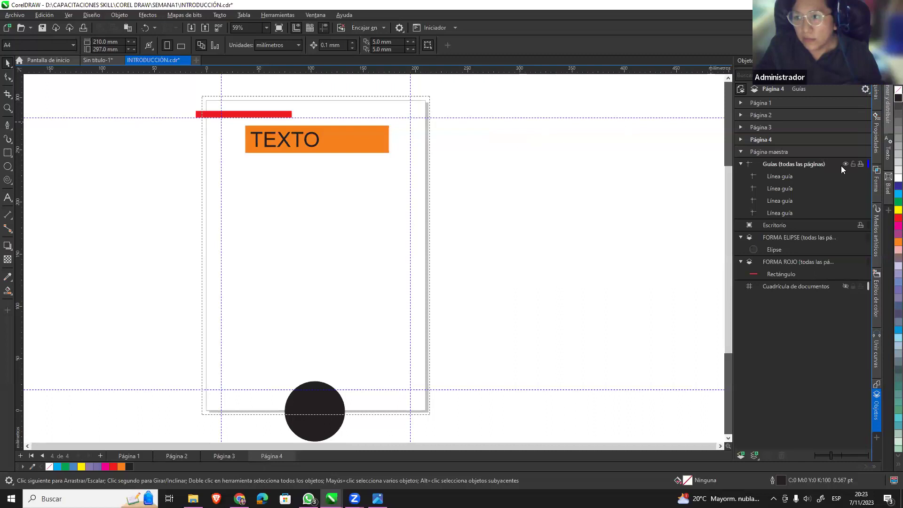
{"action": "left_click", "coordinate": [877, 289]}
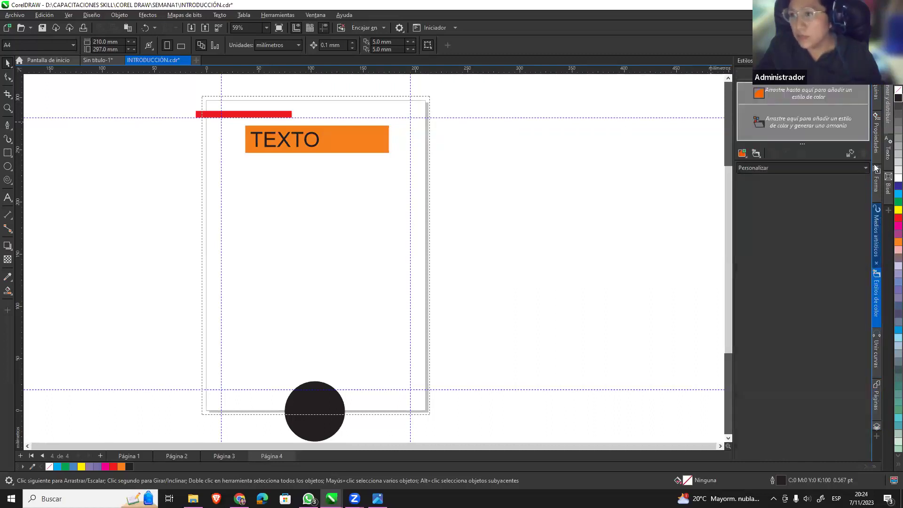
{"action": "left_click", "coordinate": [876, 233]}
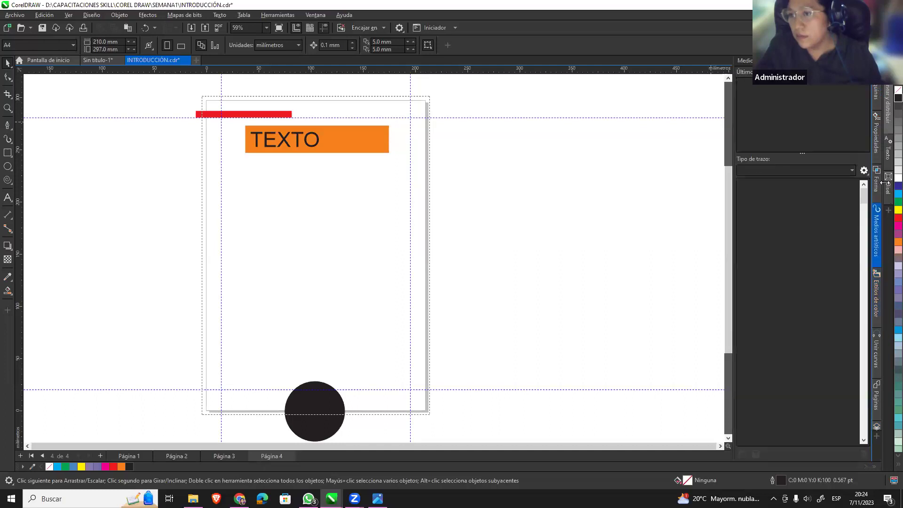
{"action": "left_click", "coordinate": [877, 400]}
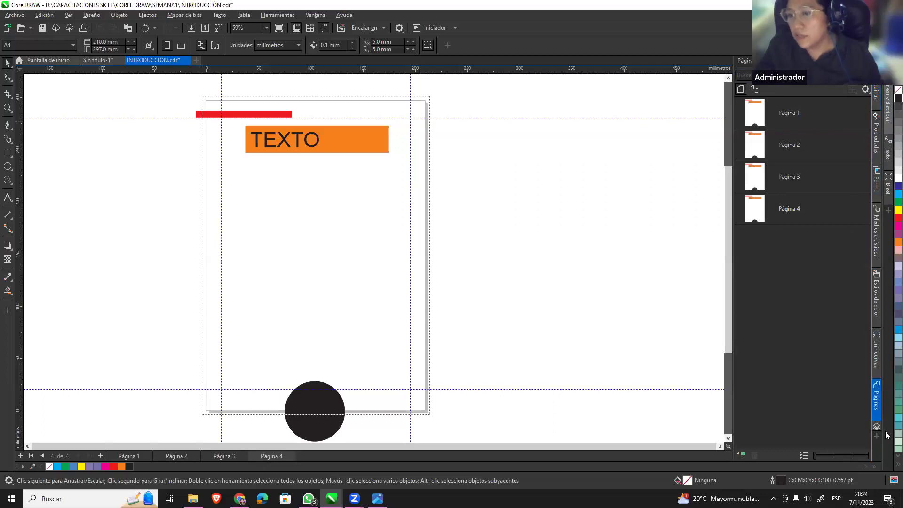
{"action": "left_click", "coordinate": [315, 18]}
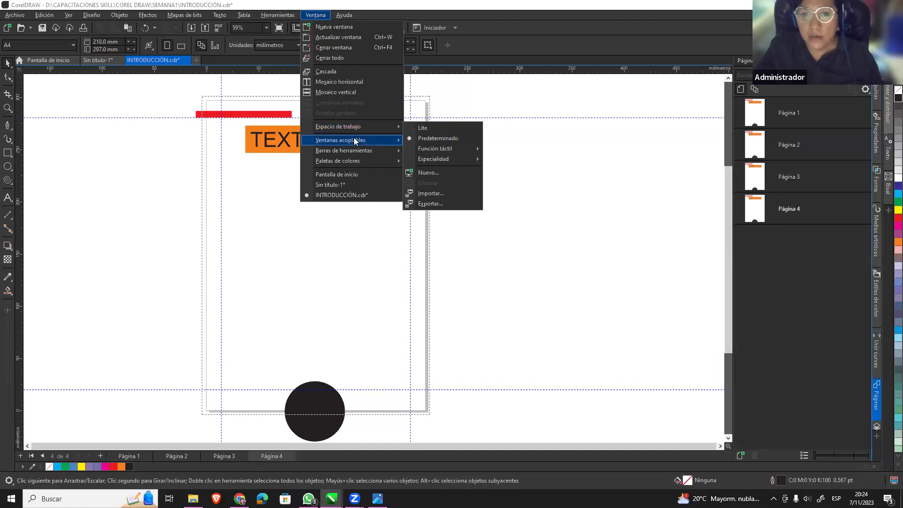
{"action": "mouse_move", "coordinate": [341, 140]}
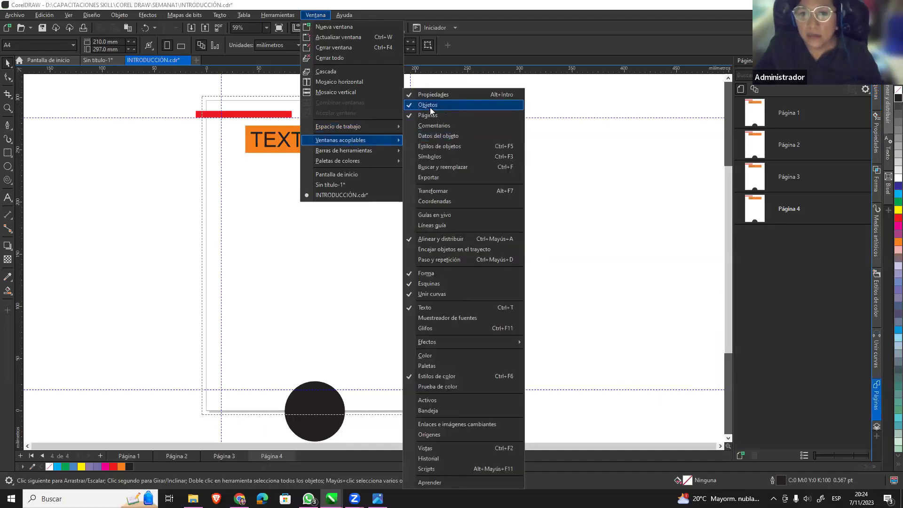
{"action": "left_click", "coordinate": [430, 105]}
{"action": "left_click", "coordinate": [315, 14]}
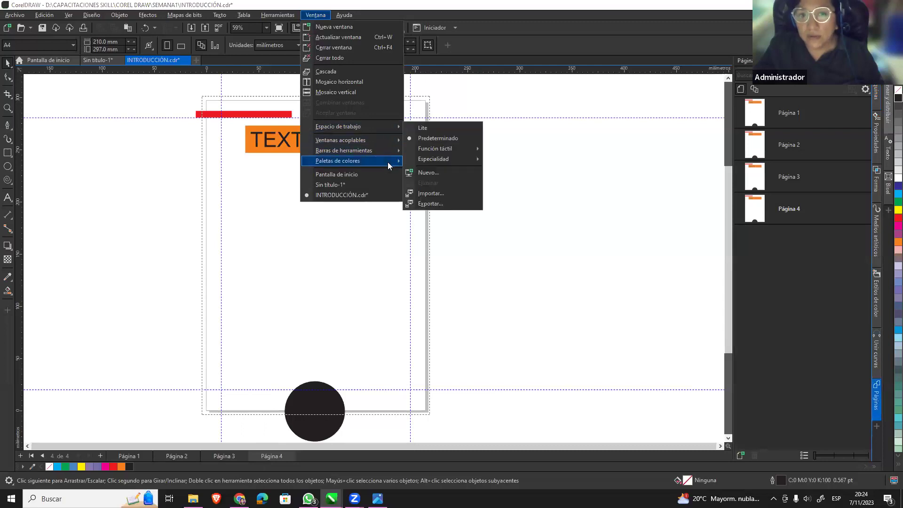
{"action": "left_click", "coordinate": [430, 106]}
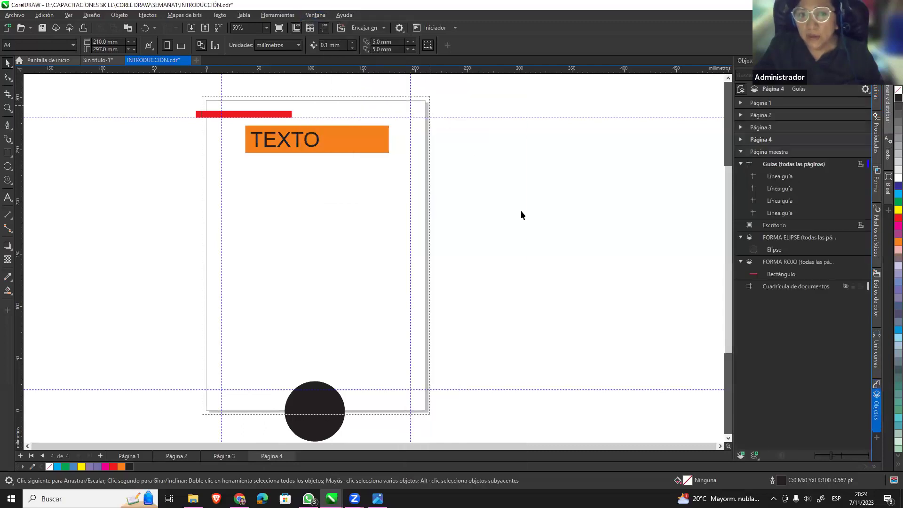
Cycle through the Objects, Corners, Properties and Join Curves dockers to the Pages docker.
{"action": "left_click", "coordinate": [877, 402]}
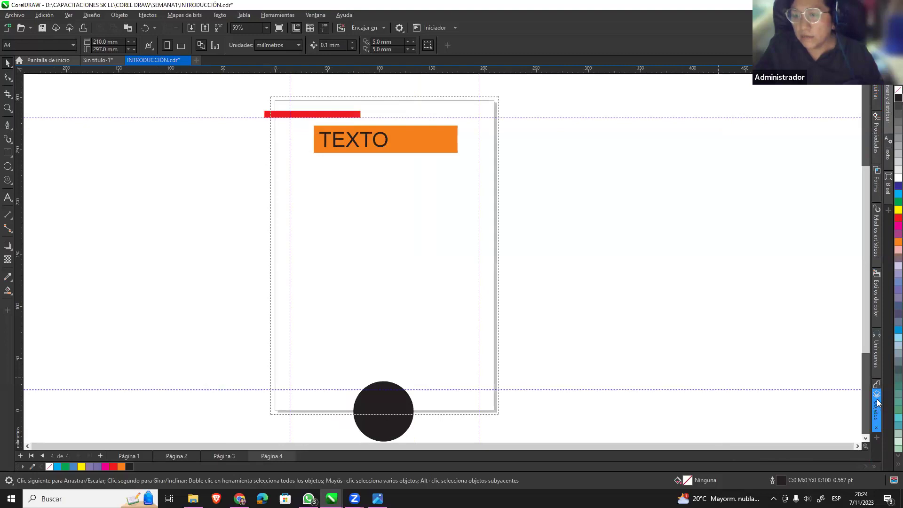
{"action": "left_click", "coordinate": [877, 402]}
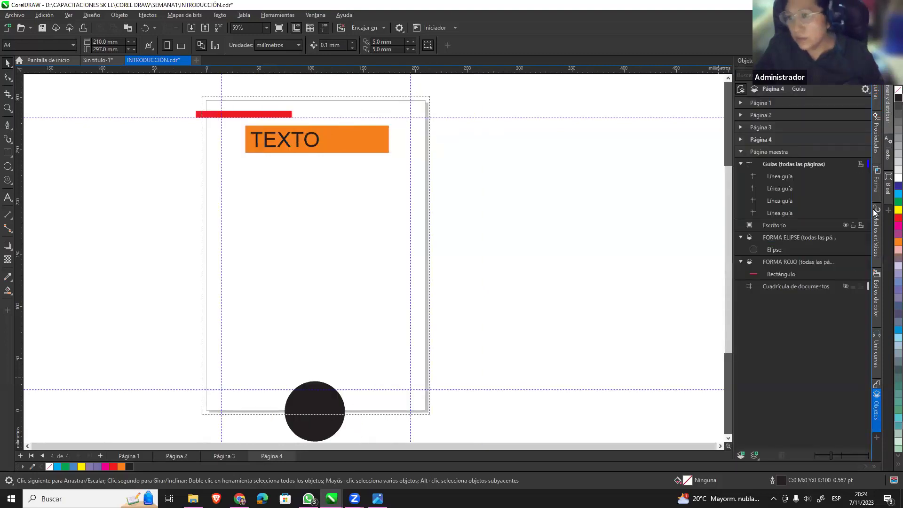
{"action": "left_click", "coordinate": [876, 92]}
{"action": "left_click", "coordinate": [877, 113]}
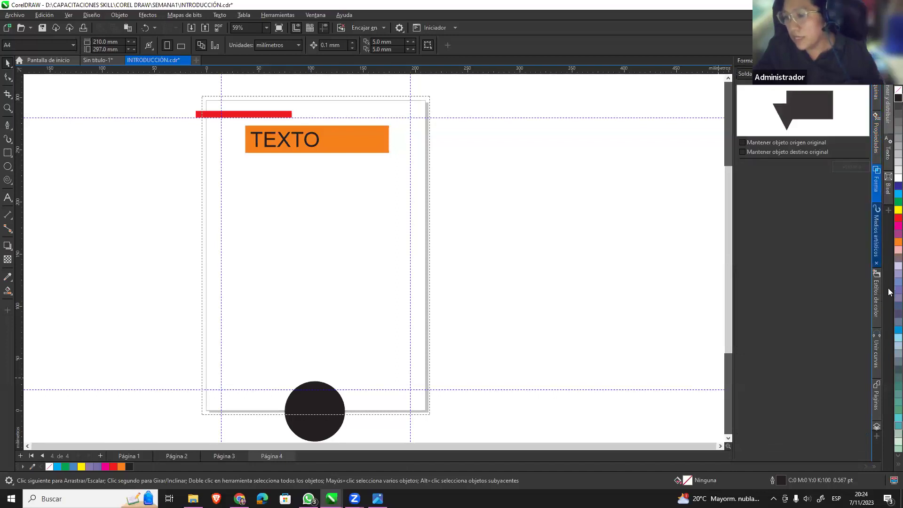
{"action": "left_click", "coordinate": [876, 352]}
{"action": "mouse_move", "coordinate": [876, 295]}
{"action": "mouse_move", "coordinate": [876, 353]}
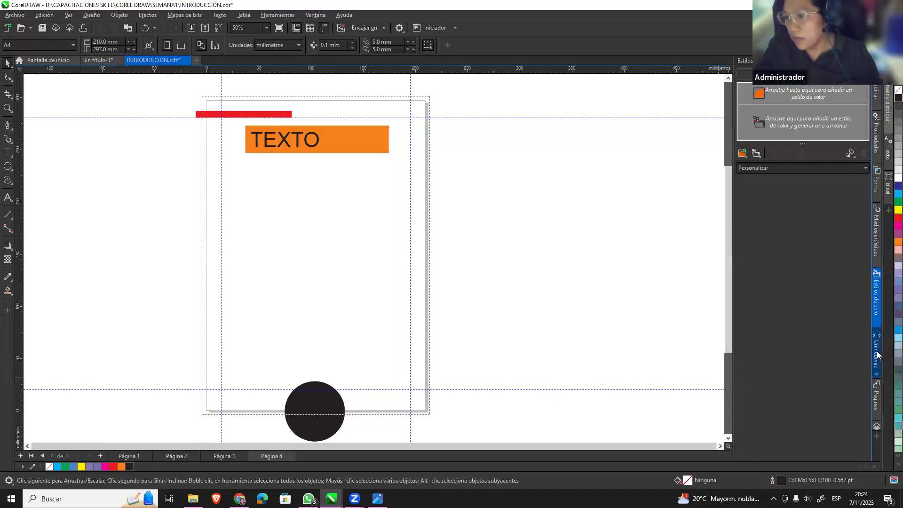
{"action": "left_click", "coordinate": [878, 403]}
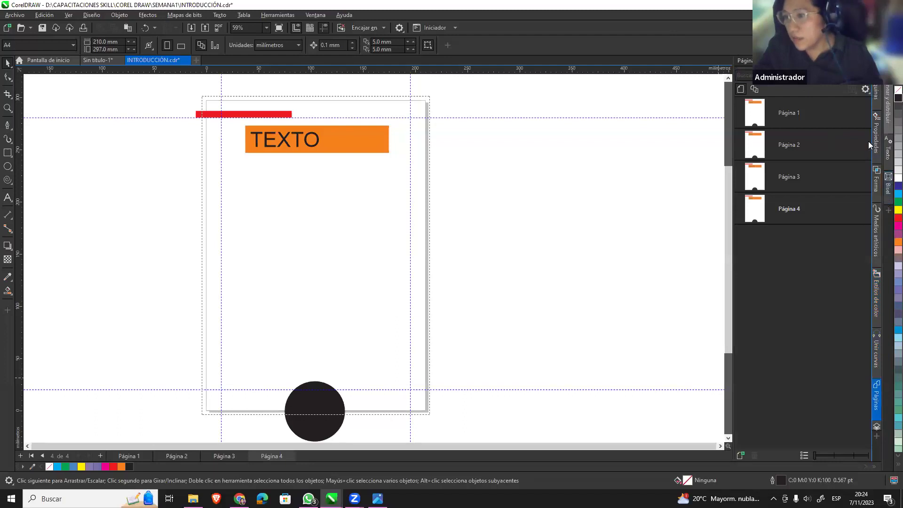
{"action": "mouse_move", "coordinate": [888, 198]}
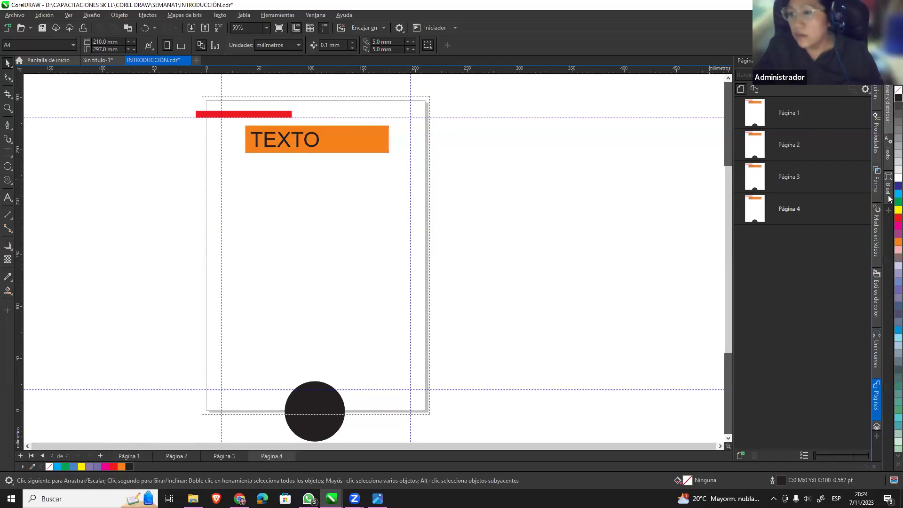
Undock and close the Medios artísticos and Estilos de color dockers.
{"action": "left_click", "coordinate": [875, 232]}
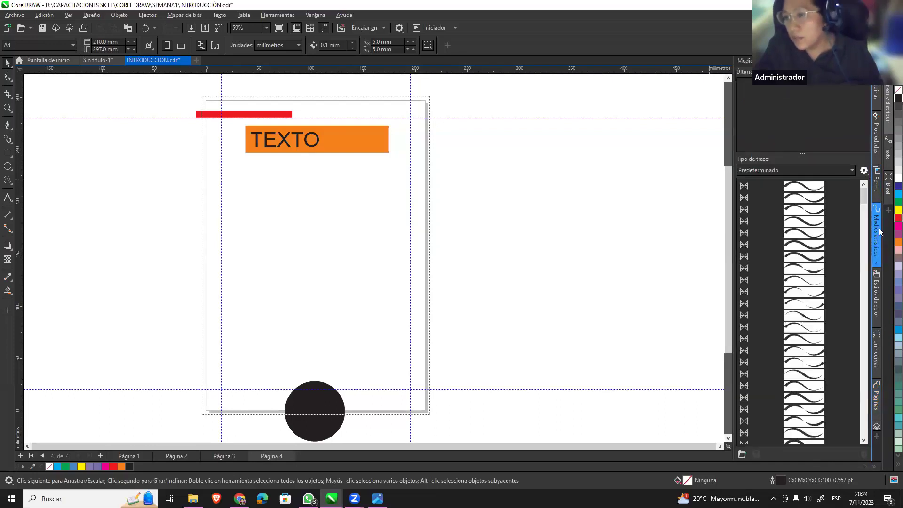
{"action": "left_click_drag", "start_coordinate": [806, 233], "coordinate": [648, 236]}
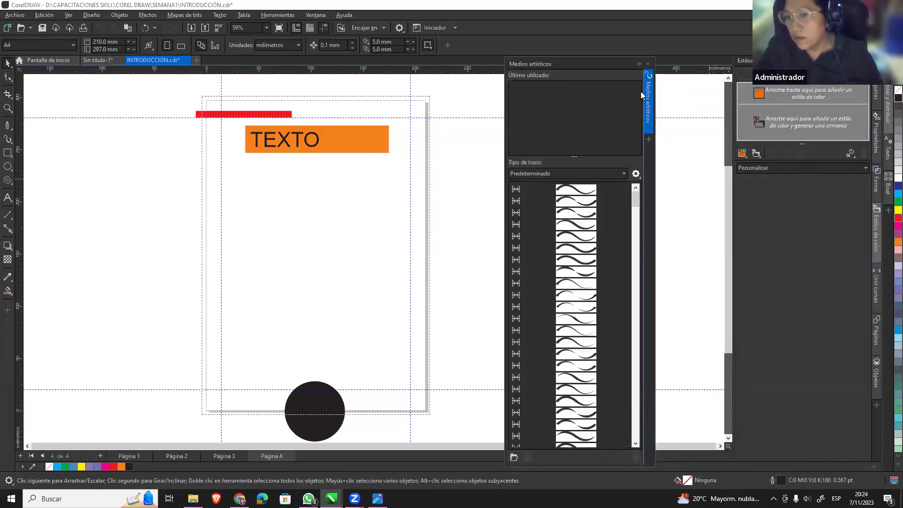
{"action": "left_click", "coordinate": [649, 64]}
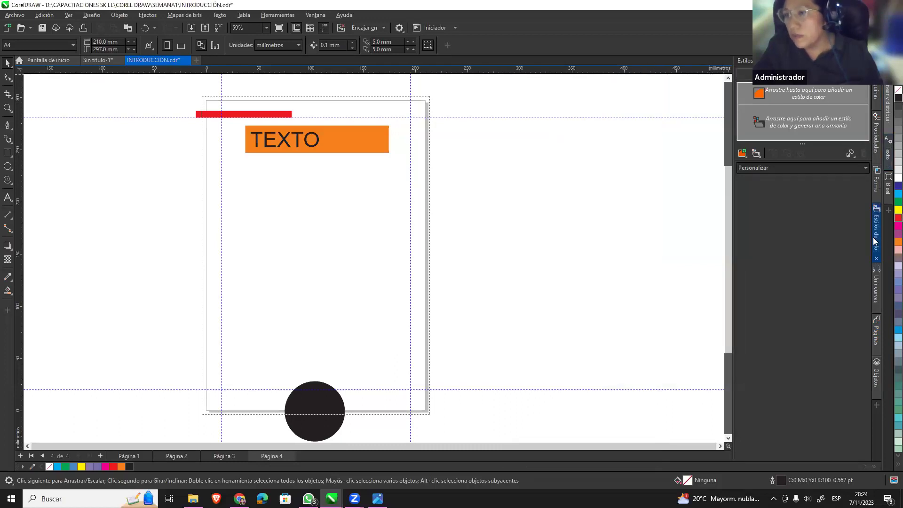
{"action": "left_click_drag", "start_coordinate": [878, 204], "coordinate": [578, 229]}
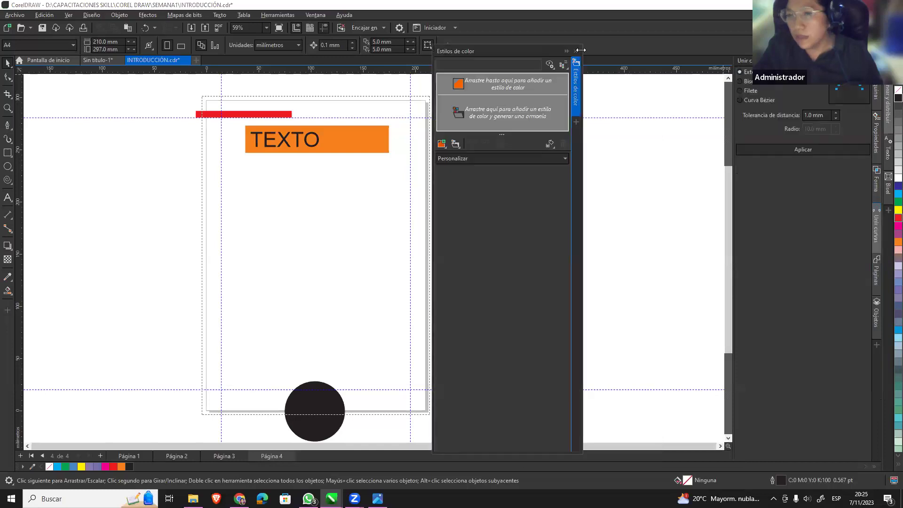
{"action": "left_click", "coordinate": [570, 64]}
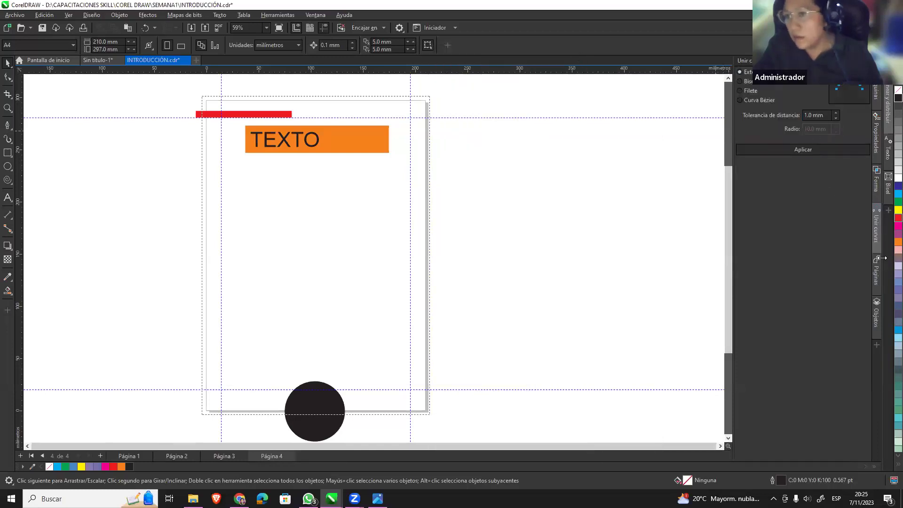
Show the Páginas docker and scroll to list all four page thumbnails.
{"action": "left_click", "coordinate": [877, 323]}
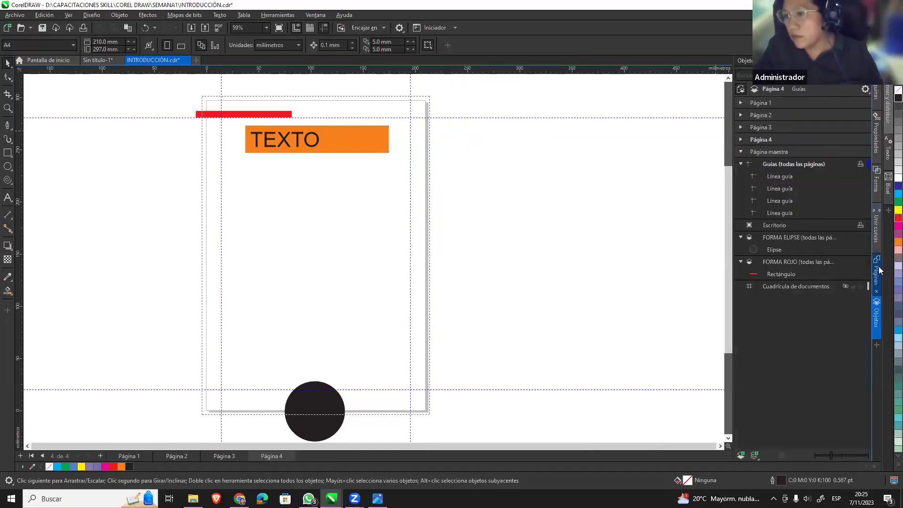
{"action": "left_click", "coordinate": [874, 268]}
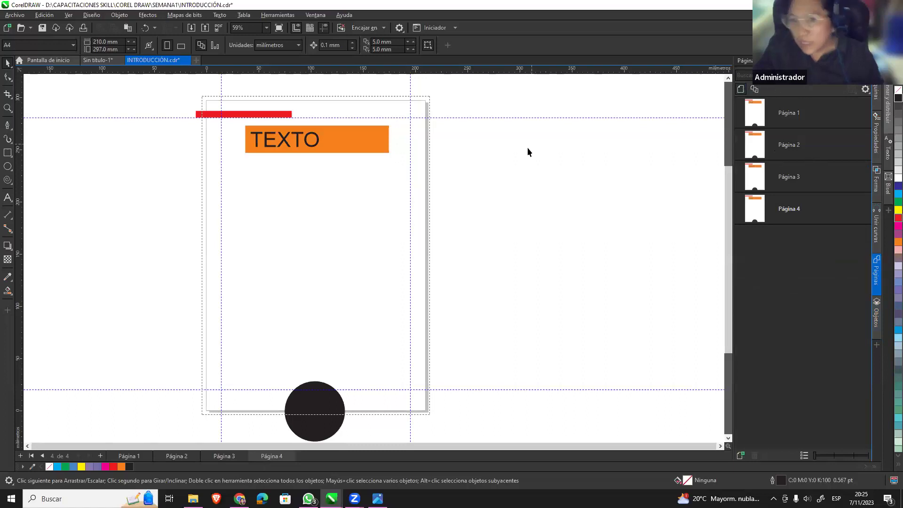
{"action": "scroll", "coordinate": [478, 241], "scroll_direction": "down", "scroll_amount": 2}
{"action": "scroll", "coordinate": [548, 309], "scroll_direction": "down", "scroll_amount": 1}
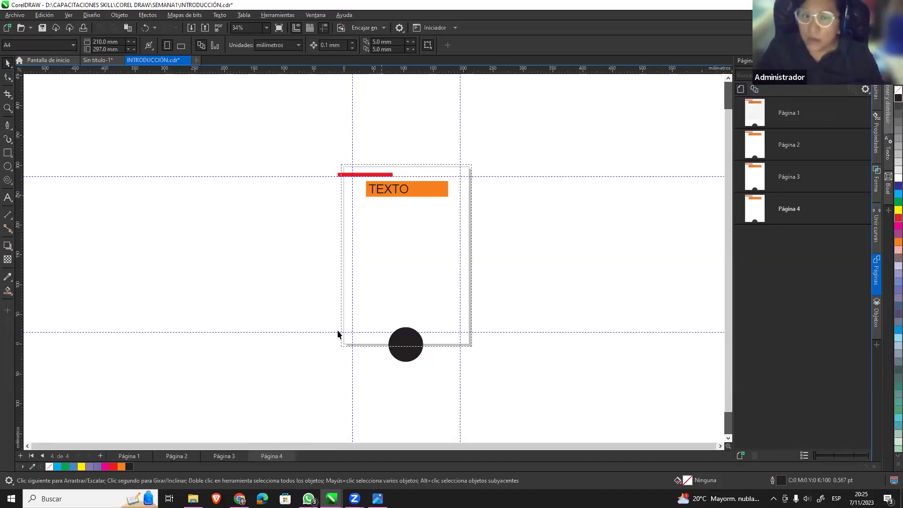
Make the TEXTO bar on Página 4 blue.
{"action": "left_click", "coordinate": [155, 456]}
{"action": "left_click", "coordinate": [177, 456]}
{"action": "left_click", "coordinate": [224, 456]}
{"action": "left_click", "coordinate": [266, 456]}
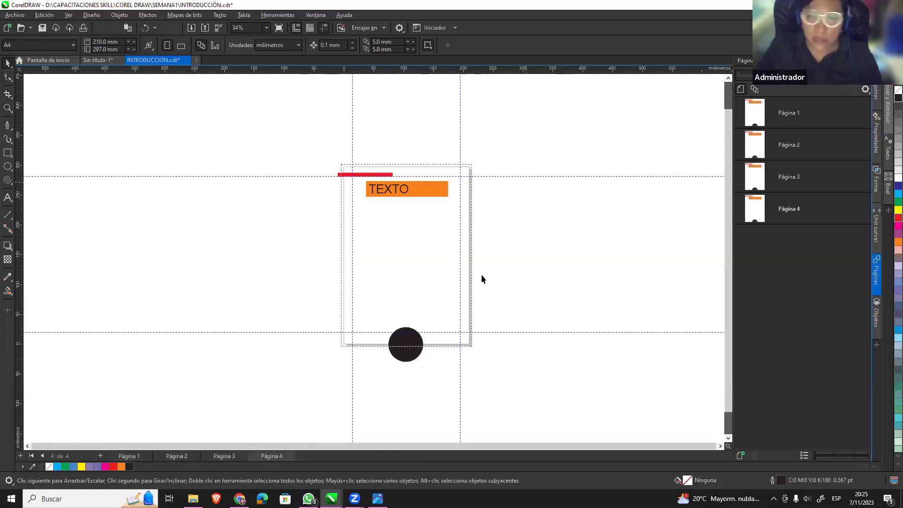
{"action": "left_click", "coordinate": [435, 186]}
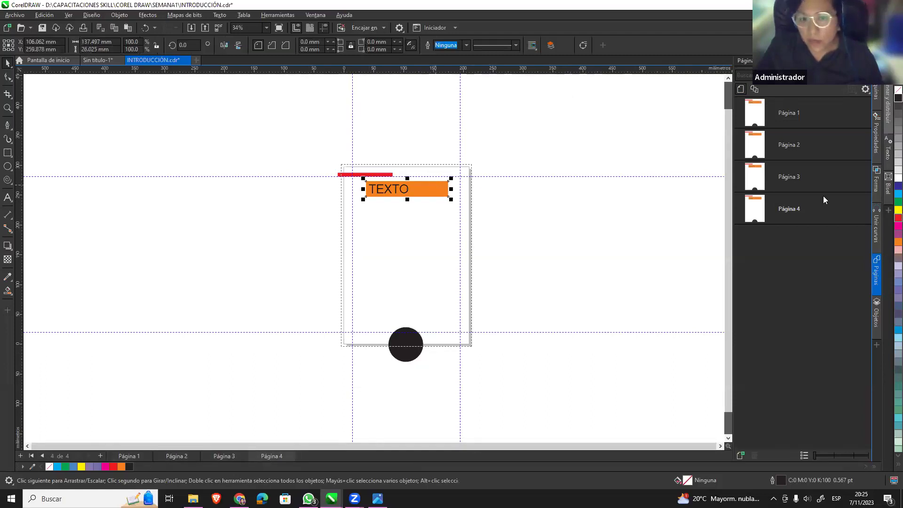
{"action": "left_click", "coordinate": [898, 218]}
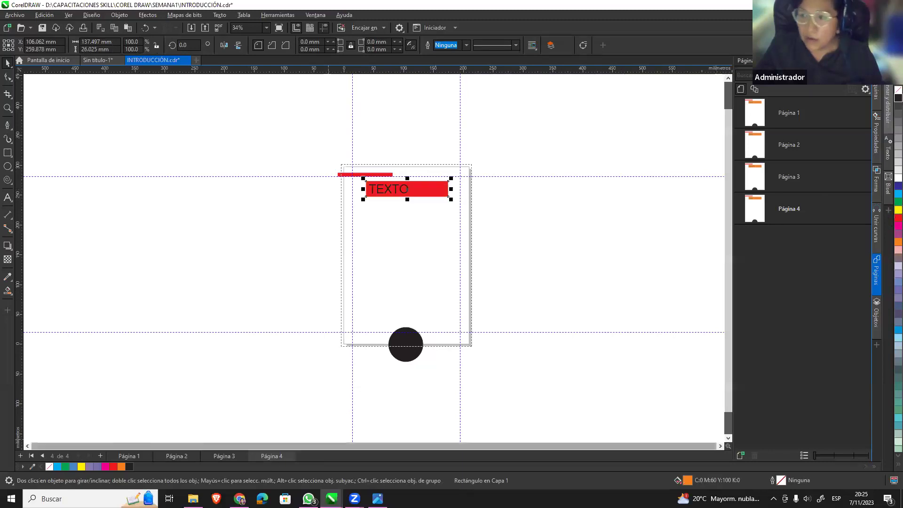
{"action": "left_click", "coordinate": [898, 329]}
Color the TEXTO bar green on Página 3 and yellow on Página 2.
{"action": "left_click", "coordinate": [227, 456]}
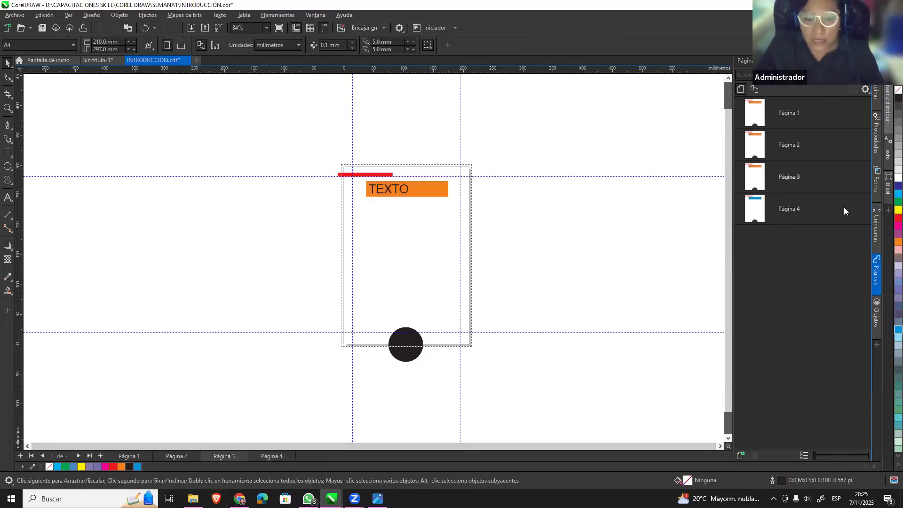
{"action": "left_click", "coordinate": [435, 186]}
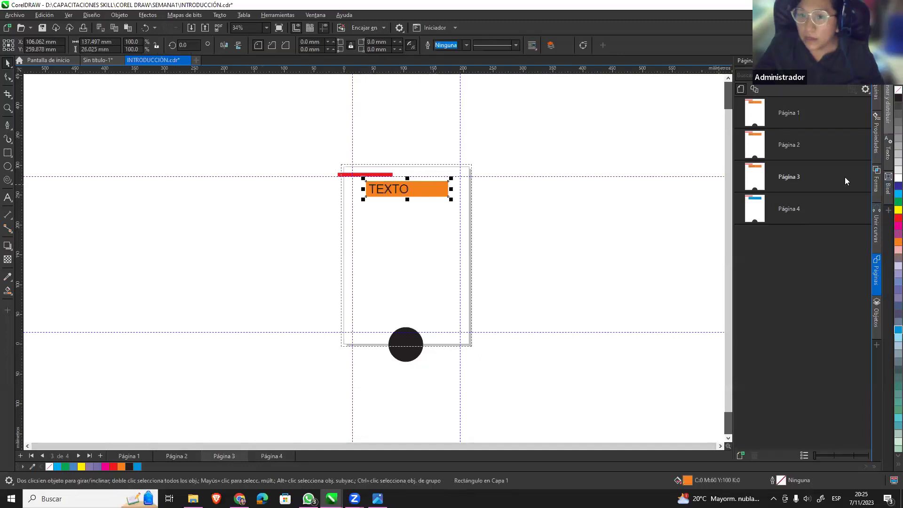
{"action": "left_click", "coordinate": [899, 202]}
{"action": "left_click", "coordinate": [183, 456]}
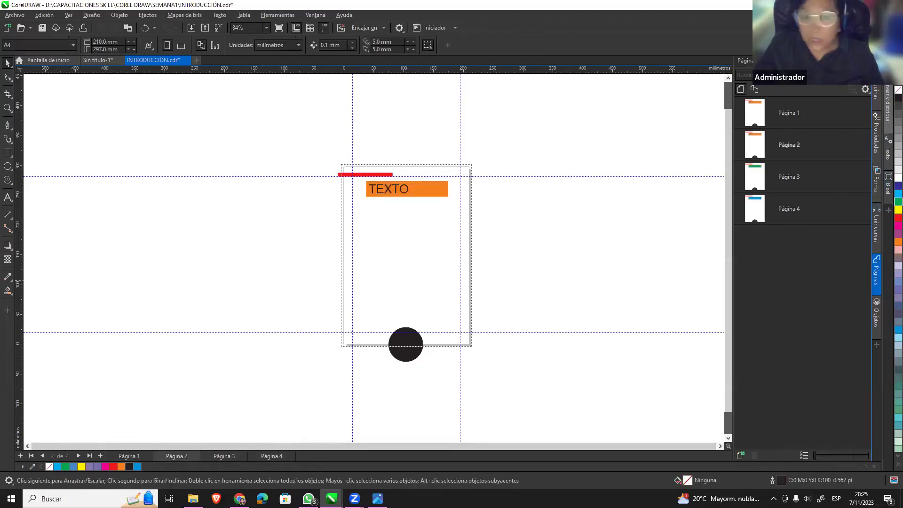
{"action": "left_click", "coordinate": [424, 193]}
{"action": "left_click", "coordinate": [898, 210]}
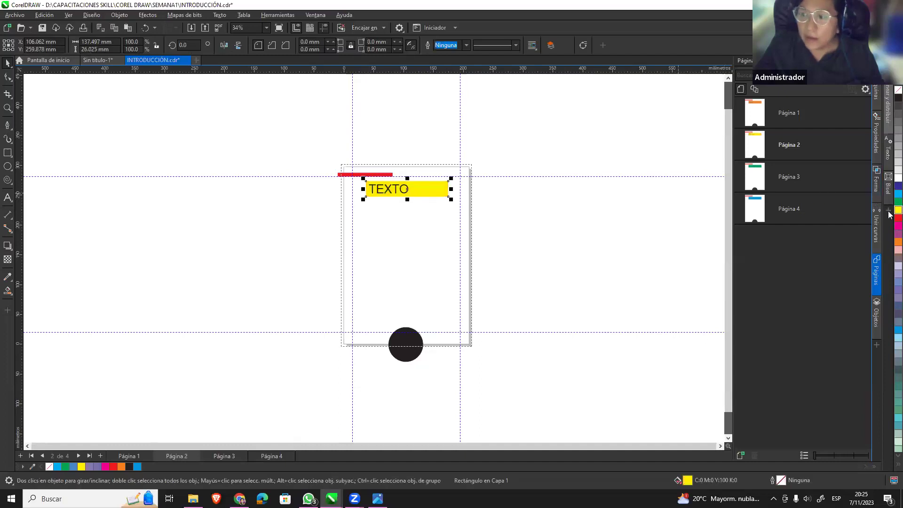
Review Páginas 1 and 2, then return to Página 4.
{"action": "left_click", "coordinate": [136, 456]}
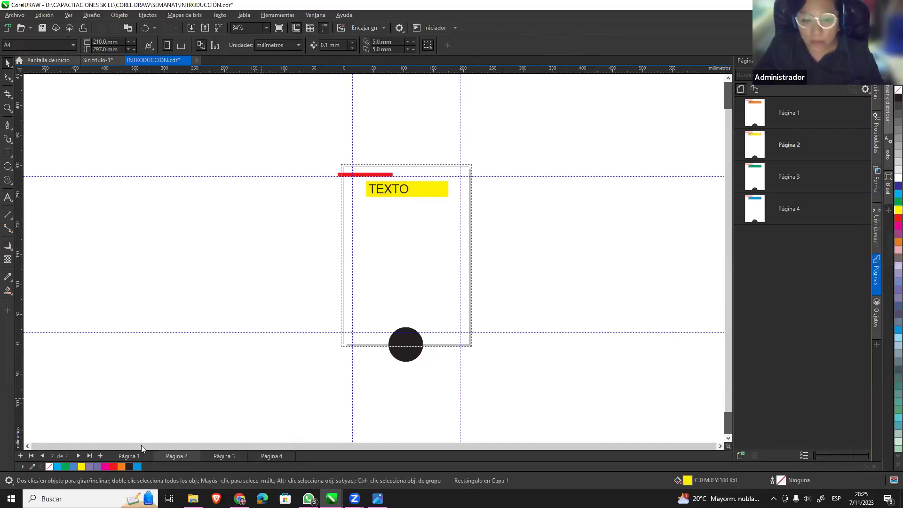
{"action": "left_click", "coordinate": [169, 455]}
{"action": "right_click", "coordinate": [238, 459]}
{"action": "left_click", "coordinate": [268, 458]}
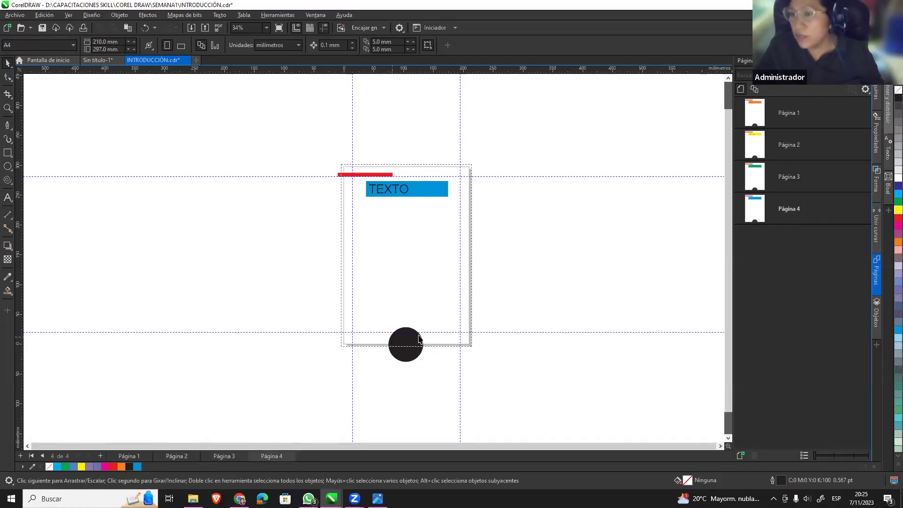
View all four pages side by side, then return to single-page Página 4.
{"action": "scroll", "coordinate": [478, 318], "scroll_direction": "down", "scroll_amount": 2}
{"action": "scroll", "coordinate": [585, 351], "scroll_direction": "up", "scroll_amount": 2}
{"action": "scroll", "coordinate": [585, 351], "scroll_direction": "down", "scroll_amount": 3}
{"action": "scroll", "coordinate": [581, 343], "scroll_direction": "up", "scroll_amount": 4}
{"action": "scroll", "coordinate": [465, 241], "scroll_direction": "down", "scroll_amount": 2}
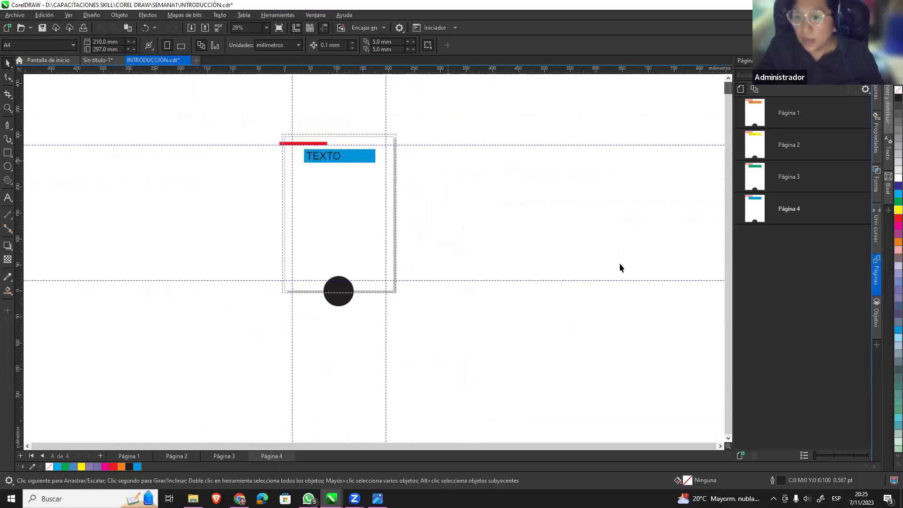
{"action": "left_click", "coordinate": [755, 89]}
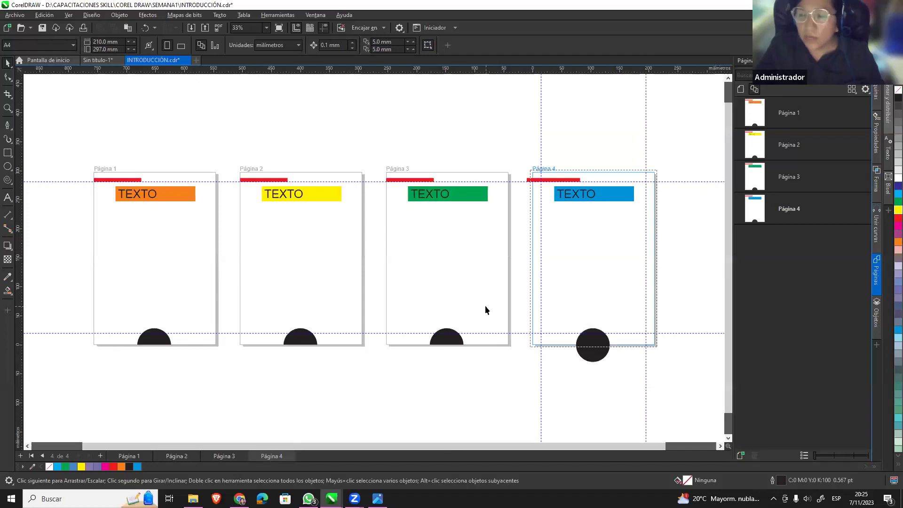
{"action": "left_click", "coordinate": [740, 90]}
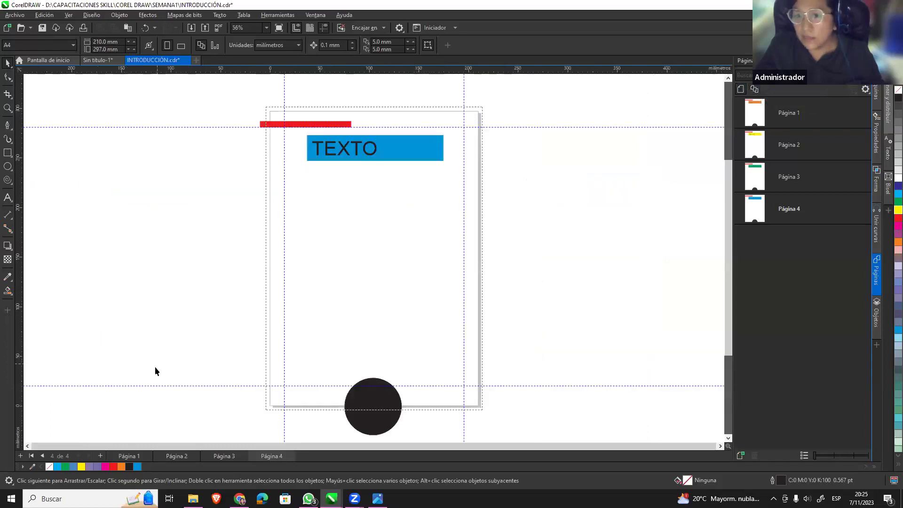
Step through Páginas 2, 3 and 4 and bring up the Text tool flyout.
{"action": "left_click", "coordinate": [181, 455]}
{"action": "left_click", "coordinate": [221, 456]}
{"action": "left_click", "coordinate": [266, 458]}
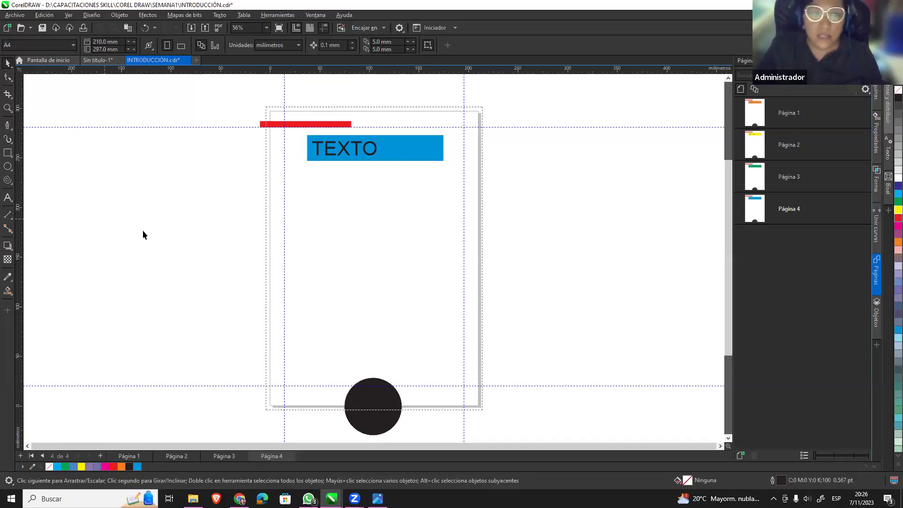
{"action": "left_click", "coordinate": [12, 202]}
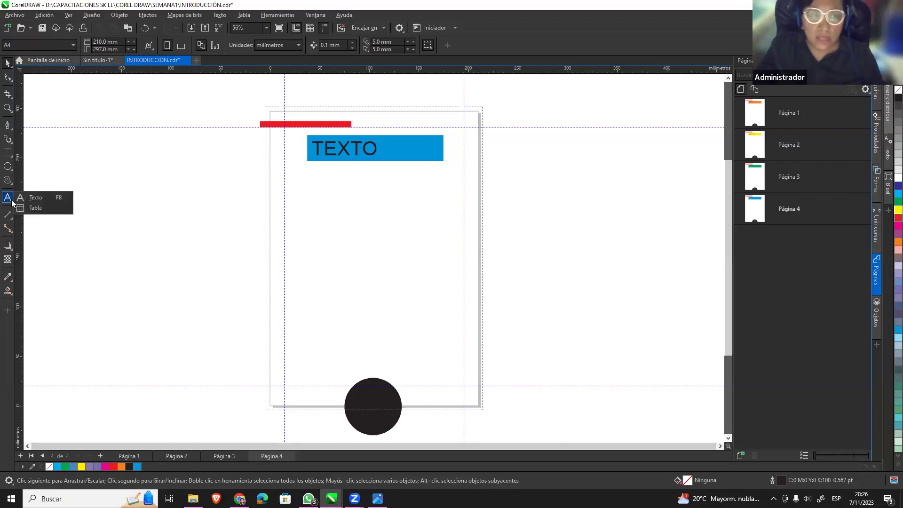
Type the TIPEAR heading just below the blue TEXTO box.
{"action": "left_click", "coordinate": [46, 197]}
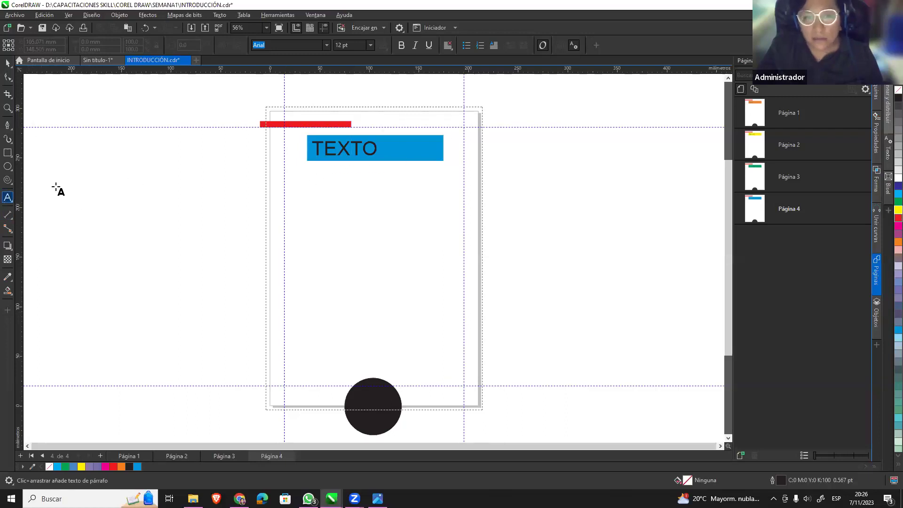
{"action": "left_click", "coordinate": [305, 184]}
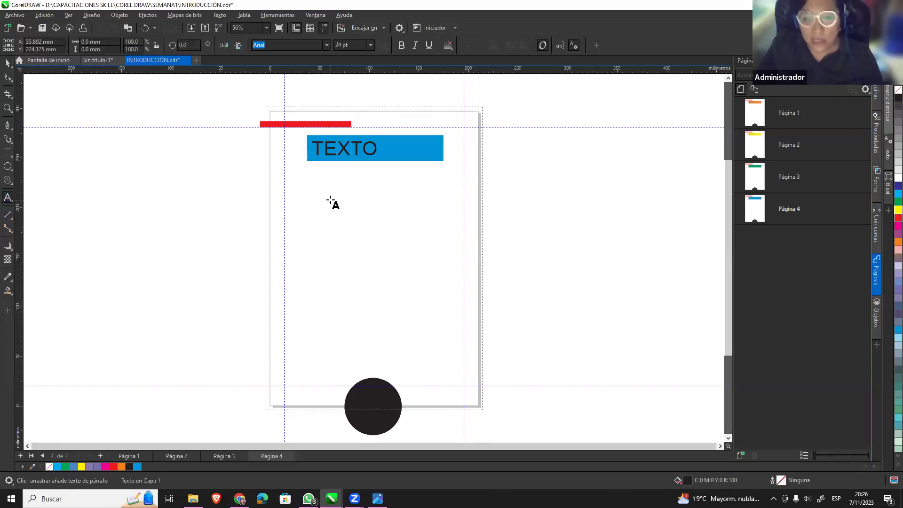
{"action": "type", "text": "T"}
{"action": "key", "text": "BackSpace"}
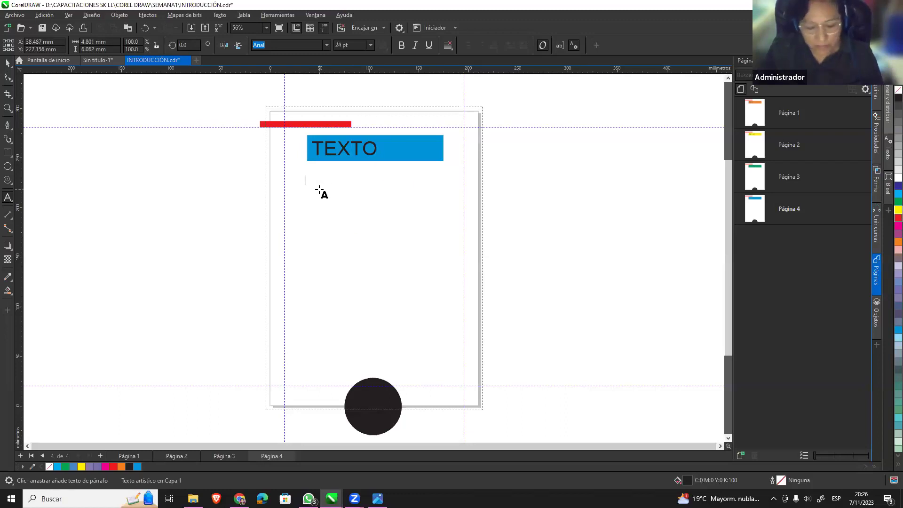
{"action": "type", "text": "TIPEAR"}
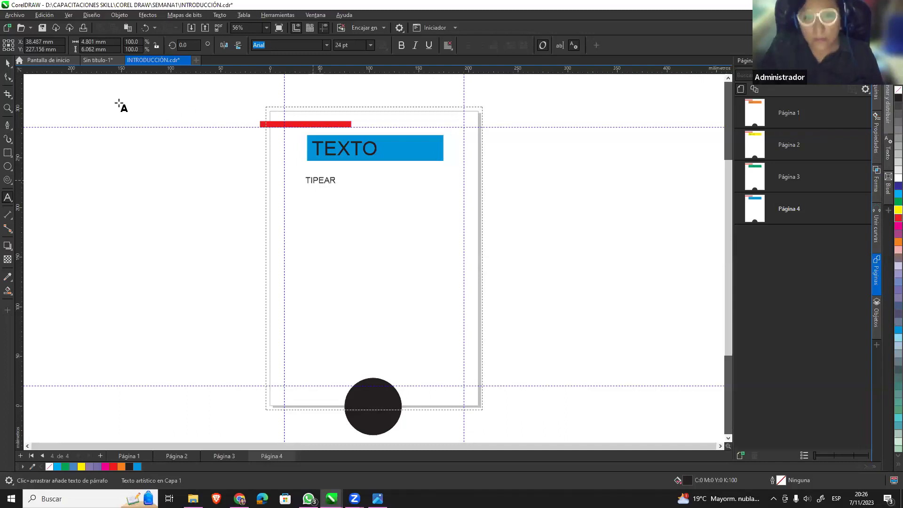
{"action": "left_click", "coordinate": [8, 63]}
Enlarge the TIPEAR text to about 118.57 pt and nudge it into position.
{"action": "key", "text": "ctrl+space"}
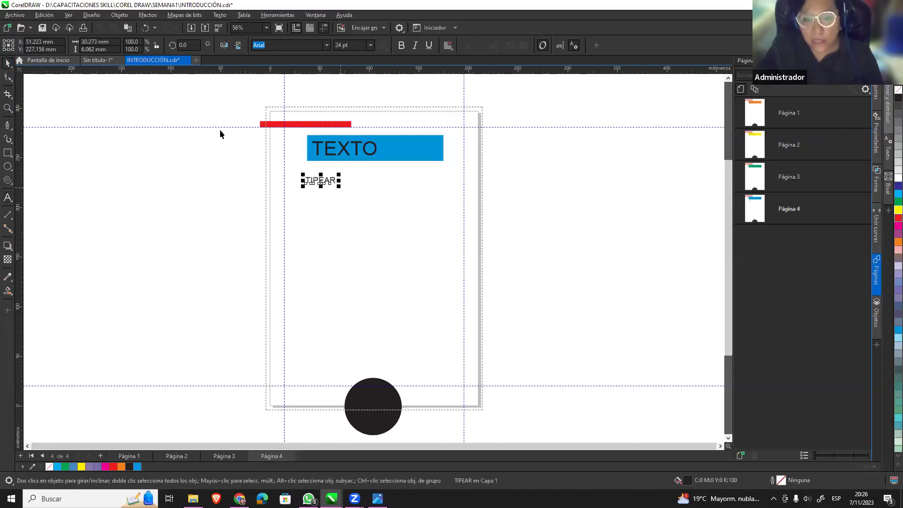
{"action": "left_click_drag", "start_coordinate": [339, 188], "coordinate": [364, 217]}
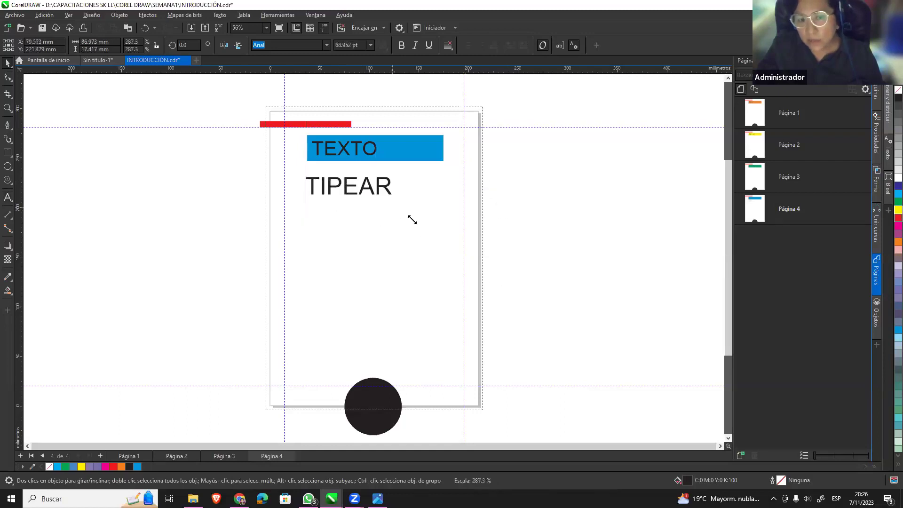
{"action": "mouse_move", "coordinate": [365, 216]}
{"action": "left_mouse_down"}
{"action": "mouse_move", "coordinate": [477, 233]}
{"action": "mouse_move", "coordinate": [457, 226]}
{"action": "left_mouse_up"}
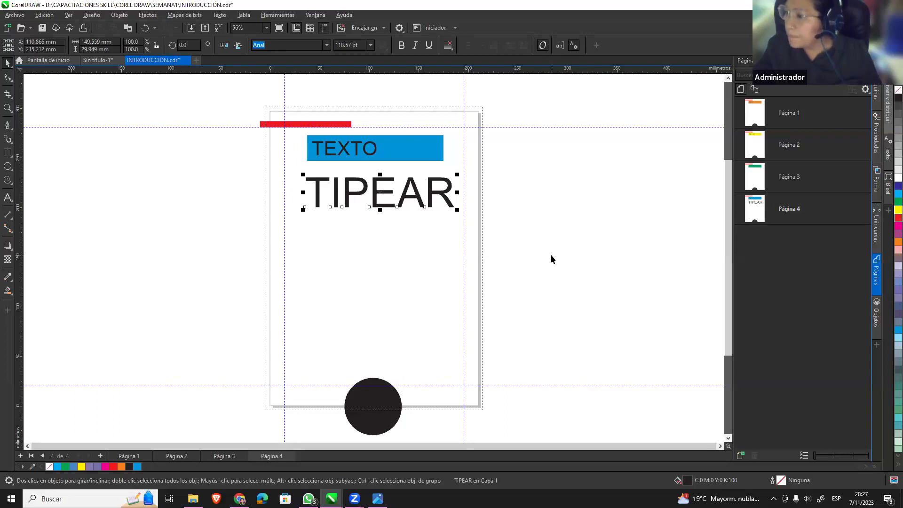
{"action": "left_click", "coordinate": [433, 192]}
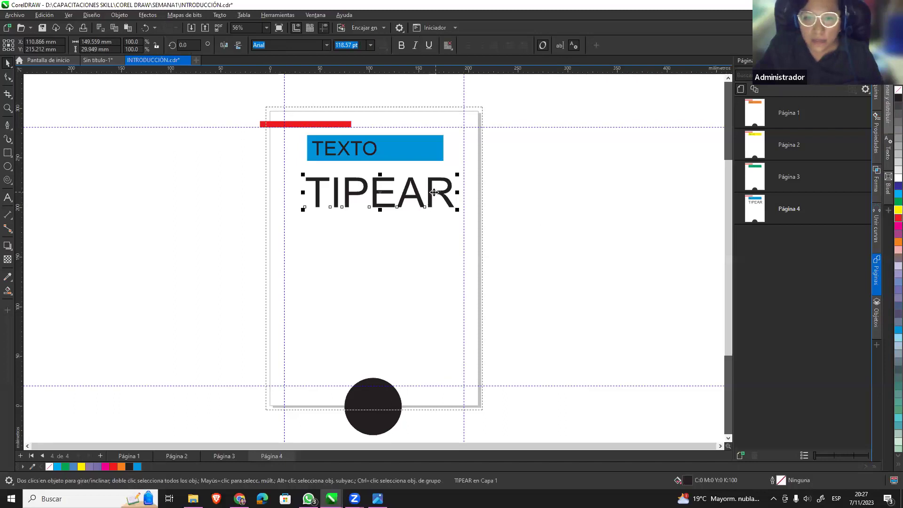
{"action": "left_click_drag", "start_coordinate": [434, 192], "coordinate": [427, 199]}
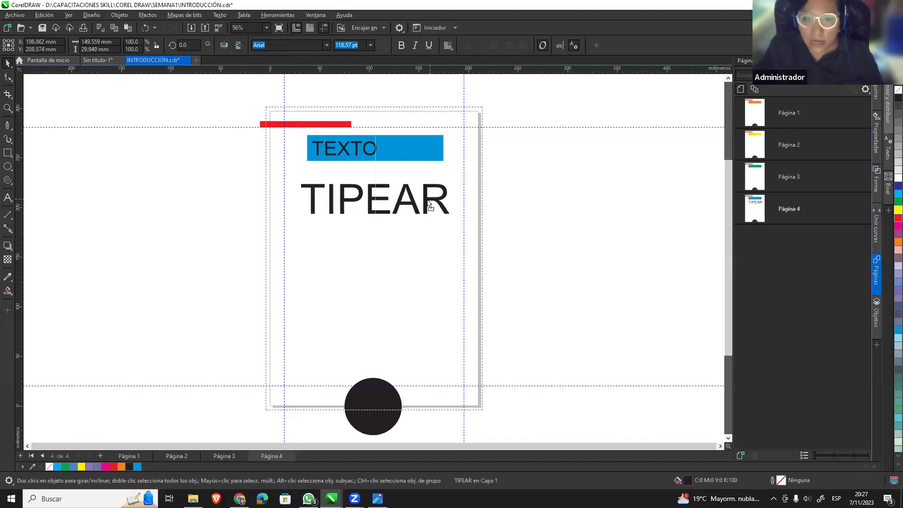
{"action": "left_click", "coordinate": [552, 208]}
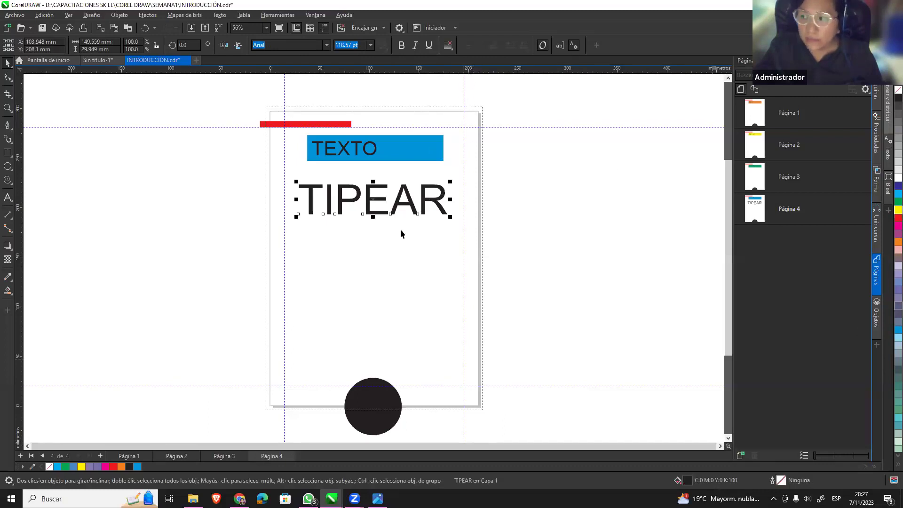
{"action": "left_click", "coordinate": [503, 184]}
{"action": "scroll", "coordinate": [451, 294], "scroll_direction": "down", "scroll_amount": 2}
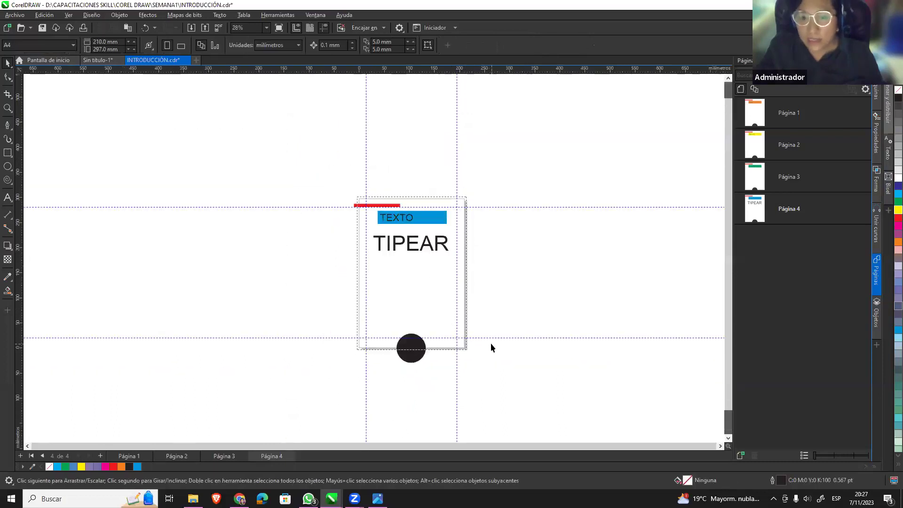
{"action": "scroll", "coordinate": [490, 342], "scroll_direction": "up", "scroll_amount": 3}
{"action": "scroll", "coordinate": [437, 201], "scroll_direction": "down", "scroll_amount": 1}
{"action": "scroll", "coordinate": [437, 201], "scroll_direction": "down", "scroll_amount": 1}
{"action": "scroll", "coordinate": [379, 86], "scroll_direction": "up", "scroll_amount": 1}
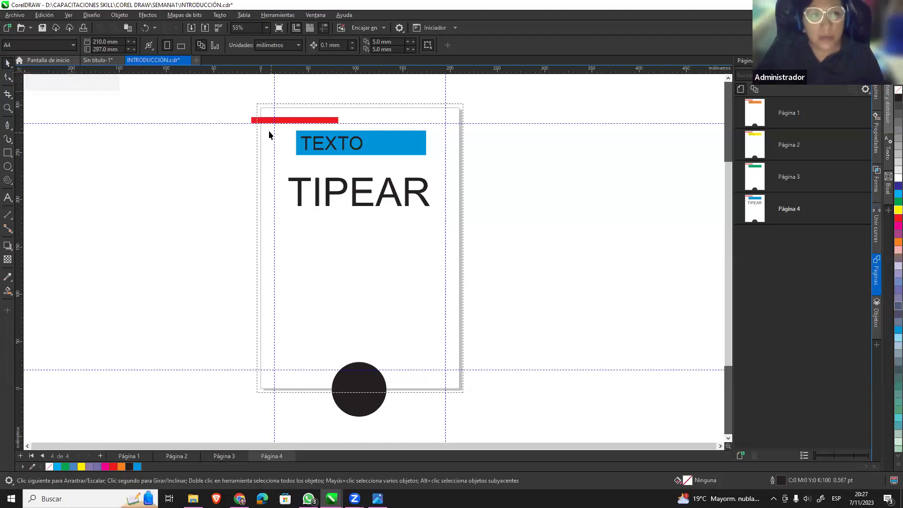
{"action": "left_click", "coordinate": [8, 65]}
{"action": "left_click", "coordinate": [60, 66]}
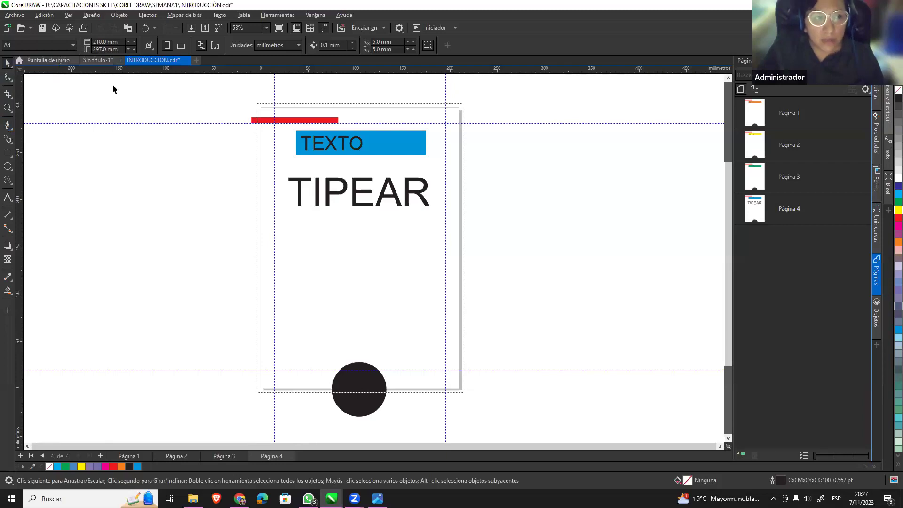
{"action": "left_click", "coordinate": [359, 196]}
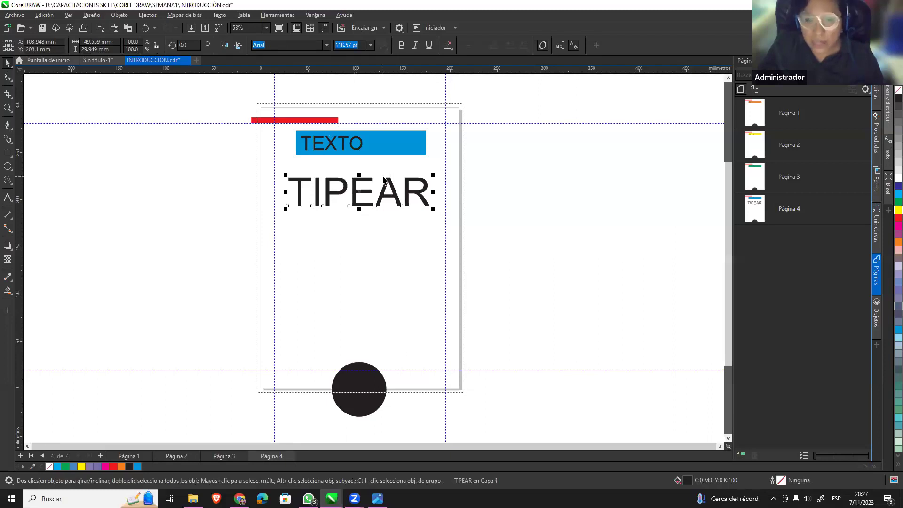
{"action": "left_click", "coordinate": [351, 146]}
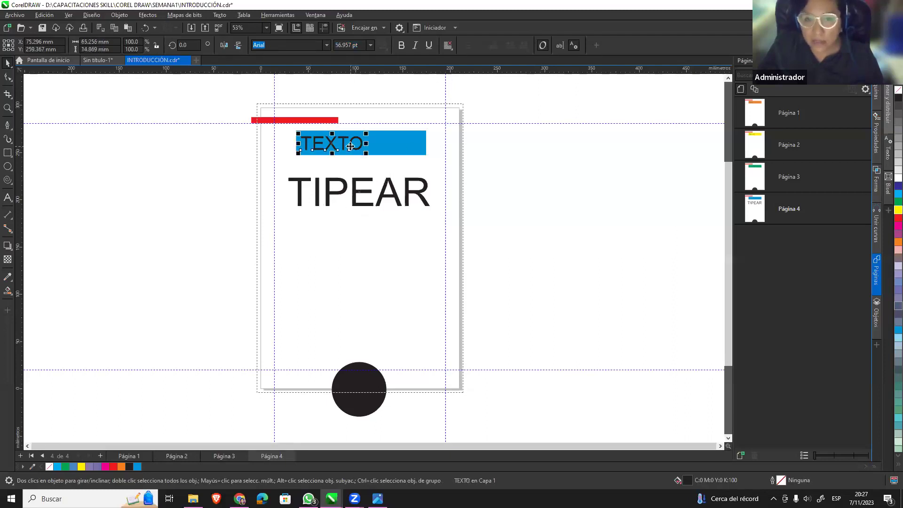
{"action": "left_click", "coordinate": [410, 150]}
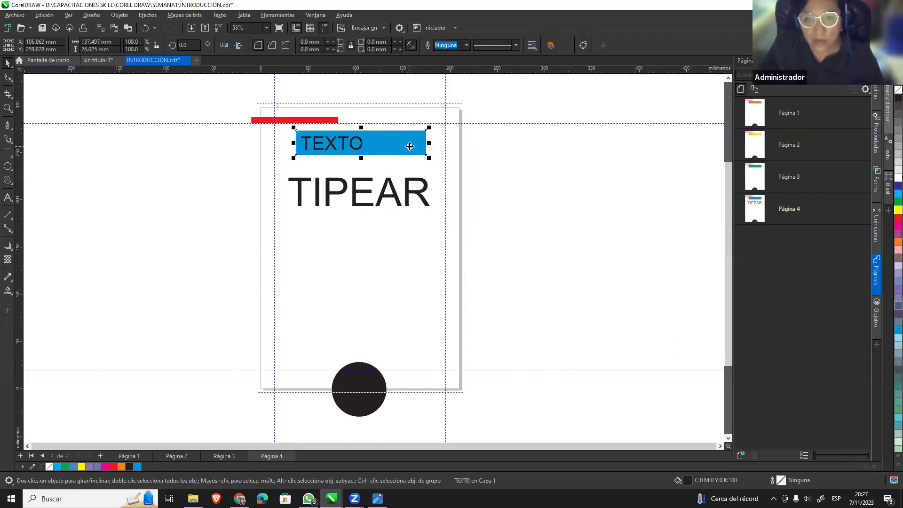
{"action": "left_click", "coordinate": [413, 248]}
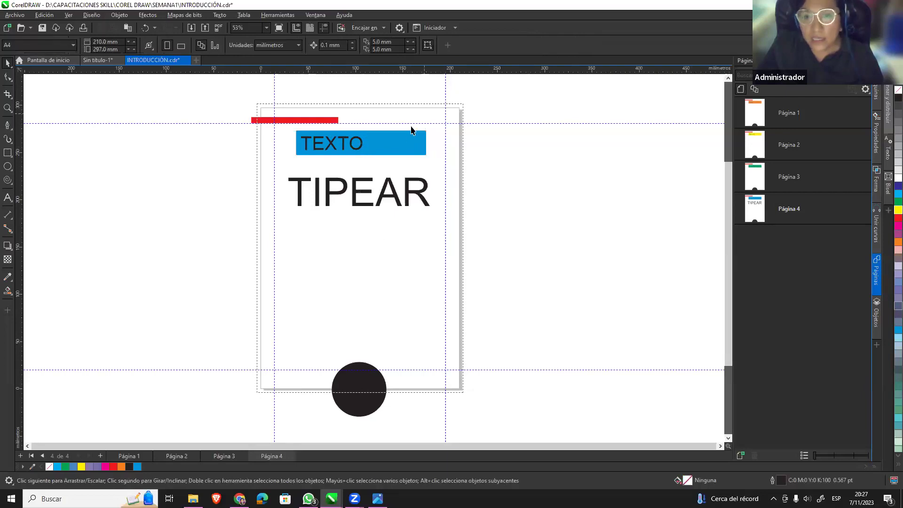
{"action": "left_click", "coordinate": [427, 45]}
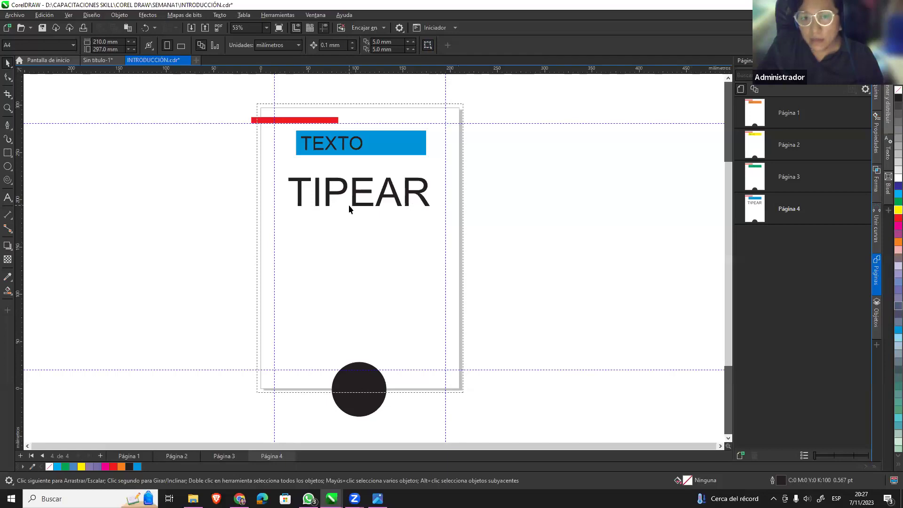
Draw an empty square below the TIPEAR heading with the Rectangle tool.
{"action": "left_click", "coordinate": [8, 153]}
{"action": "left_click_drag", "start_coordinate": [295, 230], "coordinate": [373, 309]}
{"action": "left_click", "coordinate": [8, 63]}
{"action": "left_click", "coordinate": [493, 156]}
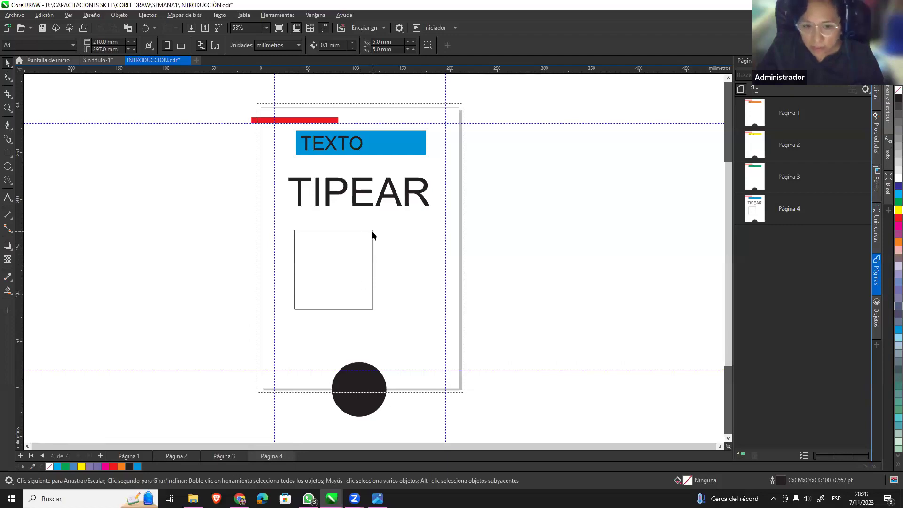
{"action": "left_click", "coordinate": [374, 259]}
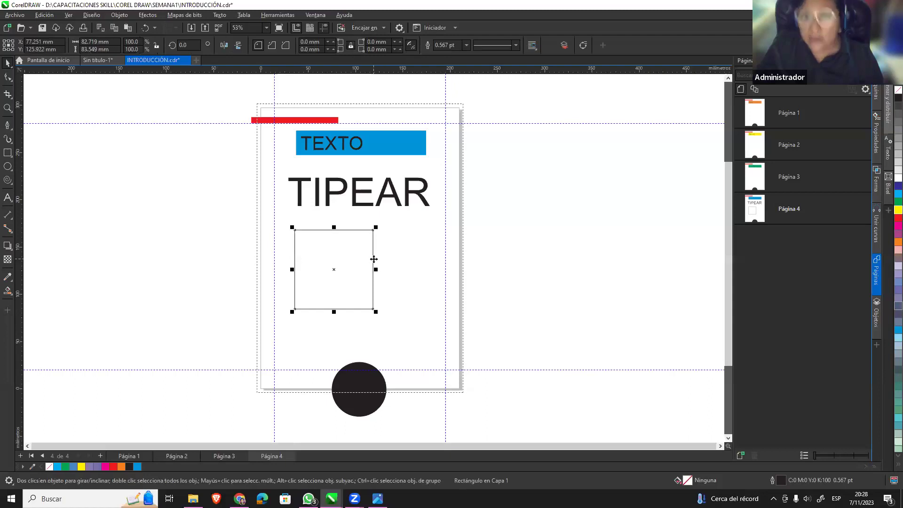
{"action": "left_click", "coordinate": [411, 245]}
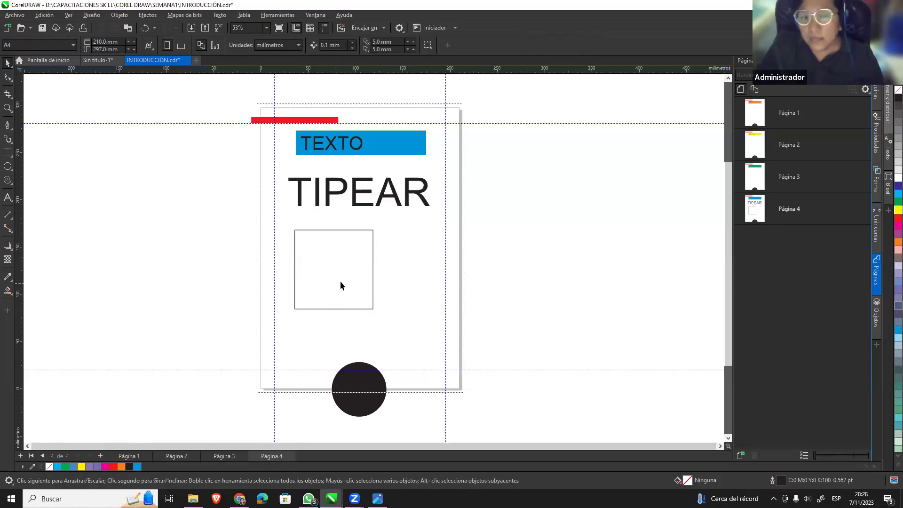
{"action": "left_click_drag", "start_coordinate": [409, 236], "coordinate": [323, 297]}
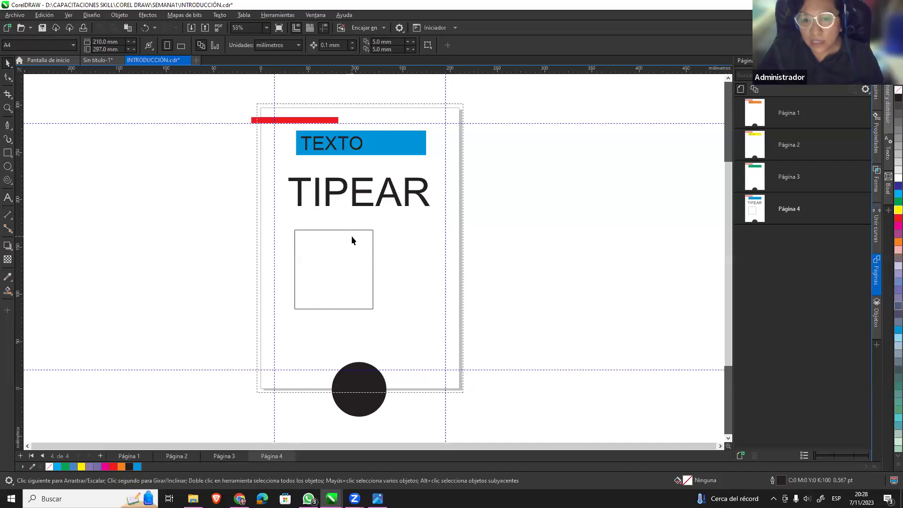
Turn off treat-all-as-filled and move the 82.7 × 83.5 mm square under TIPEAR.
{"action": "left_click", "coordinate": [426, 46]}
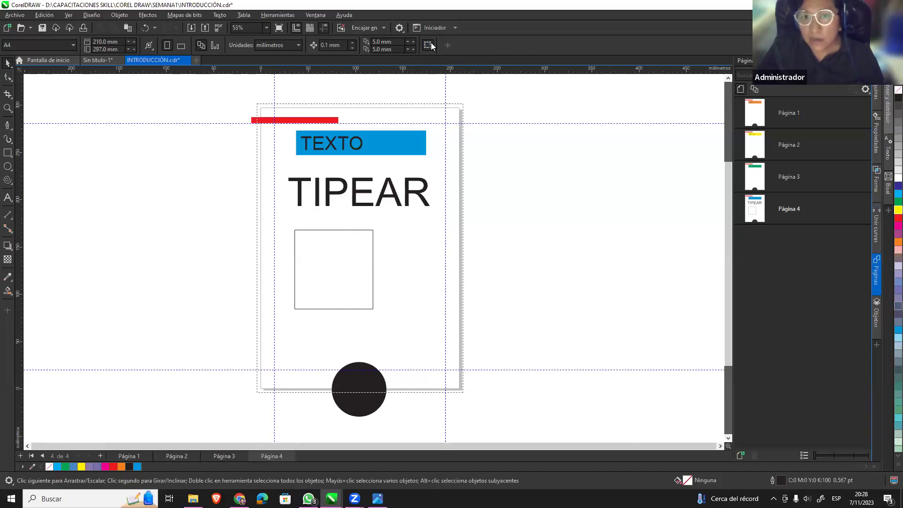
{"action": "left_click", "coordinate": [305, 252]}
{"action": "left_click_drag", "start_coordinate": [304, 253], "coordinate": [346, 246]}
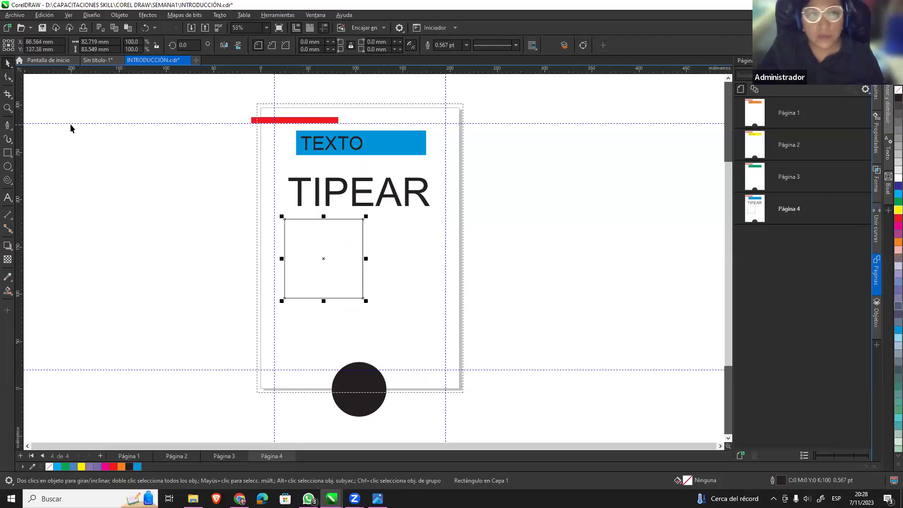
{"action": "left_click", "coordinate": [24, 81]}
{"action": "left_click", "coordinate": [12, 68]}
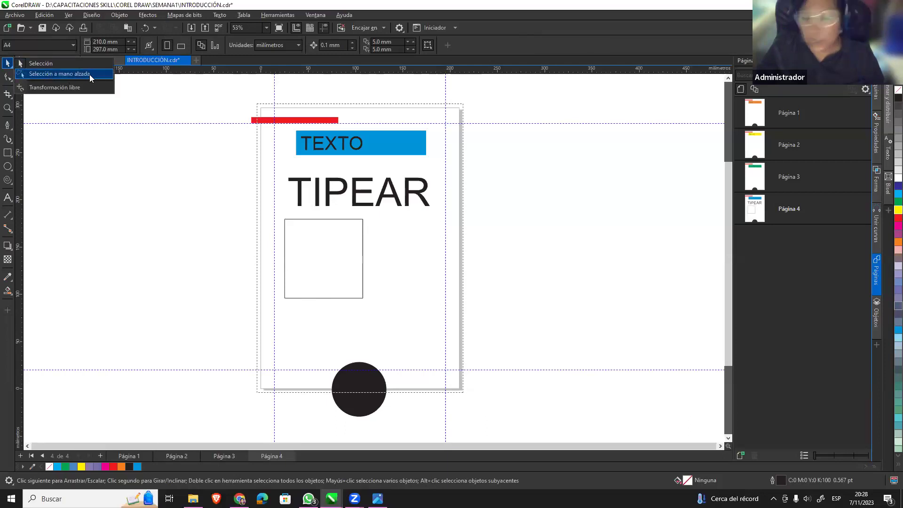
{"action": "left_click", "coordinate": [89, 74]}
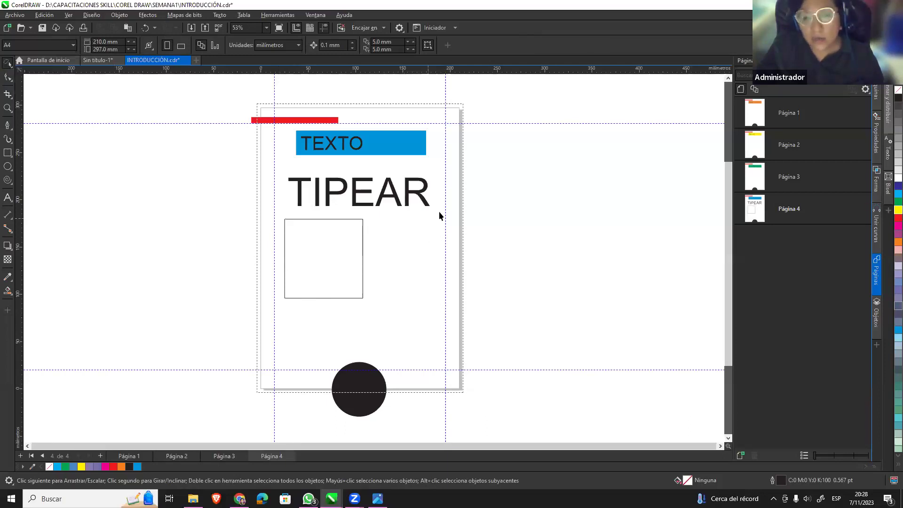
{"action": "left_click_drag", "start_coordinate": [318, 165], "coordinate": [396, 170]}
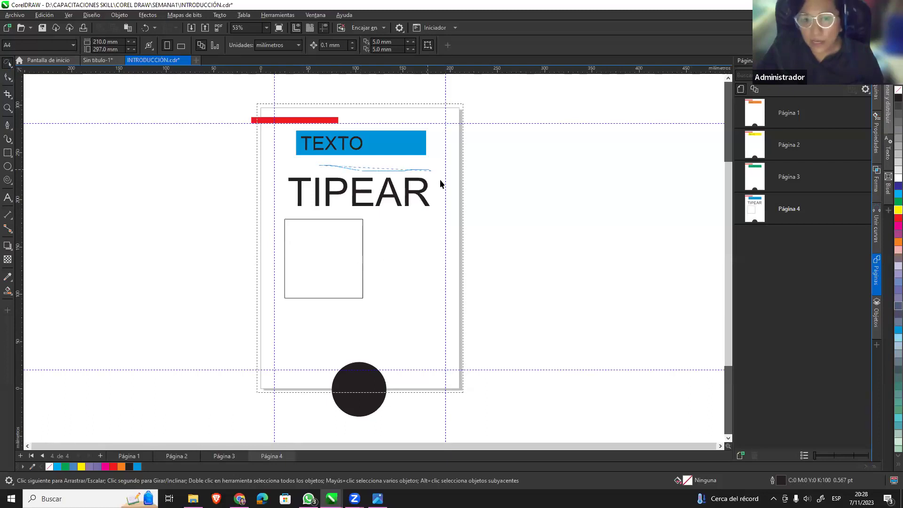
{"action": "mouse_move", "coordinate": [317, 224]}
{"action": "left_mouse_down"}
{"action": "mouse_move", "coordinate": [270, 191]}
{"action": "mouse_move", "coordinate": [301, 167]}
{"action": "mouse_move", "coordinate": [400, 193]}
{"action": "mouse_move", "coordinate": [325, 187]}
{"action": "left_mouse_up"}
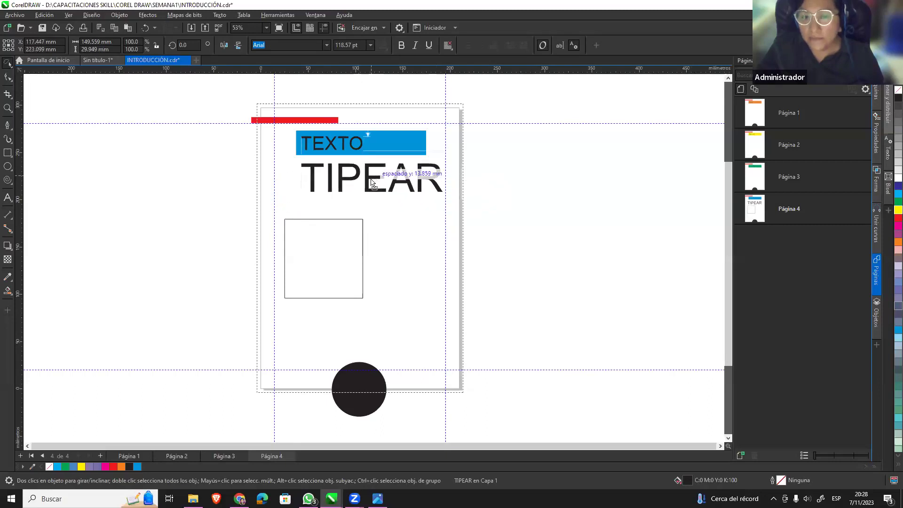
{"action": "left_click", "coordinate": [396, 235]}
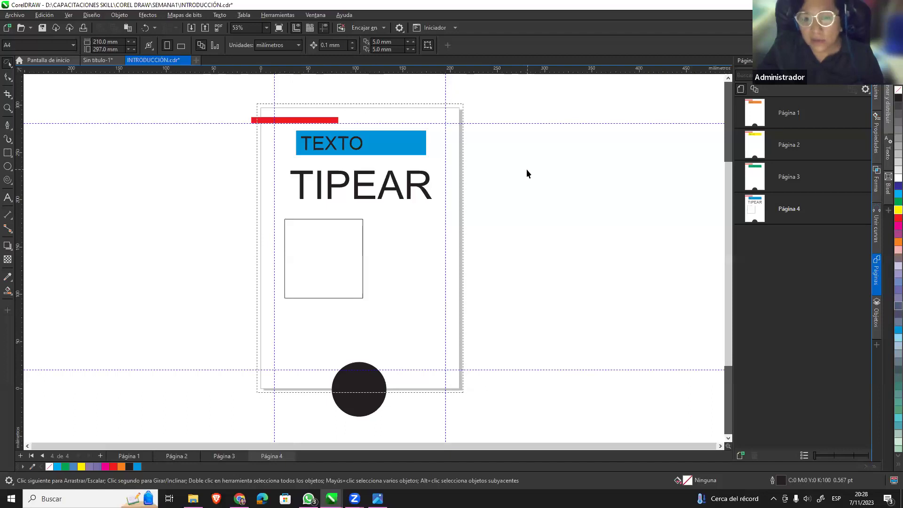
{"action": "left_click", "coordinate": [10, 67]}
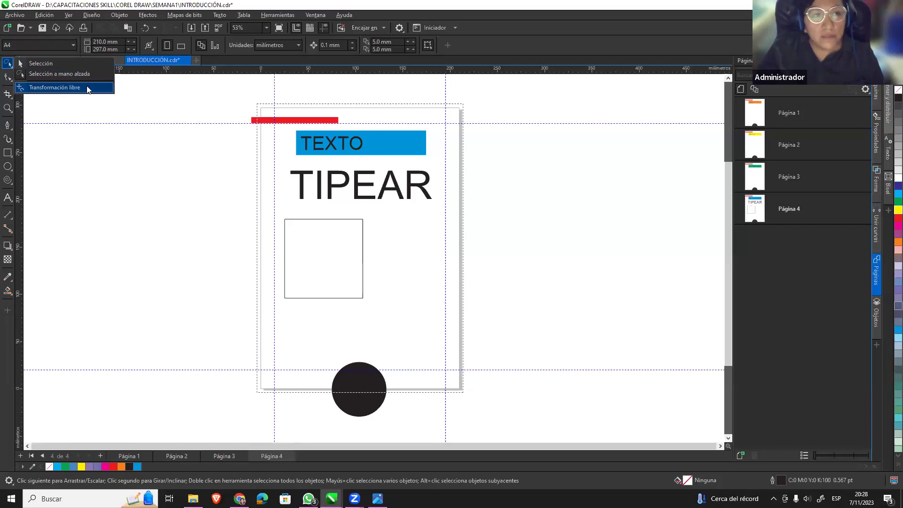
{"action": "left_click", "coordinate": [67, 84]}
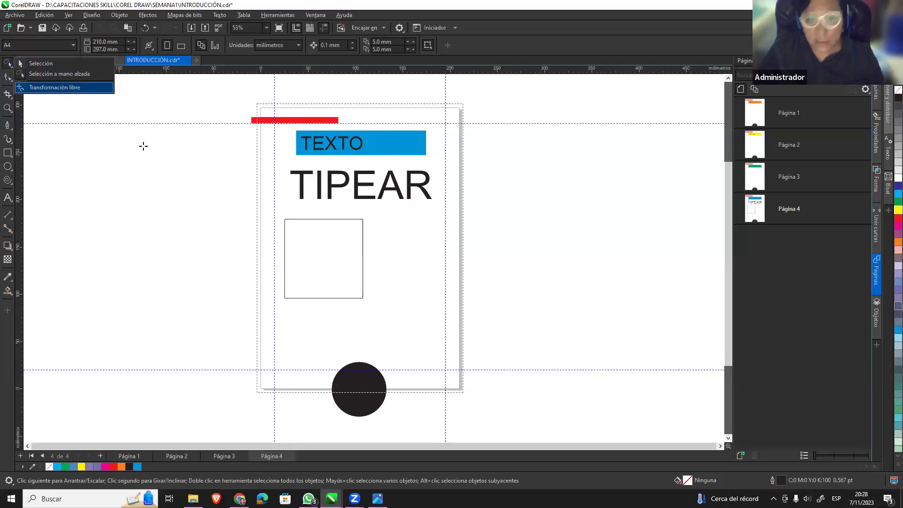
{"action": "left_click_drag", "start_coordinate": [358, 220], "coordinate": [332, 250]}
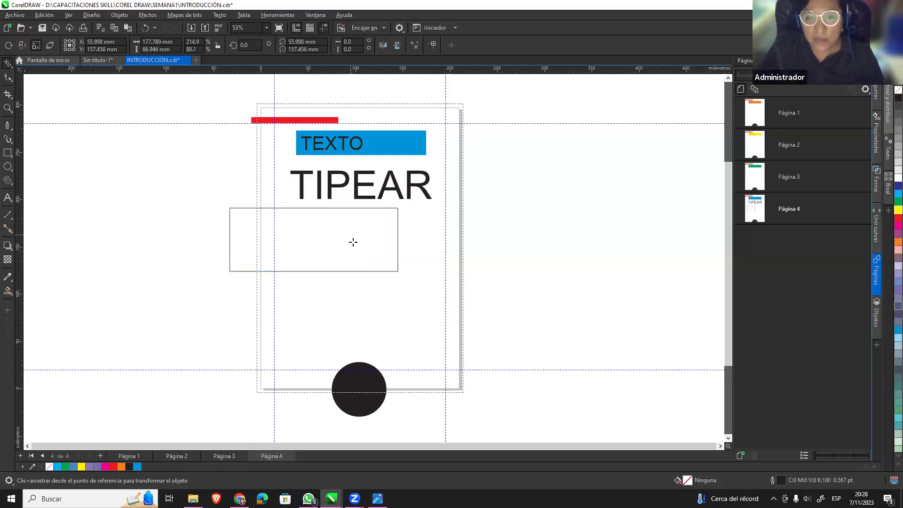
{"action": "key", "text": "ctrl+z"}
Draw a closed triangle with the Pen tool to the right of the square.
{"action": "left_click", "coordinate": [10, 131]}
{"action": "left_click", "coordinate": [419, 242]}
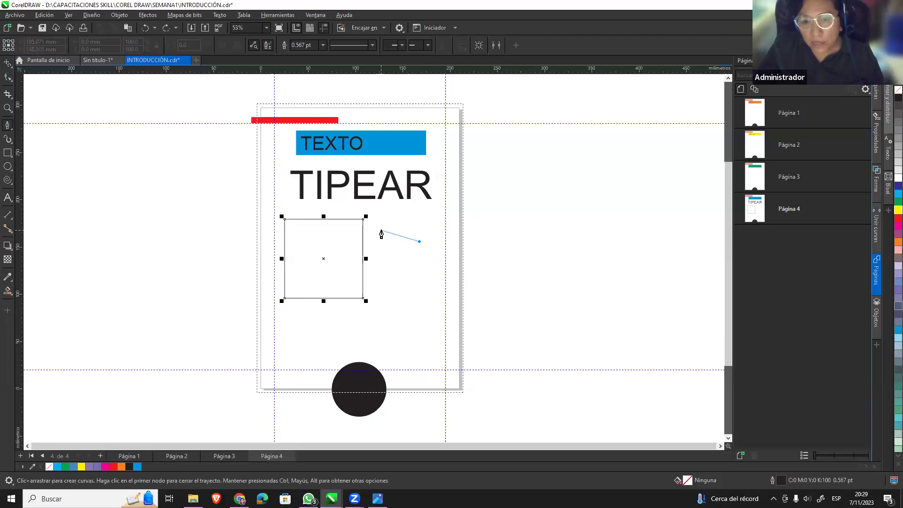
{"action": "left_click", "coordinate": [381, 230]}
{"action": "left_click", "coordinate": [381, 305]}
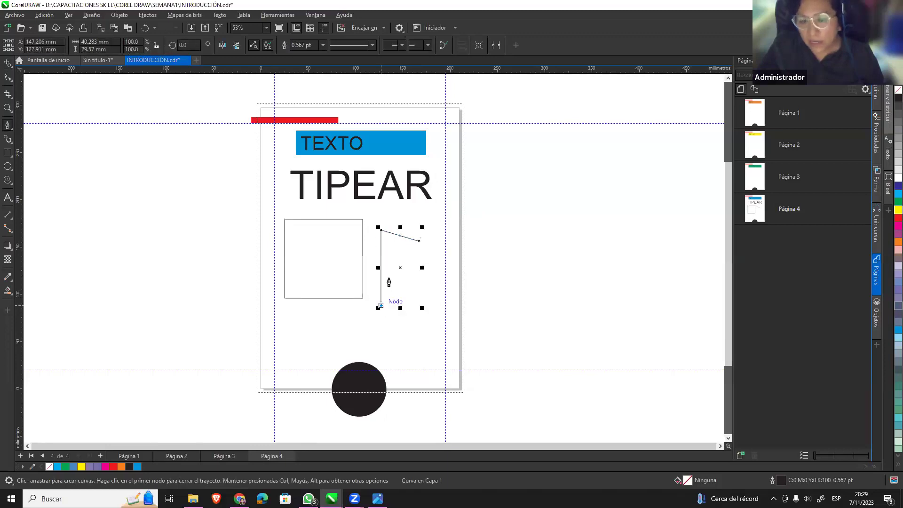
{"action": "left_click", "coordinate": [401, 252]}
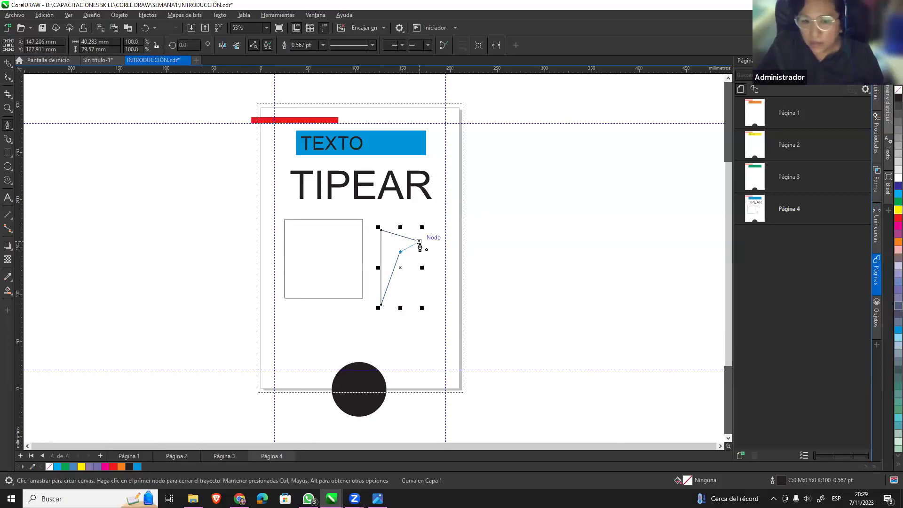
{"action": "left_click", "coordinate": [419, 241]}
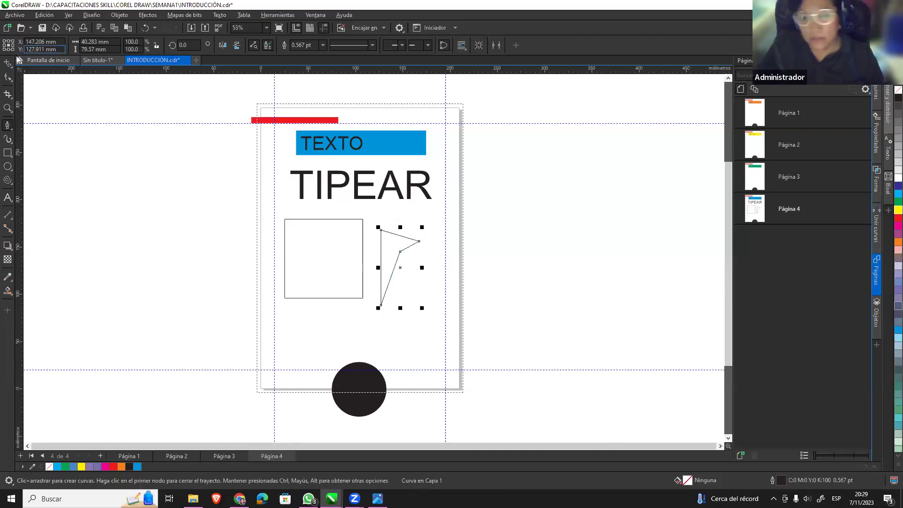
{"action": "left_click", "coordinate": [6, 69]}
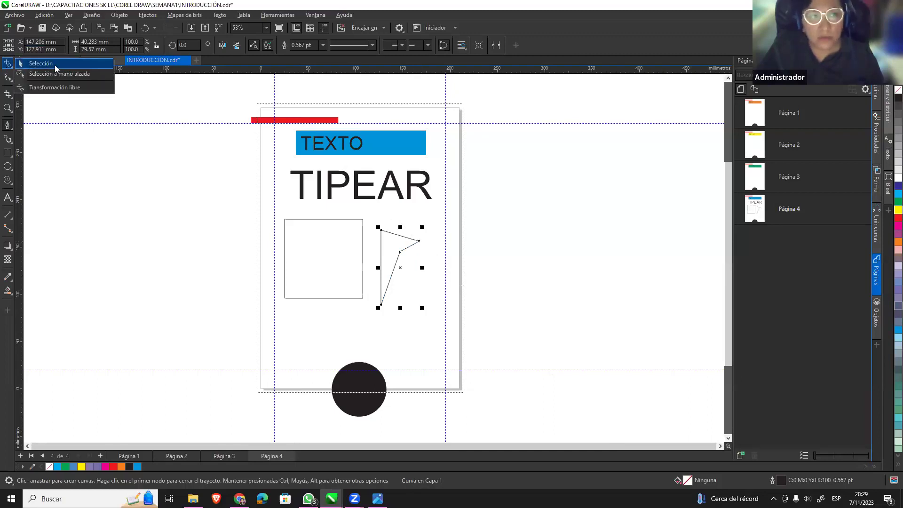
{"action": "left_click", "coordinate": [41, 63]}
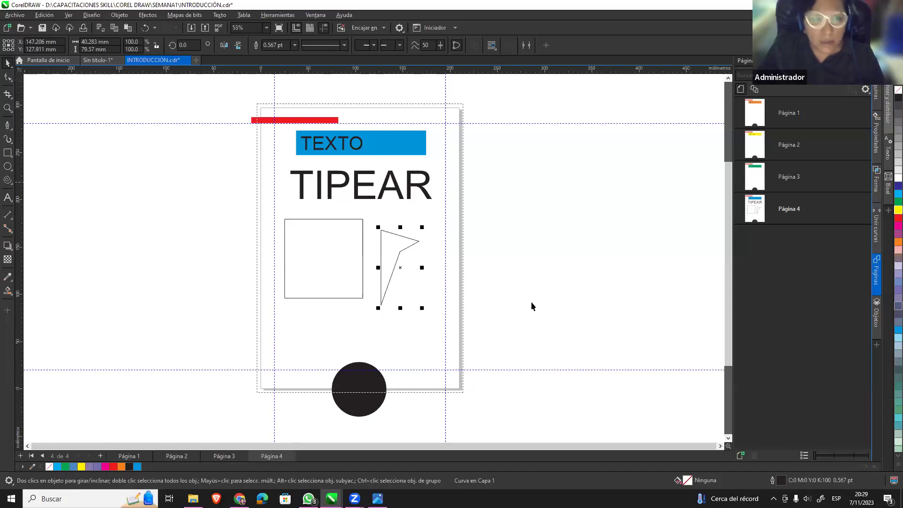
Nudge the new triangle slightly up and to the right.
{"action": "left_click", "coordinate": [498, 228]}
{"action": "left_click", "coordinate": [416, 242]}
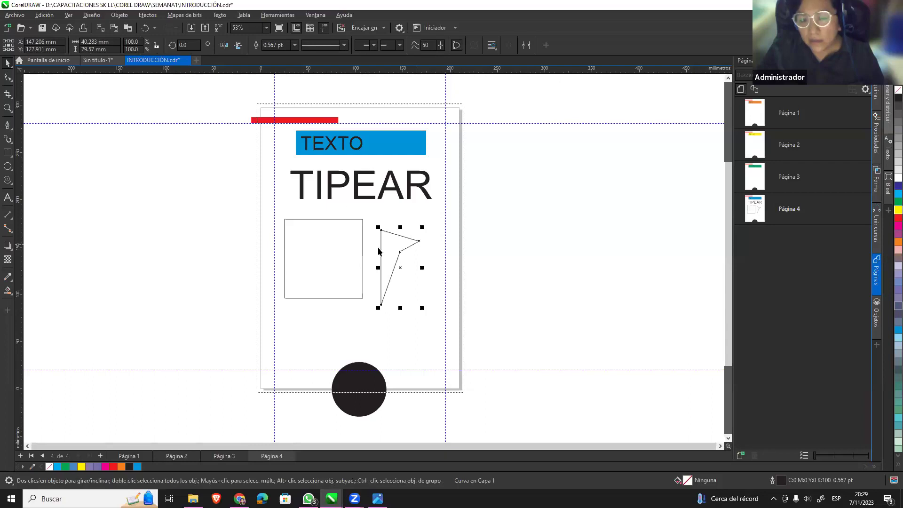
{"action": "left_click_drag", "start_coordinate": [403, 253], "coordinate": [411, 248]}
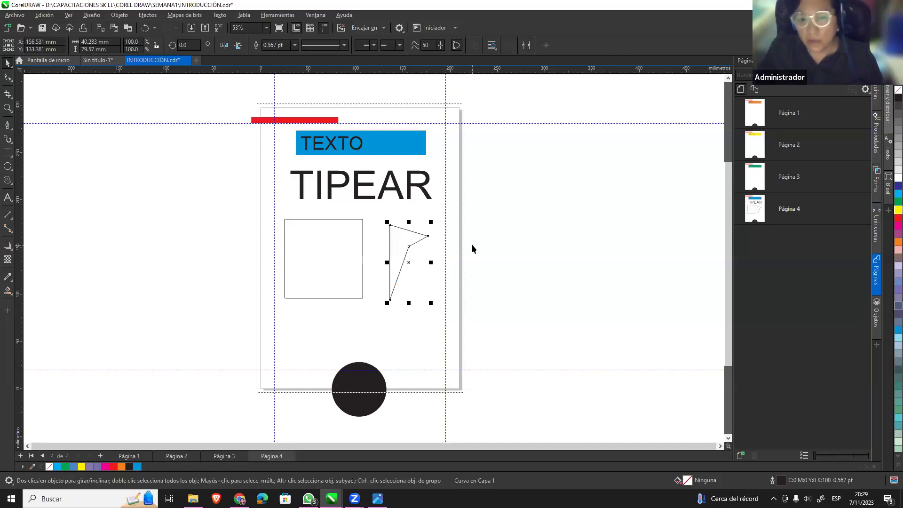
{"action": "left_click_drag", "start_coordinate": [418, 250], "coordinate": [413, 247]}
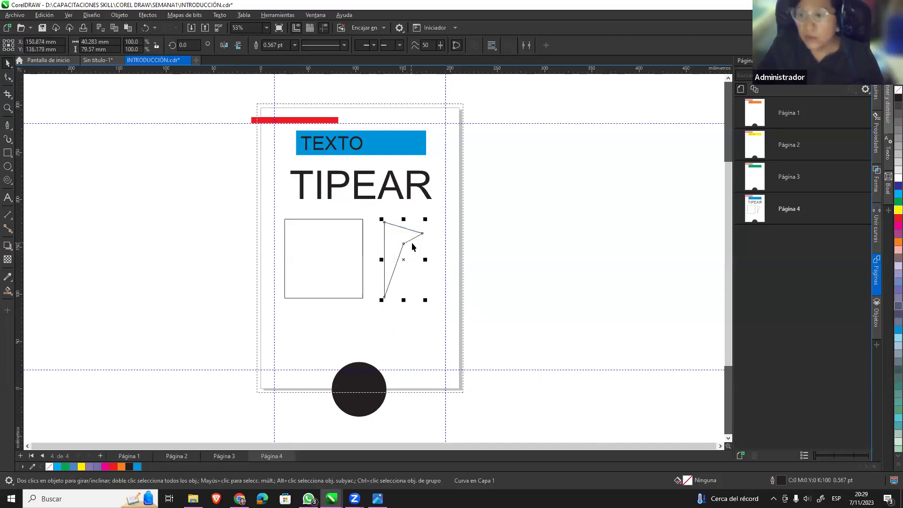
{"action": "left_click_drag", "start_coordinate": [413, 247], "coordinate": [417, 244]}
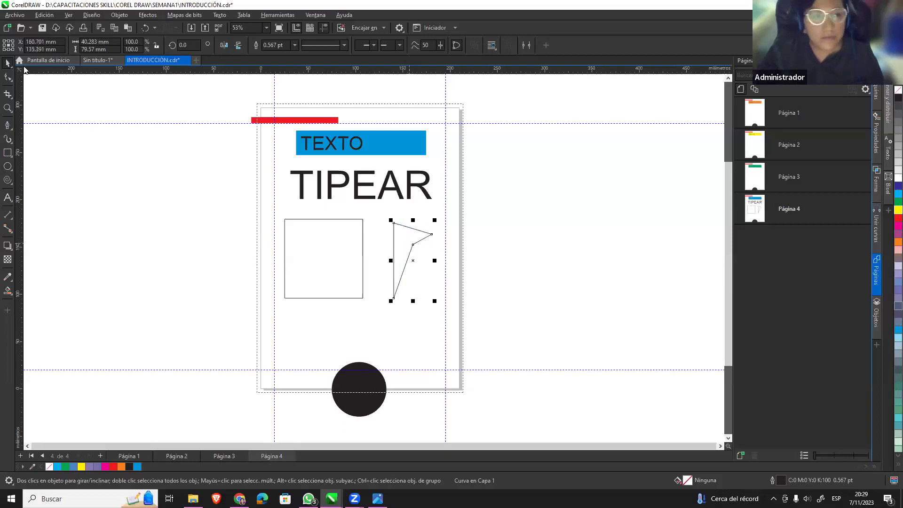
Flip the triangle to point the other way with Free Transform.
{"action": "left_click", "coordinate": [7, 63]}
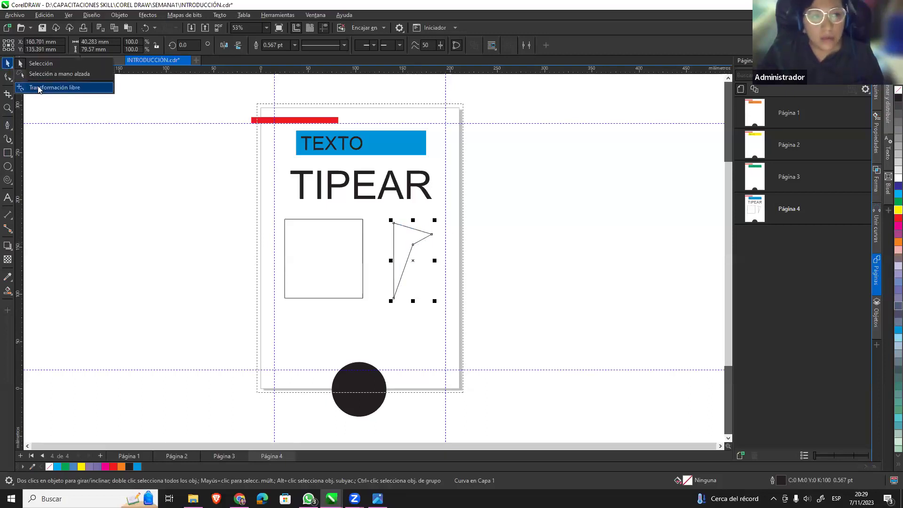
{"action": "left_click", "coordinate": [87, 89]}
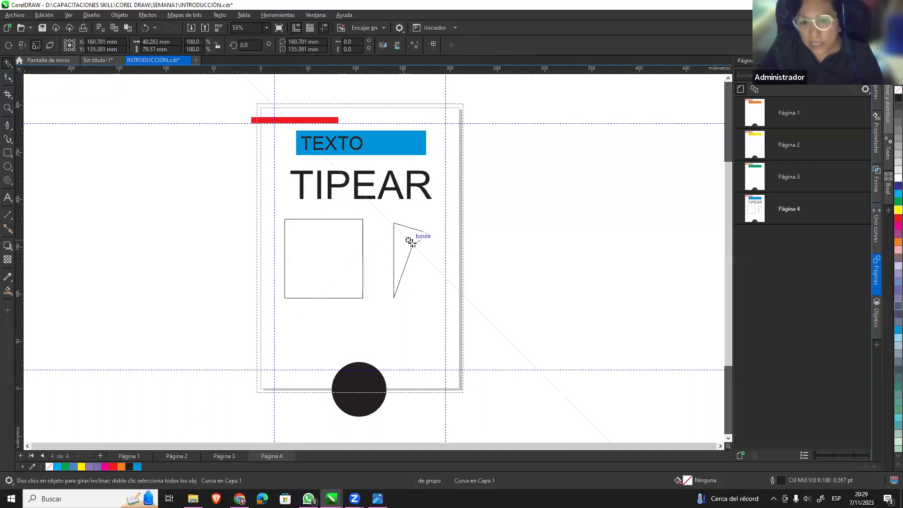
{"action": "left_click_drag", "start_coordinate": [413, 244], "coordinate": [433, 235]}
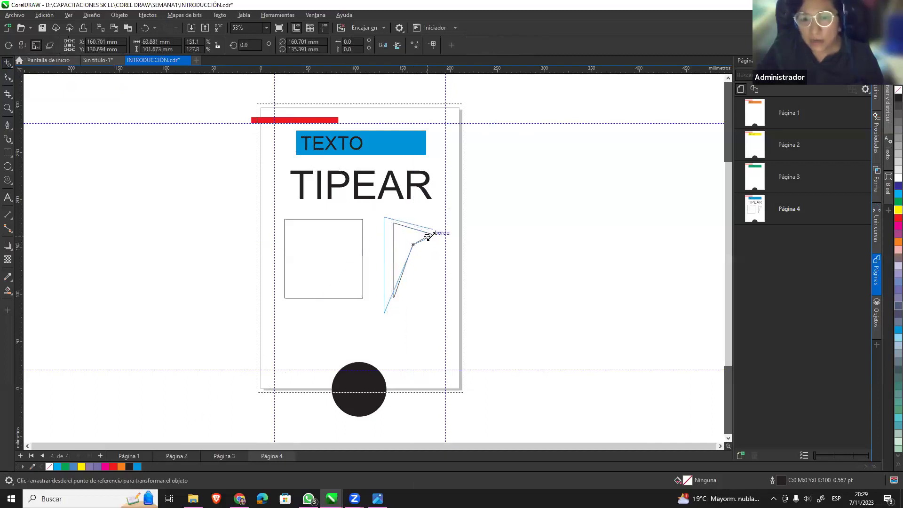
{"action": "mouse_move", "coordinate": [433, 236]}
{"action": "left_mouse_down"}
{"action": "mouse_move", "coordinate": [429, 258]}
{"action": "mouse_move", "coordinate": [438, 248]}
{"action": "mouse_move", "coordinate": [380, 251]}
{"action": "mouse_move", "coordinate": [345, 234]}
{"action": "mouse_move", "coordinate": [352, 238]}
{"action": "left_mouse_up"}
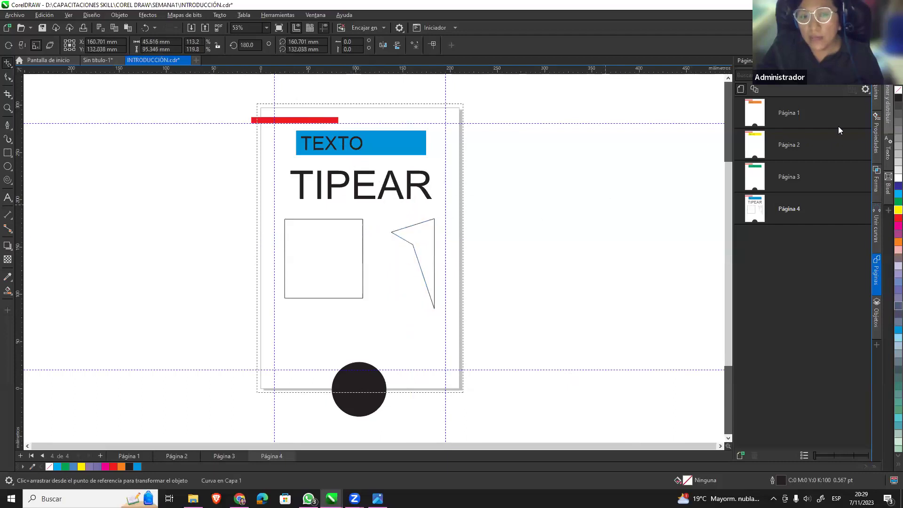
Fill the triangle green and stretch it to about 85 × 71 mm.
{"action": "left_click", "coordinate": [896, 201]}
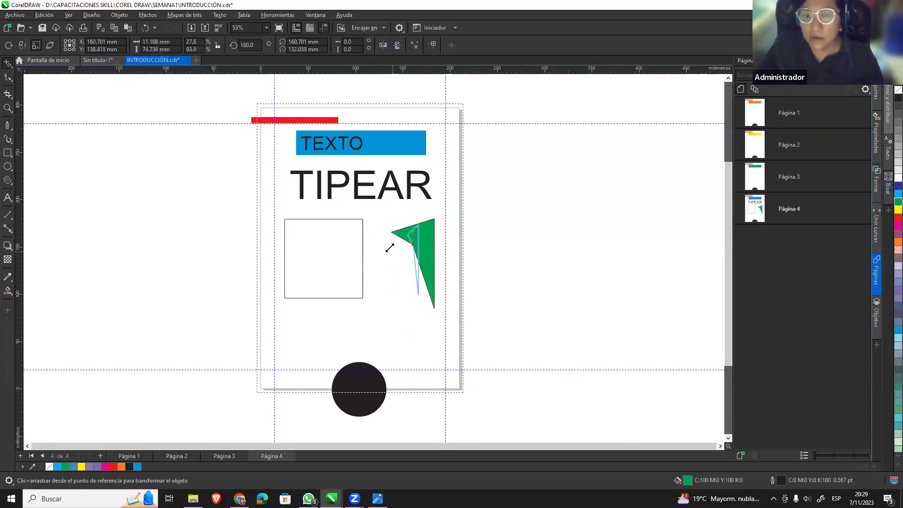
{"action": "mouse_move", "coordinate": [413, 246]}
{"action": "left_mouse_down"}
{"action": "mouse_move", "coordinate": [366, 256]}
{"action": "mouse_move", "coordinate": [421, 289]}
{"action": "mouse_move", "coordinate": [443, 323]}
{"action": "left_mouse_up"}
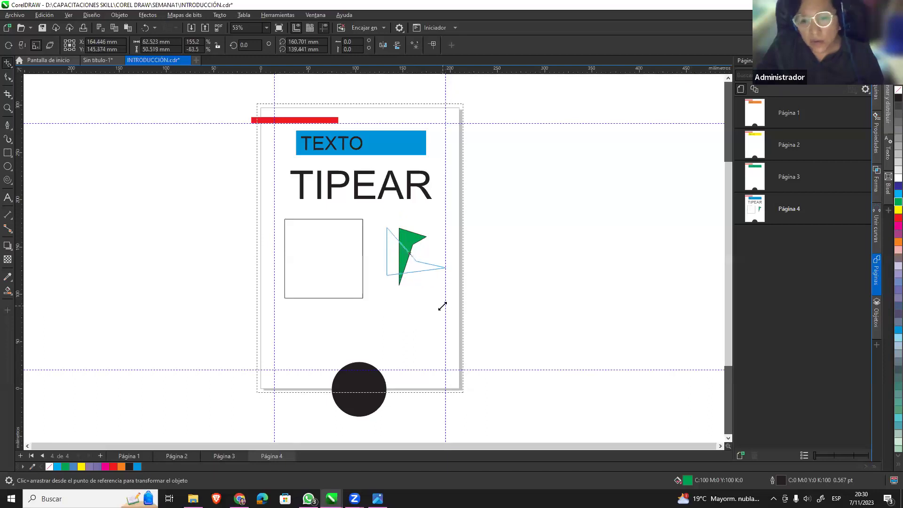
{"action": "mouse_move", "coordinate": [443, 323]}
{"action": "left_mouse_down"}
{"action": "mouse_move", "coordinate": [435, 278]}
{"action": "mouse_move", "coordinate": [417, 284]}
{"action": "mouse_move", "coordinate": [422, 262]}
{"action": "left_mouse_up"}
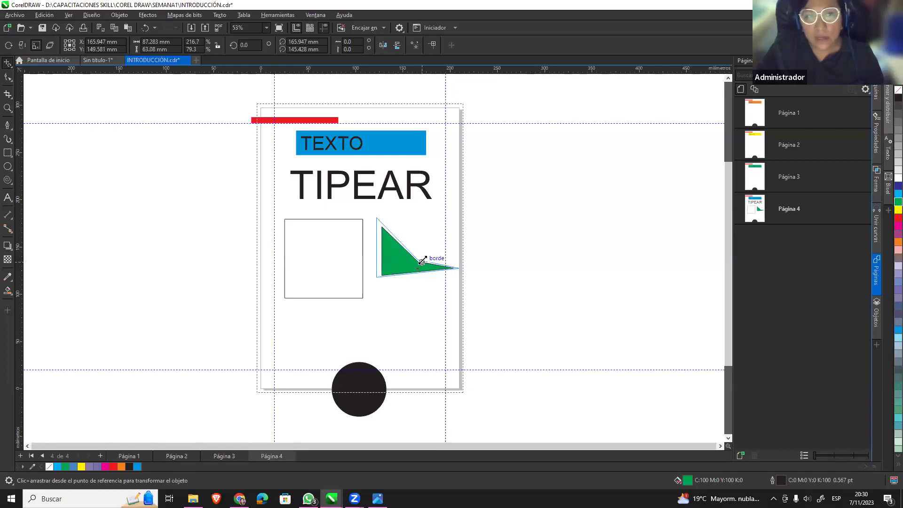
{"action": "left_click_drag", "start_coordinate": [422, 261], "coordinate": [420, 258]}
{"action": "left_click", "coordinate": [155, 42]}
{"action": "left_click", "coordinate": [193, 49]}
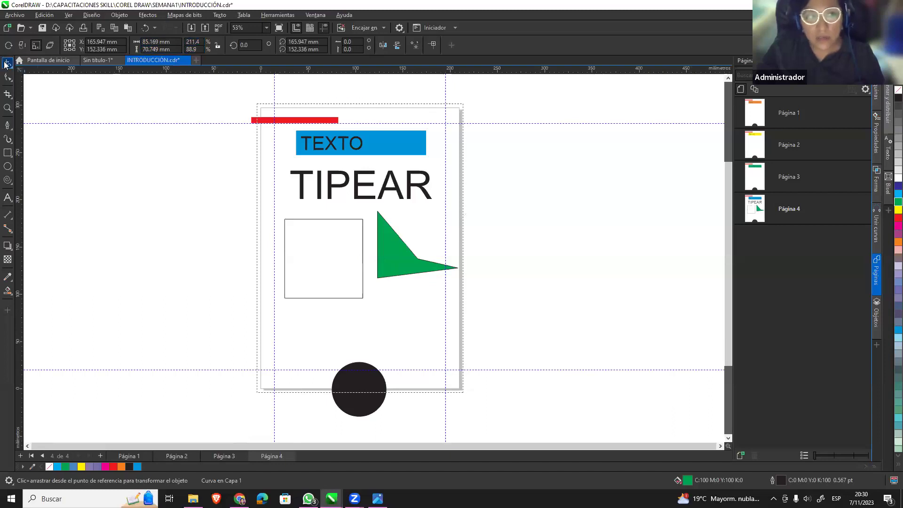
Check the scale values, then set the green triangle against the square's right edge.
{"action": "left_click", "coordinate": [67, 63]}
{"action": "left_click", "coordinate": [343, 256]}
{"action": "left_click", "coordinate": [330, 233]}
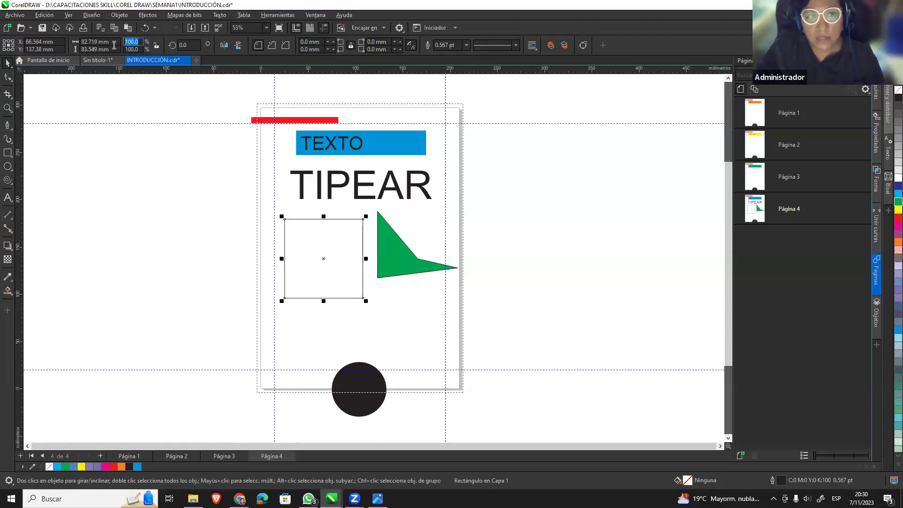
{"action": "key", "text": "Tab"}
{"action": "key", "text": "Return"}
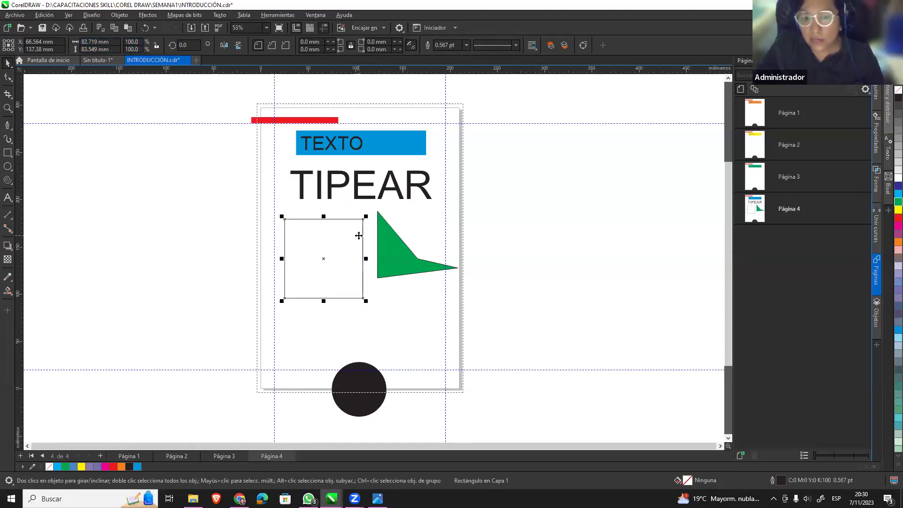
{"action": "left_click", "coordinate": [396, 269]}
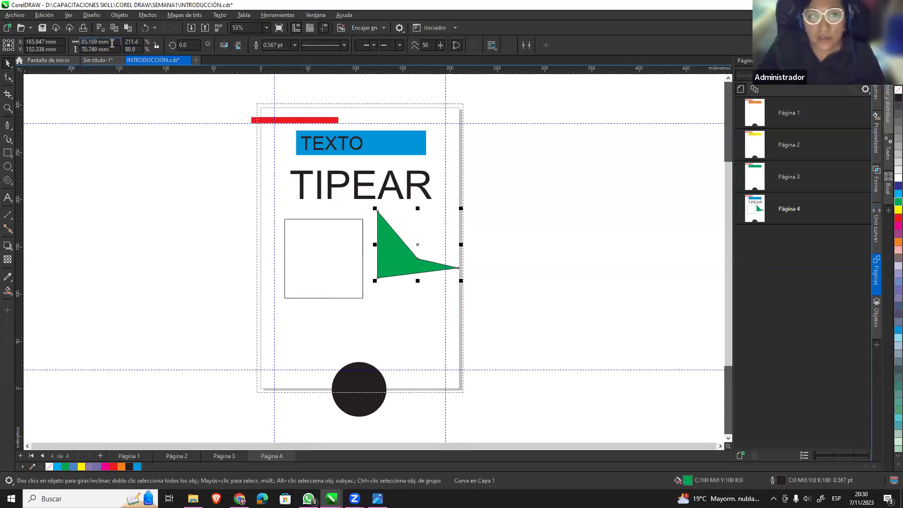
{"action": "left_click", "coordinate": [126, 50]}
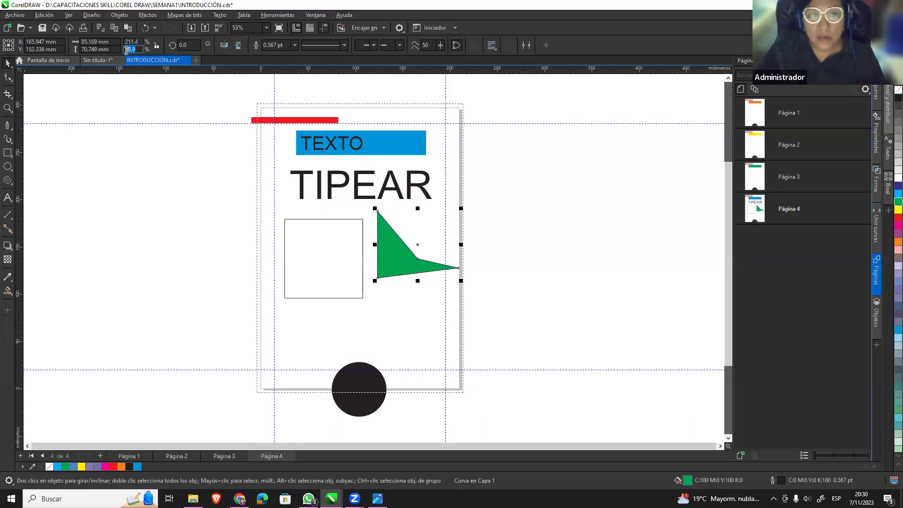
{"action": "left_click_drag", "start_coordinate": [404, 262], "coordinate": [394, 282]}
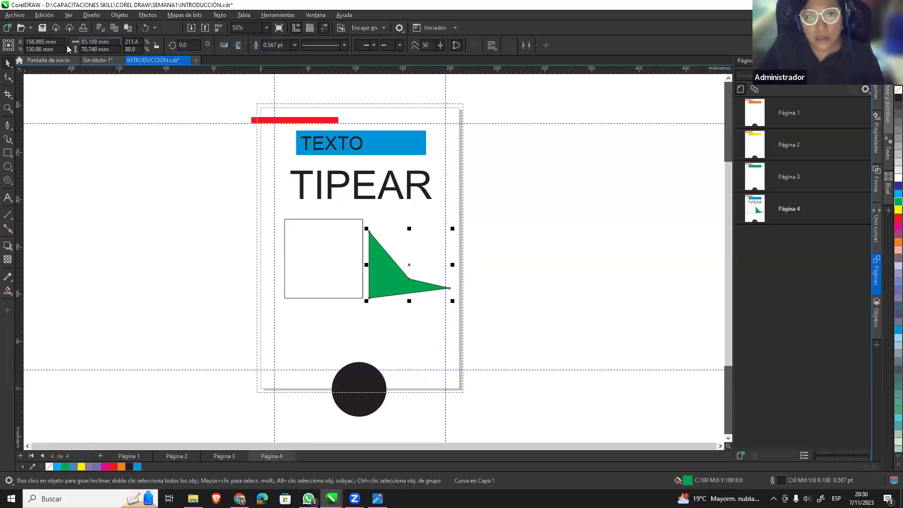
{"action": "left_click_drag", "start_coordinate": [397, 276], "coordinate": [401, 271]}
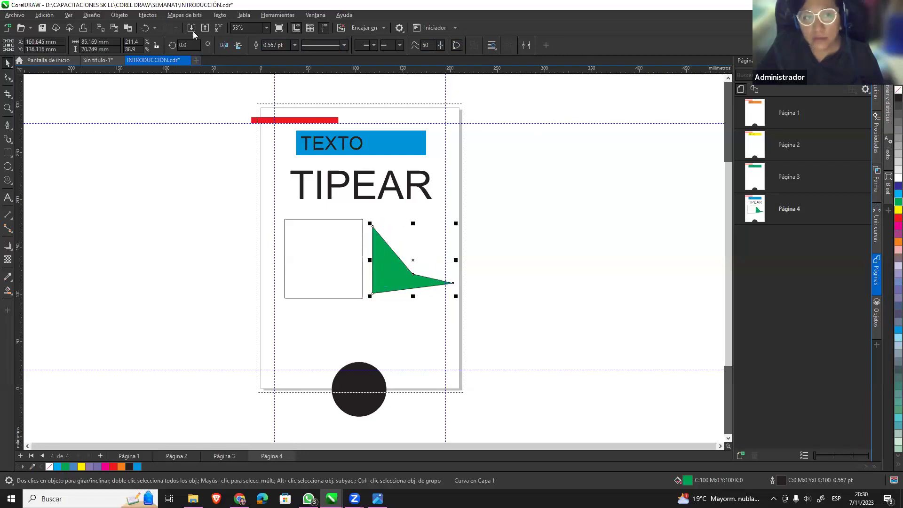
Delete the white square and move the green triangle left into its place.
{"action": "left_click", "coordinate": [224, 45]}
{"action": "left_click", "coordinate": [224, 46]}
{"action": "left_click", "coordinate": [352, 242]}
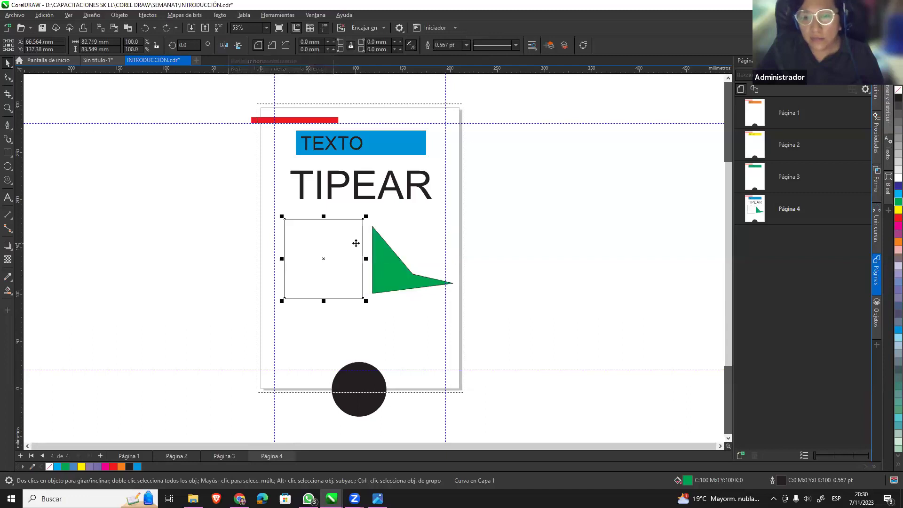
{"action": "key", "text": "Delete"}
{"action": "mouse_move", "coordinate": [361, 262]}
{"action": "left_mouse_down"}
{"action": "mouse_move", "coordinate": [310, 259]}
{"action": "mouse_move", "coordinate": [324, 269]}
{"action": "left_mouse_up"}
Add a horizontally mirrored copy of the triangle to form a symmetrical peak.
{"action": "left_click", "coordinate": [223, 45]}
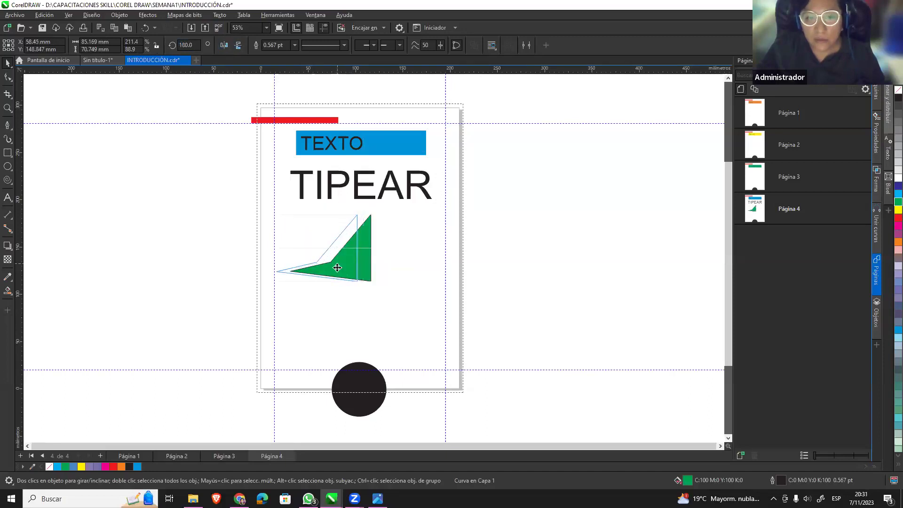
{"action": "left_click", "coordinate": [333, 266]}
{"action": "left_click", "coordinate": [343, 265]}
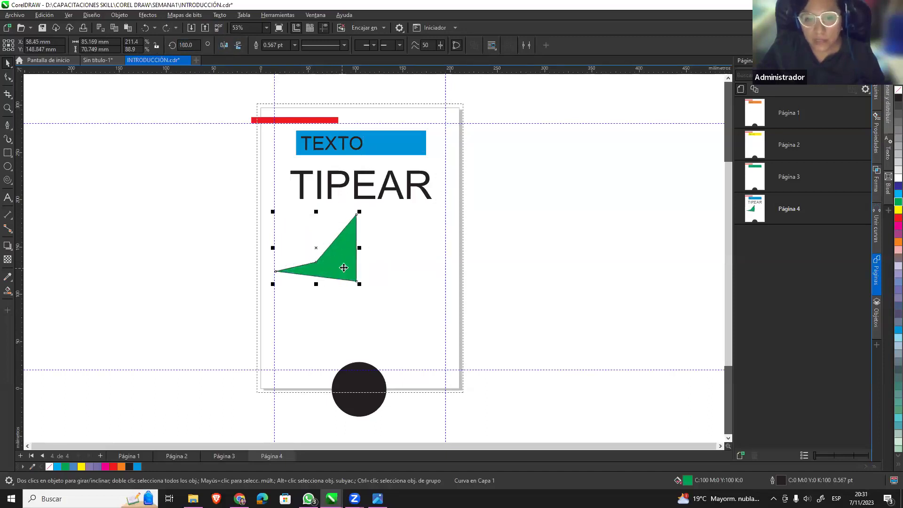
{"action": "left_click", "coordinate": [224, 45]}
{"action": "left_click_drag", "start_coordinate": [301, 266], "coordinate": [383, 265]}
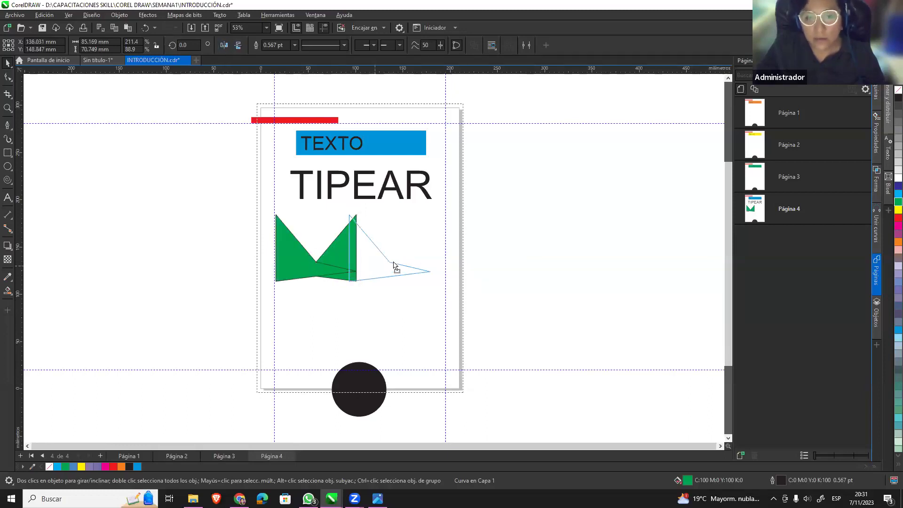
{"action": "left_click", "coordinate": [415, 332]}
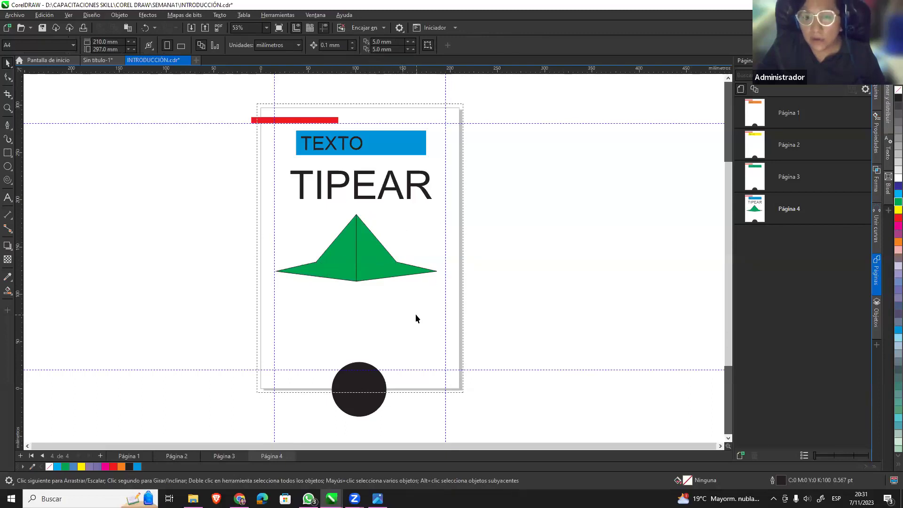
{"action": "left_click_drag", "start_coordinate": [359, 270], "coordinate": [377, 264]}
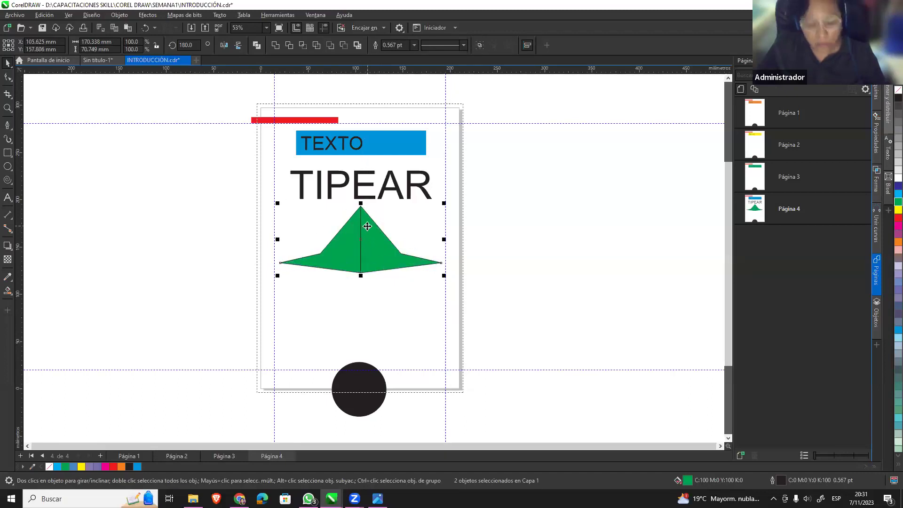
Duplicate the green peak downward, mirror it vertically, and join it to the original.
{"action": "left_click_drag", "start_coordinate": [364, 237], "coordinate": [365, 314]}
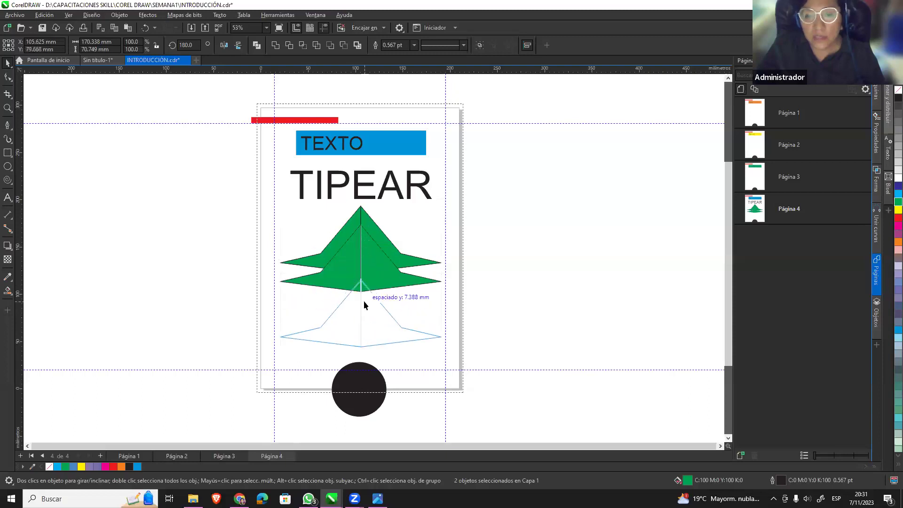
{"action": "left_click", "coordinate": [238, 46]}
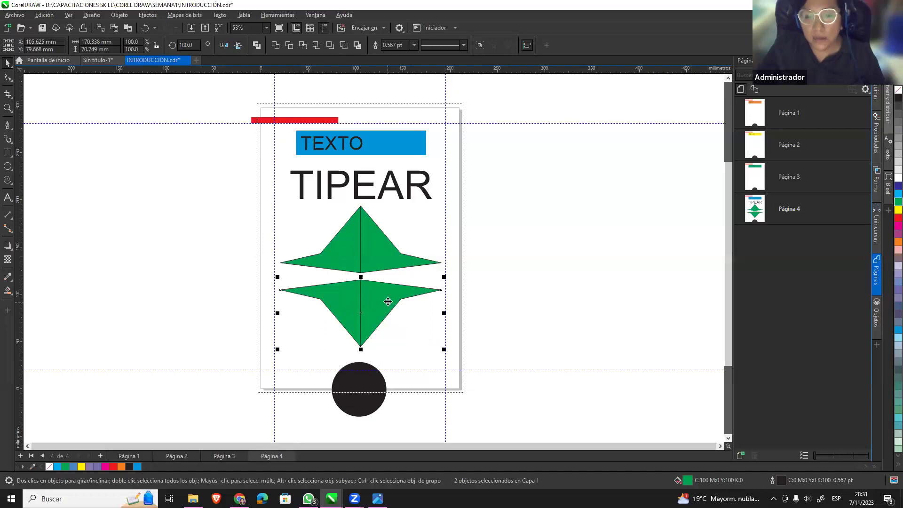
{"action": "left_click_drag", "start_coordinate": [388, 301], "coordinate": [388, 294]}
{"action": "left_click", "coordinate": [465, 267]}
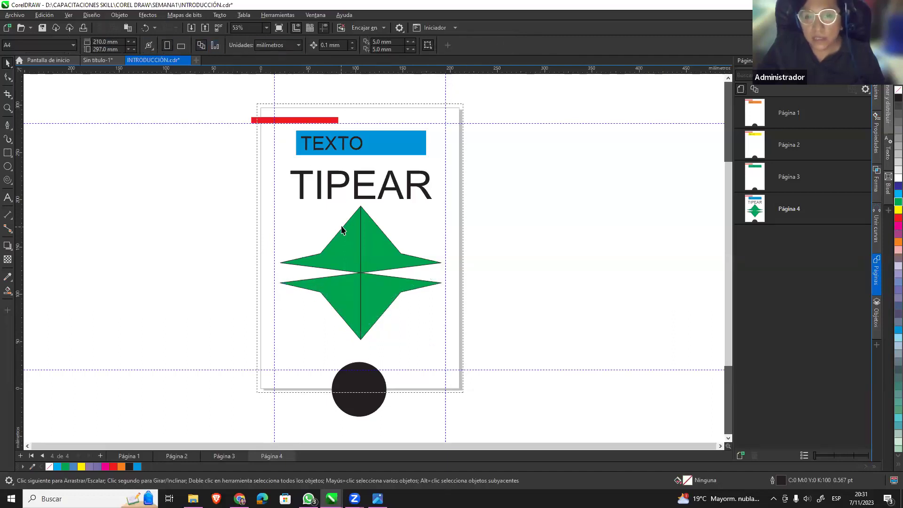
Set the outline width of the green star's upper right piece to 1.5 pt.
{"action": "left_click", "coordinate": [351, 235]}
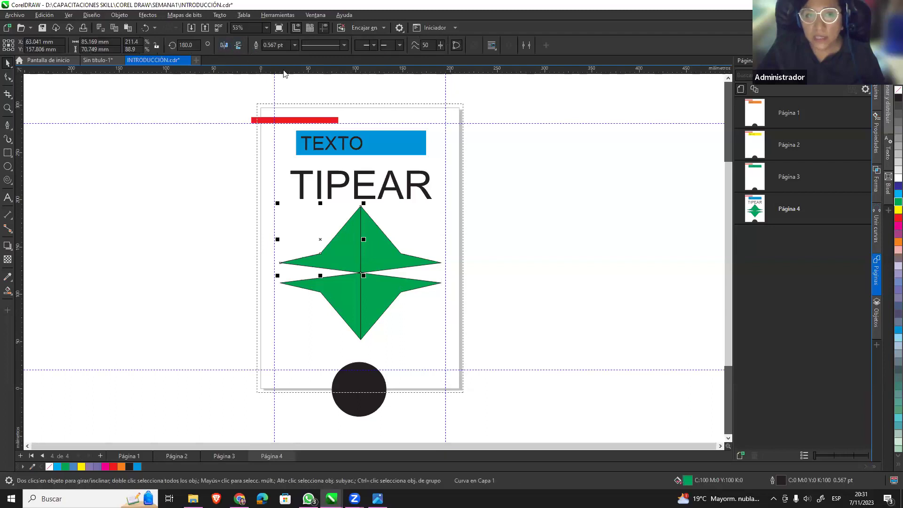
{"action": "left_click", "coordinate": [381, 245]}
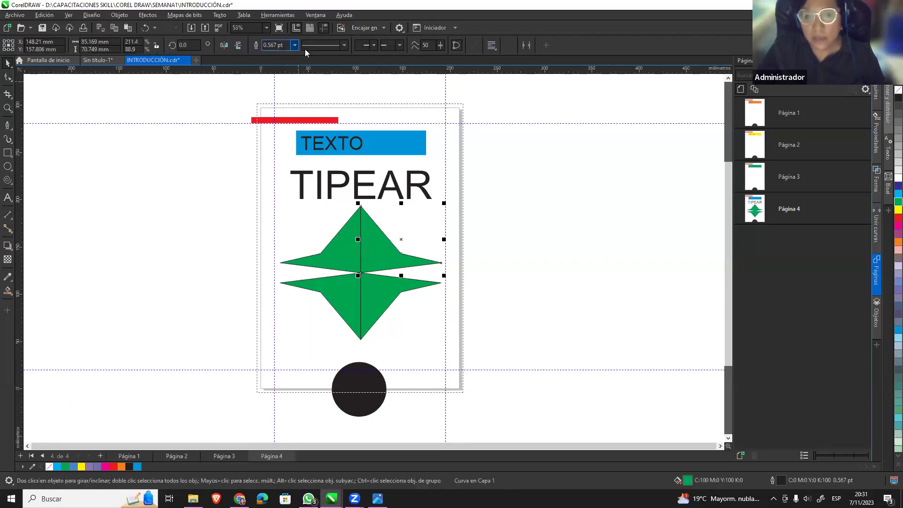
{"action": "left_click", "coordinate": [294, 45]}
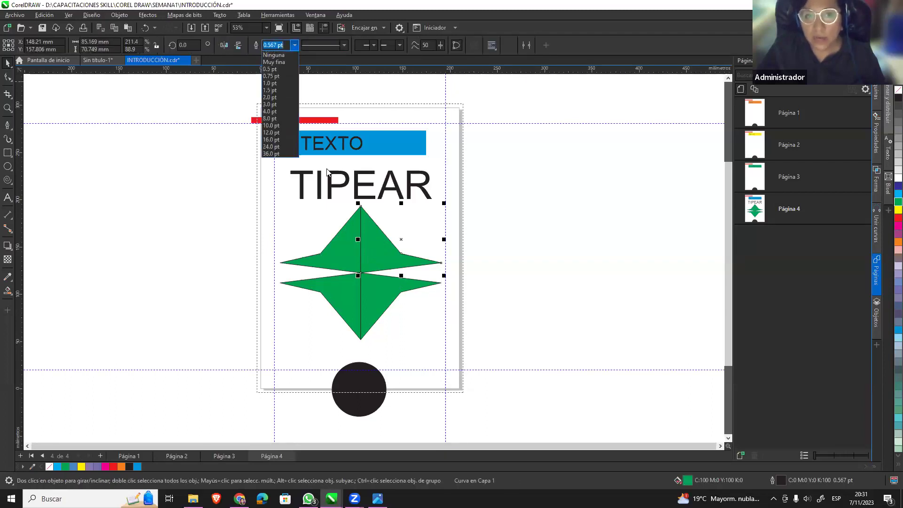
{"action": "left_click", "coordinate": [281, 98]}
{"action": "left_click", "coordinate": [295, 45]}
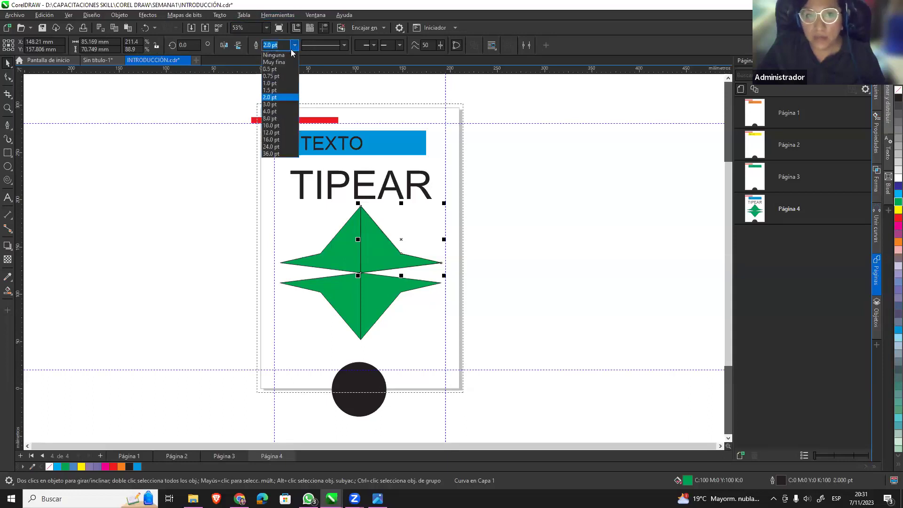
{"action": "left_click", "coordinate": [281, 137]}
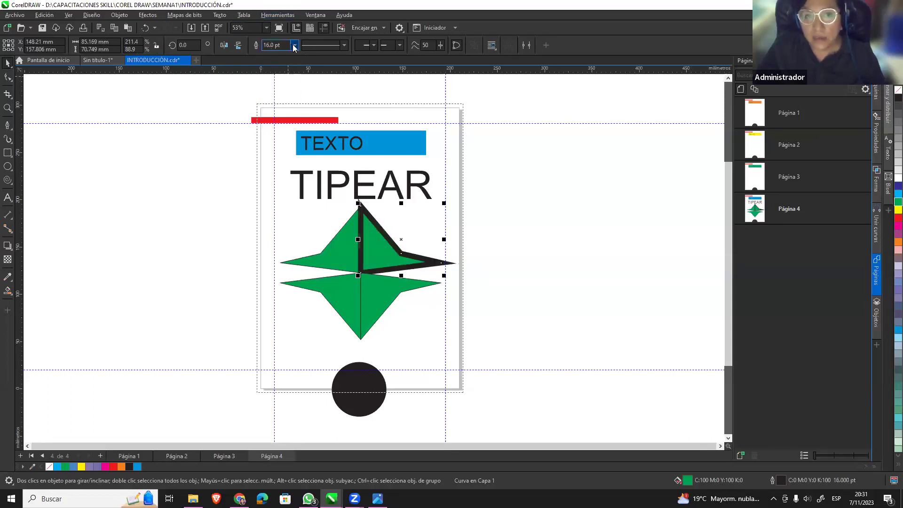
{"action": "left_click", "coordinate": [294, 46]}
{"action": "left_click", "coordinate": [280, 94]}
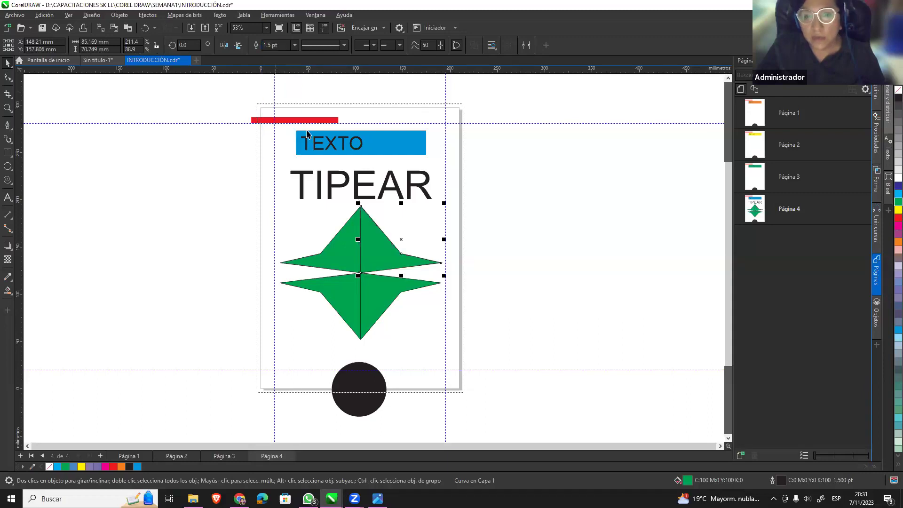
{"action": "left_click", "coordinate": [295, 46]}
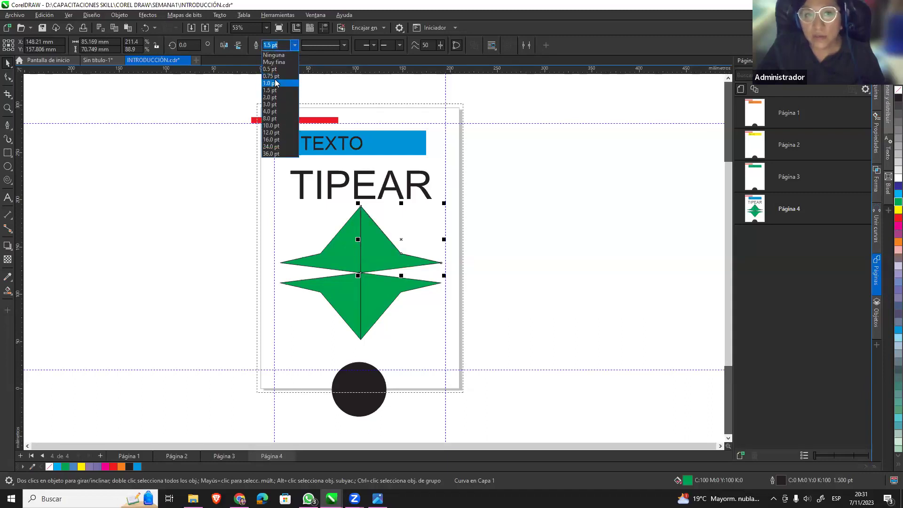
{"action": "left_click", "coordinate": [438, 256]}
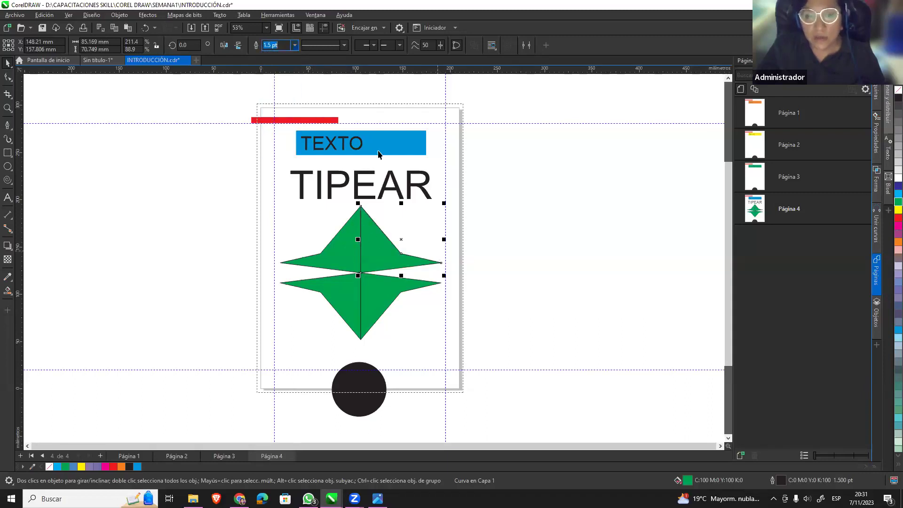
Reselect that star piece and show its Contorno outline properties in the Properties docker.
{"action": "left_click", "coordinate": [556, 284]}
{"action": "left_click", "coordinate": [388, 261]}
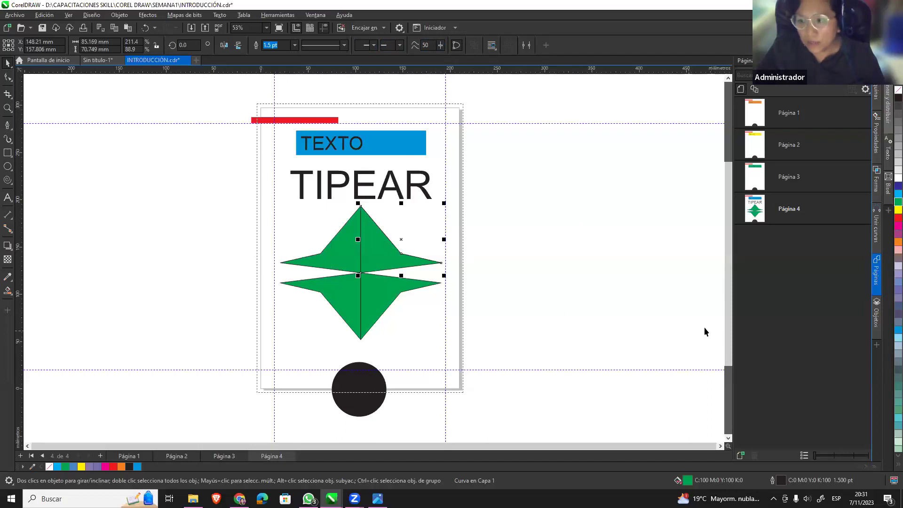
{"action": "left_click", "coordinate": [876, 139]}
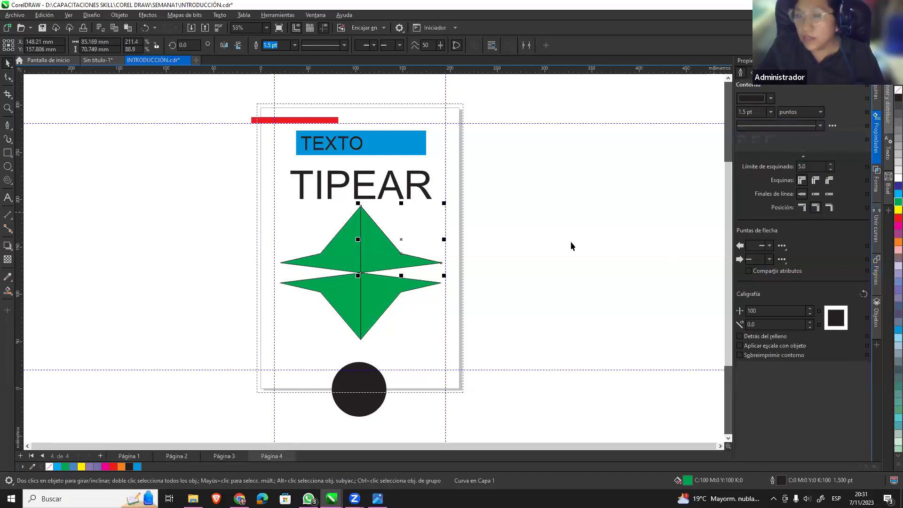
{"action": "left_click", "coordinate": [553, 246]}
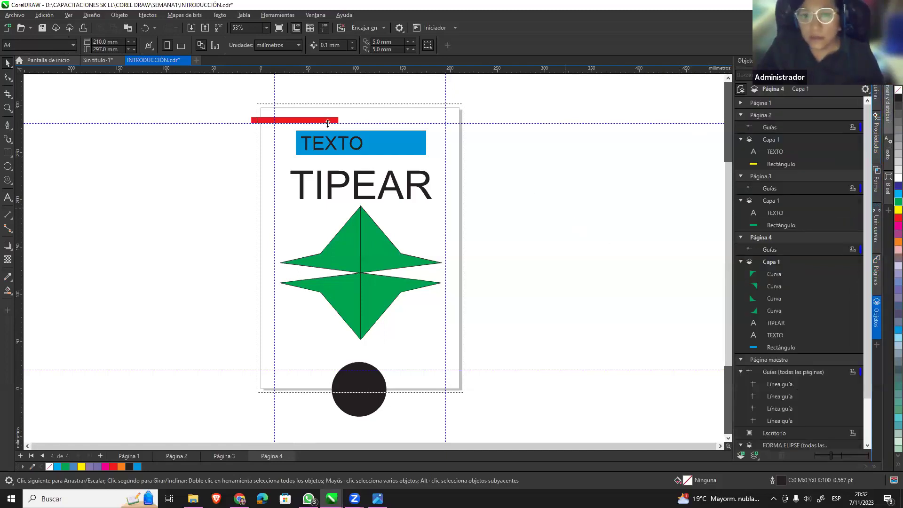
Show the Objects docker for all pages, flip through Páginas 3, 2 and 1, then return to Página 4.
{"action": "left_click", "coordinate": [309, 134]}
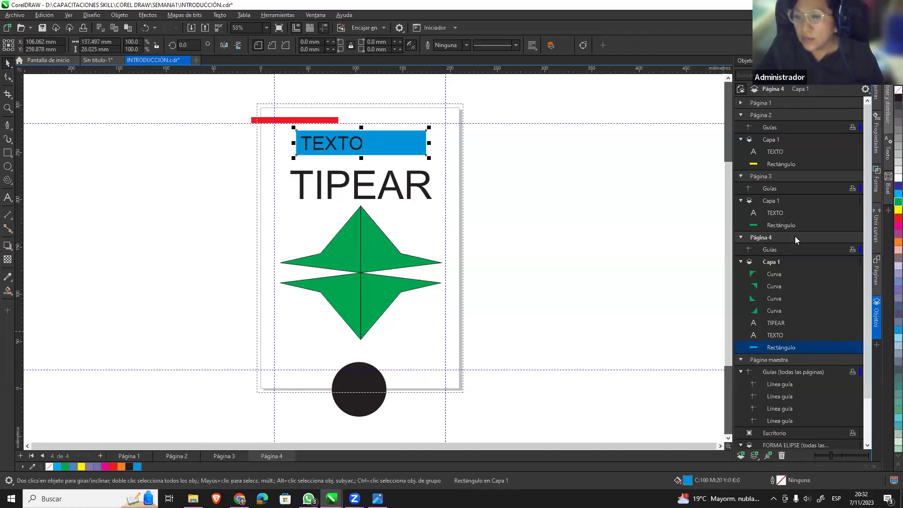
{"action": "left_click", "coordinate": [225, 458]}
{"action": "left_click", "coordinate": [181, 457]}
{"action": "left_click", "coordinate": [132, 456]}
{"action": "left_click", "coordinate": [184, 457]}
{"action": "left_click", "coordinate": [226, 456]}
{"action": "left_click", "coordinate": [278, 454]}
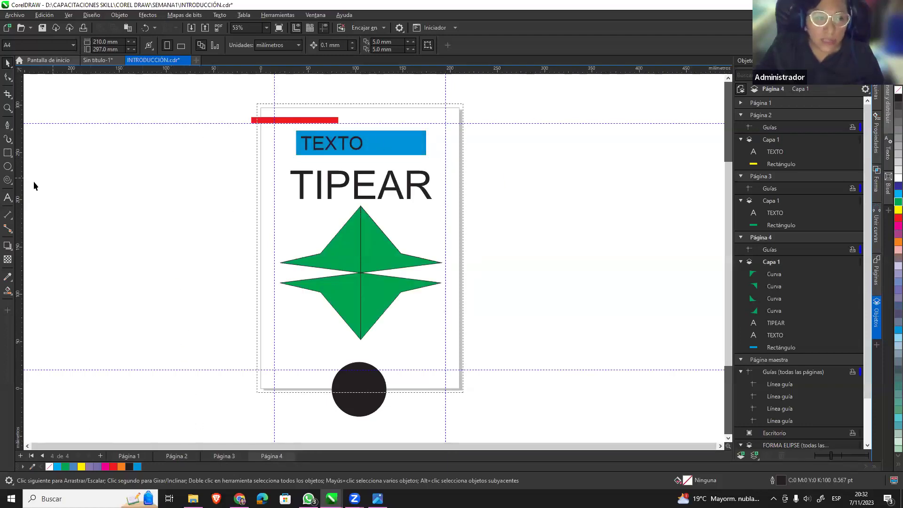
{"action": "left_click", "coordinate": [8, 112]}
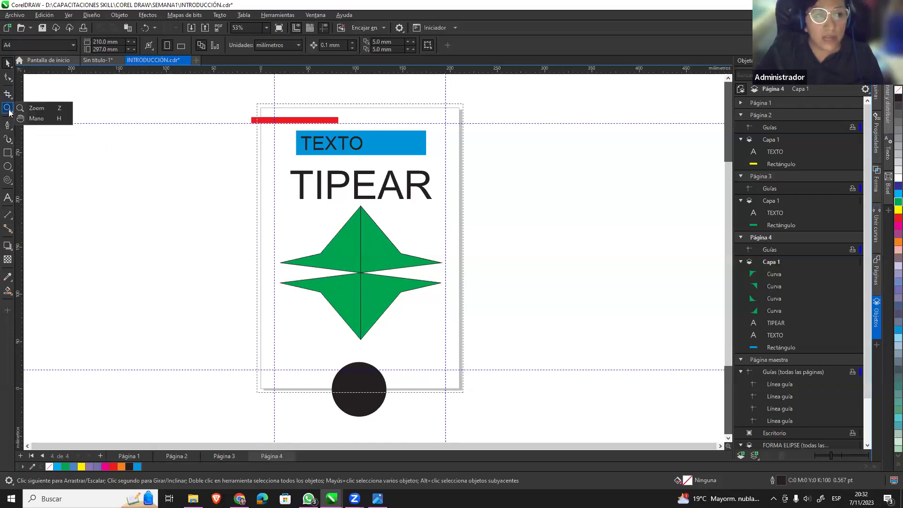
{"action": "left_click", "coordinate": [56, 109]}
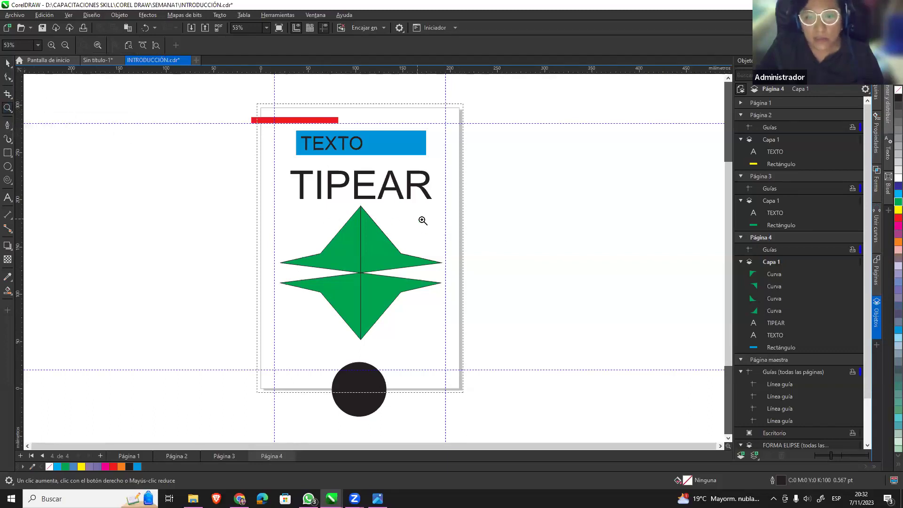
{"action": "left_click_drag", "start_coordinate": [469, 247], "coordinate": [614, 405]}
{"action": "left_click_drag", "start_coordinate": [337, 292], "coordinate": [40, 94]}
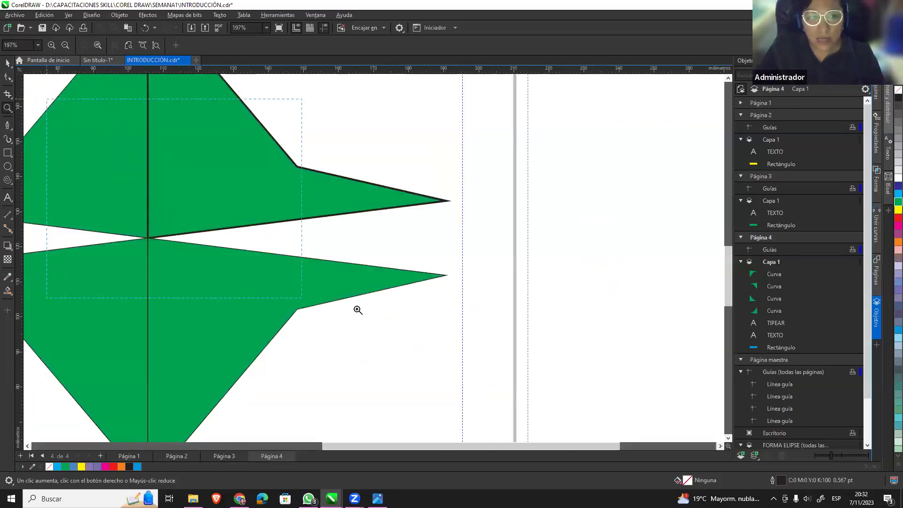
{"action": "left_click", "coordinate": [376, 312]}
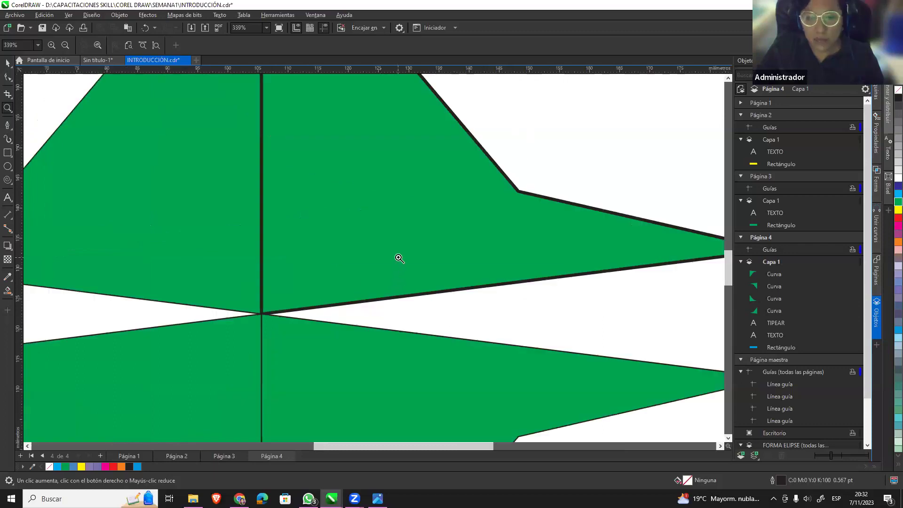
{"action": "left_click", "coordinate": [413, 245]}
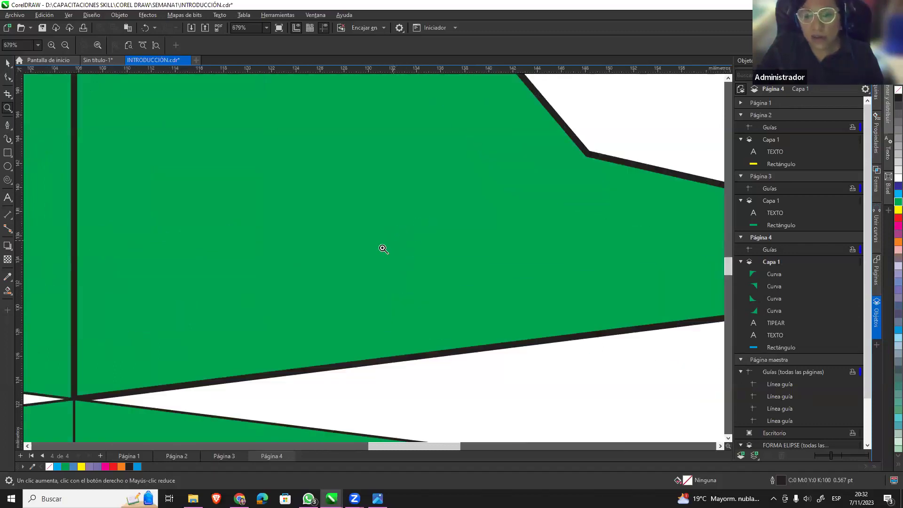
{"action": "right_click", "coordinate": [382, 267]}
{"action": "right_click", "coordinate": [332, 282]}
{"action": "right_click", "coordinate": [182, 309]}
{"action": "left_click", "coordinate": [182, 308]}
{"action": "right_click", "coordinate": [391, 274]}
{"action": "left_click", "coordinate": [388, 283]}
{"action": "right_click", "coordinate": [388, 282]}
{"action": "left_click", "coordinate": [389, 288]}
{"action": "right_click", "coordinate": [390, 288]}
{"action": "left_click", "coordinate": [390, 286]}
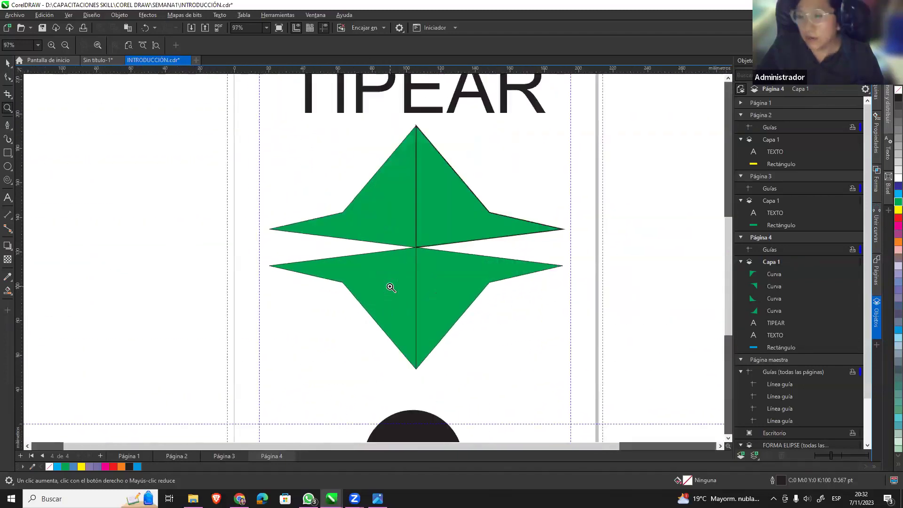
{"action": "left_click", "coordinate": [477, 234]}
{"action": "right_click", "coordinate": [478, 234]}
{"action": "right_click", "coordinate": [477, 234]}
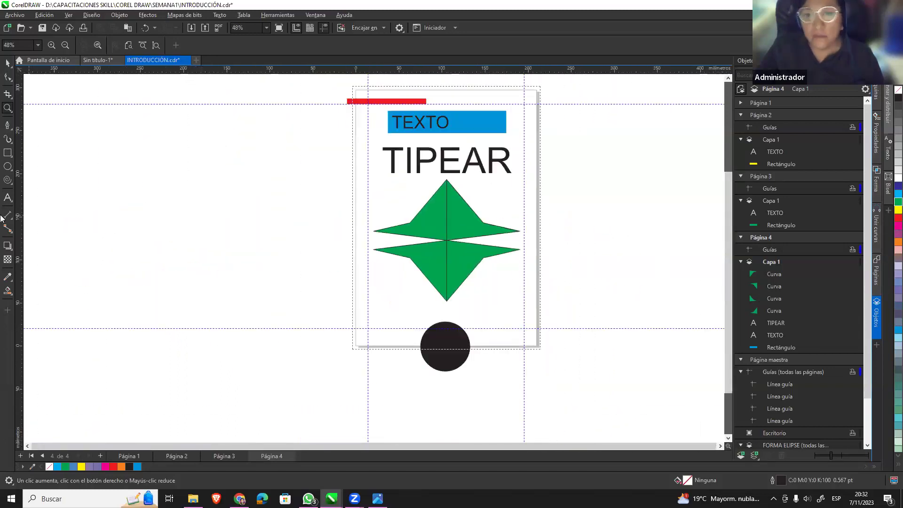
{"action": "left_click", "coordinate": [11, 111]}
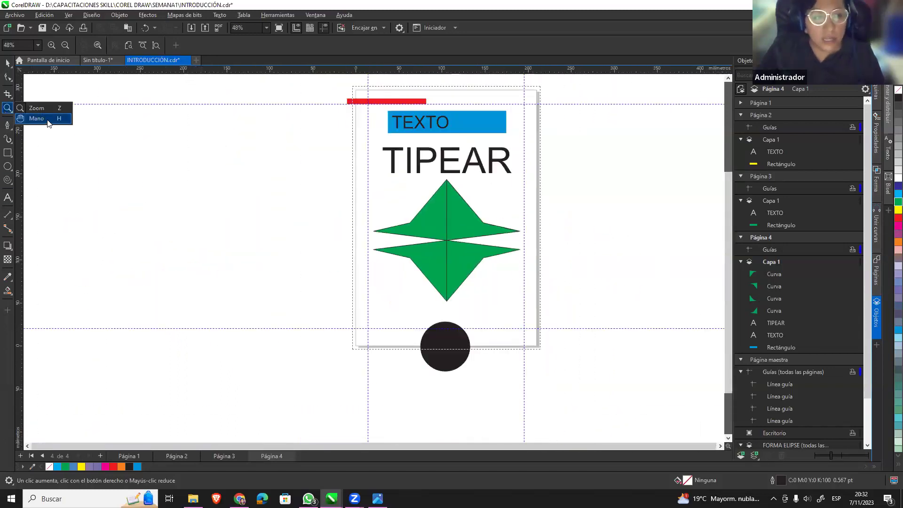
{"action": "left_click", "coordinate": [35, 121]}
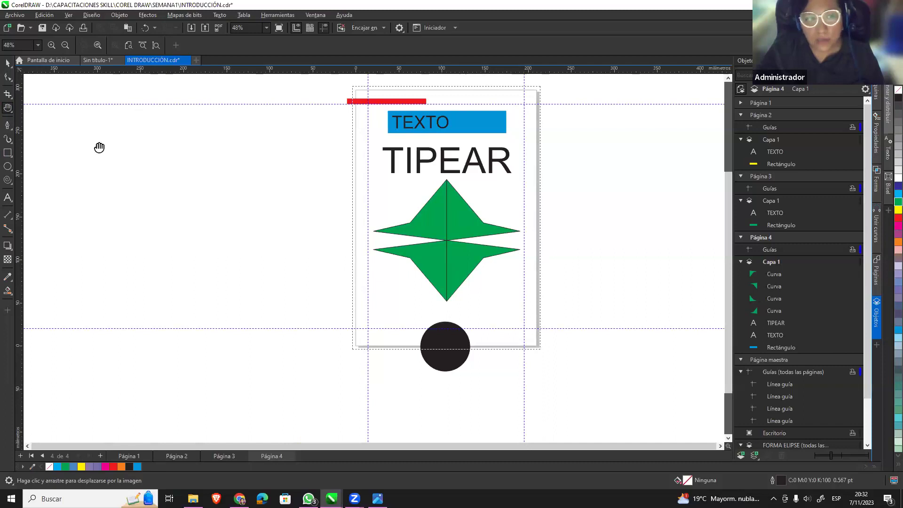
{"action": "mouse_move", "coordinate": [474, 177]}
{"action": "left_mouse_down"}
{"action": "mouse_move", "coordinate": [359, 343]}
{"action": "mouse_move", "coordinate": [462, 149]}
{"action": "mouse_move", "coordinate": [234, 295]}
{"action": "mouse_move", "coordinate": [599, 254]}
{"action": "mouse_move", "coordinate": [329, 195]}
{"action": "mouse_move", "coordinate": [373, 196]}
{"action": "mouse_move", "coordinate": [362, 220]}
{"action": "left_mouse_up"}
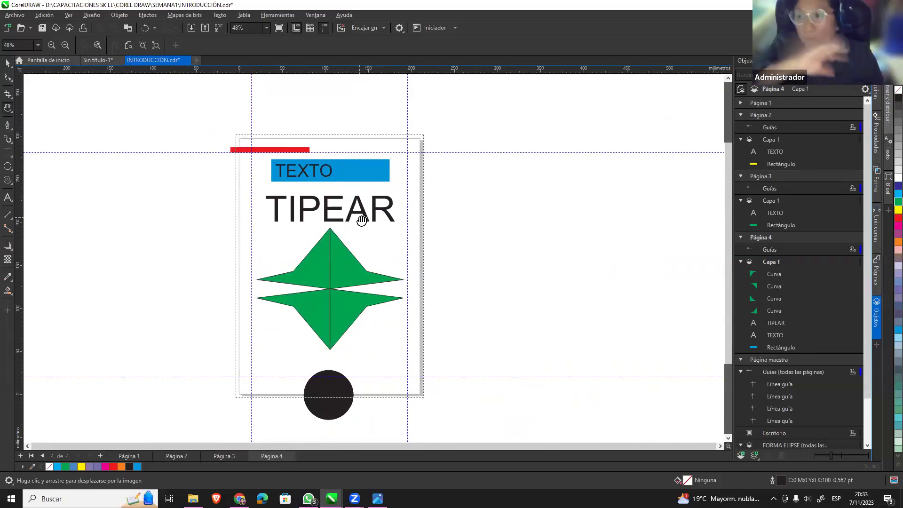
{"action": "left_click_drag", "start_coordinate": [299, 248], "coordinate": [254, 232]}
{"action": "left_click_drag", "start_coordinate": [290, 381], "coordinate": [419, 345]}
{"action": "left_click_drag", "start_coordinate": [338, 191], "coordinate": [222, 369]}
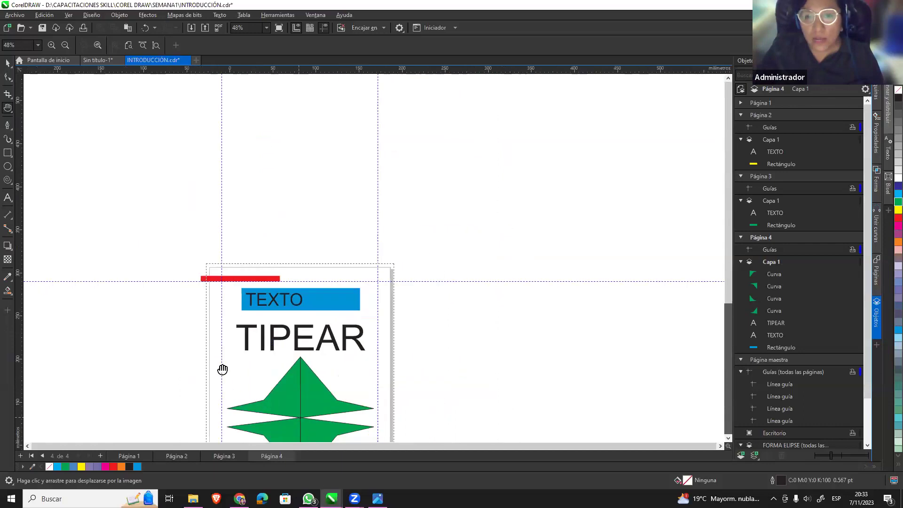
{"action": "left_click_drag", "start_coordinate": [361, 429], "coordinate": [368, 226]}
{"action": "mouse_move", "coordinate": [287, 200]}
{"action": "left_mouse_down"}
{"action": "mouse_move", "coordinate": [301, 337]}
{"action": "mouse_move", "coordinate": [387, 262]}
{"action": "mouse_move", "coordinate": [346, 282]}
{"action": "mouse_move", "coordinate": [332, 258]}
{"action": "left_mouse_up"}
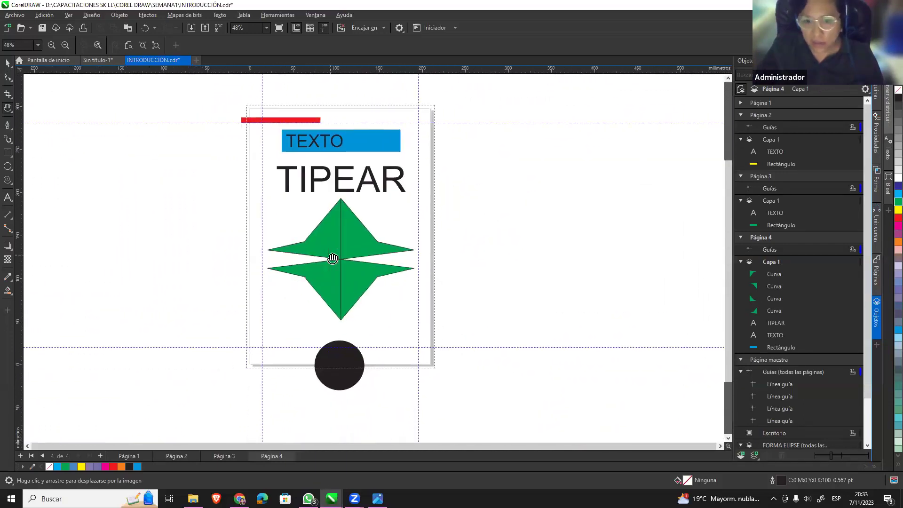
{"action": "left_click", "coordinate": [130, 456]}
{"action": "mouse_move", "coordinate": [361, 230]}
{"action": "left_mouse_down"}
{"action": "mouse_move", "coordinate": [403, 367]}
{"action": "mouse_move", "coordinate": [407, 256]}
{"action": "mouse_move", "coordinate": [337, 409]}
{"action": "left_mouse_up"}
{"action": "left_click", "coordinate": [274, 456]}
{"action": "mouse_move", "coordinate": [375, 244]}
{"action": "left_mouse_down"}
{"action": "mouse_move", "coordinate": [500, 212]}
{"action": "mouse_move", "coordinate": [490, 218]}
{"action": "left_mouse_up"}
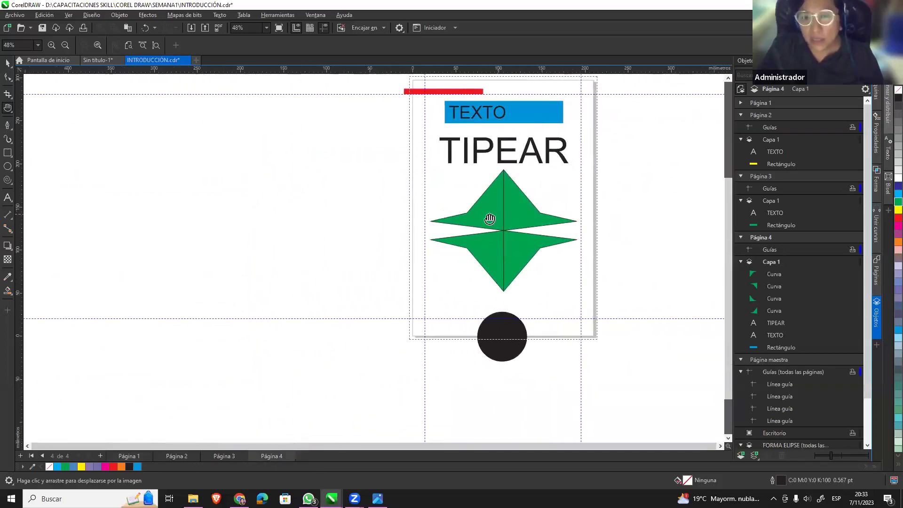
Cycle through the Página 1, 4, 3 and 2 tabs and bring page 1 into view.
{"action": "left_click", "coordinate": [132, 458]}
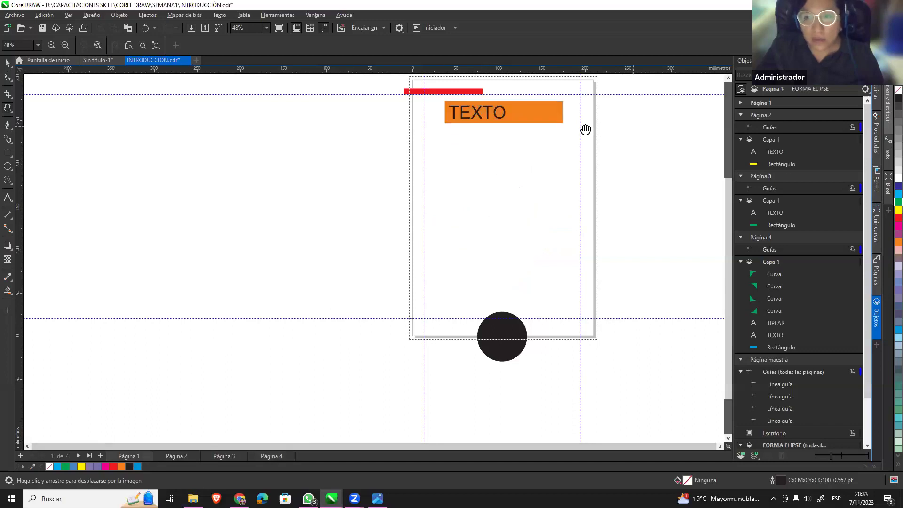
{"action": "left_click", "coordinate": [282, 456]}
{"action": "left_click_drag", "start_coordinate": [532, 254], "coordinate": [284, 335]}
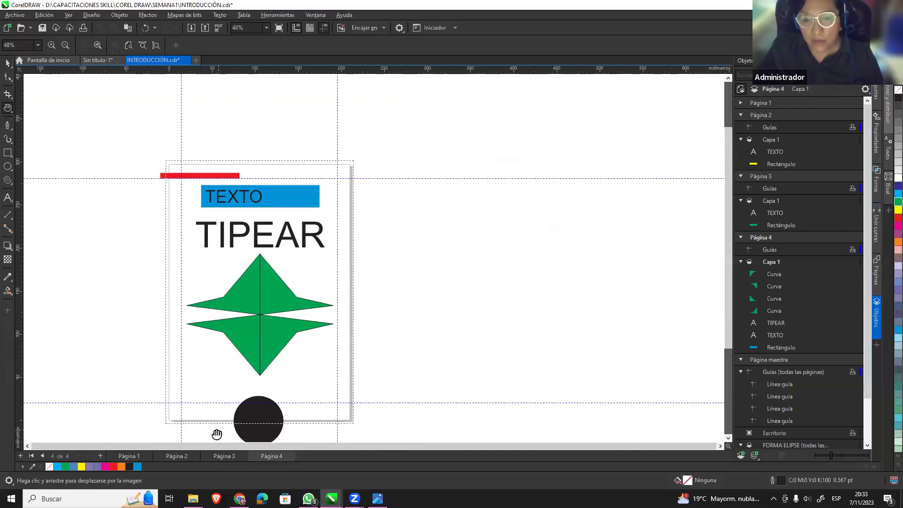
{"action": "left_click", "coordinate": [216, 457]}
{"action": "left_click", "coordinate": [186, 456]}
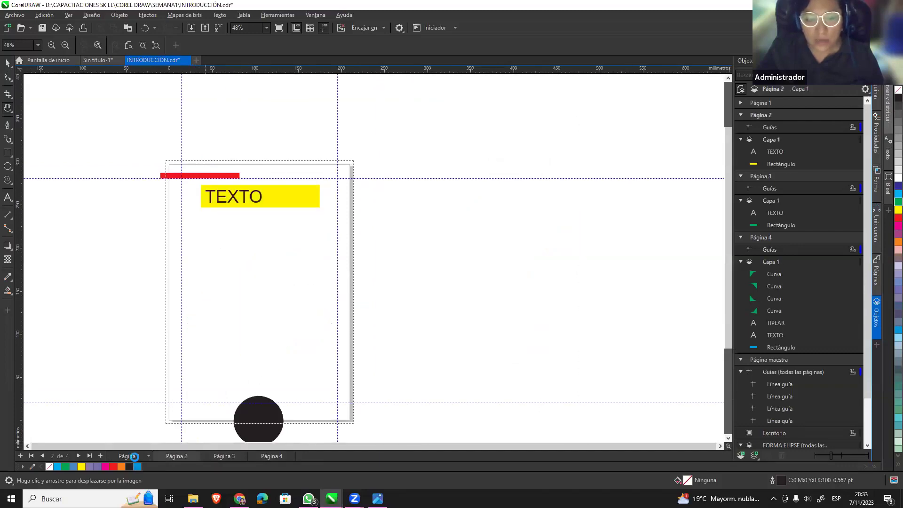
{"action": "mouse_move", "coordinate": [232, 333]}
{"action": "left_mouse_down"}
{"action": "mouse_move", "coordinate": [467, 271]}
{"action": "mouse_move", "coordinate": [365, 210]}
{"action": "mouse_move", "coordinate": [260, 301]}
{"action": "mouse_move", "coordinate": [350, 268]}
{"action": "left_mouse_up"}
Zoom in on page 1's orange TEXTO box and the red bar above it.
{"action": "scroll", "coordinate": [369, 125], "scroll_direction": "up", "scroll_amount": 1}
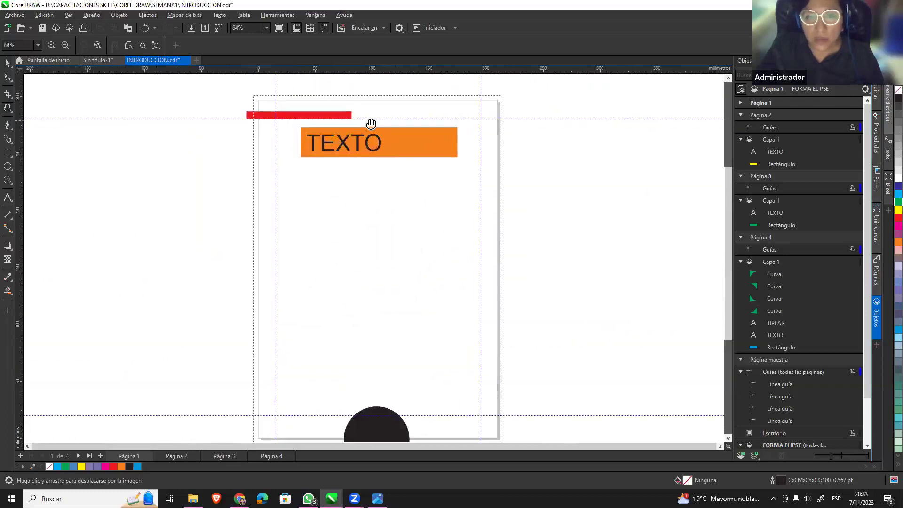
{"action": "scroll", "coordinate": [353, 151], "scroll_direction": "up", "scroll_amount": 2}
{"action": "scroll", "coordinate": [301, 148], "scroll_direction": "up", "scroll_amount": 2}
{"action": "mouse_move", "coordinate": [413, 145]}
{"action": "left_mouse_down"}
{"action": "mouse_move", "coordinate": [389, 232]}
{"action": "mouse_move", "coordinate": [403, 227]}
{"action": "left_mouse_up"}
{"action": "scroll", "coordinate": [403, 228], "scroll_direction": "up", "scroll_amount": 3}
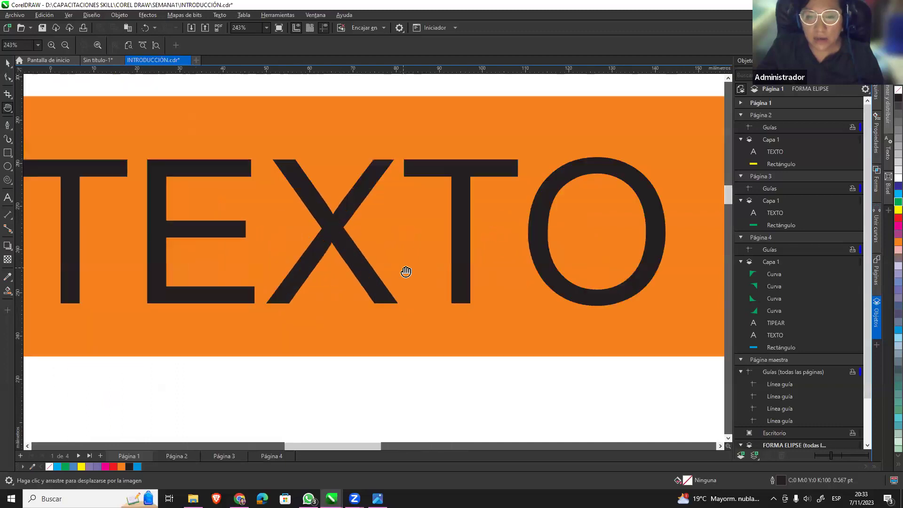
{"action": "scroll", "coordinate": [404, 230], "scroll_direction": "up", "scroll_amount": 1}
{"action": "scroll", "coordinate": [408, 230], "scroll_direction": "down", "scroll_amount": 2}
{"action": "left_click_drag", "start_coordinate": [409, 231], "coordinate": [445, 237]}
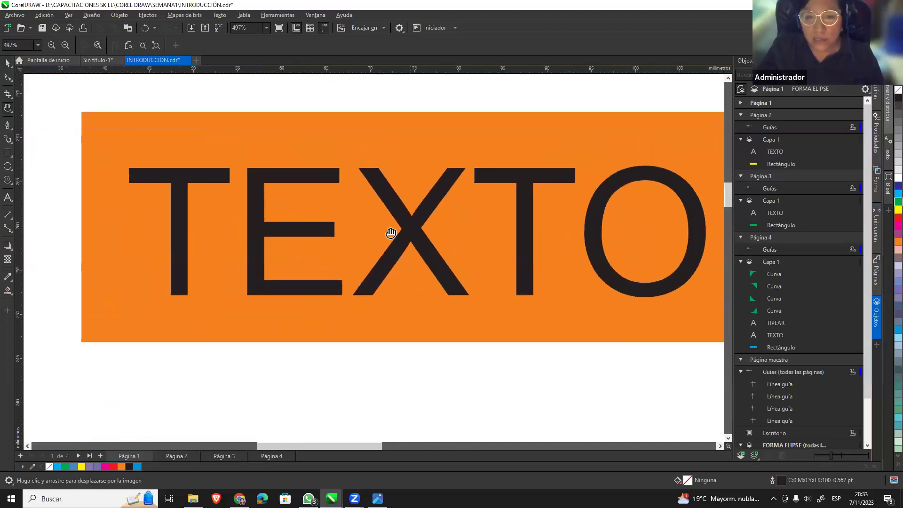
{"action": "scroll", "coordinate": [445, 237], "scroll_direction": "down", "scroll_amount": 6}
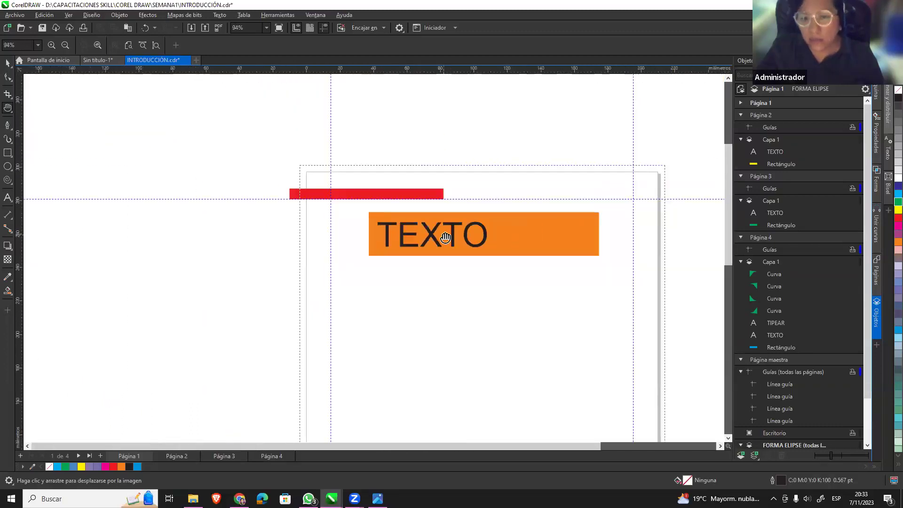
{"action": "mouse_move", "coordinate": [527, 285]}
{"action": "left_mouse_down"}
{"action": "mouse_move", "coordinate": [405, 207]}
{"action": "mouse_move", "coordinate": [432, 254]}
{"action": "left_mouse_up"}
{"action": "scroll", "coordinate": [373, 258], "scroll_direction": "up", "scroll_amount": 1}
{"action": "scroll", "coordinate": [373, 260], "scroll_direction": "down", "scroll_amount": 1}
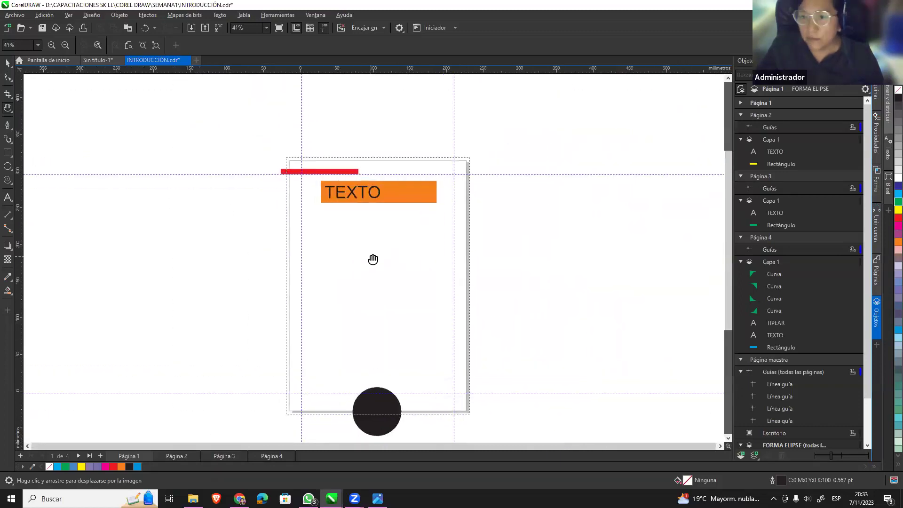
{"action": "scroll", "coordinate": [374, 260], "scroll_direction": "up", "scroll_amount": 1}
{"action": "scroll", "coordinate": [400, 246], "scroll_direction": "down", "scroll_amount": 1}
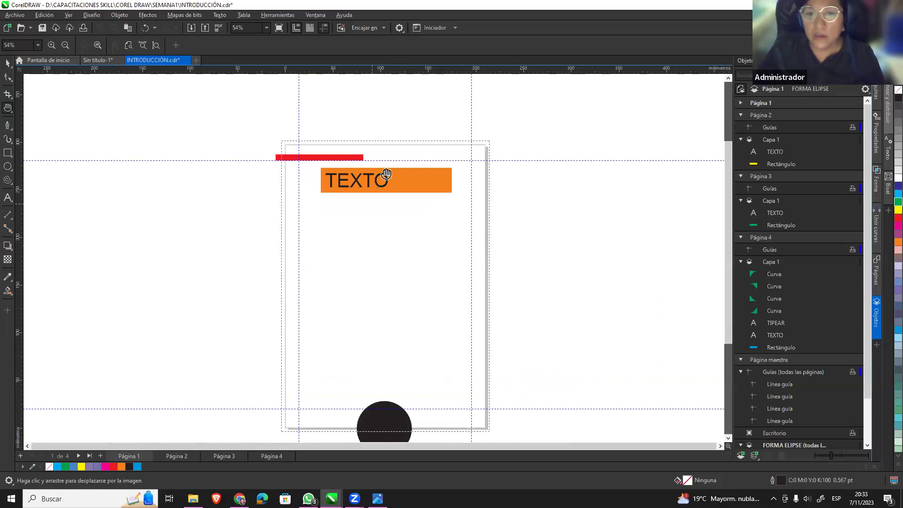
{"action": "scroll", "coordinate": [452, 197], "scroll_direction": "up", "scroll_amount": 1}
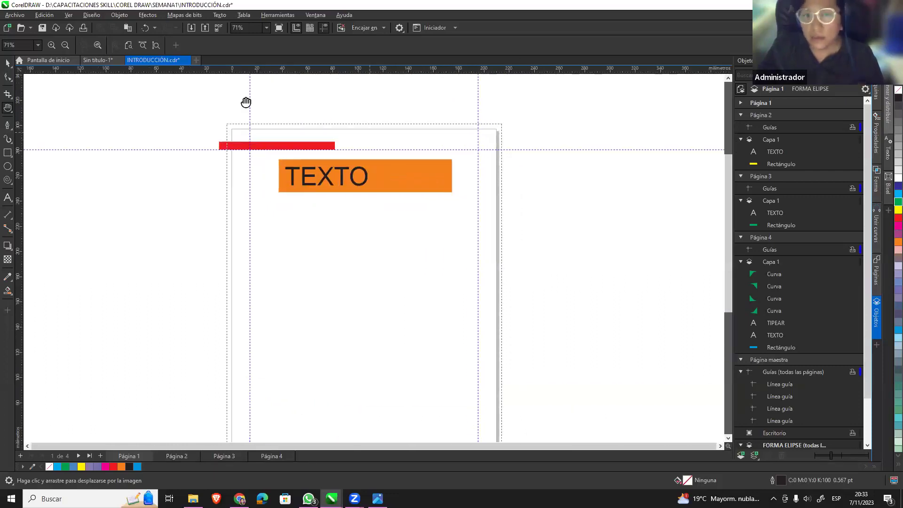
Try the Zoom, Pan and Pick tools, panning page 1 slightly right and down.
{"action": "left_click", "coordinate": [7, 109]}
{"action": "left_click", "coordinate": [59, 109]}
{"action": "left_click", "coordinate": [7, 108]}
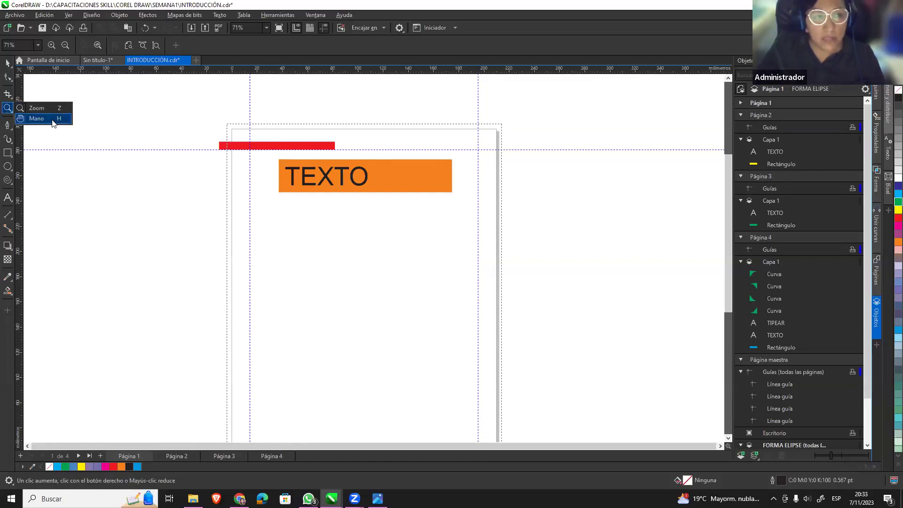
{"action": "left_click", "coordinate": [37, 118]}
{"action": "left_click", "coordinate": [8, 108]}
{"action": "left_click", "coordinate": [7, 62]}
{"action": "left_click", "coordinate": [38, 92]}
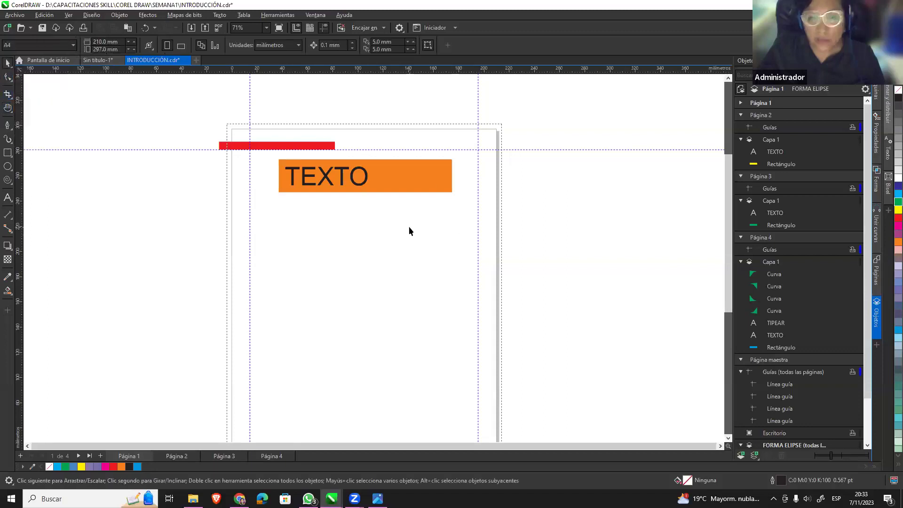
{"action": "key", "text": "h"}
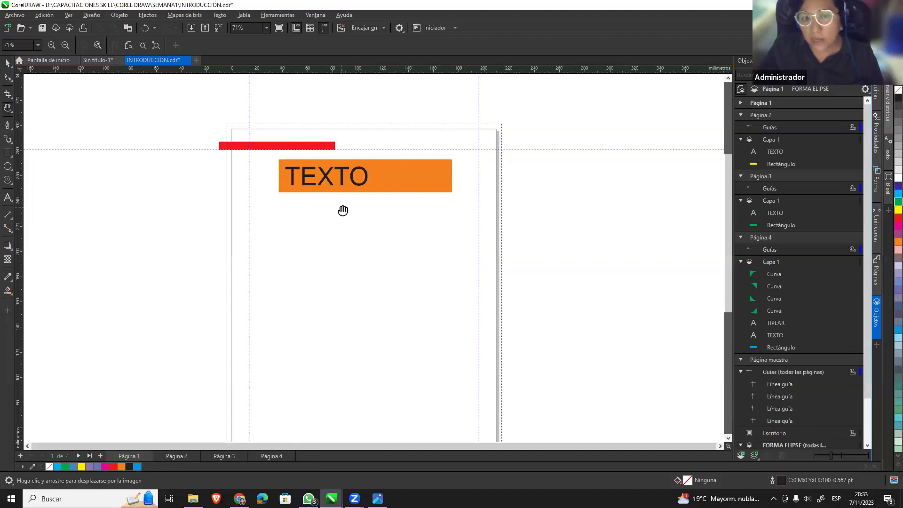
{"action": "left_click", "coordinate": [8, 64]}
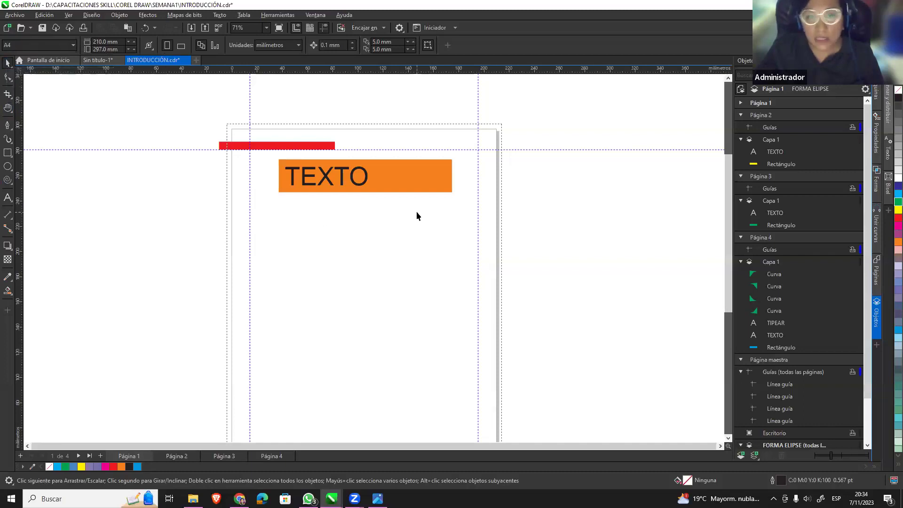
{"action": "key", "text": "h"}
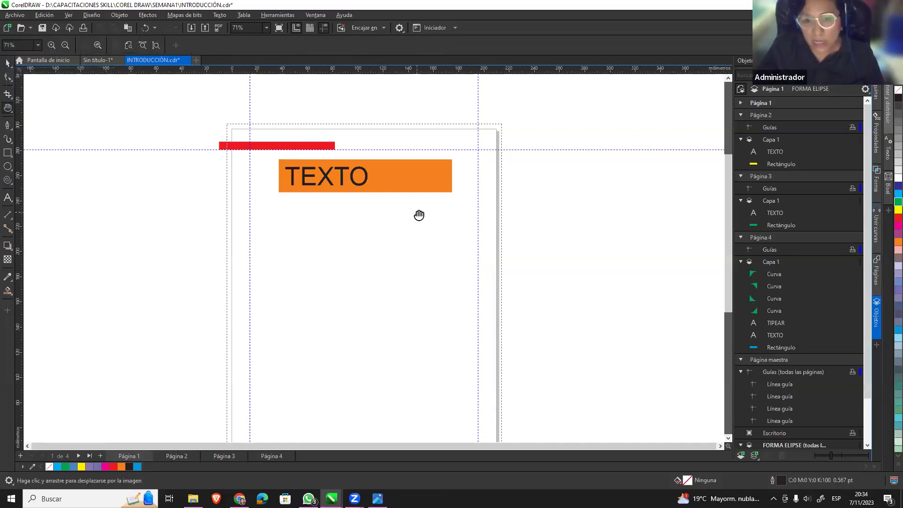
{"action": "mouse_move", "coordinate": [400, 195]}
{"action": "left_mouse_down"}
{"action": "mouse_move", "coordinate": [435, 265]}
{"action": "mouse_move", "coordinate": [395, 265]}
{"action": "mouse_move", "coordinate": [421, 215]}
{"action": "left_mouse_up"}
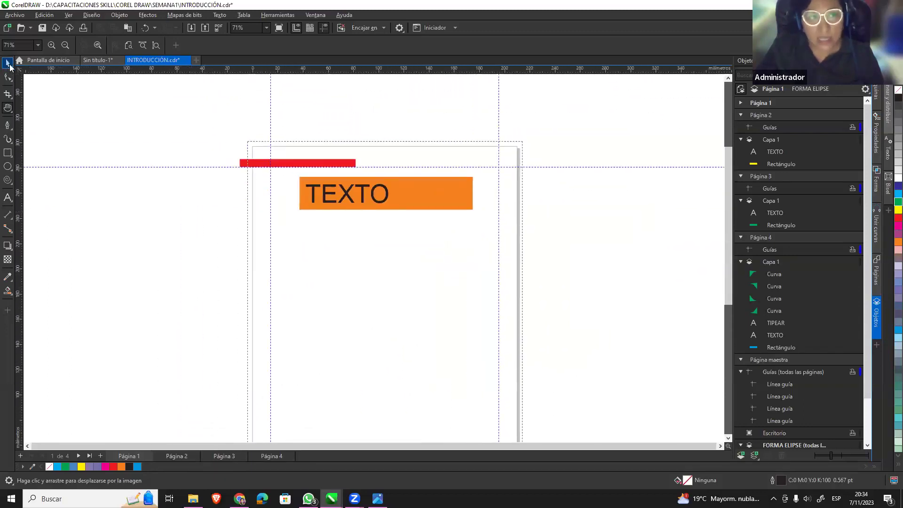
{"action": "key", "text": "space"}
{"action": "scroll", "coordinate": [503, 233], "scroll_direction": "up", "scroll_amount": 1}
{"action": "scroll", "coordinate": [302, 187], "scroll_direction": "down", "scroll_amount": 1}
{"action": "scroll", "coordinate": [127, 164], "scroll_direction": "up", "scroll_amount": 1}
{"action": "scroll", "coordinate": [132, 161], "scroll_direction": "down", "scroll_amount": 1}
{"action": "scroll", "coordinate": [183, 159], "scroll_direction": "up", "scroll_amount": 1}
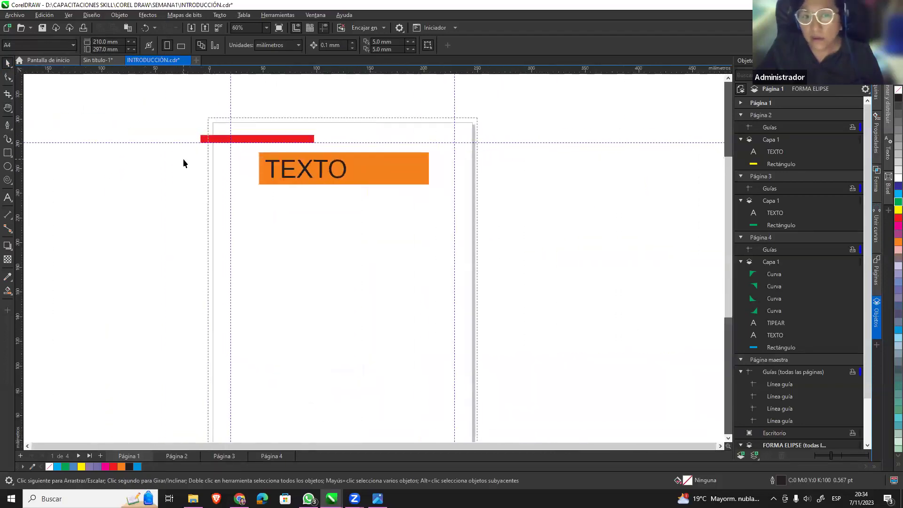
{"action": "scroll", "coordinate": [183, 159], "scroll_direction": "up", "scroll_amount": 1}
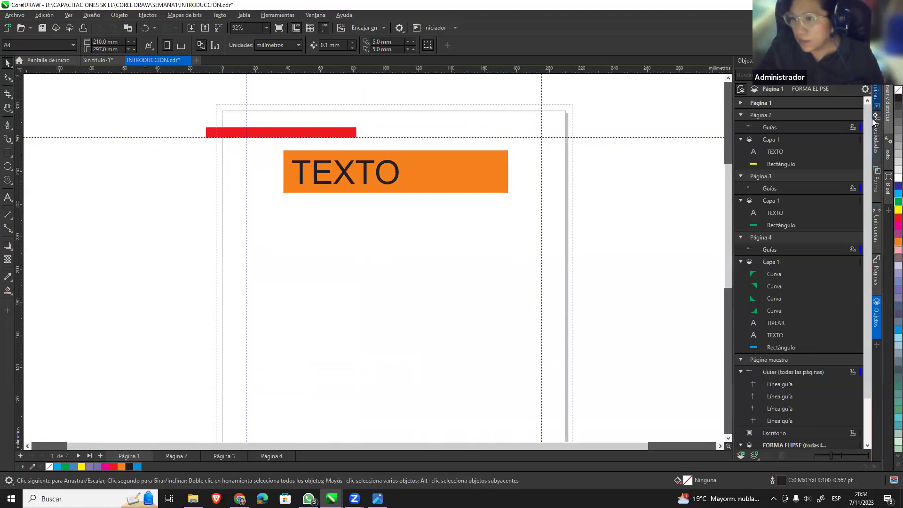
Collapse the pages in the Objects docker and expand Página maestra's FORMA ELIPSE and FORMA ROJO layers.
{"action": "left_click", "coordinate": [742, 115]}
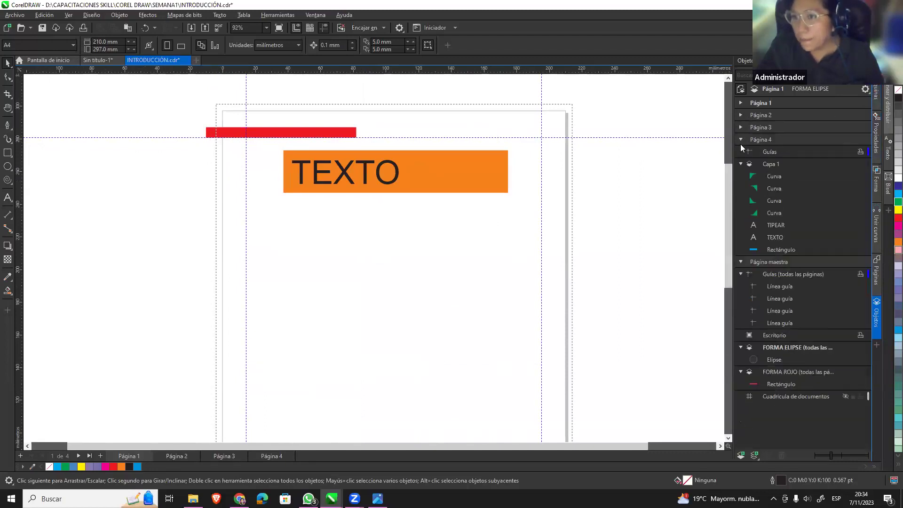
{"action": "left_click", "coordinate": [740, 140]}
{"action": "left_click", "coordinate": [738, 152]}
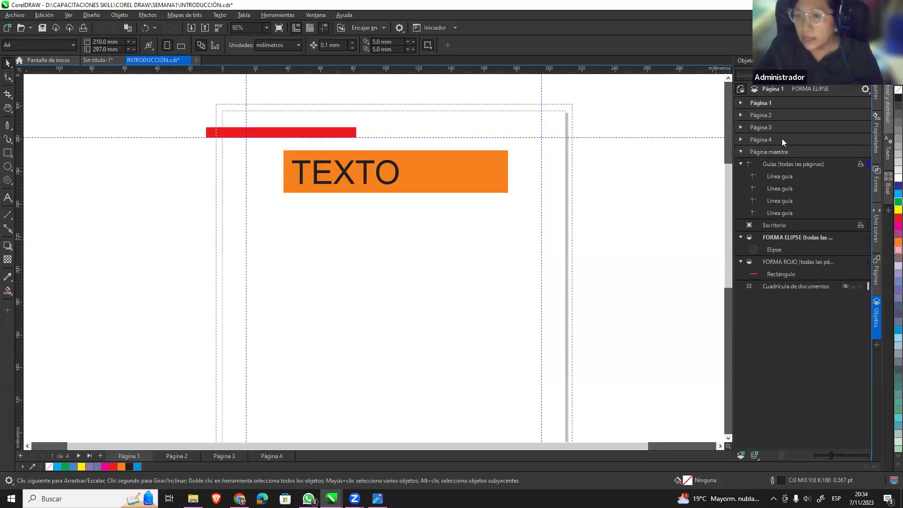
{"action": "scroll", "coordinate": [504, 297], "scroll_direction": "down", "scroll_amount": 2}
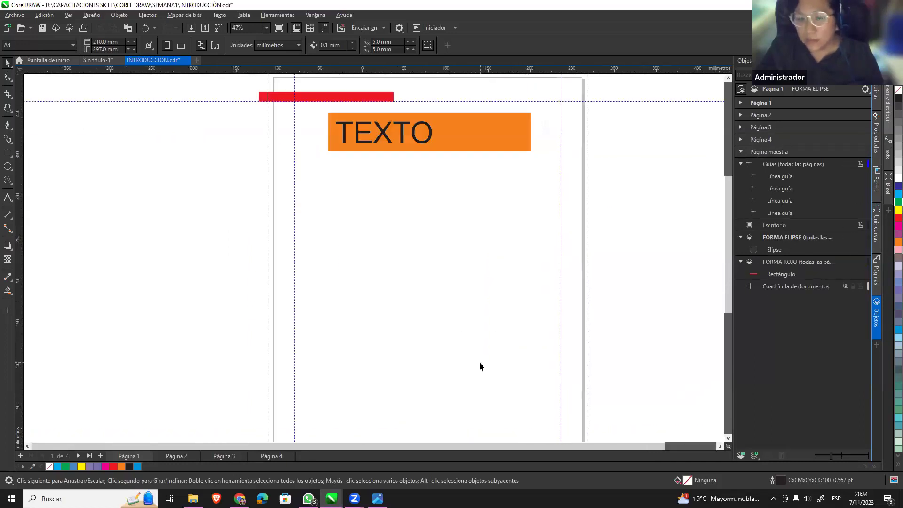
Draw a 95 × 55 mm rectangle below the TEXTO box on page 1.
{"action": "left_click_drag", "start_coordinate": [732, 245], "coordinate": [735, 282]}
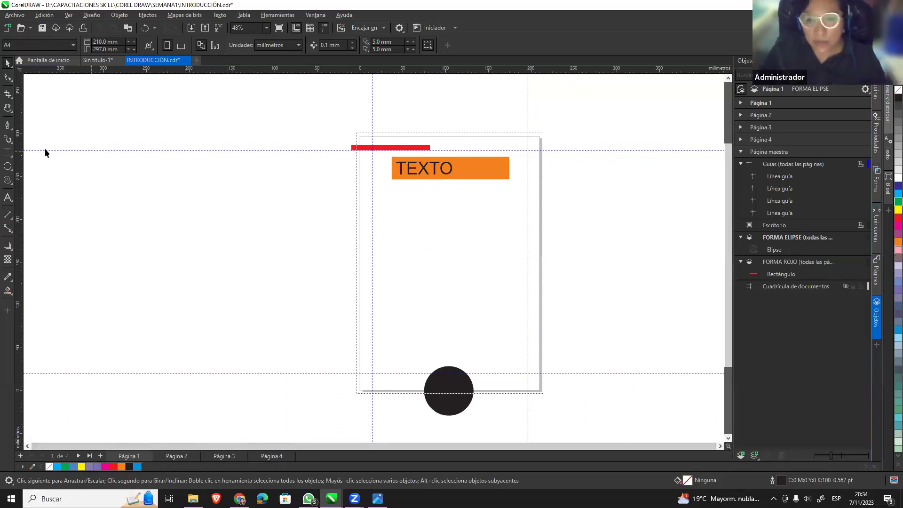
{"action": "left_click", "coordinate": [7, 152]}
{"action": "left_click_drag", "start_coordinate": [391, 202], "coordinate": [500, 251]}
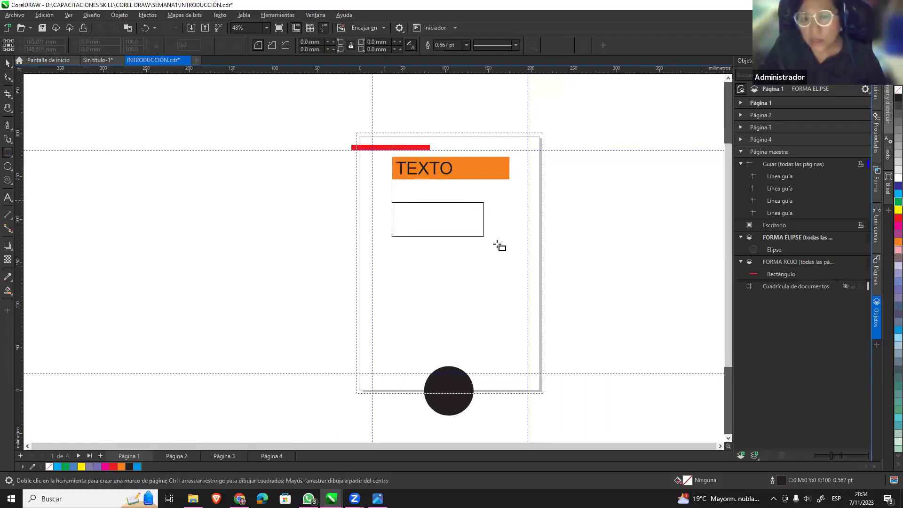
{"action": "left_click", "coordinate": [97, 41]}
{"action": "type", "text": "95"}
{"action": "key", "text": "Tab"}
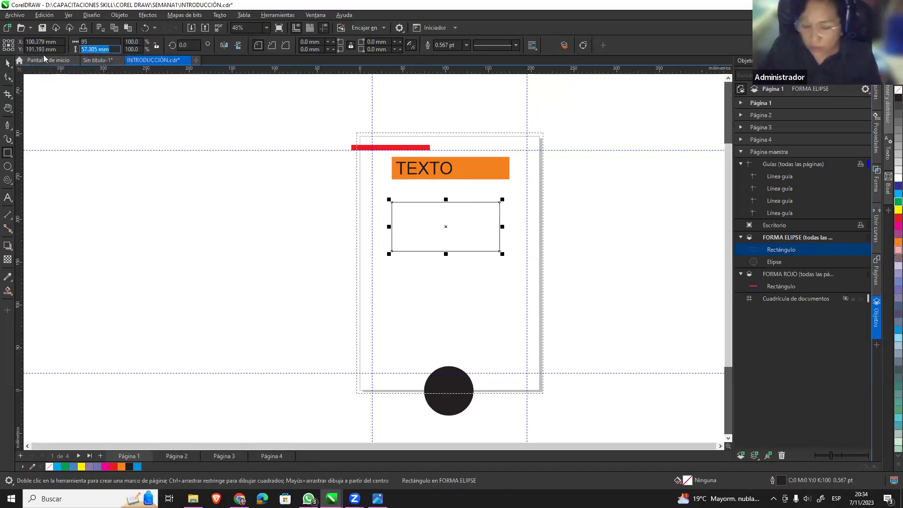
{"action": "type", "text": "55"}
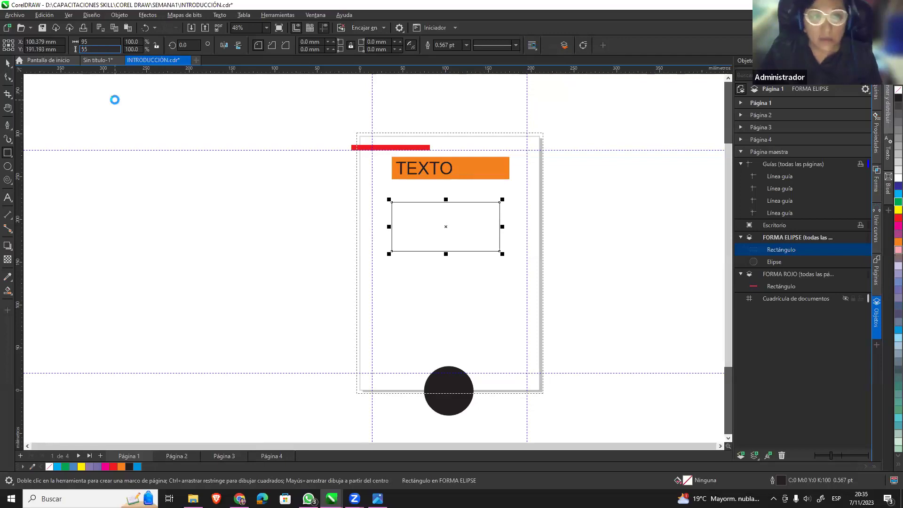
{"action": "key", "text": "Return"}
Duplicate the rectangle below the original, then marquee-select both rectangles and delete them.
{"action": "left_click", "coordinate": [8, 63]}
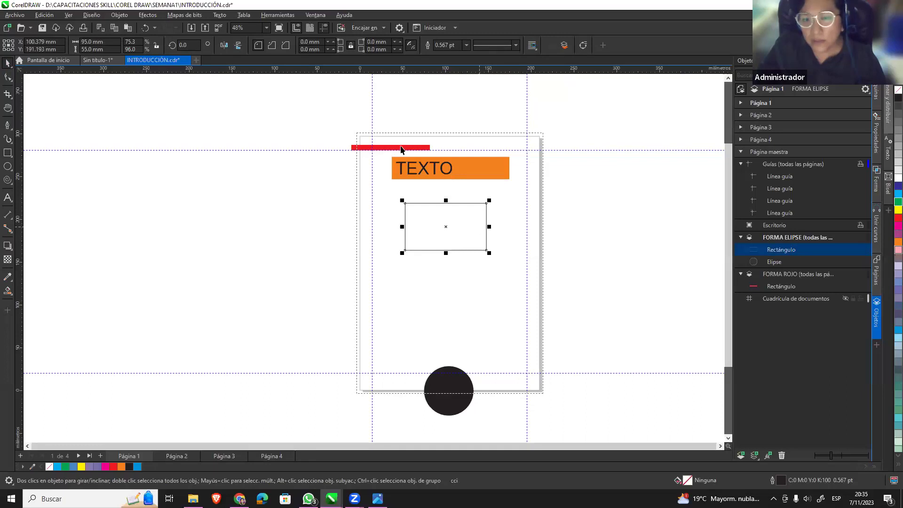
{"action": "left_click_drag", "start_coordinate": [485, 223], "coordinate": [492, 217]}
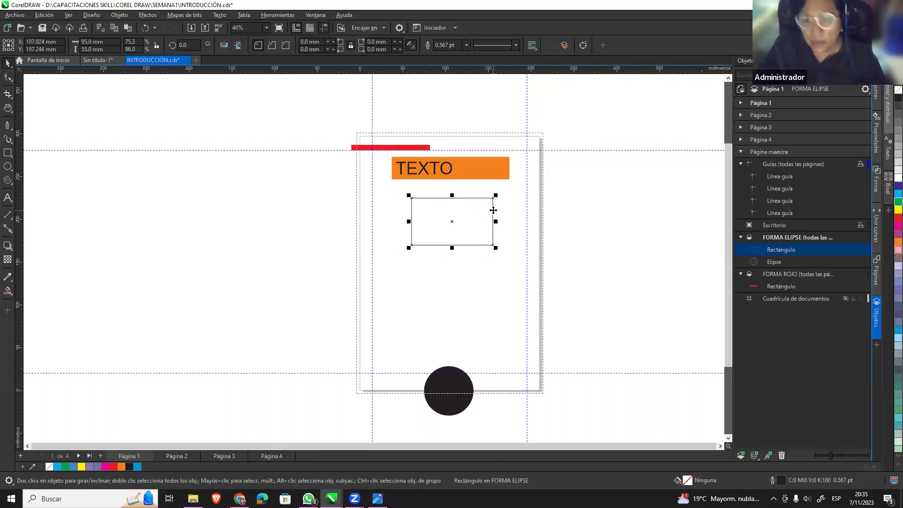
{"action": "key", "text": "KP_Add"}
{"action": "mouse_move", "coordinate": [493, 212]}
{"action": "left_mouse_down"}
{"action": "mouse_move", "coordinate": [494, 293]}
{"action": "mouse_move", "coordinate": [494, 285]}
{"action": "left_mouse_up"}
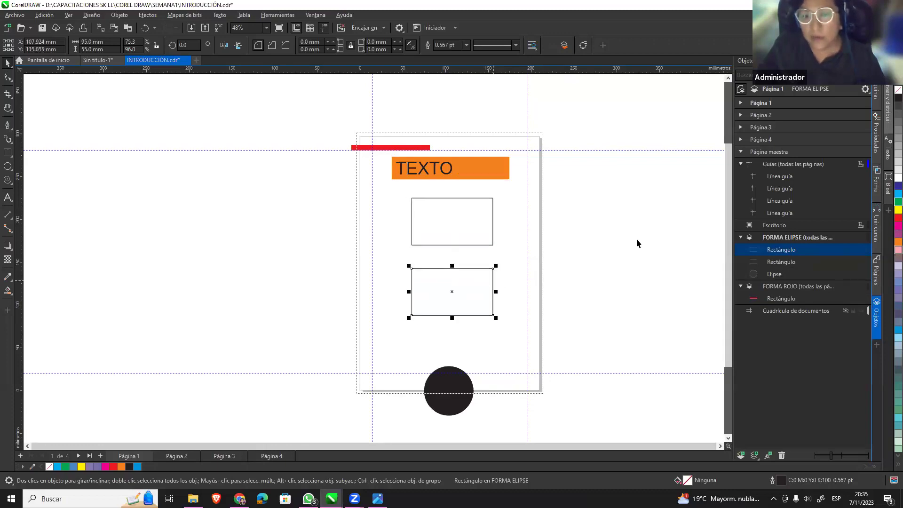
{"action": "left_click", "coordinate": [637, 239]}
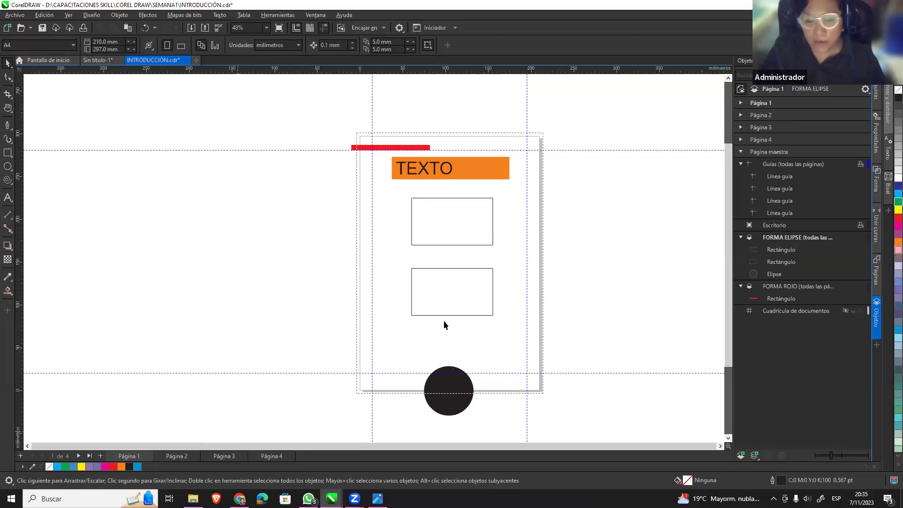
{"action": "mouse_move", "coordinate": [517, 330]}
{"action": "left_mouse_down"}
{"action": "mouse_move", "coordinate": [424, 218]}
{"action": "mouse_move", "coordinate": [390, 194]}
{"action": "left_mouse_up"}
{"action": "key", "text": "Delete"}
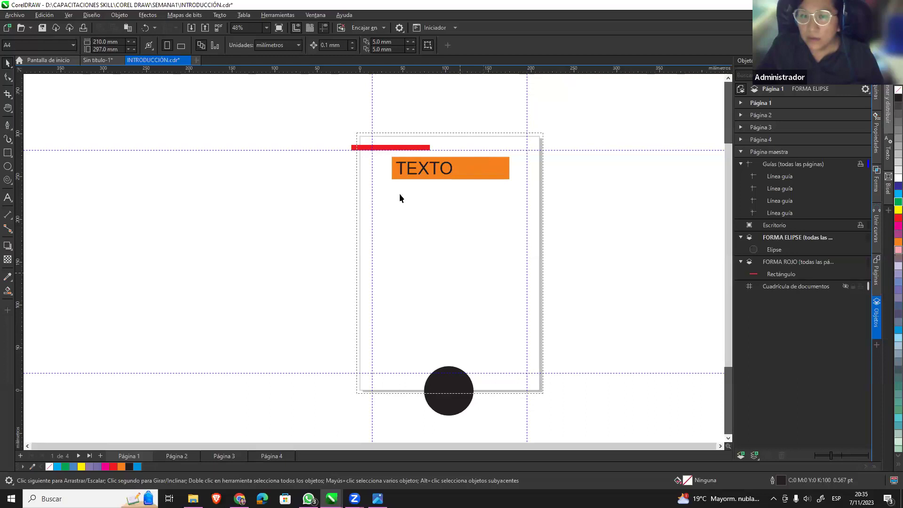
{"action": "left_click", "coordinate": [175, 455]}
{"action": "left_click", "coordinate": [219, 457]}
{"action": "left_click", "coordinate": [265, 457]}
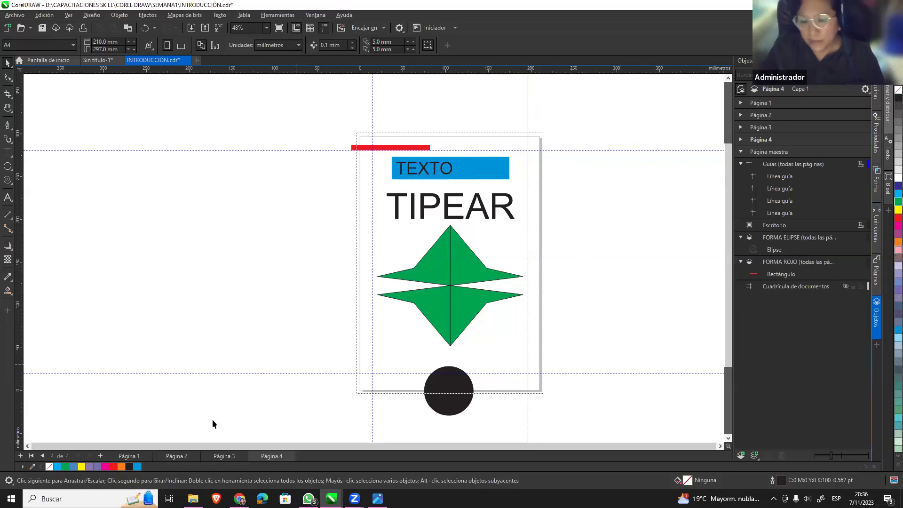
{"action": "left_click", "coordinate": [125, 456]}
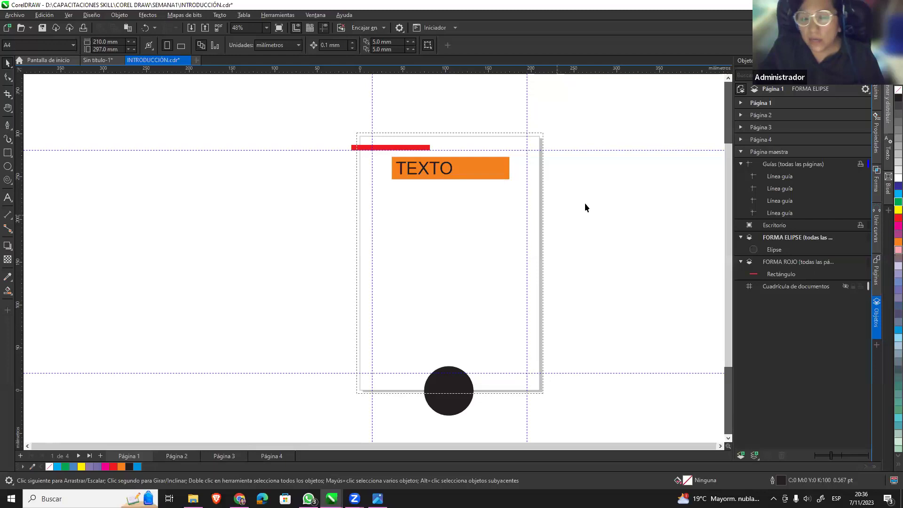
Create a new landscape document from Archivo > Nuevo, 32 mm wide by 22 mm high.
{"action": "left_click", "coordinate": [14, 14]}
{"action": "left_click", "coordinate": [27, 26]}
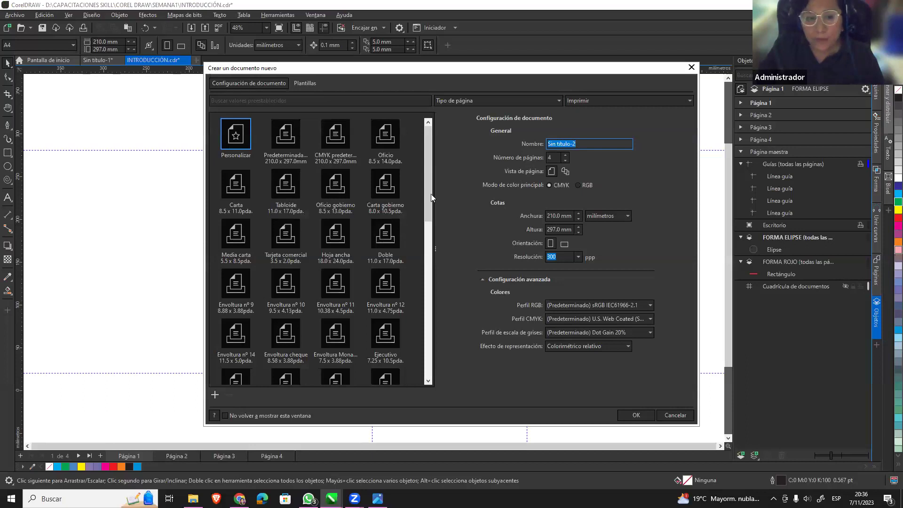
{"action": "mouse_move", "coordinate": [432, 197]}
{"action": "left_mouse_down"}
{"action": "mouse_move", "coordinate": [433, 233]}
{"action": "mouse_move", "coordinate": [432, 181]}
{"action": "mouse_move", "coordinate": [432, 276]}
{"action": "left_mouse_up"}
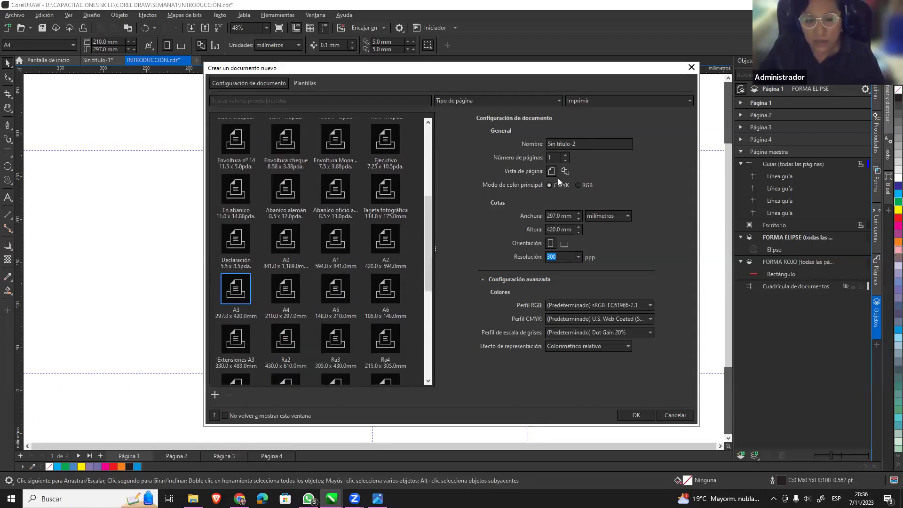
{"action": "left_click", "coordinate": [566, 241]}
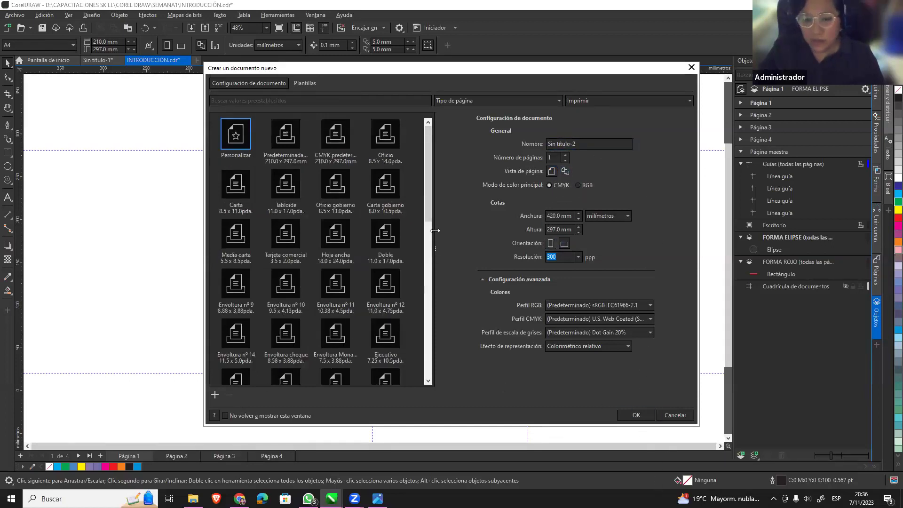
{"action": "left_click_drag", "start_coordinate": [430, 187], "coordinate": [431, 169]}
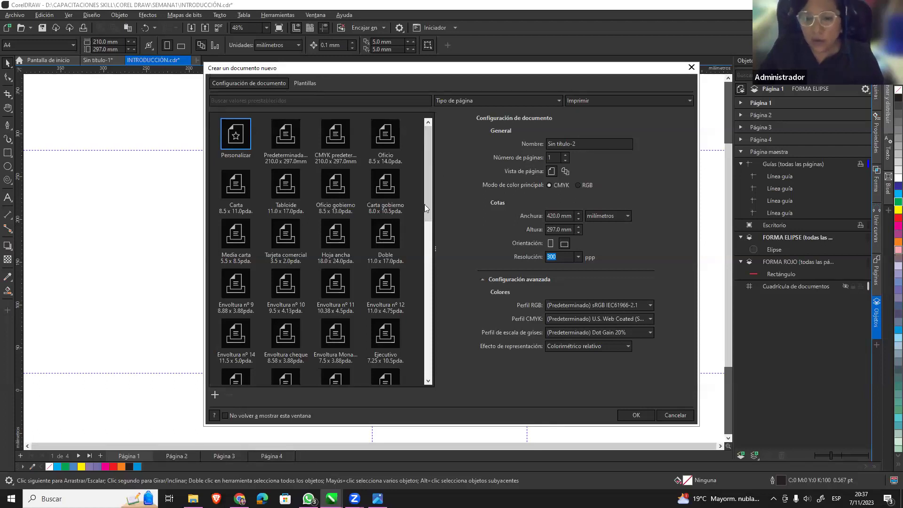
{"action": "scroll", "coordinate": [426, 202], "scroll_direction": "down", "scroll_amount": 1}
{"action": "scroll", "coordinate": [426, 191], "scroll_direction": "up", "scroll_amount": 1}
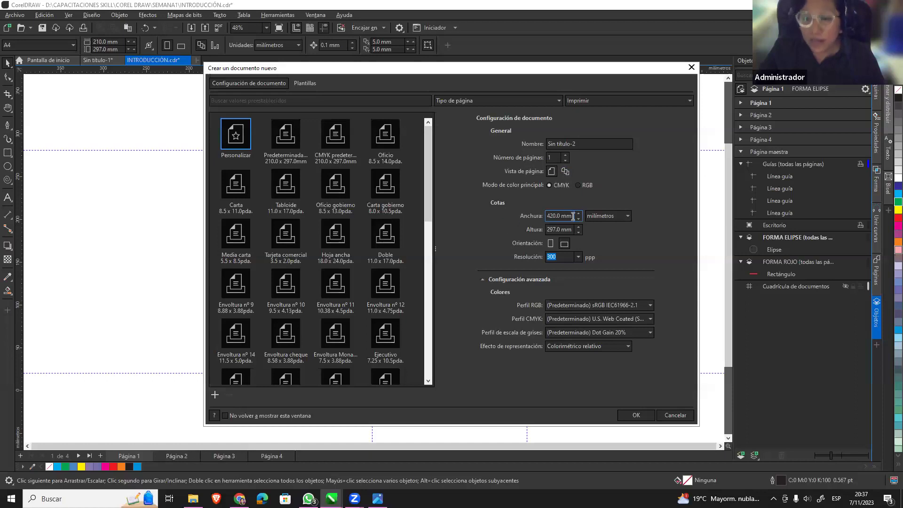
{"action": "left_click_drag", "start_coordinate": [571, 216], "coordinate": [534, 215]}
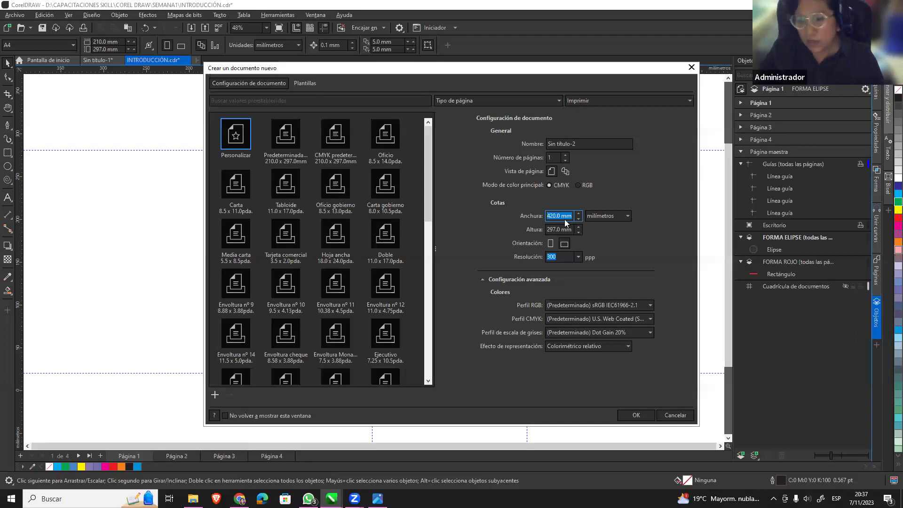
{"action": "type", "text": "32"}
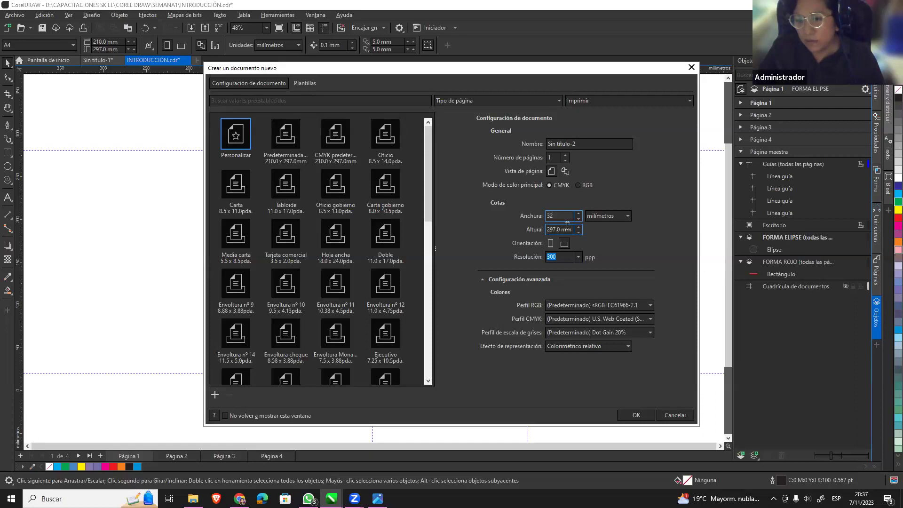
{"action": "key", "text": "Tab"}
{"action": "type", "text": "22"}
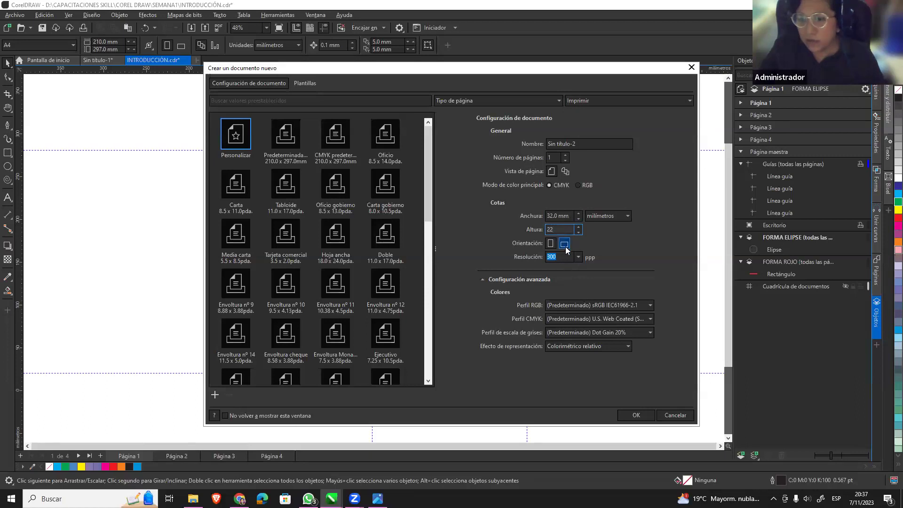
{"action": "left_click", "coordinate": [640, 417]}
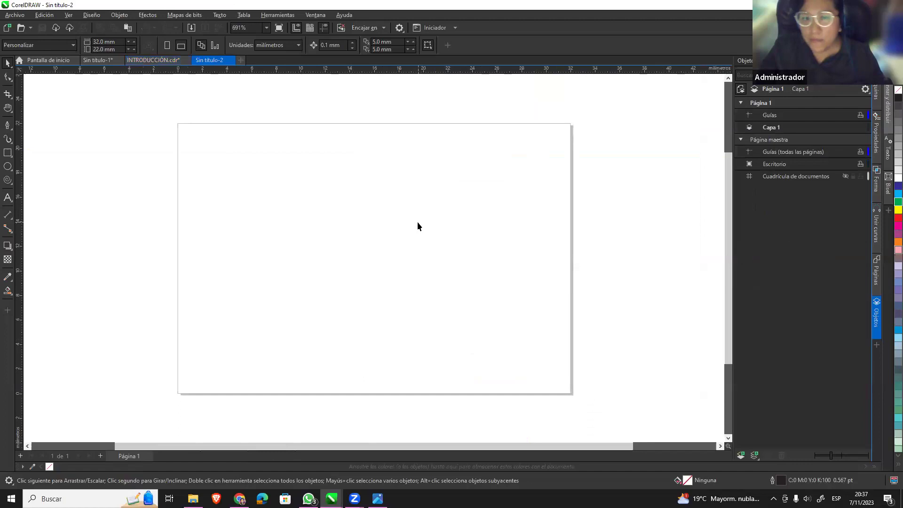
Draw a rectangle and size it to 14.5 × 21 mm.
{"action": "left_click", "coordinate": [8, 153]}
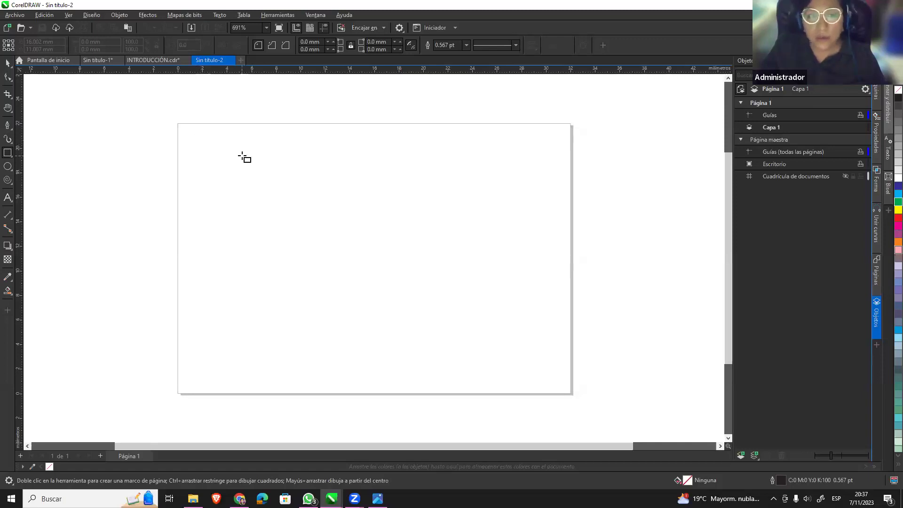
{"action": "left_click_drag", "start_coordinate": [217, 149], "coordinate": [347, 332]}
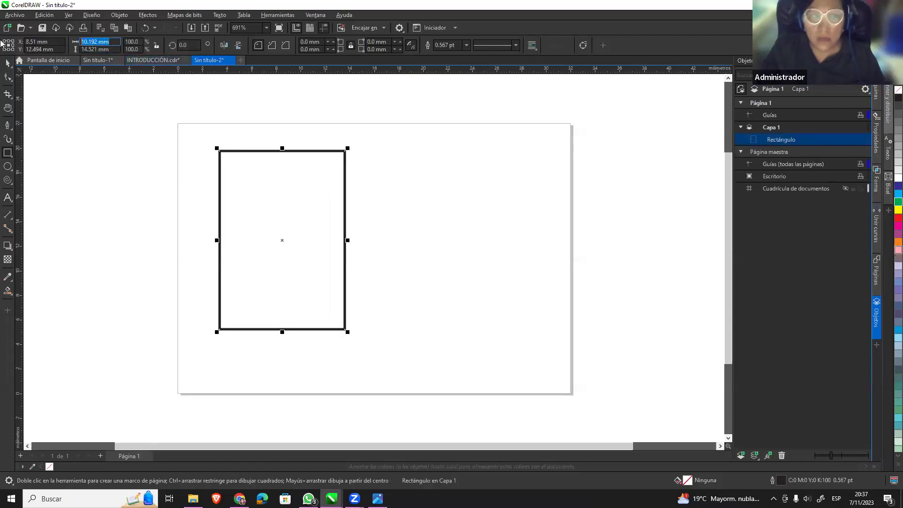
{"action": "type", "text": "145"}
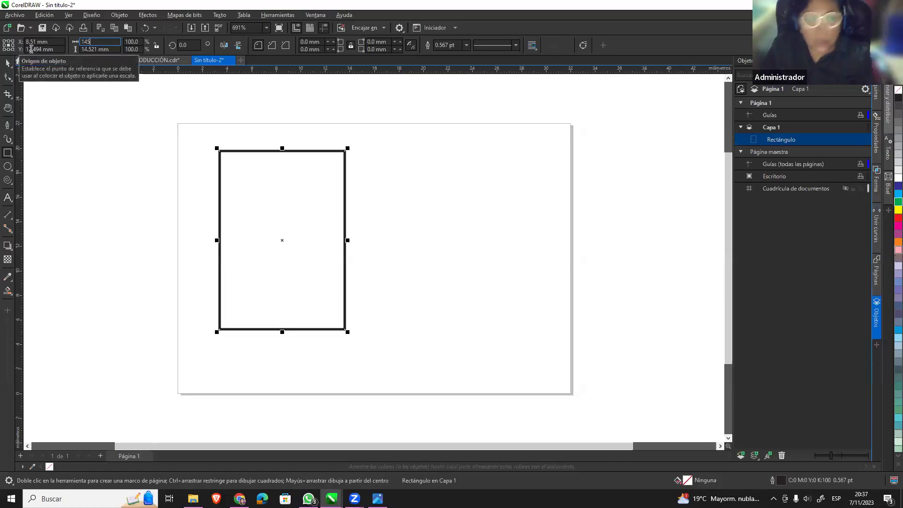
{"action": "key", "text": "Tab"}
{"action": "type", "text": "21"}
{"action": "key", "text": "Return"}
{"action": "left_click", "coordinate": [115, 49]}
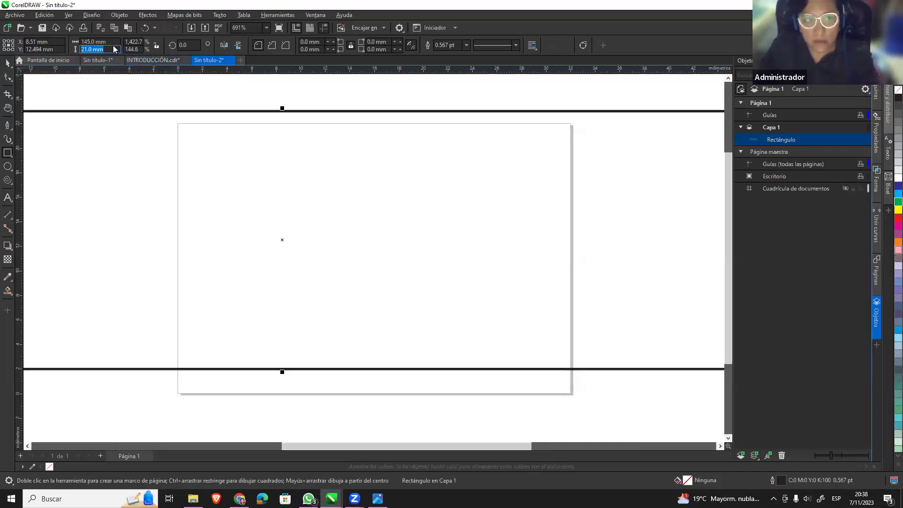
{"action": "key", "text": "shift+Tab"}
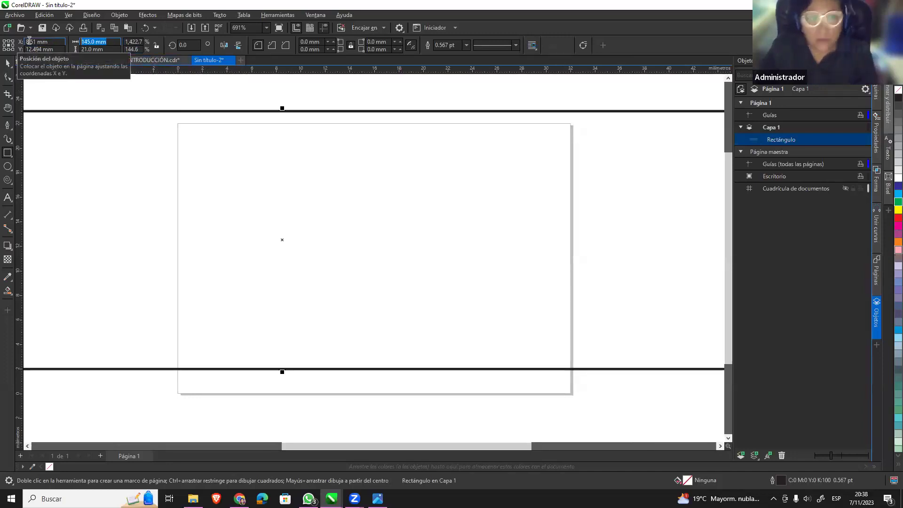
{"action": "type", "text": "14.5"}
{"action": "key", "text": "Return"}
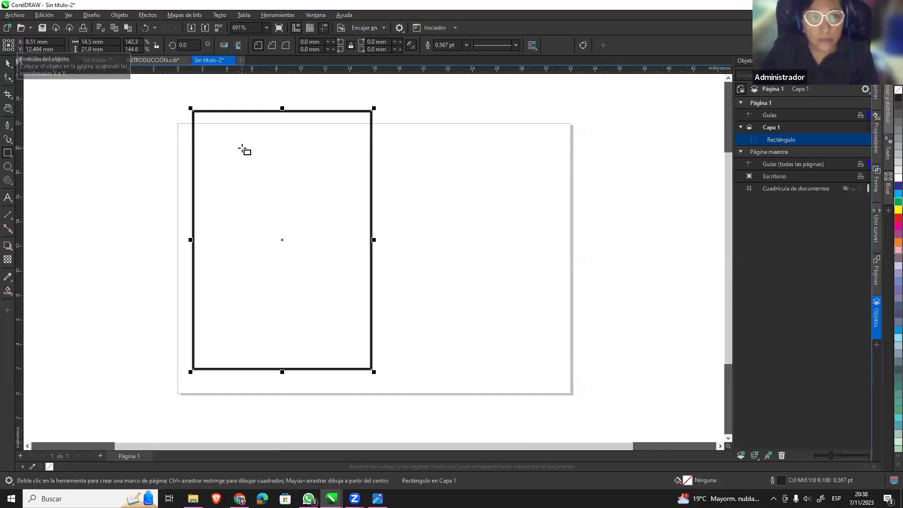
Align the rectangle to the page's top-left edge and place a duplicate to its right.
{"action": "mouse_move", "coordinate": [371, 116]}
{"action": "left_mouse_down"}
{"action": "mouse_move", "coordinate": [366, 138]}
{"action": "mouse_move", "coordinate": [377, 150]}
{"action": "left_mouse_up"}
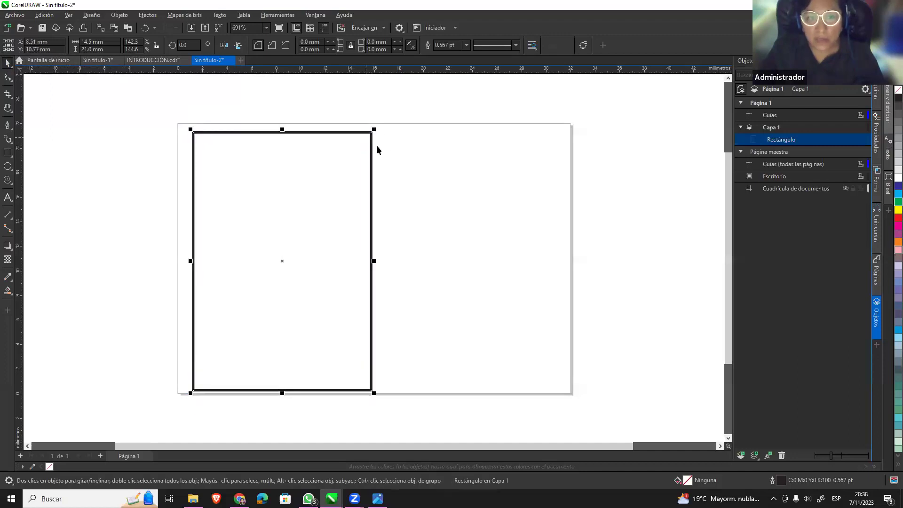
{"action": "left_click_drag", "start_coordinate": [369, 220], "coordinate": [358, 192]}
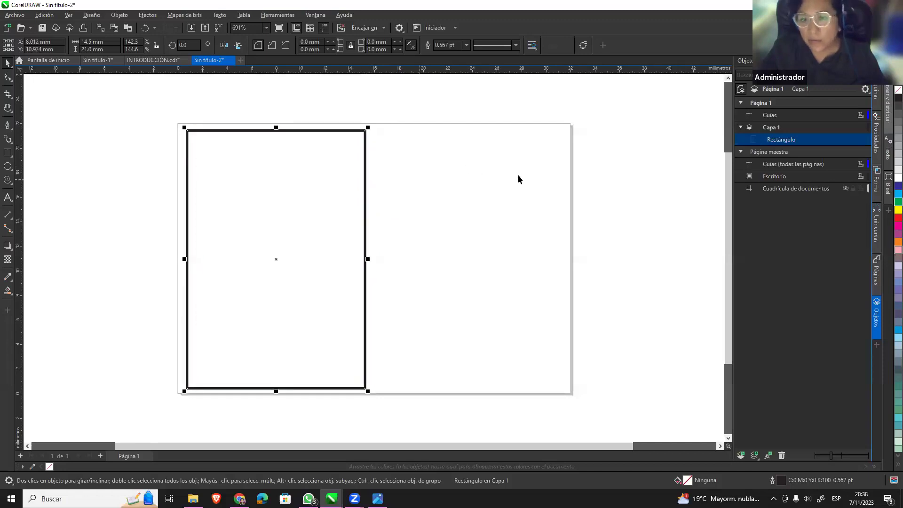
{"action": "left_click", "coordinate": [366, 221]}
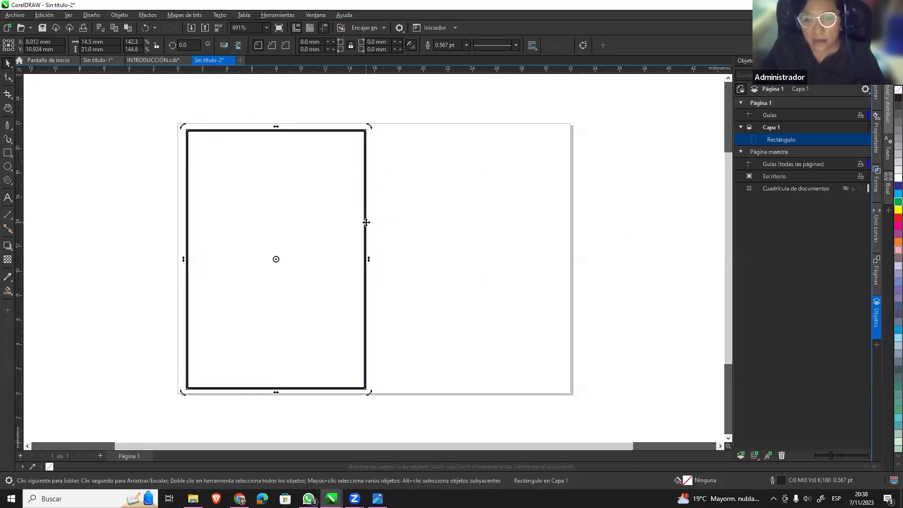
{"action": "key", "text": "plus"}
{"action": "left_click_drag", "start_coordinate": [366, 203], "coordinate": [551, 206]}
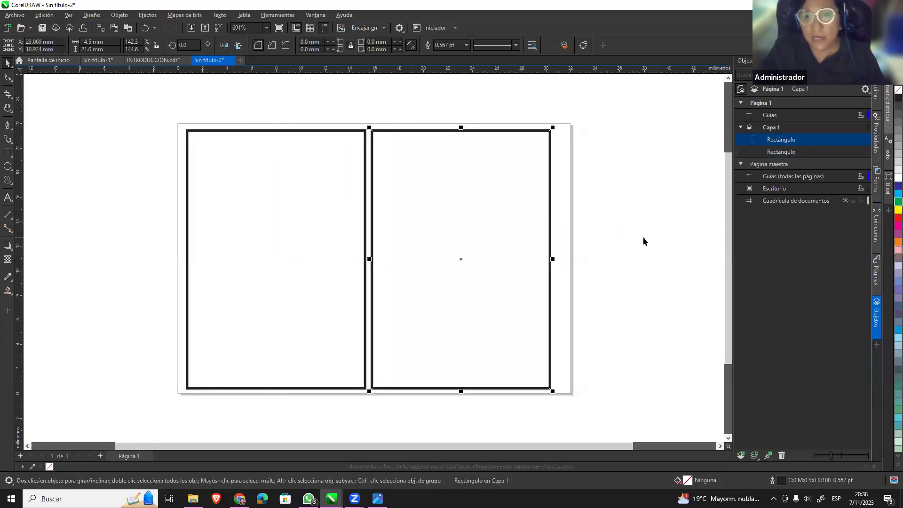
{"action": "left_click", "coordinate": [239, 235]}
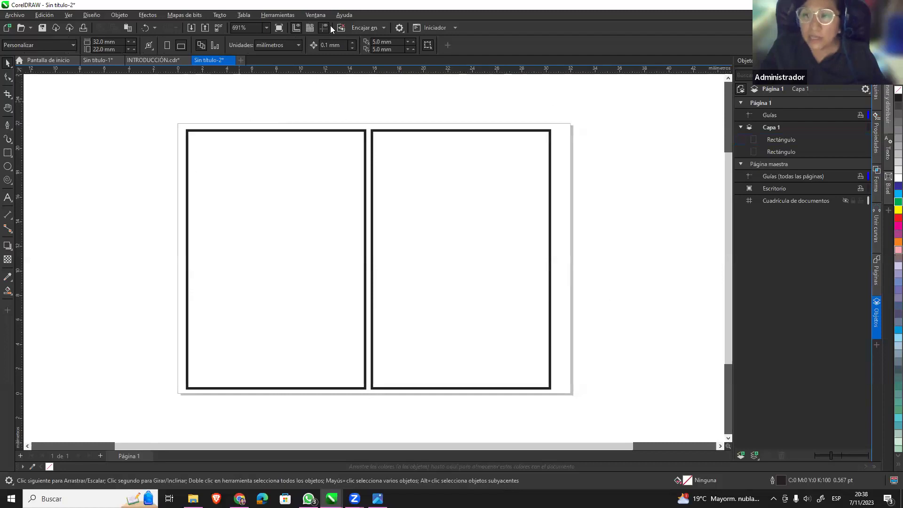
Switch to INTRODUCCIÓN and back, then close the untitled drawing.
{"action": "left_click", "coordinate": [149, 61]}
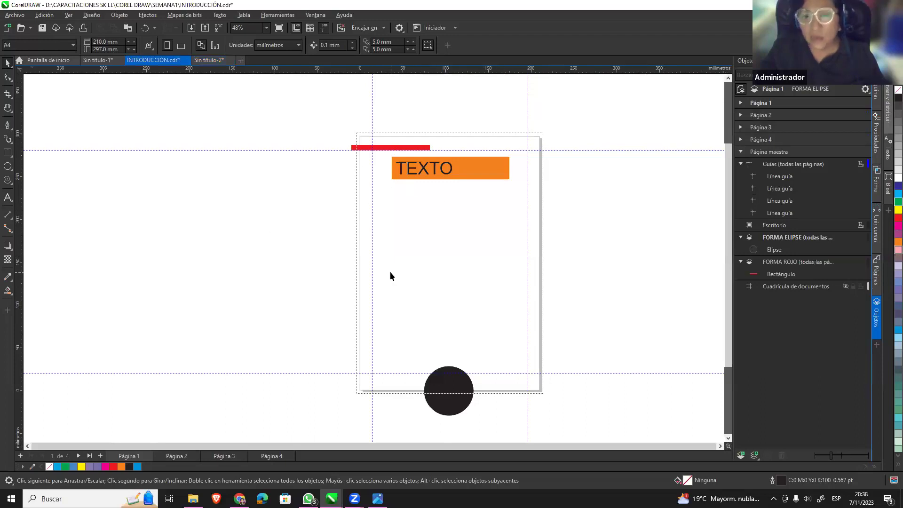
{"action": "left_click", "coordinate": [207, 60]}
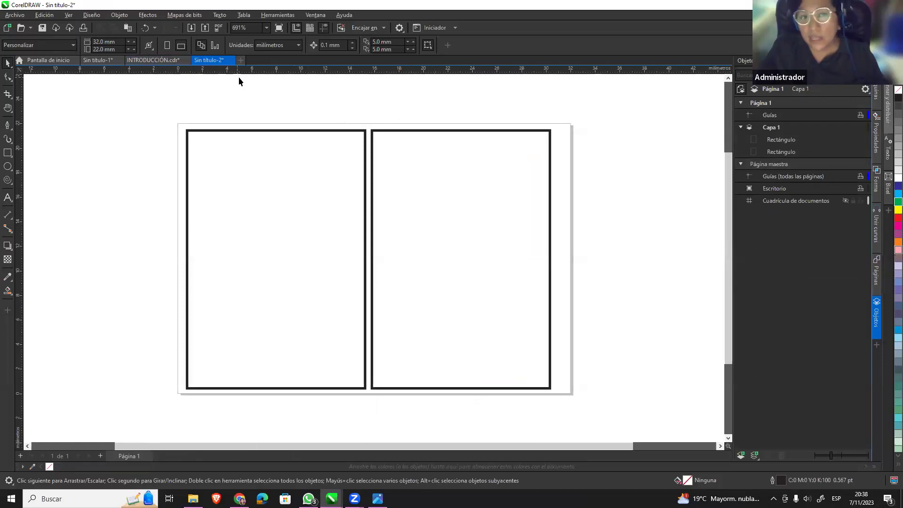
{"action": "left_click", "coordinate": [231, 60]}
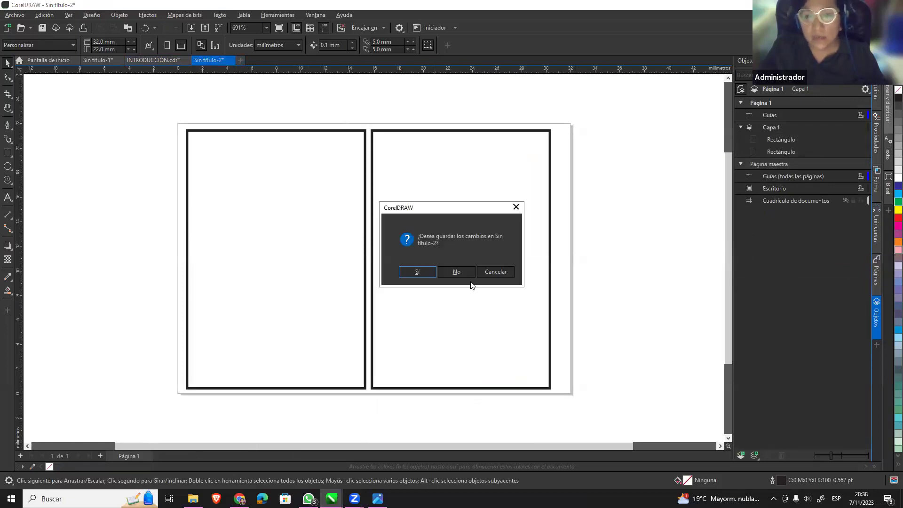
Discard Sin título-2's changes and show Página 2 of INTRODUCCIÓN.cdr with its yellow TEXTO box.
{"action": "left_click", "coordinate": [496, 270]}
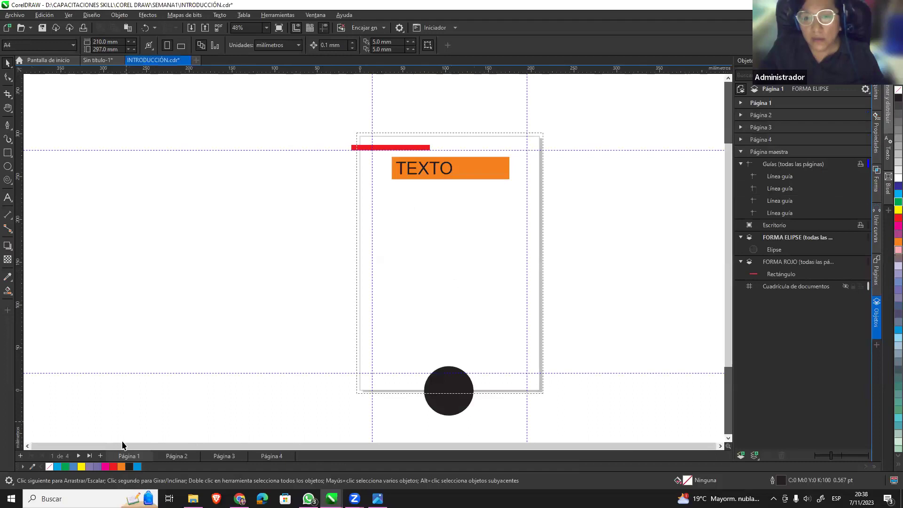
{"action": "left_click", "coordinate": [165, 455]}
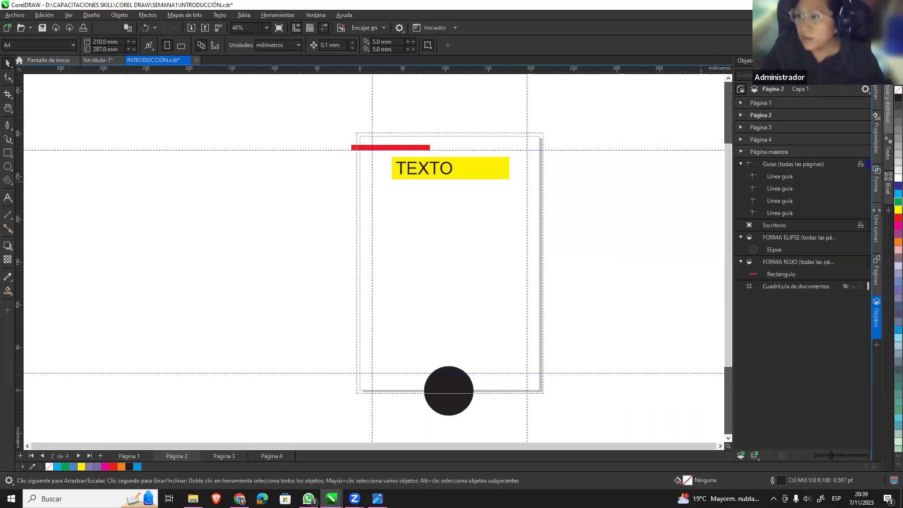
{"action": "key", "text": "alt+Tab"}
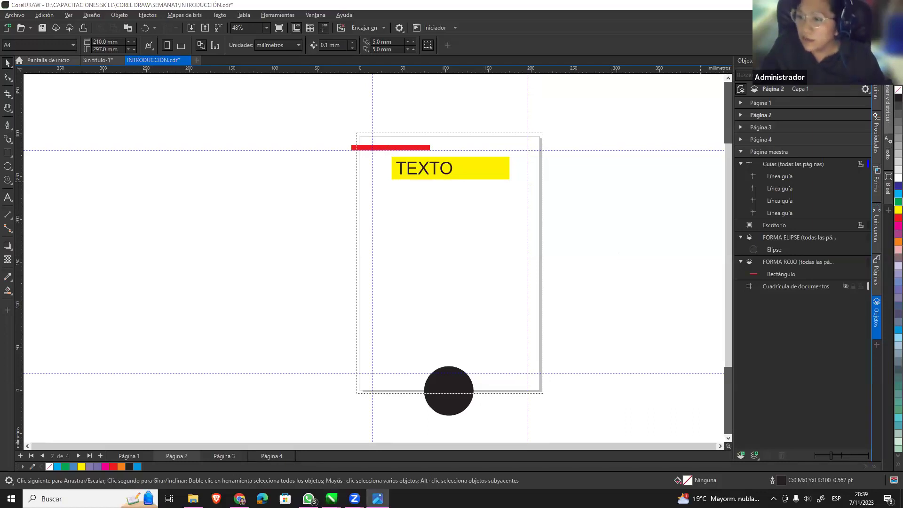
{"action": "key", "text": "alt+Tab"}
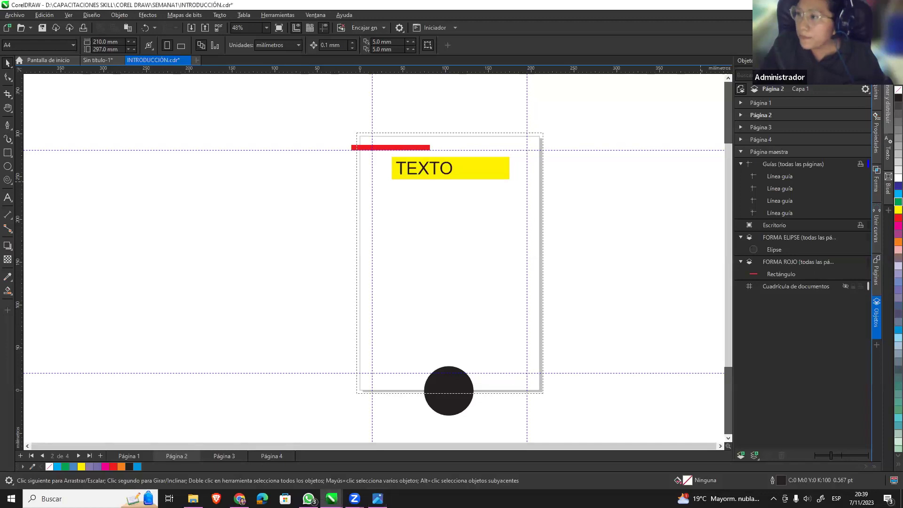
{"action": "key", "text": "alt+Tab"}
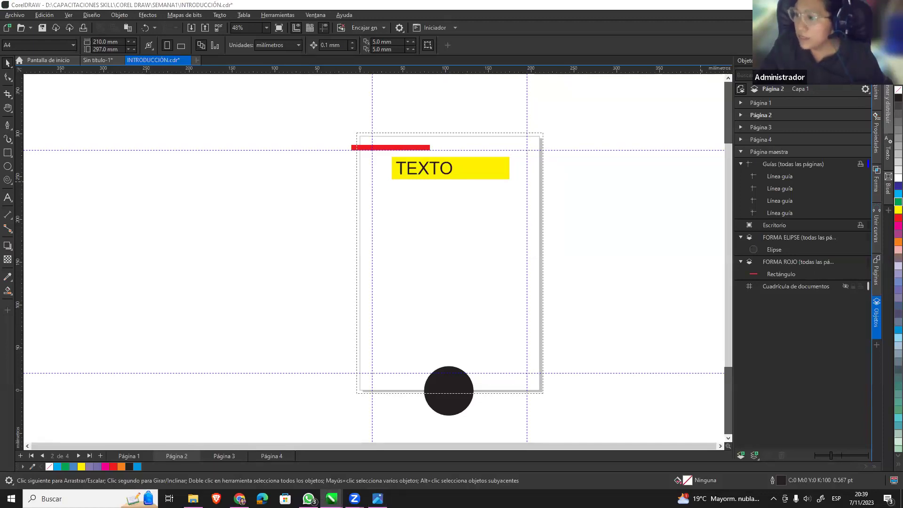
{"action": "scroll", "coordinate": [590, 230], "scroll_direction": "up", "scroll_amount": 1}
{"action": "scroll", "coordinate": [591, 230], "scroll_direction": "down", "scroll_amount": 1}
{"action": "scroll", "coordinate": [653, 306], "scroll_direction": "up", "scroll_amount": 1}
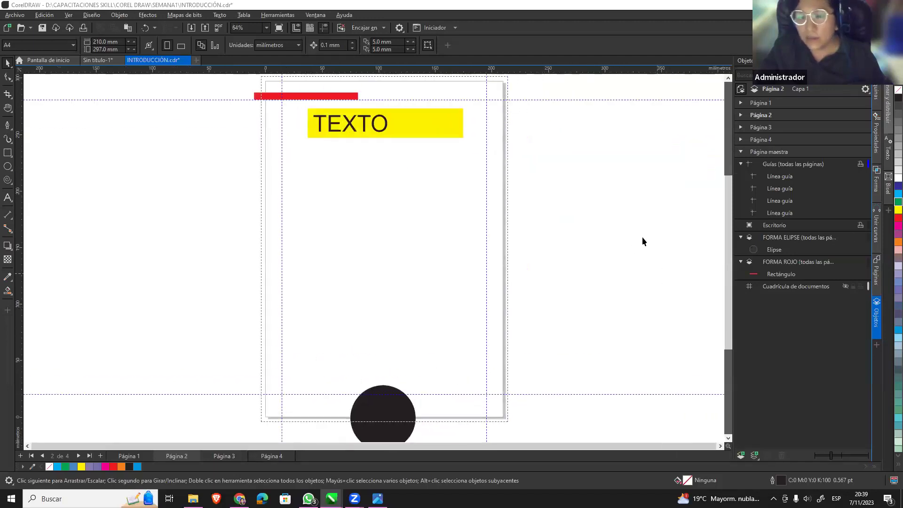
{"action": "scroll", "coordinate": [646, 214], "scroll_direction": "down", "scroll_amount": 1}
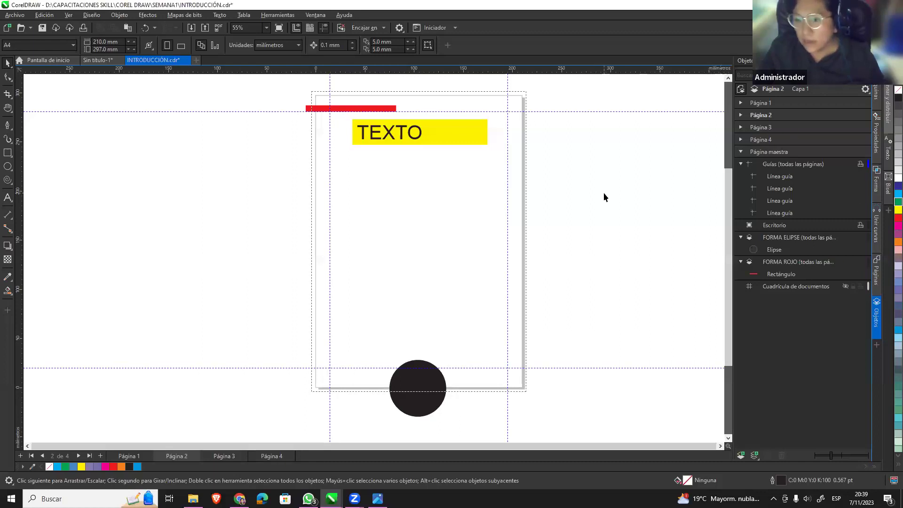
Draw a lavender-filled rectangle in the middle of Página 3.
{"action": "left_click", "coordinate": [7, 152]}
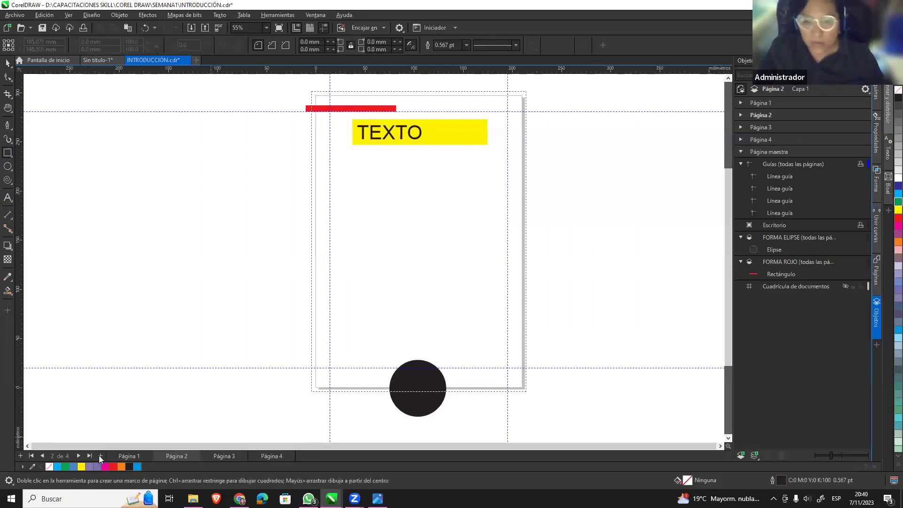
{"action": "left_click", "coordinate": [224, 457]}
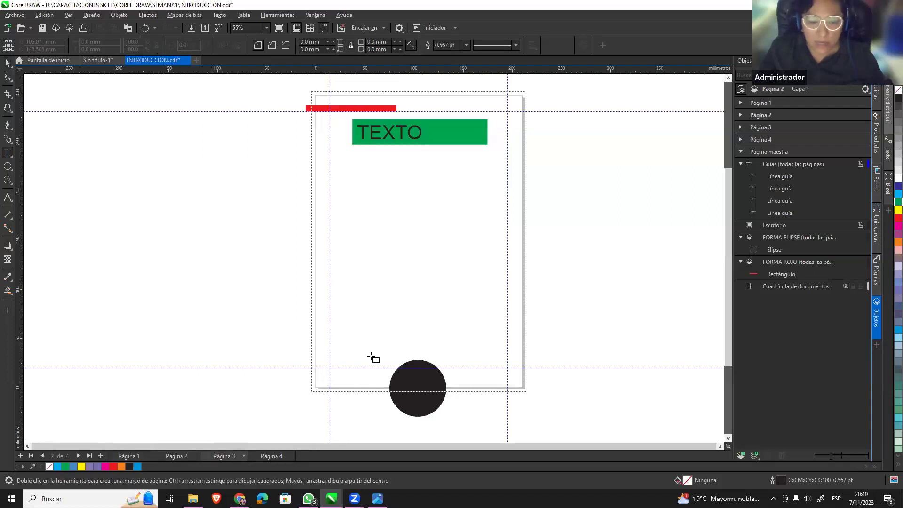
{"action": "left_click_drag", "start_coordinate": [344, 205], "coordinate": [488, 294]}
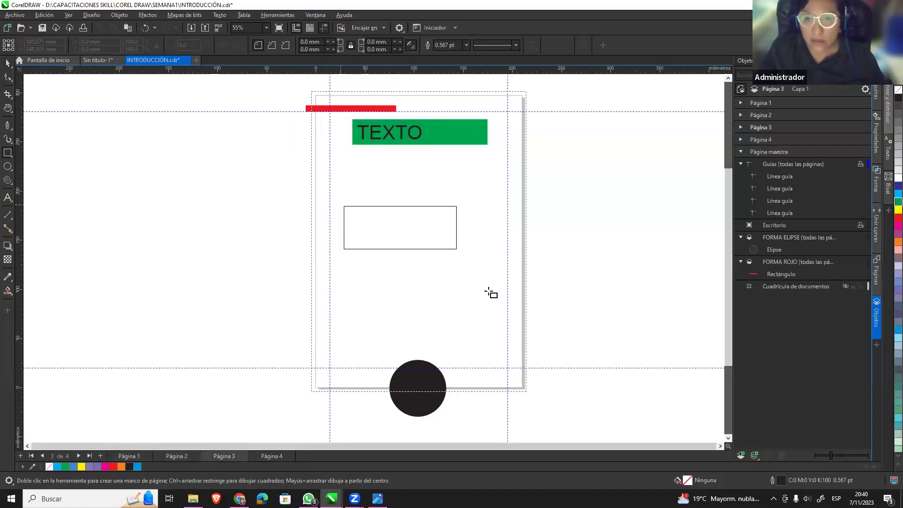
{"action": "left_click", "coordinate": [898, 281]}
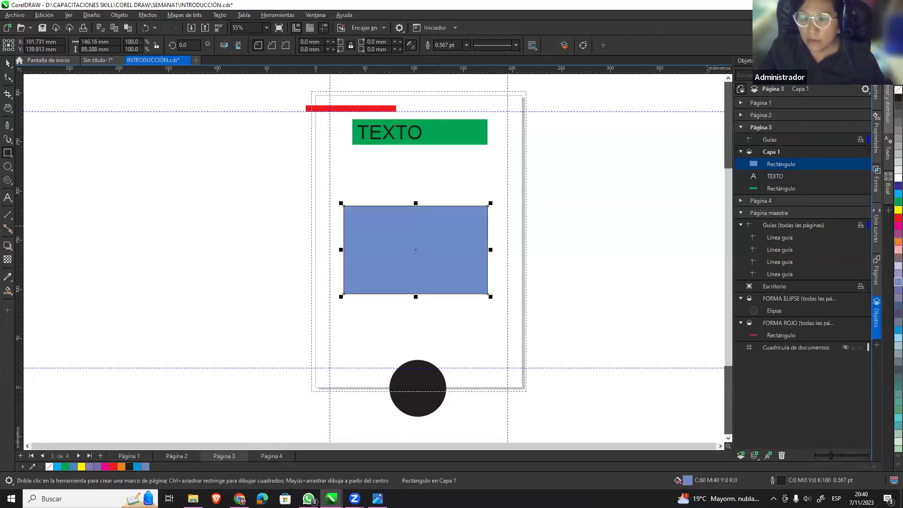
{"action": "left_click", "coordinate": [898, 274]}
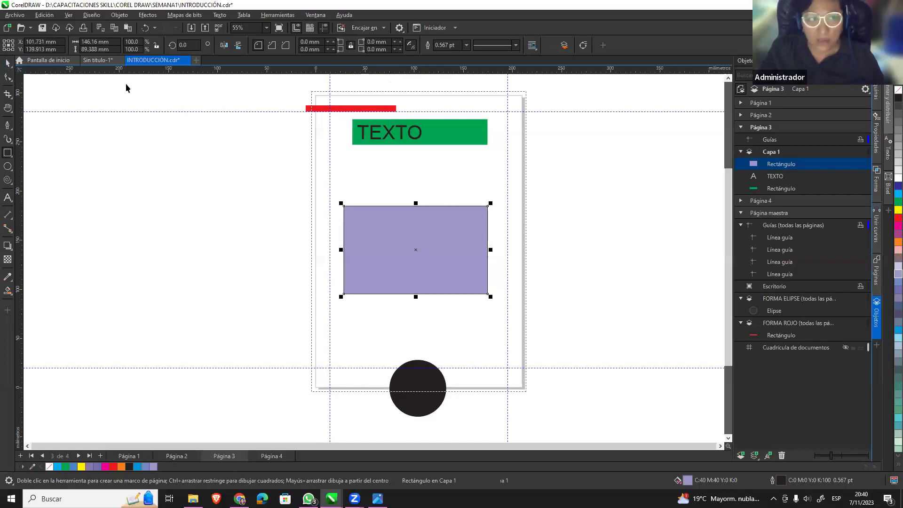
{"action": "key", "text": "space"}
{"action": "left_click", "coordinate": [402, 242]}
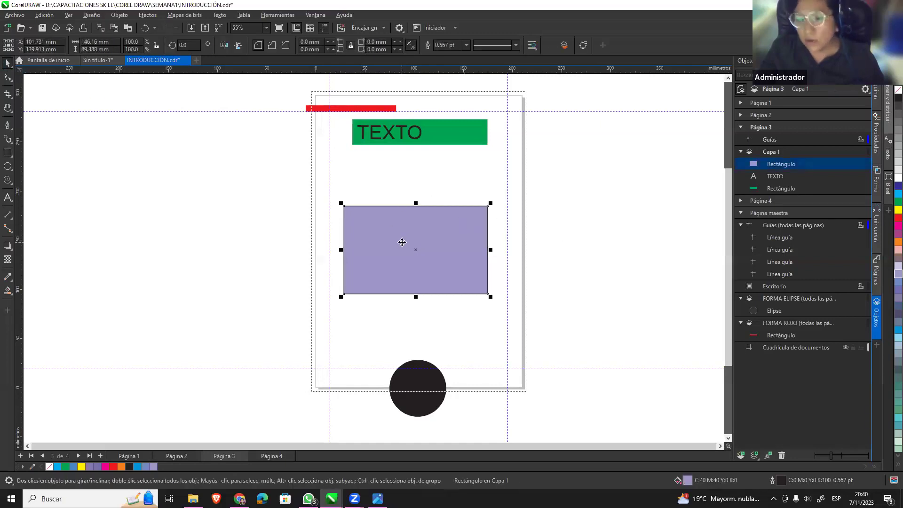
{"action": "left_click", "coordinate": [382, 321]}
Draw a small Azul pastel circle below the green TEXTO bar.
{"action": "key", "text": "F7"}
{"action": "left_click_drag", "start_coordinate": [360, 154], "coordinate": [404, 199]}
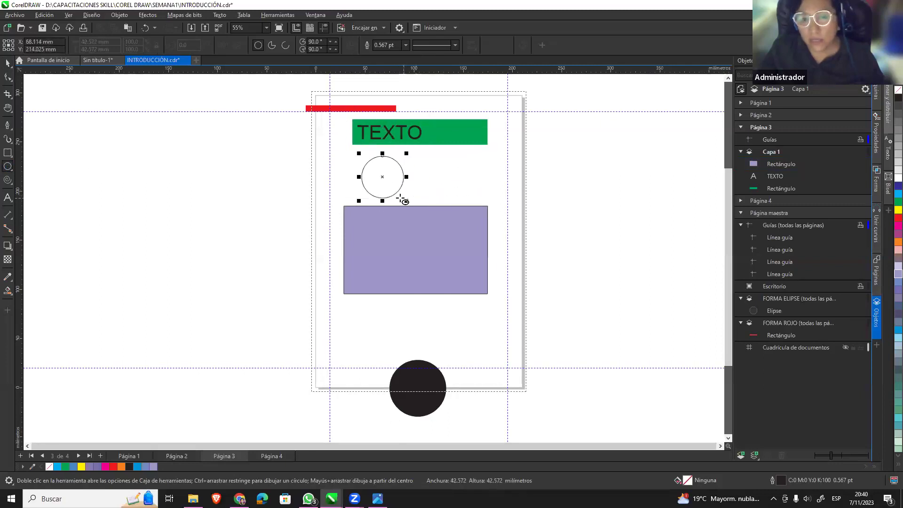
{"action": "left_click", "coordinate": [7, 66]}
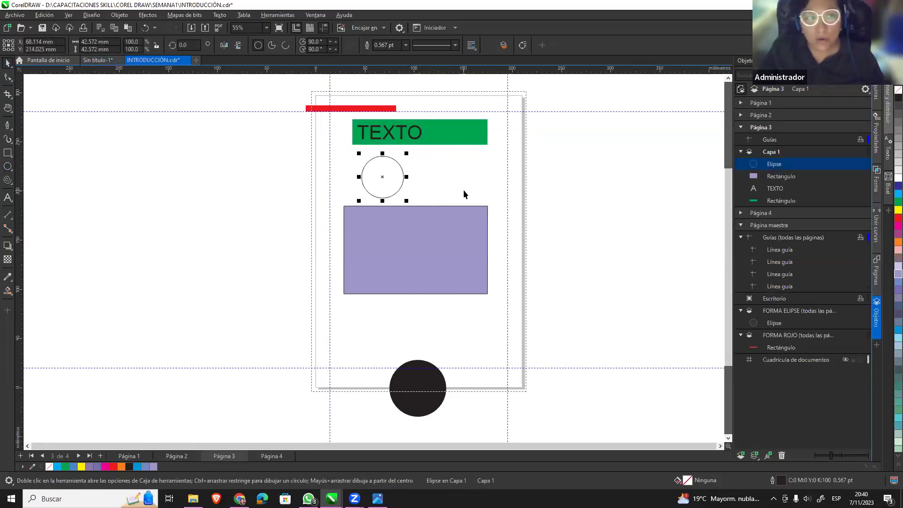
{"action": "left_click", "coordinate": [153, 466]}
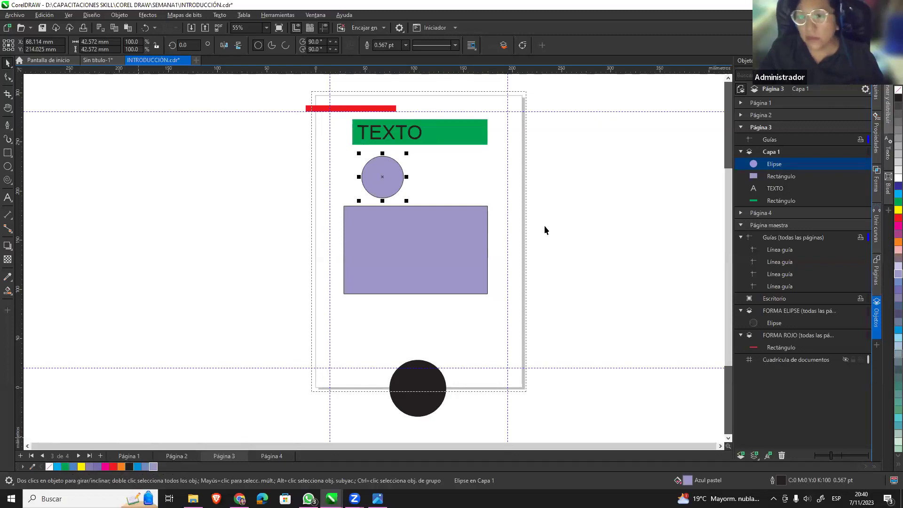
{"action": "key", "text": "Escape"}
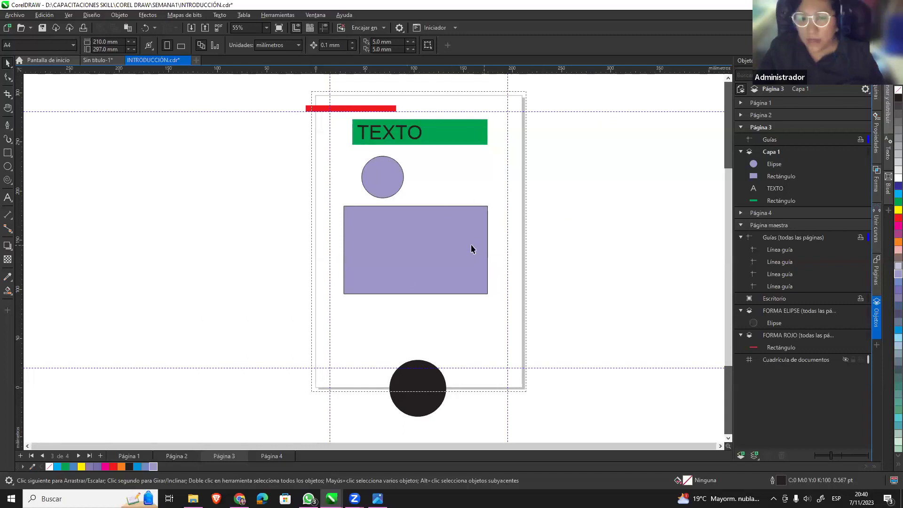
Narrow the lavender rectangle on page 3 to about 40% of its width.
{"action": "left_click", "coordinate": [479, 258]}
{"action": "left_click_drag", "start_coordinate": [491, 250], "coordinate": [406, 250]}
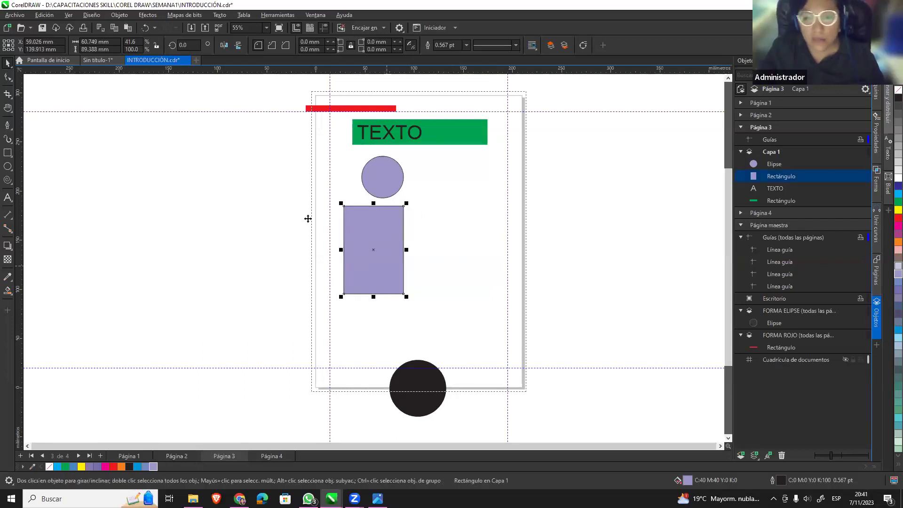
{"action": "left_click", "coordinate": [44, 14]}
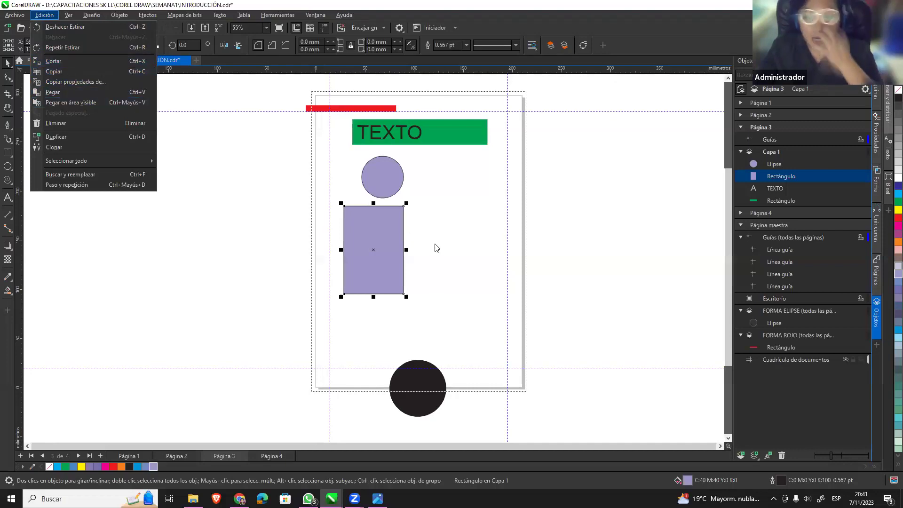
{"action": "left_click", "coordinate": [455, 240]}
{"action": "left_click", "coordinate": [387, 248]}
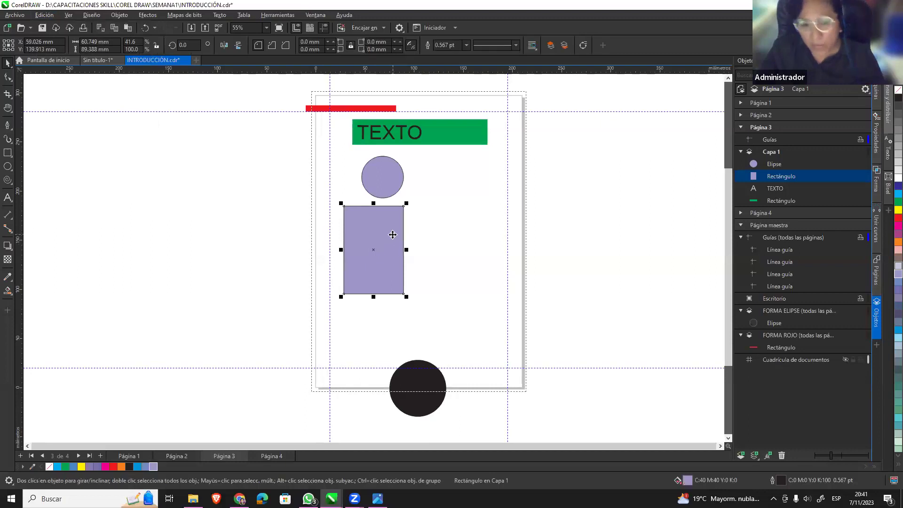
Copy and paste a duplicate of the rectangle via Edición, move it aside, then delete it.
{"action": "left_click", "coordinate": [45, 16]}
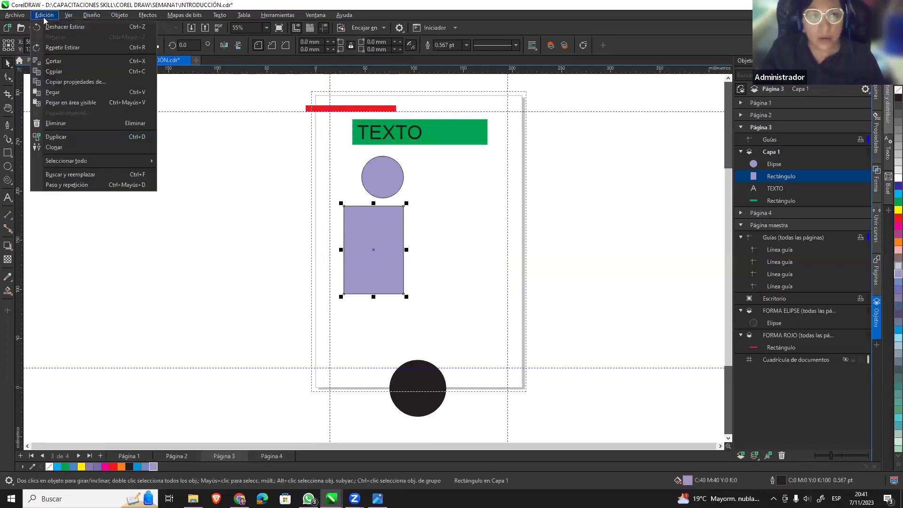
{"action": "left_click", "coordinate": [141, 72]}
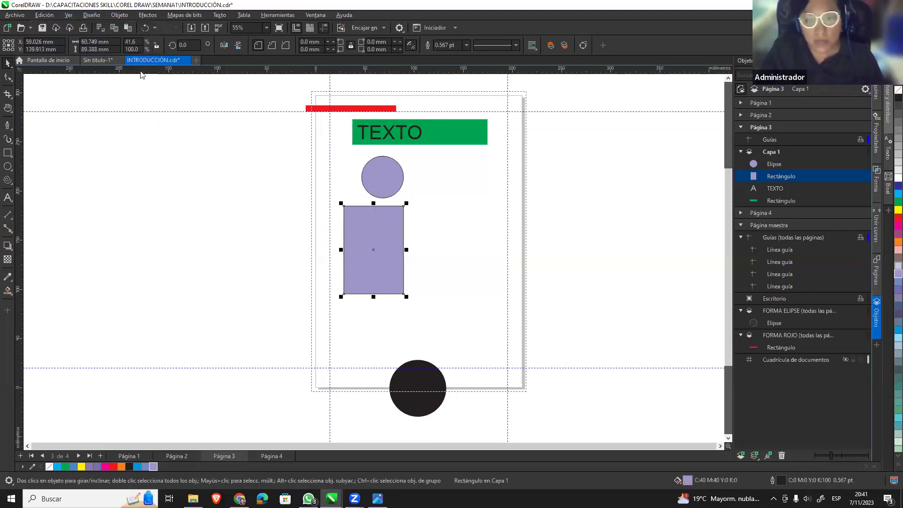
{"action": "left_click", "coordinate": [44, 15]}
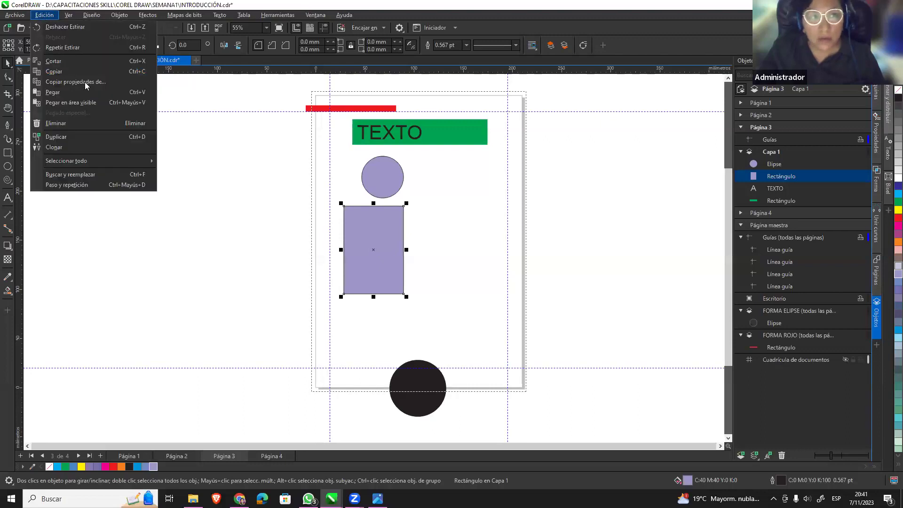
{"action": "left_click", "coordinate": [132, 97]}
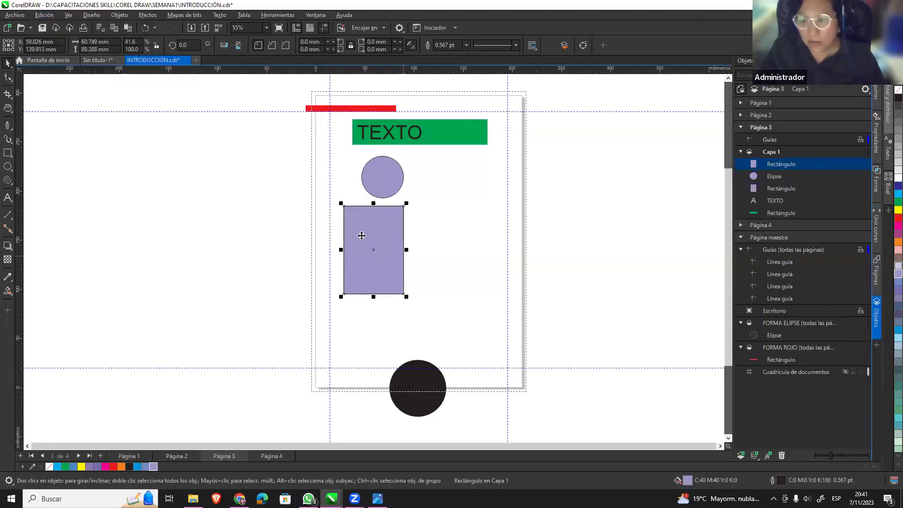
{"action": "mouse_move", "coordinate": [784, 200]}
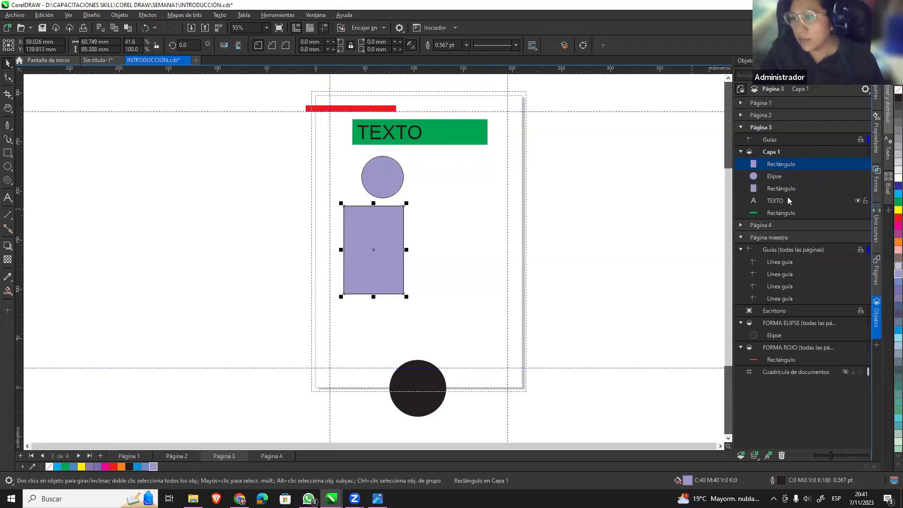
{"action": "left_click_drag", "start_coordinate": [389, 246], "coordinate": [447, 252]}
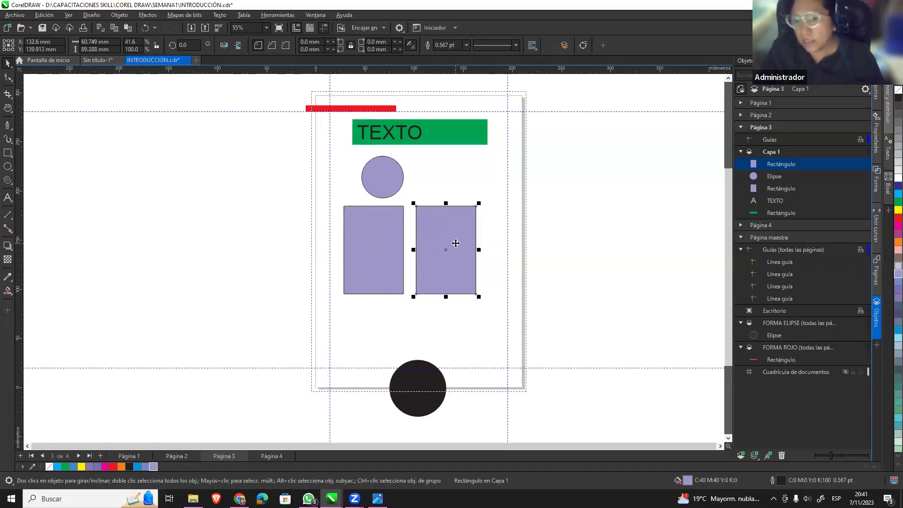
{"action": "key", "text": "Delete"}
Cut the original lavender rectangle off page 3 with Edición > Cortar.
{"action": "left_click", "coordinate": [388, 248]}
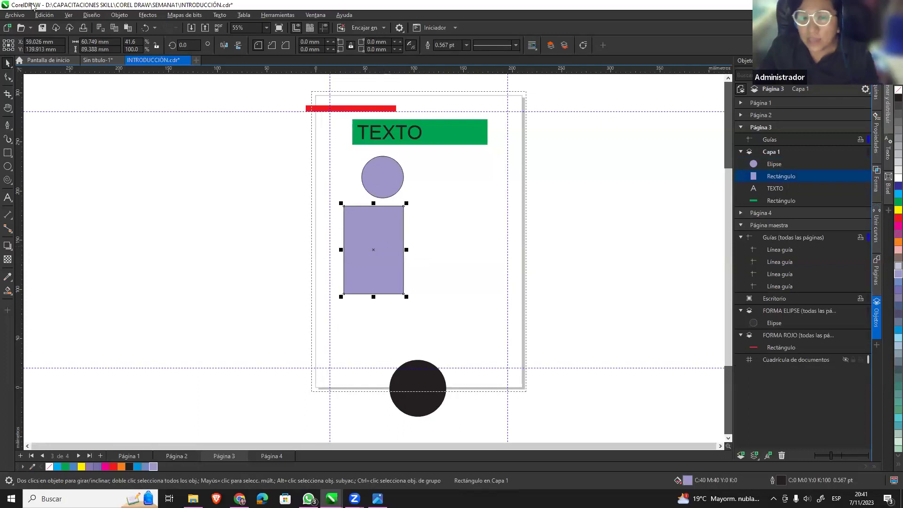
{"action": "left_click", "coordinate": [45, 15]}
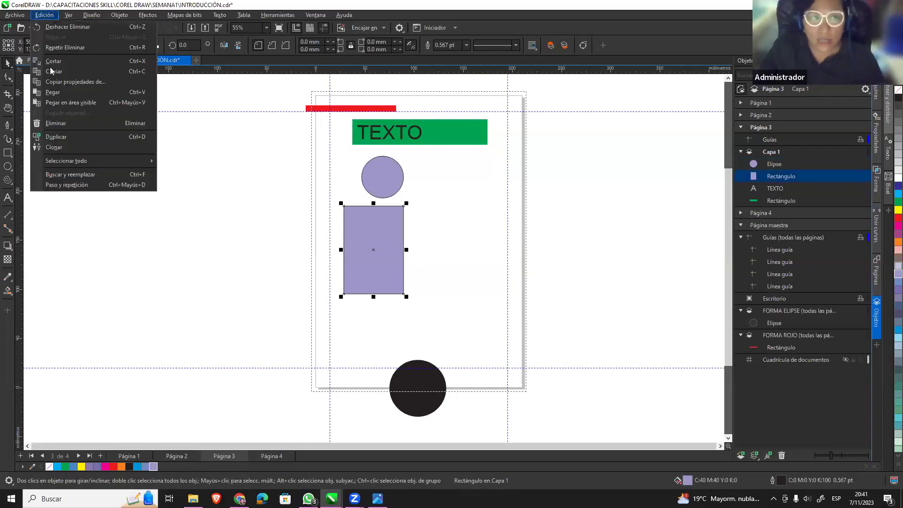
{"action": "left_click", "coordinate": [134, 61]}
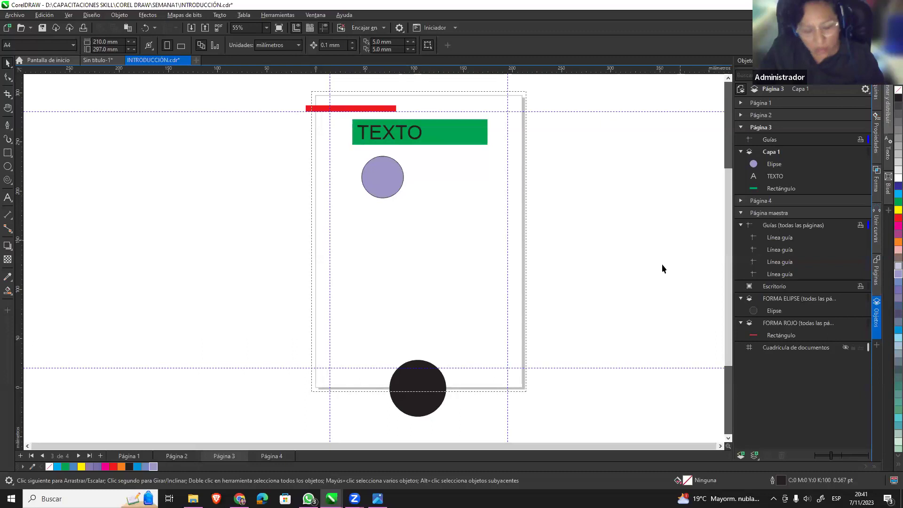
{"action": "mouse_move", "coordinate": [224, 456]}
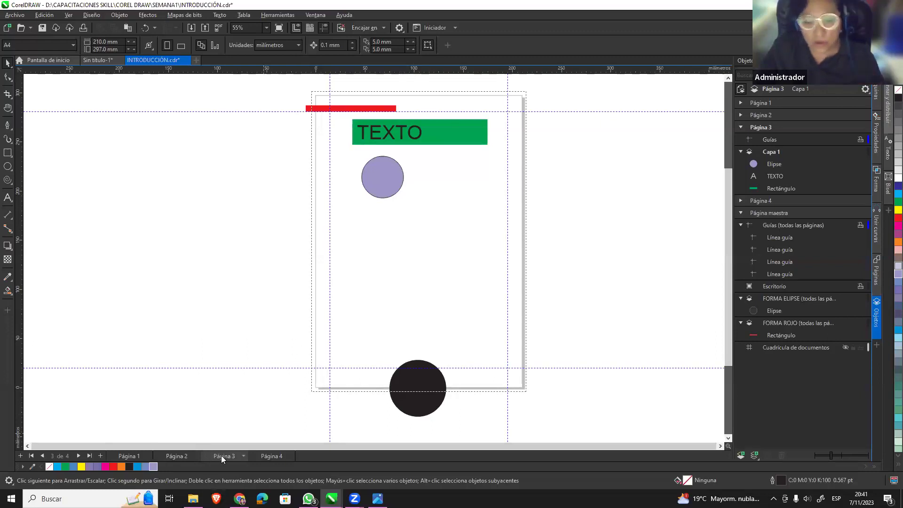
{"action": "left_click", "coordinate": [263, 457]}
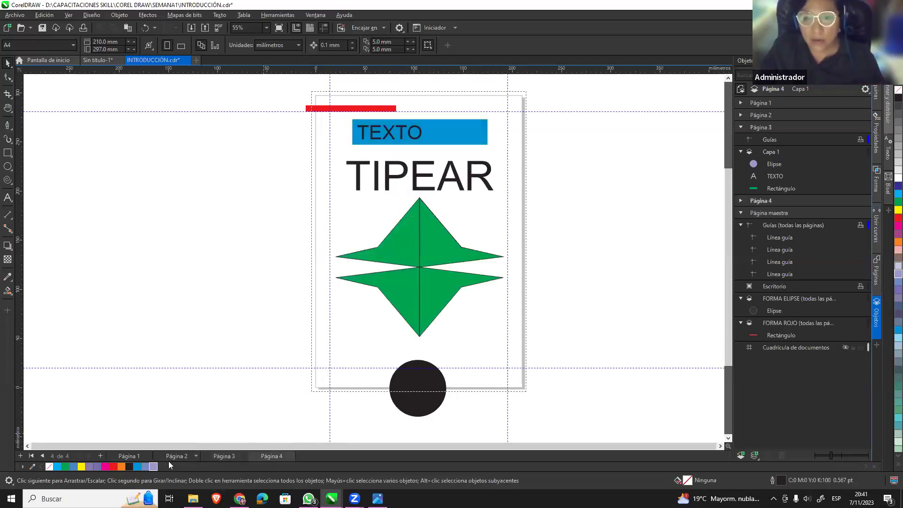
{"action": "left_click", "coordinate": [135, 457]}
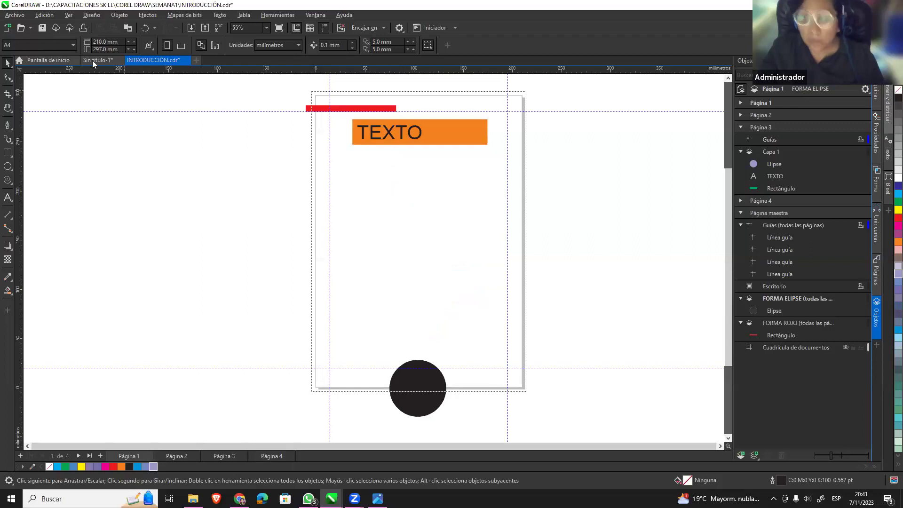
{"action": "left_click", "coordinate": [44, 15]}
{"action": "left_click", "coordinate": [66, 93]}
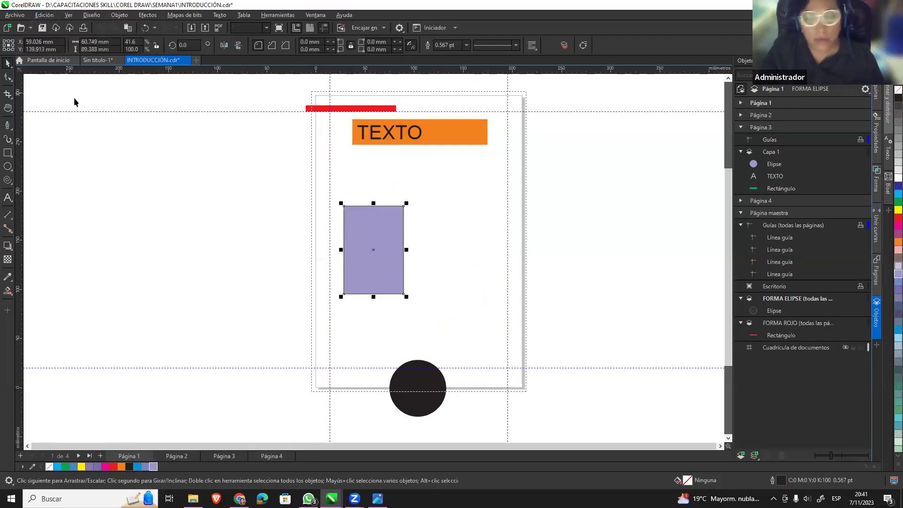
{"action": "left_click", "coordinate": [174, 456]}
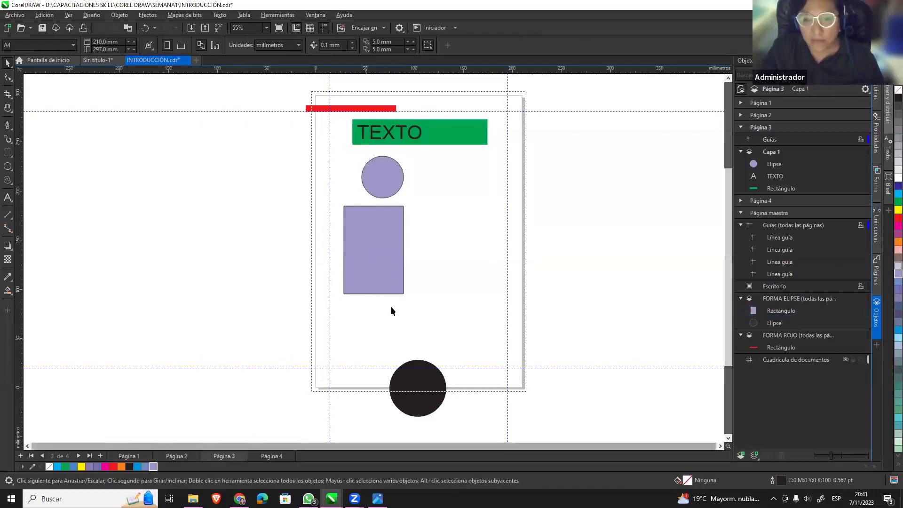
{"action": "left_click", "coordinate": [273, 456]}
{"action": "left_click", "coordinate": [230, 458]}
{"action": "left_click", "coordinate": [185, 457]}
{"action": "left_click", "coordinate": [141, 456]}
{"action": "left_click", "coordinate": [382, 268]}
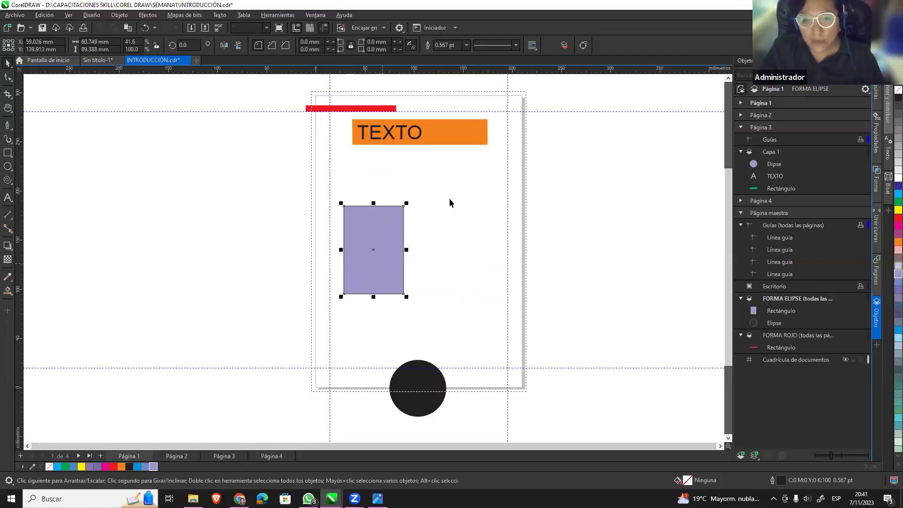
{"action": "left_click", "coordinate": [387, 228]}
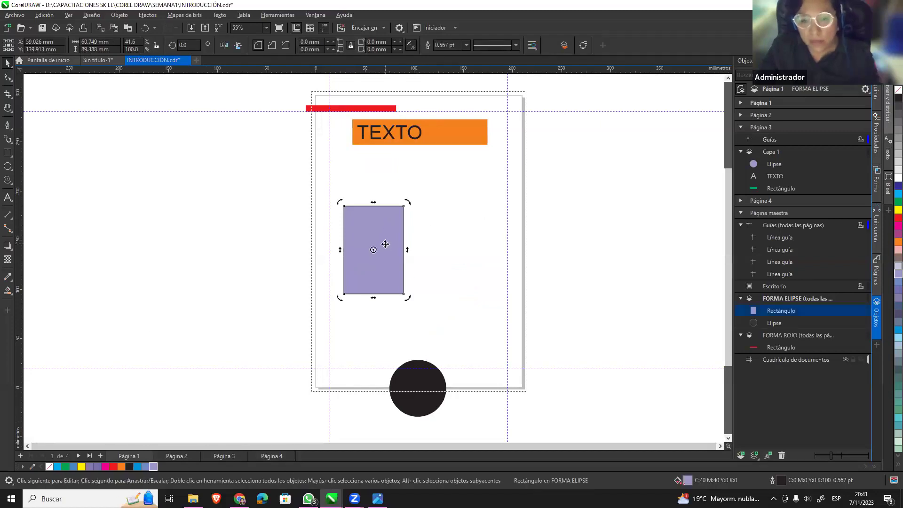
{"action": "key", "text": "Delete"}
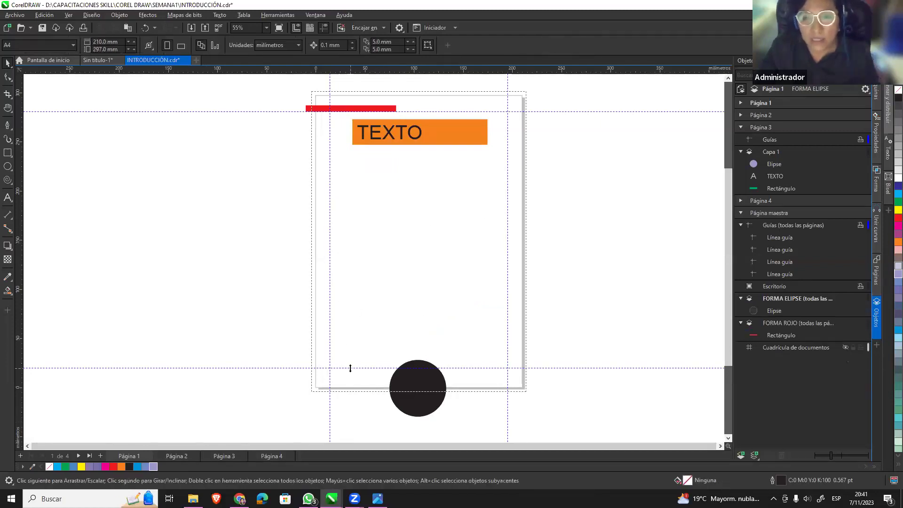
{"action": "left_click", "coordinate": [230, 457]}
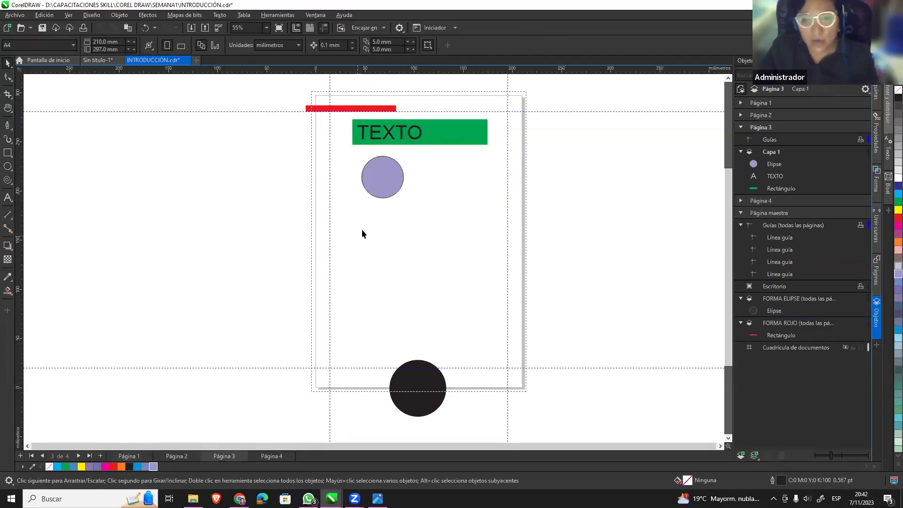
{"action": "left_click", "coordinate": [170, 457]}
{"action": "left_click", "coordinate": [133, 456]}
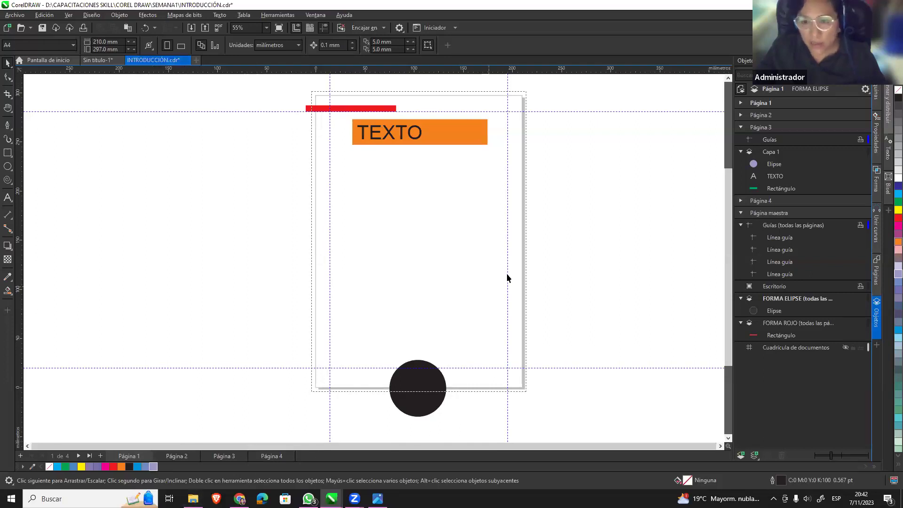
{"action": "scroll", "coordinate": [535, 254], "scroll_direction": "down", "scroll_amount": 2}
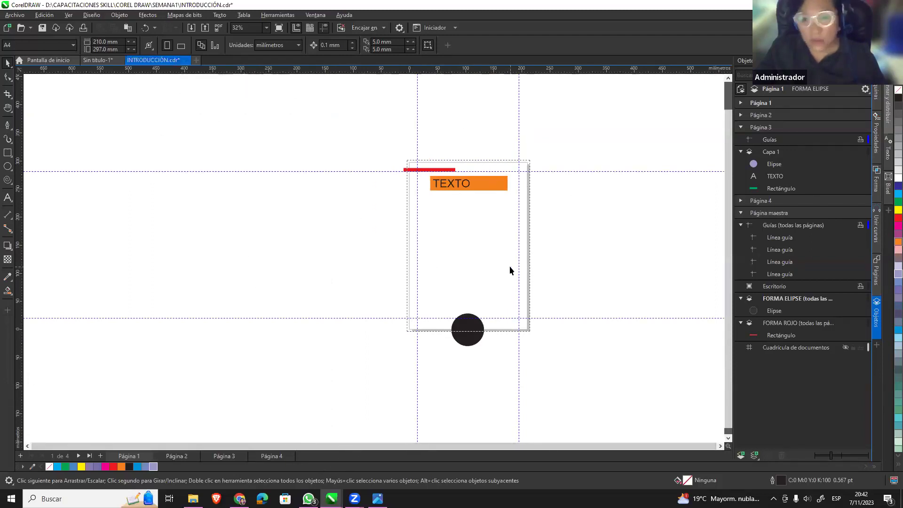
Try saving with Ctrl+S and dismiss the could-not-save error.
{"action": "key", "text": "ctrl+s"}
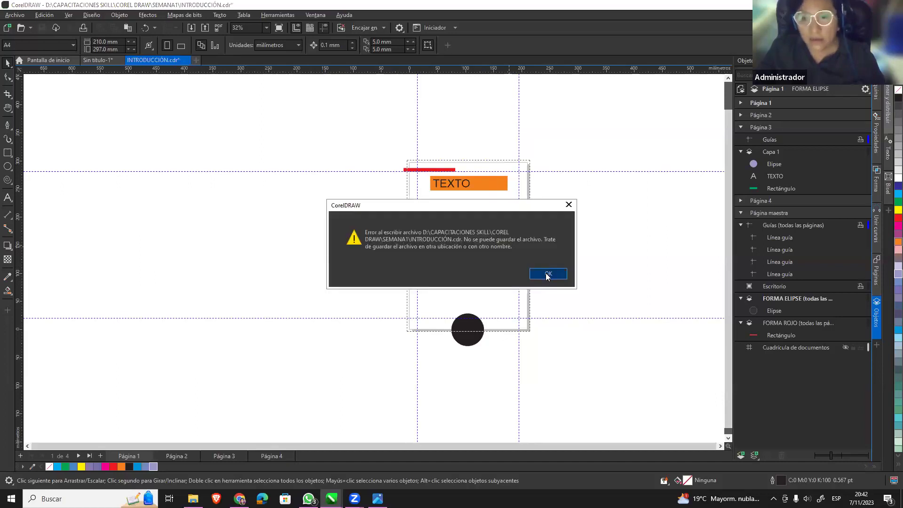
{"action": "left_click", "coordinate": [548, 275]}
{"action": "left_click", "coordinate": [17, 15]}
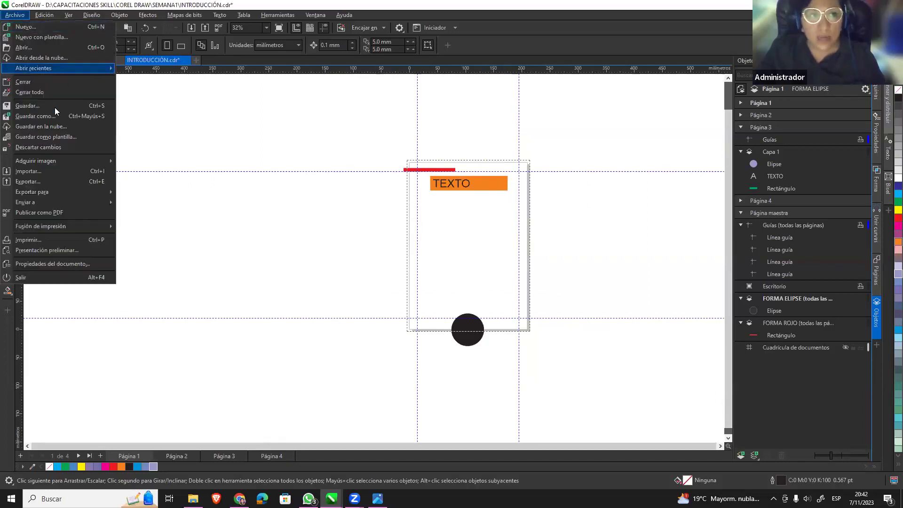
{"action": "left_click", "coordinate": [83, 101]}
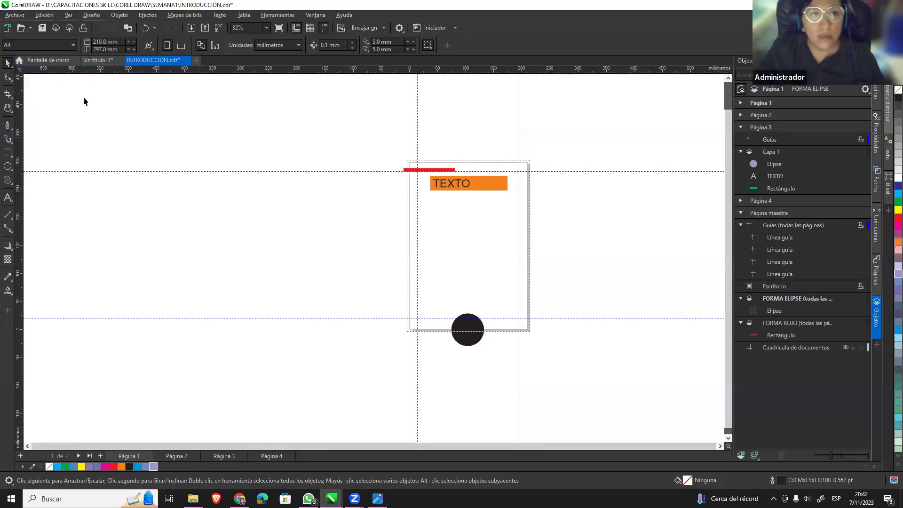
Save As INTRODUCCIÓN1 in SEMANA1, keeping file version 24.0 (2022).
{"action": "left_click", "coordinate": [15, 16]}
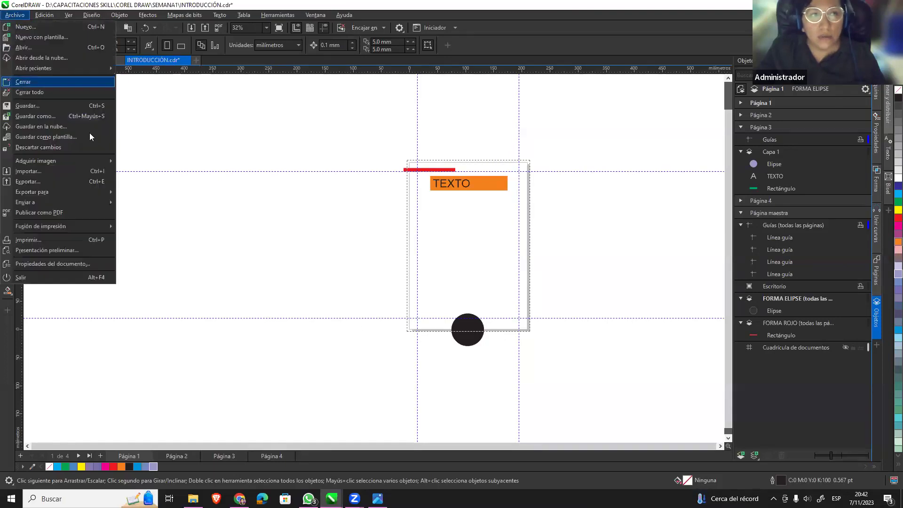
{"action": "left_click", "coordinate": [64, 115]}
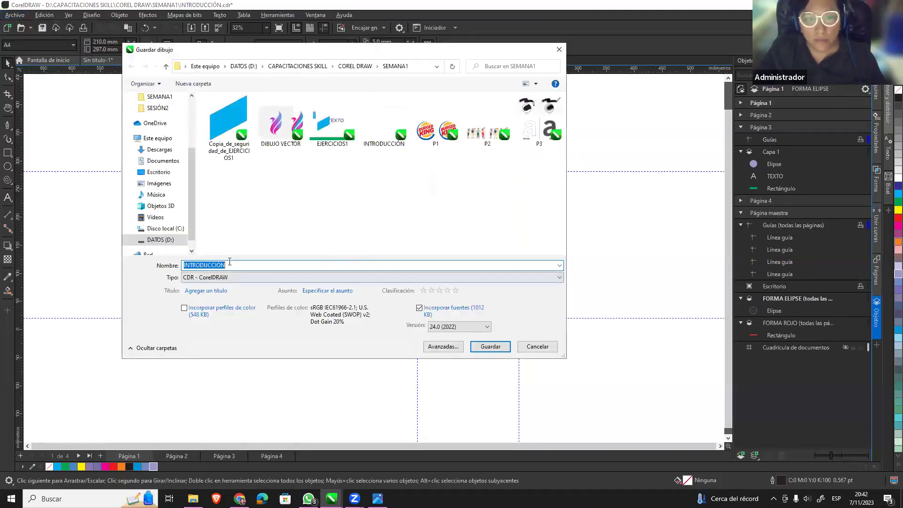
{"action": "left_click", "coordinate": [244, 264]}
{"action": "type", "text": "2"}
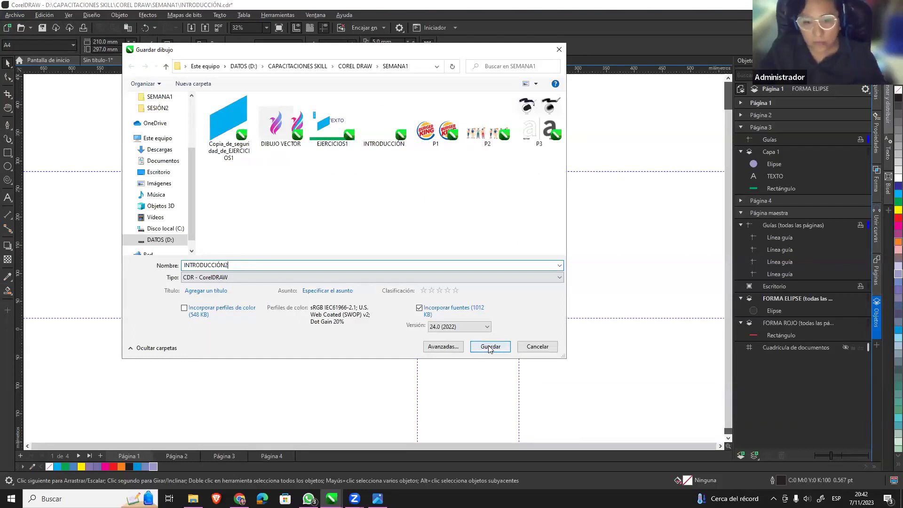
{"action": "key", "text": "BackSpace"}
{"action": "type", "text": "1"}
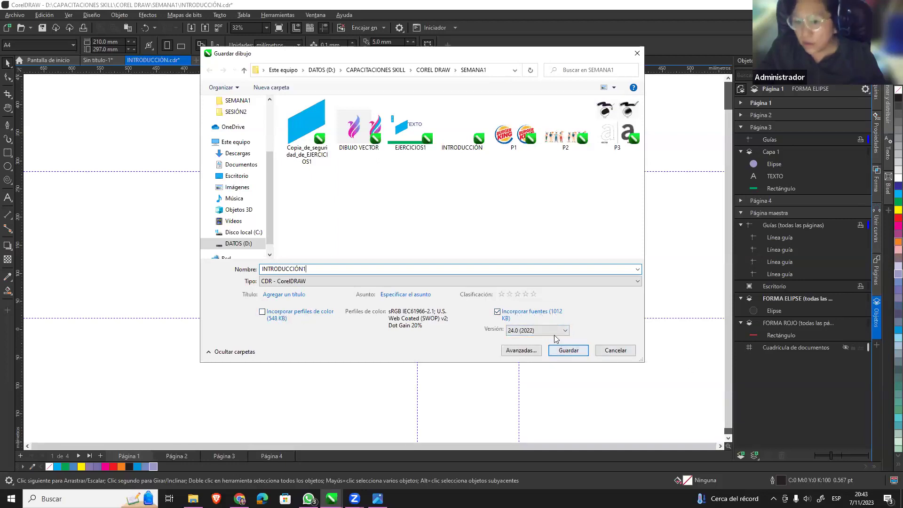
{"action": "left_click", "coordinate": [537, 330]}
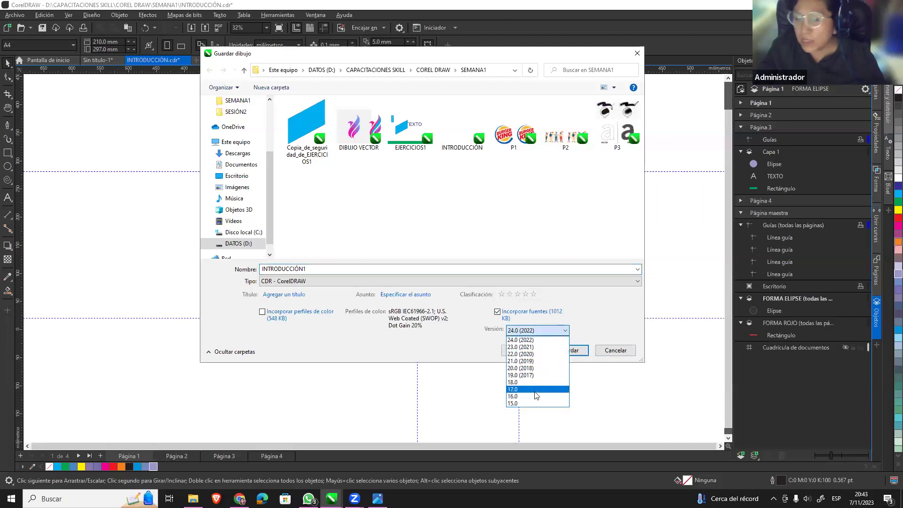
{"action": "left_click", "coordinate": [513, 331]}
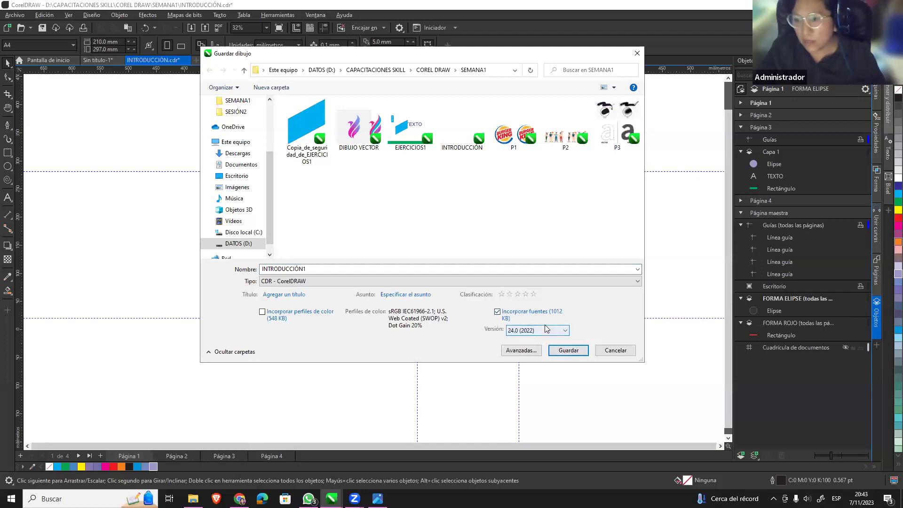
{"action": "left_click", "coordinate": [568, 332]}
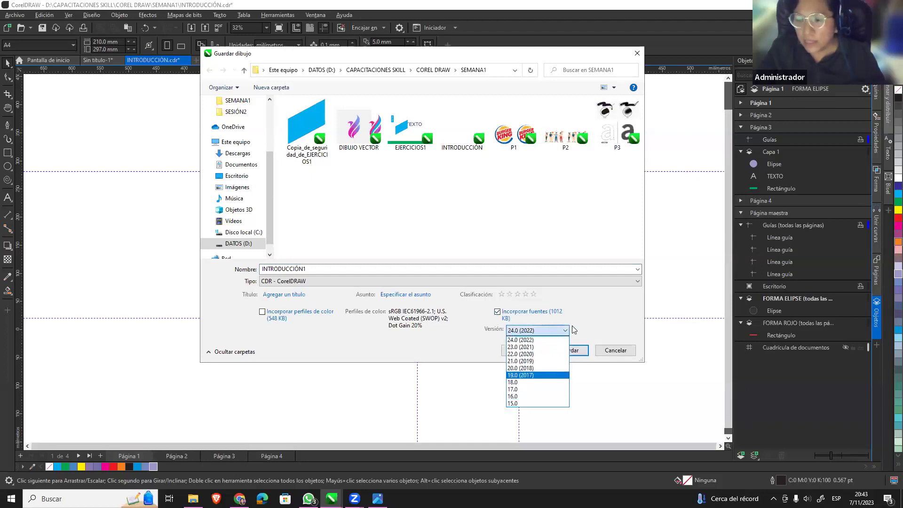
{"action": "left_click", "coordinate": [597, 327]}
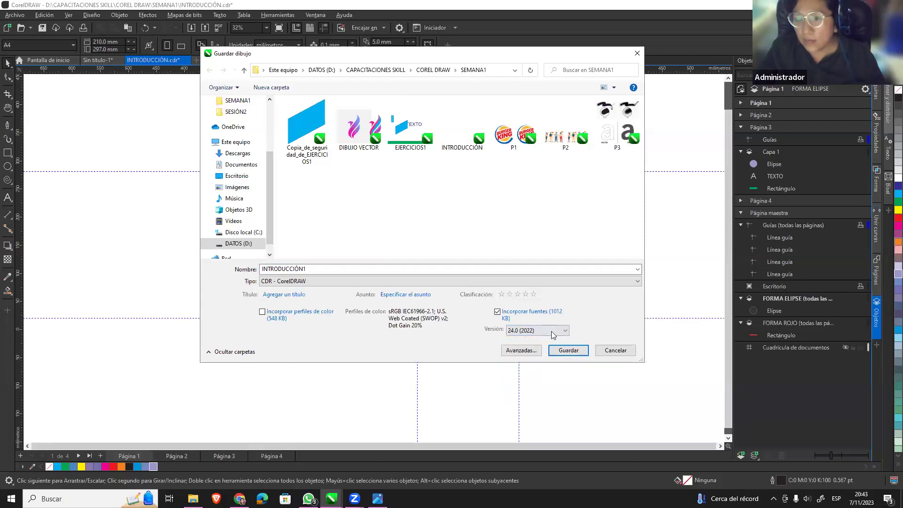
{"action": "left_click", "coordinate": [564, 332]}
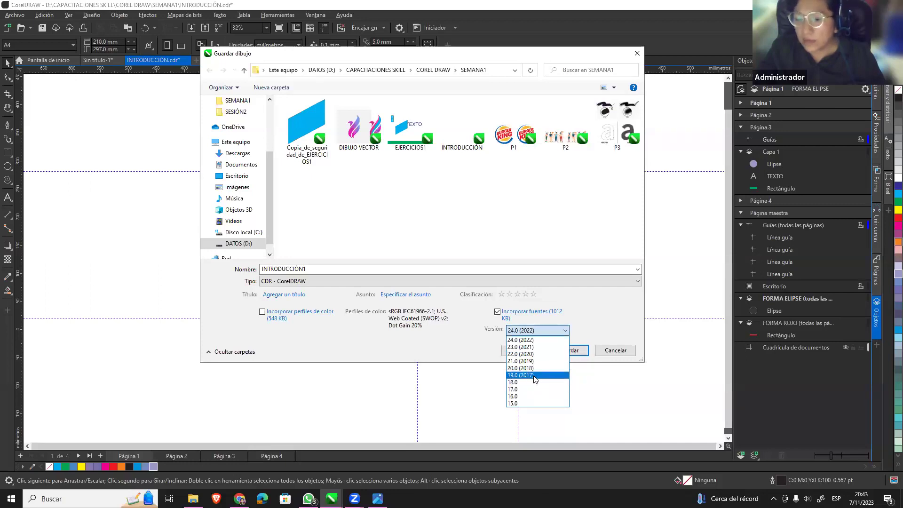
{"action": "left_click", "coordinate": [595, 321]}
{"action": "left_click", "coordinate": [568, 350]}
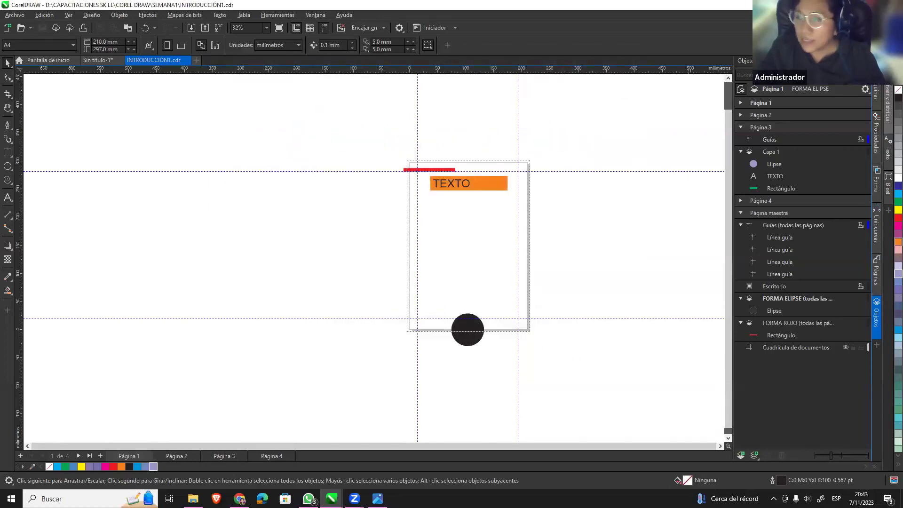
Check File Explorer's SEMANA1 folder lists INTRODUCCIÓN1, then return to CorelDRAW's Archivo menu.
{"action": "key", "text": "alt+Tab"}
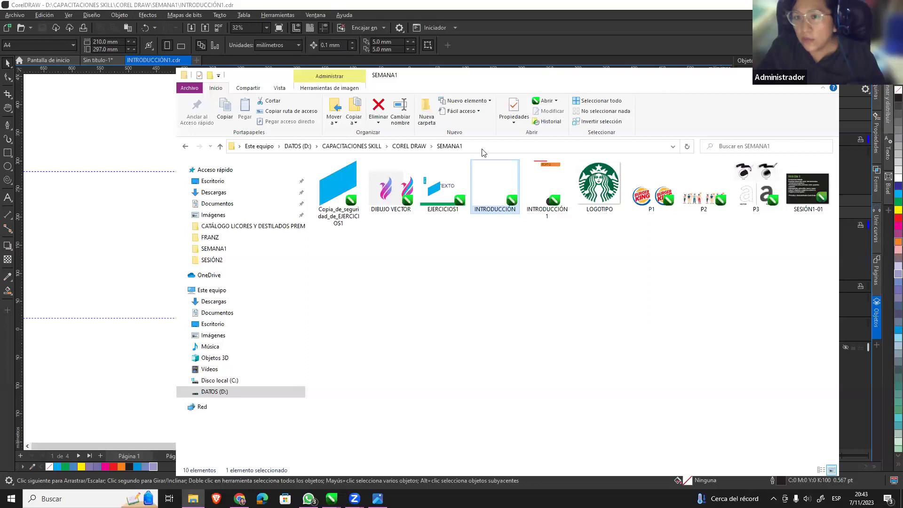
{"action": "key", "text": "alt+Tab"}
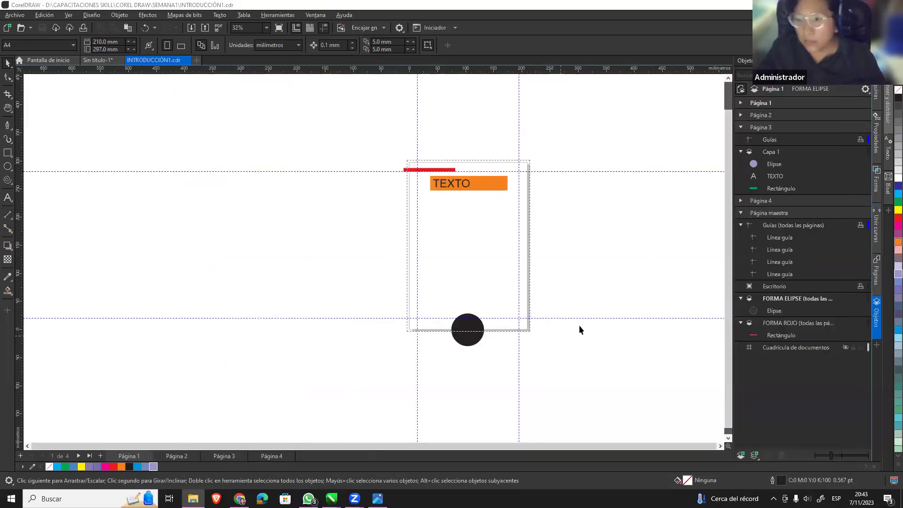
{"action": "left_click", "coordinate": [26, 14]}
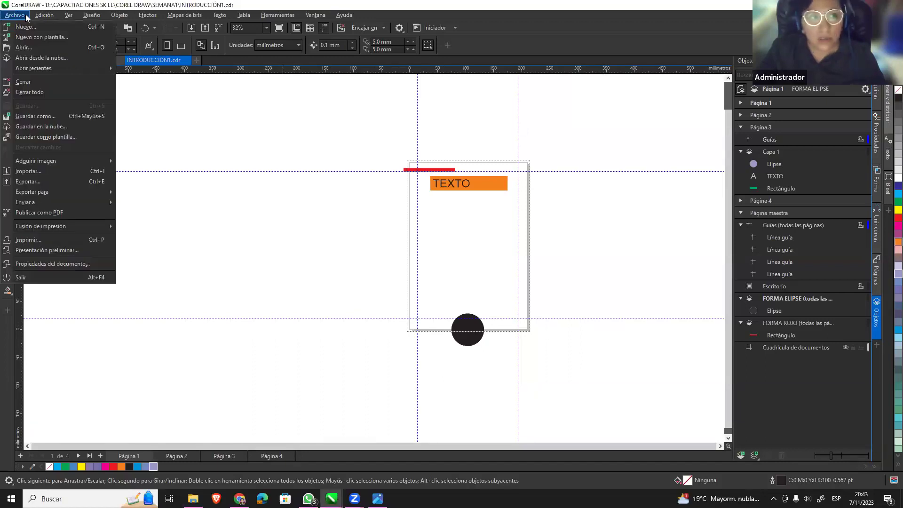
Export to the SEMANA1 folder as INTRODUCCIÓN1 with type PDF - Formato Adobe Portable Document.
{"action": "left_click", "coordinate": [101, 181]}
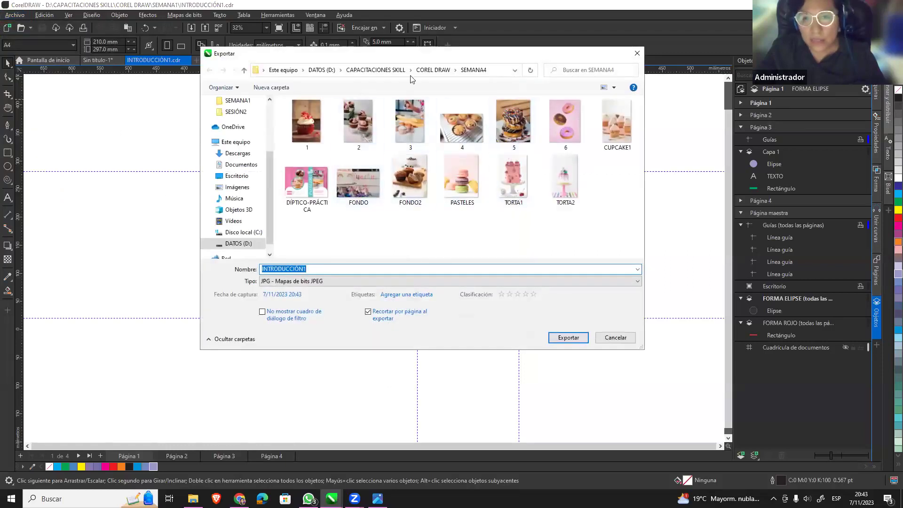
{"action": "left_click", "coordinate": [432, 69]}
{"action": "double_click", "coordinate": [313, 116]}
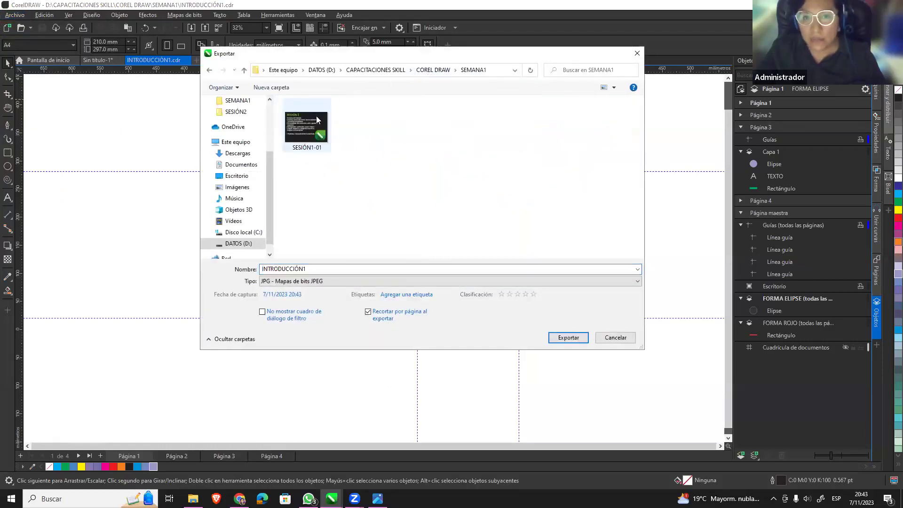
{"action": "left_click", "coordinate": [302, 282]}
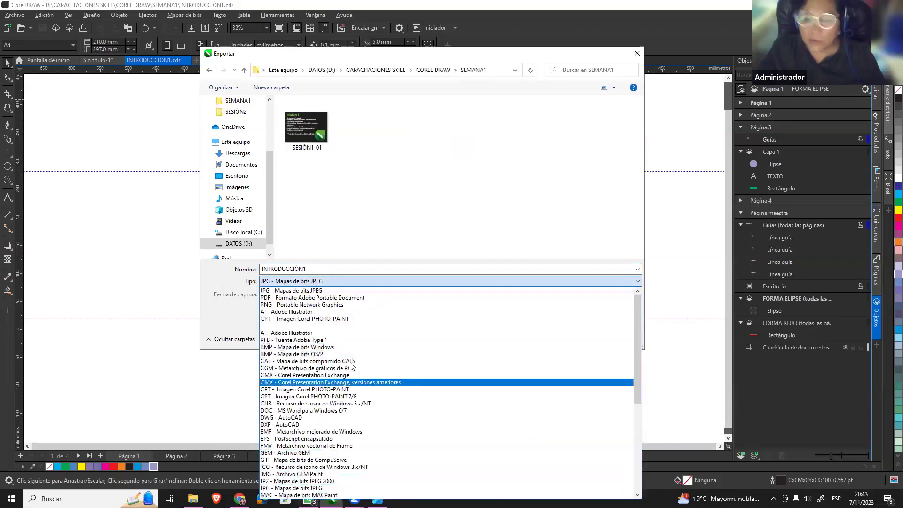
{"action": "key", "text": "Escape"}
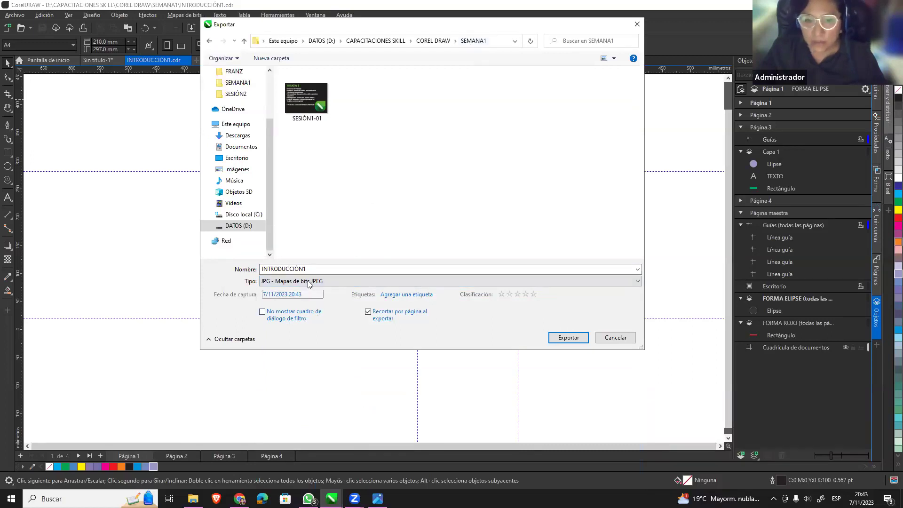
{"action": "left_click", "coordinate": [277, 282]}
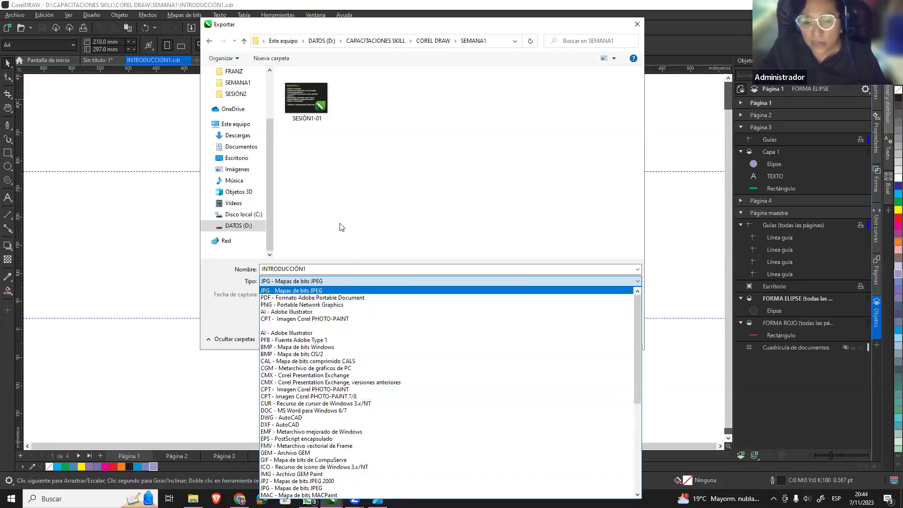
{"action": "left_click", "coordinate": [301, 298]}
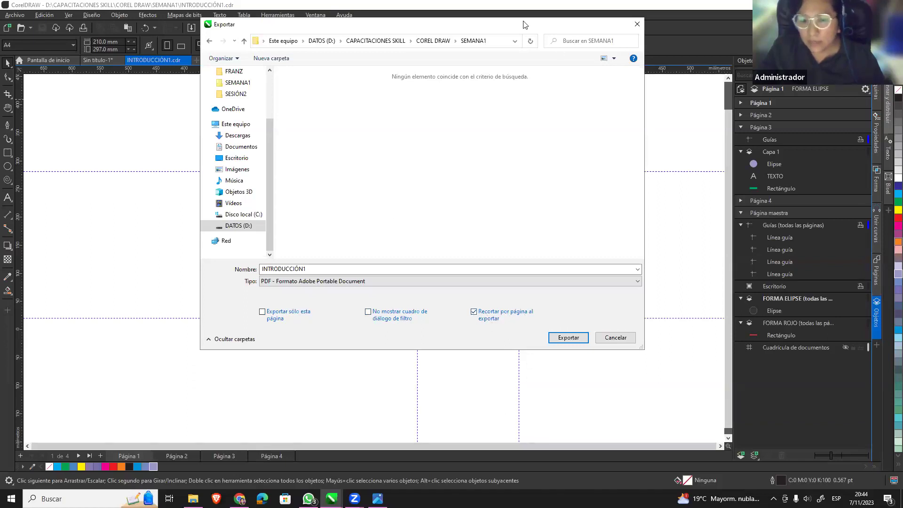
{"action": "left_click_drag", "start_coordinate": [530, 30], "coordinate": [612, 277]}
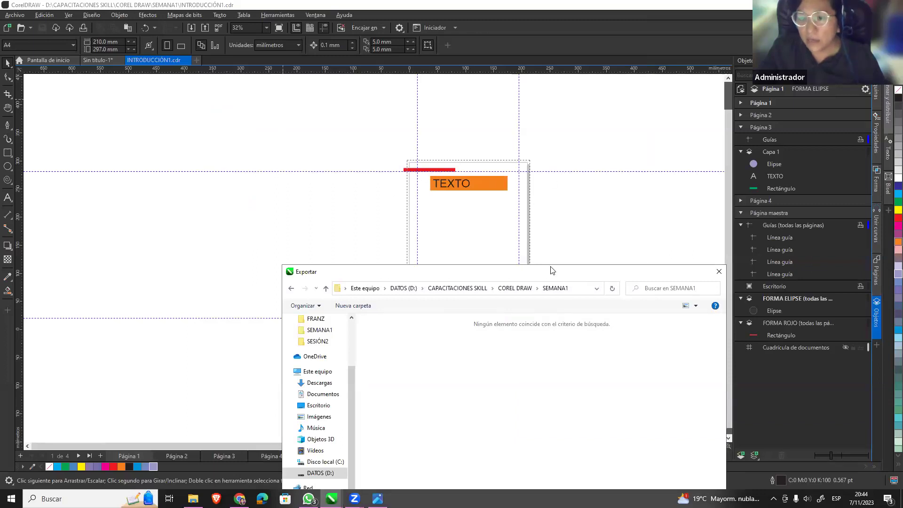
{"action": "left_click_drag", "start_coordinate": [493, 271], "coordinate": [423, 92]}
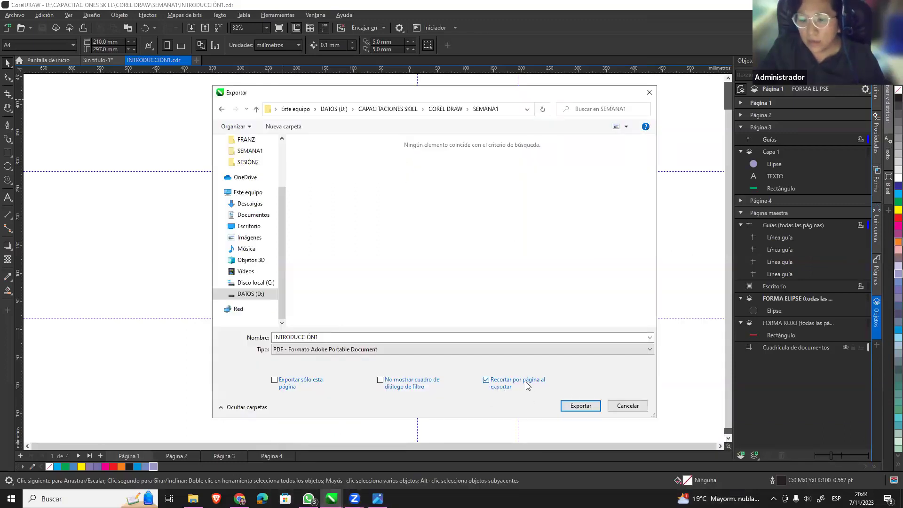
Confirm the export, set the PDF page range to 1-4, and review colour, document and compression tabs.
{"action": "left_click", "coordinate": [581, 405]}
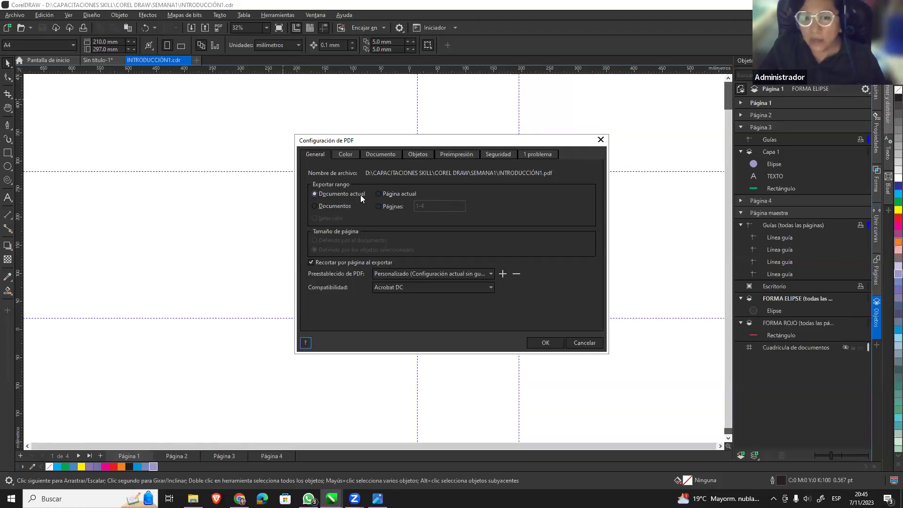
{"action": "left_click", "coordinate": [379, 206]}
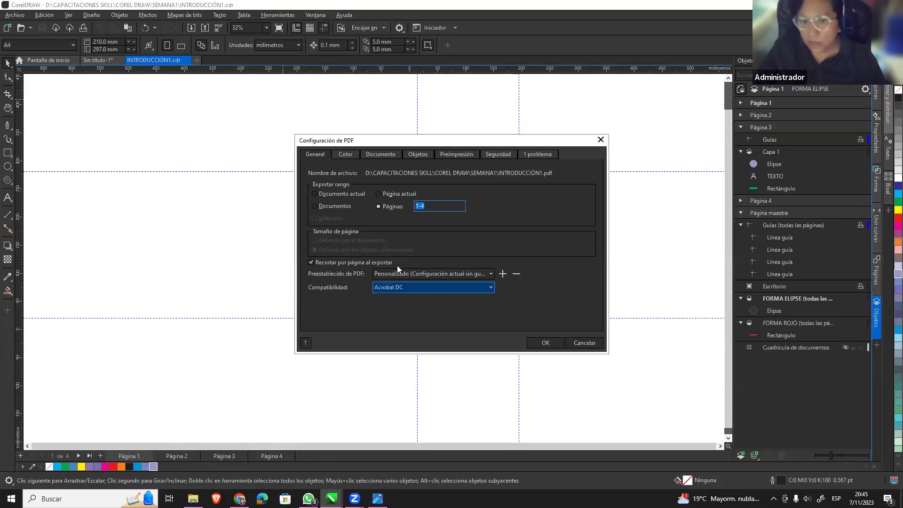
{"action": "left_click", "coordinate": [346, 152]}
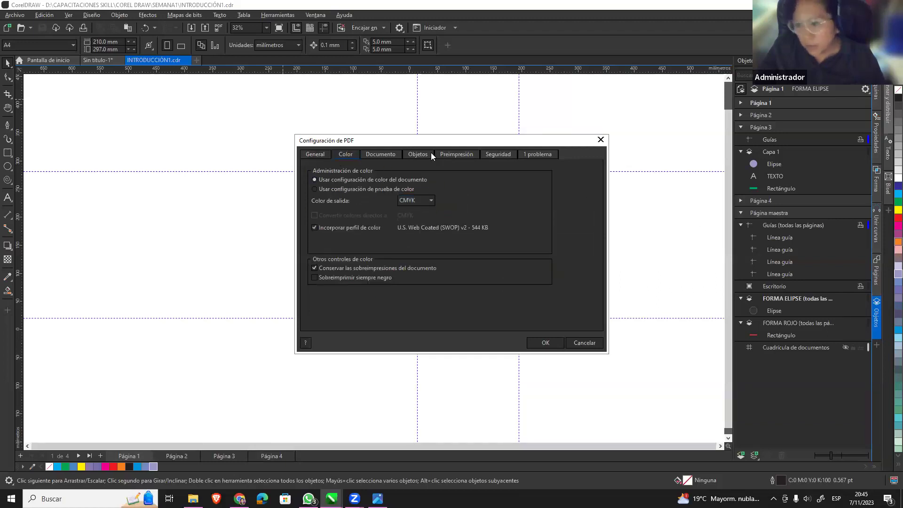
{"action": "left_click", "coordinate": [383, 156]}
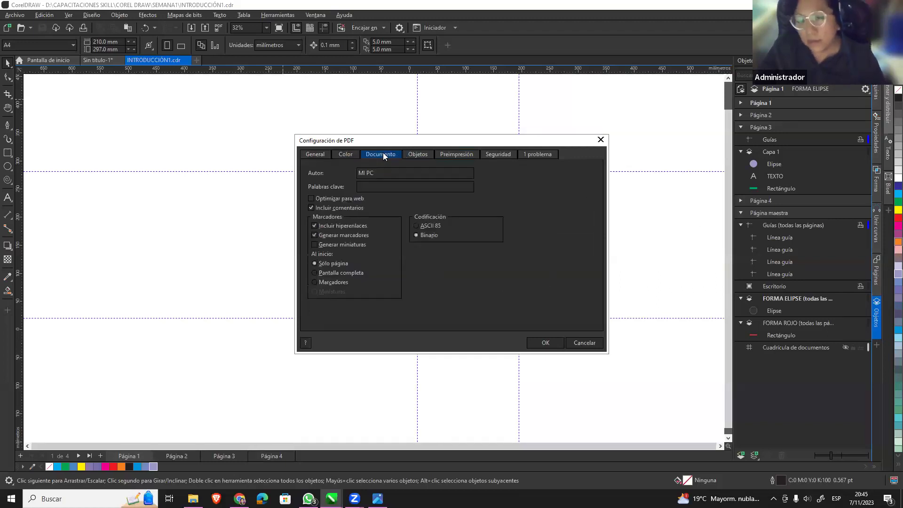
{"action": "left_click", "coordinate": [421, 154]}
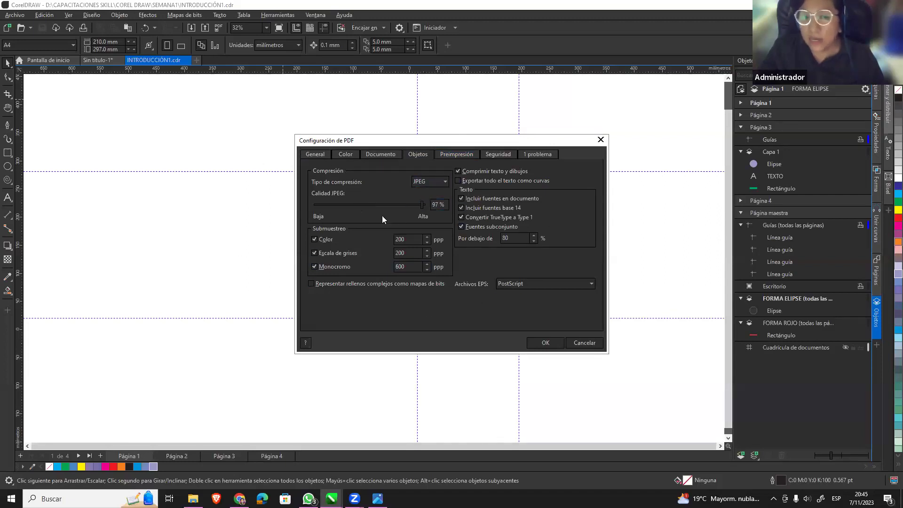
Review prepress, security and the overhanging-objects problem, then confirm the PDF settings.
{"action": "left_click", "coordinate": [459, 156]}
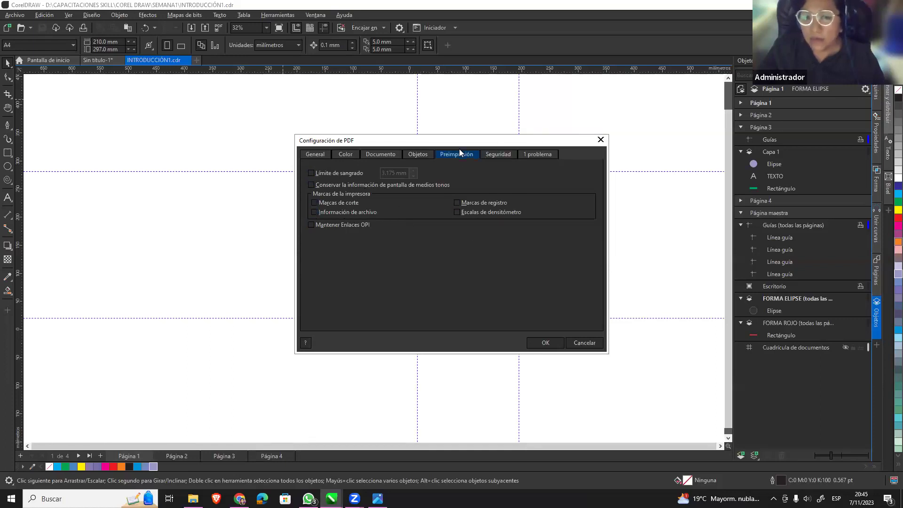
{"action": "left_click", "coordinate": [496, 154]}
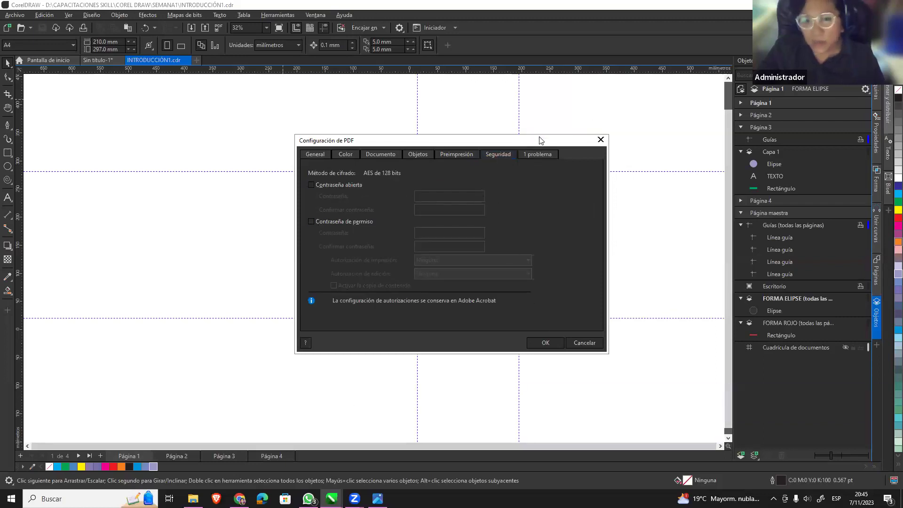
{"action": "left_click", "coordinate": [540, 156]}
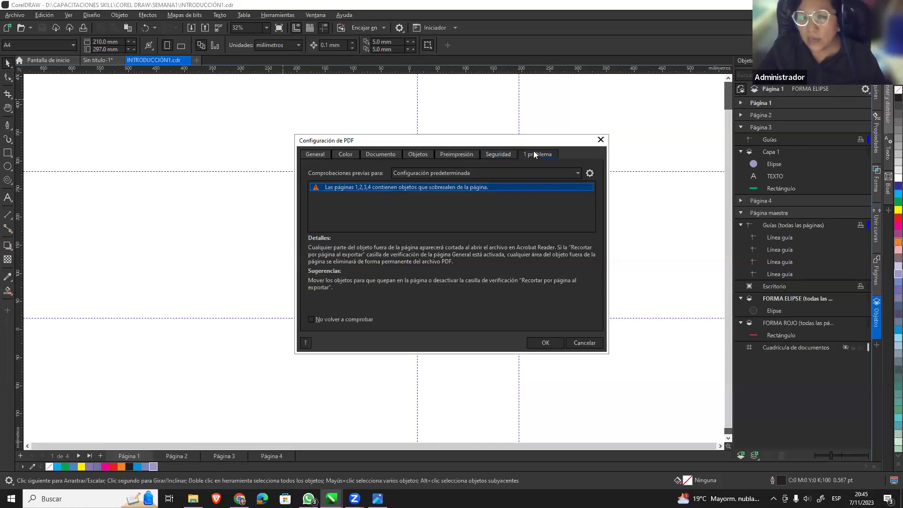
{"action": "left_click_drag", "start_coordinate": [527, 140], "coordinate": [600, 264]}
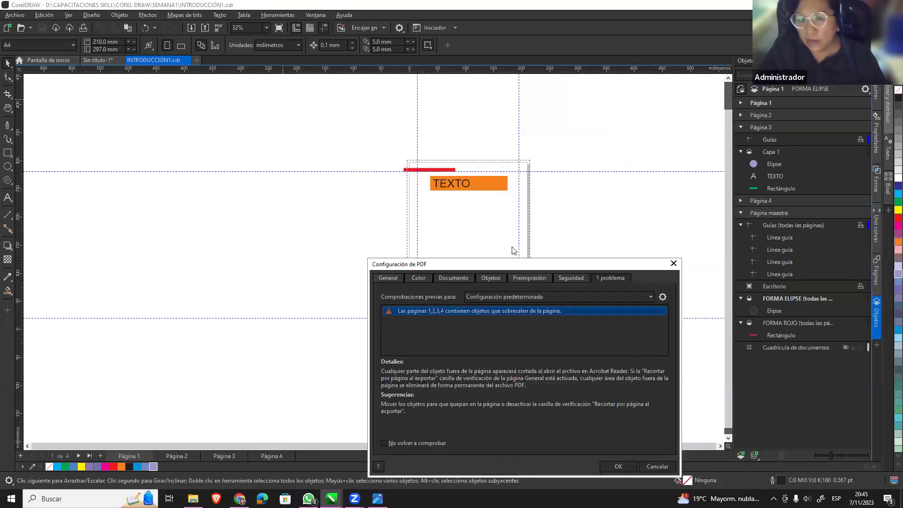
{"action": "left_click_drag", "start_coordinate": [528, 262], "coordinate": [489, 122]}
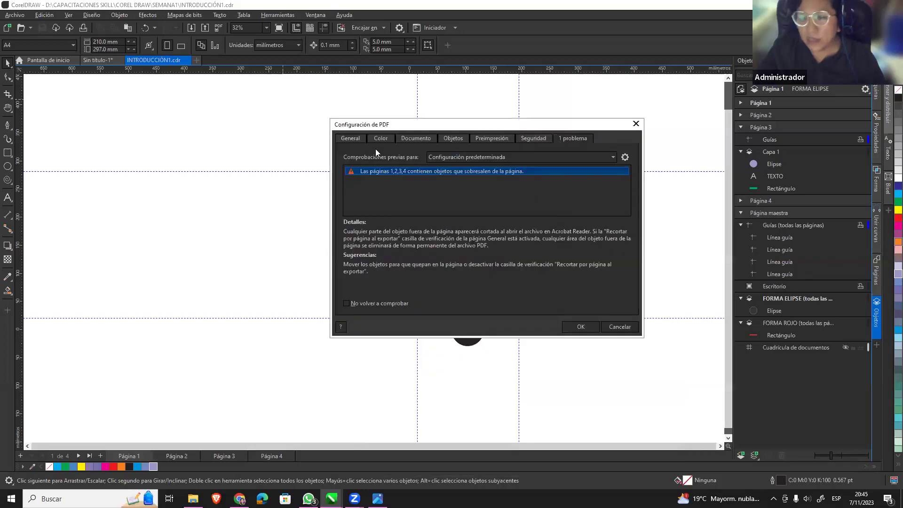
{"action": "left_click", "coordinate": [351, 138]}
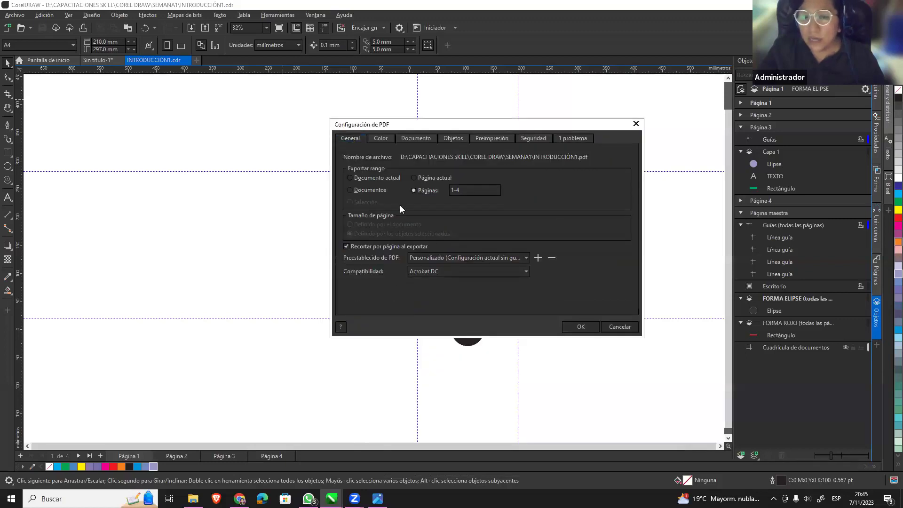
{"action": "left_click", "coordinate": [583, 328]}
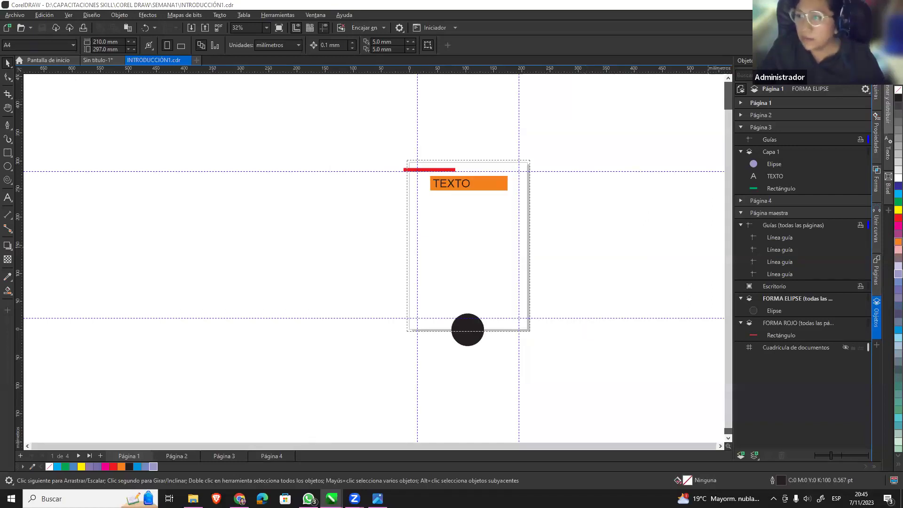
Open INTRODUCCIÓN1.pdf in Edge, zoom out and scroll through its four pages.
{"action": "double_click", "coordinate": [500, 170]}
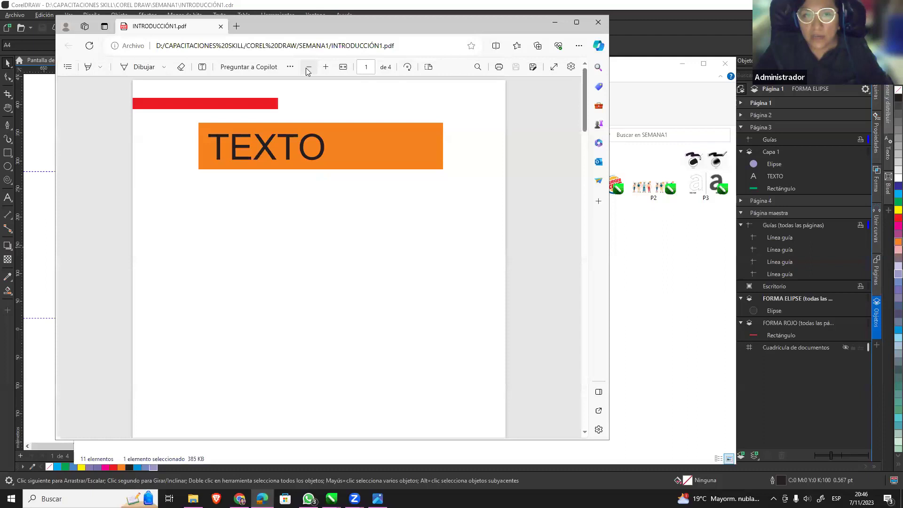
{"action": "left_click", "coordinate": [309, 68]}
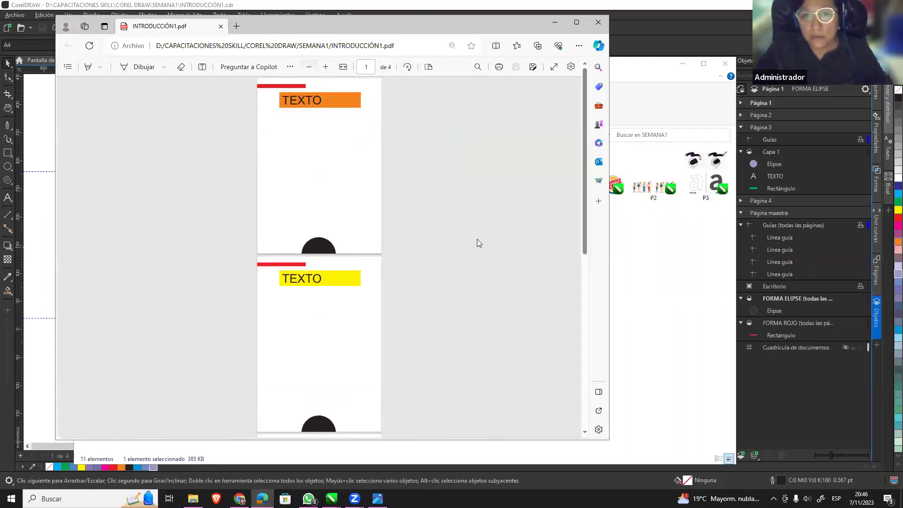
{"action": "scroll", "coordinate": [306, 130], "scroll_direction": "up", "scroll_amount": 1}
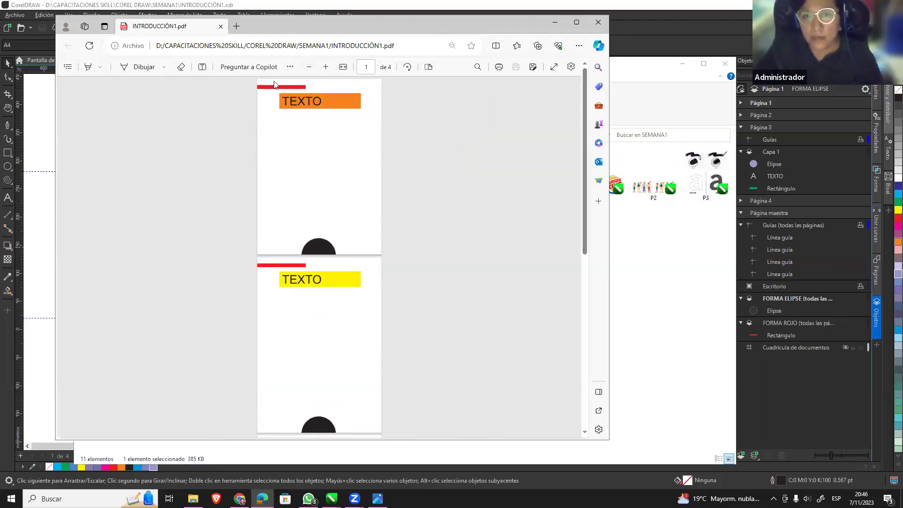
{"action": "scroll", "coordinate": [328, 215], "scroll_direction": "down", "scroll_amount": 3}
{"action": "scroll", "coordinate": [328, 212], "scroll_direction": "down", "scroll_amount": 1}
{"action": "scroll", "coordinate": [329, 208], "scroll_direction": "down", "scroll_amount": 4}
{"action": "scroll", "coordinate": [331, 197], "scroll_direction": "down", "scroll_amount": 1}
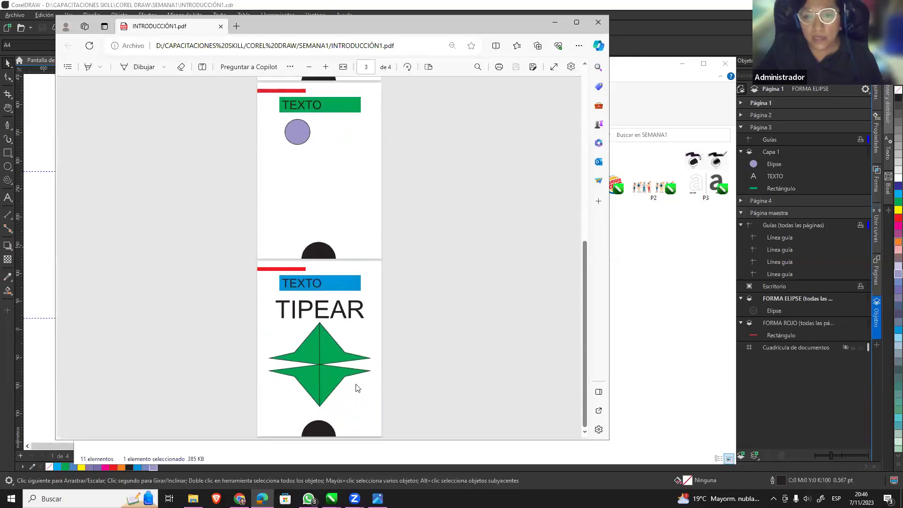
{"action": "scroll", "coordinate": [272, 161], "scroll_direction": "up", "scroll_amount": 8}
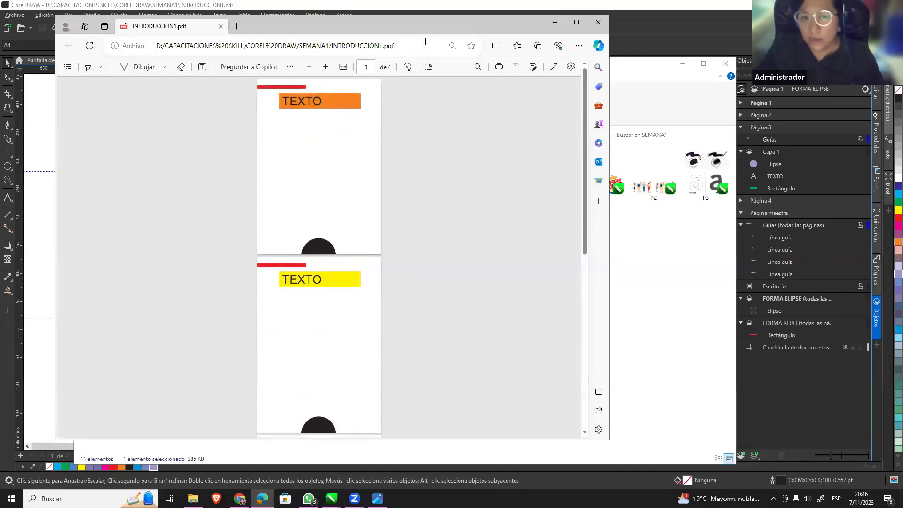
Reposition the Edge window beside CorelDRAW and scroll through pages 1-4 again.
{"action": "left_click_drag", "start_coordinate": [460, 36], "coordinate": [755, 235]}
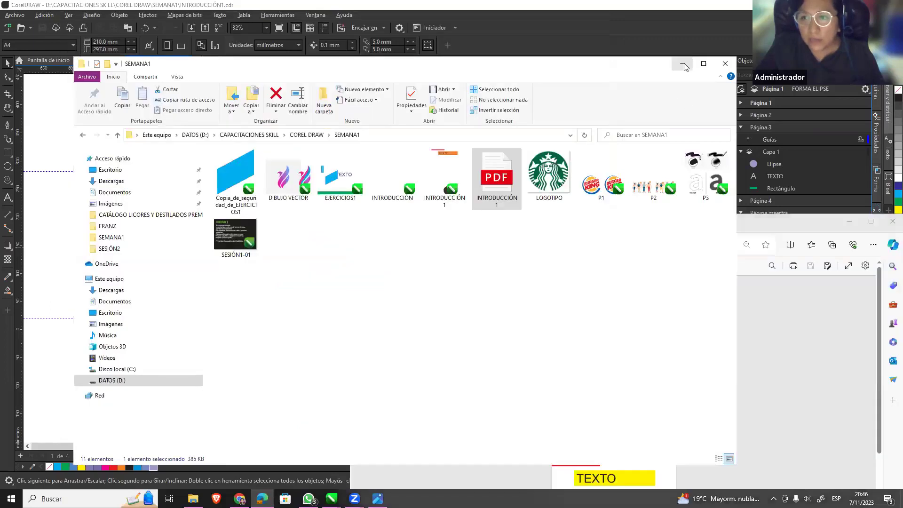
{"action": "scroll", "coordinate": [406, 171], "scroll_direction": "up", "scroll_amount": 2}
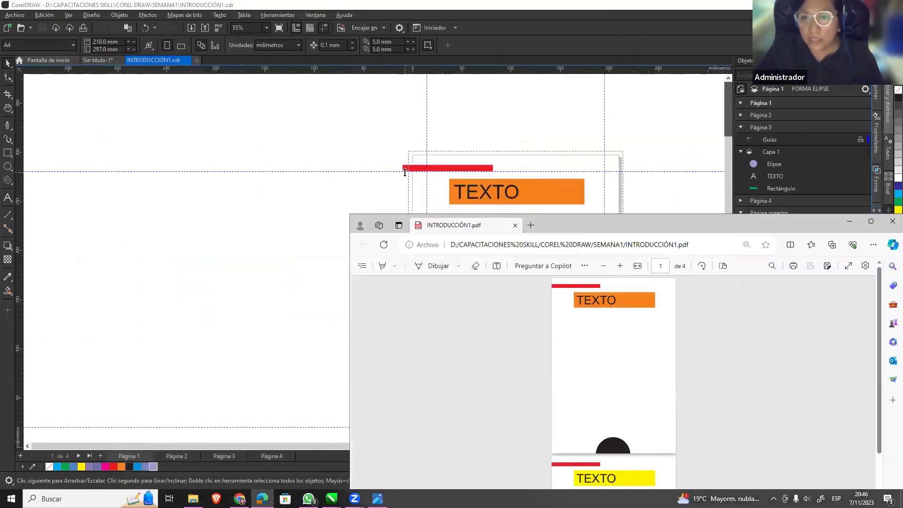
{"action": "scroll", "coordinate": [418, 160], "scroll_direction": "up", "scroll_amount": 3}
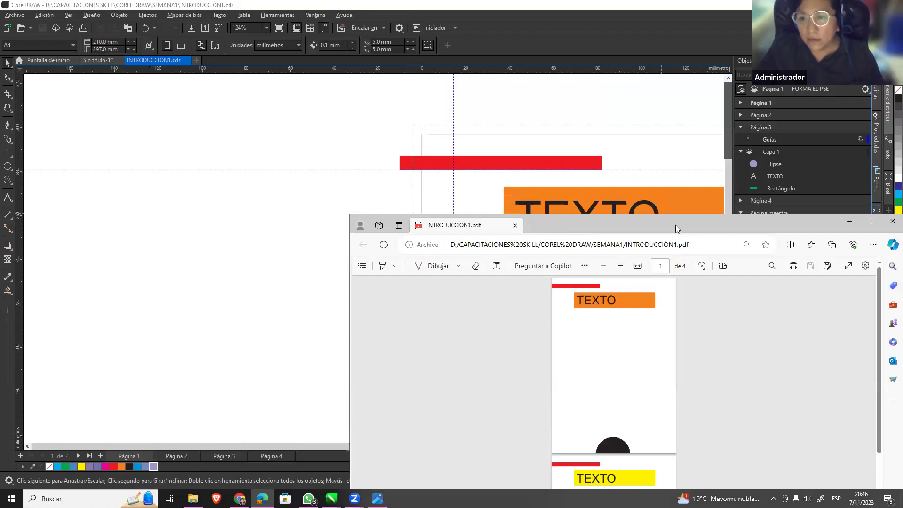
{"action": "left_click_drag", "start_coordinate": [694, 224], "coordinate": [540, 84]}
{"action": "scroll", "coordinate": [477, 298], "scroll_direction": "down", "scroll_amount": 2}
{"action": "scroll", "coordinate": [477, 297], "scroll_direction": "down", "scroll_amount": 2}
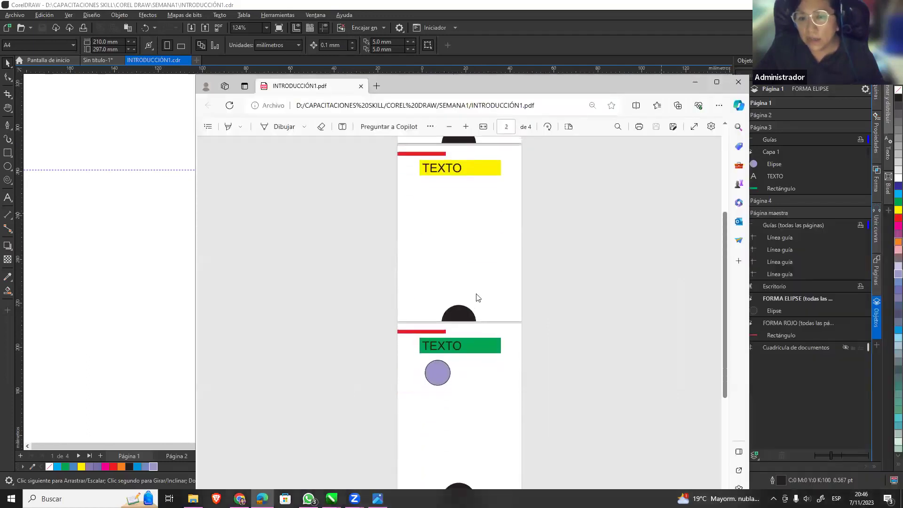
{"action": "scroll", "coordinate": [477, 298], "scroll_direction": "down", "scroll_amount": 4}
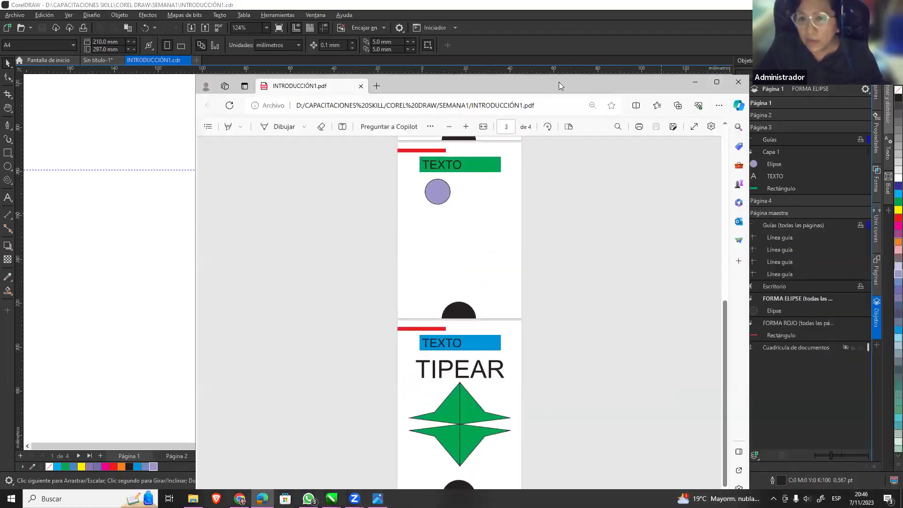
{"action": "left_click_drag", "start_coordinate": [559, 82], "coordinate": [555, 29]}
{"action": "scroll", "coordinate": [557, 411], "scroll_direction": "up", "scroll_amount": 4}
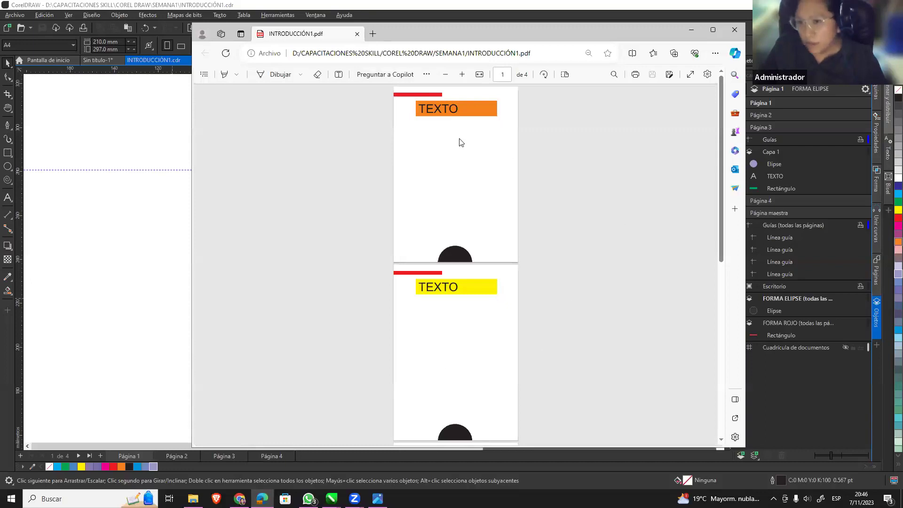
{"action": "scroll", "coordinate": [533, 339], "scroll_direction": "down", "scroll_amount": 4}
{"action": "scroll", "coordinate": [532, 339], "scroll_direction": "down", "scroll_amount": 4}
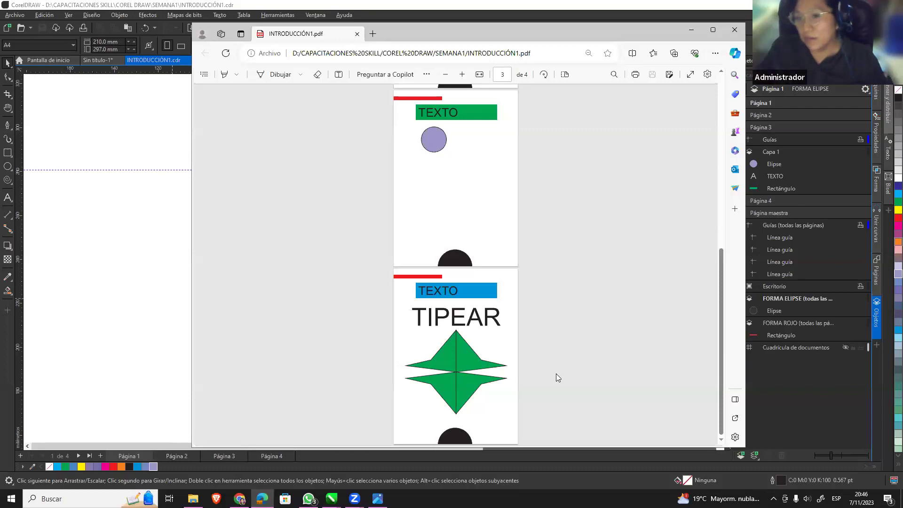
{"action": "scroll", "coordinate": [539, 273], "scroll_direction": "up", "scroll_amount": 4}
{"action": "scroll", "coordinate": [539, 273], "scroll_direction": "up", "scroll_amount": 4}
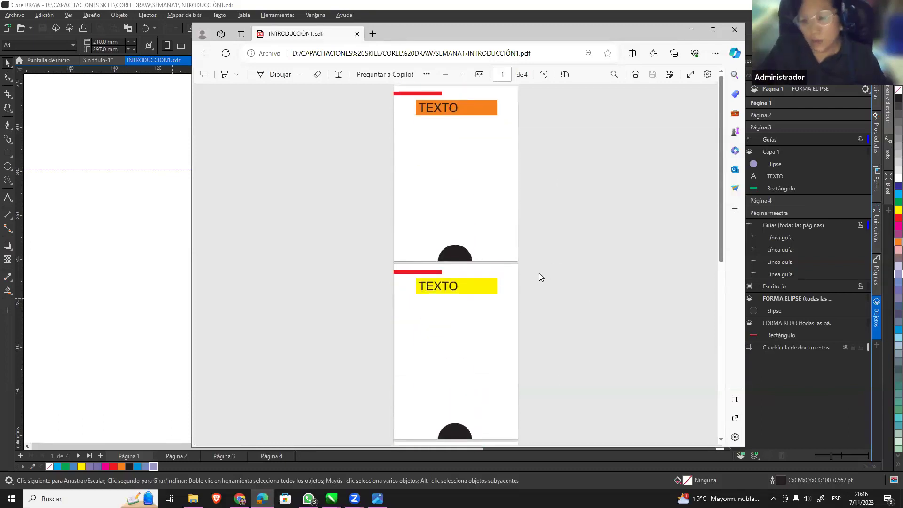
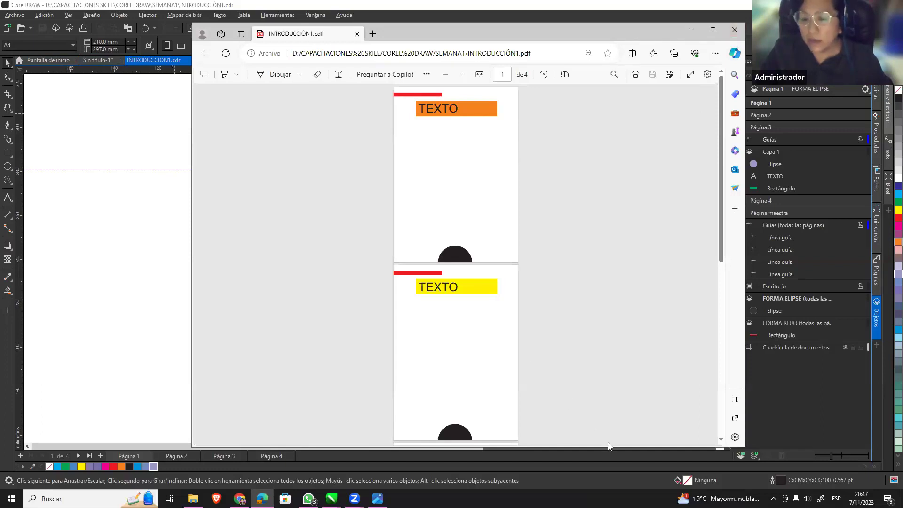
Minimize the INTRODUCCIÓN1.pdf window in Edge to bring the CorelDRAW drawing back into view.
{"action": "left_click", "coordinate": [691, 30]}
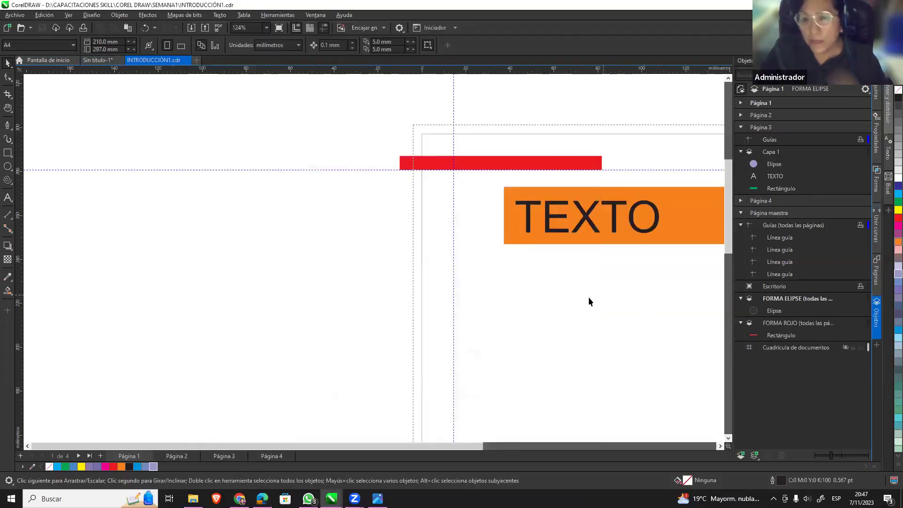
{"action": "scroll", "coordinate": [535, 315], "scroll_direction": "down", "scroll_amount": 3}
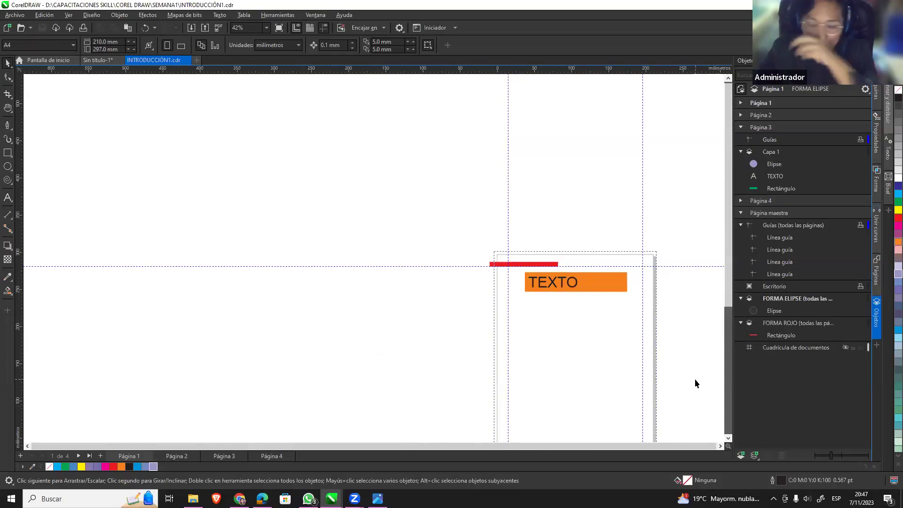
{"action": "scroll", "coordinate": [658, 344], "scroll_direction": "up", "scroll_amount": 1}
{"action": "scroll", "coordinate": [655, 346], "scroll_direction": "up", "scroll_amount": 1}
{"action": "scroll", "coordinate": [656, 346], "scroll_direction": "up", "scroll_amount": 1}
{"action": "scroll", "coordinate": [507, 301], "scroll_direction": "down", "scroll_amount": 1}
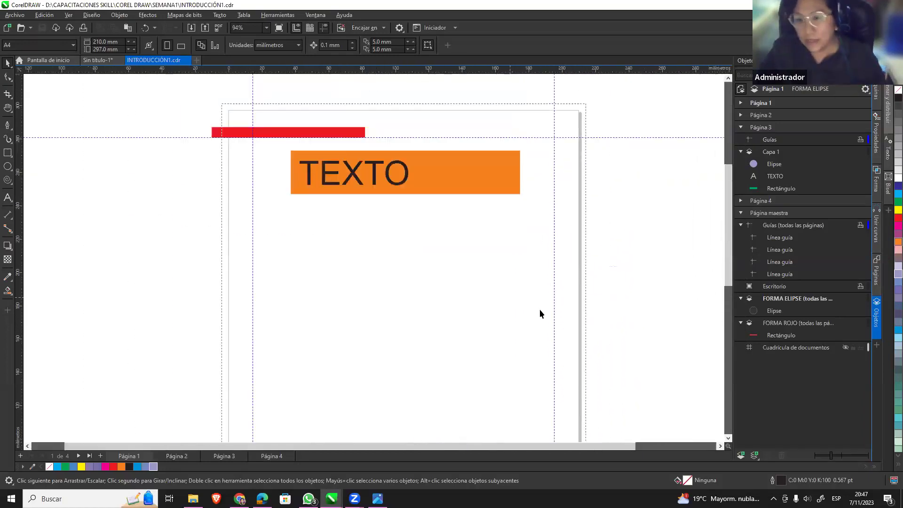
{"action": "scroll", "coordinate": [583, 358], "scroll_direction": "down", "scroll_amount": 1}
{"action": "scroll", "coordinate": [431, 366], "scroll_direction": "down", "scroll_amount": 3}
{"action": "scroll", "coordinate": [328, 323], "scroll_direction": "up", "scroll_amount": 2}
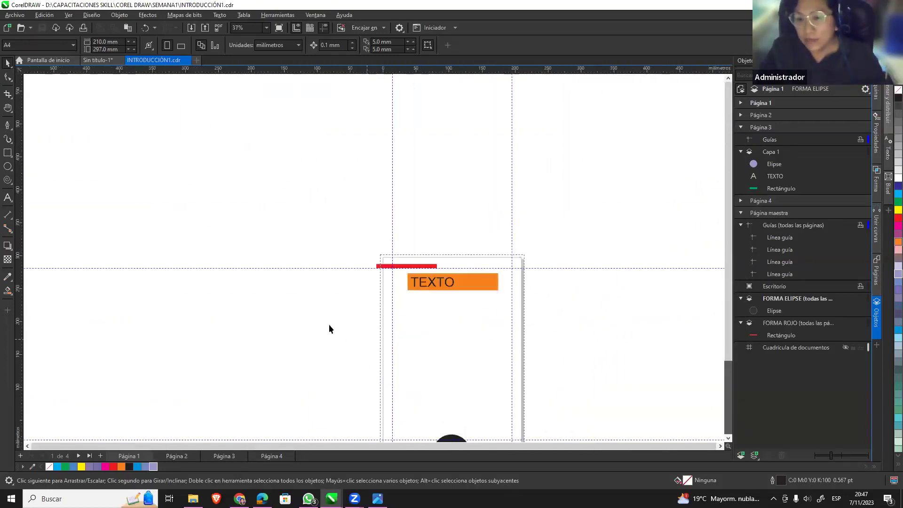
{"action": "scroll", "coordinate": [329, 324], "scroll_direction": "up", "scroll_amount": 2}
{"action": "scroll", "coordinate": [329, 324], "scroll_direction": "up", "scroll_amount": 2}
{"action": "scroll", "coordinate": [329, 324], "scroll_direction": "up", "scroll_amount": 1}
{"action": "scroll", "coordinate": [329, 323], "scroll_direction": "down", "scroll_amount": 1}
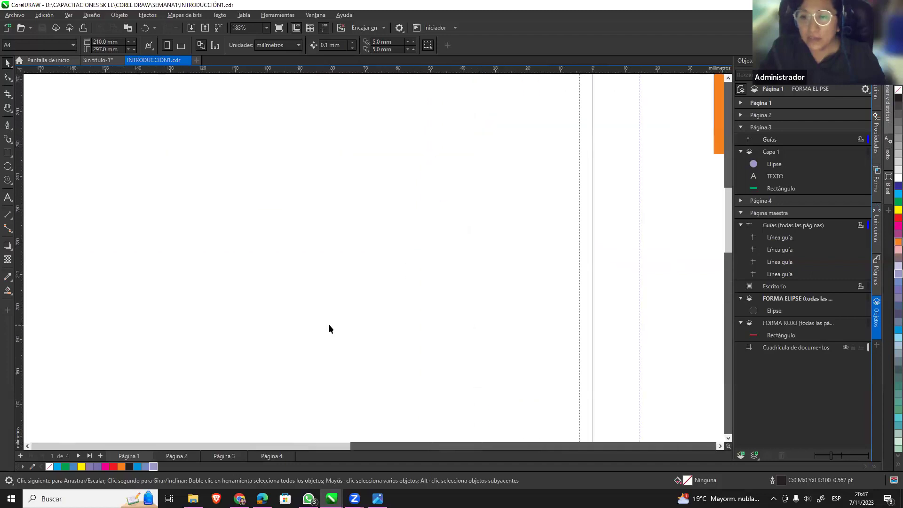
{"action": "scroll", "coordinate": [329, 323], "scroll_direction": "down", "scroll_amount": 1}
{"action": "scroll", "coordinate": [602, 334], "scroll_direction": "down", "scroll_amount": 2}
{"action": "left_click_drag", "start_coordinate": [728, 446], "coordinate": [784, 432]}
{"action": "left_click_drag", "start_coordinate": [727, 449], "coordinate": [751, 405]}
{"action": "left_click", "coordinate": [71, 16]}
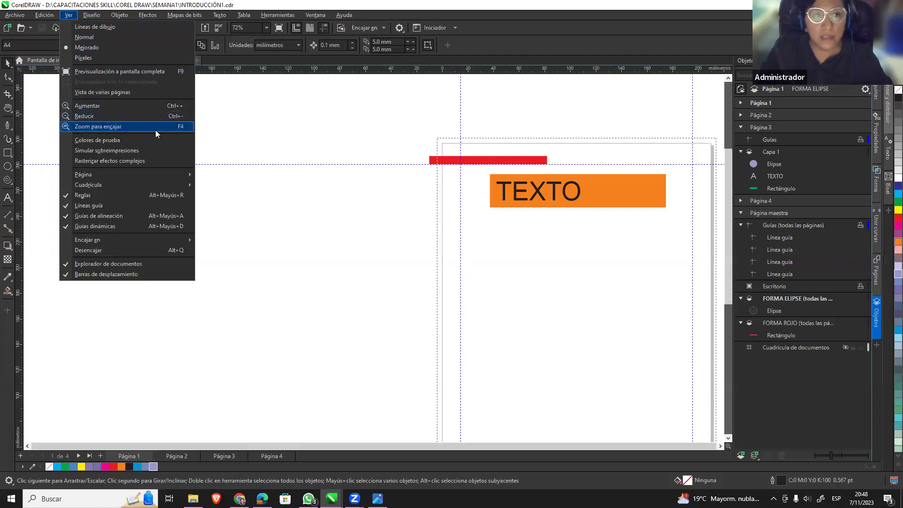
{"action": "left_click", "coordinate": [183, 130]}
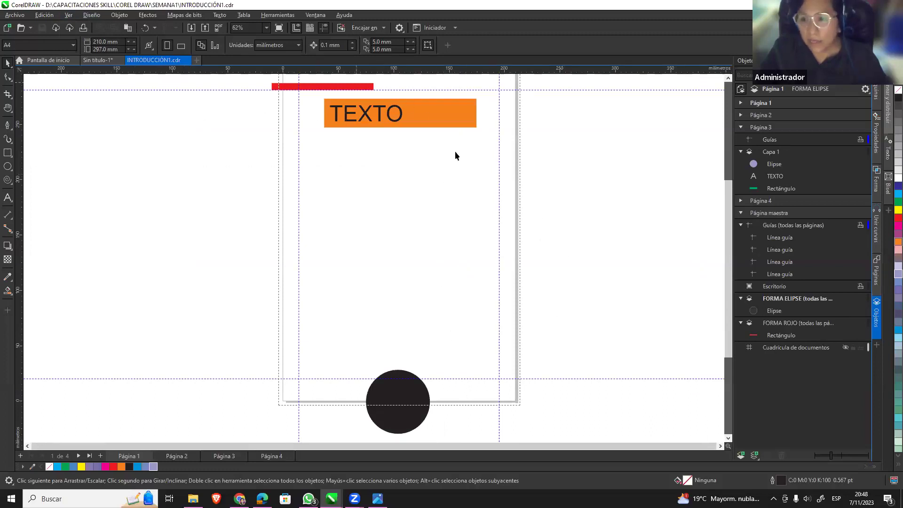
{"action": "scroll", "coordinate": [405, 252], "scroll_direction": "down", "scroll_amount": 2}
{"action": "scroll", "coordinate": [353, 252], "scroll_direction": "down", "scroll_amount": 2}
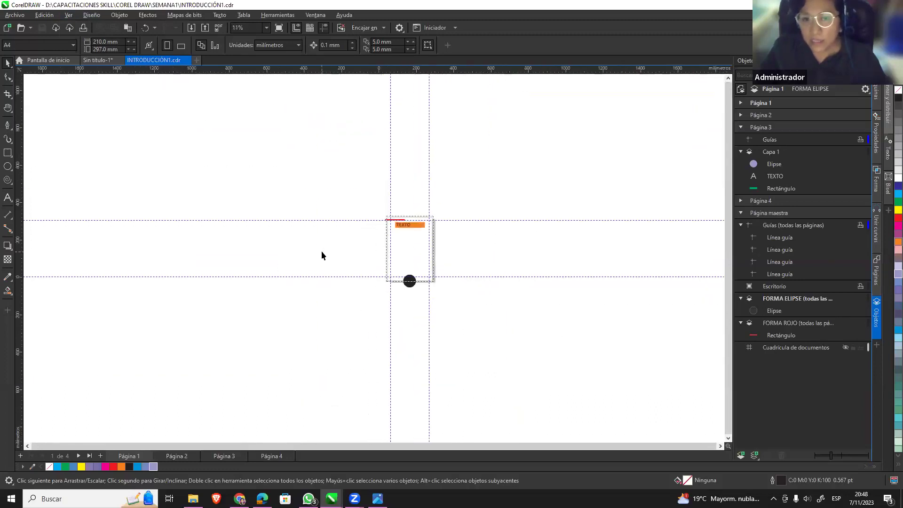
{"action": "scroll", "coordinate": [320, 251], "scroll_direction": "up", "scroll_amount": 6}
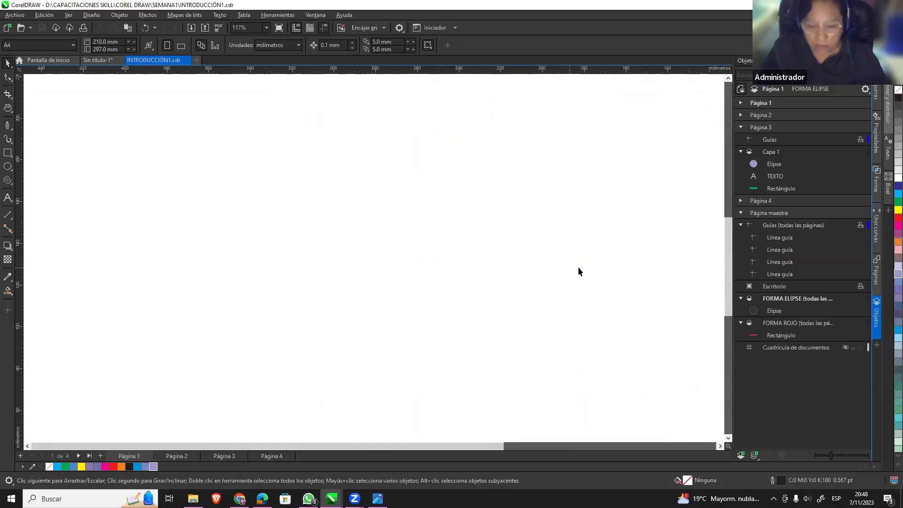
{"action": "key", "text": "F4"}
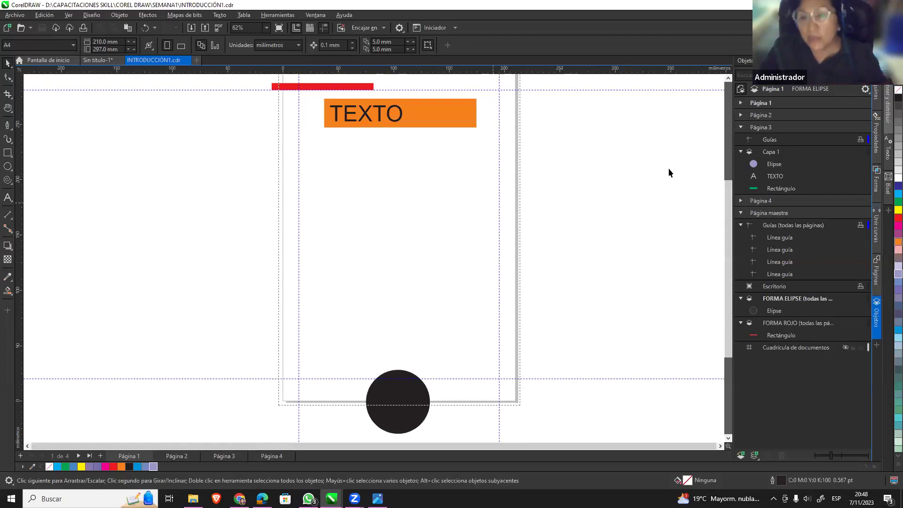
{"action": "scroll", "coordinate": [565, 306], "scroll_direction": "up", "scroll_amount": 1}
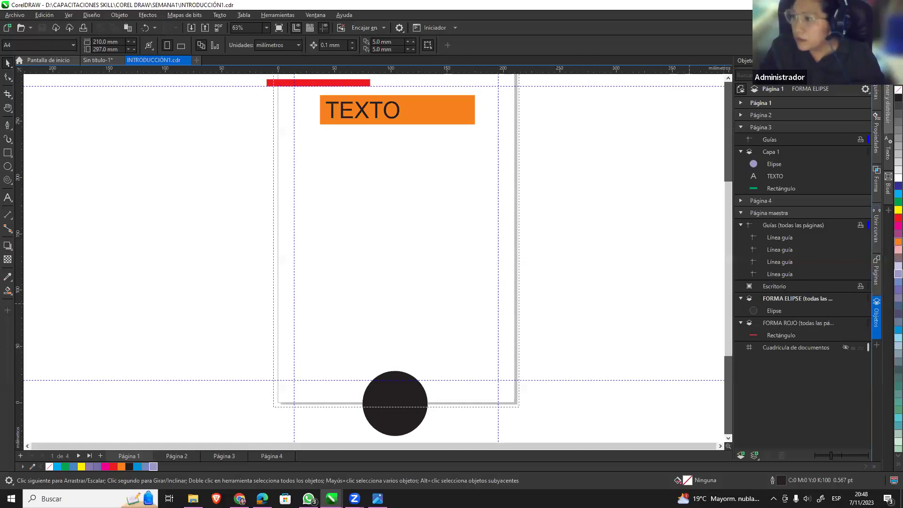
{"action": "scroll", "coordinate": [484, 255], "scroll_direction": "down", "scroll_amount": 3}
{"action": "scroll", "coordinate": [482, 222], "scroll_direction": "up", "scroll_amount": 3}
{"action": "scroll", "coordinate": [504, 230], "scroll_direction": "up", "scroll_amount": 2}
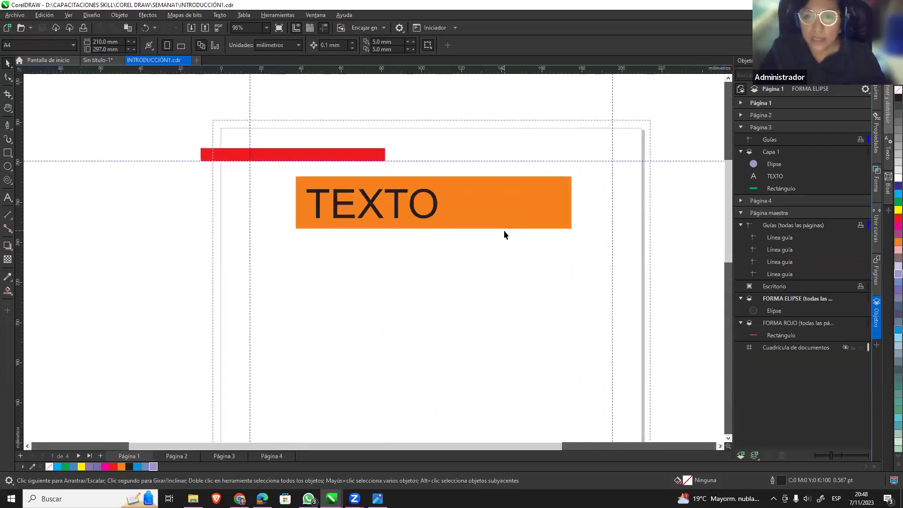
{"action": "scroll", "coordinate": [503, 230], "scroll_direction": "up", "scroll_amount": 1}
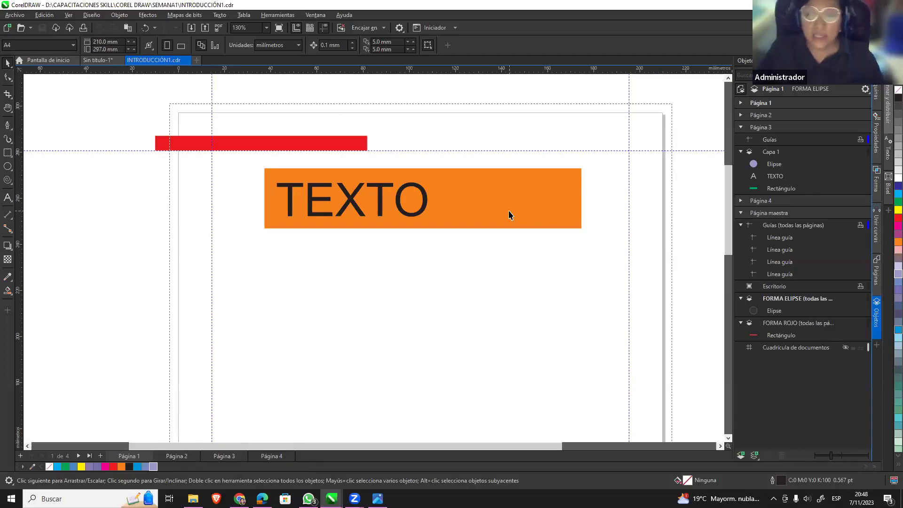
Bring up and dismiss the canvas context menu several times around the page.
{"action": "scroll", "coordinate": [583, 256], "scroll_direction": "down", "scroll_amount": 1}
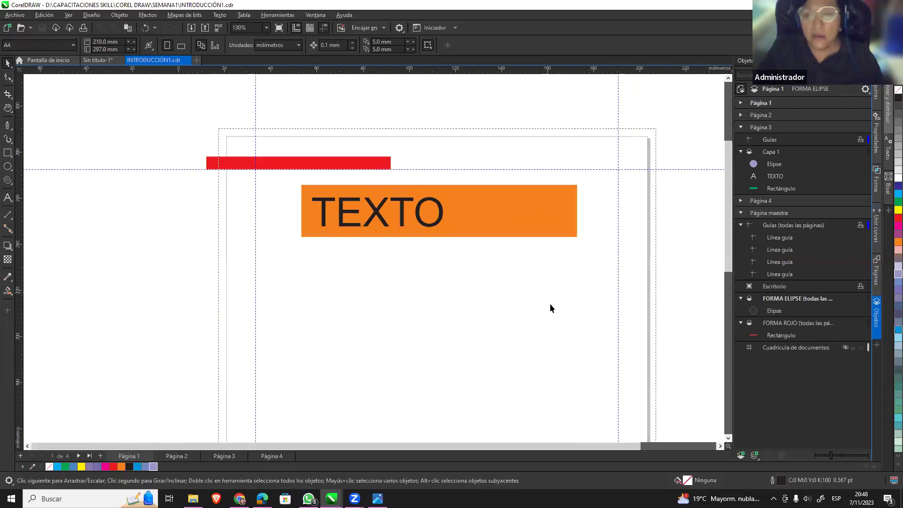
{"action": "scroll", "coordinate": [549, 304], "scroll_direction": "down", "scroll_amount": 2}
{"action": "right_click", "coordinate": [549, 305]}
{"action": "left_click", "coordinate": [509, 325]}
{"action": "right_click", "coordinate": [569, 166]}
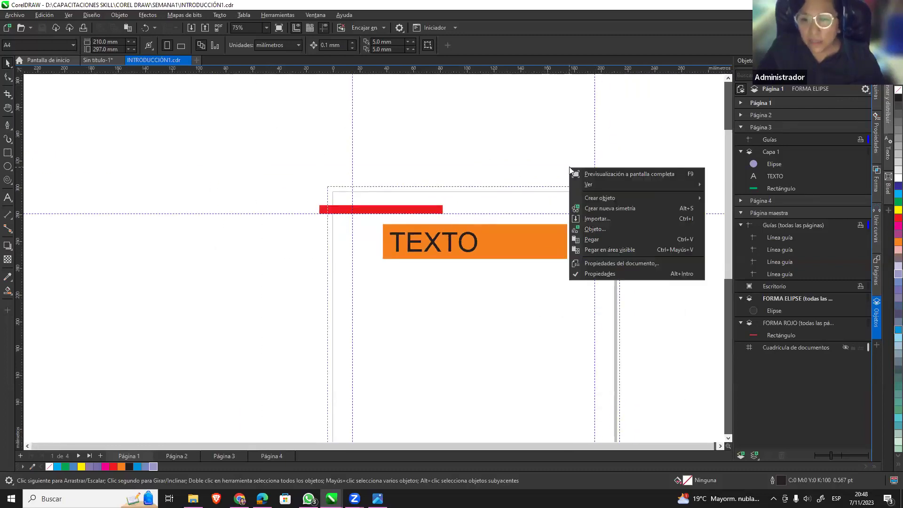
{"action": "right_click", "coordinate": [659, 293]}
{"action": "right_click", "coordinate": [535, 145]}
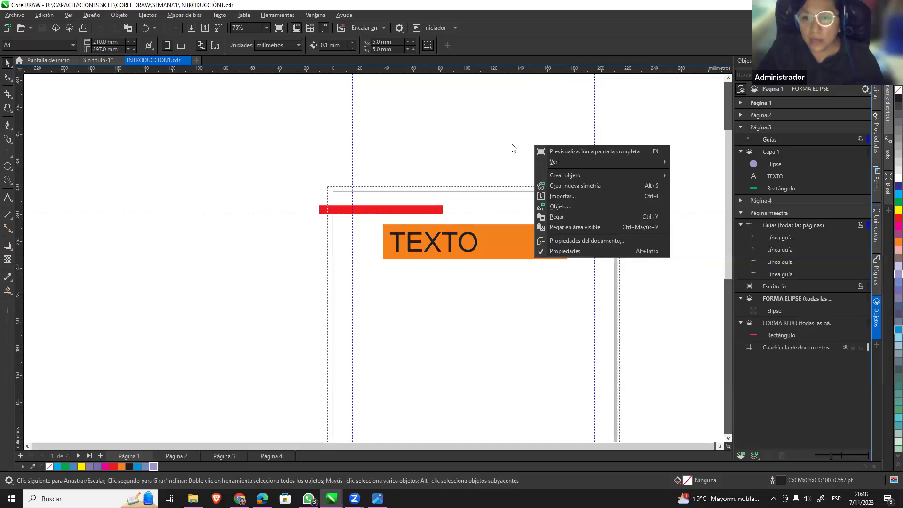
{"action": "right_click", "coordinate": [442, 156]}
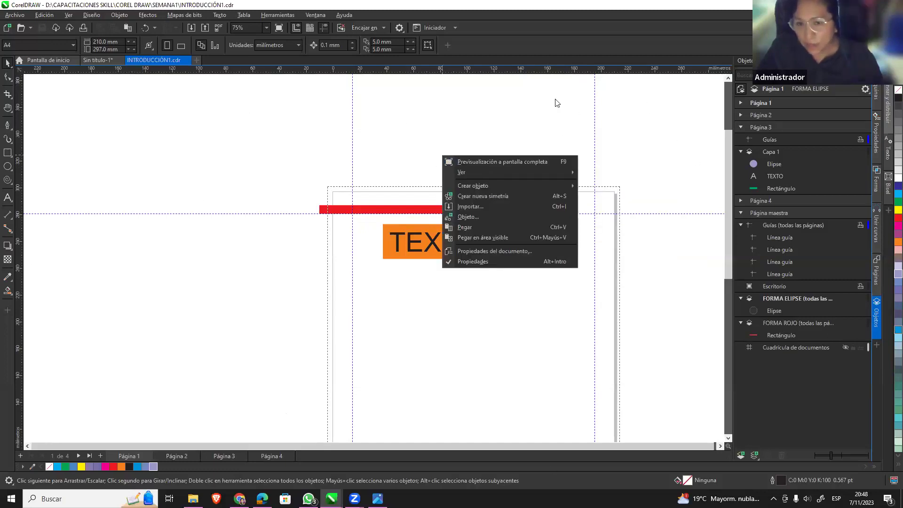
{"action": "right_click", "coordinate": [638, 183]}
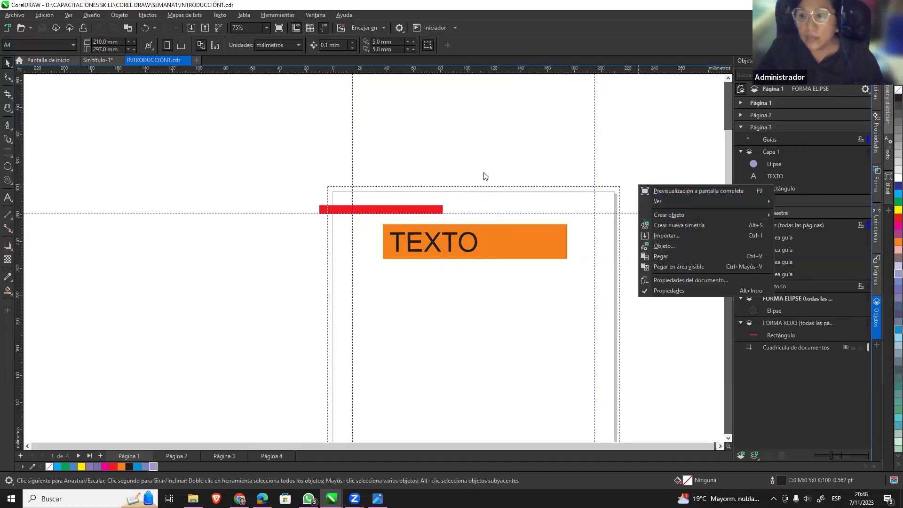
{"action": "left_click", "coordinate": [509, 191]}
Check the page in Previsualización a pantalla completa, then reopen the canvas menu for Ver options.
{"action": "scroll", "coordinate": [563, 269], "scroll_direction": "down", "scroll_amount": 2}
{"action": "scroll", "coordinate": [645, 273], "scroll_direction": "up", "scroll_amount": 1}
{"action": "scroll", "coordinate": [645, 275], "scroll_direction": "up", "scroll_amount": 2}
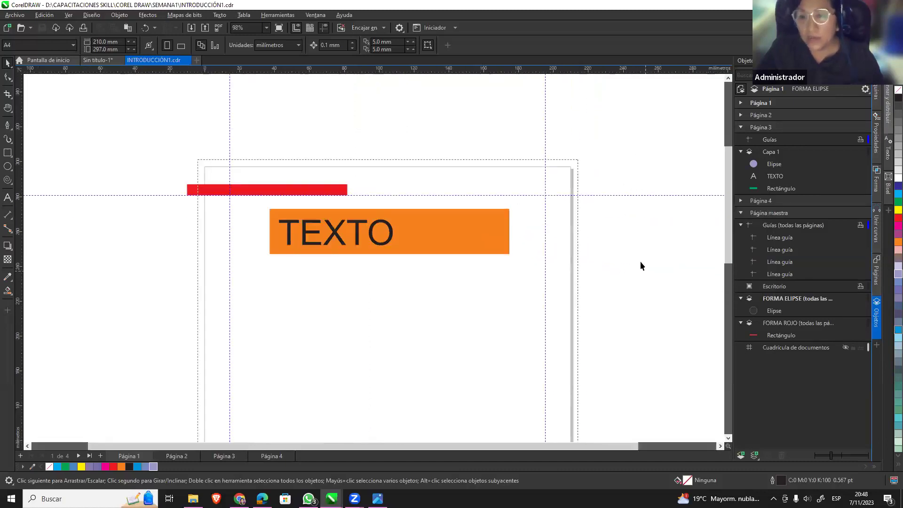
{"action": "right_click", "coordinate": [597, 137]}
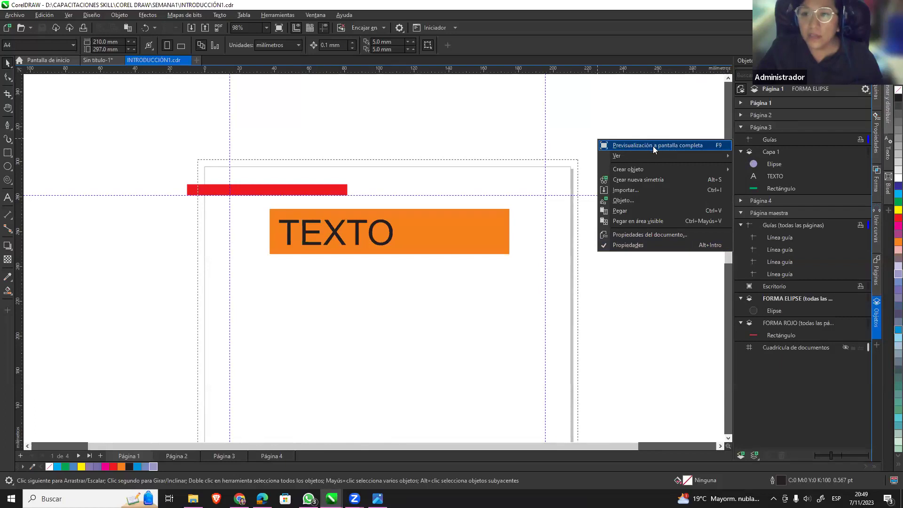
{"action": "left_click", "coordinate": [691, 145]}
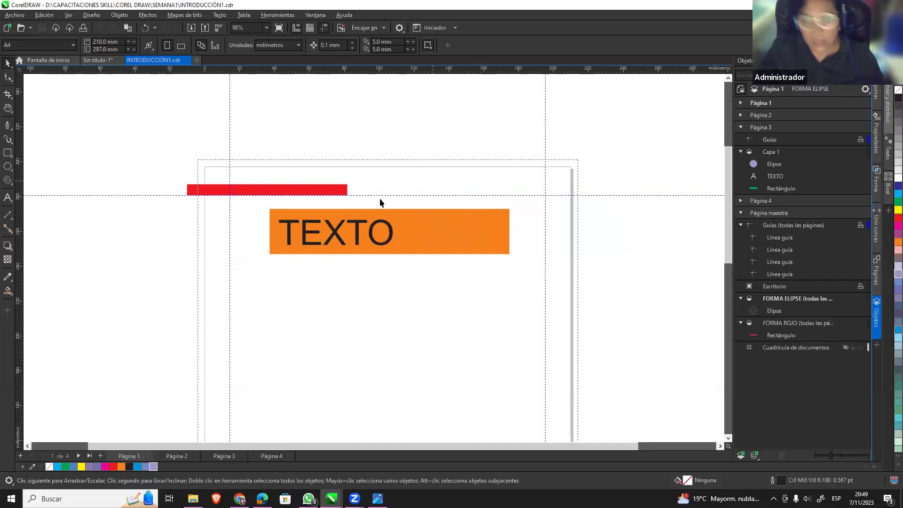
{"action": "left_click", "coordinate": [478, 205]}
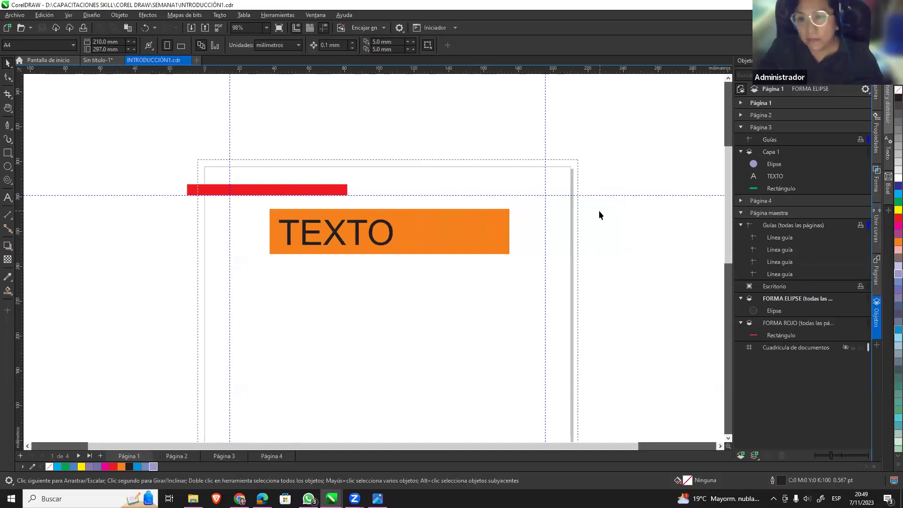
{"action": "right_click", "coordinate": [584, 115]}
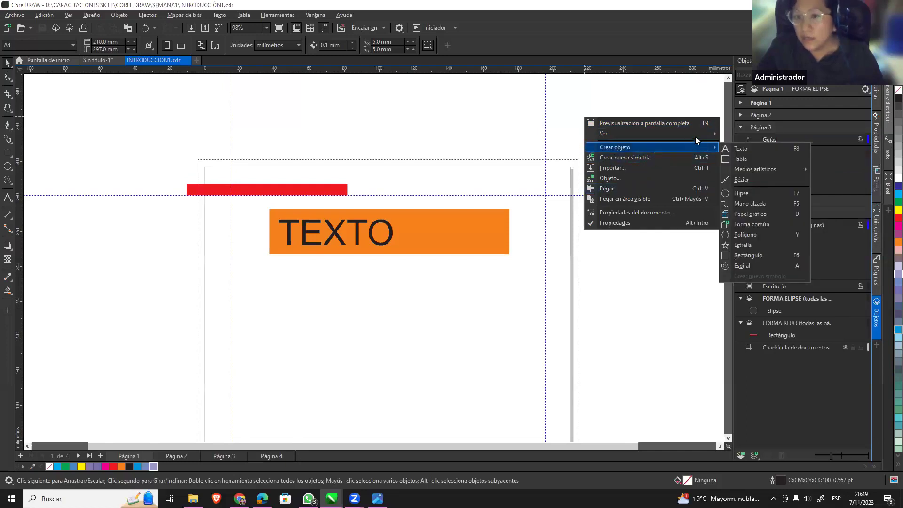
{"action": "mouse_move", "coordinate": [614, 134]}
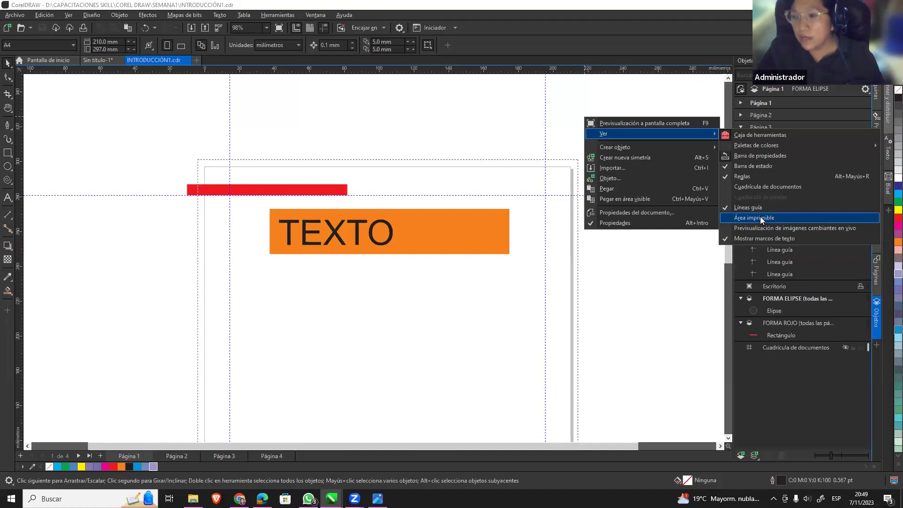
Turn on the Área imprimible display and zoom around the page to inspect it.
{"action": "left_click", "coordinate": [760, 216]}
{"action": "scroll", "coordinate": [616, 187], "scroll_direction": "down", "scroll_amount": 2}
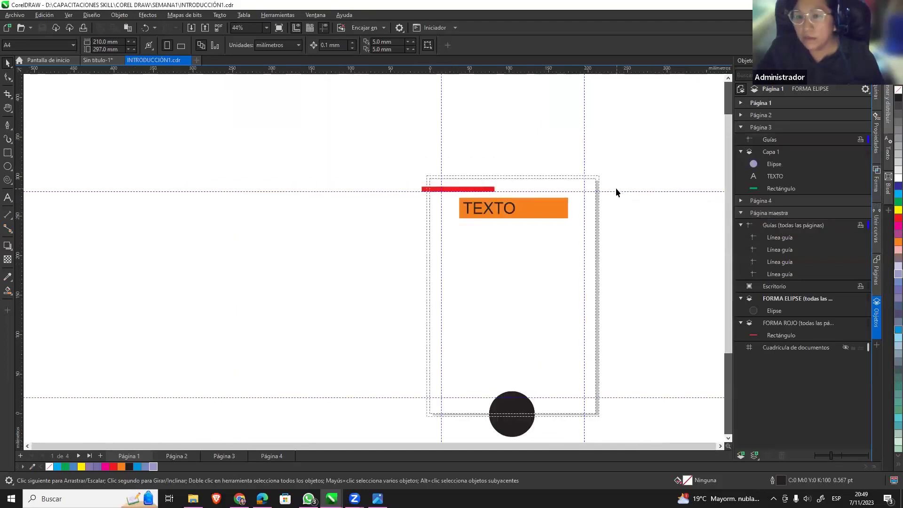
{"action": "scroll", "coordinate": [620, 252], "scroll_direction": "up", "scroll_amount": 2}
{"action": "right_click", "coordinate": [599, 182]}
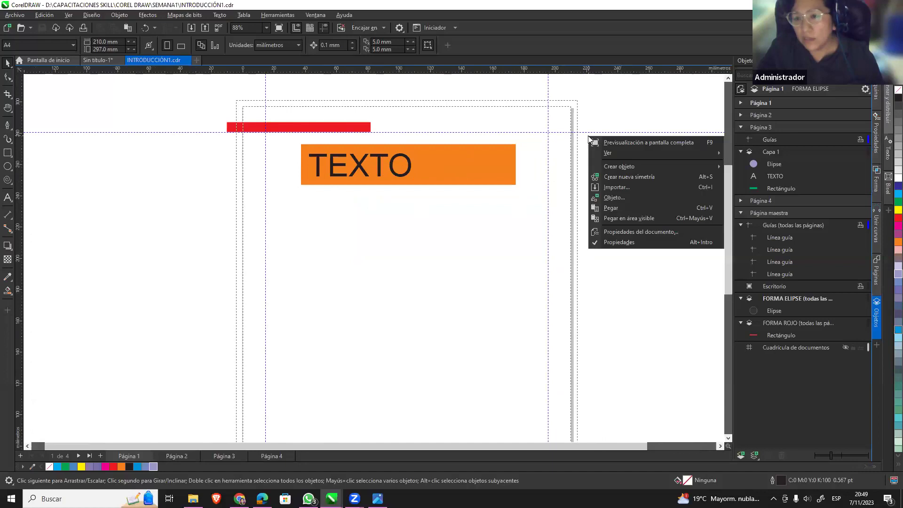
{"action": "left_click", "coordinate": [573, 108]}
{"action": "scroll", "coordinate": [572, 104], "scroll_direction": "up", "scroll_amount": 4}
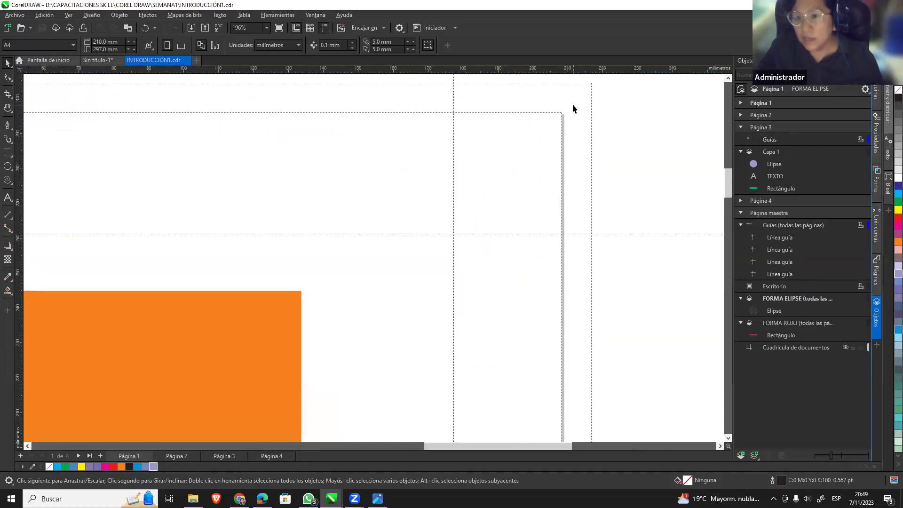
{"action": "scroll", "coordinate": [546, 118], "scroll_direction": "up", "scroll_amount": 1}
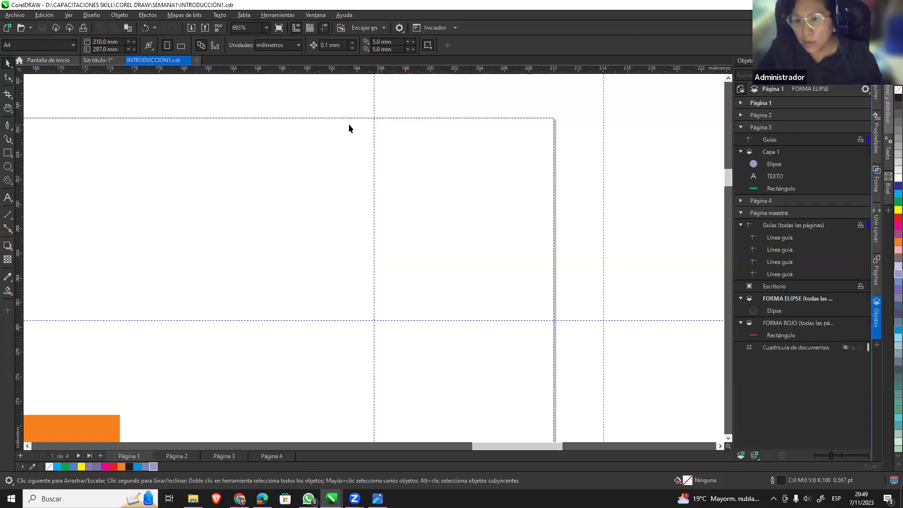
{"action": "scroll", "coordinate": [544, 234], "scroll_direction": "down", "scroll_amount": 1}
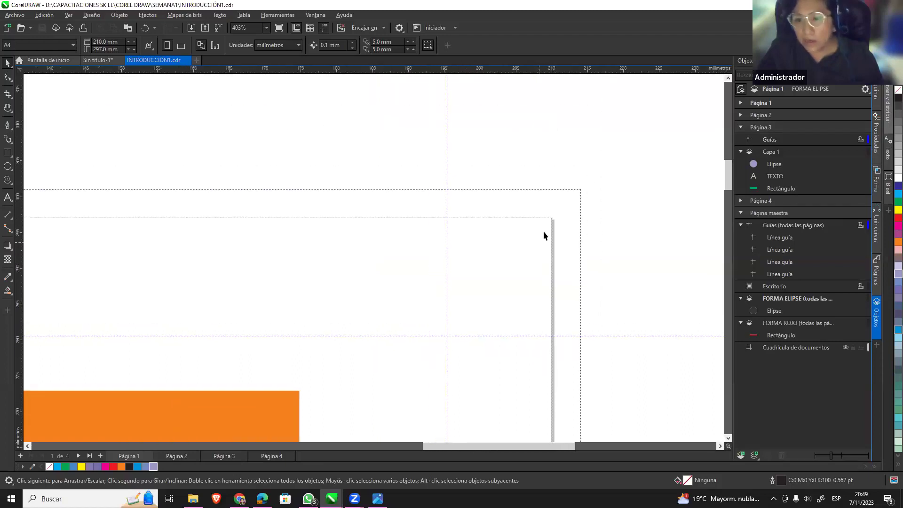
{"action": "scroll", "coordinate": [551, 258], "scroll_direction": "down", "scroll_amount": 1}
{"action": "scroll", "coordinate": [501, 266], "scroll_direction": "down", "scroll_amount": 10}
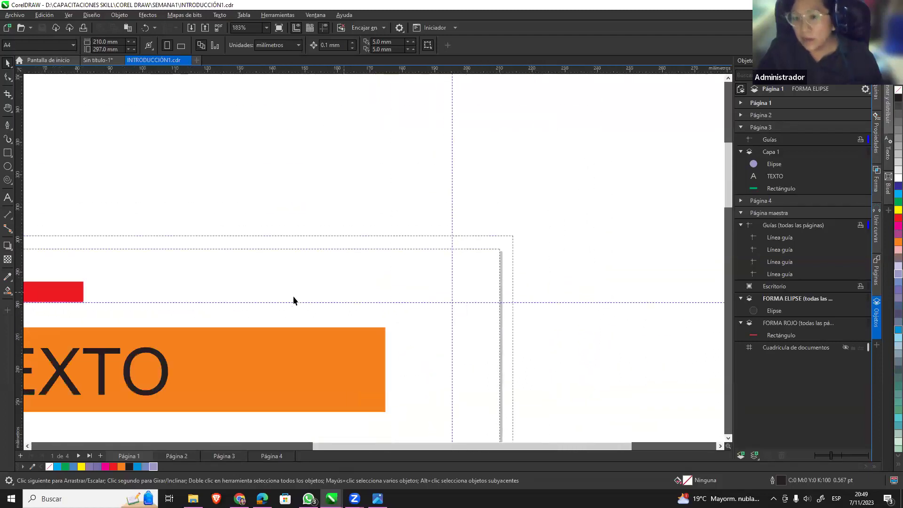
{"action": "scroll", "coordinate": [293, 299], "scroll_direction": "down", "scroll_amount": 6}
{"action": "scroll", "coordinate": [55, 303], "scroll_direction": "up", "scroll_amount": 6}
{"action": "scroll", "coordinate": [66, 295], "scroll_direction": "up", "scroll_amount": 6}
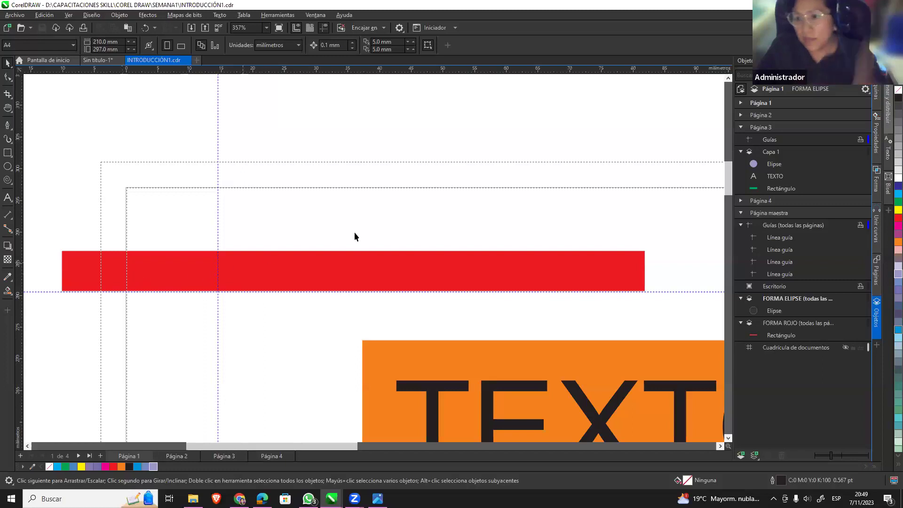
Hide the printable-area outline again and bring up the canvas commands for Importar.
{"action": "right_click", "coordinate": [328, 185]}
{"action": "right_click", "coordinate": [354, 127]}
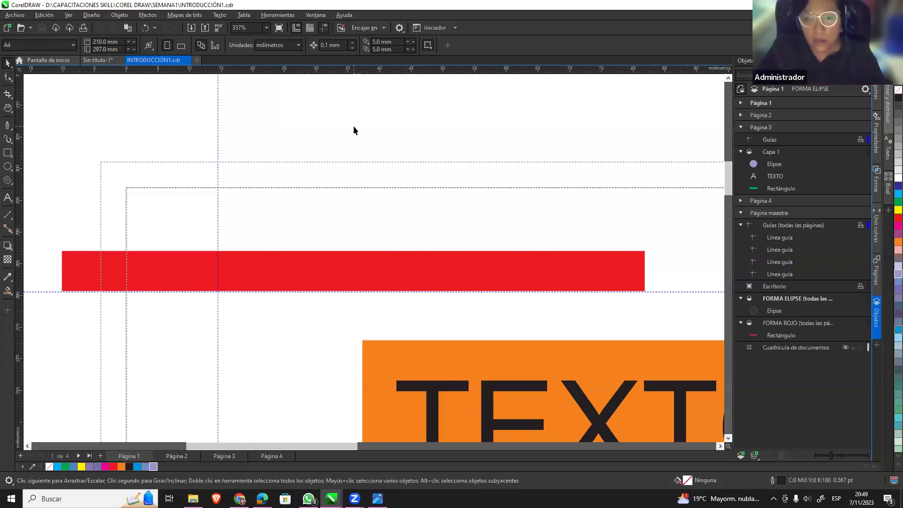
{"action": "mouse_move", "coordinate": [420, 143]}
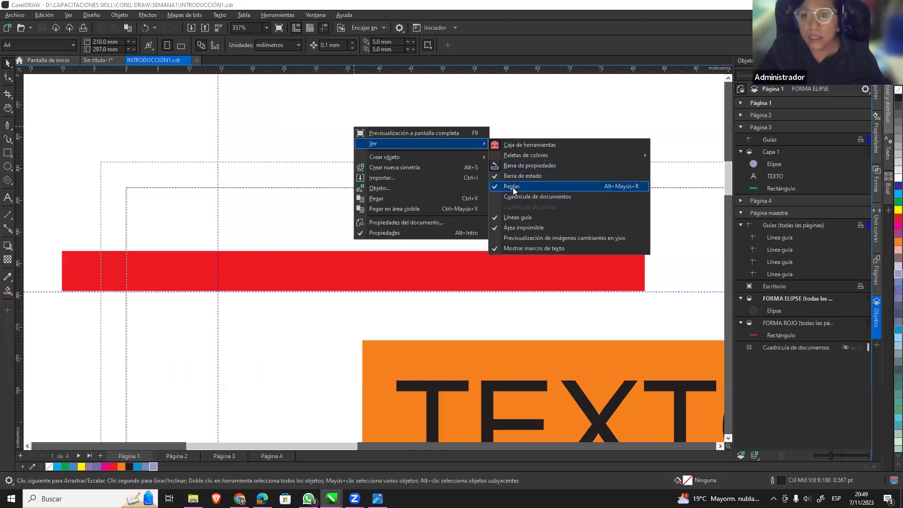
{"action": "left_click", "coordinate": [508, 228]}
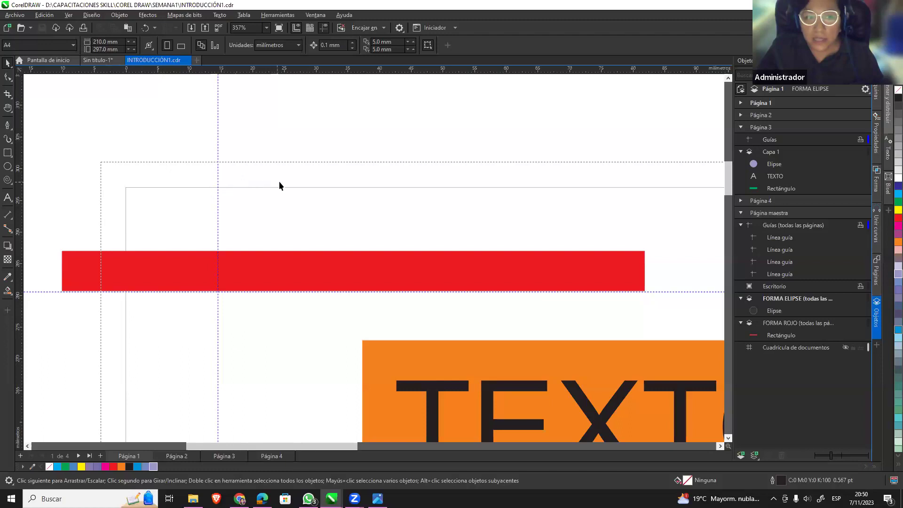
{"action": "scroll", "coordinate": [279, 181], "scroll_direction": "down", "scroll_amount": 2}
{"action": "scroll", "coordinate": [278, 182], "scroll_direction": "down", "scroll_amount": 1}
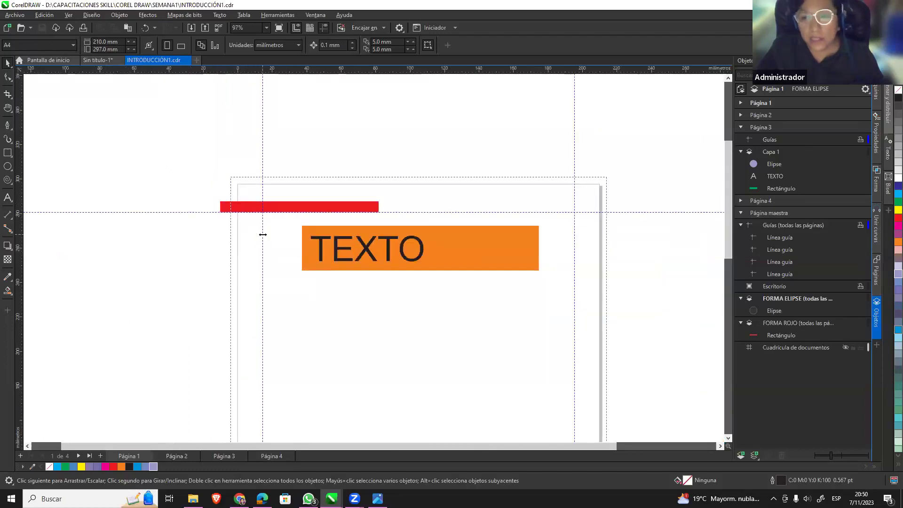
{"action": "scroll", "coordinate": [263, 234], "scroll_direction": "up", "scroll_amount": 1}
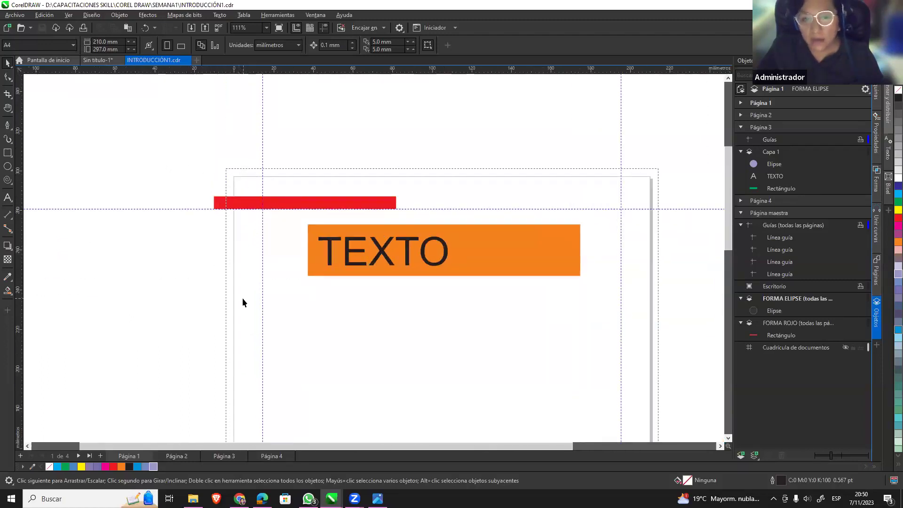
{"action": "right_click", "coordinate": [143, 131]}
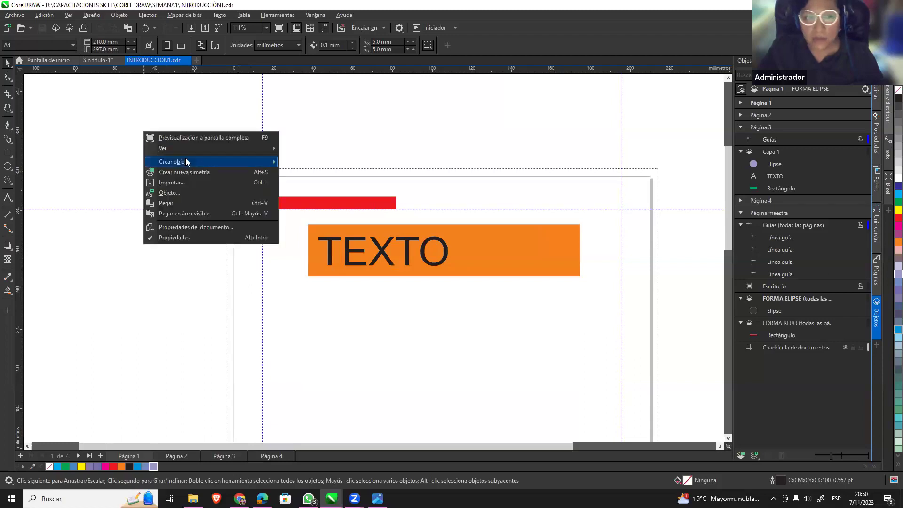
Import the cupcake image 1 from SEMANA4 and place it at the page's left edge.
{"action": "left_click", "coordinate": [261, 184]}
{"action": "left_click", "coordinate": [367, 171]}
{"action": "left_click", "coordinate": [577, 386]}
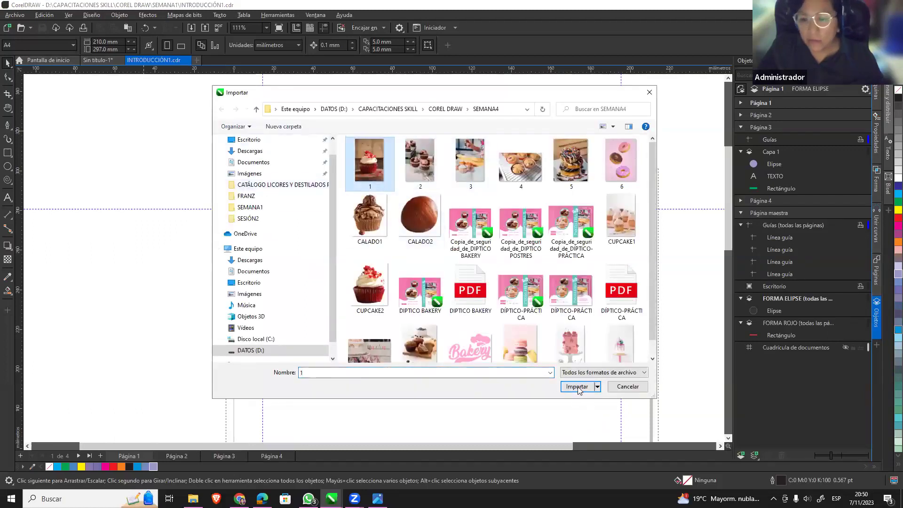
{"action": "mouse_move", "coordinate": [111, 140]}
{"action": "left_mouse_down"}
{"action": "mouse_move", "coordinate": [217, 269]}
{"action": "mouse_move", "coordinate": [207, 258]}
{"action": "left_mouse_up"}
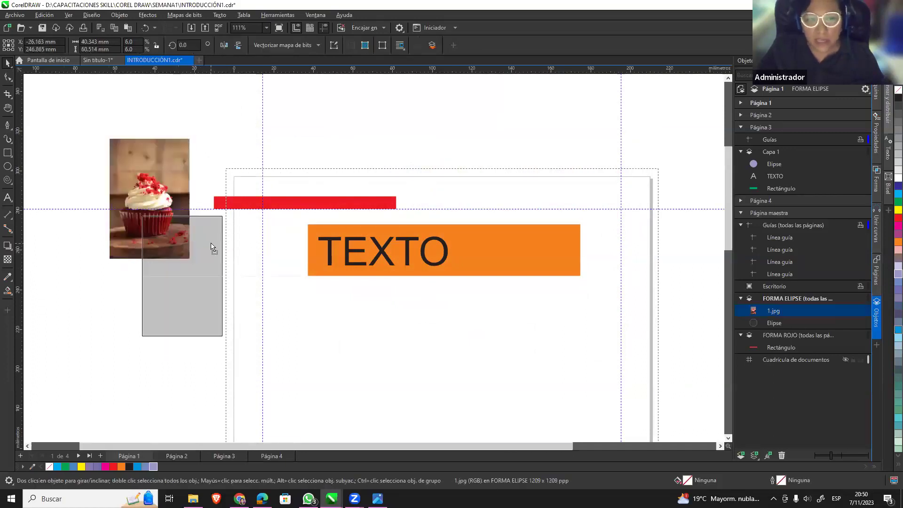
{"action": "left_click_drag", "start_coordinate": [212, 254], "coordinate": [207, 233]}
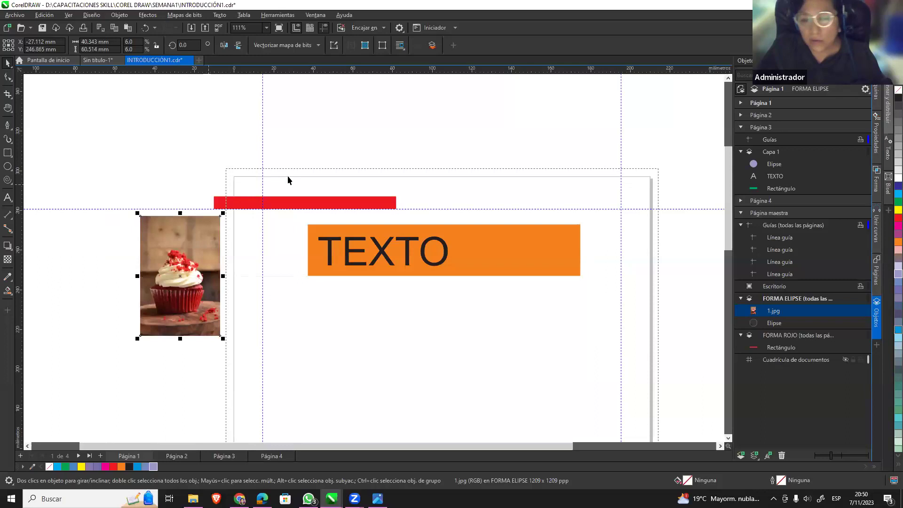
{"action": "left_click", "coordinate": [168, 146]}
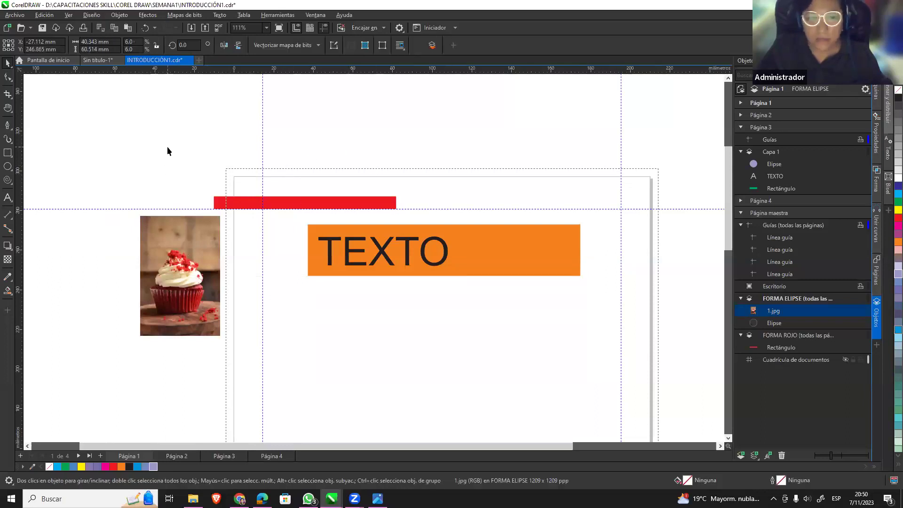
Browse the canvas and file commands without running any, then select the cupcake image.
{"action": "right_click", "coordinate": [167, 99]}
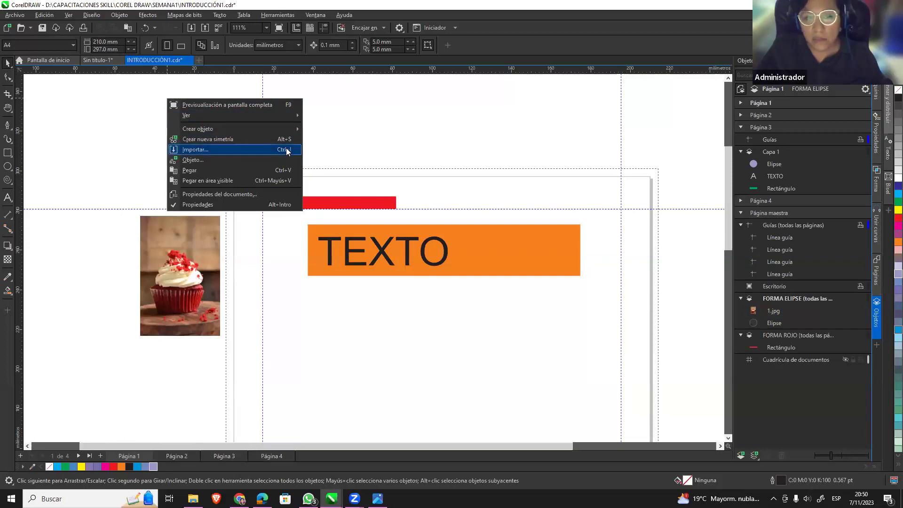
{"action": "left_click", "coordinate": [346, 151]}
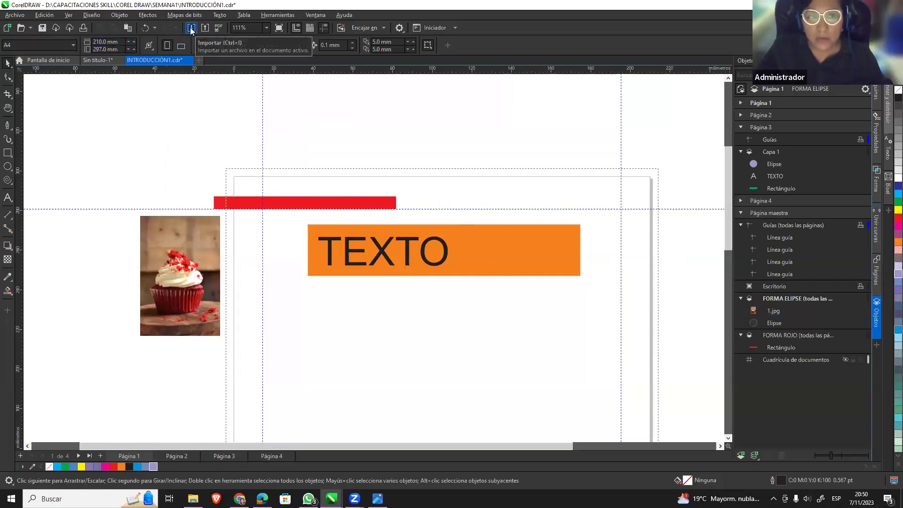
{"action": "left_click", "coordinate": [17, 17]}
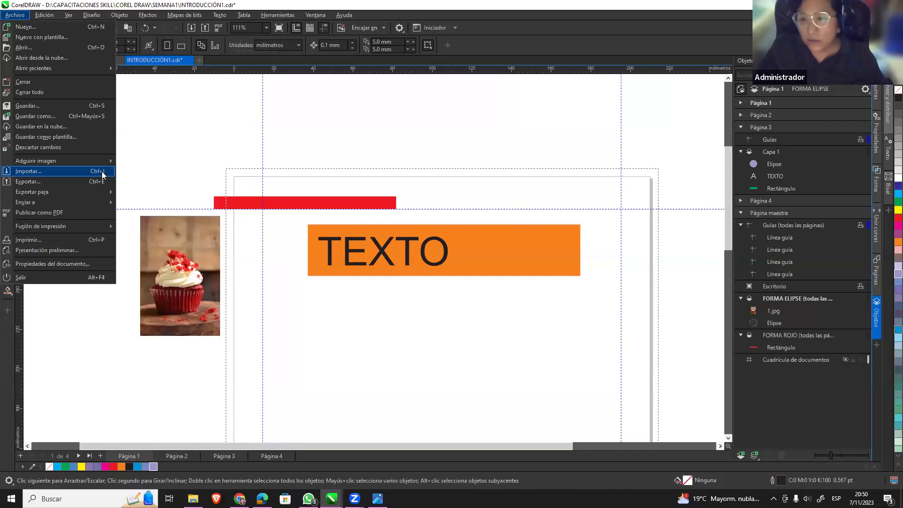
{"action": "left_click", "coordinate": [176, 269]}
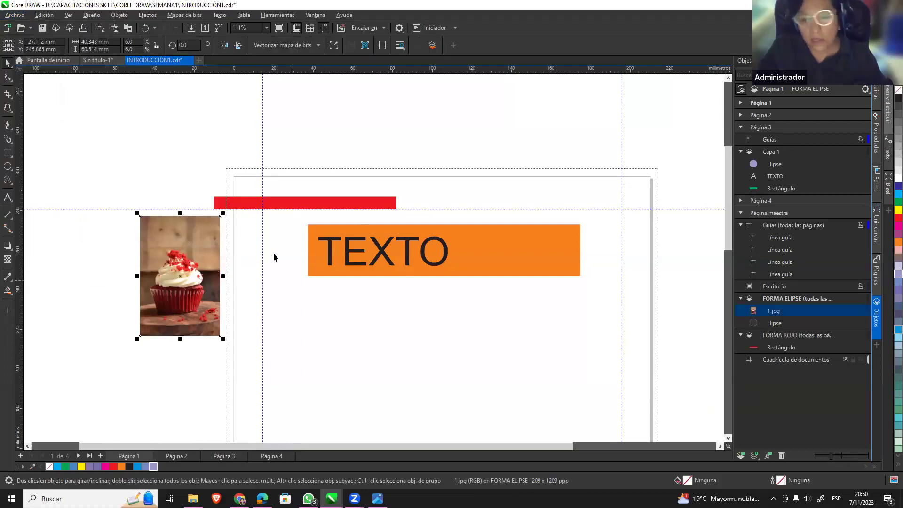
Delete the cupcake 1.jpg photo, undo once, then delete it again for good.
{"action": "key", "text": "Delete"}
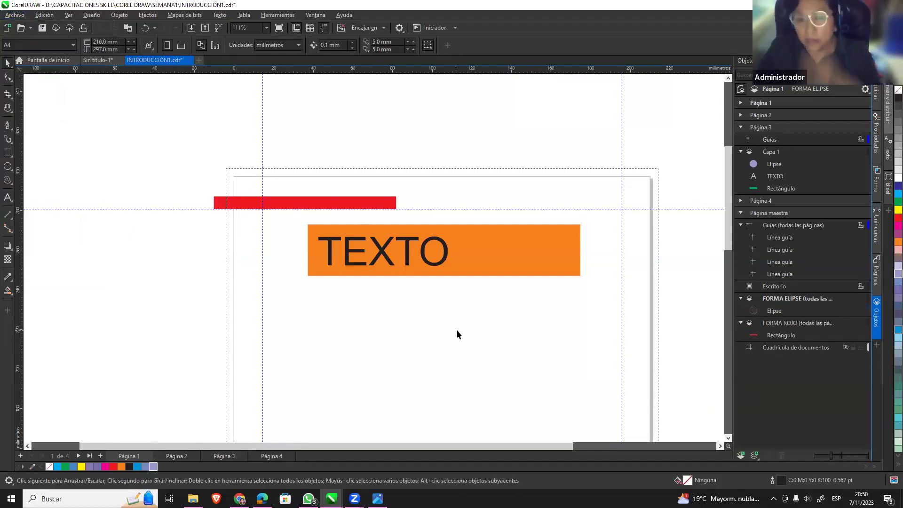
{"action": "left_click", "coordinate": [426, 261]}
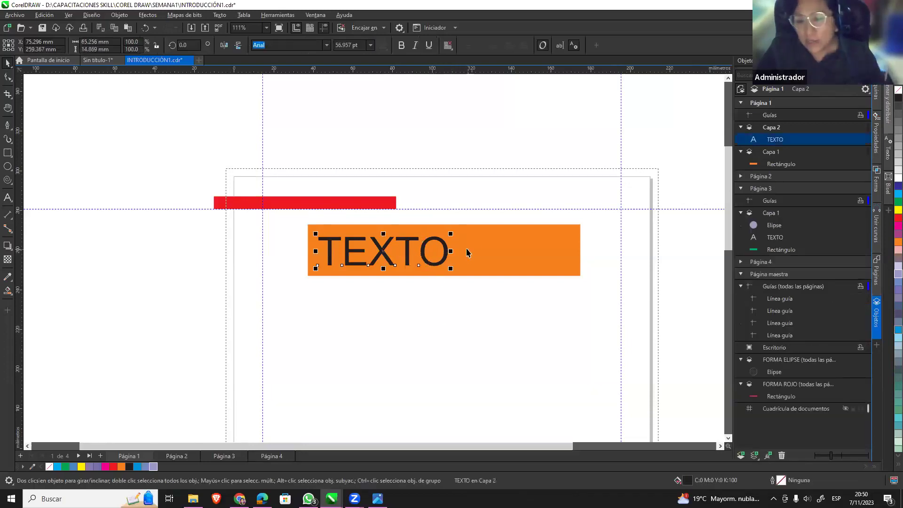
{"action": "key", "text": "ctrl+z"}
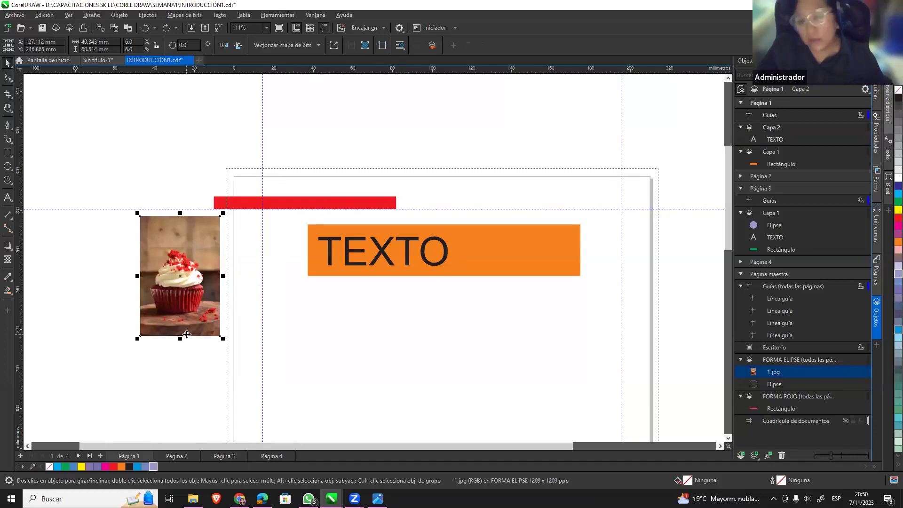
{"action": "key", "text": "Delete"}
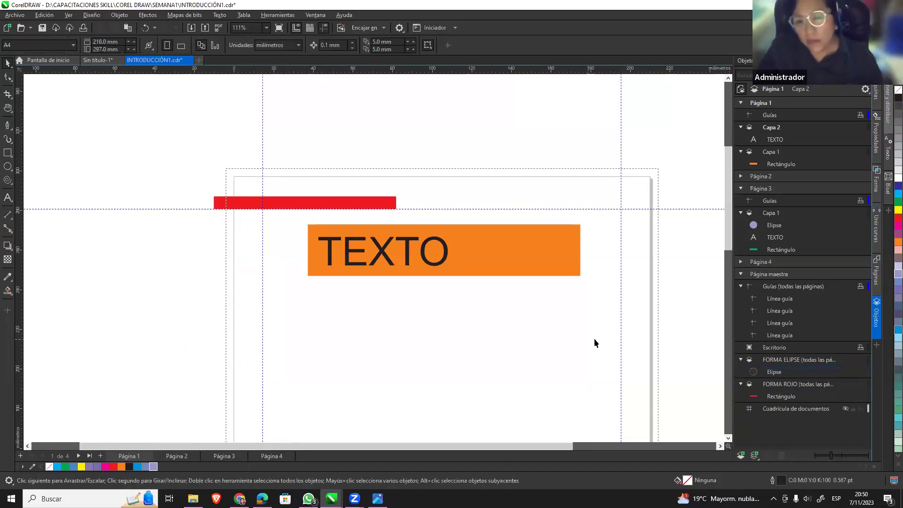
{"action": "scroll", "coordinate": [594, 338], "scroll_direction": "down", "scroll_amount": 1}
{"action": "scroll", "coordinate": [570, 365], "scroll_direction": "down", "scroll_amount": 3}
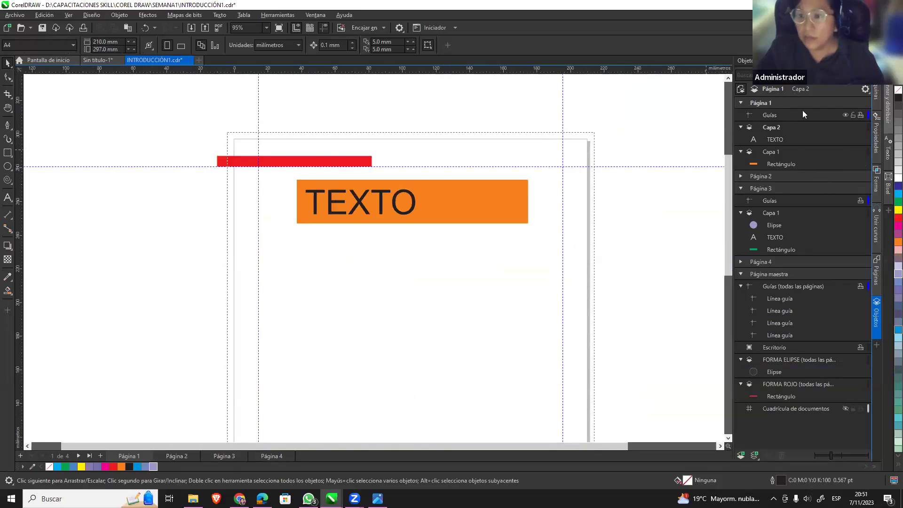
Collapse the page lists in the Objects docker and switch the canvas to Página 4.
{"action": "left_click", "coordinate": [741, 103]}
{"action": "left_click", "coordinate": [739, 128]}
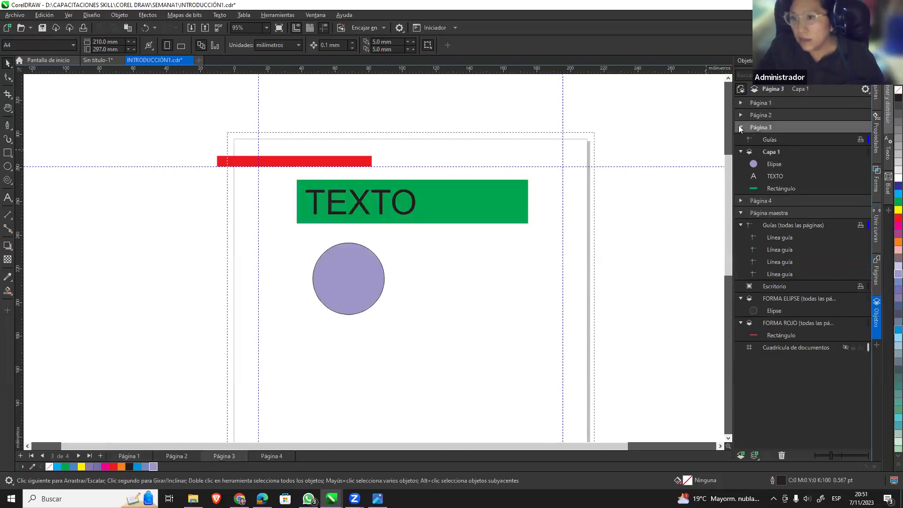
{"action": "left_click", "coordinate": [741, 139]}
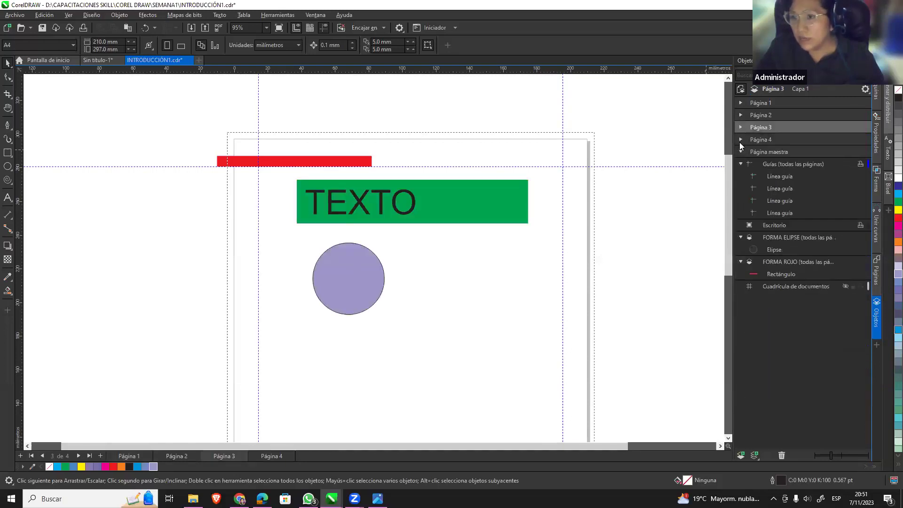
{"action": "left_click", "coordinate": [740, 151]}
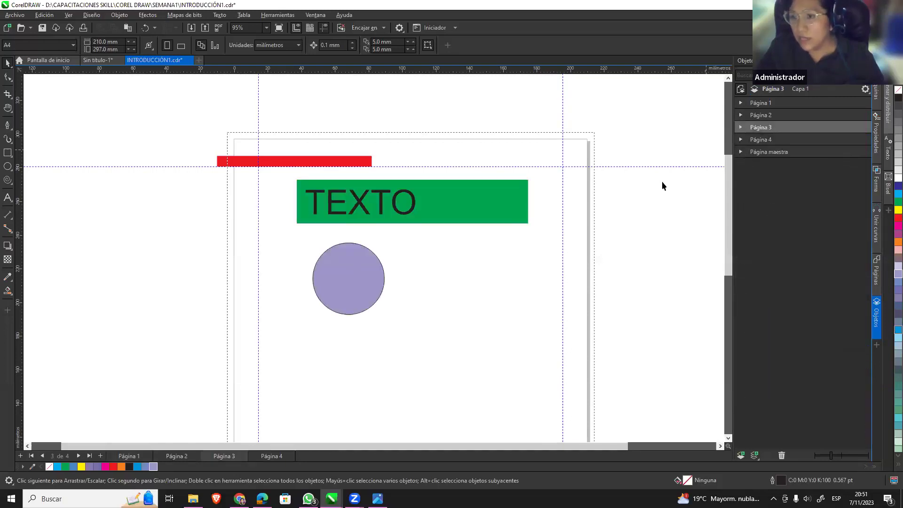
{"action": "left_click", "coordinate": [271, 455]}
{"action": "left_click", "coordinate": [739, 151]}
Check the exported PDF in Edge, then return to CorelDRAW.
{"action": "left_click", "coordinate": [262, 499]}
{"action": "scroll", "coordinate": [591, 265], "scroll_direction": "down", "scroll_amount": 4}
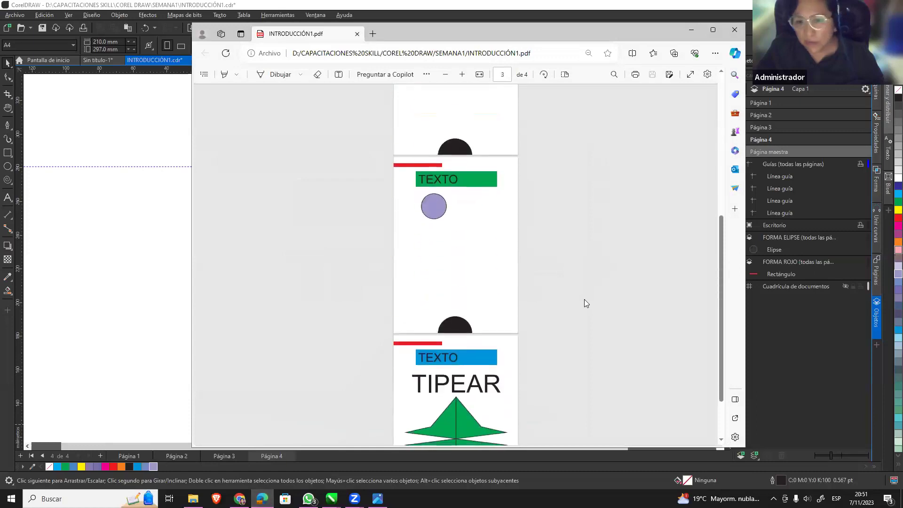
{"action": "left_click", "coordinate": [691, 30]}
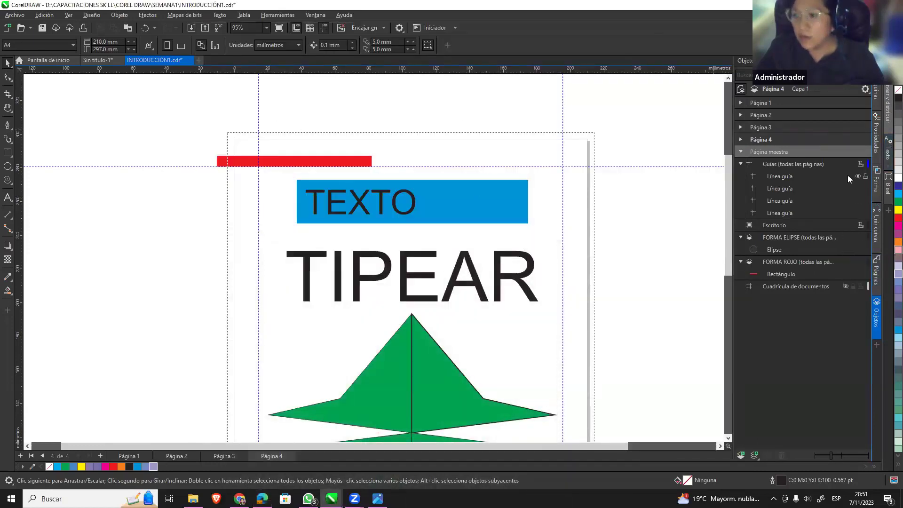
Zoom to show all of Página 4 and select the red rectangle on the FORMA ROJO master layer.
{"action": "left_click", "coordinate": [860, 165]}
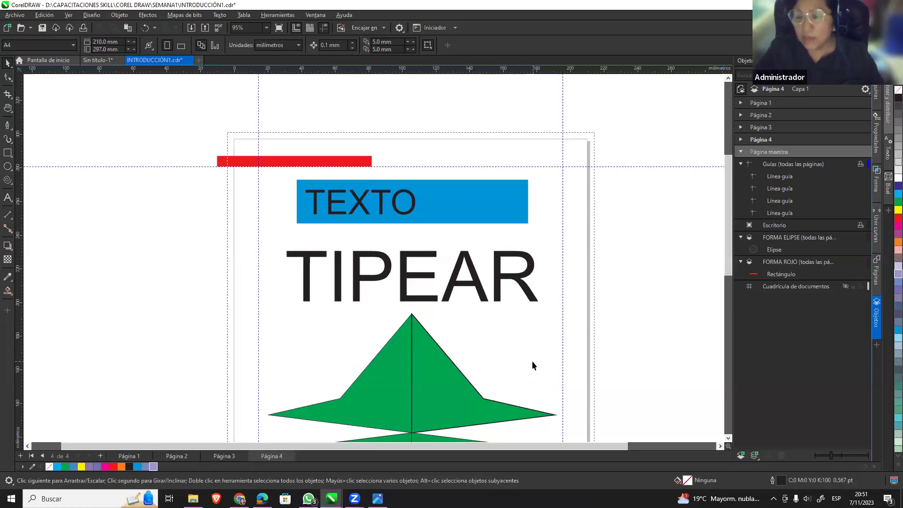
{"action": "scroll", "coordinate": [532, 360], "scroll_direction": "down", "scroll_amount": 2}
{"action": "scroll", "coordinate": [559, 356], "scroll_direction": "up", "scroll_amount": 1}
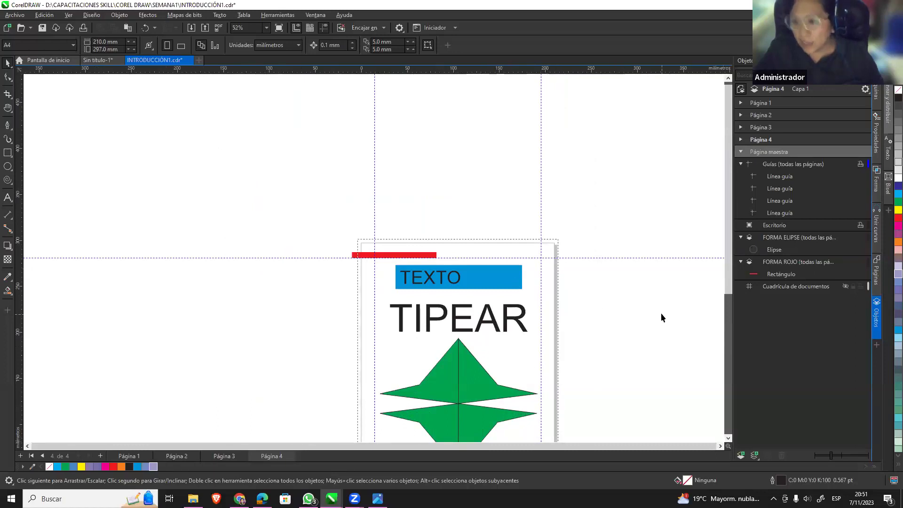
{"action": "scroll", "coordinate": [661, 315], "scroll_direction": "up", "scroll_amount": 2}
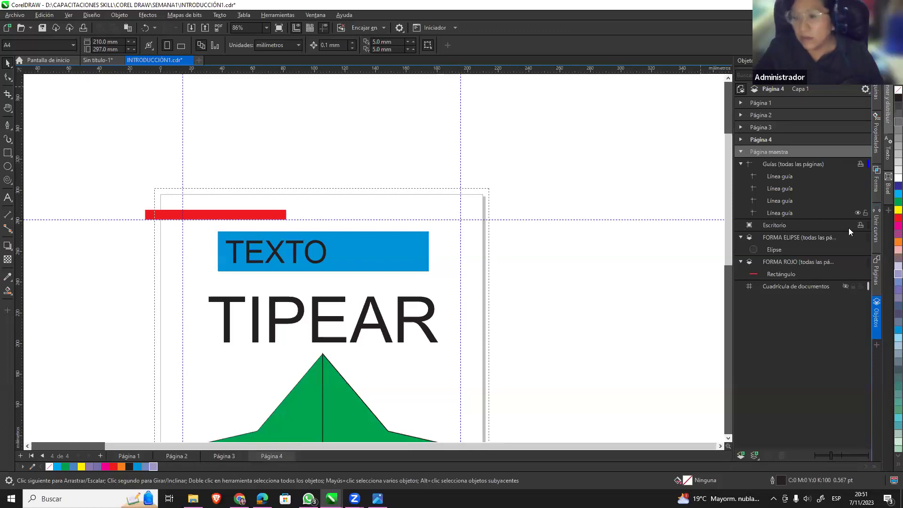
{"action": "mouse_move", "coordinate": [798, 261]}
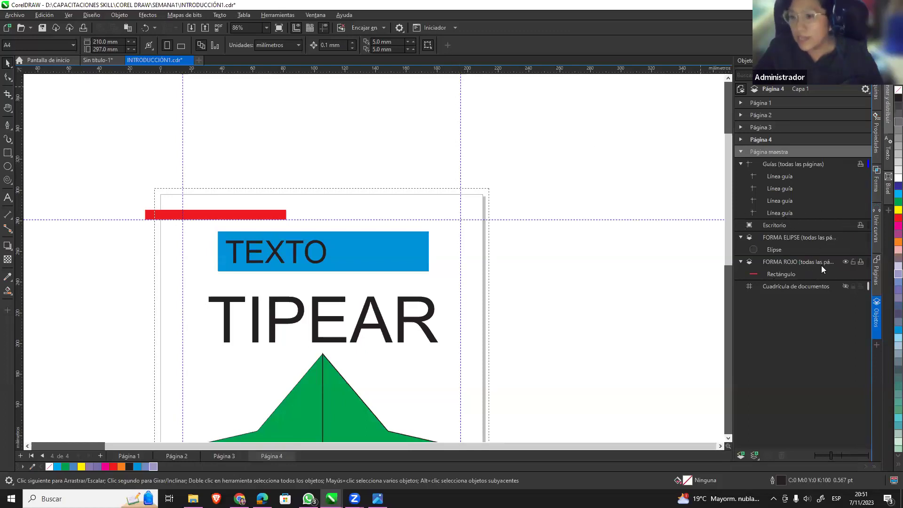
{"action": "left_click", "coordinate": [803, 267]}
{"action": "left_click", "coordinate": [799, 274]}
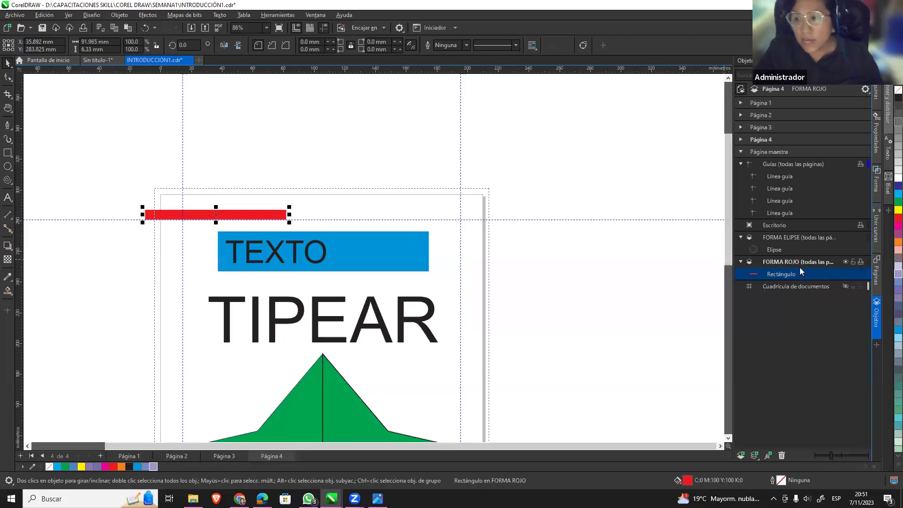
{"action": "scroll", "coordinate": [492, 270], "scroll_direction": "down", "scroll_amount": 2}
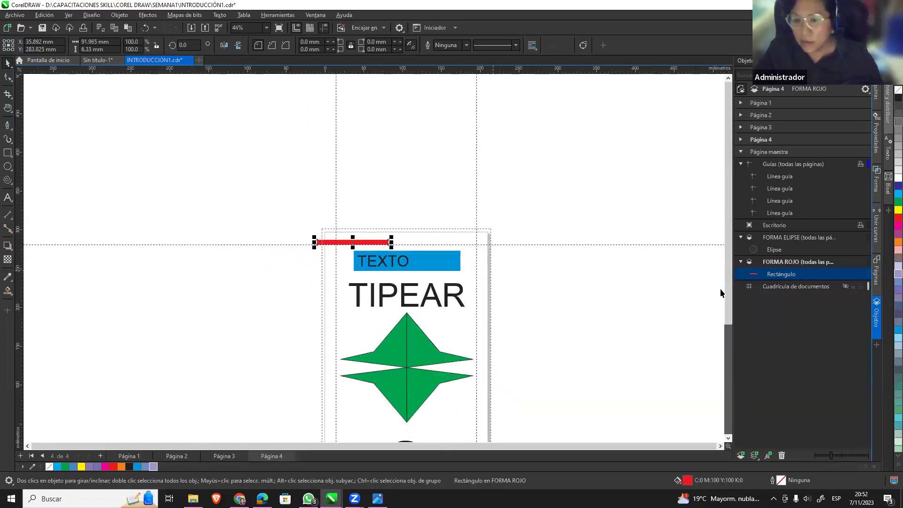
Browse pages 2–4, click the blue TEXTO rectangle, and collapse the Objects docker lists.
{"action": "left_click", "coordinate": [166, 456]}
{"action": "left_click", "coordinate": [225, 453]}
{"action": "left_click", "coordinate": [268, 454]}
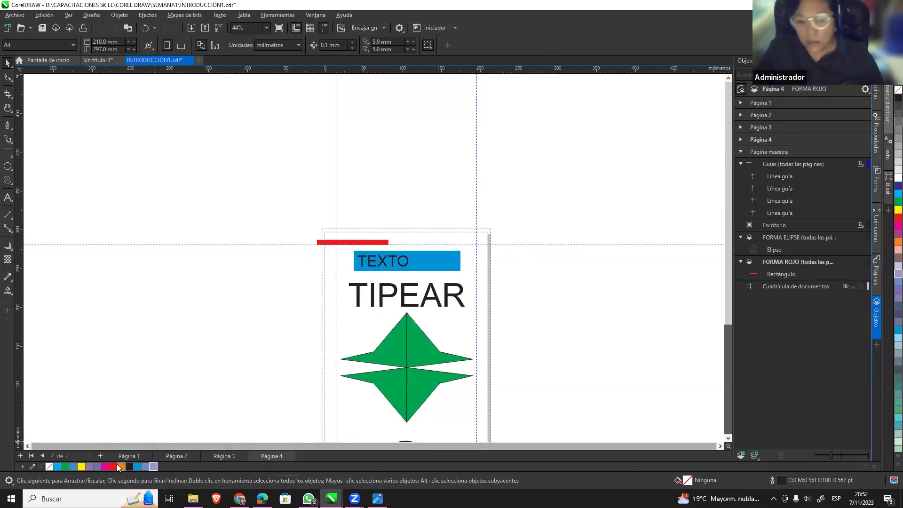
{"action": "left_click", "coordinate": [398, 269]}
{"action": "left_click", "coordinate": [398, 269]}
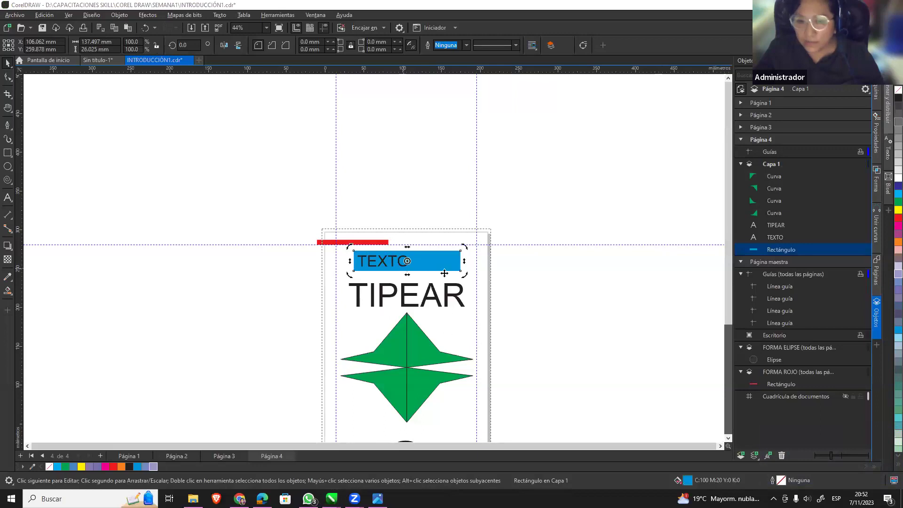
{"action": "left_click", "coordinate": [422, 272]}
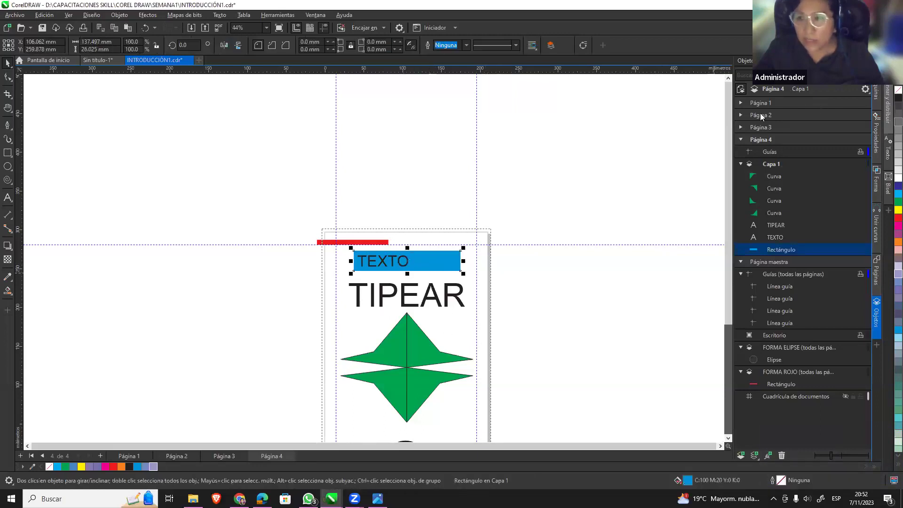
{"action": "left_click", "coordinate": [741, 139]}
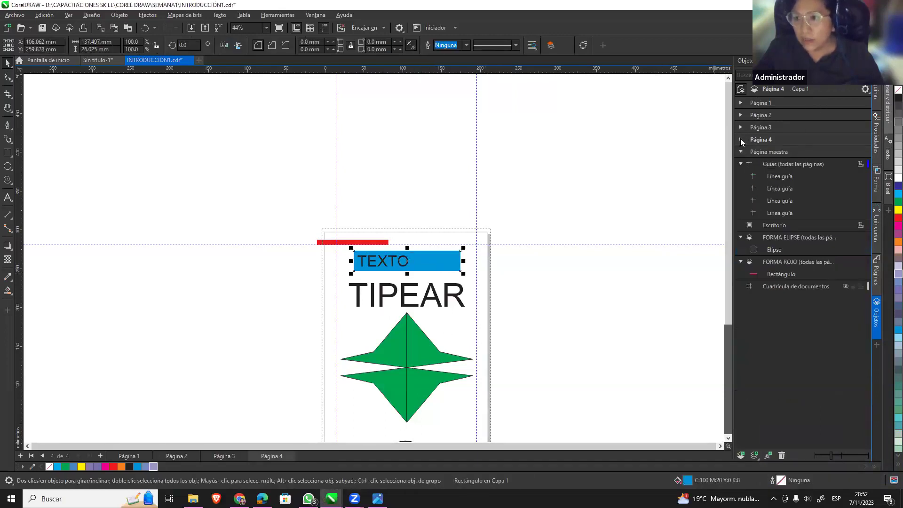
{"action": "left_click", "coordinate": [741, 164]}
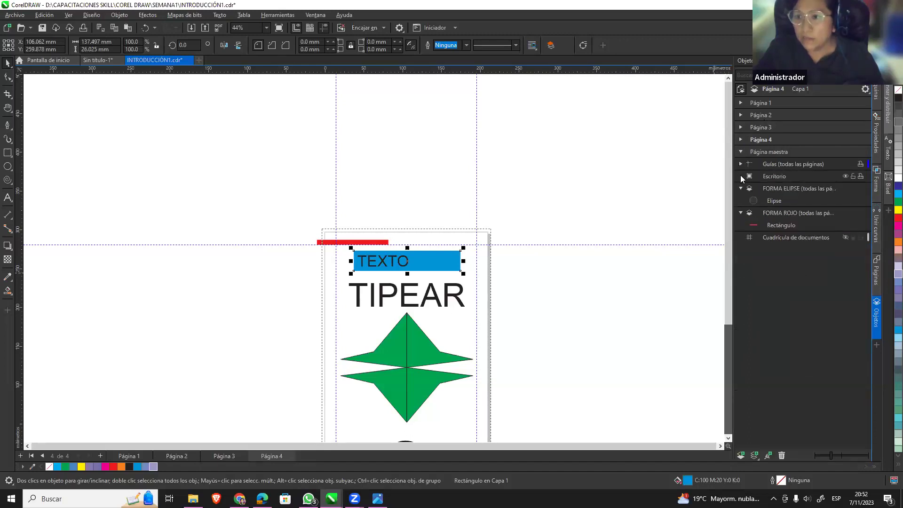
{"action": "left_click", "coordinate": [741, 152]}
Go to Página 2 and expand Página 2 and Página 3 in the Objects docker.
{"action": "left_click", "coordinate": [771, 104]}
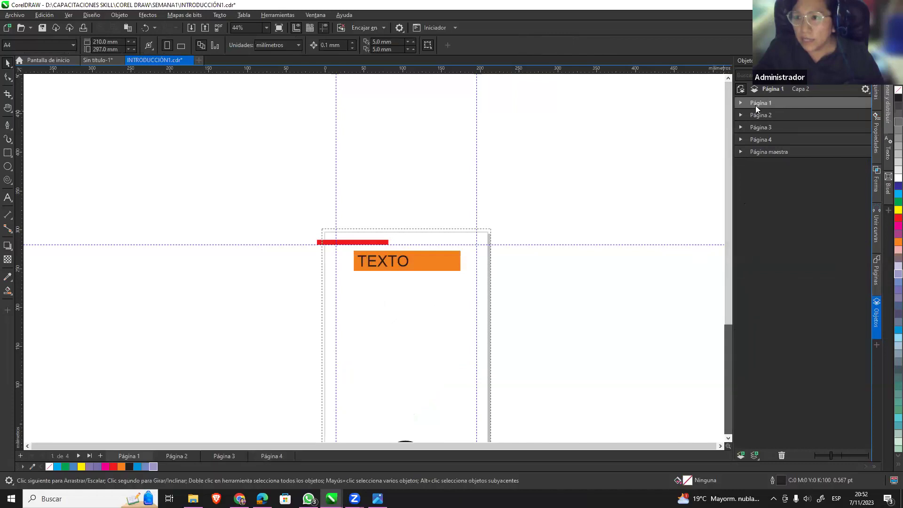
{"action": "left_click", "coordinate": [771, 115]}
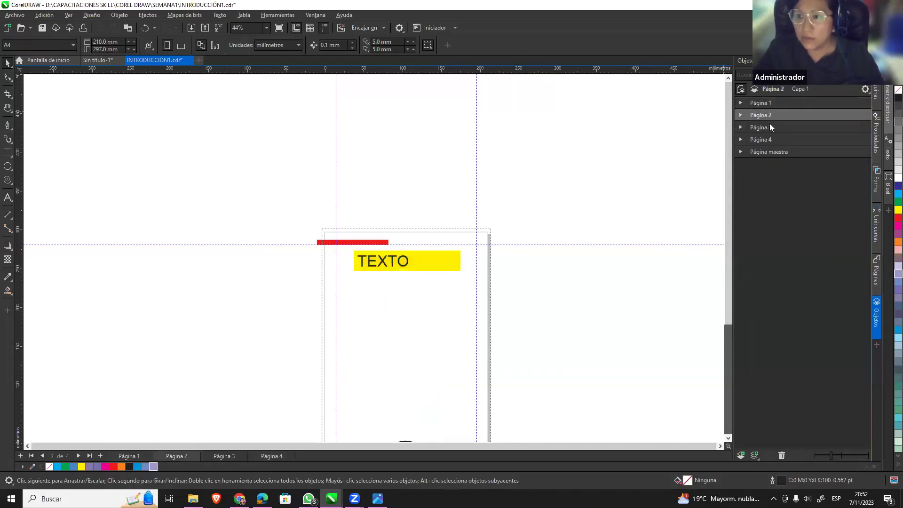
{"action": "left_click", "coordinate": [770, 127]}
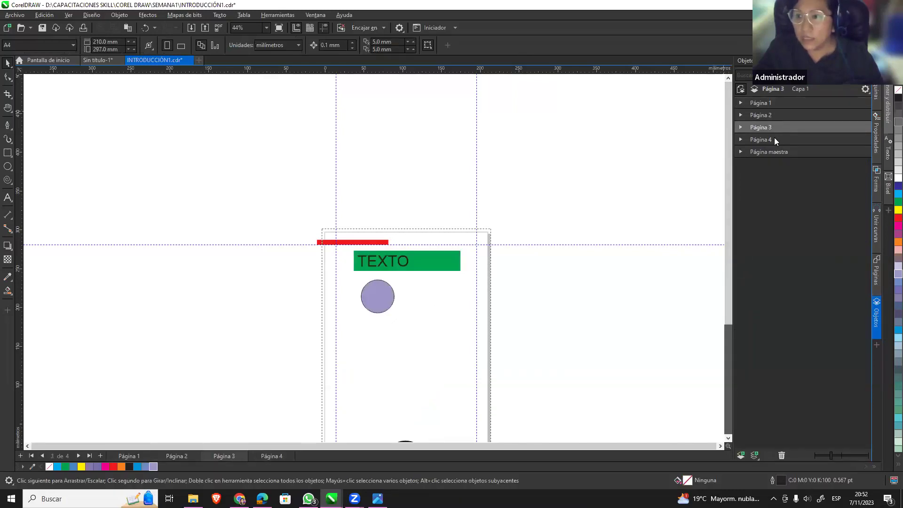
{"action": "left_click", "coordinate": [743, 110]}
{"action": "left_click", "coordinate": [742, 117]}
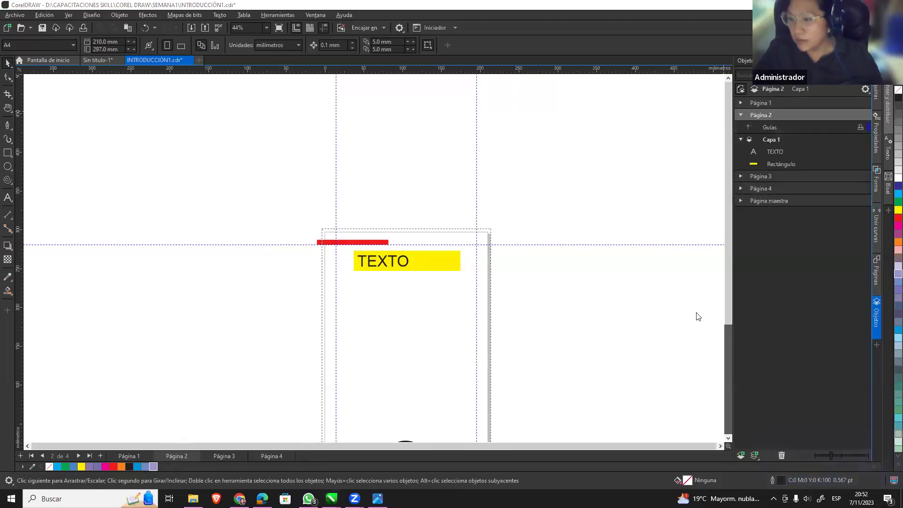
{"action": "left_click", "coordinate": [741, 177]}
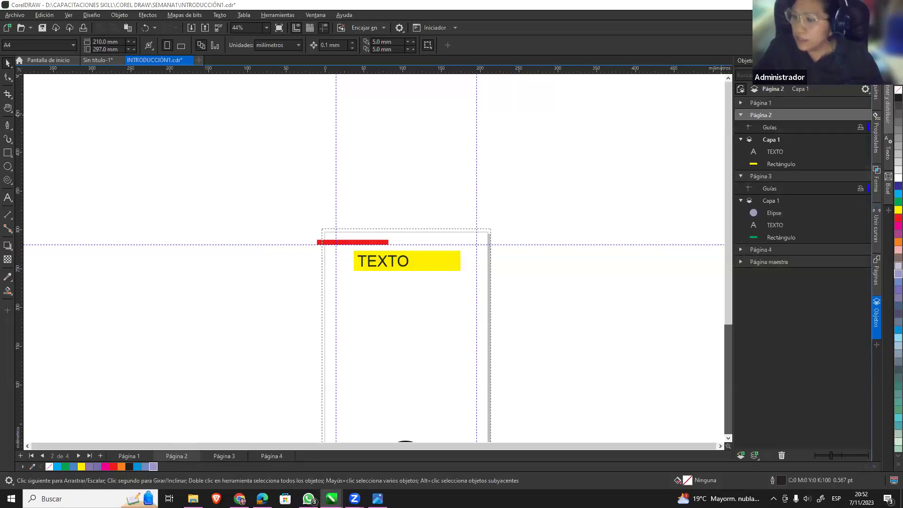
{"action": "scroll", "coordinate": [489, 272], "scroll_direction": "down", "scroll_amount": 2}
{"action": "scroll", "coordinate": [557, 360], "scroll_direction": "up", "scroll_amount": 2}
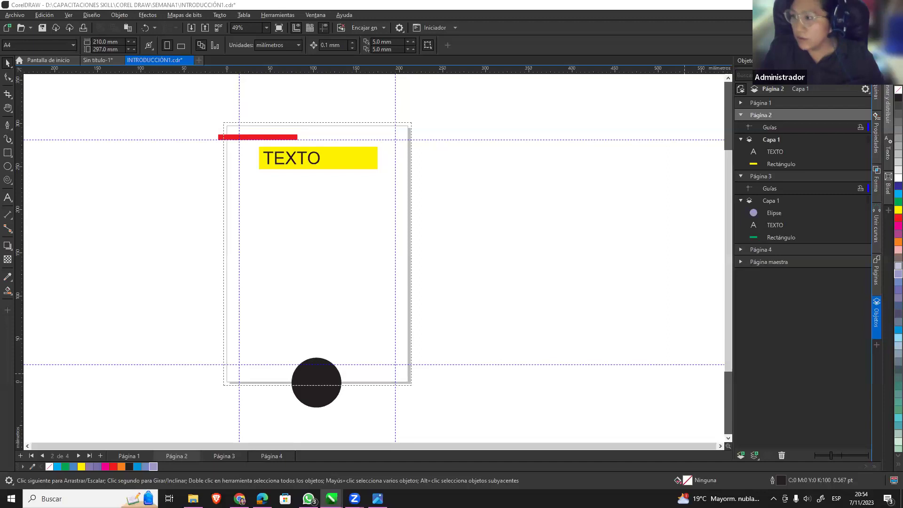
{"action": "key", "text": "ctrl+super+Return"}
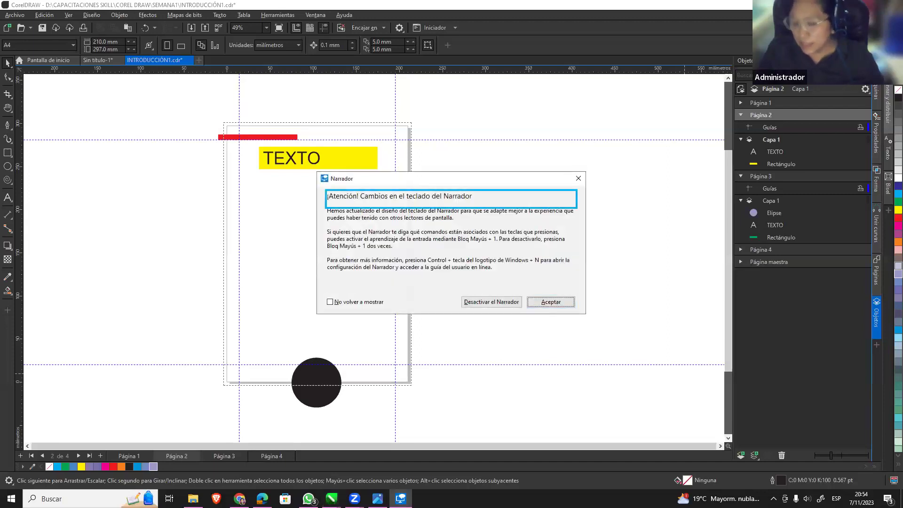
{"action": "key", "text": "ctrl+super+Return"}
{"action": "key", "text": "ctrl+super+Return"}
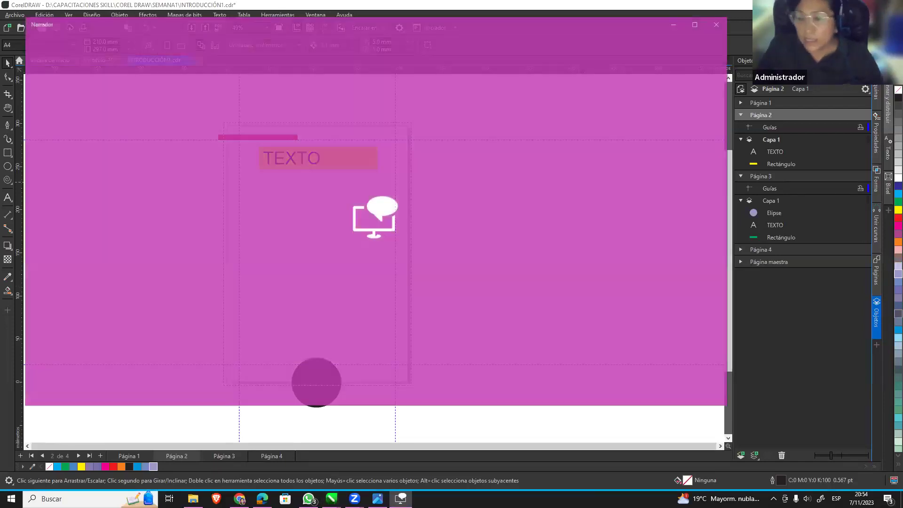
{"action": "key", "text": "ctrl+super+Return"}
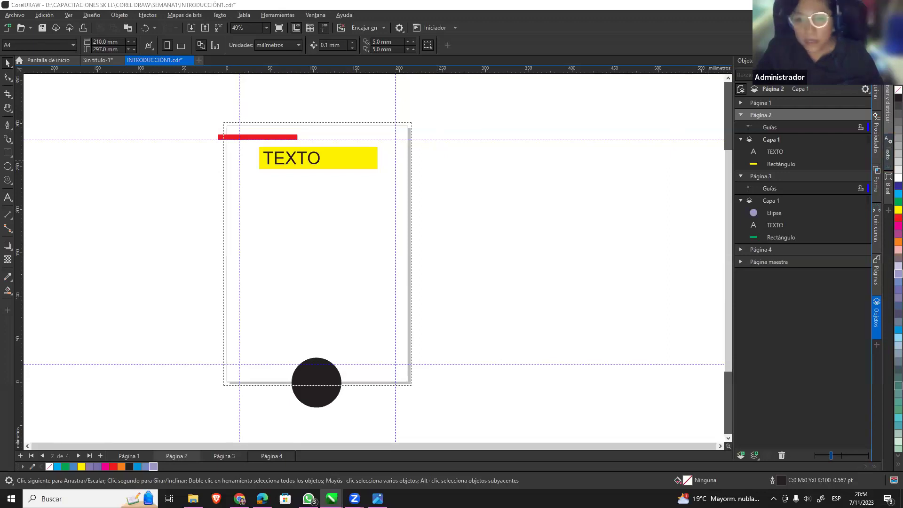
{"action": "left_click", "coordinate": [309, 163]}
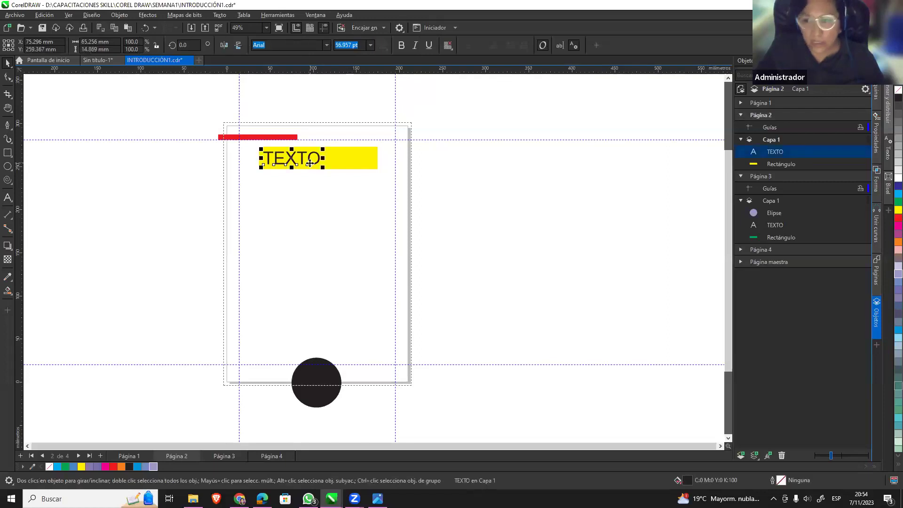
{"action": "left_click", "coordinate": [375, 165]}
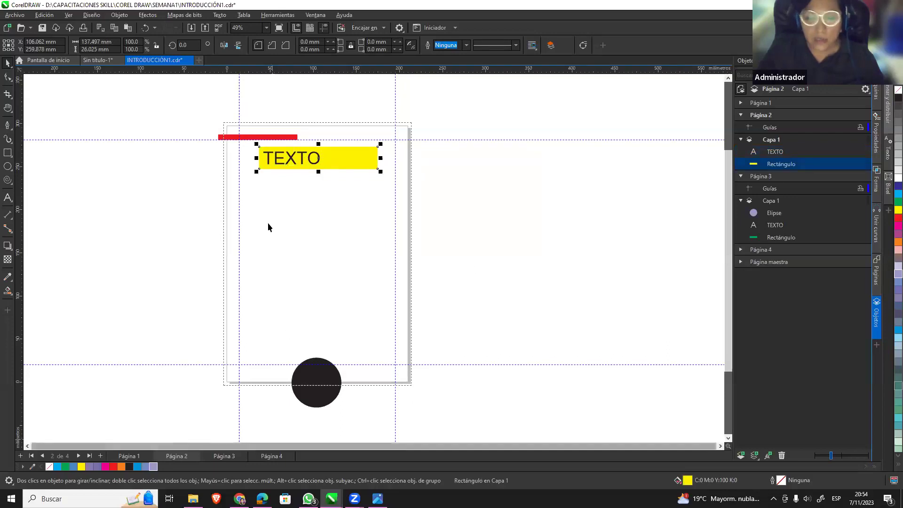
{"action": "scroll", "coordinate": [250, 249], "scroll_direction": "up", "scroll_amount": 1}
{"action": "scroll", "coordinate": [251, 254], "scroll_direction": "up", "scroll_amount": 2}
{"action": "scroll", "coordinate": [250, 261], "scroll_direction": "up", "scroll_amount": 2}
{"action": "scroll", "coordinate": [251, 268], "scroll_direction": "down", "scroll_amount": 2}
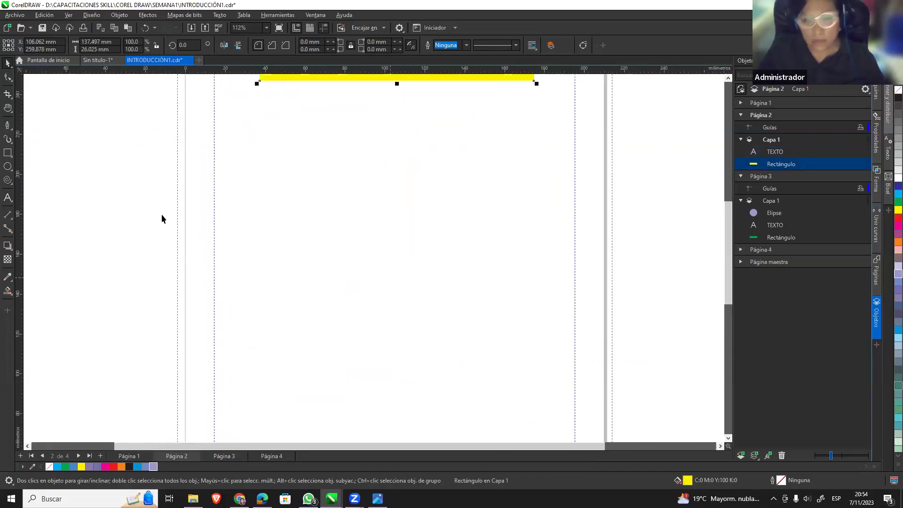
{"action": "left_click", "coordinate": [108, 135]}
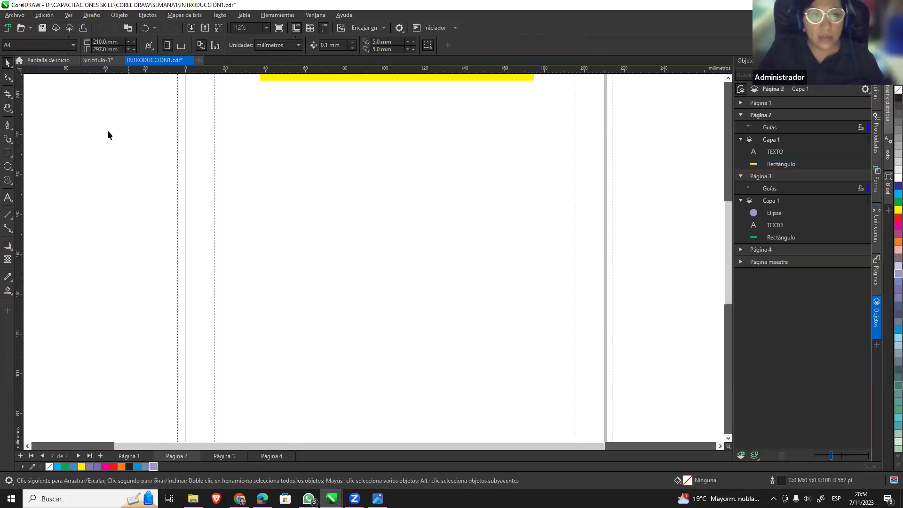
{"action": "left_click", "coordinate": [14, 15]}
Open DIBUJO VECTOR.cdr, then open P1.cdr from SEMANA1 with Ctrl+O.
{"action": "left_click", "coordinate": [578, 232]}
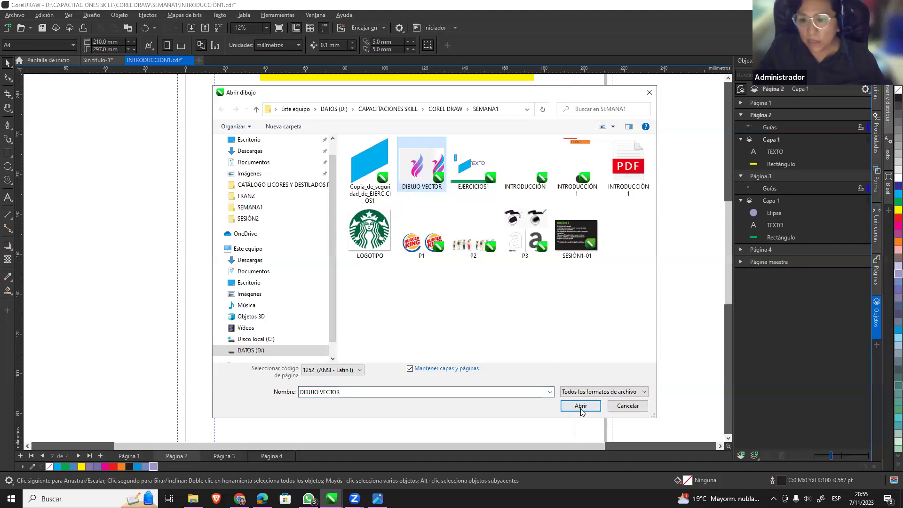
{"action": "left_click", "coordinate": [581, 405]}
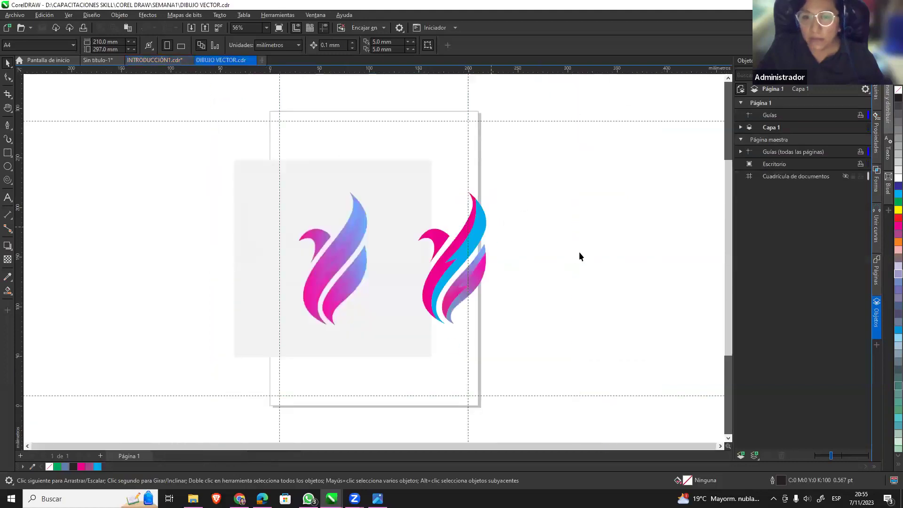
{"action": "left_click", "coordinate": [14, 14]}
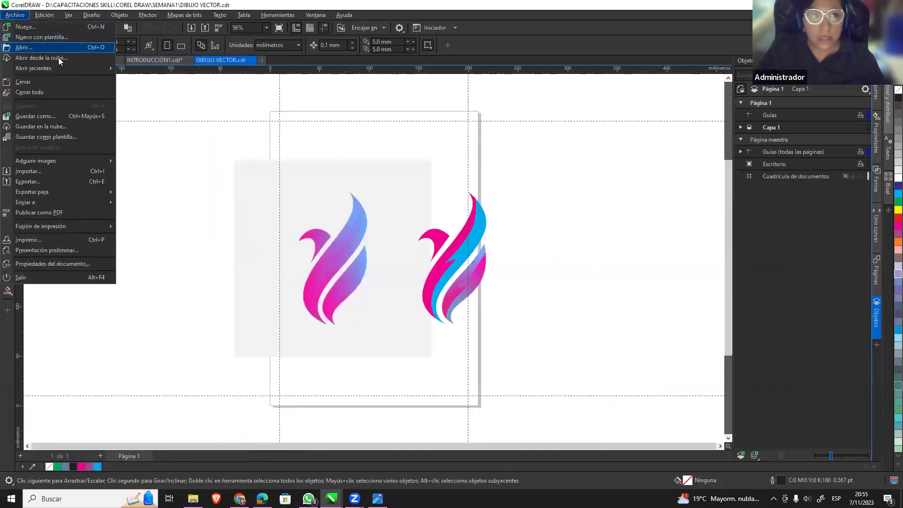
{"action": "key", "text": "Escape"}
{"action": "key", "text": "ctrl+o"}
{"action": "left_click", "coordinate": [422, 233]}
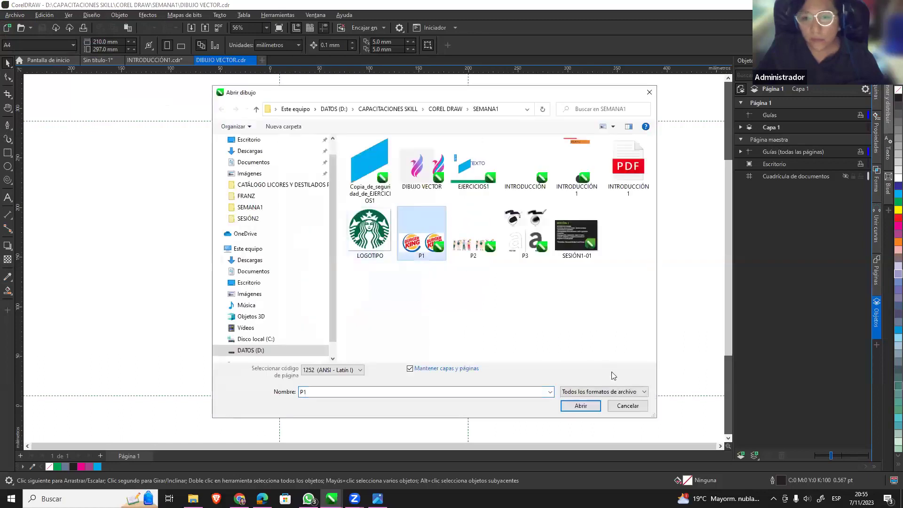
{"action": "left_click", "coordinate": [587, 407]}
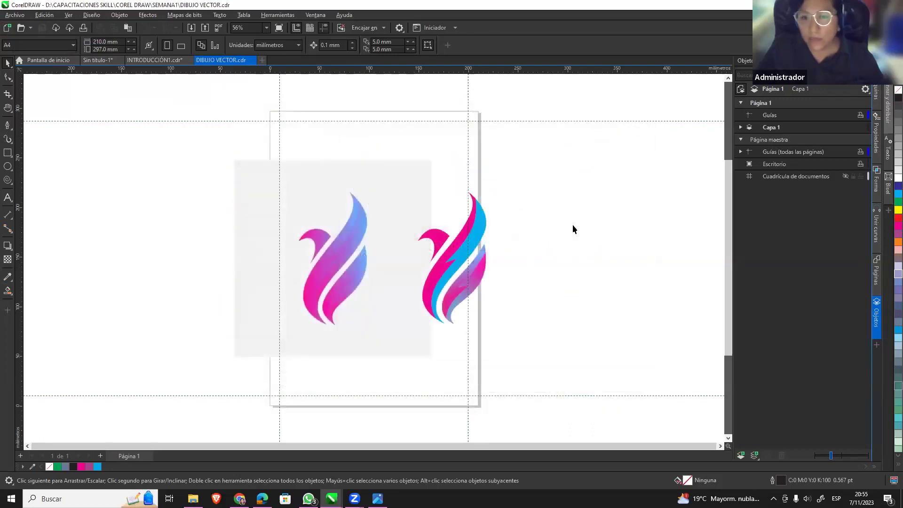
Select and deselect the right Burger King logo, then zoom in on both logos.
{"action": "left_click", "coordinate": [477, 238]}
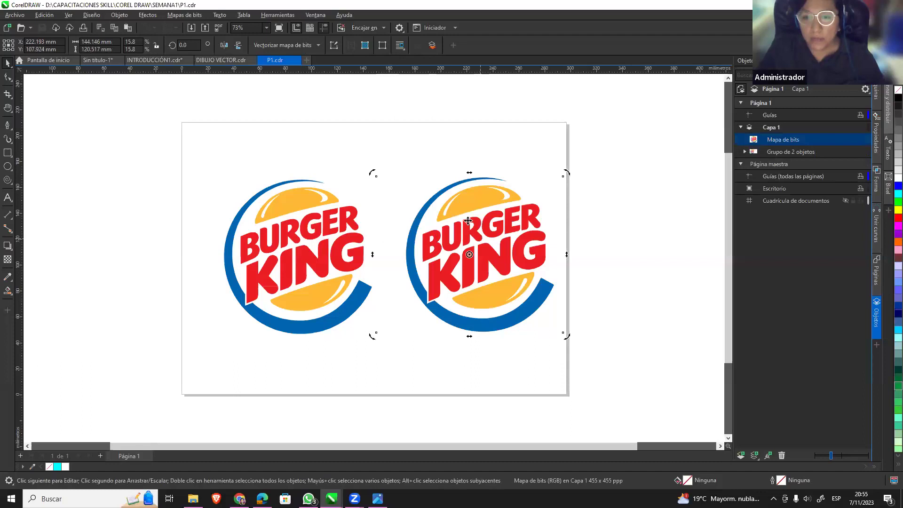
{"action": "left_click", "coordinate": [465, 228]}
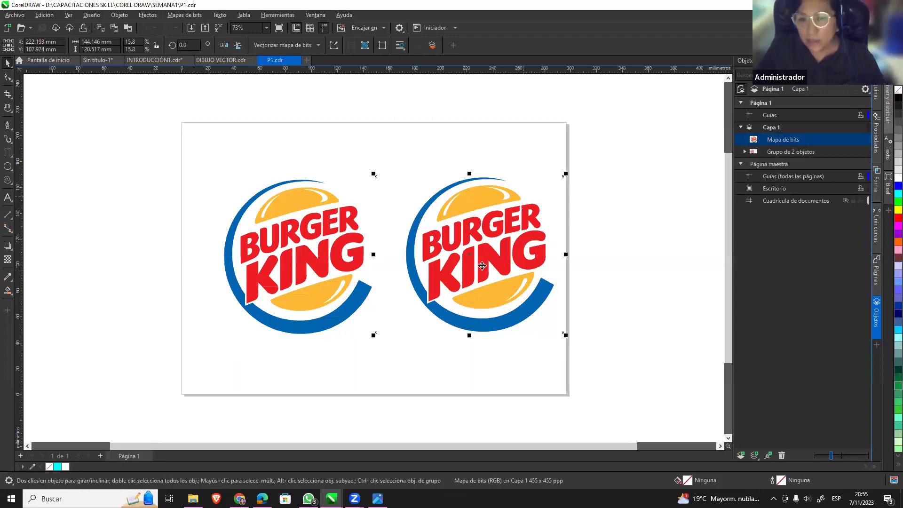
{"action": "left_click", "coordinate": [503, 171]}
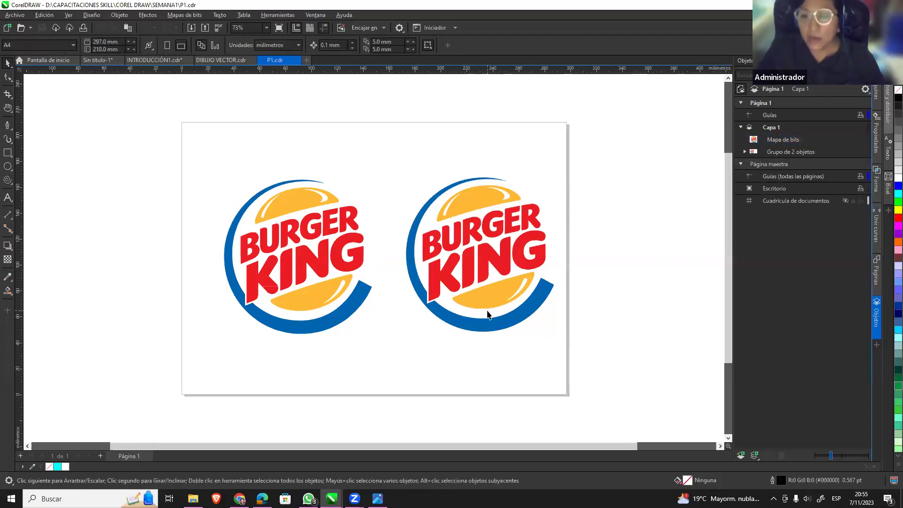
{"action": "scroll", "coordinate": [438, 275], "scroll_direction": "up", "scroll_amount": 5}
{"action": "scroll", "coordinate": [431, 271], "scroll_direction": "up", "scroll_amount": 4}
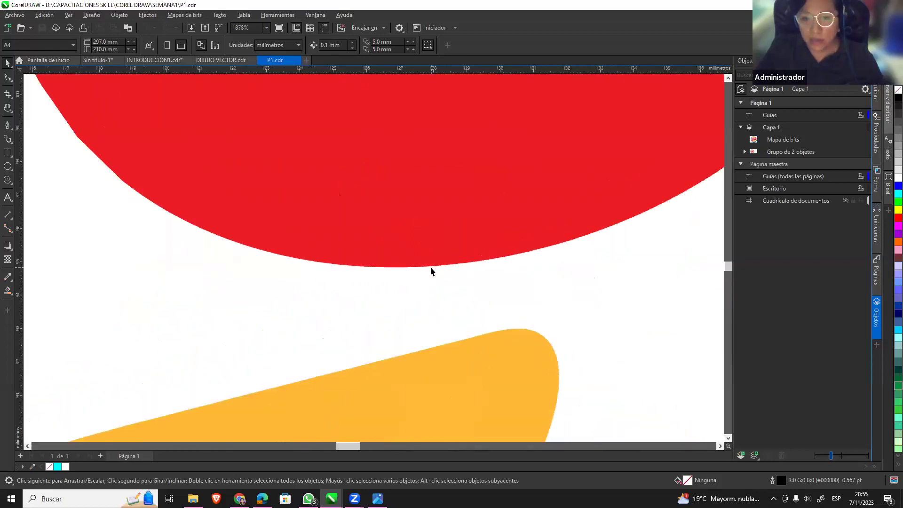
{"action": "scroll", "coordinate": [430, 272], "scroll_direction": "up", "scroll_amount": 3}
{"action": "scroll", "coordinate": [431, 272], "scroll_direction": "up", "scroll_amount": 3}
{"action": "scroll", "coordinate": [431, 272], "scroll_direction": "up", "scroll_amount": 3}
Zoom in and out to compare both logos, then nudge the vector logo group slightly up-left.
{"action": "scroll", "coordinate": [431, 271], "scroll_direction": "up", "scroll_amount": 2}
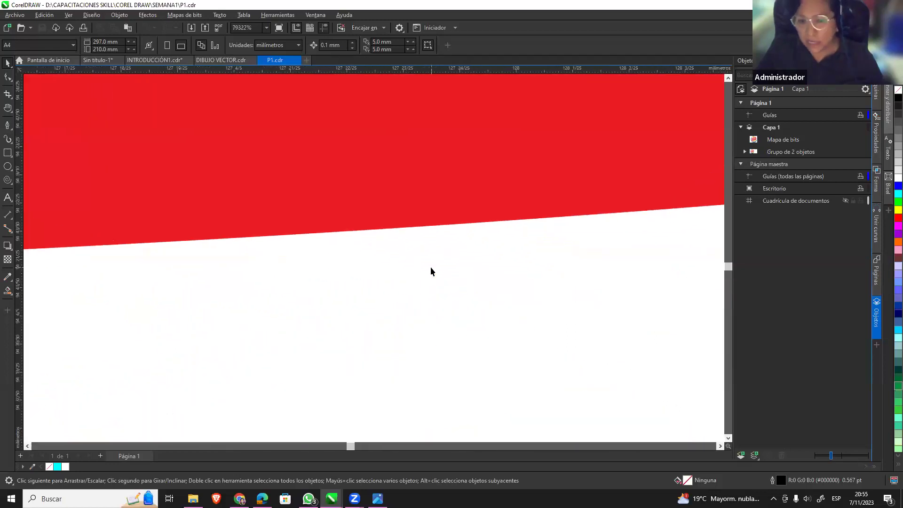
{"action": "scroll", "coordinate": [432, 225], "scroll_direction": "up", "scroll_amount": 5}
{"action": "scroll", "coordinate": [433, 226], "scroll_direction": "down", "scroll_amount": 1}
{"action": "scroll", "coordinate": [433, 226], "scroll_direction": "down", "scroll_amount": 3}
{"action": "scroll", "coordinate": [432, 226], "scroll_direction": "down", "scroll_amount": 2}
{"action": "scroll", "coordinate": [433, 227], "scroll_direction": "down", "scroll_amount": 1}
{"action": "scroll", "coordinate": [433, 226], "scroll_direction": "down", "scroll_amount": 1}
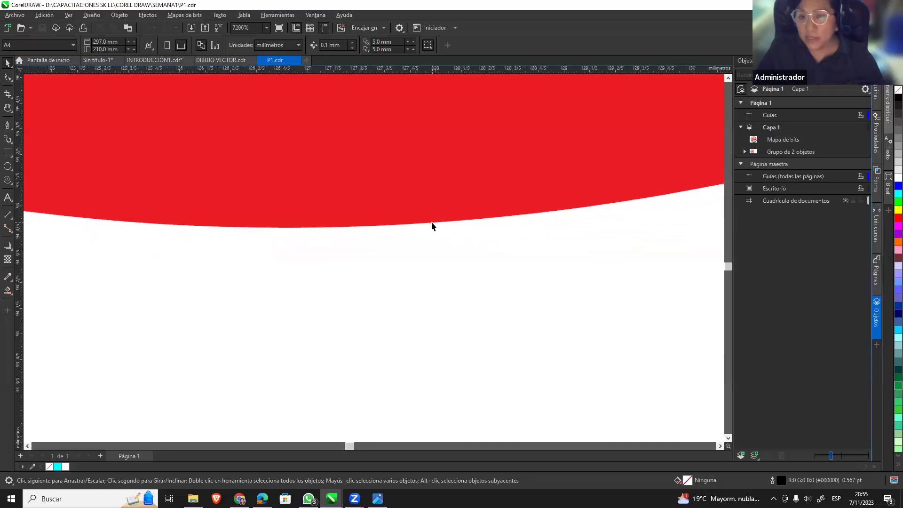
{"action": "scroll", "coordinate": [433, 226], "scroll_direction": "down", "scroll_amount": 3}
{"action": "scroll", "coordinate": [432, 226], "scroll_direction": "down", "scroll_amount": 3}
{"action": "scroll", "coordinate": [433, 226], "scroll_direction": "down", "scroll_amount": 2}
{"action": "scroll", "coordinate": [554, 252], "scroll_direction": "up", "scroll_amount": 1}
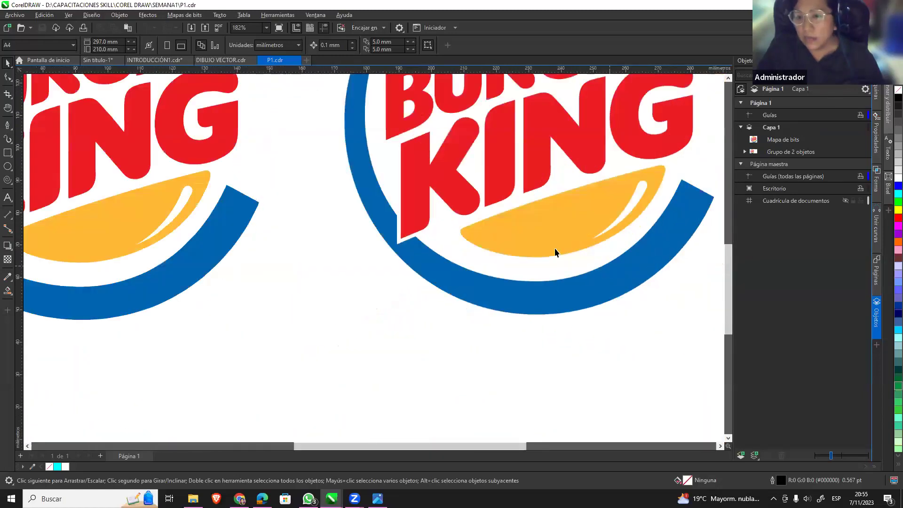
{"action": "scroll", "coordinate": [478, 261], "scroll_direction": "up", "scroll_amount": 2}
{"action": "scroll", "coordinate": [488, 298], "scroll_direction": "up", "scroll_amount": 1}
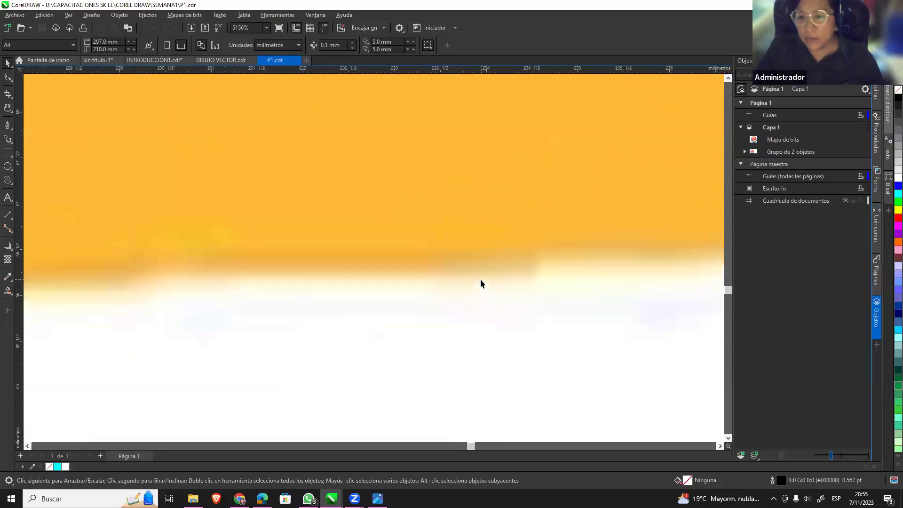
{"action": "scroll", "coordinate": [504, 278], "scroll_direction": "up", "scroll_amount": 2}
{"action": "scroll", "coordinate": [504, 276], "scroll_direction": "up", "scroll_amount": 1}
{"action": "scroll", "coordinate": [504, 276], "scroll_direction": "up", "scroll_amount": 2}
{"action": "scroll", "coordinate": [505, 276], "scroll_direction": "down", "scroll_amount": 2}
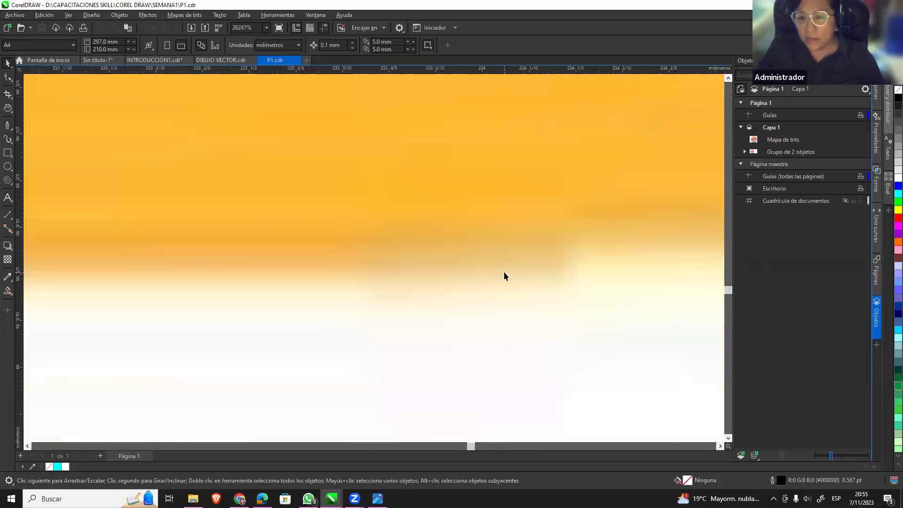
{"action": "scroll", "coordinate": [504, 276], "scroll_direction": "down", "scroll_amount": 2}
{"action": "scroll", "coordinate": [505, 276], "scroll_direction": "down", "scroll_amount": 2}
{"action": "scroll", "coordinate": [504, 276], "scroll_direction": "down", "scroll_amount": 3}
{"action": "scroll", "coordinate": [504, 276], "scroll_direction": "down", "scroll_amount": 1}
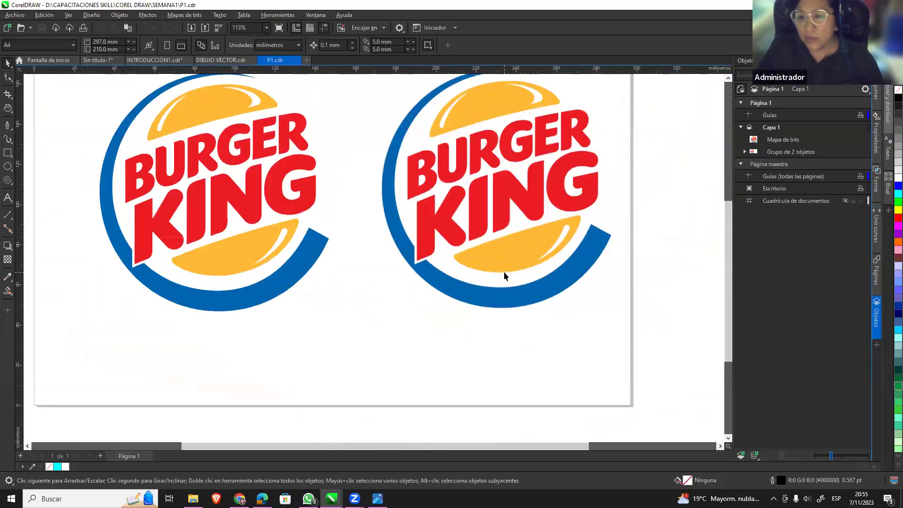
{"action": "scroll", "coordinate": [505, 276], "scroll_direction": "down", "scroll_amount": 1}
{"action": "left_click", "coordinate": [334, 197]}
{"action": "mouse_move", "coordinate": [379, 207]}
{"action": "left_mouse_down"}
{"action": "mouse_move", "coordinate": [368, 210]}
{"action": "mouse_move", "coordinate": [381, 198]}
{"action": "mouse_move", "coordinate": [371, 205]}
{"action": "left_mouse_up"}
Break the vector Burger King logo group into separate curves with Desagrupar todo.
{"action": "right_click", "coordinate": [366, 203]}
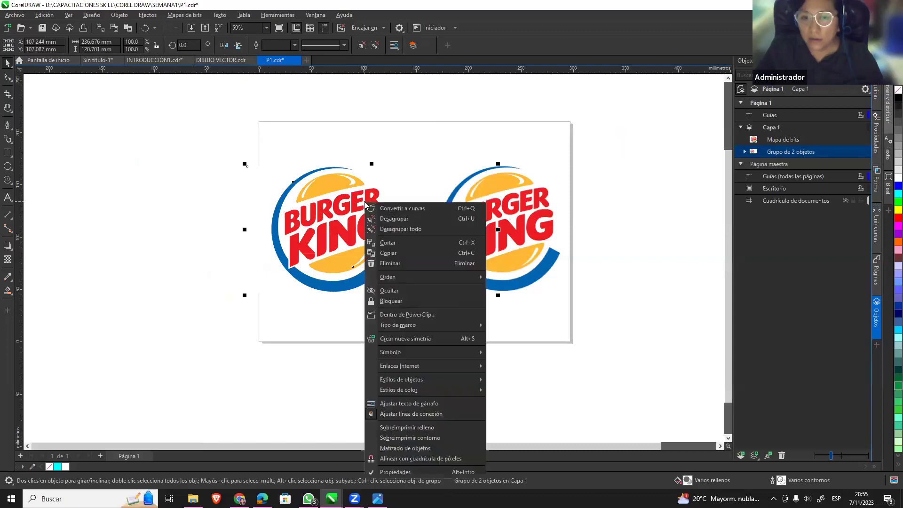
{"action": "left_click", "coordinate": [413, 230]}
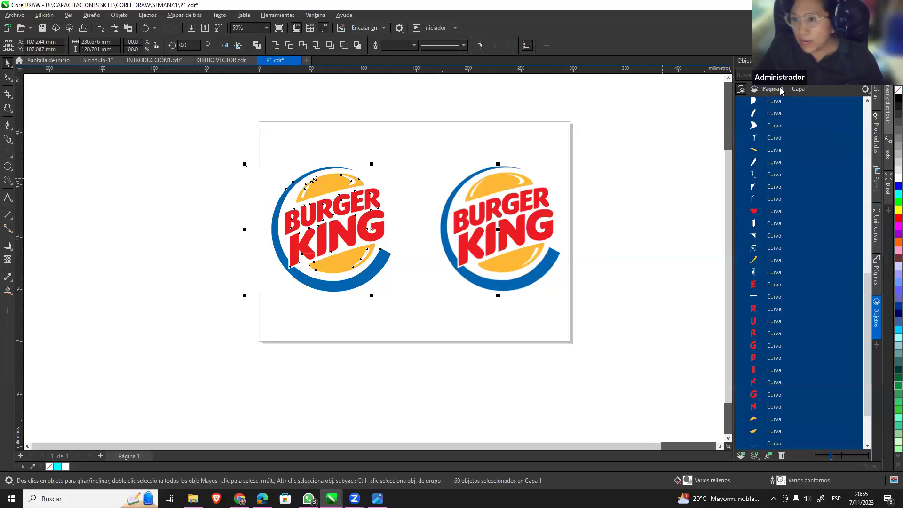
{"action": "scroll", "coordinate": [796, 230], "scroll_direction": "up", "scroll_amount": 3}
{"action": "scroll", "coordinate": [796, 230], "scroll_direction": "up", "scroll_amount": 3}
{"action": "scroll", "coordinate": [796, 231], "scroll_direction": "up", "scroll_amount": 3}
{"action": "scroll", "coordinate": [796, 230], "scroll_direction": "up", "scroll_amount": 2}
{"action": "scroll", "coordinate": [785, 310], "scroll_direction": "down", "scroll_amount": 2}
{"action": "scroll", "coordinate": [783, 320], "scroll_direction": "down", "scroll_amount": 4}
{"action": "scroll", "coordinate": [784, 319], "scroll_direction": "down", "scroll_amount": 4}
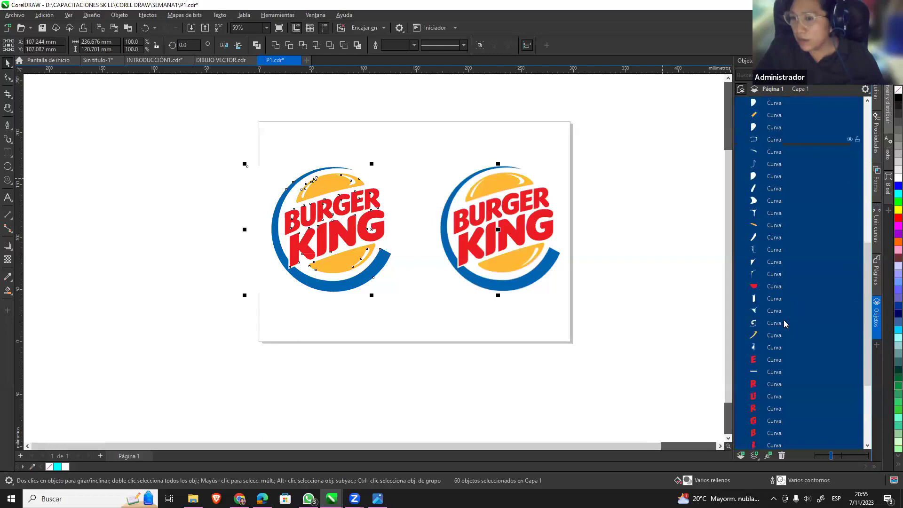
{"action": "scroll", "coordinate": [784, 320], "scroll_direction": "down", "scroll_amount": 3}
{"action": "scroll", "coordinate": [782, 323], "scroll_direction": "up", "scroll_amount": 3}
{"action": "scroll", "coordinate": [782, 323], "scroll_direction": "up", "scroll_amount": 4}
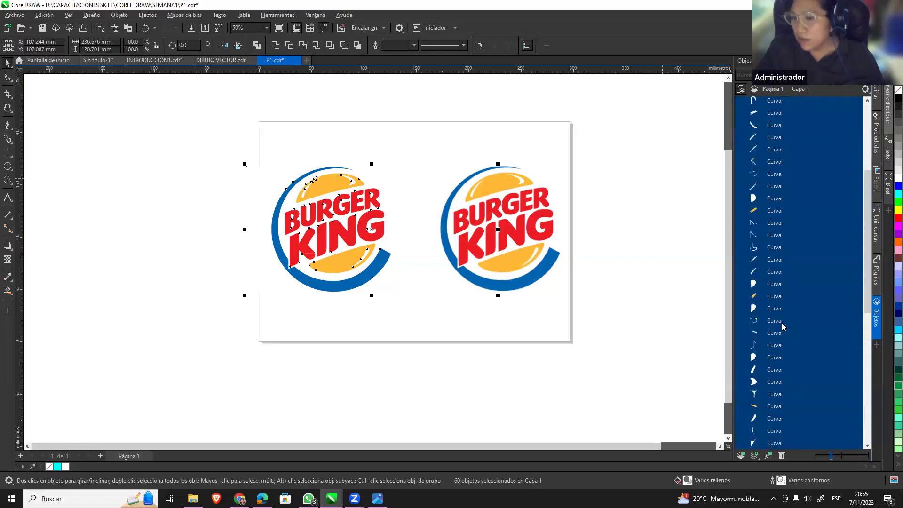
{"action": "scroll", "coordinate": [782, 323], "scroll_direction": "up", "scroll_amount": 4}
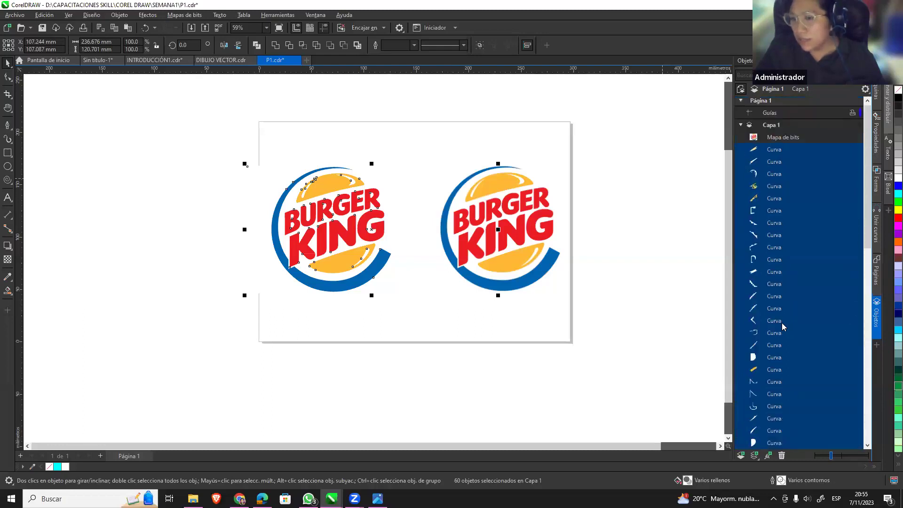
Select the bitmap logo, the white background rectangle and the R curve to inspect them.
{"action": "left_click", "coordinate": [657, 171]}
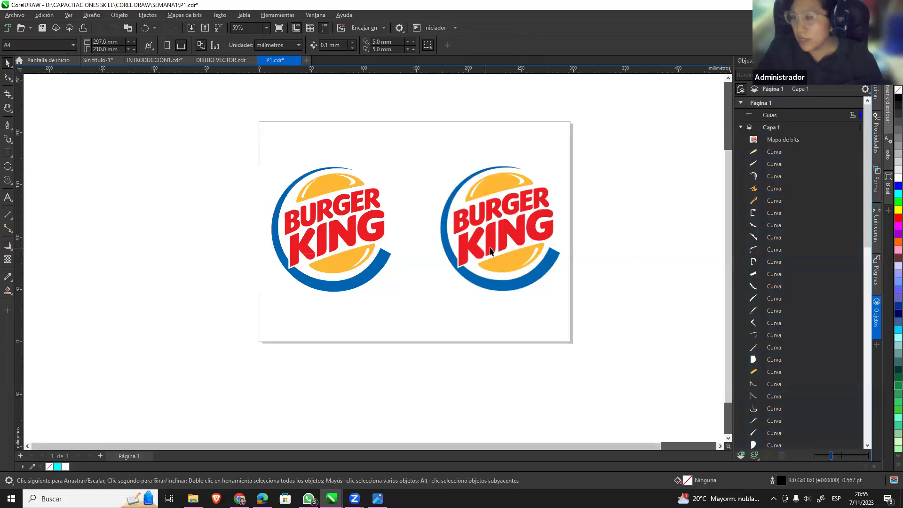
{"action": "left_click", "coordinate": [506, 249]}
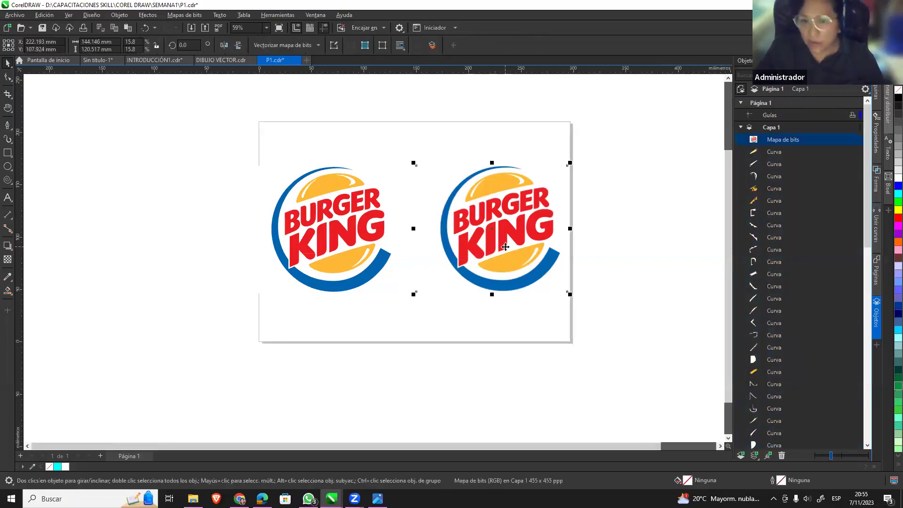
{"action": "left_click", "coordinate": [259, 191]}
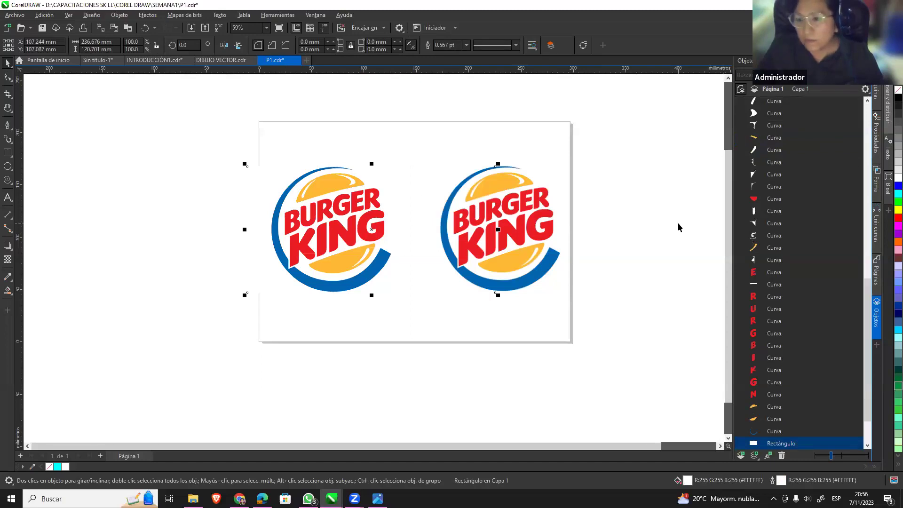
{"action": "left_click", "coordinate": [483, 155]}
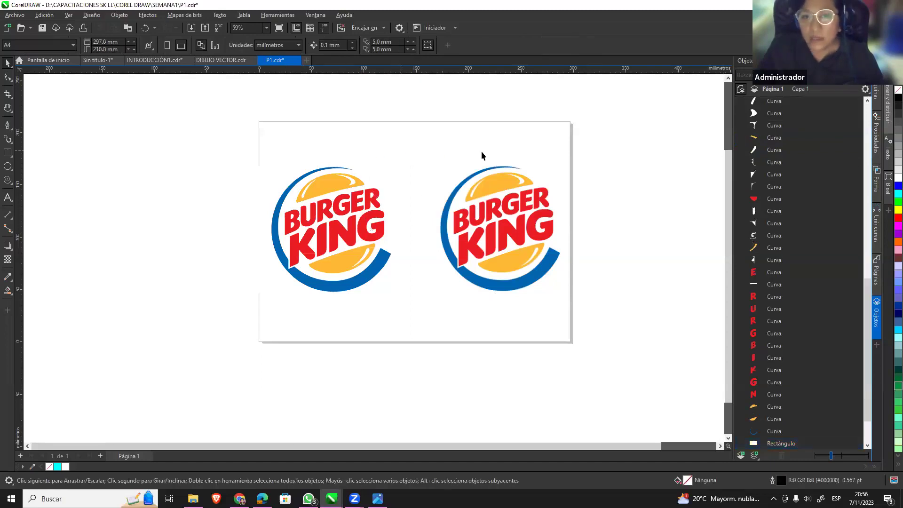
{"action": "left_click", "coordinate": [374, 202]}
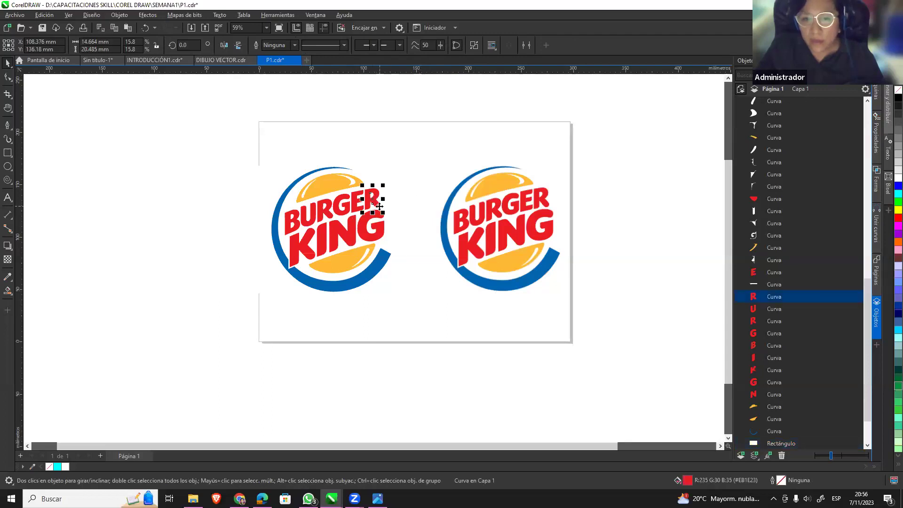
{"action": "scroll", "coordinate": [374, 197], "scroll_direction": "up", "scroll_amount": 3}
{"action": "scroll", "coordinate": [374, 179], "scroll_direction": "up", "scroll_amount": 3}
{"action": "scroll", "coordinate": [376, 169], "scroll_direction": "up", "scroll_amount": 2}
{"action": "scroll", "coordinate": [383, 167], "scroll_direction": "up", "scroll_amount": 2}
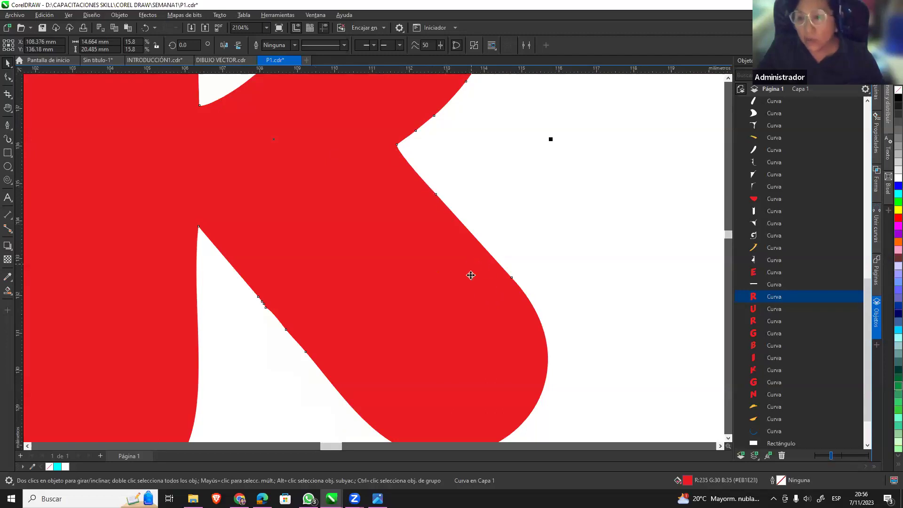
{"action": "scroll", "coordinate": [470, 276], "scroll_direction": "down", "scroll_amount": 3}
{"action": "scroll", "coordinate": [447, 207], "scroll_direction": "down", "scroll_amount": 1}
{"action": "scroll", "coordinate": [423, 203], "scroll_direction": "up", "scroll_amount": 1}
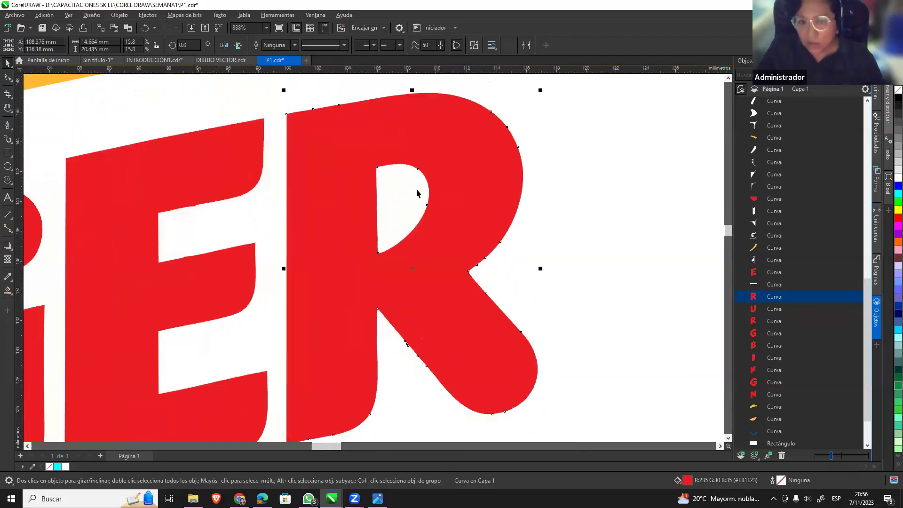
{"action": "scroll", "coordinate": [417, 193], "scroll_direction": "up", "scroll_amount": 2}
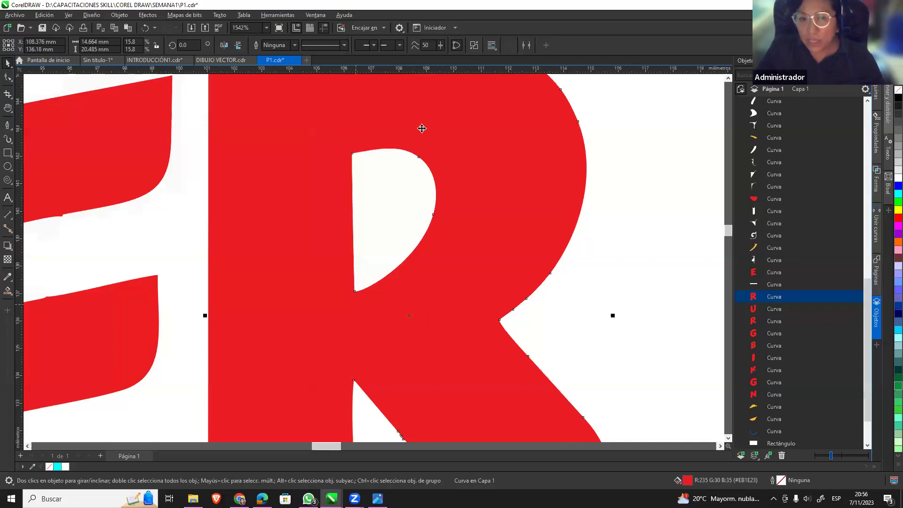
{"action": "scroll", "coordinate": [492, 282], "scroll_direction": "down", "scroll_amount": 2}
{"action": "scroll", "coordinate": [423, 291], "scroll_direction": "down", "scroll_amount": 3}
{"action": "scroll", "coordinate": [379, 298], "scroll_direction": "down", "scroll_amount": 1}
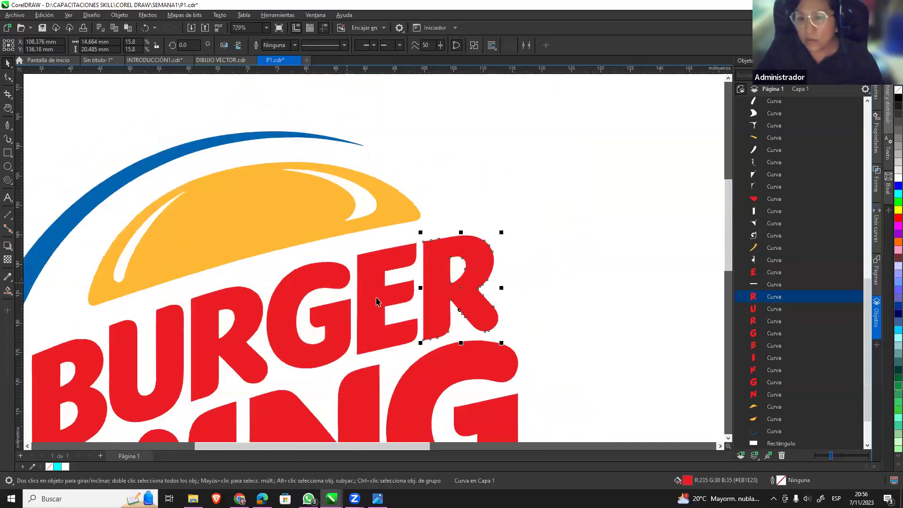
{"action": "scroll", "coordinate": [386, 328], "scroll_direction": "down", "scroll_amount": 2}
{"action": "scroll", "coordinate": [470, 339], "scroll_direction": "up", "scroll_amount": 2}
{"action": "scroll", "coordinate": [470, 339], "scroll_direction": "down", "scroll_amount": 2}
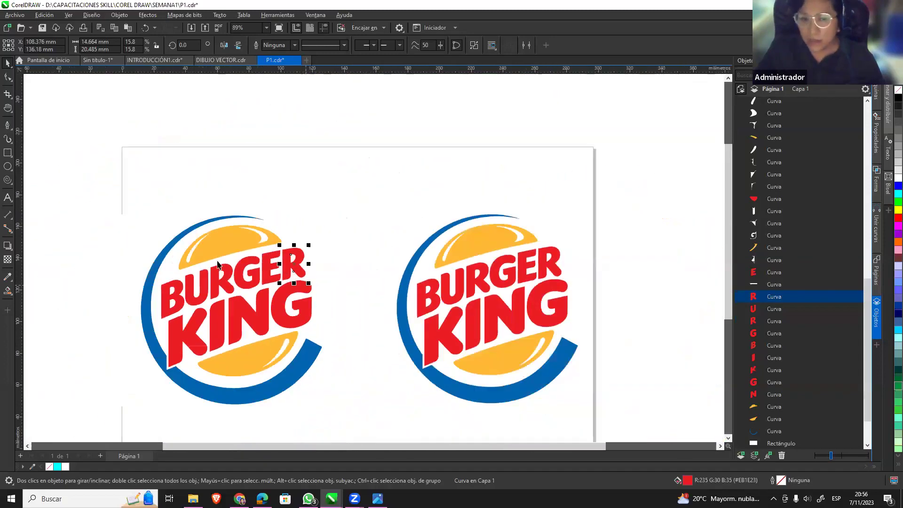
{"action": "left_click", "coordinate": [67, 16]}
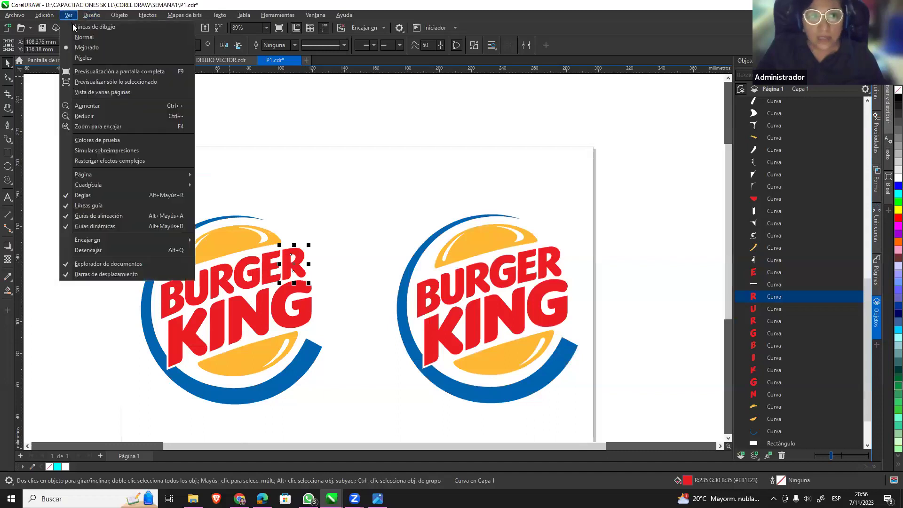
Switch to wireframe outline view and select the bitmap logo and a small curve near the E.
{"action": "left_click", "coordinate": [128, 28]}
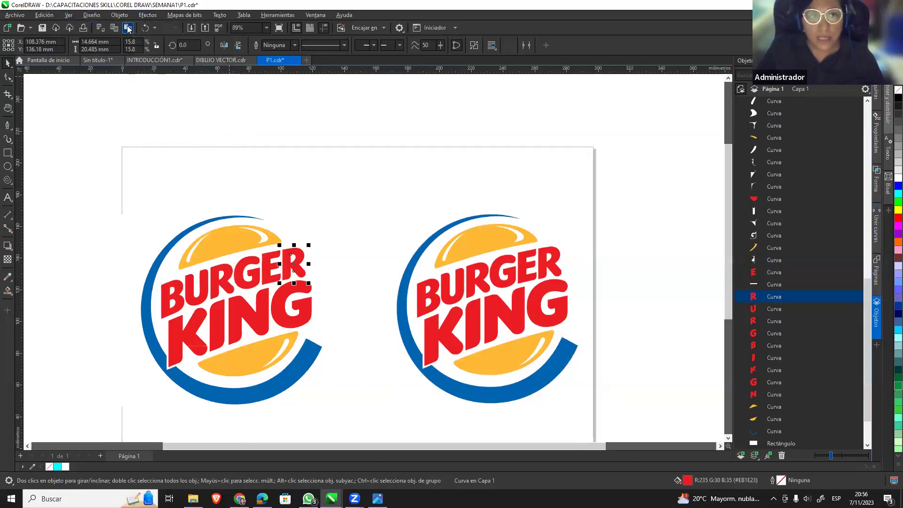
{"action": "left_click", "coordinate": [68, 17]}
{"action": "left_click", "coordinate": [222, 118]}
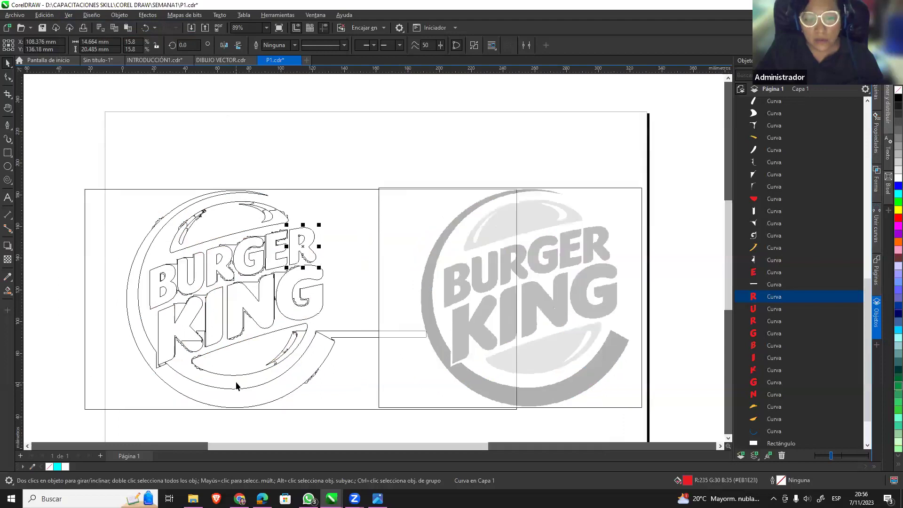
{"action": "scroll", "coordinate": [236, 386], "scroll_direction": "up", "scroll_amount": 3}
{"action": "scroll", "coordinate": [282, 306], "scroll_direction": "up", "scroll_amount": 1}
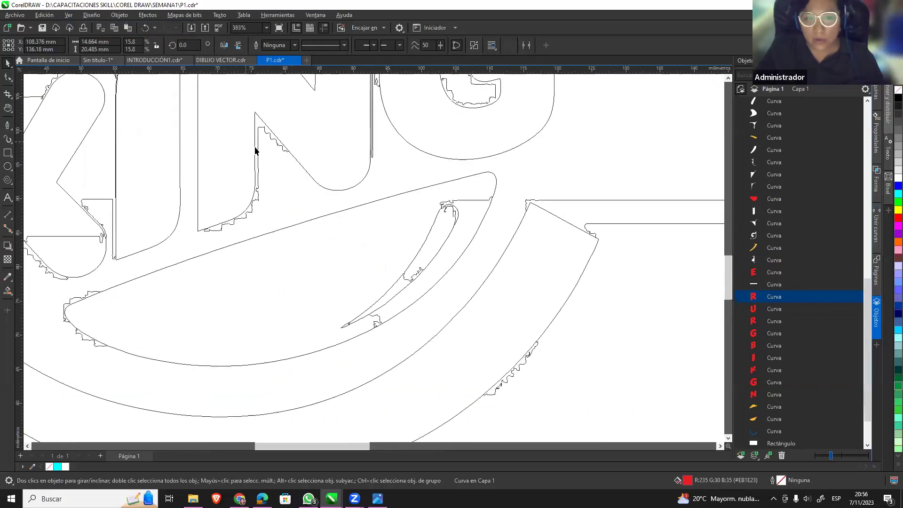
{"action": "scroll", "coordinate": [313, 334], "scroll_direction": "down", "scroll_amount": 2}
{"action": "scroll", "coordinate": [322, 277], "scroll_direction": "down", "scroll_amount": 2}
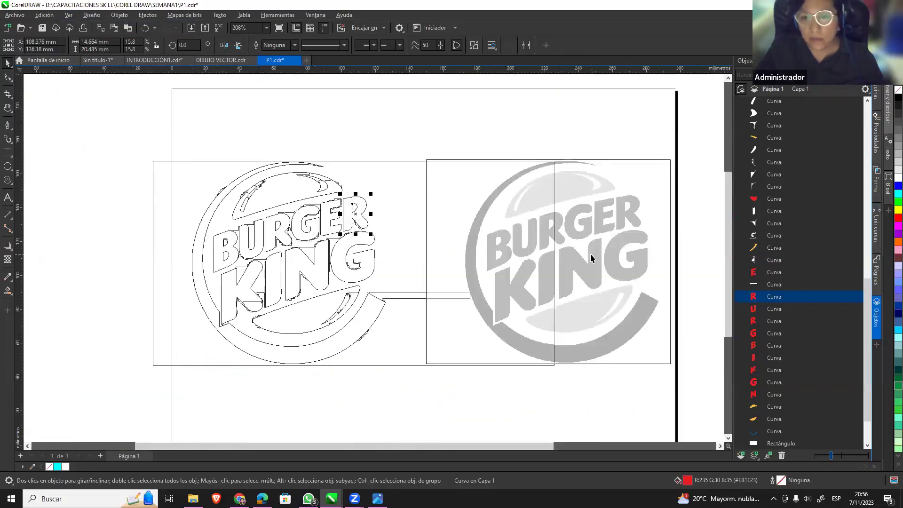
{"action": "left_click", "coordinate": [484, 274]}
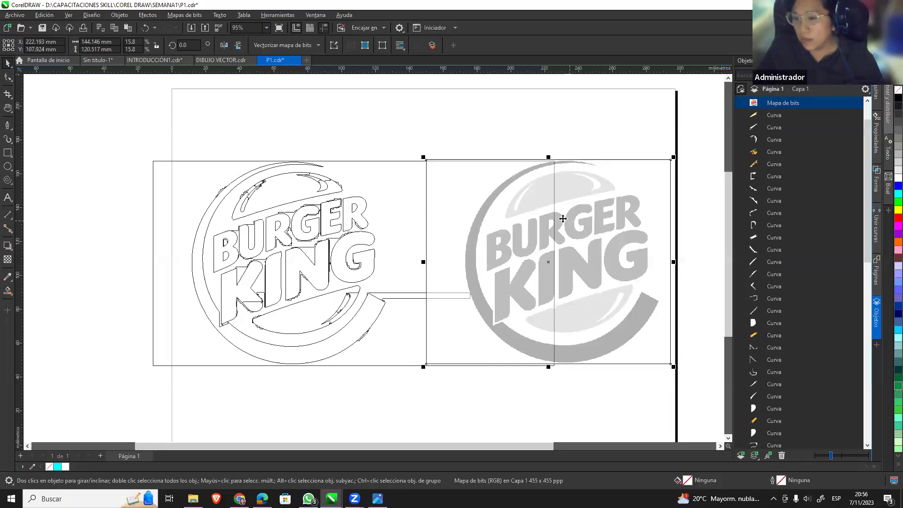
{"action": "left_click", "coordinate": [333, 203]}
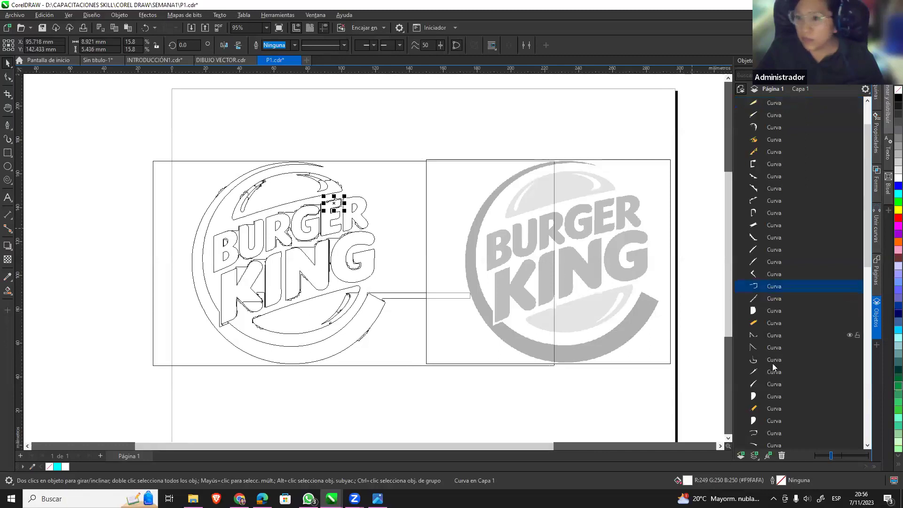
{"action": "scroll", "coordinate": [773, 367], "scroll_direction": "down", "scroll_amount": 2}
{"action": "scroll", "coordinate": [774, 367], "scroll_direction": "down", "scroll_amount": 2}
{"action": "scroll", "coordinate": [334, 186], "scroll_direction": "up", "scroll_amount": 2}
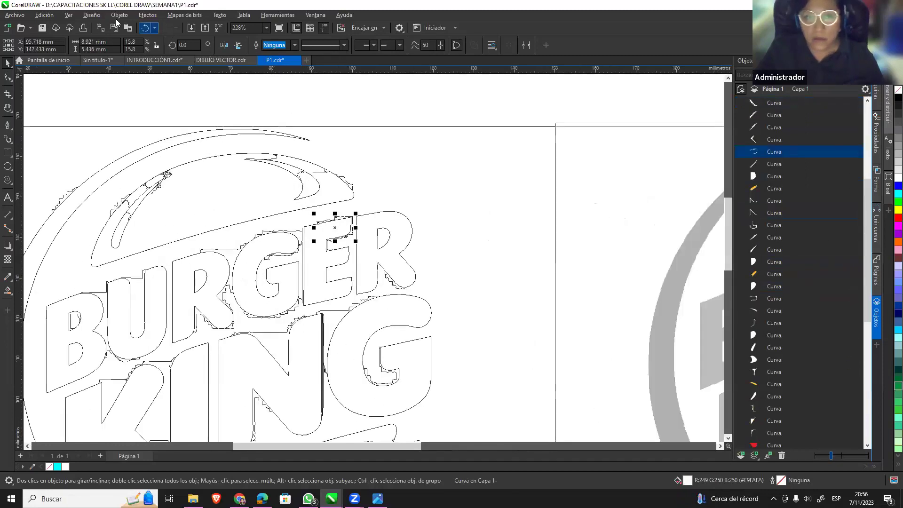
Return to normal full-colour display and select the right-hand bitmap logo.
{"action": "left_click", "coordinate": [68, 15]}
{"action": "left_click", "coordinate": [117, 42]}
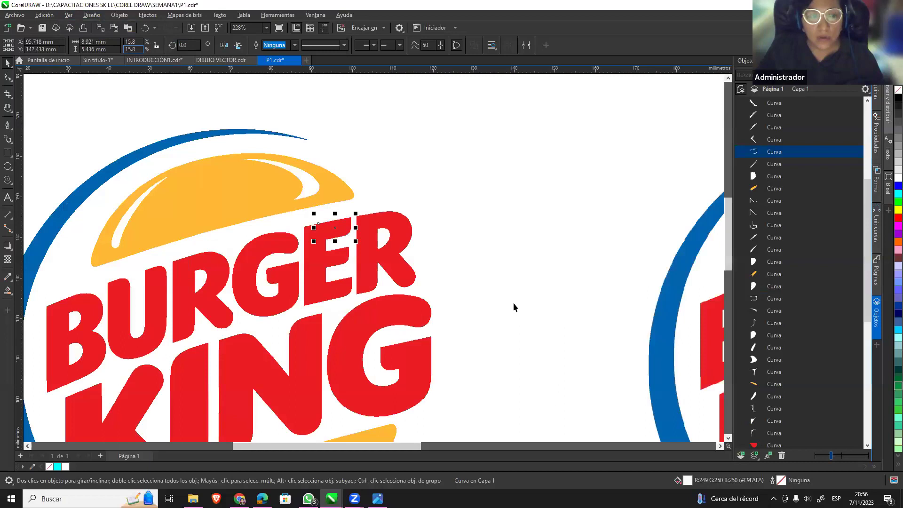
{"action": "scroll", "coordinate": [514, 306], "scroll_direction": "down", "scroll_amount": 2}
{"action": "scroll", "coordinate": [514, 284], "scroll_direction": "down", "scroll_amount": 1}
{"action": "scroll", "coordinate": [564, 330], "scroll_direction": "up", "scroll_amount": 2}
{"action": "scroll", "coordinate": [565, 329], "scroll_direction": "down", "scroll_amount": 2}
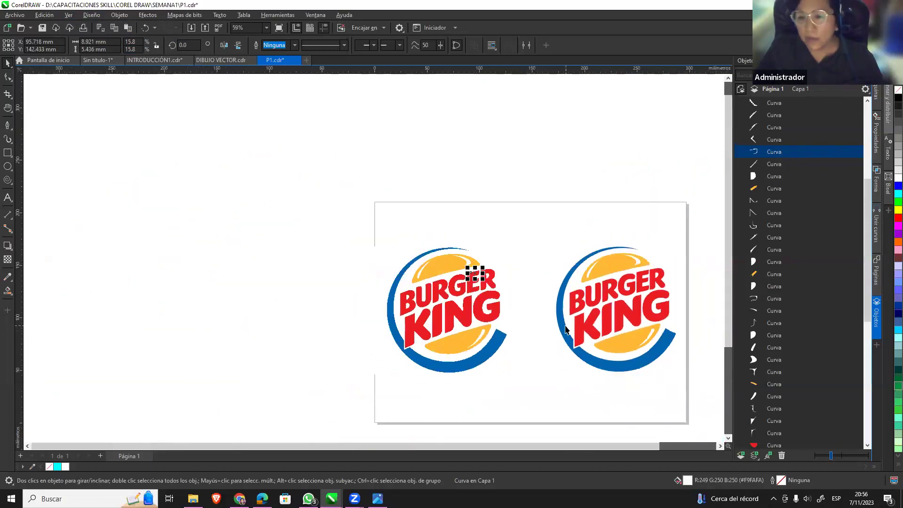
{"action": "scroll", "coordinate": [653, 329], "scroll_direction": "up", "scroll_amount": 2}
{"action": "scroll", "coordinate": [550, 247], "scroll_direction": "up", "scroll_amount": 1}
{"action": "left_click", "coordinate": [559, 208]}
Drag the bitmap Burger King logo slightly up-left, deselect it, and close P1.
{"action": "left_click", "coordinate": [206, 235]}
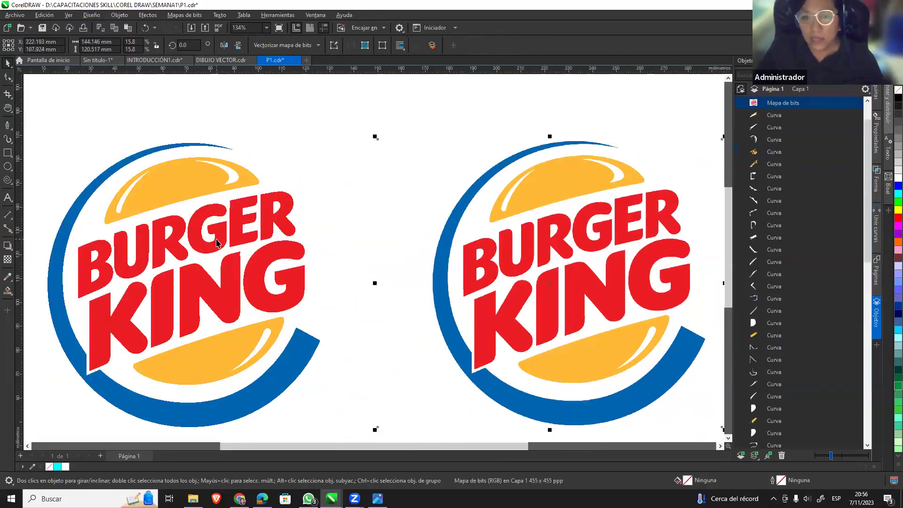
{"action": "left_click", "coordinate": [612, 246]}
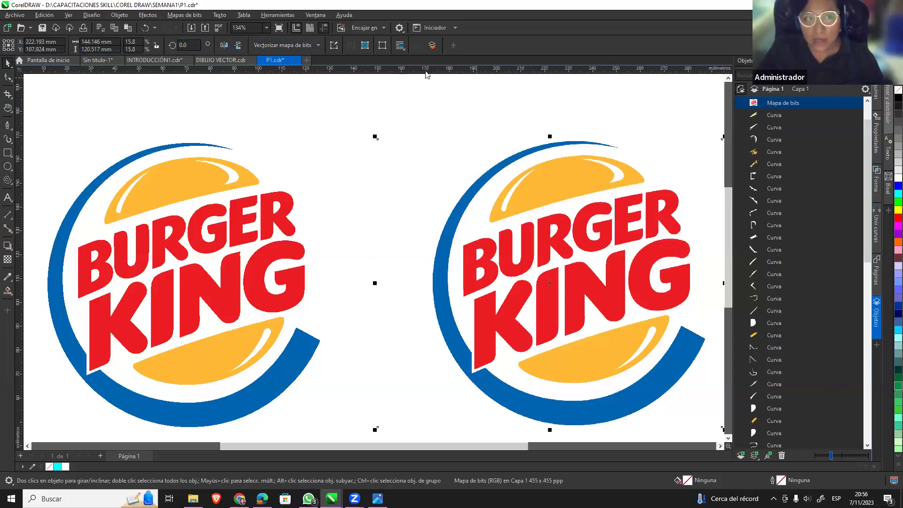
{"action": "left_click", "coordinate": [551, 206]}
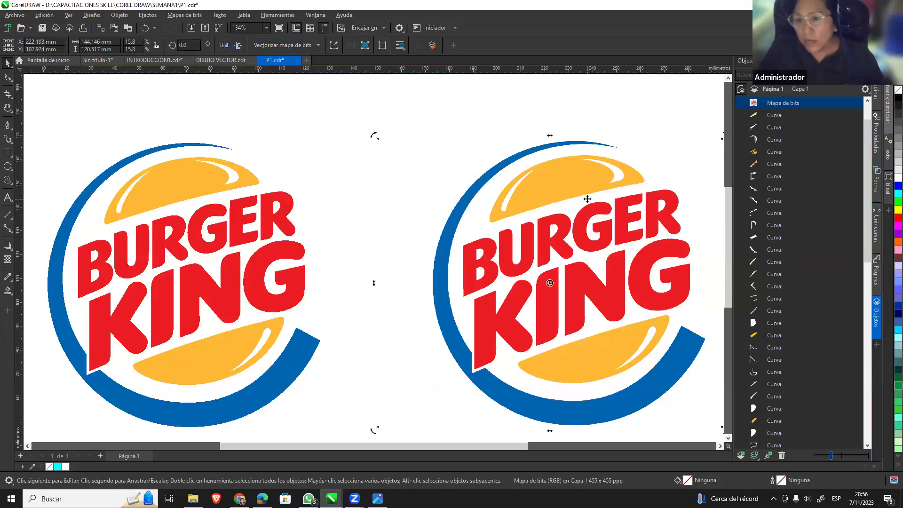
{"action": "left_click_drag", "start_coordinate": [589, 235], "coordinate": [577, 226]}
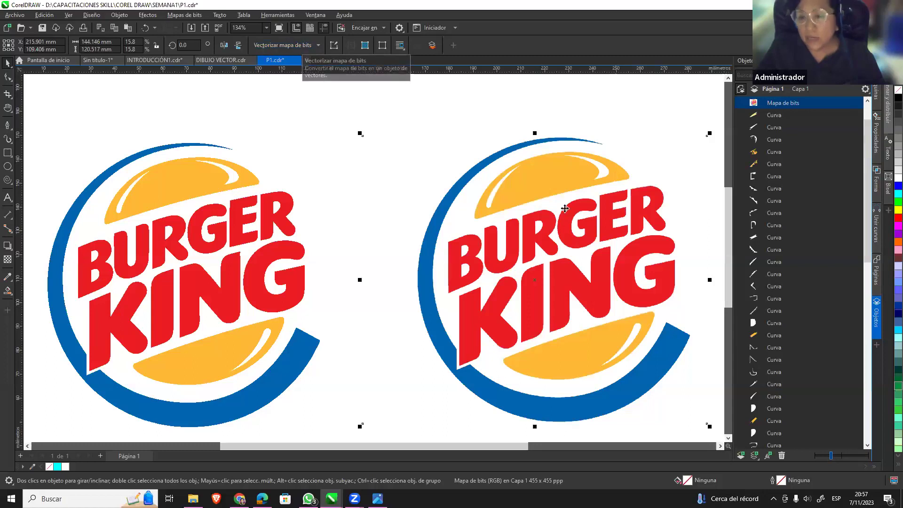
{"action": "left_click", "coordinate": [427, 136]}
{"action": "left_click", "coordinate": [234, 90]}
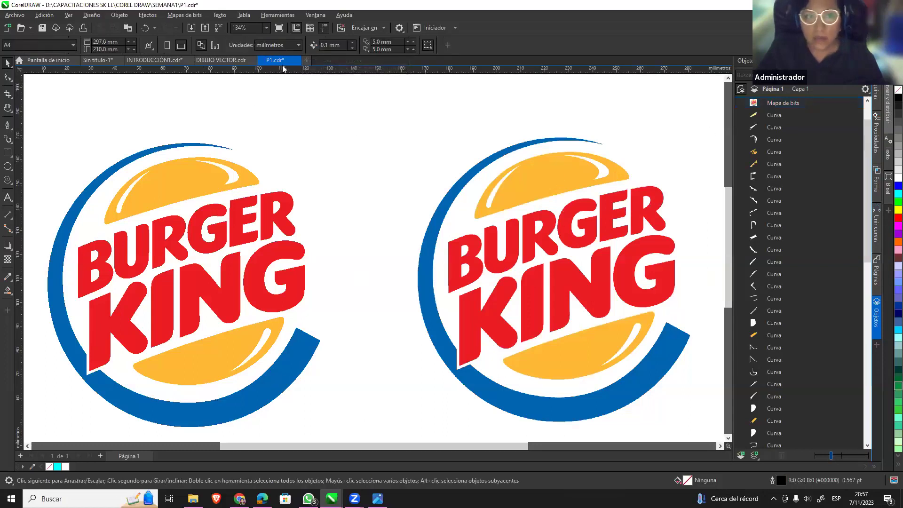
{"action": "left_click", "coordinate": [297, 60]}
Close P1 without saving and bring up DIBUJO VECTOR.cdr with the swan logos.
{"action": "left_click", "coordinate": [463, 276]}
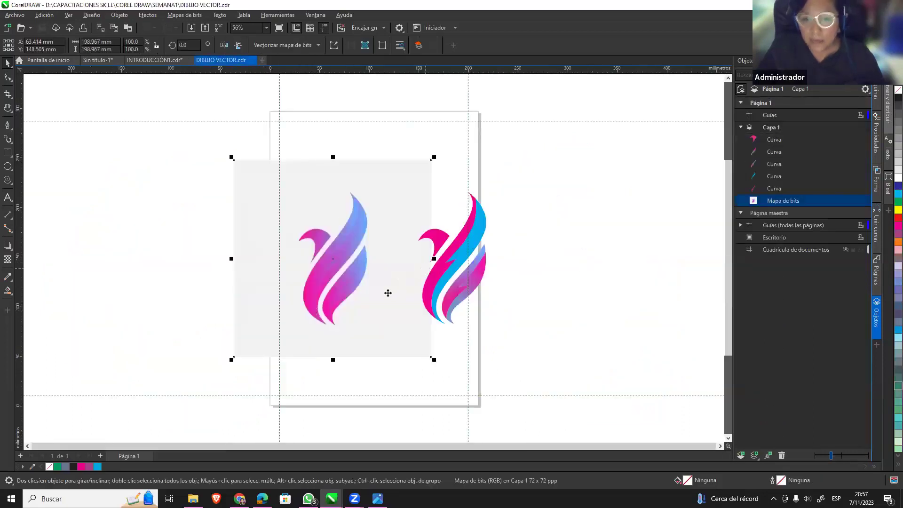
{"action": "scroll", "coordinate": [367, 287], "scroll_direction": "up", "scroll_amount": 2}
{"action": "scroll", "coordinate": [344, 259], "scroll_direction": "up", "scroll_amount": 1}
{"action": "scroll", "coordinate": [324, 233], "scroll_direction": "down", "scroll_amount": 2}
{"action": "scroll", "coordinate": [324, 232], "scroll_direction": "up", "scroll_amount": 2}
{"action": "scroll", "coordinate": [324, 222], "scroll_direction": "up", "scroll_amount": 1}
{"action": "scroll", "coordinate": [325, 222], "scroll_direction": "down", "scroll_amount": 2}
{"action": "scroll", "coordinate": [336, 123], "scroll_direction": "down", "scroll_amount": 2}
{"action": "scroll", "coordinate": [347, 89], "scroll_direction": "up", "scroll_amount": 1}
{"action": "scroll", "coordinate": [347, 89], "scroll_direction": "up", "scroll_amount": 2}
{"action": "scroll", "coordinate": [342, 145], "scroll_direction": "down", "scroll_amount": 1}
{"action": "scroll", "coordinate": [342, 146], "scroll_direction": "down", "scroll_amount": 1}
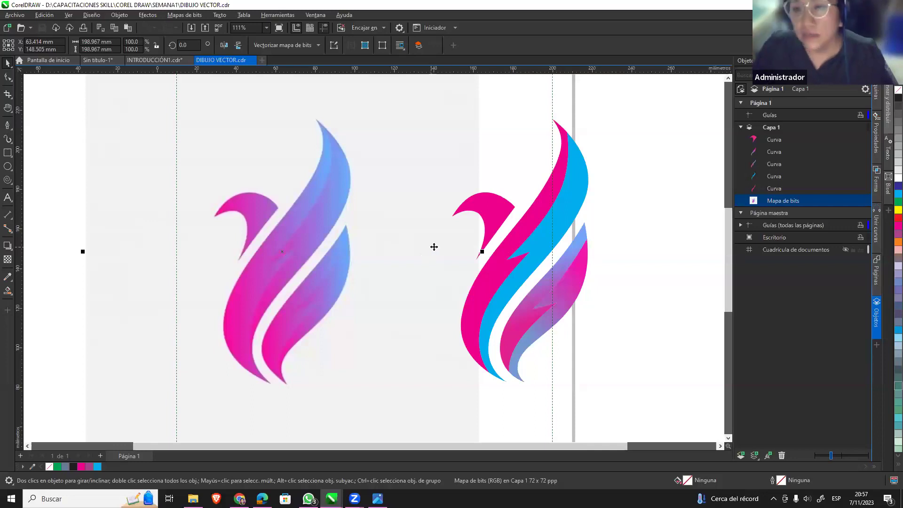
Shift the swan bitmap further left.
{"action": "left_click", "coordinate": [389, 287]}
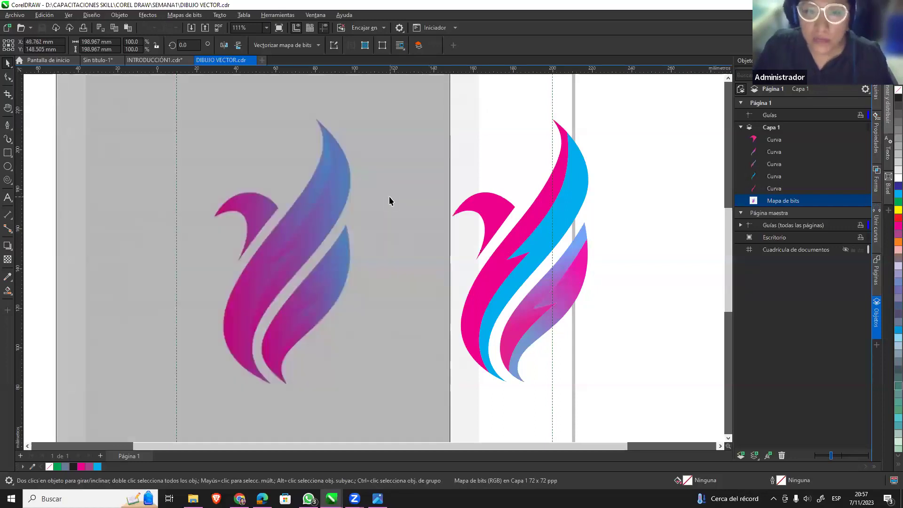
{"action": "left_click_drag", "start_coordinate": [403, 197], "coordinate": [376, 197]}
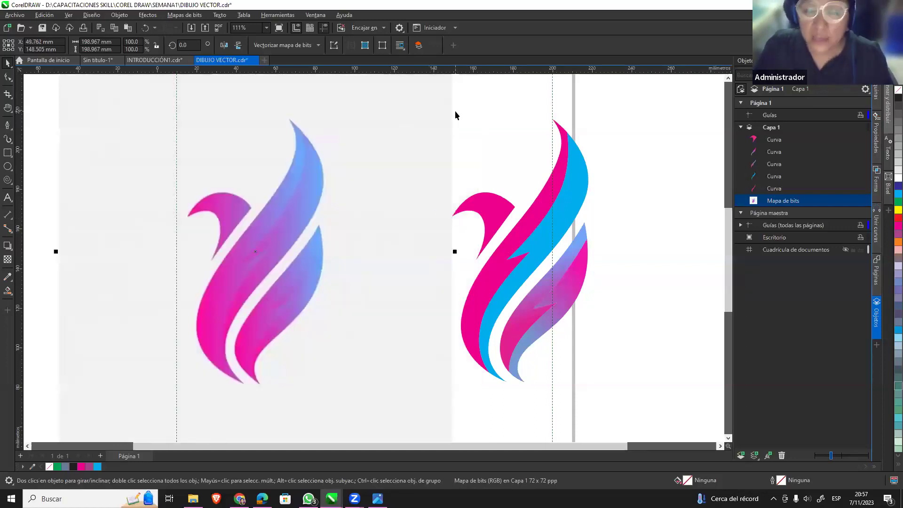
{"action": "left_click_drag", "start_coordinate": [425, 171], "coordinate": [425, 170]}
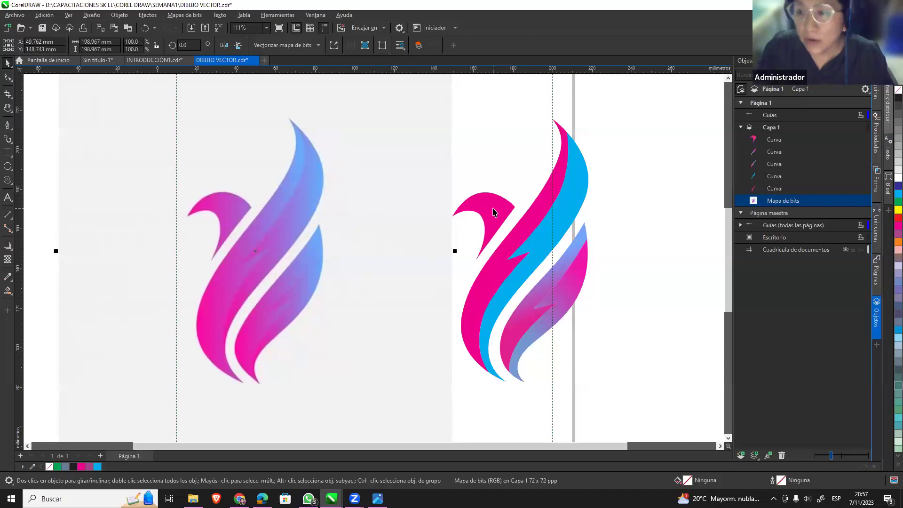
{"action": "scroll", "coordinate": [522, 222], "scroll_direction": "up", "scroll_amount": 3}
{"action": "scroll", "coordinate": [522, 222], "scroll_direction": "up", "scroll_amount": 4}
{"action": "scroll", "coordinate": [524, 225], "scroll_direction": "up", "scroll_amount": 3}
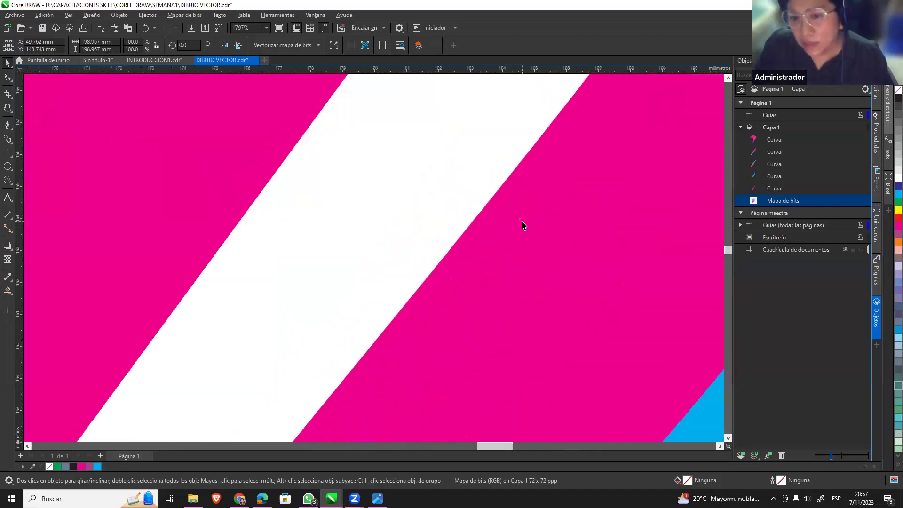
{"action": "scroll", "coordinate": [522, 225], "scroll_direction": "down", "scroll_amount": 5}
Select the magenta head and swan curves, then return the swan bitmap to its original spot.
{"action": "left_click", "coordinate": [478, 246]}
{"action": "left_click", "coordinate": [543, 299]}
{"action": "scroll", "coordinate": [544, 302], "scroll_direction": "up", "scroll_amount": 4}
{"action": "scroll", "coordinate": [541, 303], "scroll_direction": "down", "scroll_amount": 3}
{"action": "scroll", "coordinate": [541, 303], "scroll_direction": "down", "scroll_amount": 8}
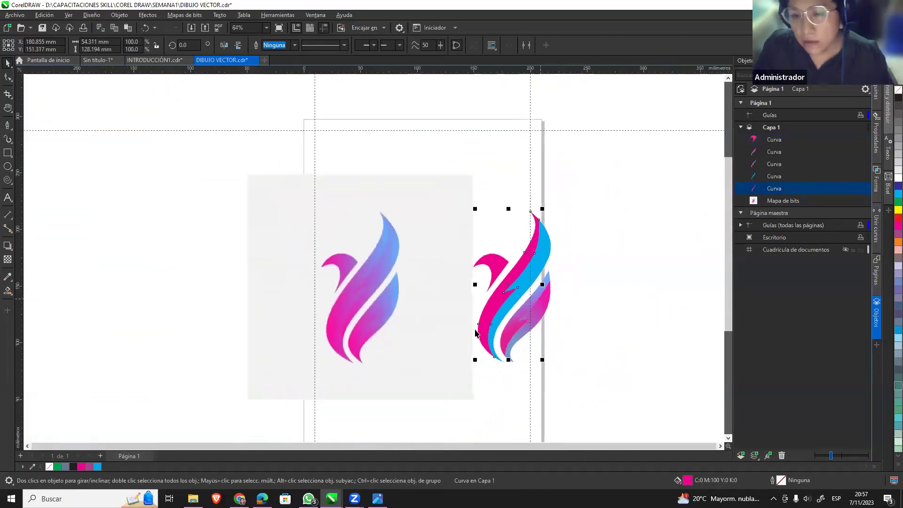
{"action": "scroll", "coordinate": [452, 292], "scroll_direction": "up", "scroll_amount": 2}
{"action": "scroll", "coordinate": [430, 250], "scroll_direction": "up", "scroll_amount": 2}
{"action": "left_click", "coordinate": [437, 267]}
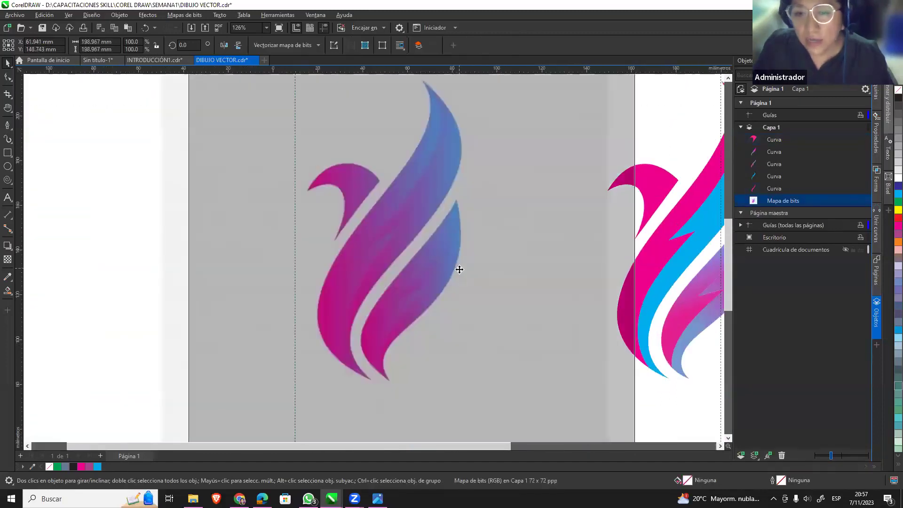
{"action": "left_click_drag", "start_coordinate": [459, 270], "coordinate": [526, 253]}
{"action": "scroll", "coordinate": [530, 263], "scroll_direction": "down", "scroll_amount": 2}
{"action": "scroll", "coordinate": [569, 262], "scroll_direction": "up", "scroll_amount": 2}
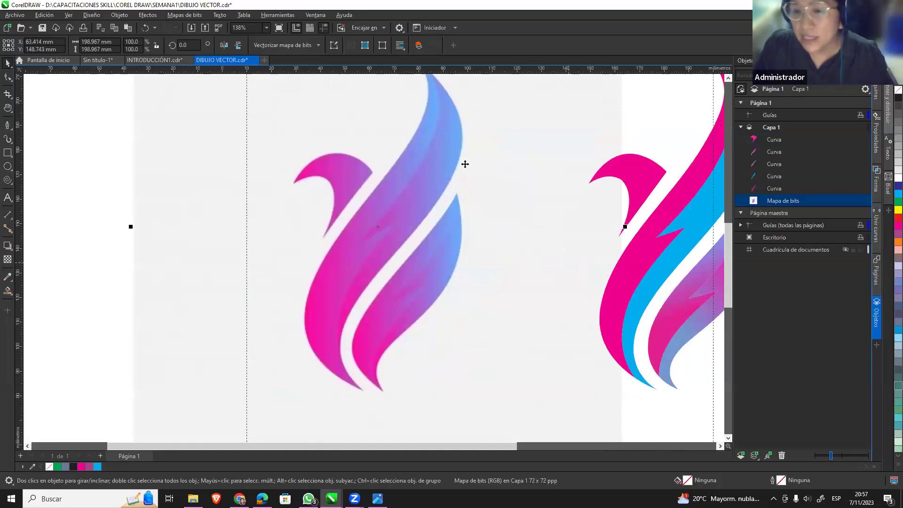
{"action": "left_click", "coordinate": [11, 127]}
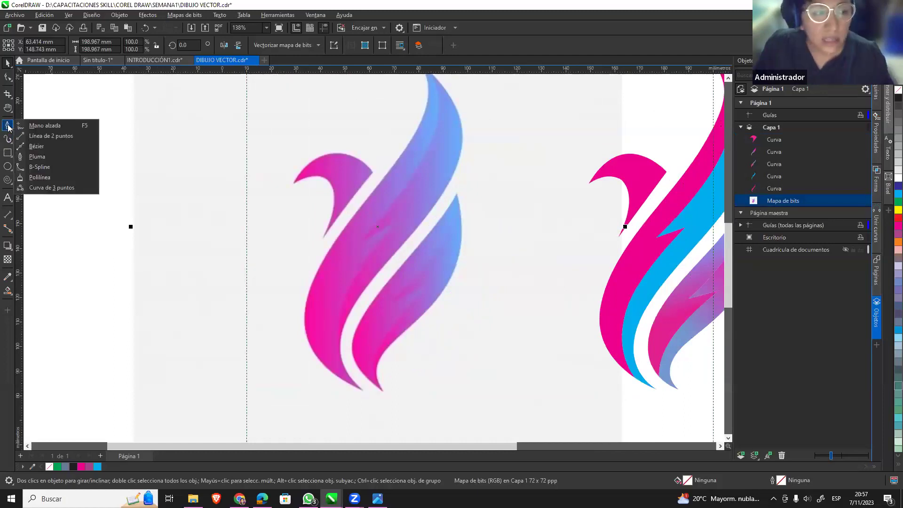
Try a freehand loop and two-point straight lines over the swan, undoing each.
{"action": "left_click", "coordinate": [64, 127]}
{"action": "scroll", "coordinate": [263, 214], "scroll_direction": "down", "scroll_amount": 3}
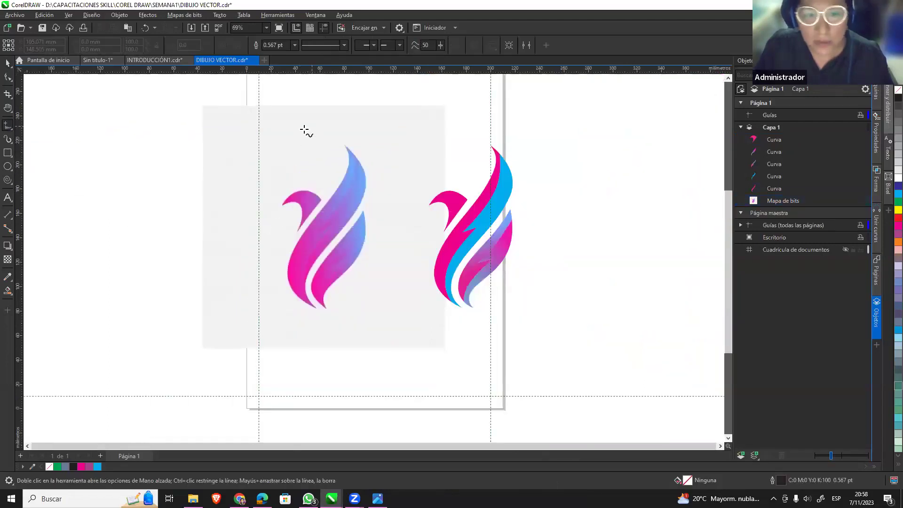
{"action": "left_click_drag", "start_coordinate": [203, 147], "coordinate": [246, 137]}
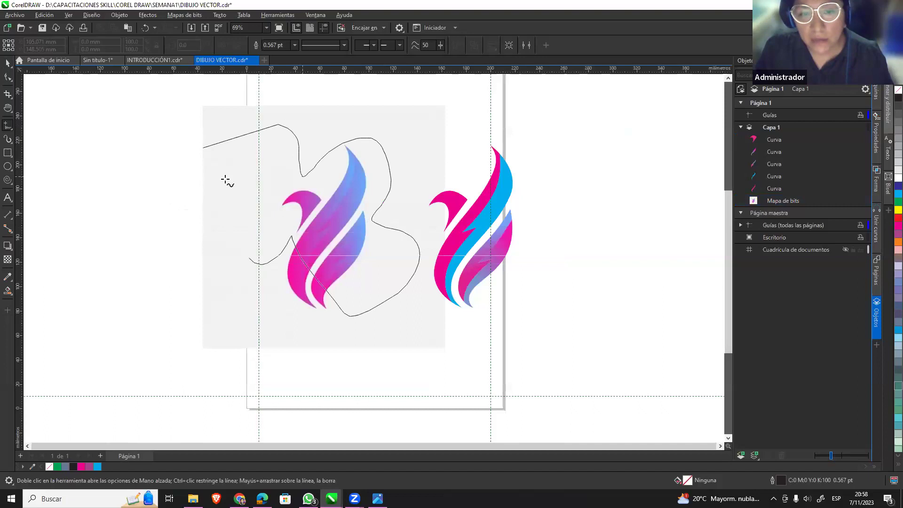
{"action": "key", "text": "ctrl+z"}
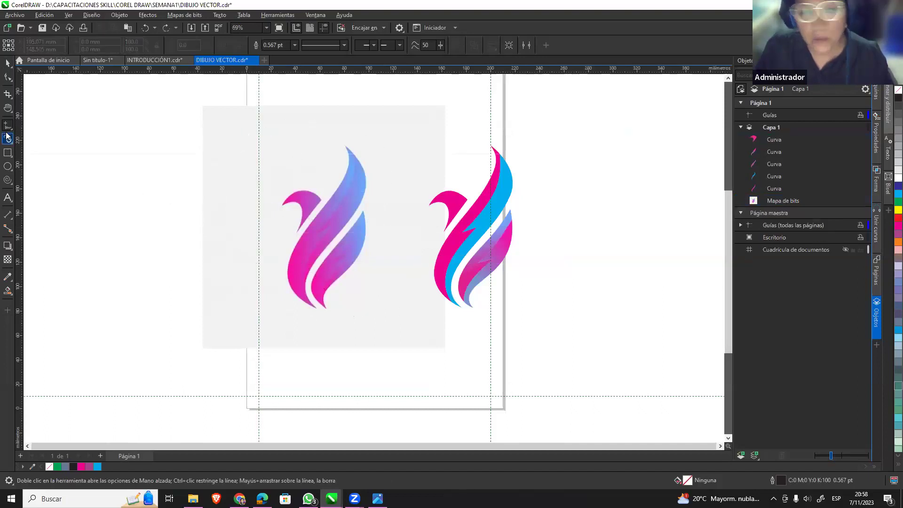
{"action": "left_click", "coordinate": [8, 129]}
{"action": "left_click", "coordinate": [52, 137]}
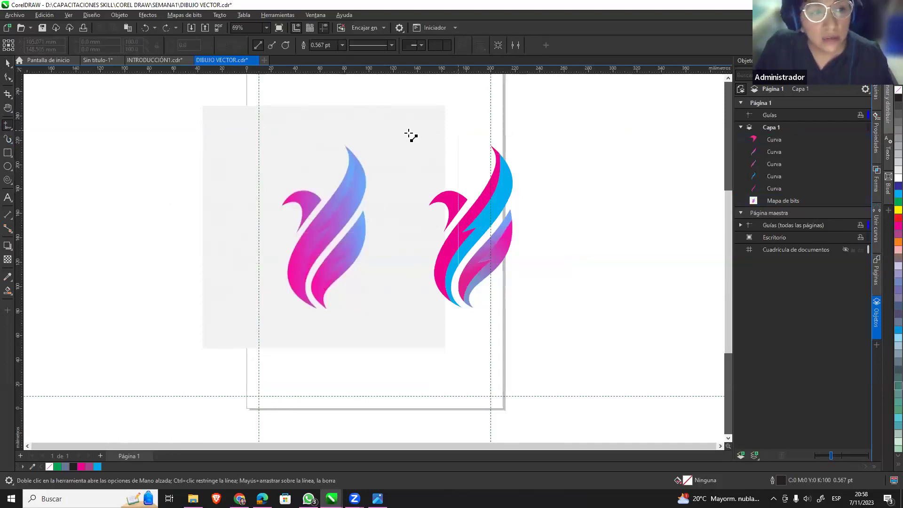
{"action": "mouse_move", "coordinate": [375, 105]}
{"action": "left_mouse_down"}
{"action": "mouse_move", "coordinate": [272, 201]}
{"action": "mouse_move", "coordinate": [418, 285]}
{"action": "left_mouse_up"}
{"action": "key", "text": "ctrl+z"}
{"action": "key", "text": "ctrl+z"}
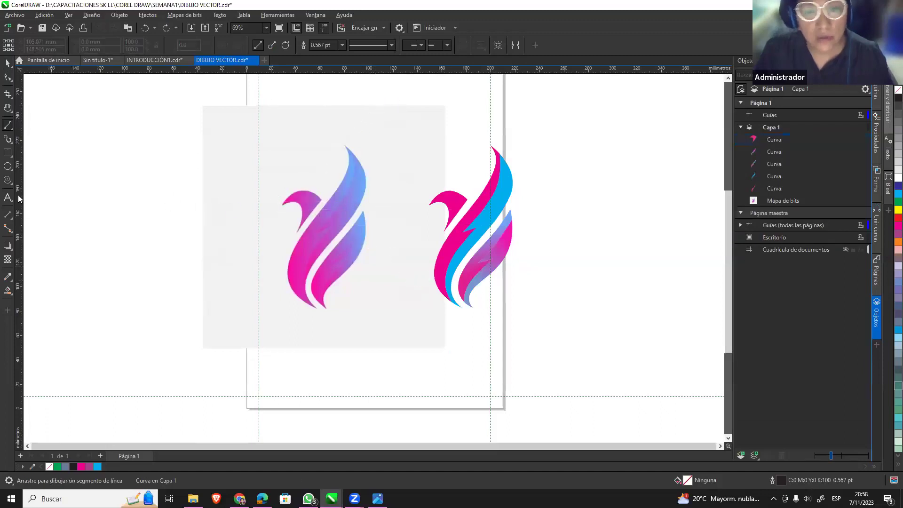
Draw a trial hooked Bézier curve beside the swan, then delete it.
{"action": "left_click", "coordinate": [7, 125]}
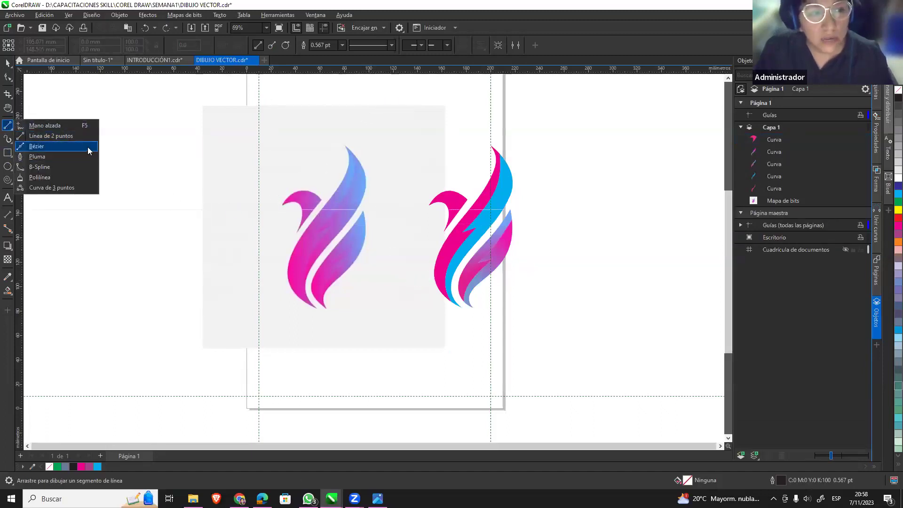
{"action": "left_click", "coordinate": [57, 146]}
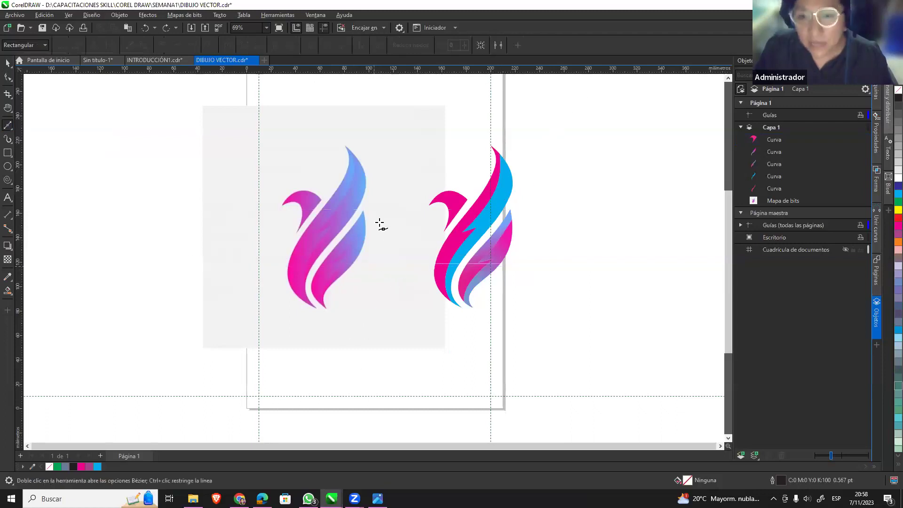
{"action": "left_click", "coordinate": [382, 204]}
{"action": "left_click_drag", "start_coordinate": [370, 274], "coordinate": [355, 312]}
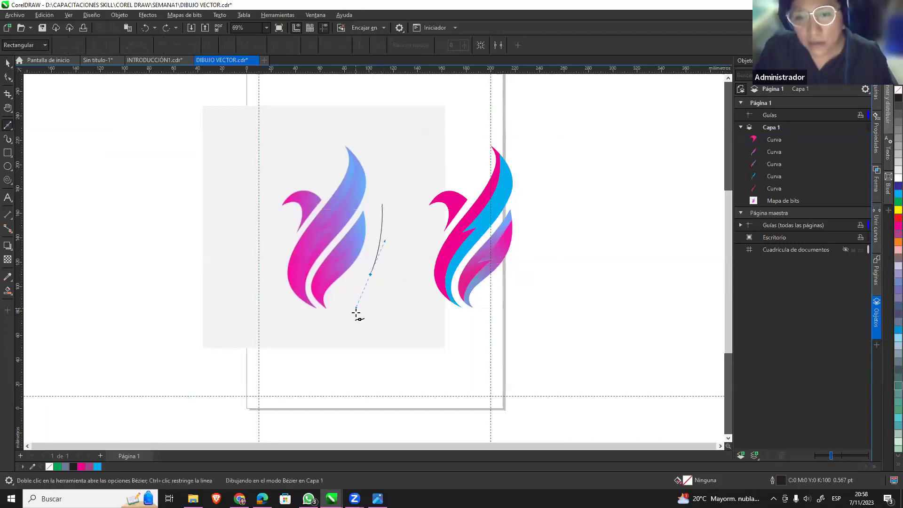
{"action": "left_click_drag", "start_coordinate": [332, 368], "coordinate": [347, 393]}
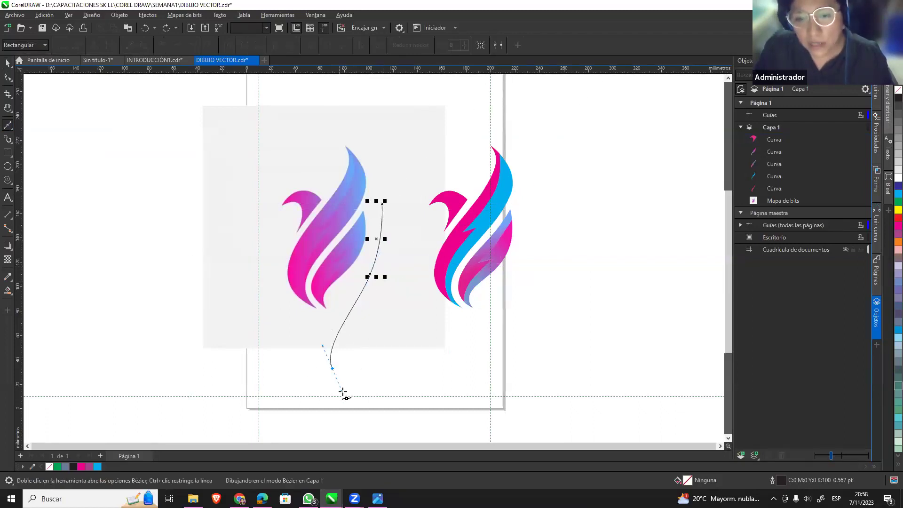
{"action": "left_click", "coordinate": [433, 323]}
{"action": "key", "text": "Delete"}
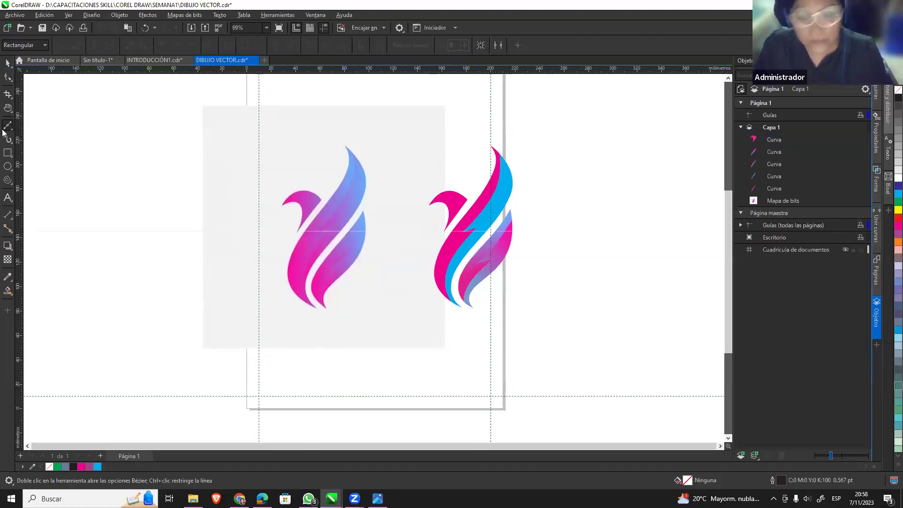
Start tracing the feather outline with Pen tool nodes, then discard the unfinished curve.
{"action": "left_click", "coordinate": [8, 129]}
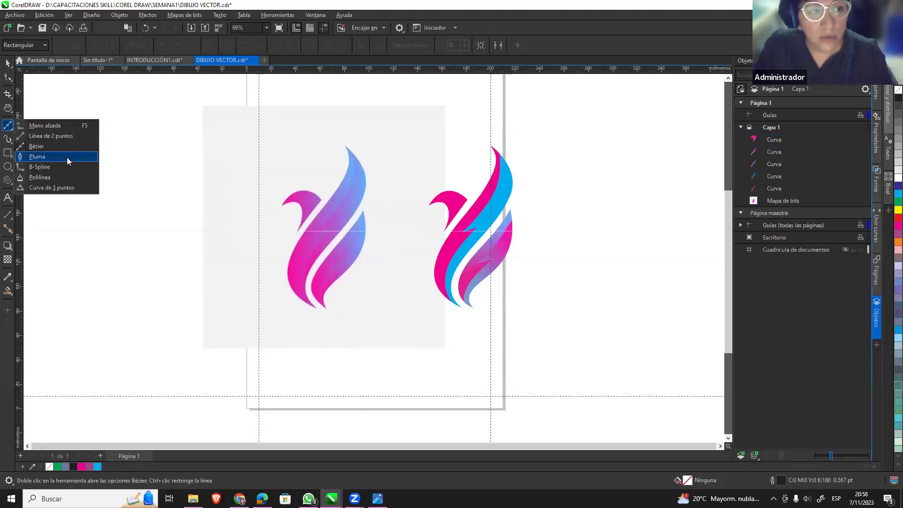
{"action": "left_click", "coordinate": [67, 157]}
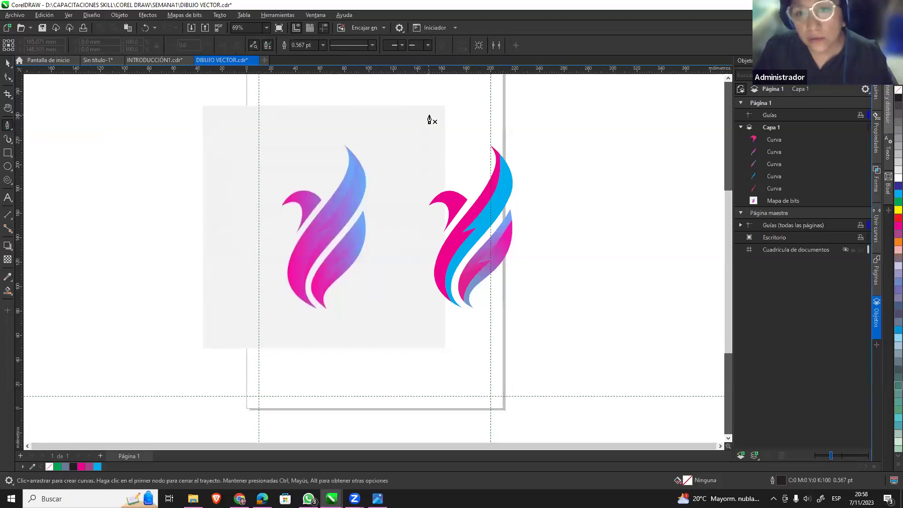
{"action": "left_click", "coordinate": [428, 115]}
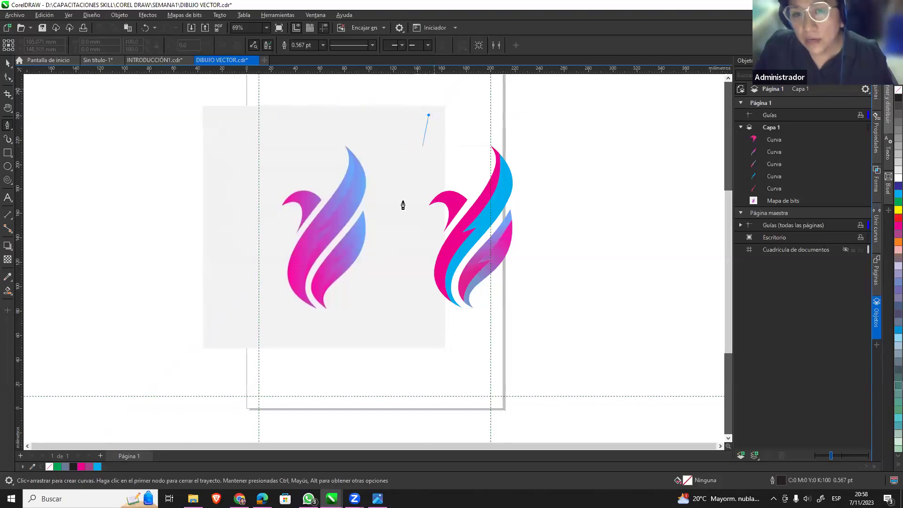
{"action": "left_click", "coordinate": [399, 234]}
{"action": "left_click_drag", "start_coordinate": [405, 360], "coordinate": [444, 363]}
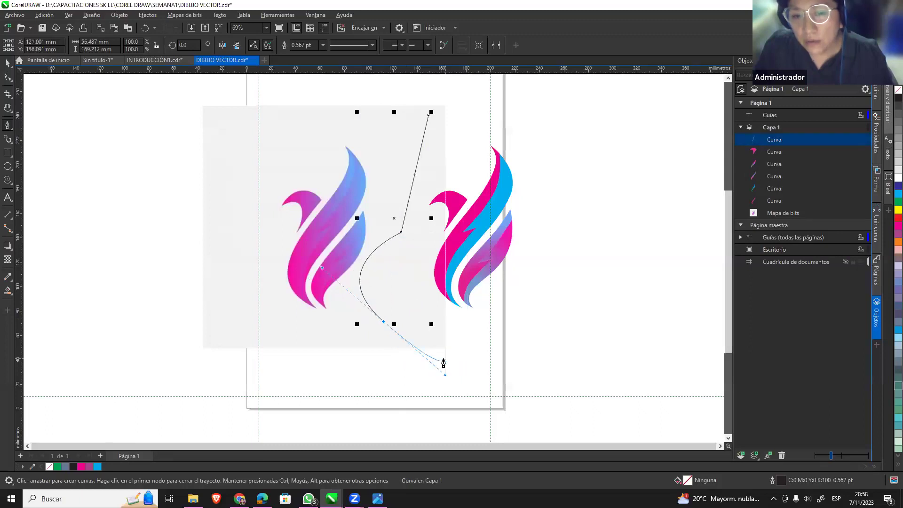
{"action": "key", "text": "Delete"}
Draw an eight-node zigzag Bézier practice path, then delete it with the Pick tool.
{"action": "left_click", "coordinate": [7, 126]}
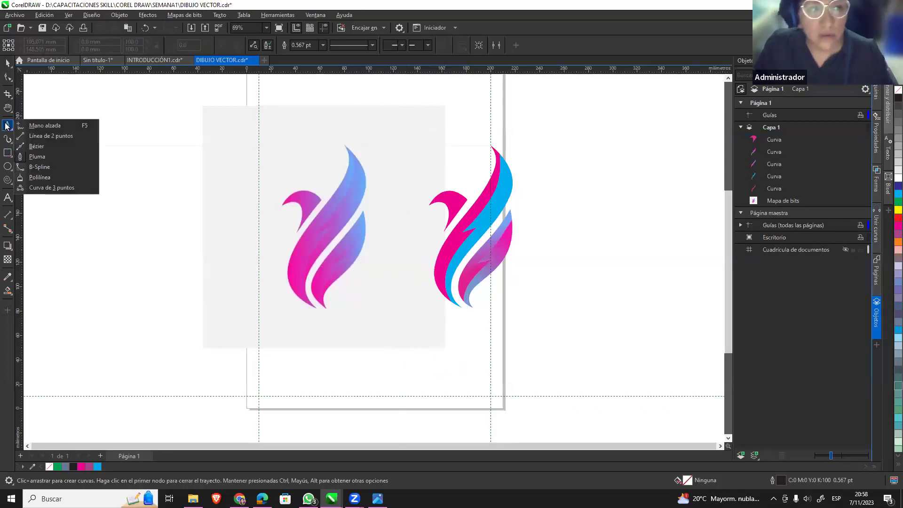
{"action": "left_click", "coordinate": [71, 146]}
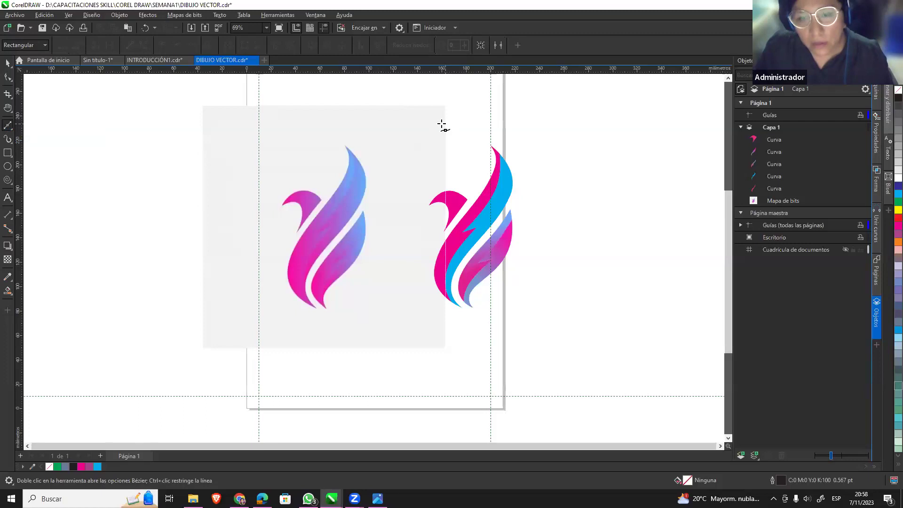
{"action": "left_click_drag", "start_coordinate": [445, 124], "coordinate": [435, 127]}
{"action": "left_click", "coordinate": [406, 168]}
{"action": "left_click", "coordinate": [434, 238]}
{"action": "left_click", "coordinate": [385, 289]}
{"action": "left_click", "coordinate": [461, 311]}
{"action": "left_click", "coordinate": [446, 346]}
{"action": "left_click", "coordinate": [372, 354]}
{"action": "left_click", "coordinate": [445, 375]}
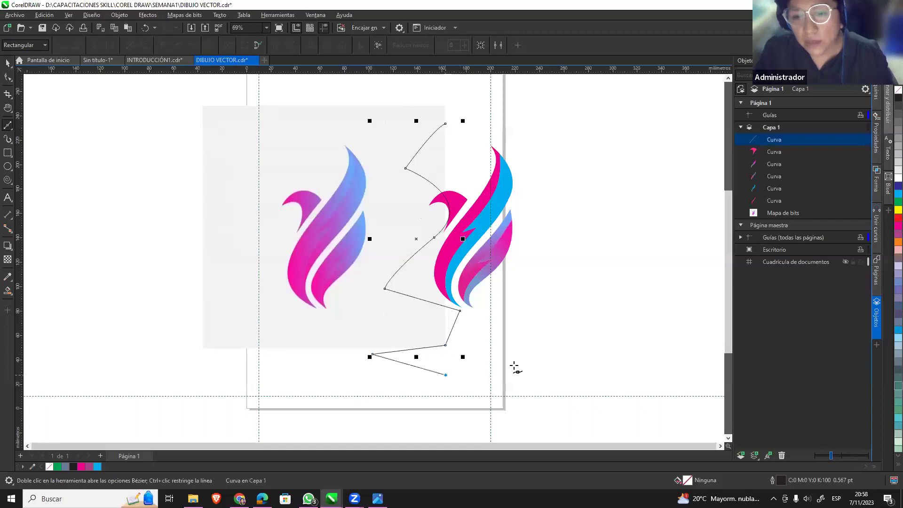
{"action": "left_click", "coordinate": [7, 63]}
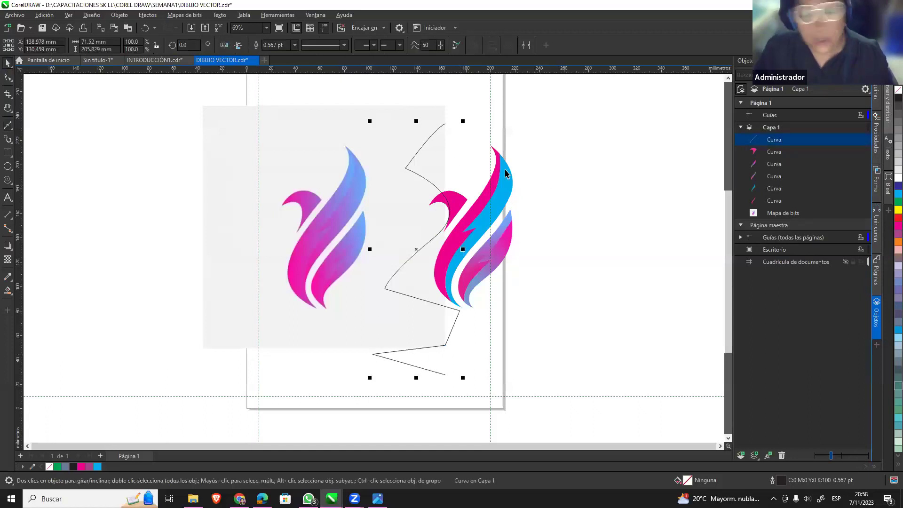
{"action": "key", "text": "Delete"}
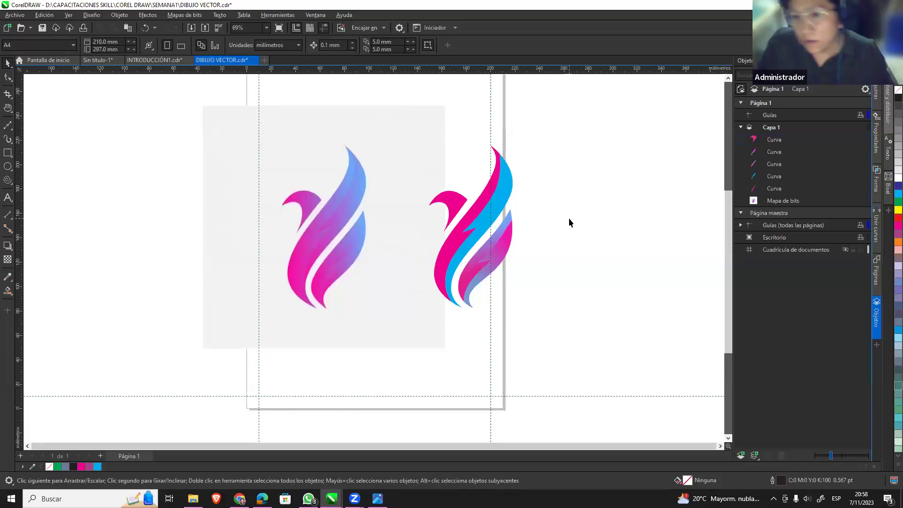
Trace a closed Pen outline around the bitmap swan's tall upper feather, from tip to bottom point.
{"action": "scroll", "coordinate": [371, 226], "scroll_direction": "up", "scroll_amount": 1}
{"action": "scroll", "coordinate": [371, 226], "scroll_direction": "up", "scroll_amount": 1}
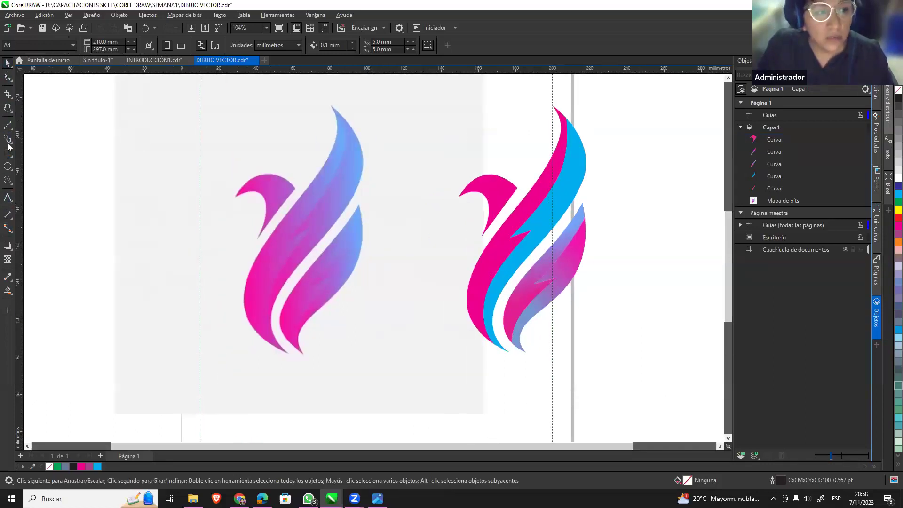
{"action": "left_click", "coordinate": [8, 126]}
{"action": "left_click", "coordinate": [62, 157]}
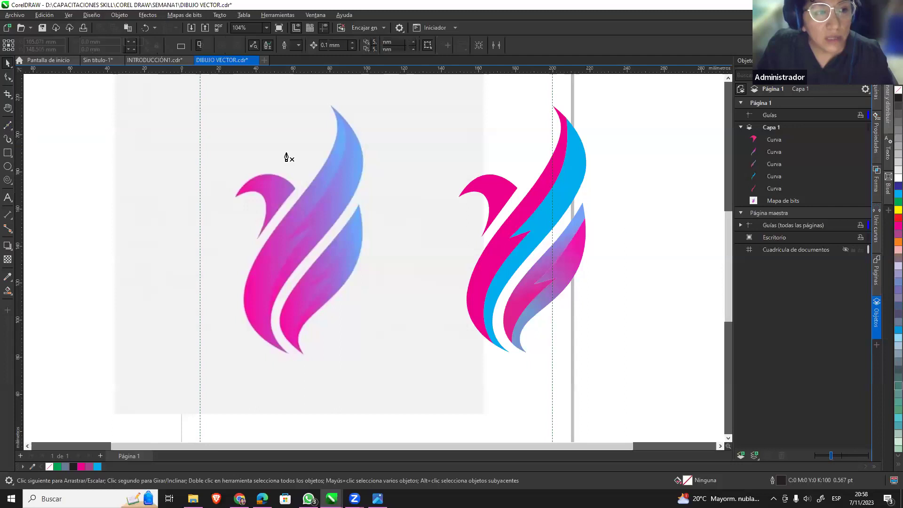
{"action": "left_click", "coordinate": [332, 107]}
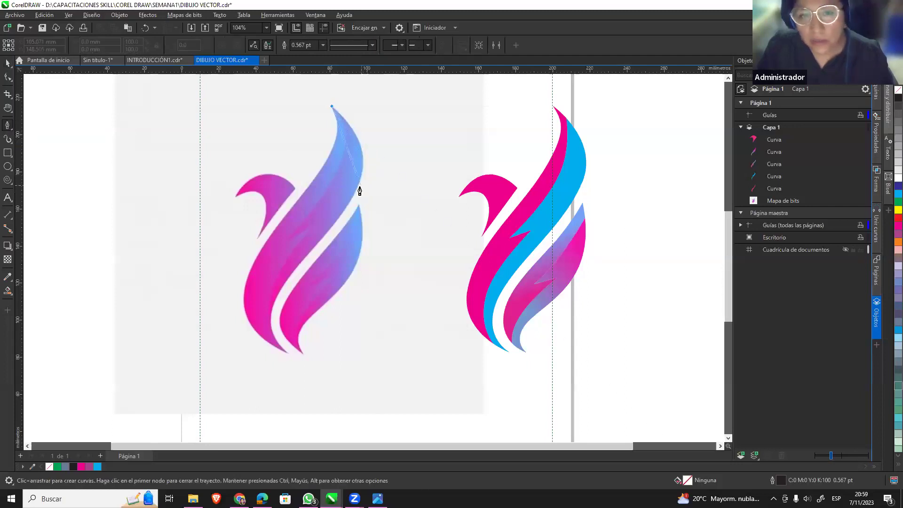
{"action": "mouse_move", "coordinate": [357, 190]}
{"action": "left_mouse_down"}
{"action": "mouse_move", "coordinate": [351, 170]}
{"action": "mouse_move", "coordinate": [334, 241]}
{"action": "left_mouse_up"}
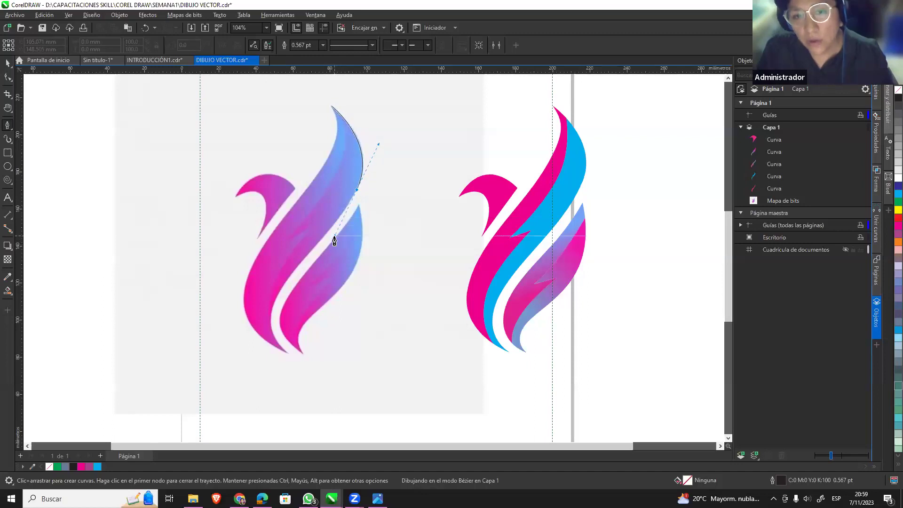
{"action": "mouse_move", "coordinate": [273, 305]}
{"action": "left_mouse_down"}
{"action": "mouse_move", "coordinate": [267, 345]}
{"action": "mouse_move", "coordinate": [291, 364]}
{"action": "left_mouse_up"}
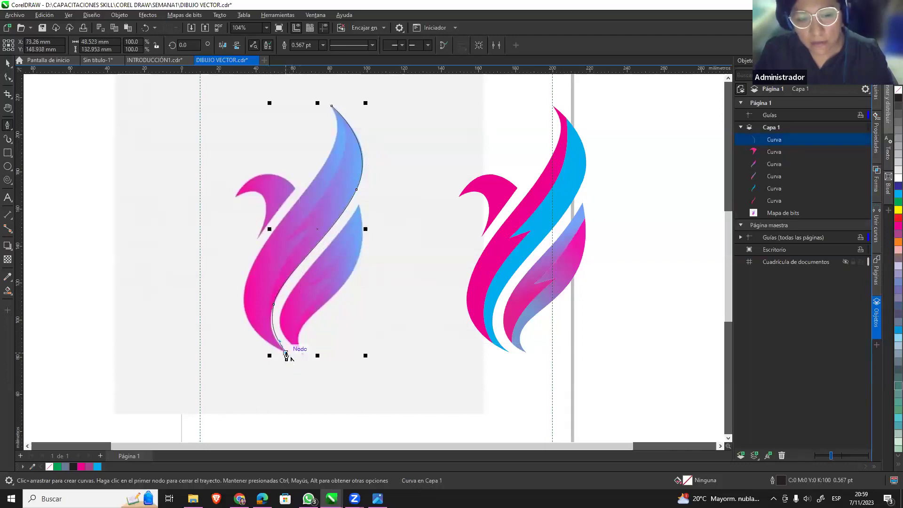
{"action": "left_click_drag", "start_coordinate": [246, 286], "coordinate": [256, 235]}
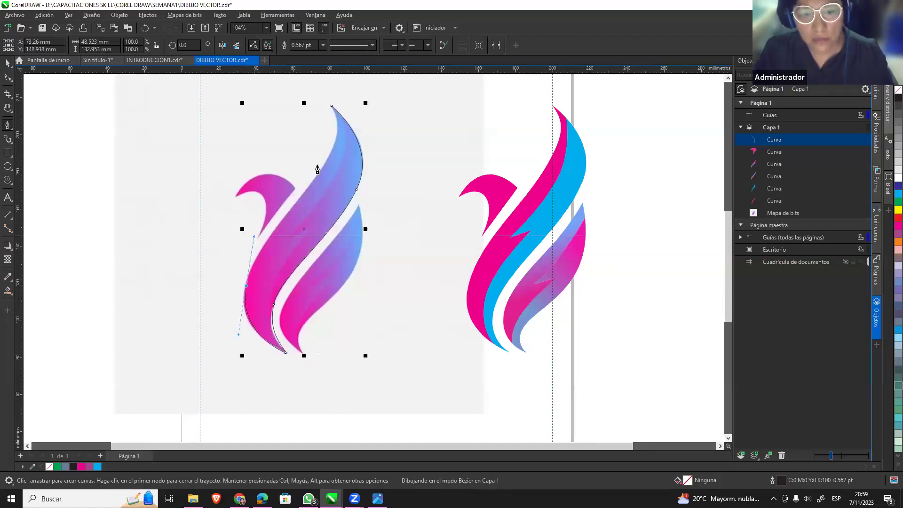
{"action": "left_click", "coordinate": [332, 107]}
Refine the feather curve's segments and nodes so the outline hugs the feather edge.
{"action": "left_click", "coordinate": [7, 76]}
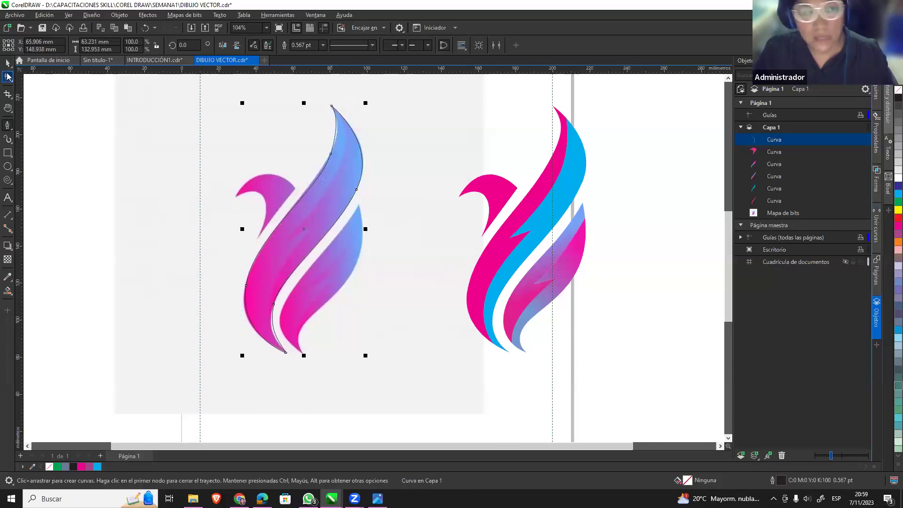
{"action": "left_click", "coordinate": [332, 157]}
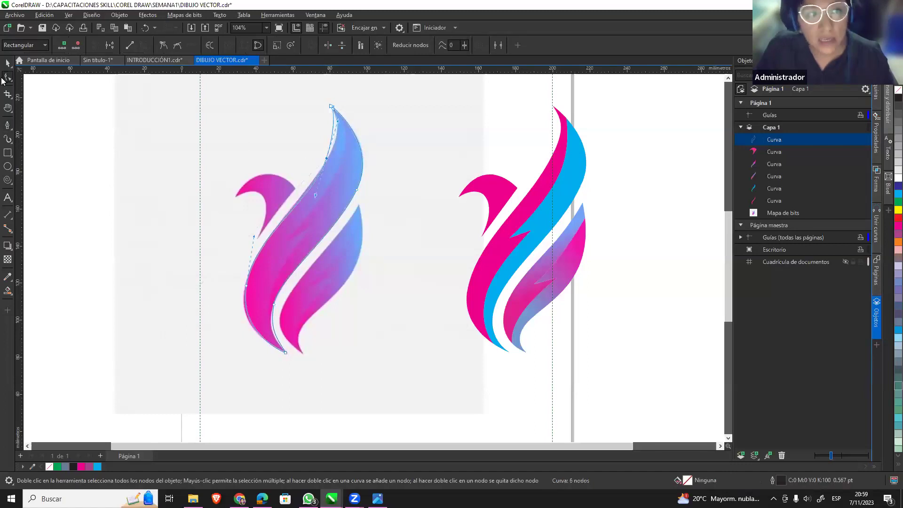
{"action": "left_click_drag", "start_coordinate": [338, 124], "coordinate": [348, 125]}
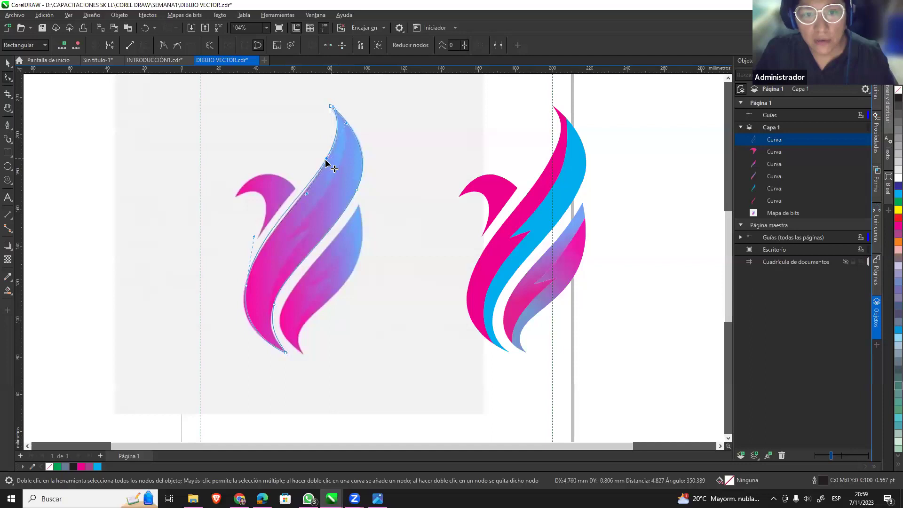
{"action": "left_click_drag", "start_coordinate": [326, 161], "coordinate": [324, 170]}
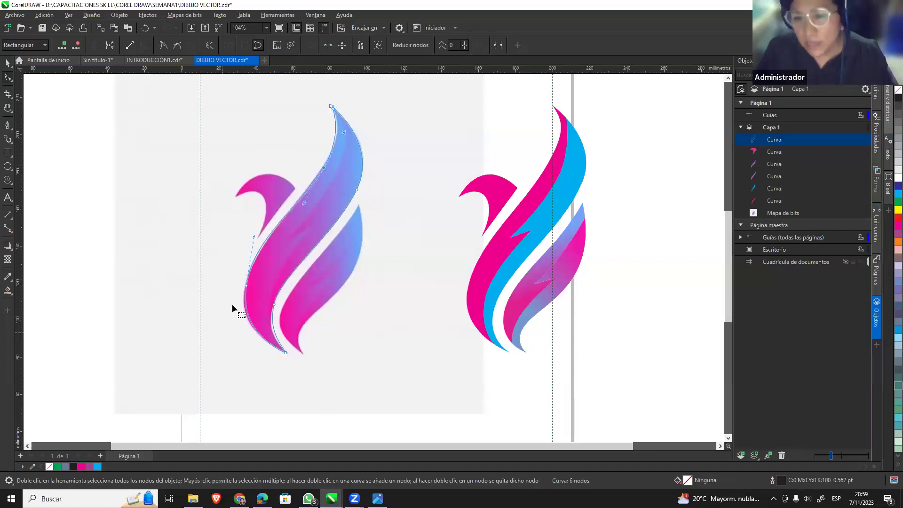
{"action": "double_click", "coordinate": [246, 286]}
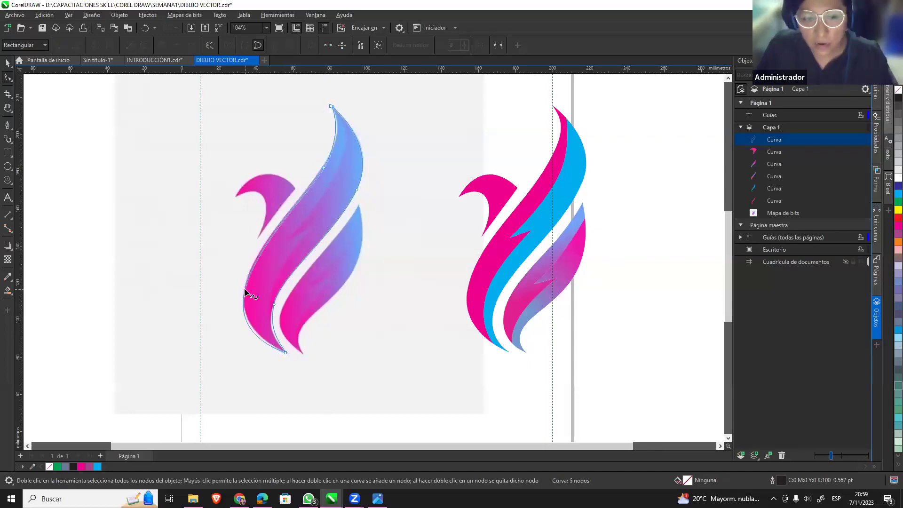
{"action": "key", "text": "ctrl+z"}
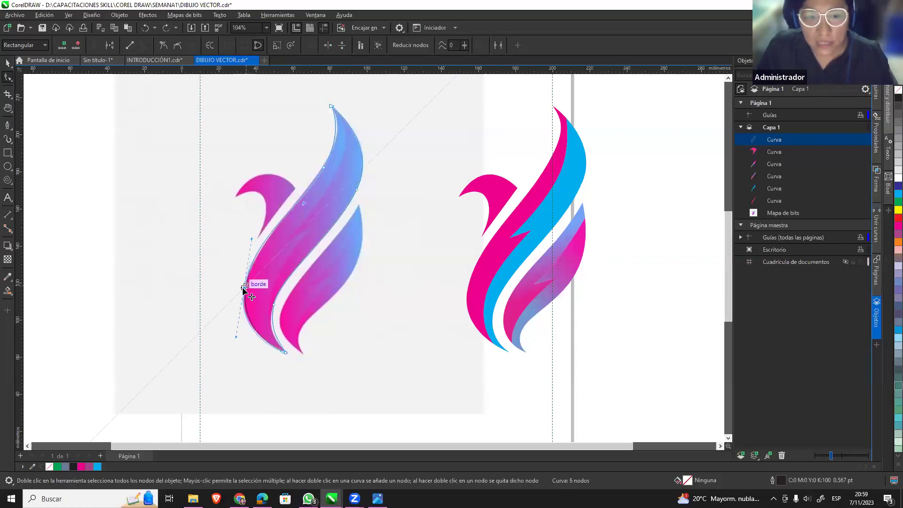
{"action": "left_click_drag", "start_coordinate": [245, 286], "coordinate": [245, 288]}
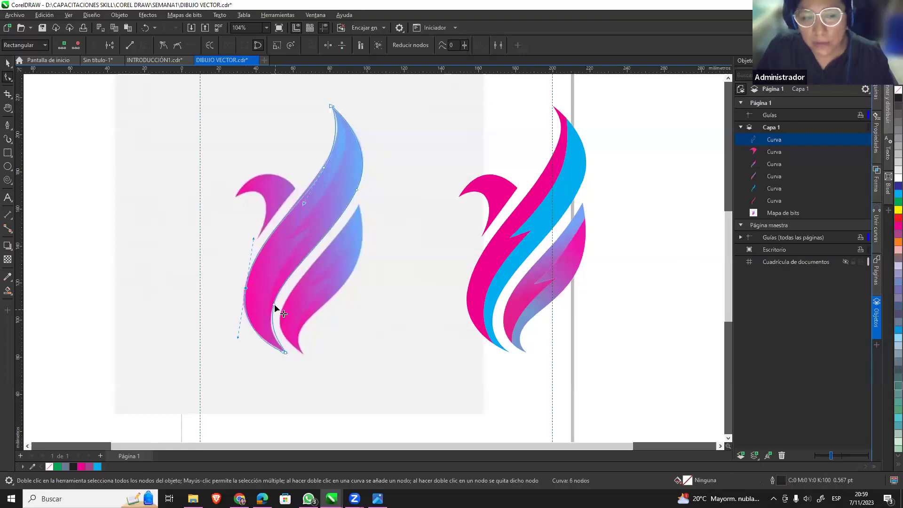
{"action": "left_click_drag", "start_coordinate": [270, 332], "coordinate": [265, 336]}
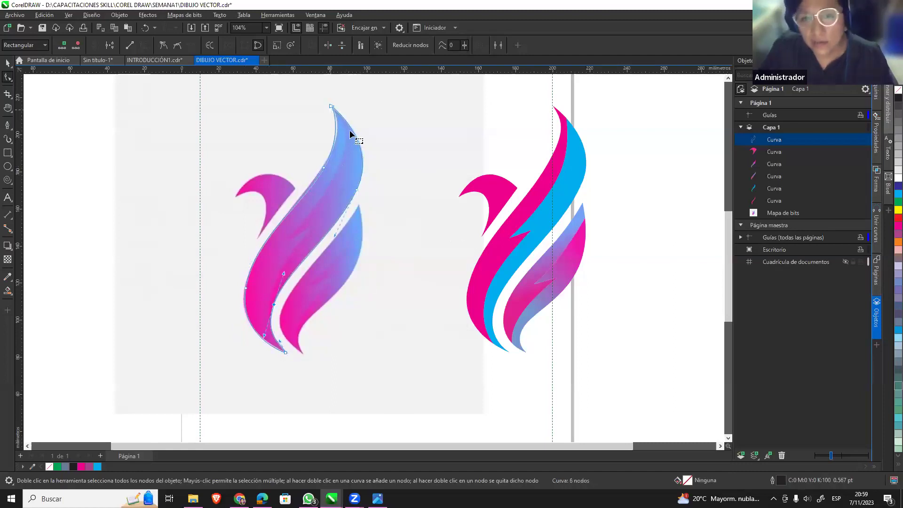
{"action": "left_click", "coordinate": [7, 63]}
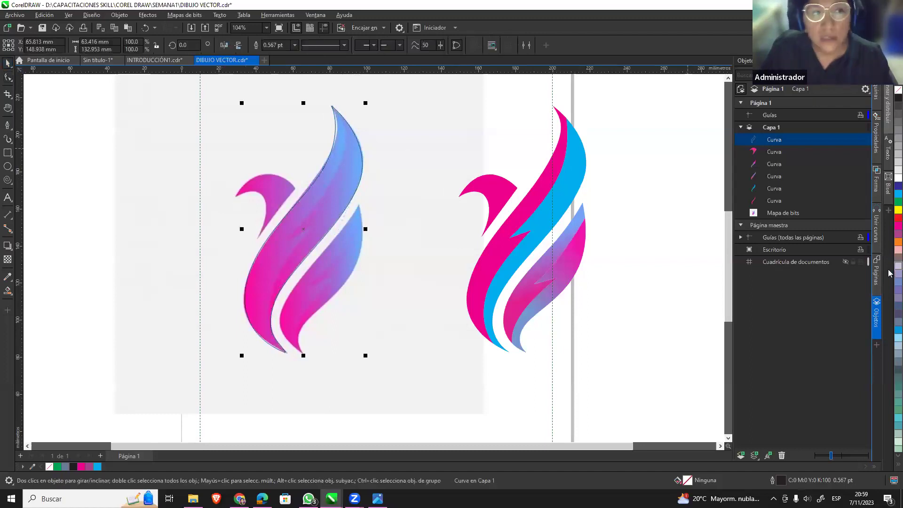
Fill the feather magenta, move it between the two swans, and shift the bitmap swan slightly left.
{"action": "left_click", "coordinate": [889, 228]}
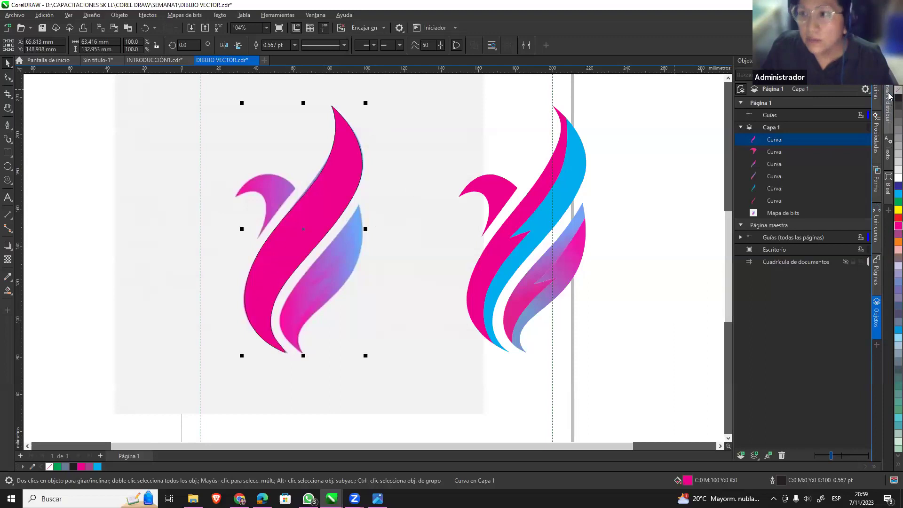
{"action": "key", "text": "Escape"}
{"action": "mouse_move", "coordinate": [329, 203]}
{"action": "left_mouse_down"}
{"action": "mouse_move", "coordinate": [440, 200]}
{"action": "mouse_move", "coordinate": [411, 216]}
{"action": "left_mouse_up"}
{"action": "left_click", "coordinate": [333, 220]}
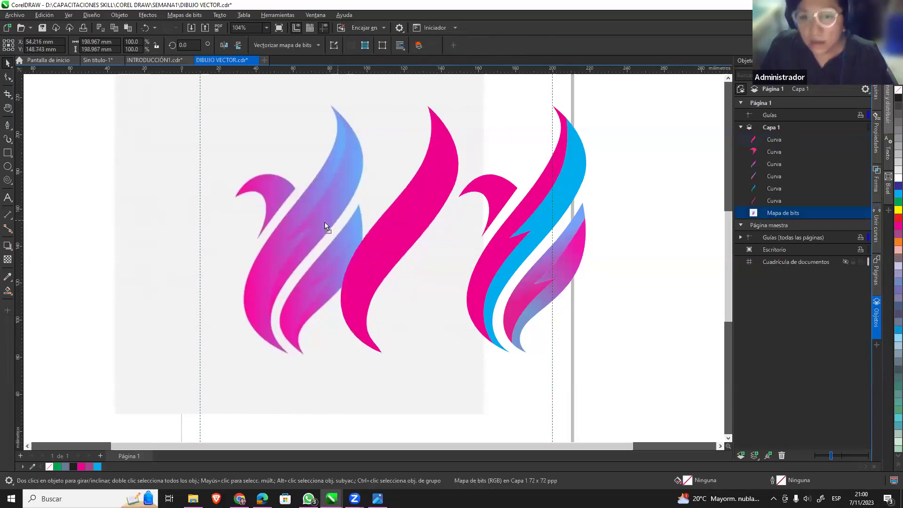
{"action": "left_click_drag", "start_coordinate": [324, 222], "coordinate": [307, 222]}
{"action": "left_click", "coordinate": [701, 244]}
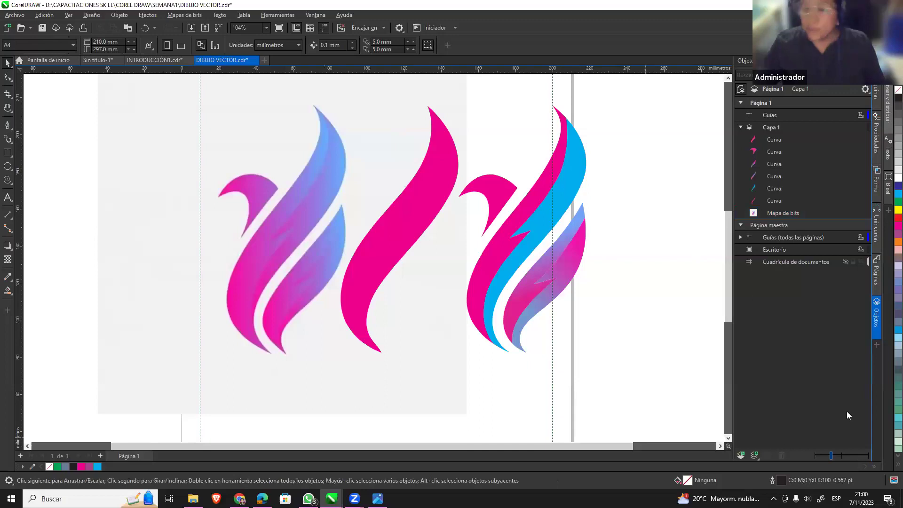
Switch to the INTRODUCCIÓN1.cdr document and dismiss the Windows Narrator notice that pops up.
{"action": "left_click", "coordinate": [155, 60]}
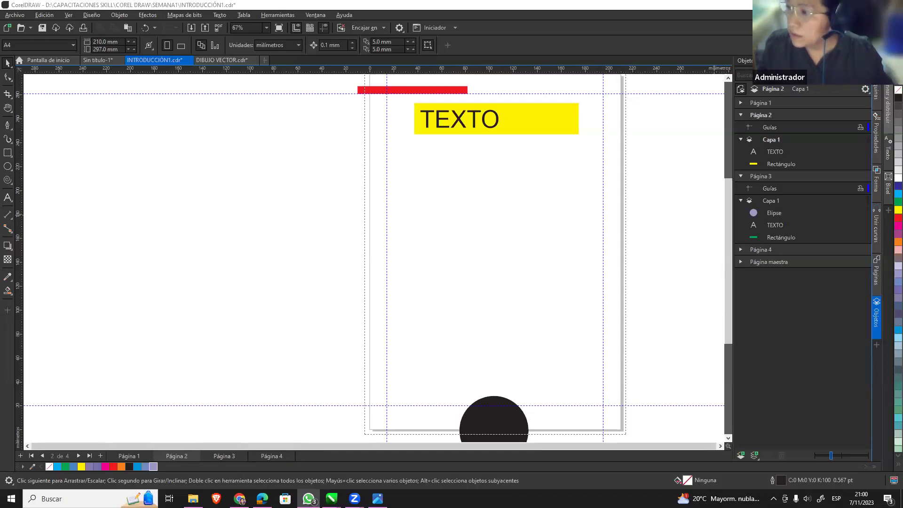
{"action": "key", "text": "ctrl+super+Return"}
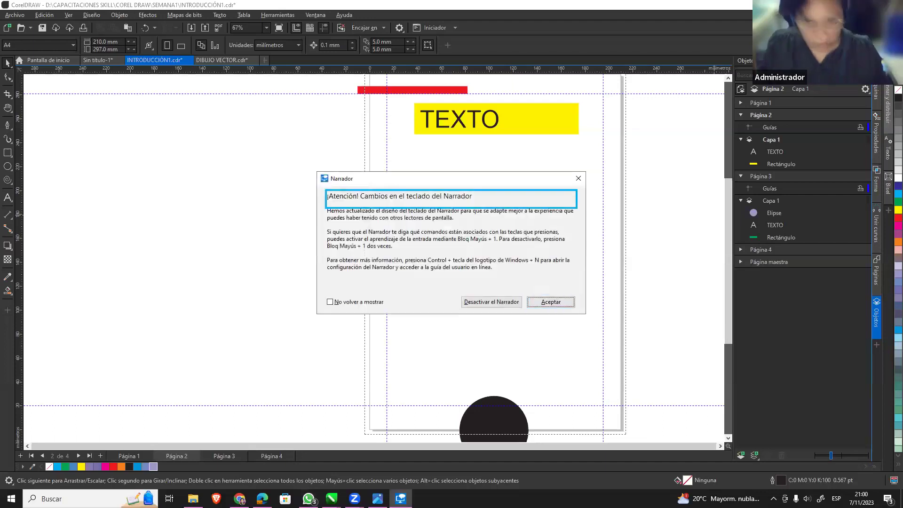
{"action": "left_click", "coordinate": [578, 178]}
{"action": "left_click", "coordinate": [720, 23]}
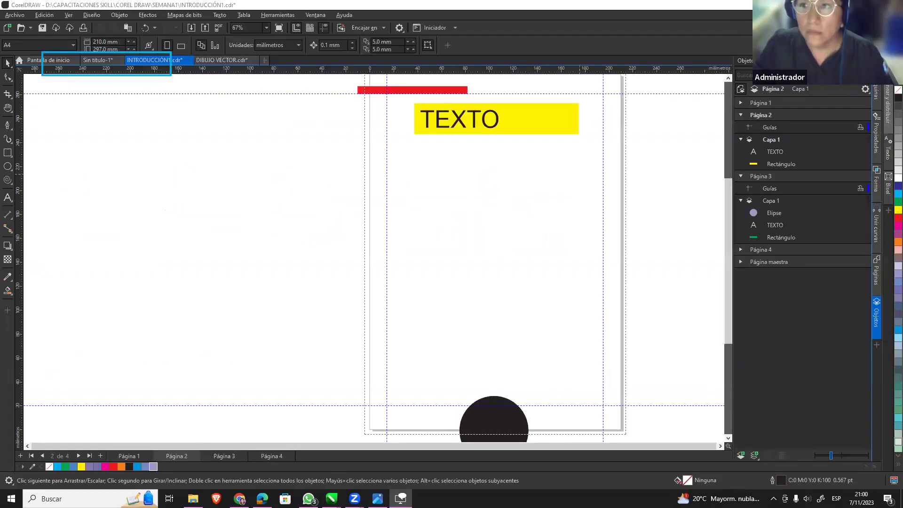